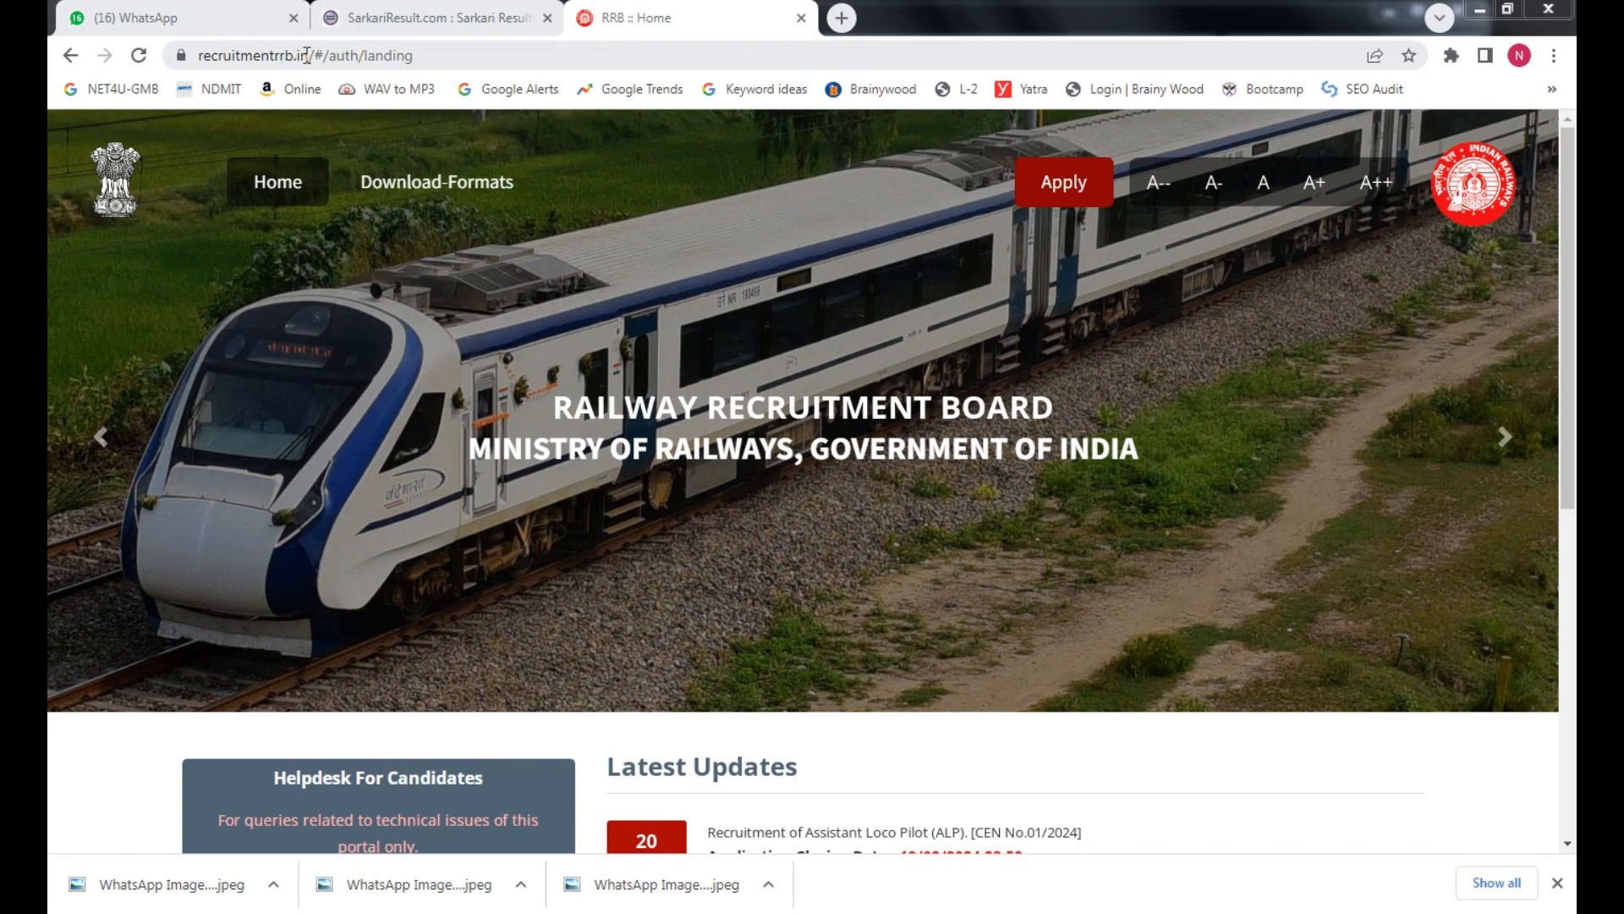
Load recruitmentrrb.in in a new browser tab and reveal the Apply dropdown
left_click_drag(307, 55, 199, 58)
key("ctrl+c")
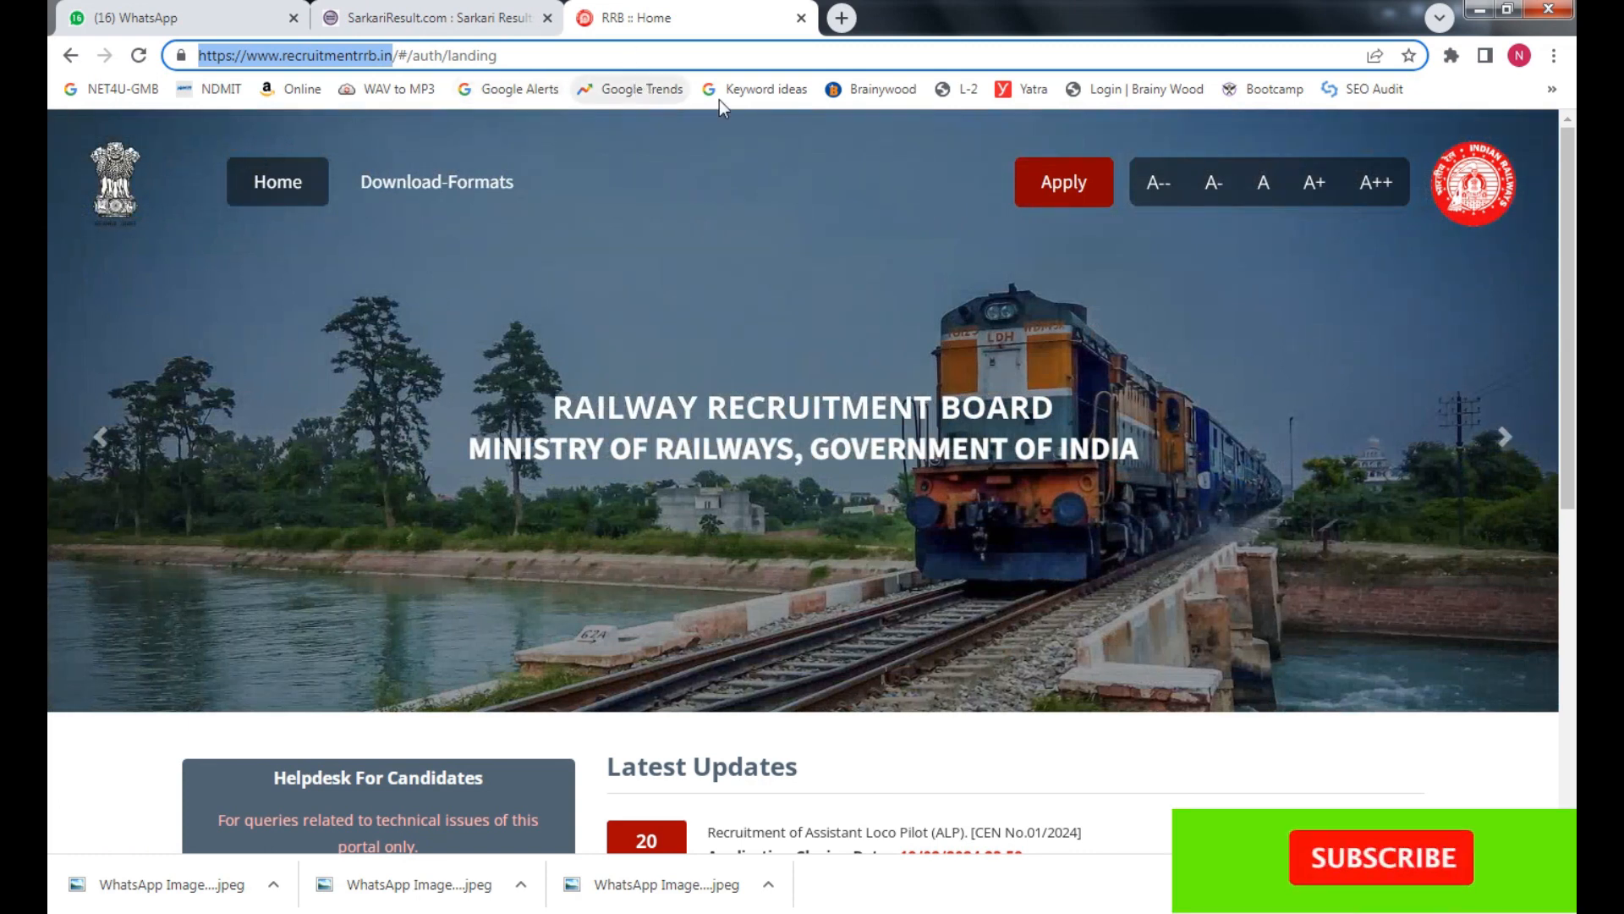
left_click(841, 19)
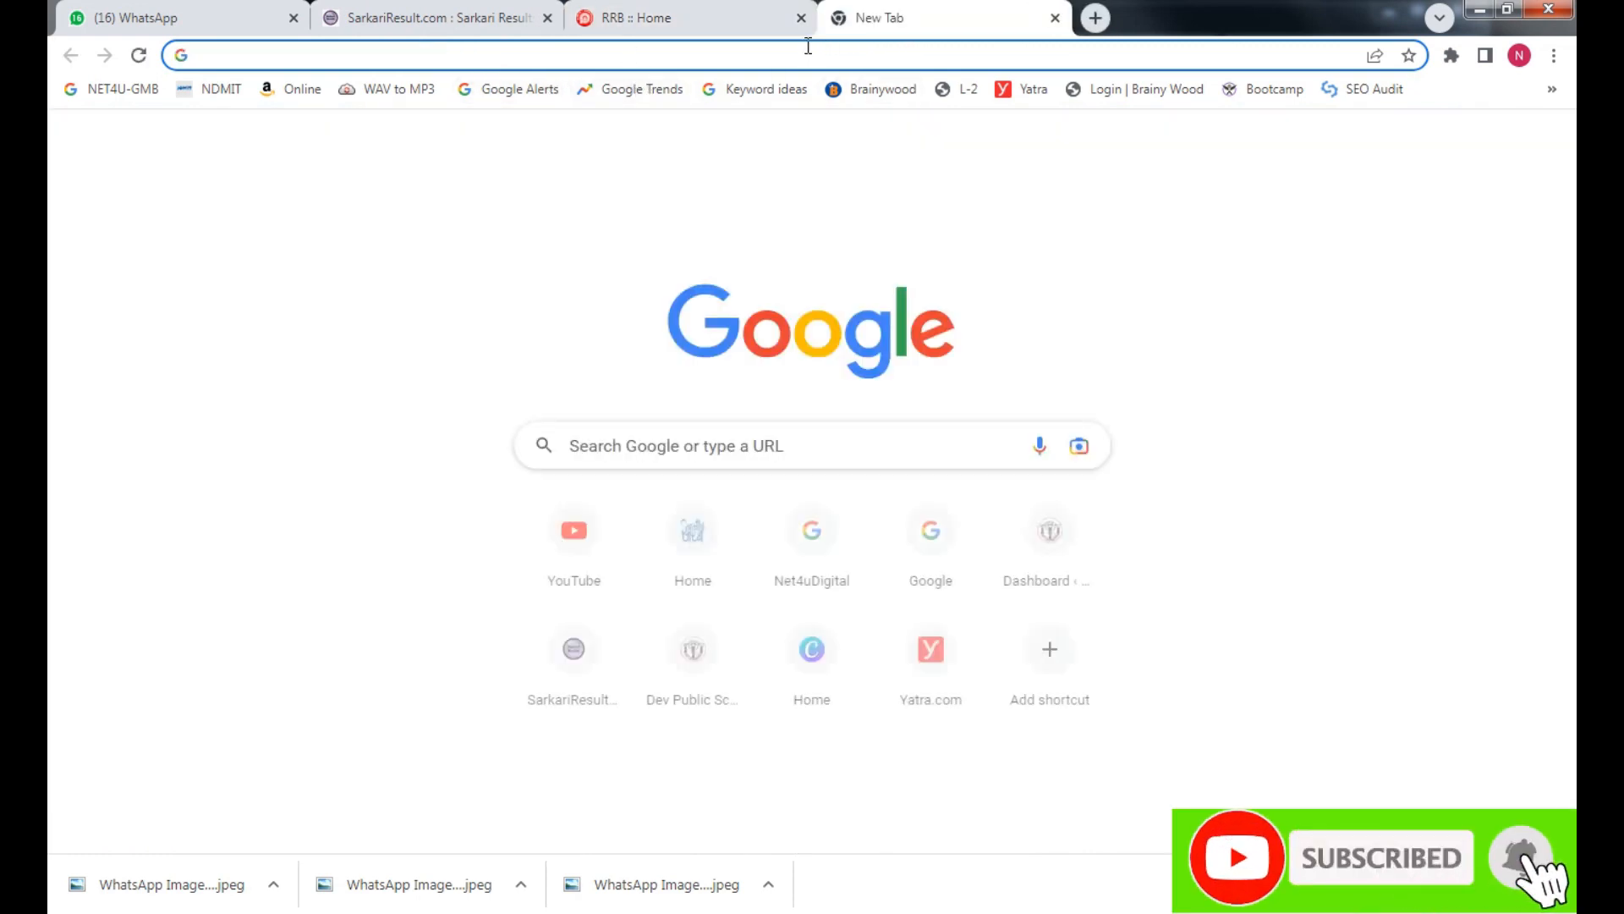
key("ctrl+v")
key("Return")
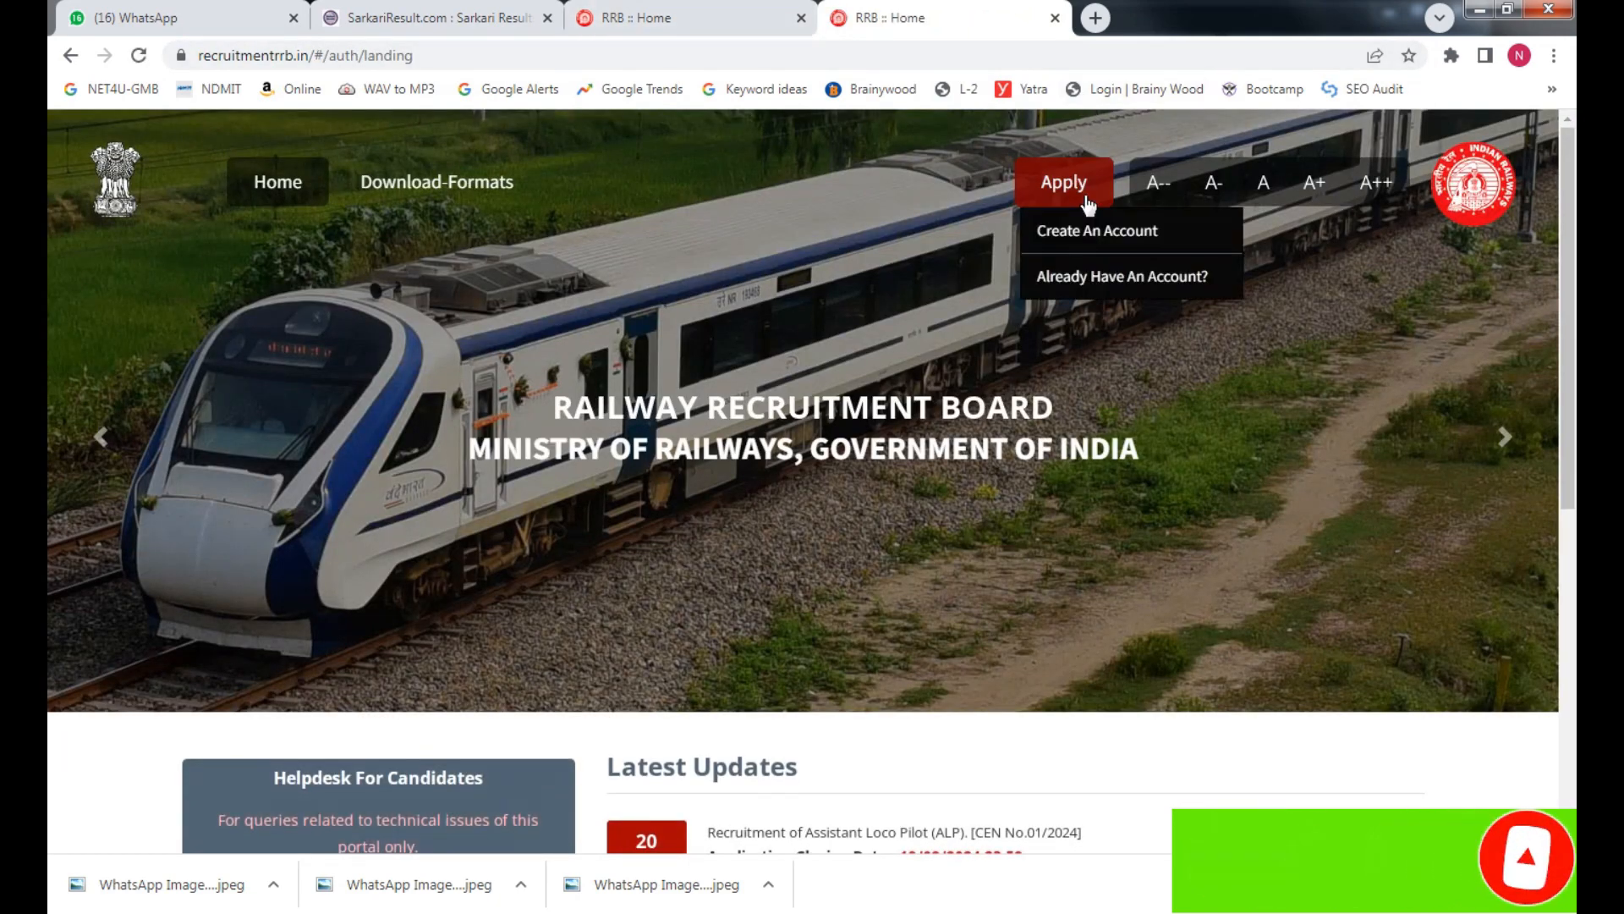
left_click(439, 19)
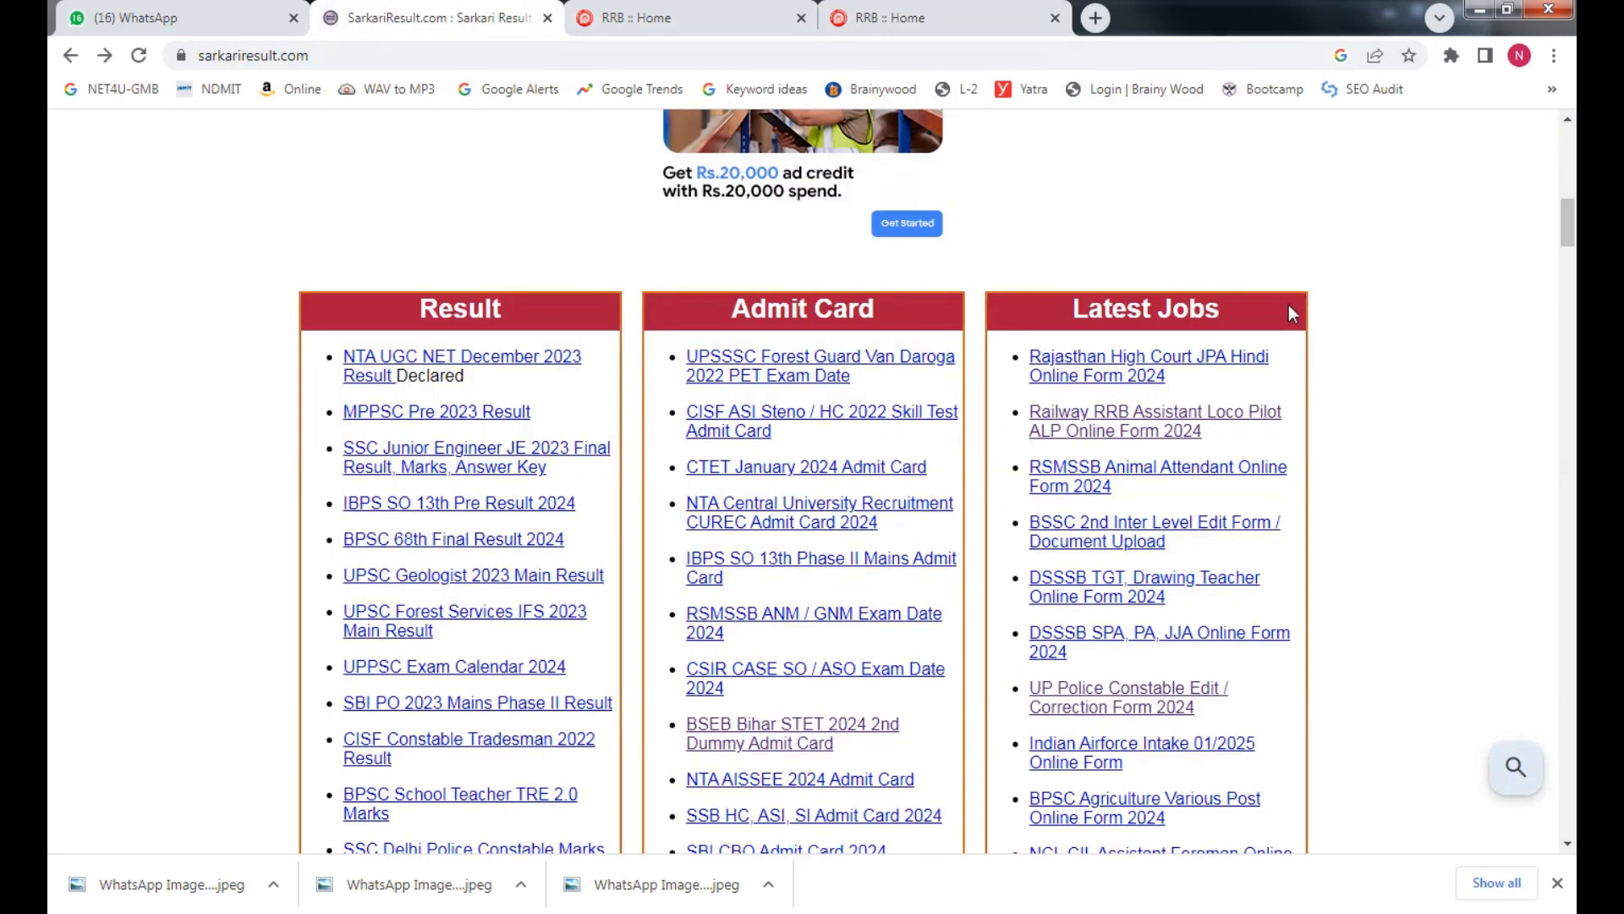
left_click(948, 12)
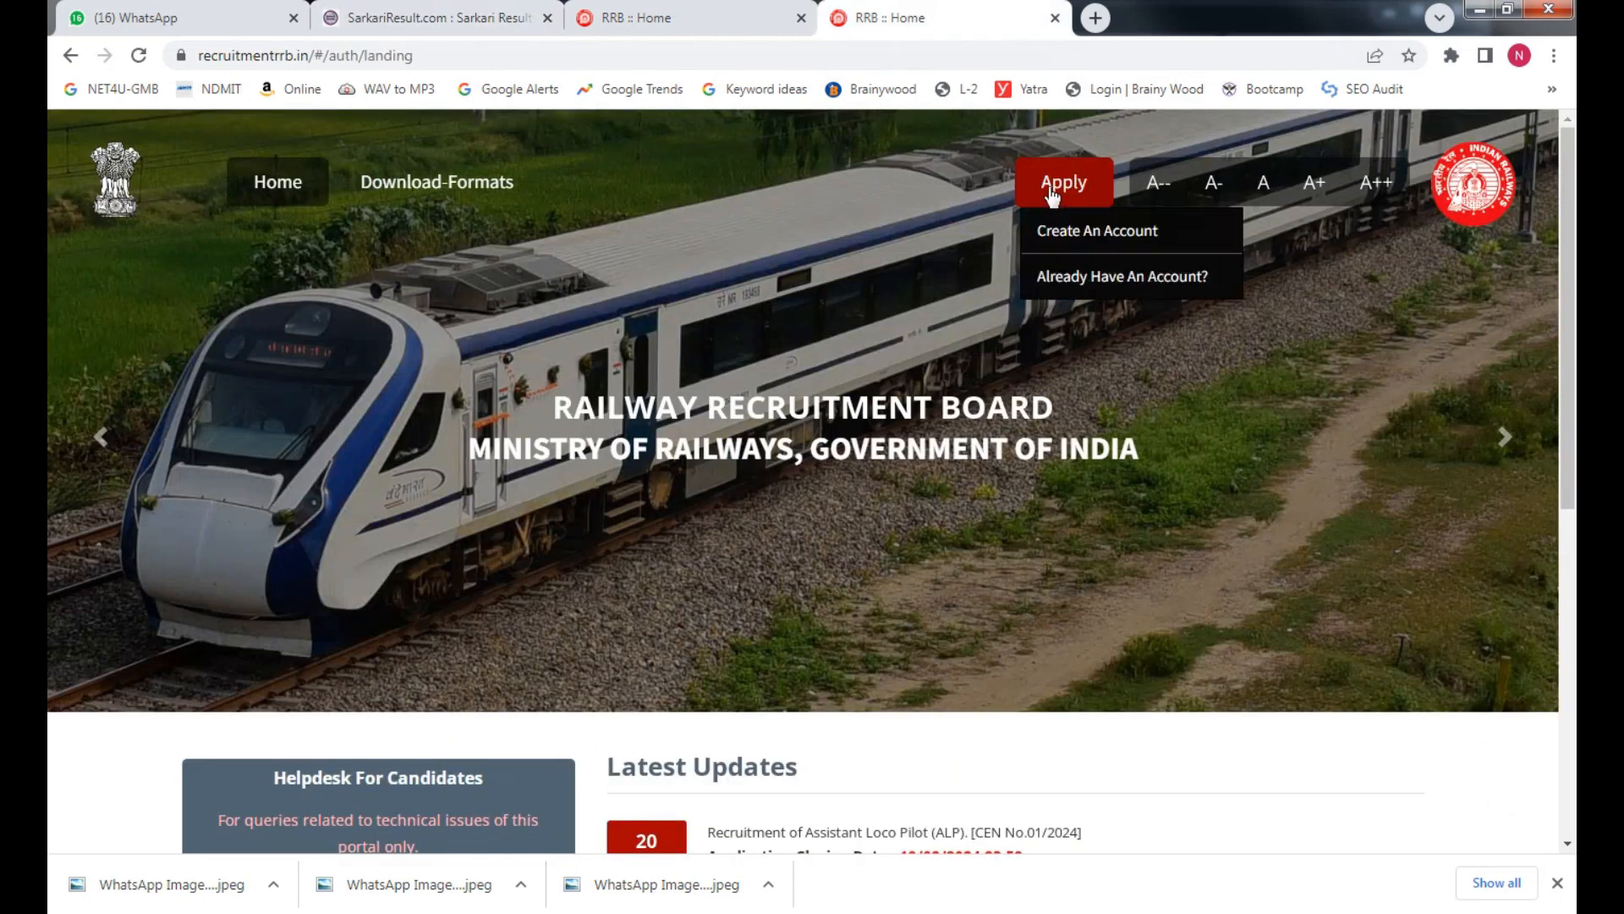
mouse_move(1070, 203)
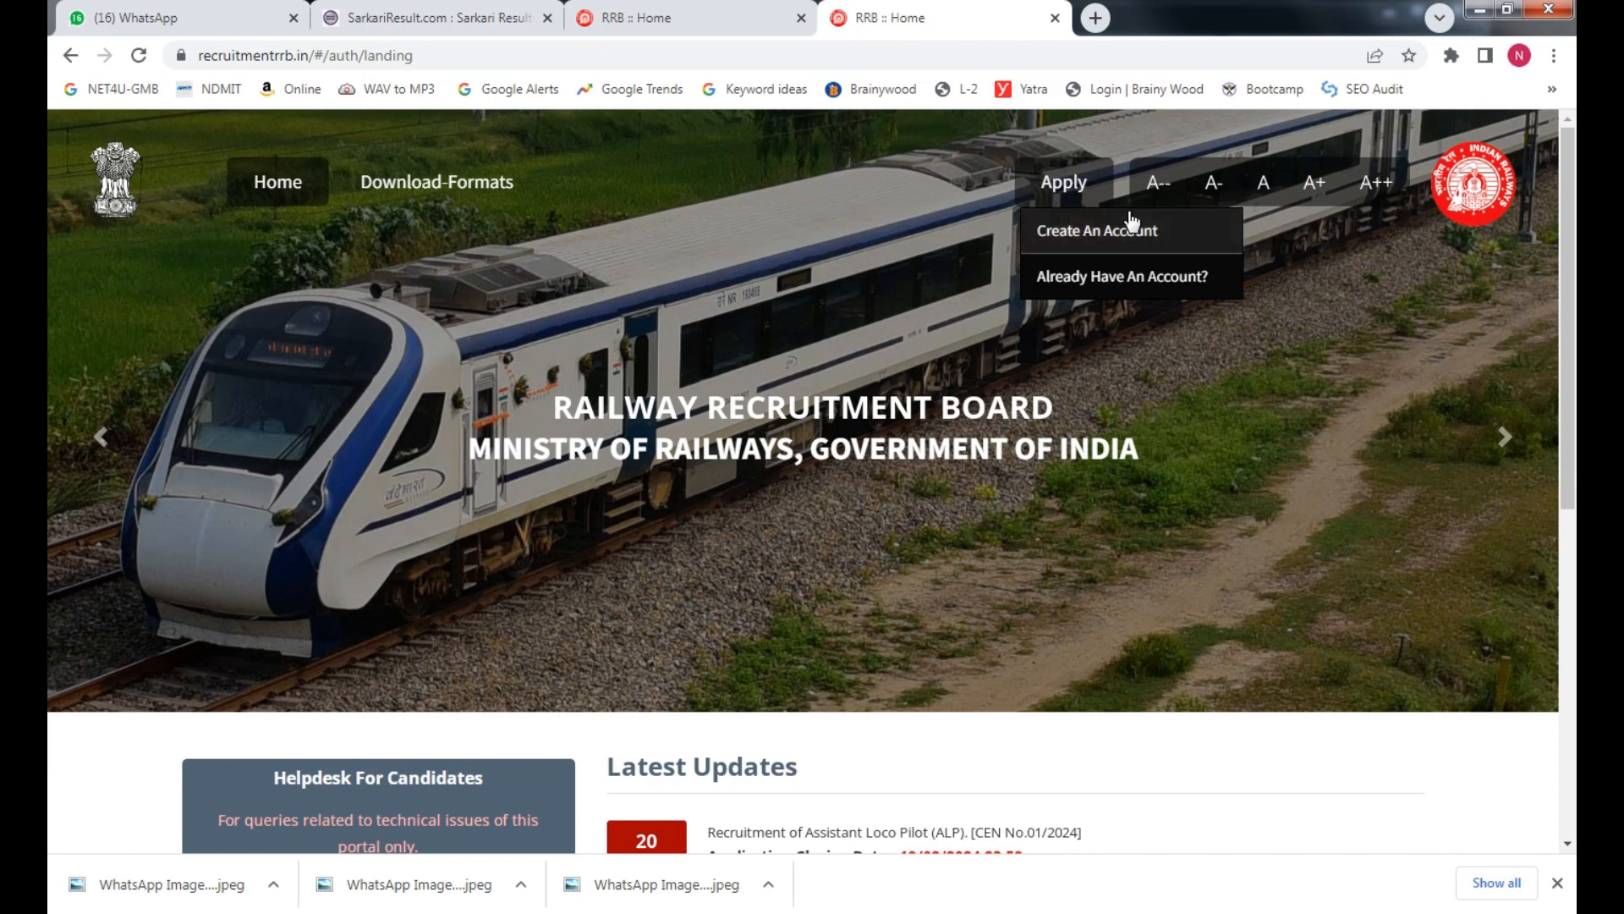
Start Create An Account and read the CEN 01/2024 instructions in Hindi and English
left_click(1124, 246)
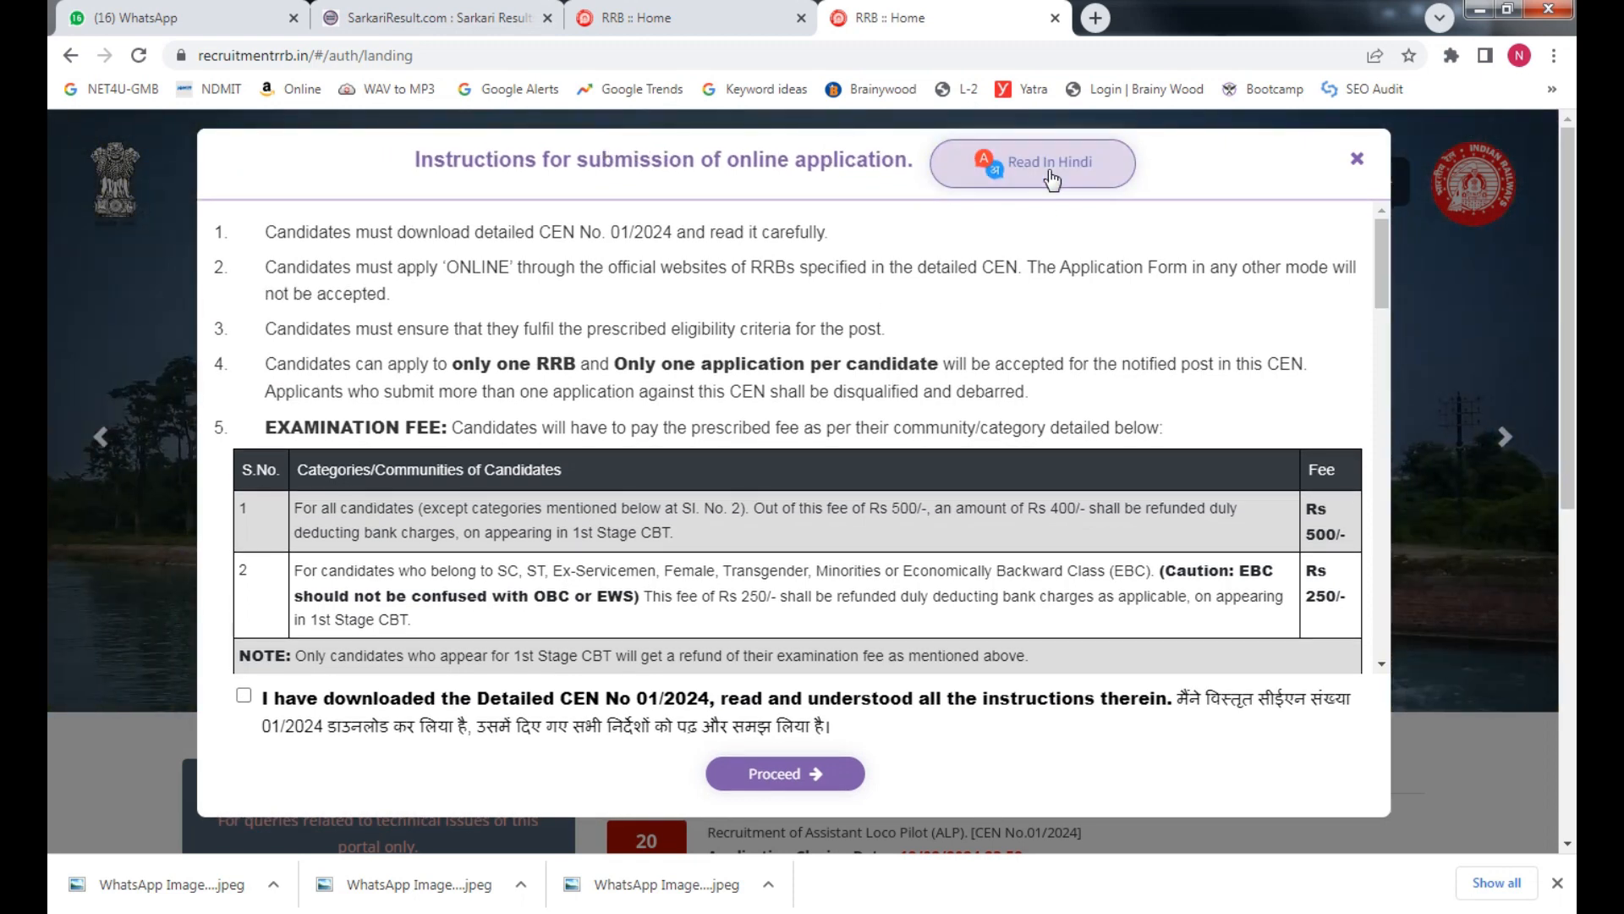
left_click(1053, 171)
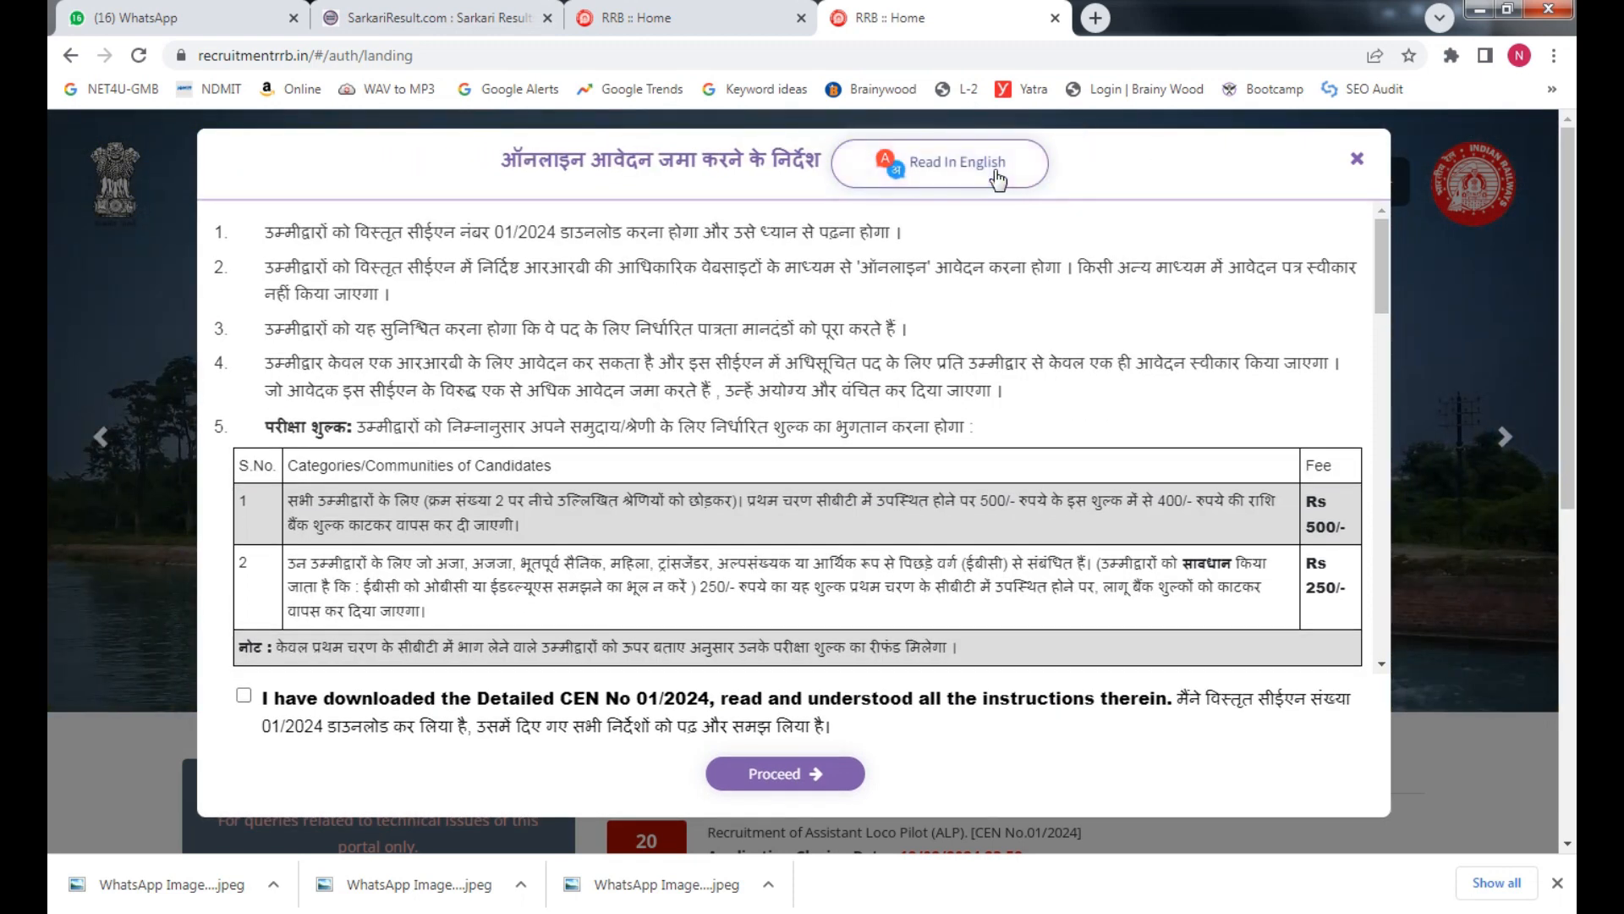
left_click(997, 172)
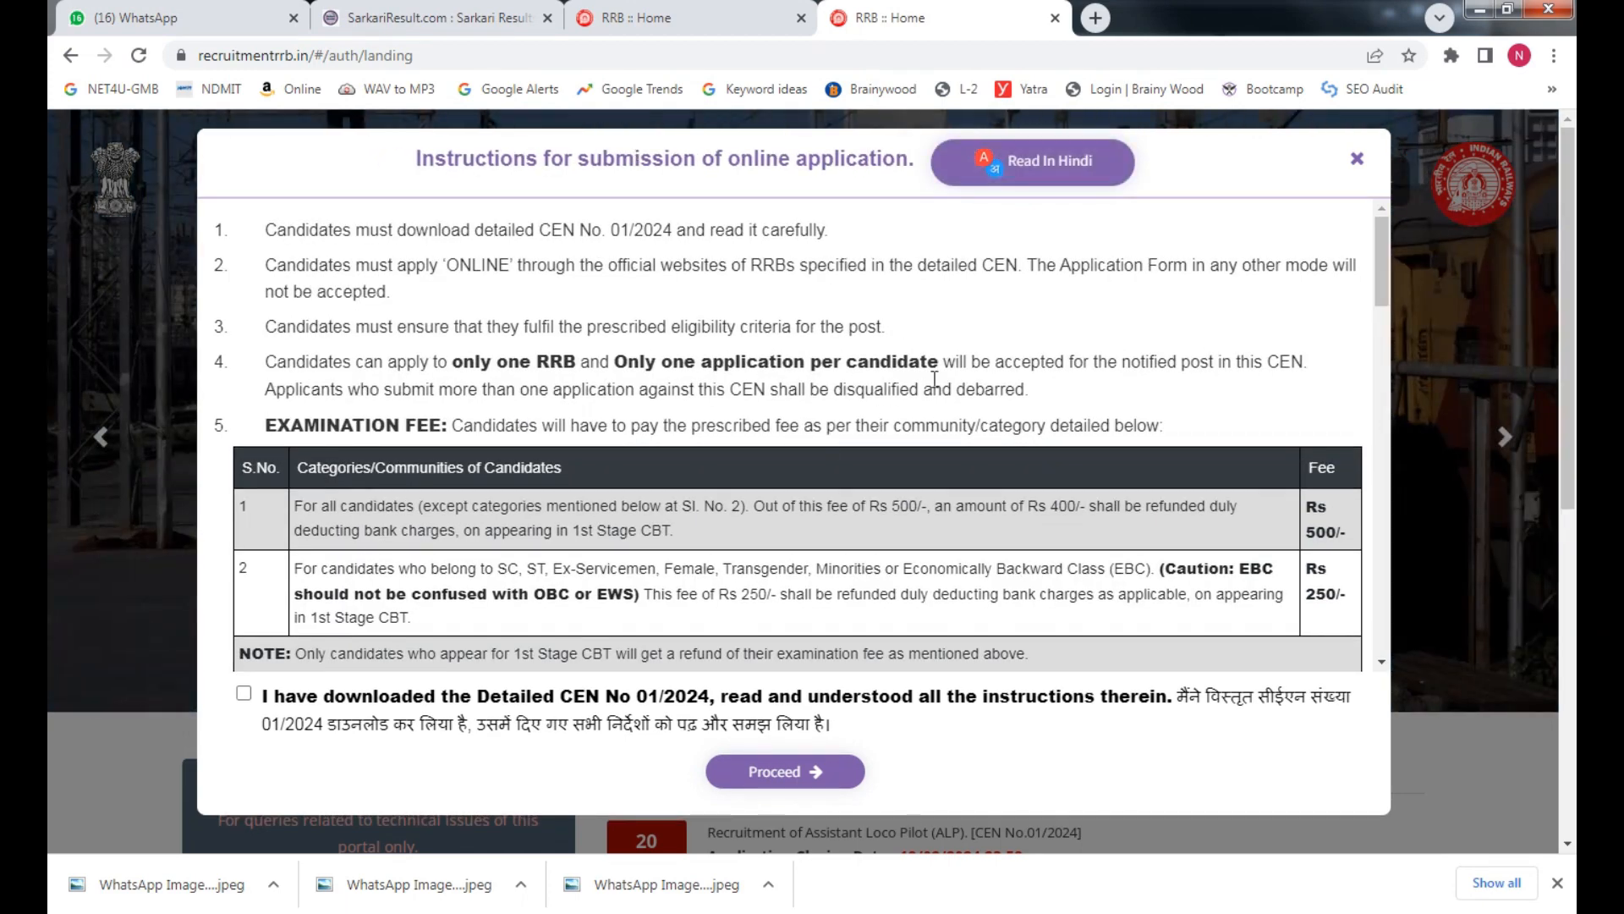
scroll(500, 551, "down", 10)
scroll(542, 559, "up", 9)
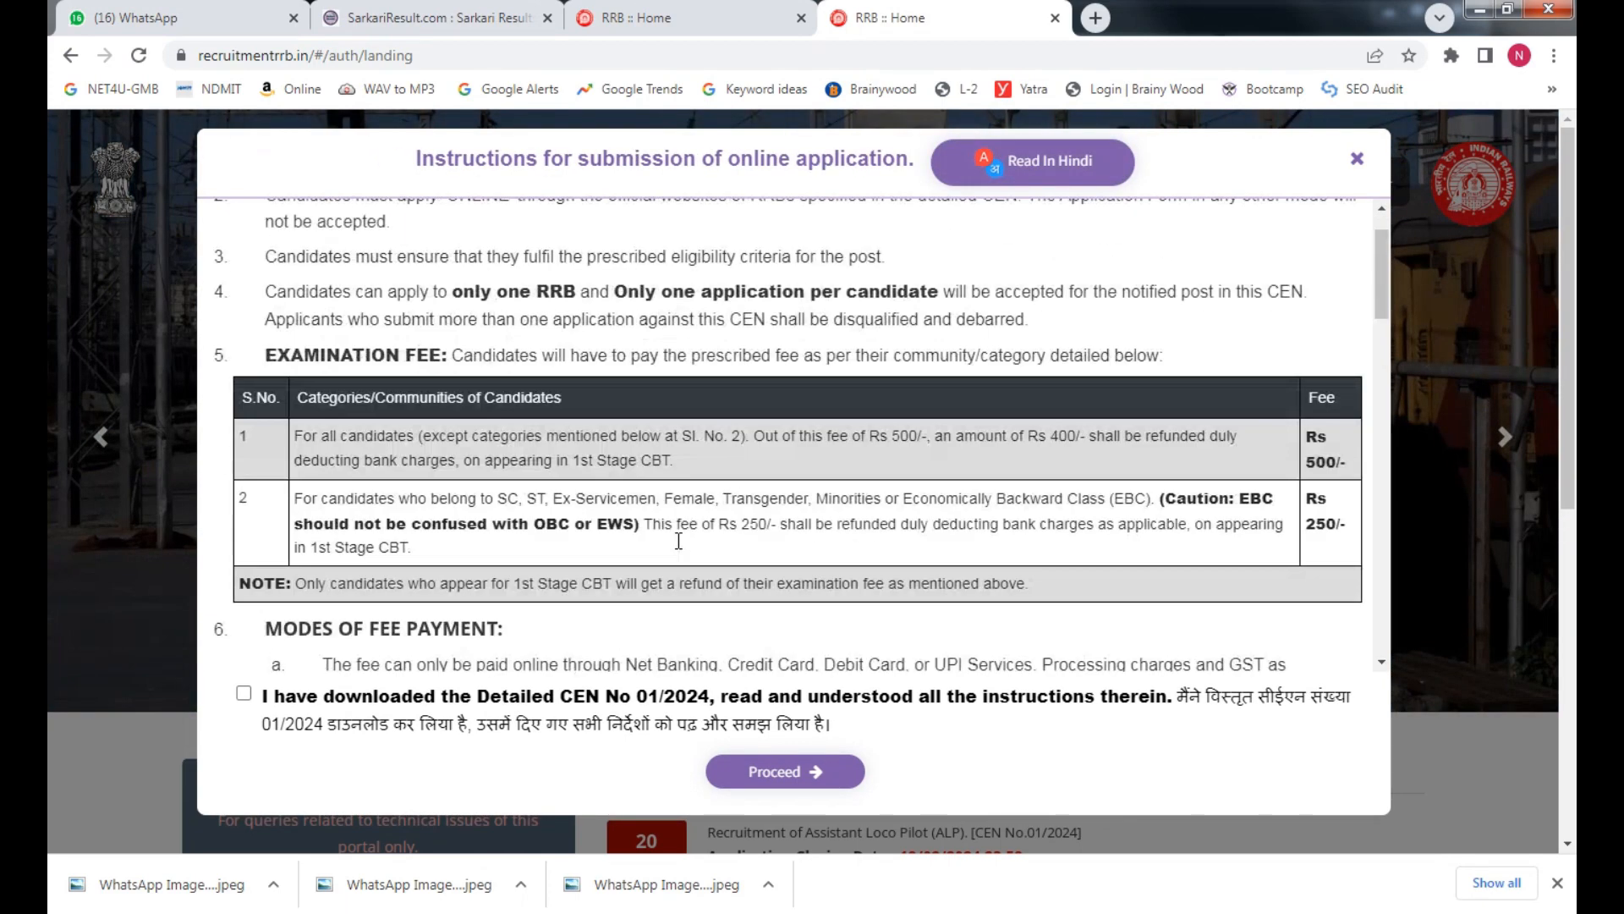
scroll(590, 570, "down", 11)
scroll(590, 571, "down", 3)
Tick the instructions declaration and proceed to the registration form
left_click(243, 693)
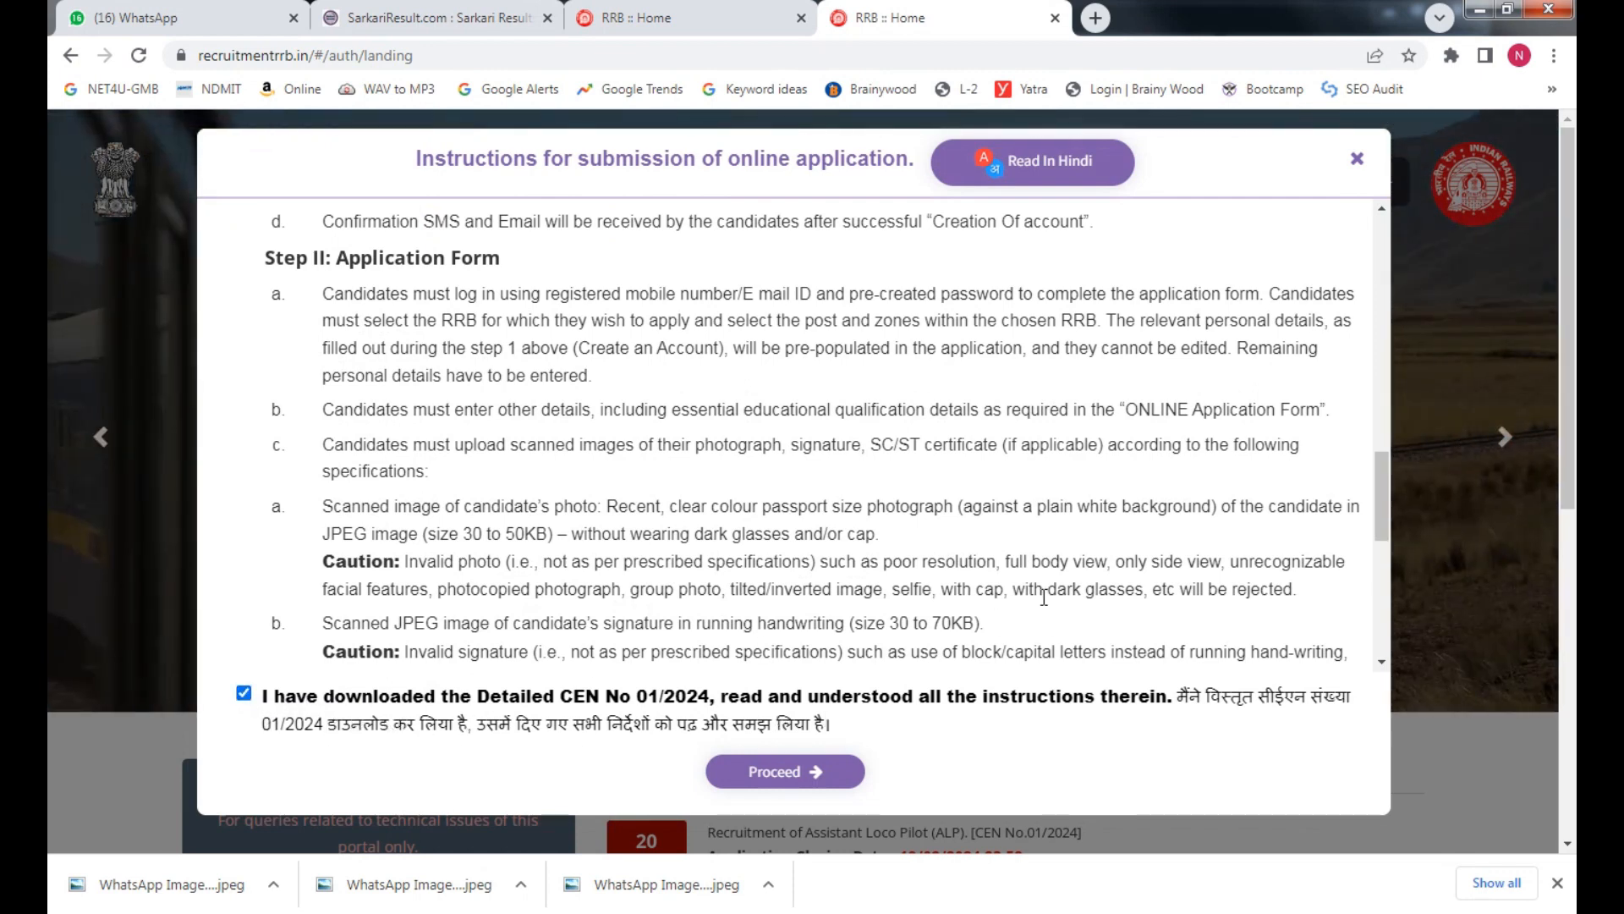
scroll(1044, 597, "up", 10)
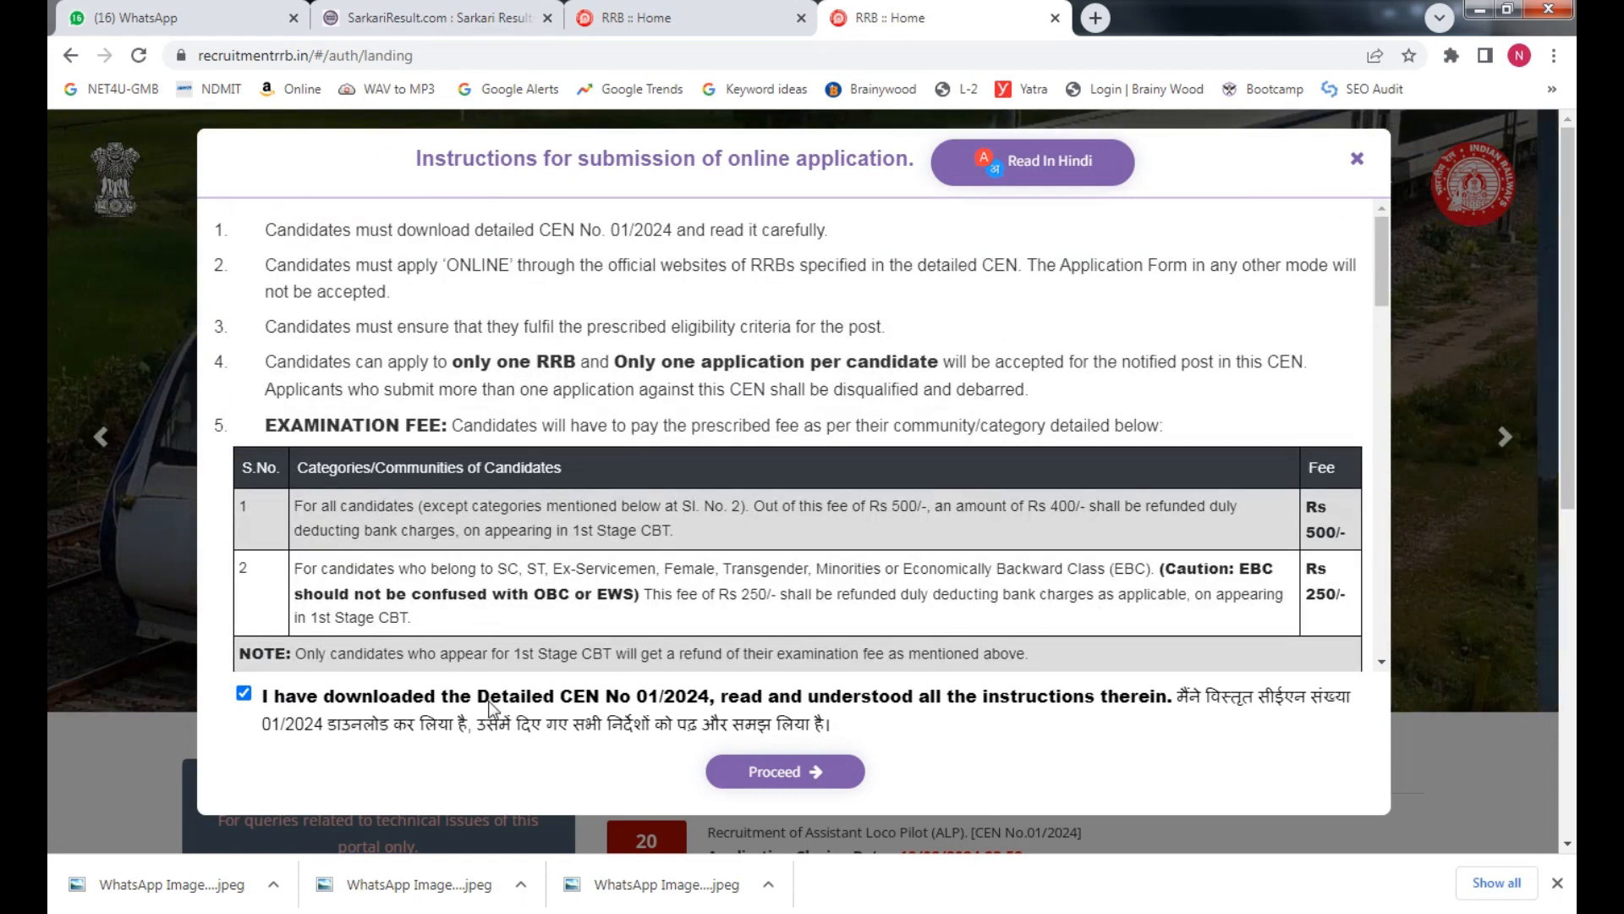
left_click(248, 695)
left_click(245, 693)
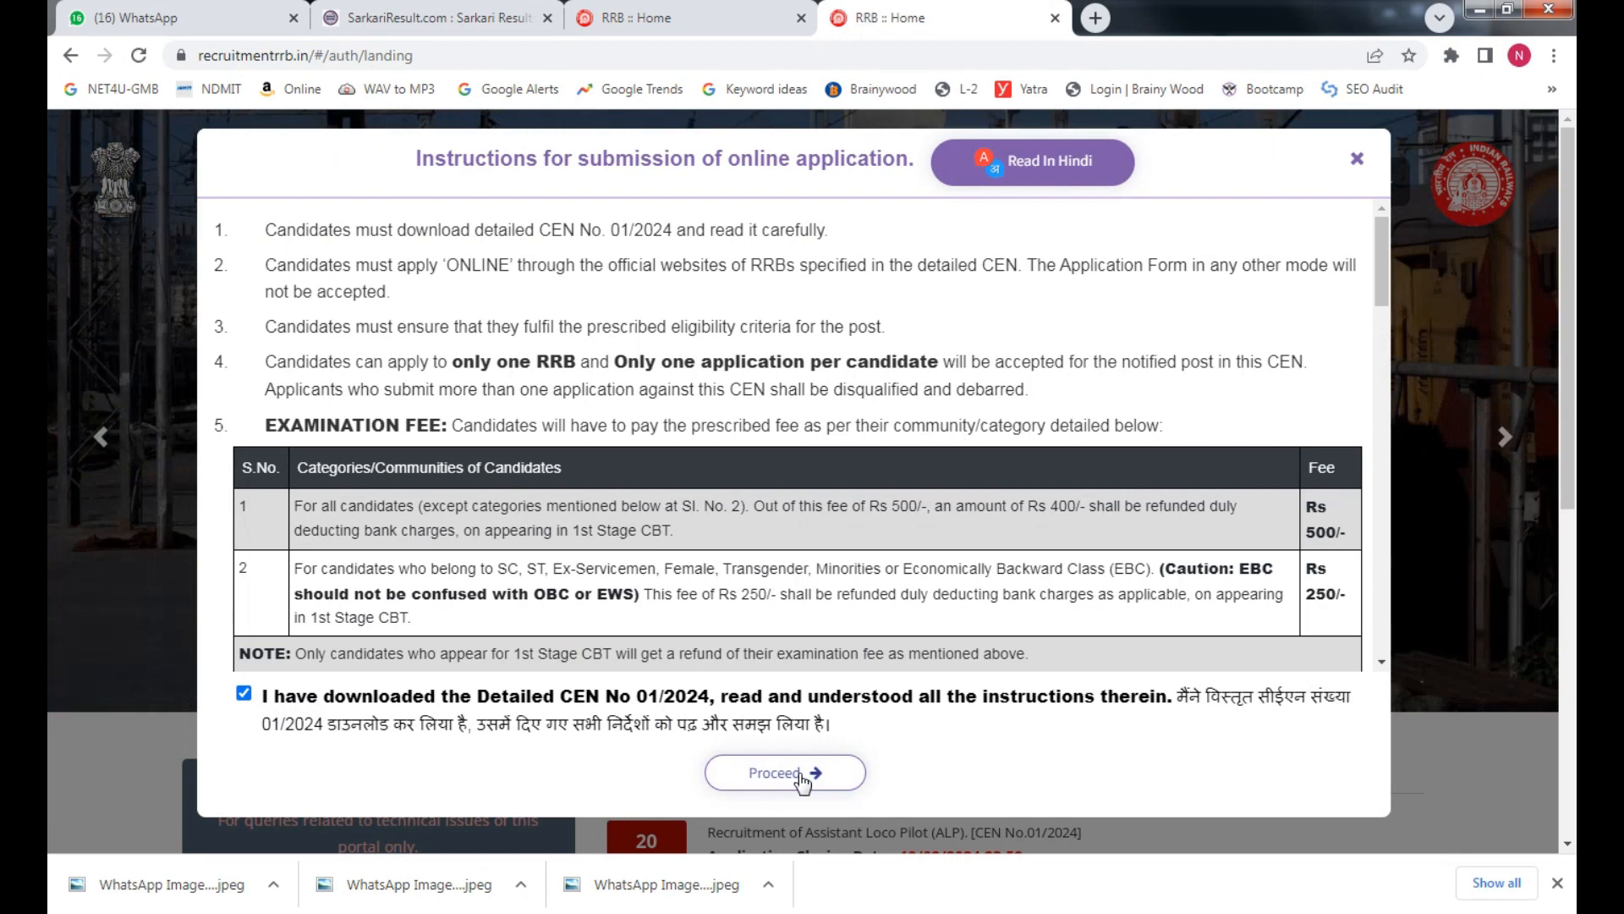
left_click(802, 775)
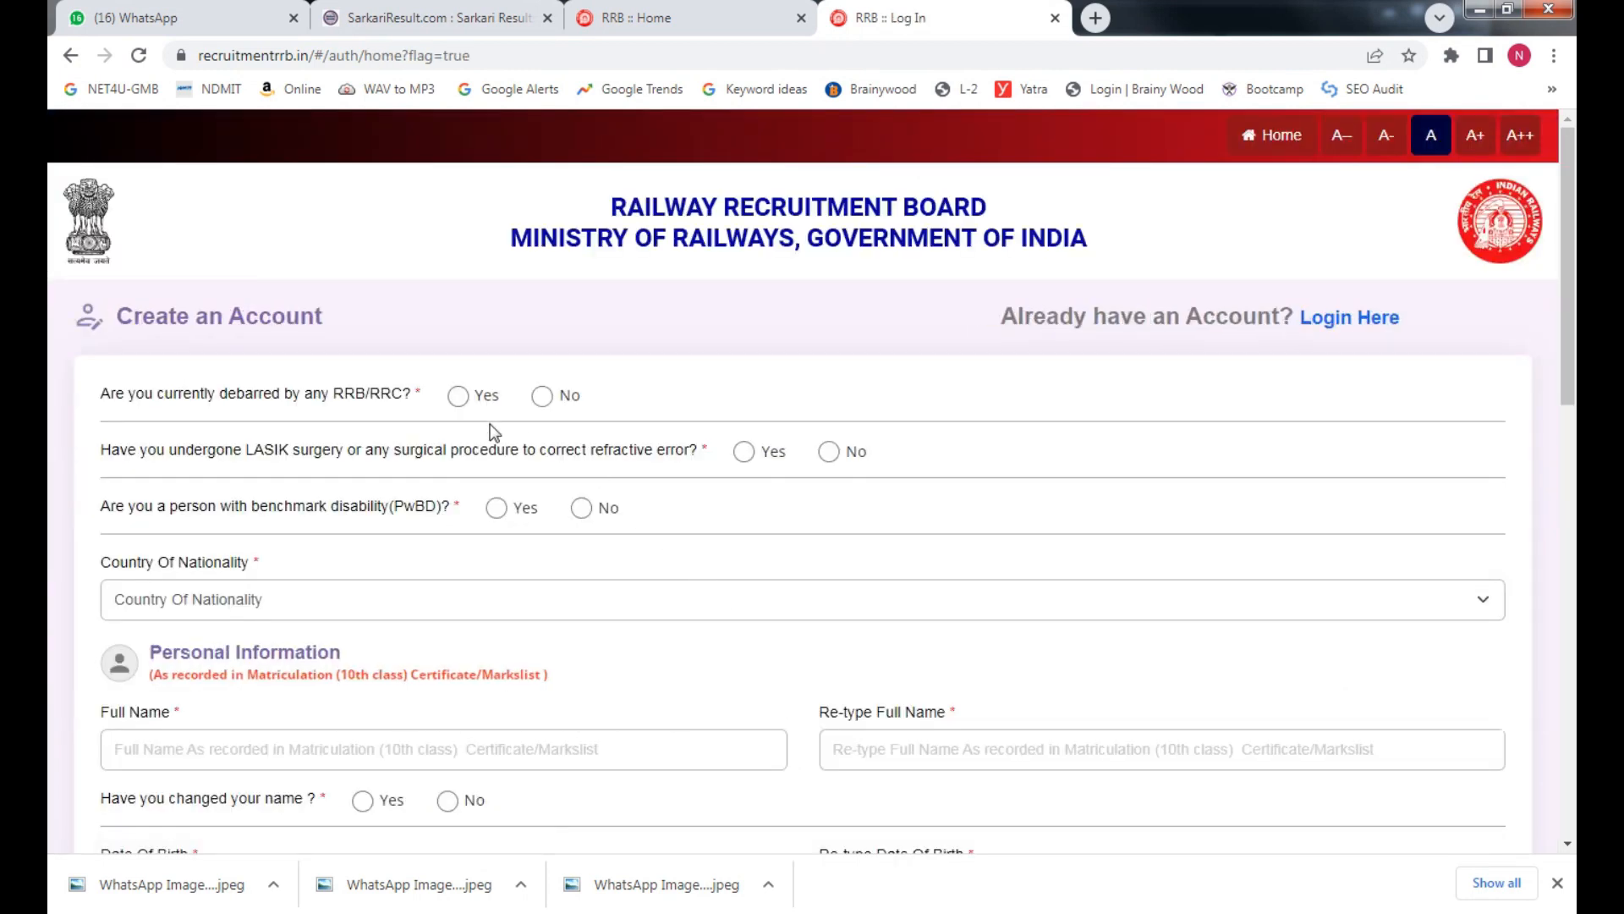
Answer No to being debarred by any RRB/RRC, after trying Yes to see the error
left_click_drag(1569, 315, 1575, 279)
left_click(541, 396)
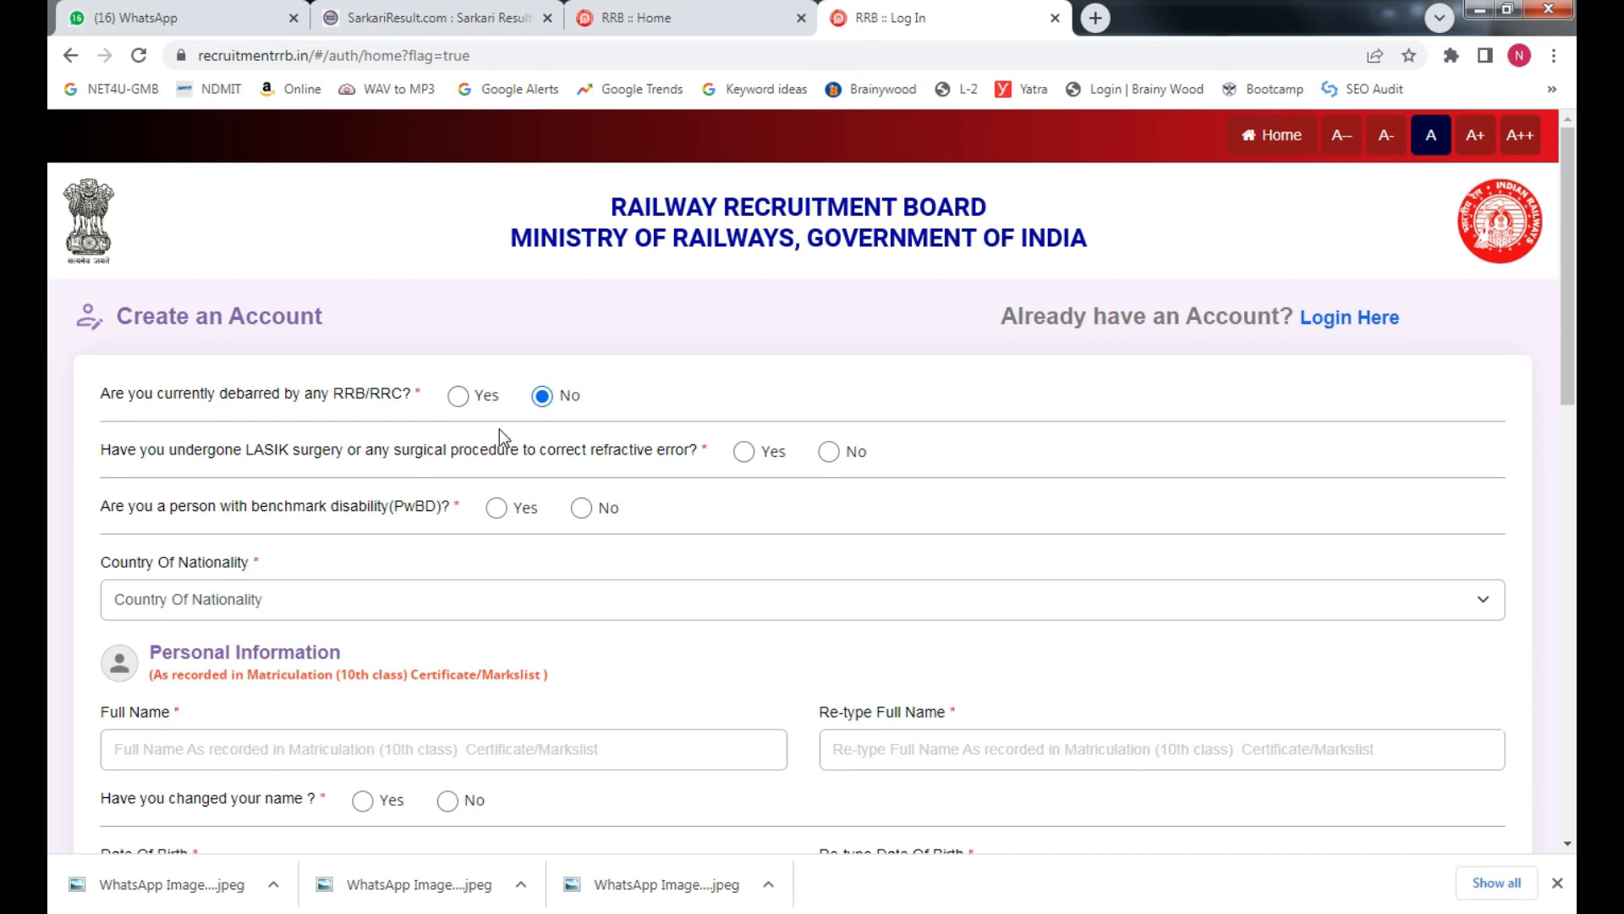
left_click(458, 398)
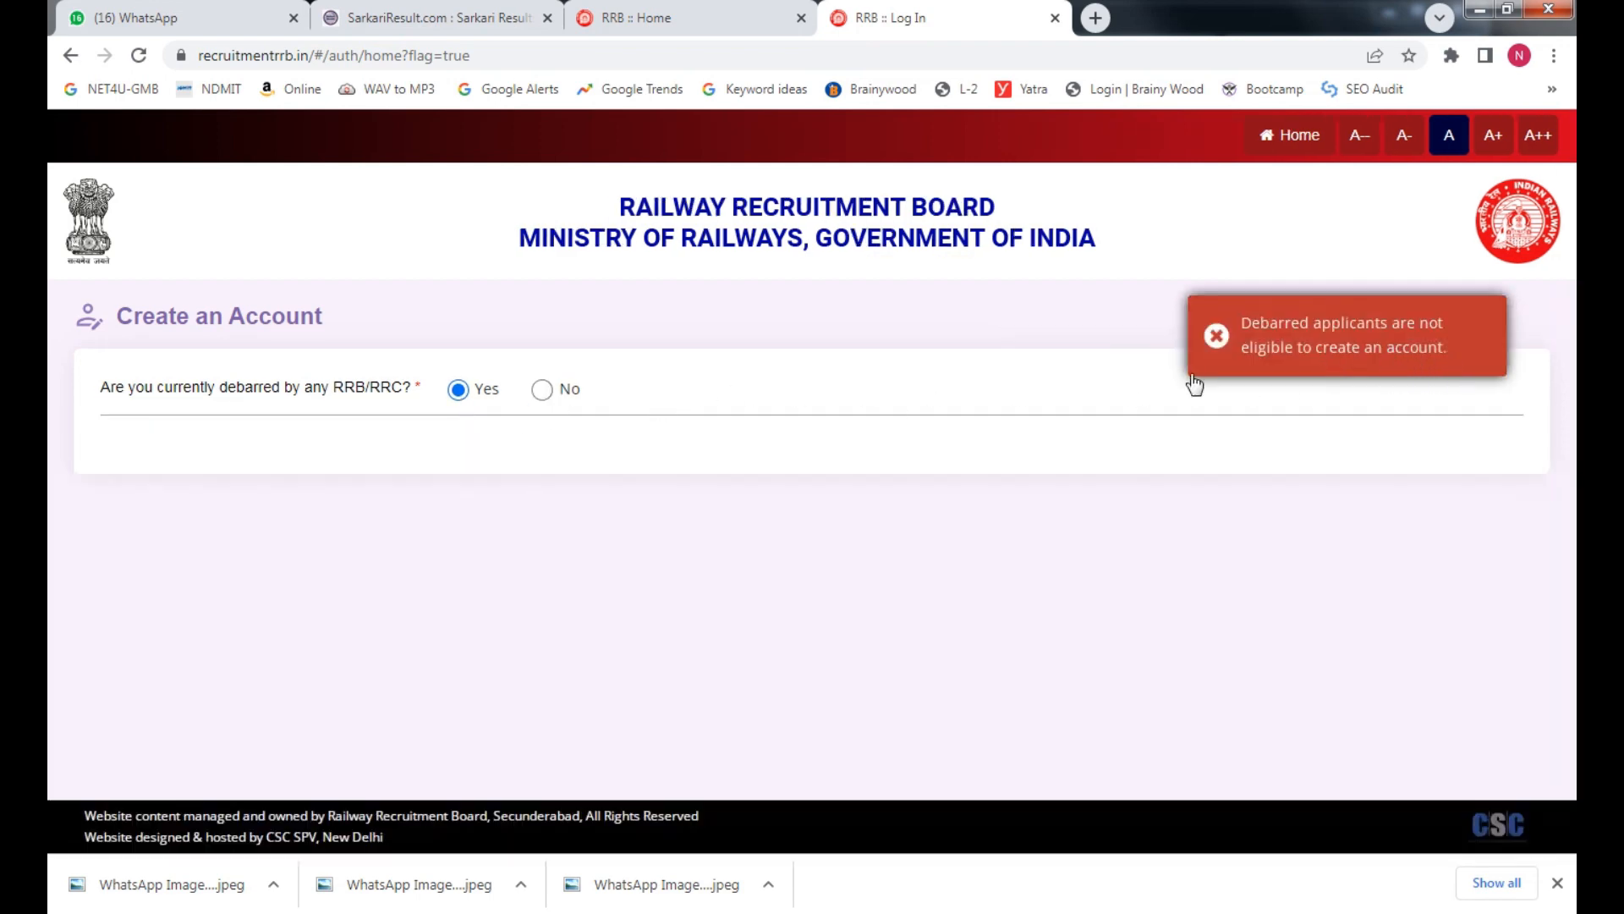
left_click(542, 391)
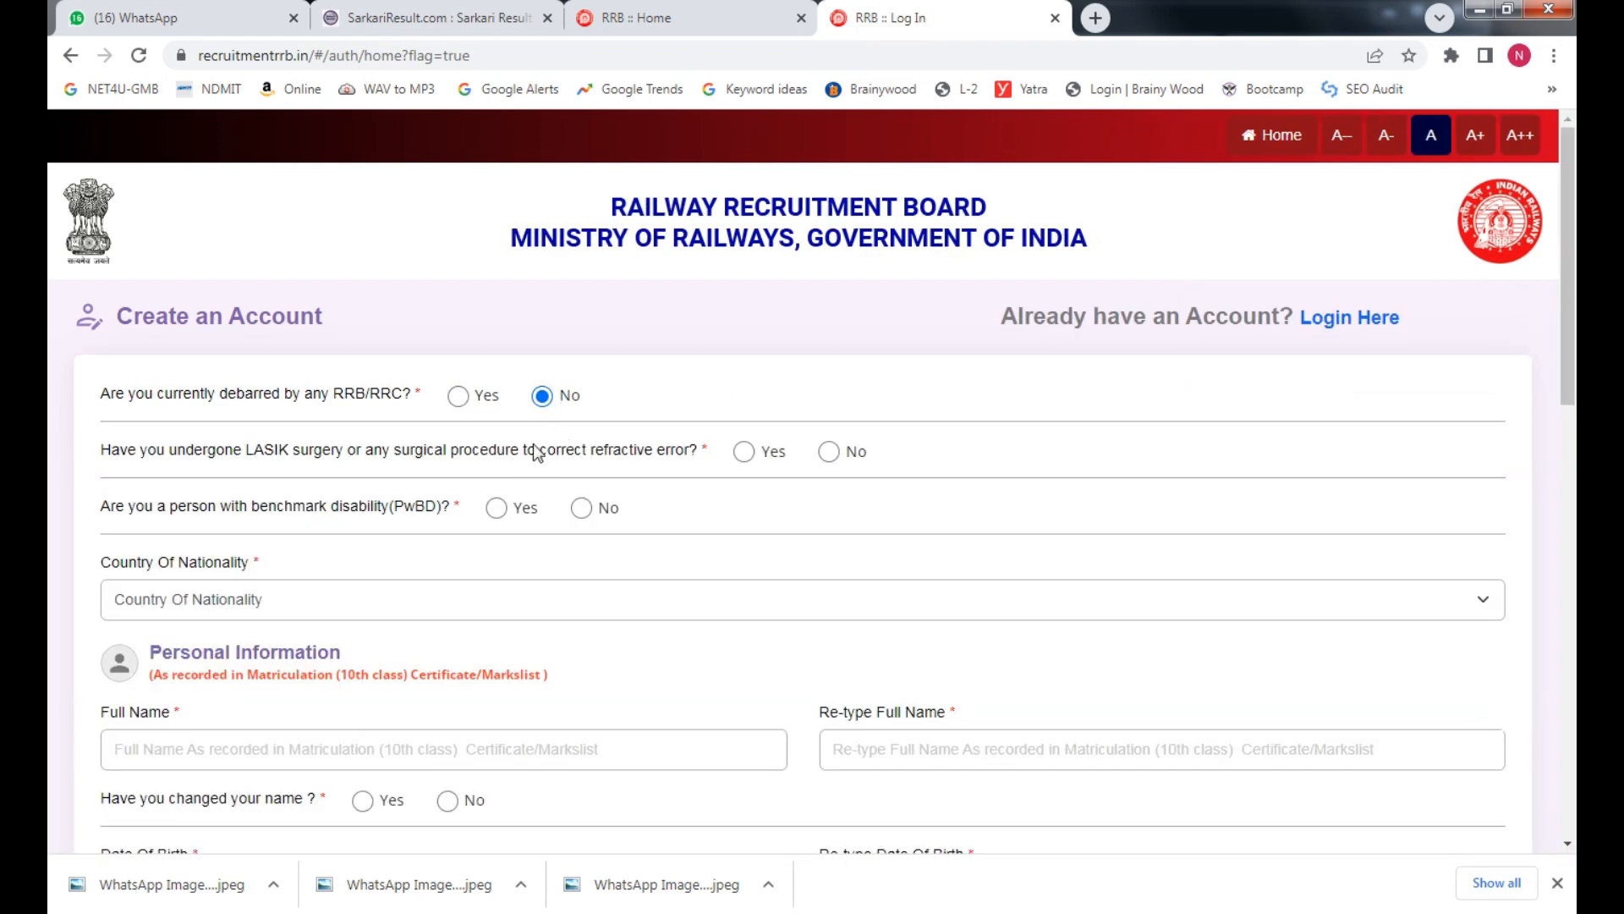
left_click_drag(166, 450, 542, 455)
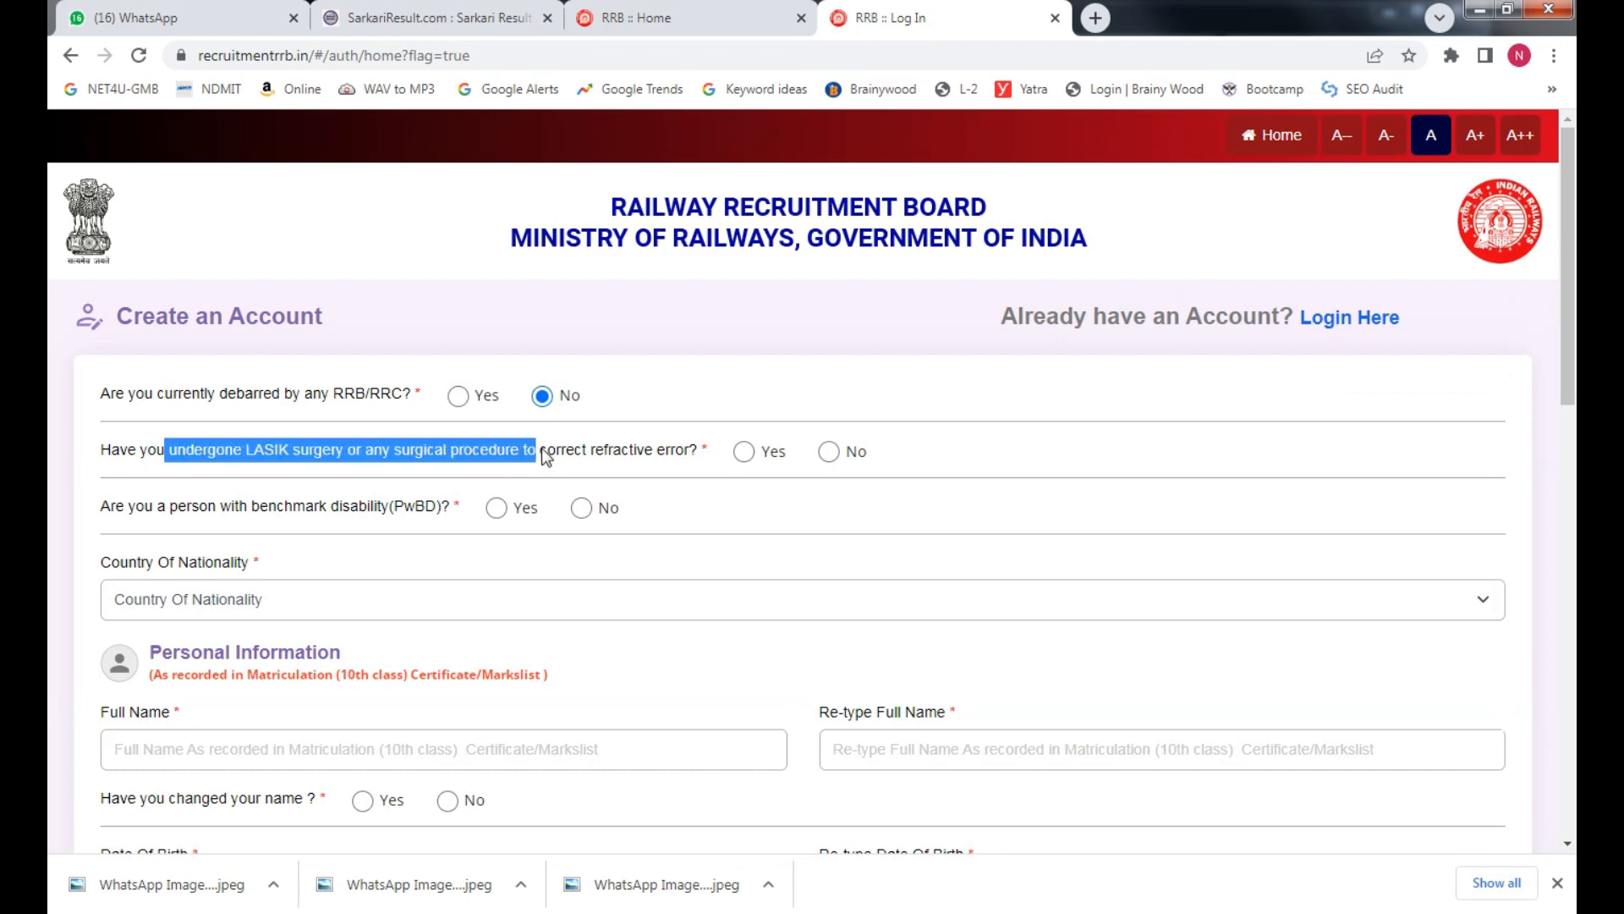
left_click(453, 450)
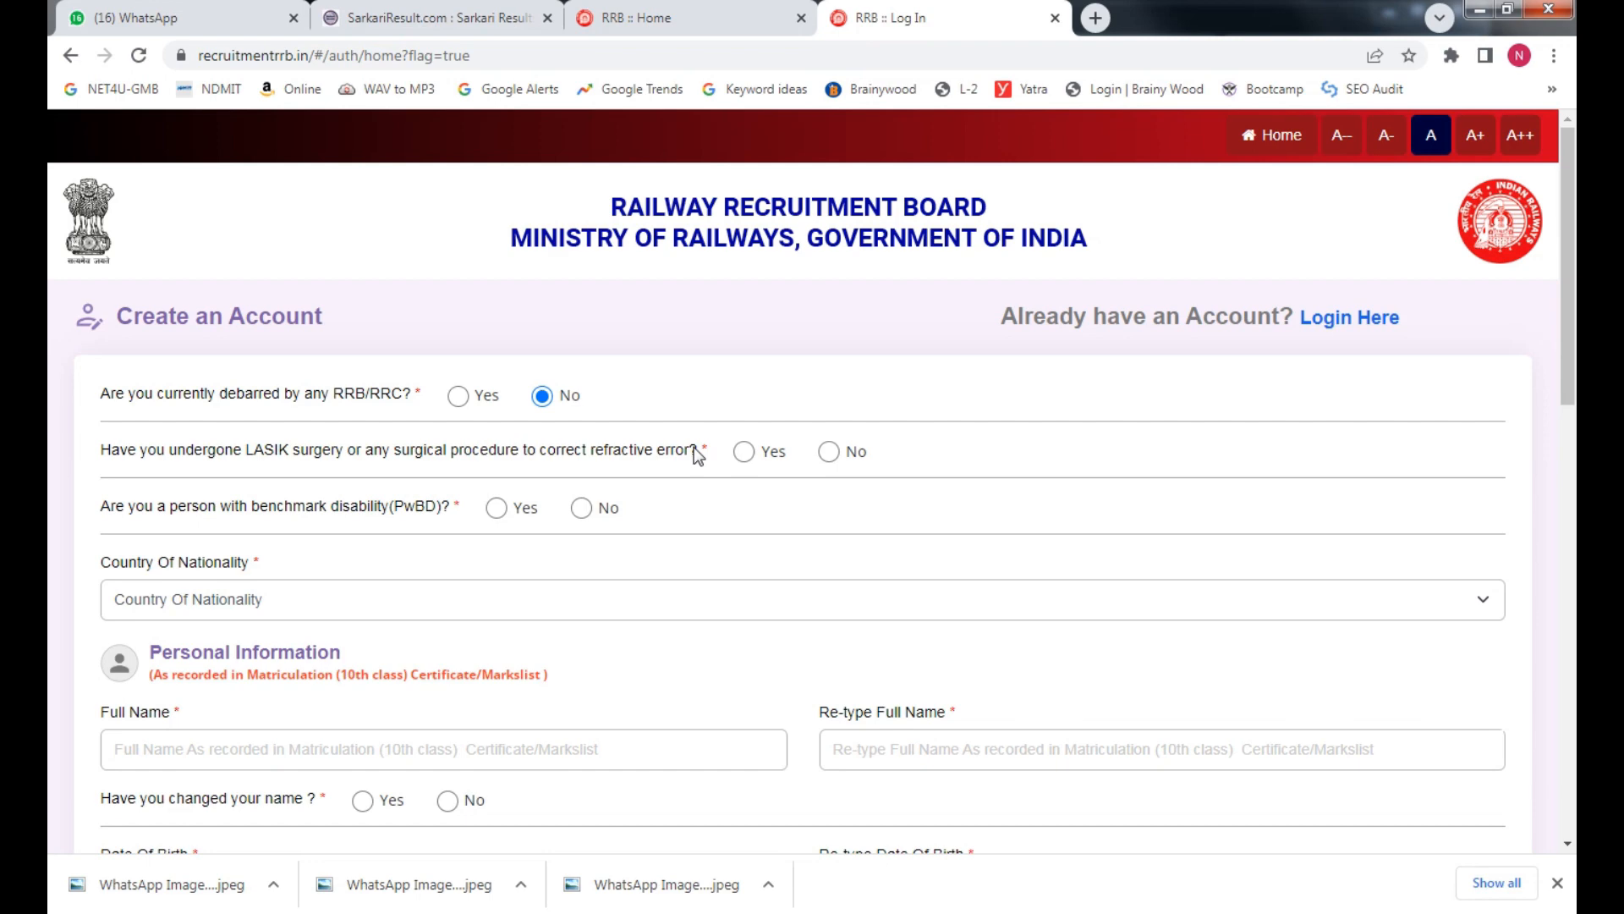
Answer No to the LASIK surgery and PwBD questions, after trying Yes on each
left_click(743, 453)
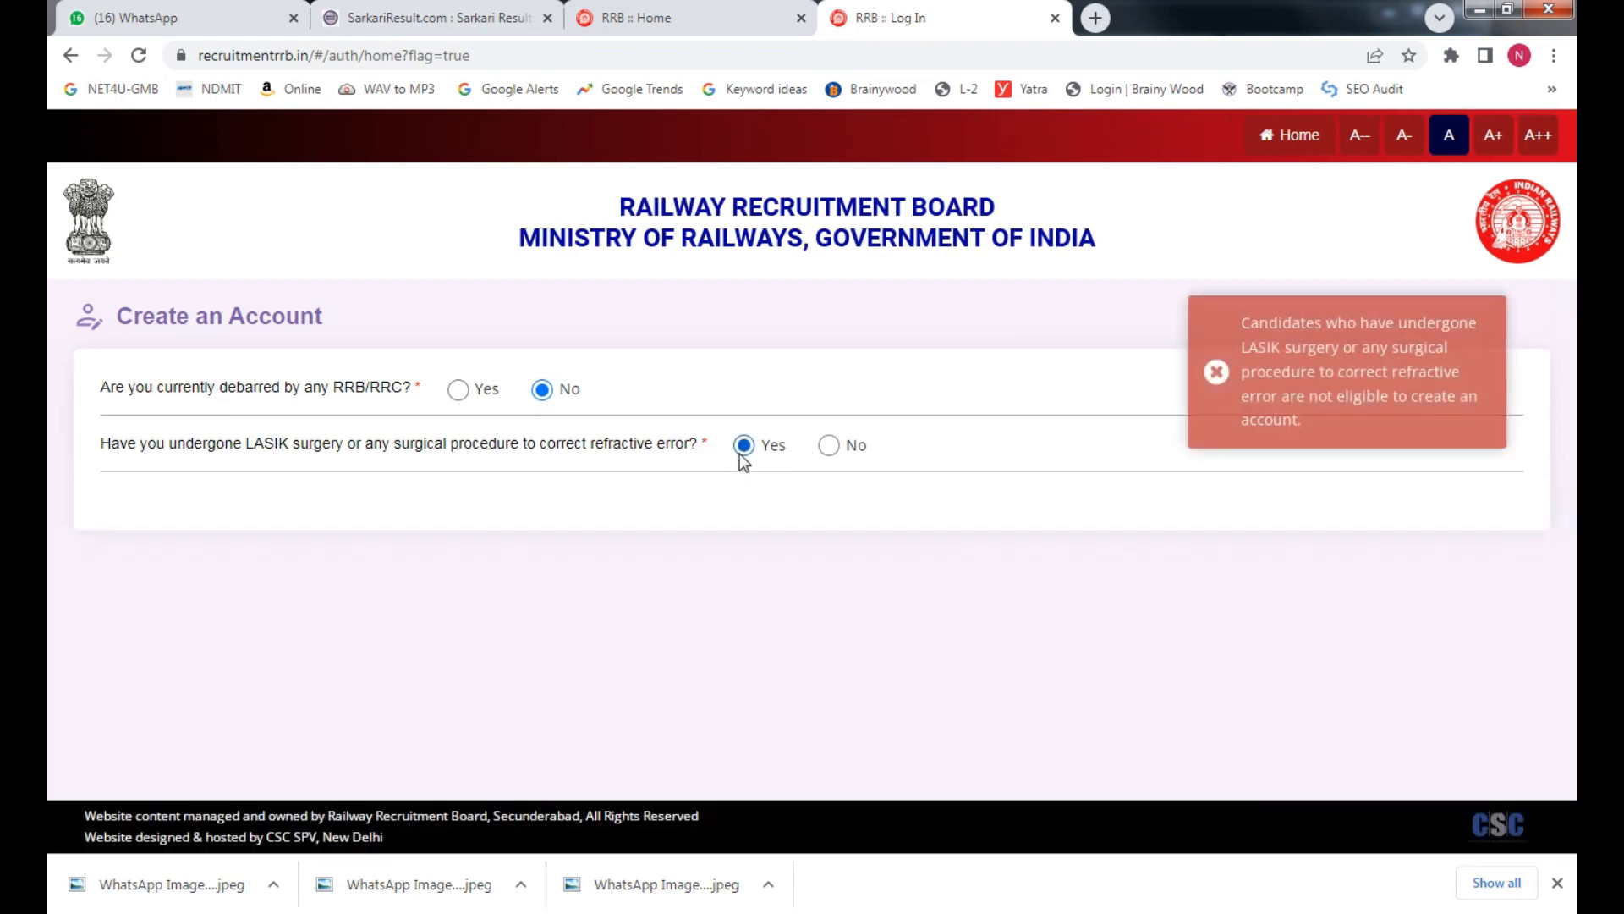
left_click(829, 448)
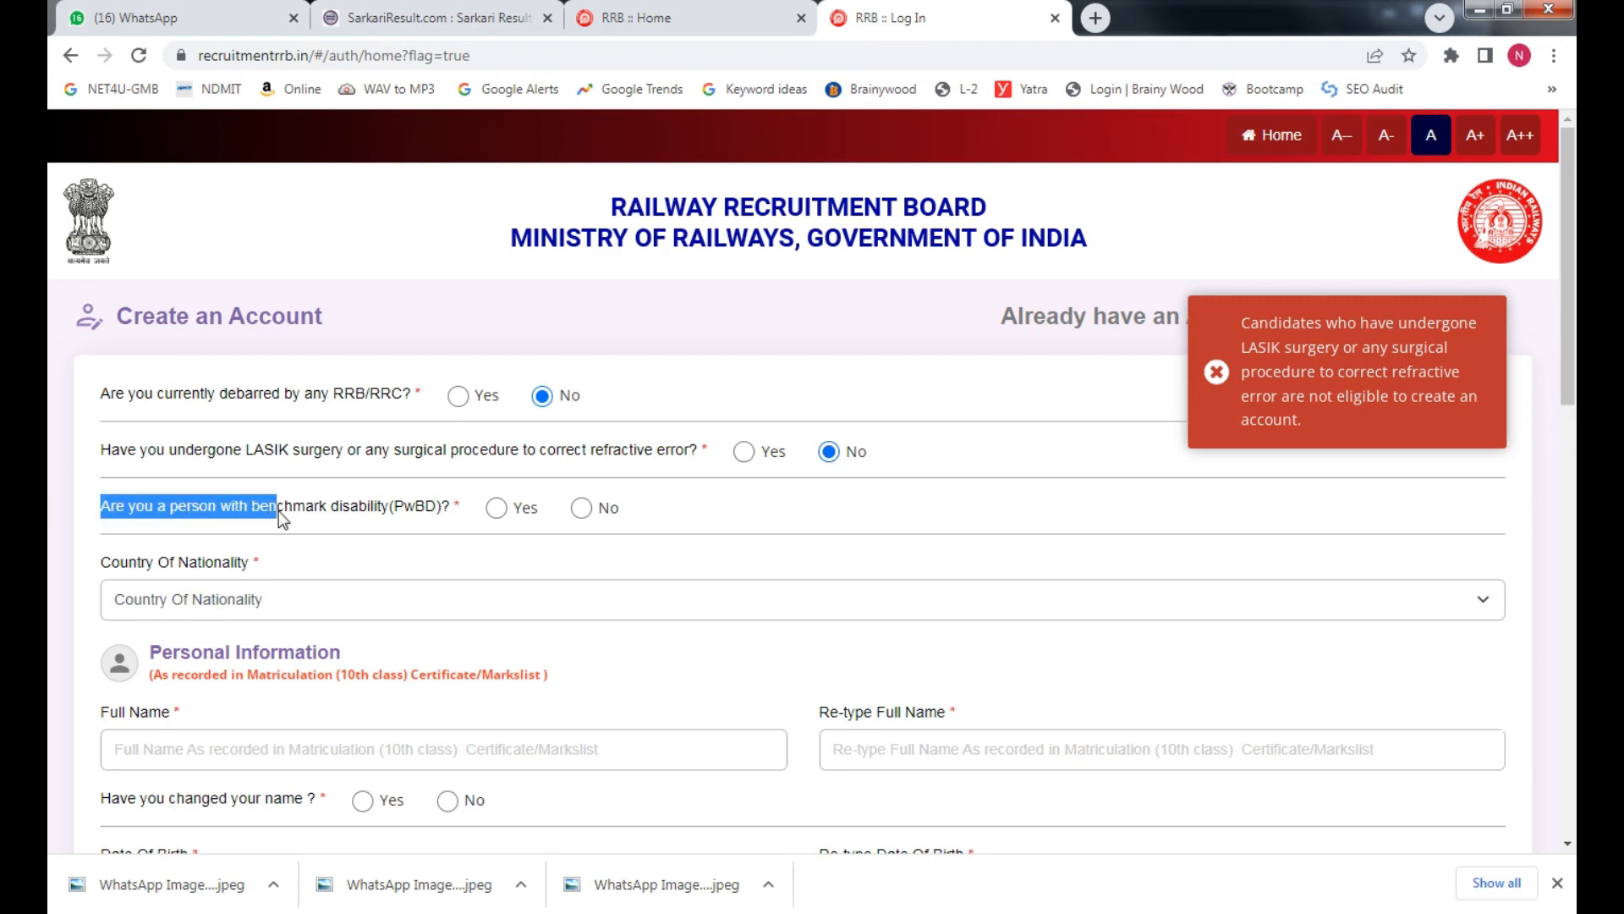
left_click_drag(319, 509, 357, 510)
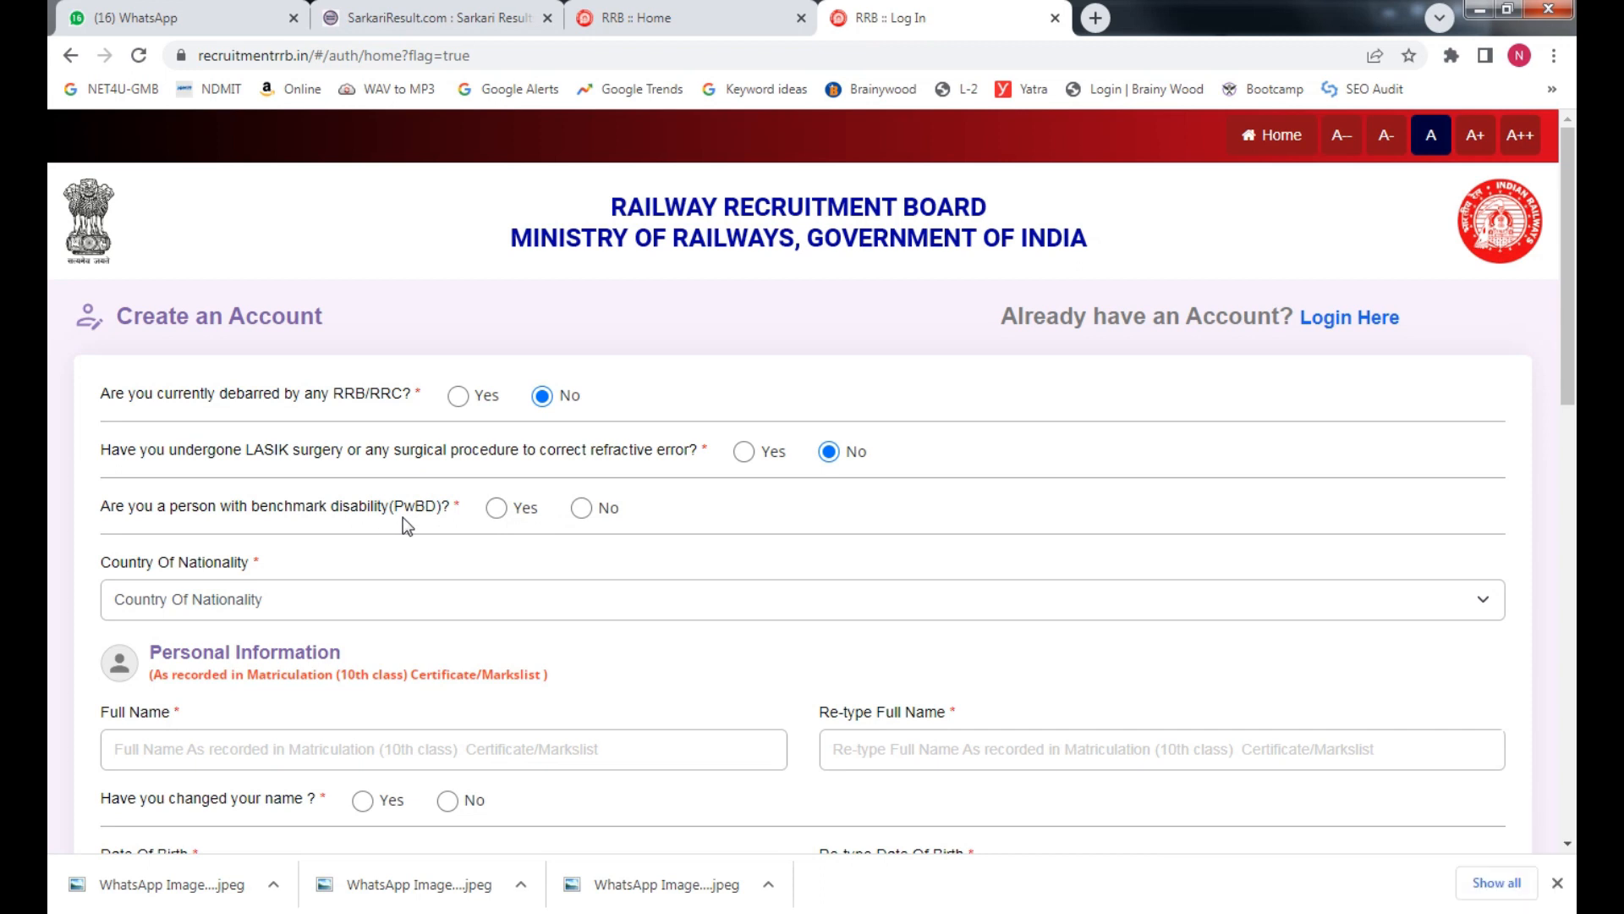
left_click(497, 509)
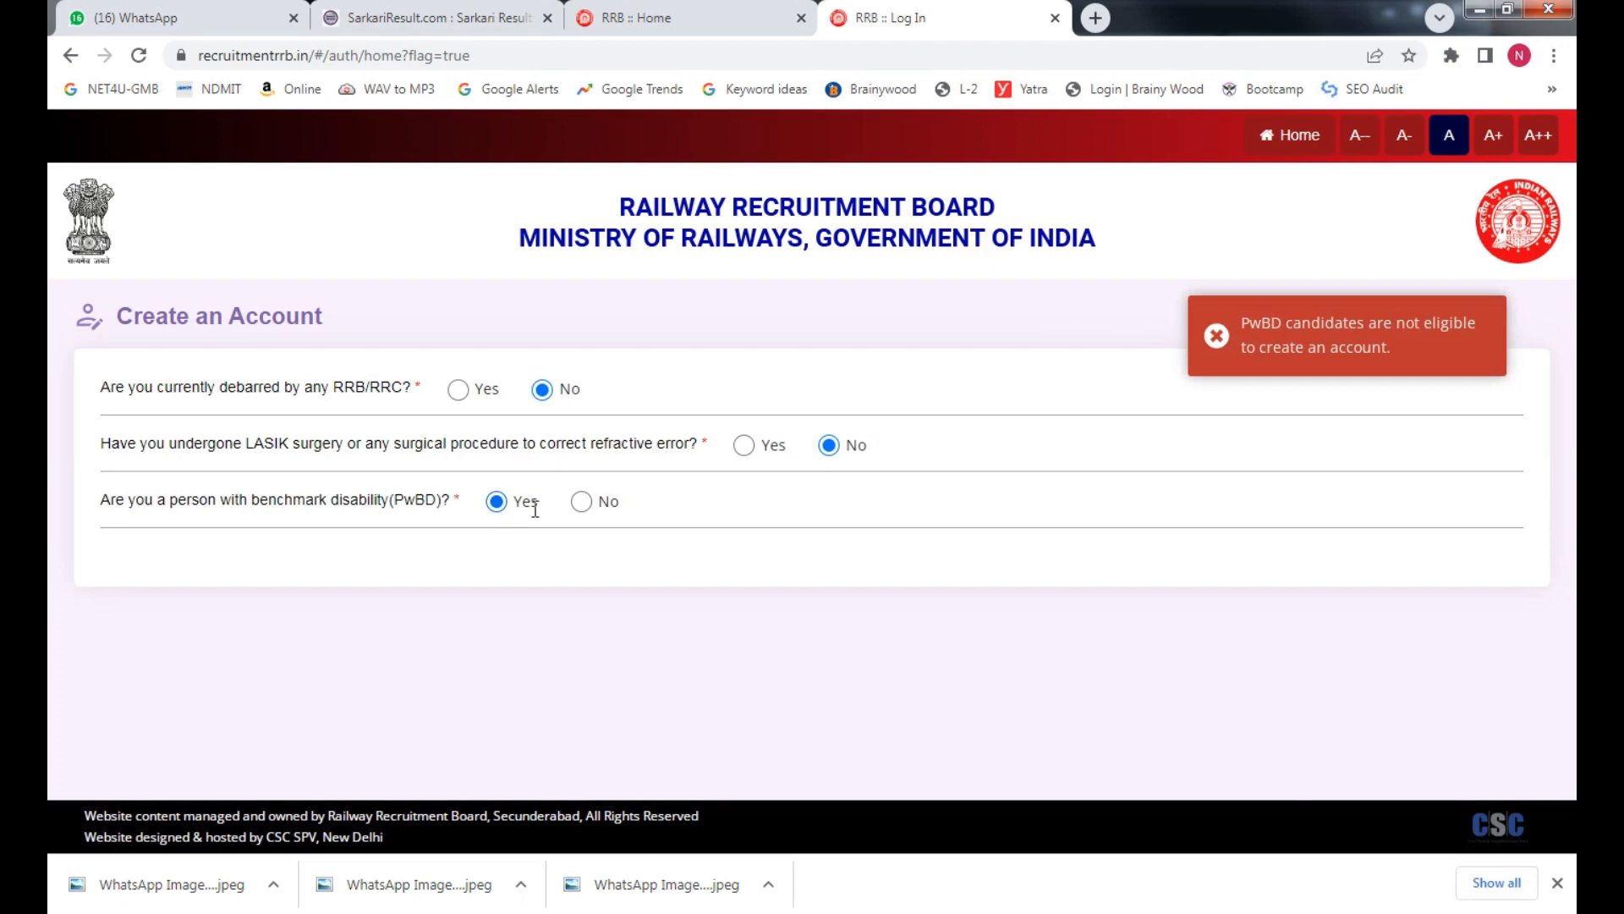
left_click(581, 502)
scroll(317, 551, "down", 3)
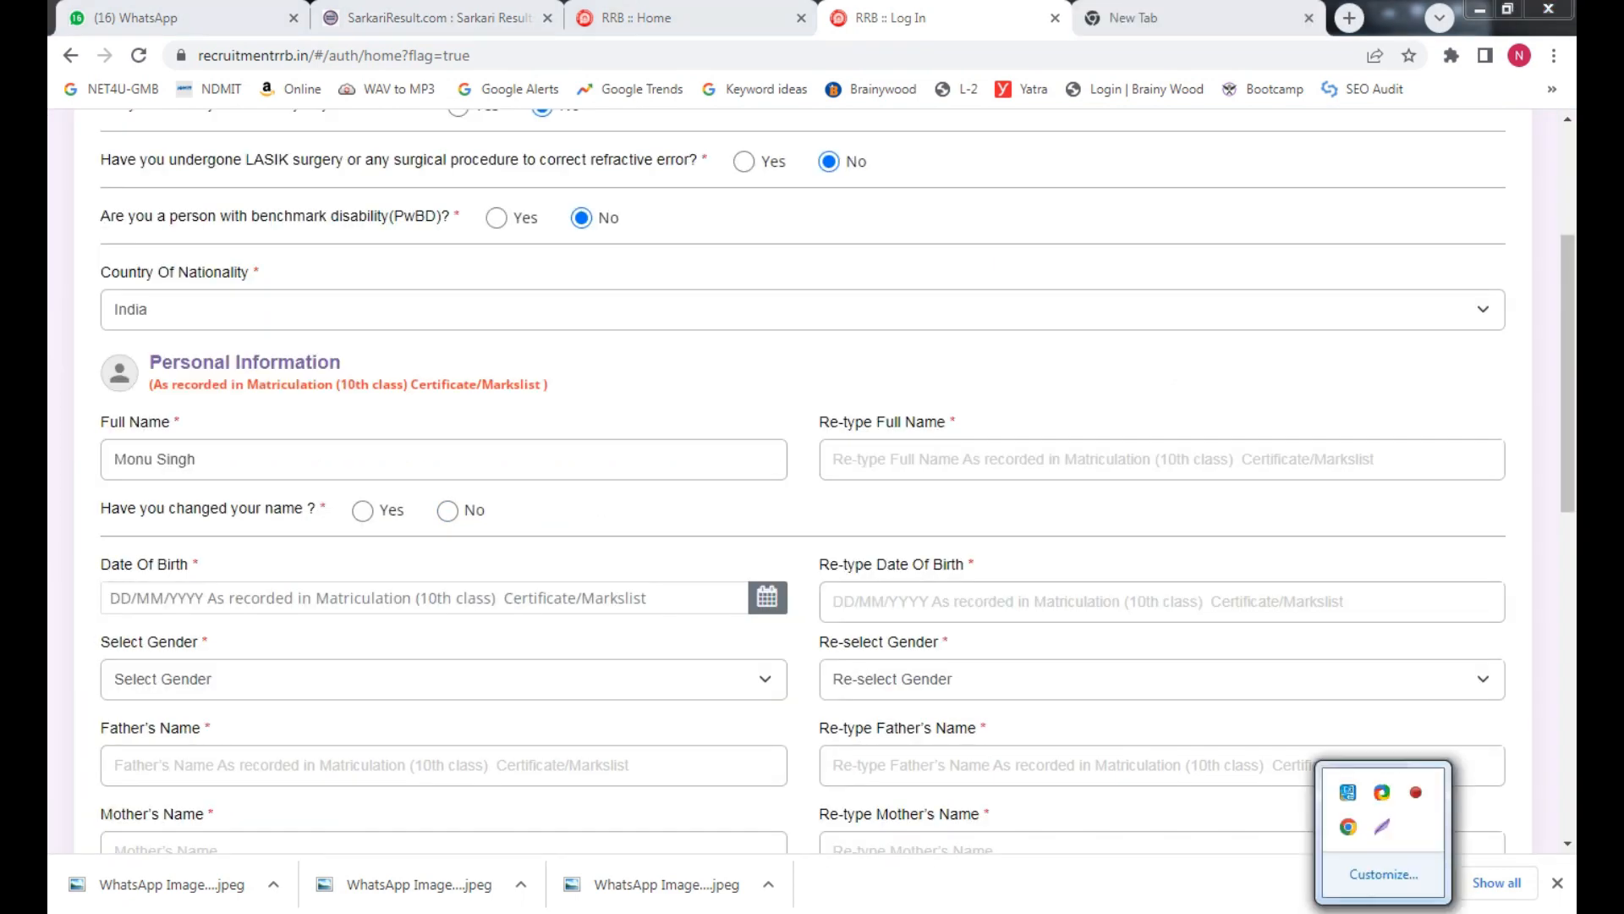
Keep India as nationality and enter the candidate's full name in both name fields
left_click(1182, 904)
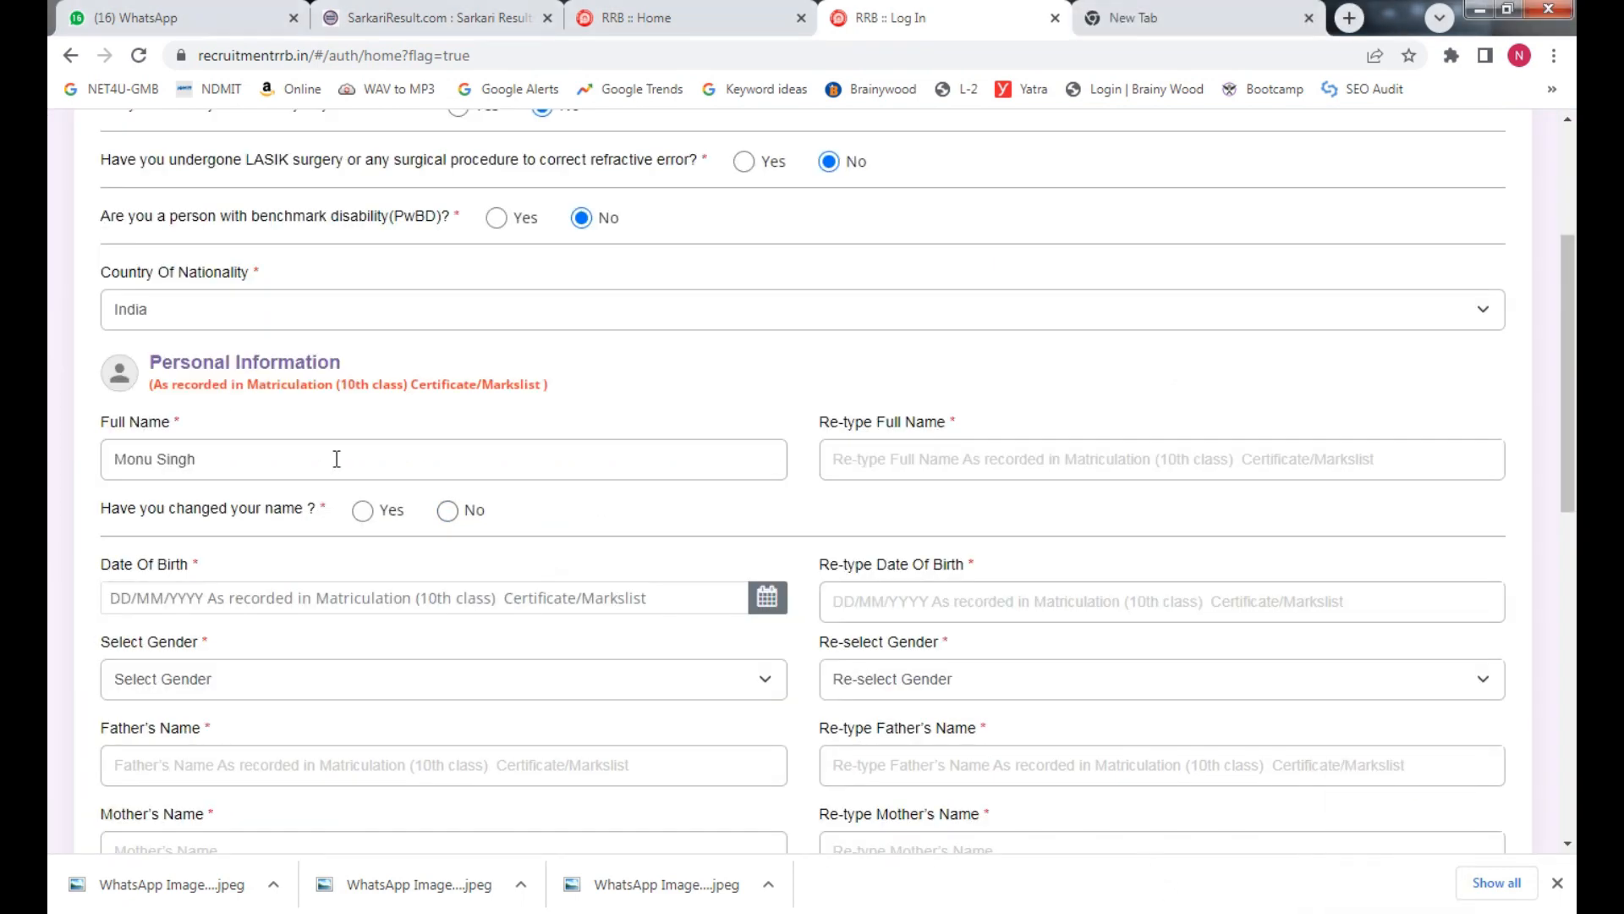
left_click(154, 304)
left_click(185, 364)
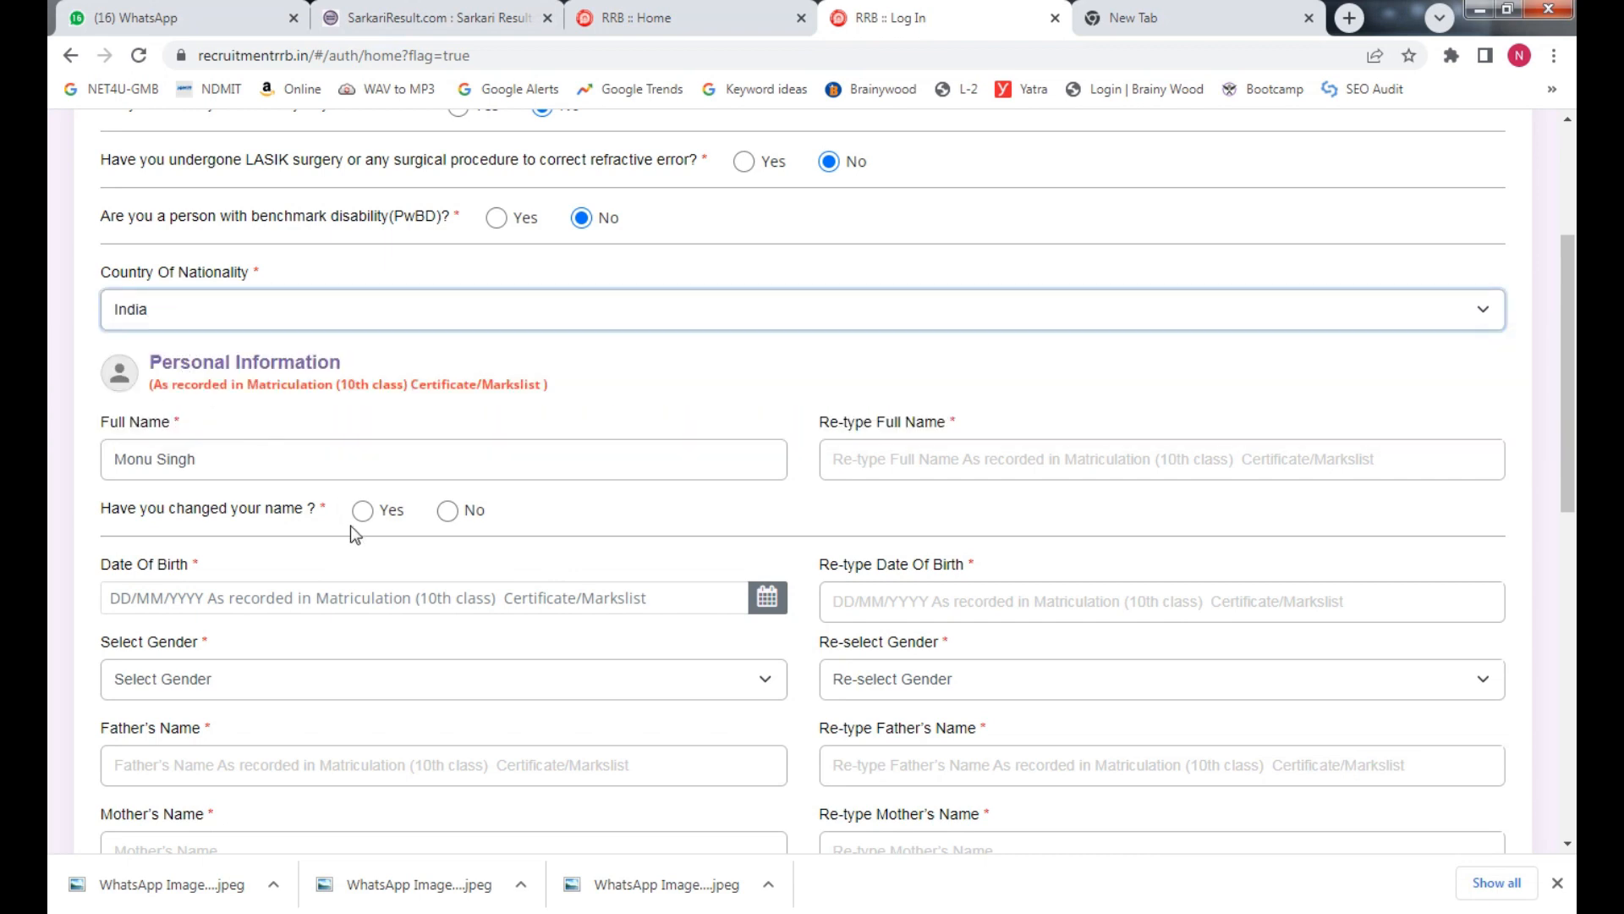
left_click(249, 468)
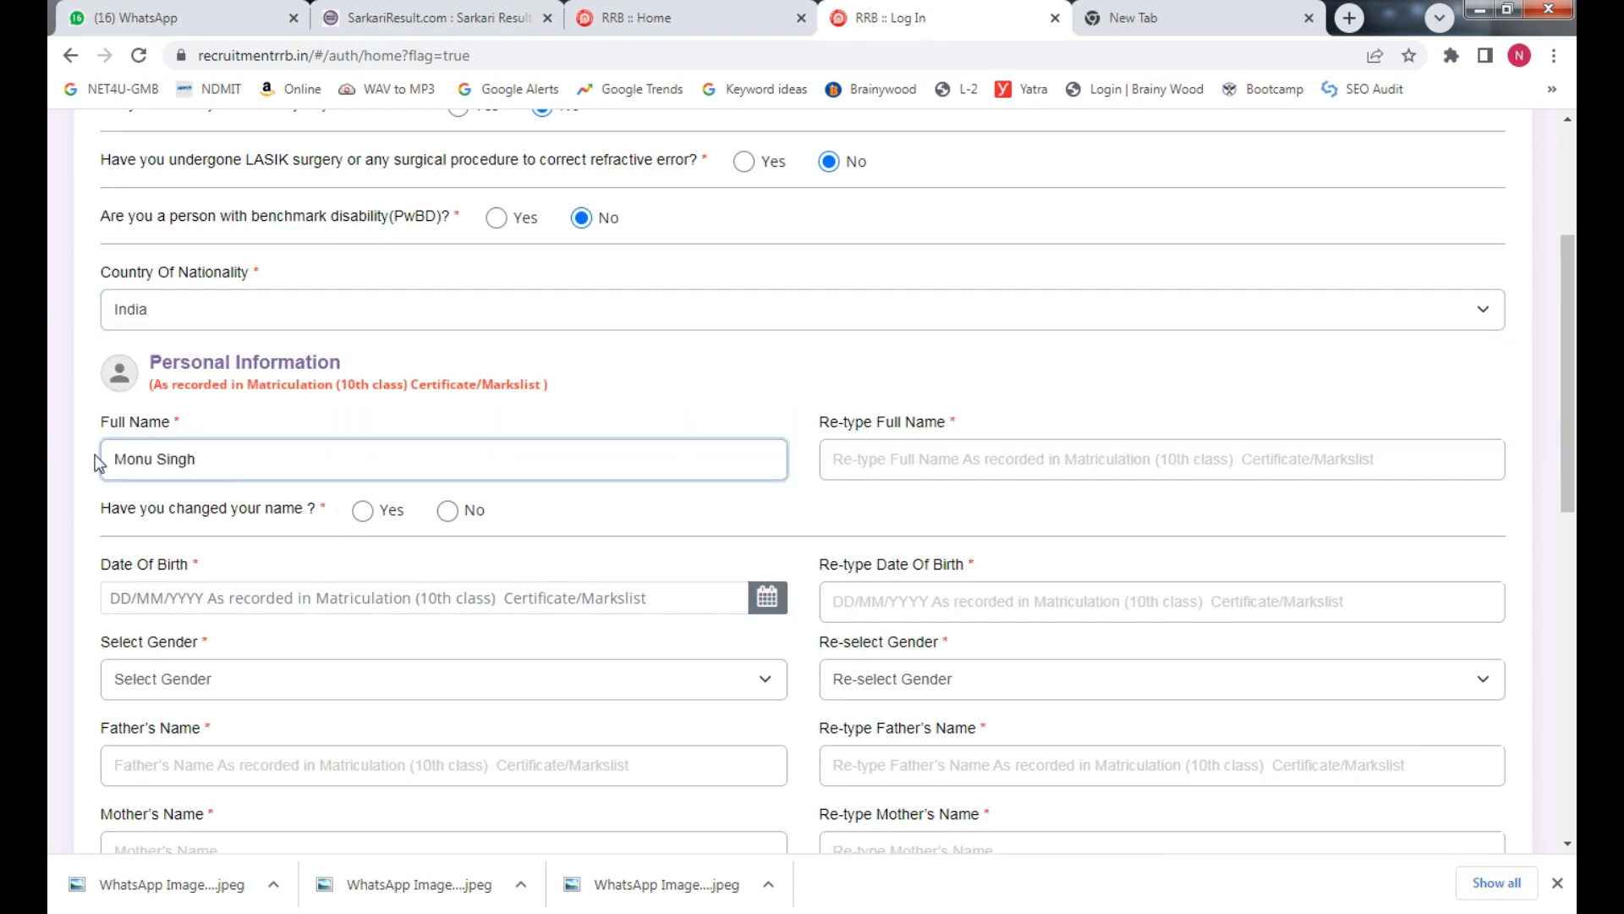
left_click(970, 461)
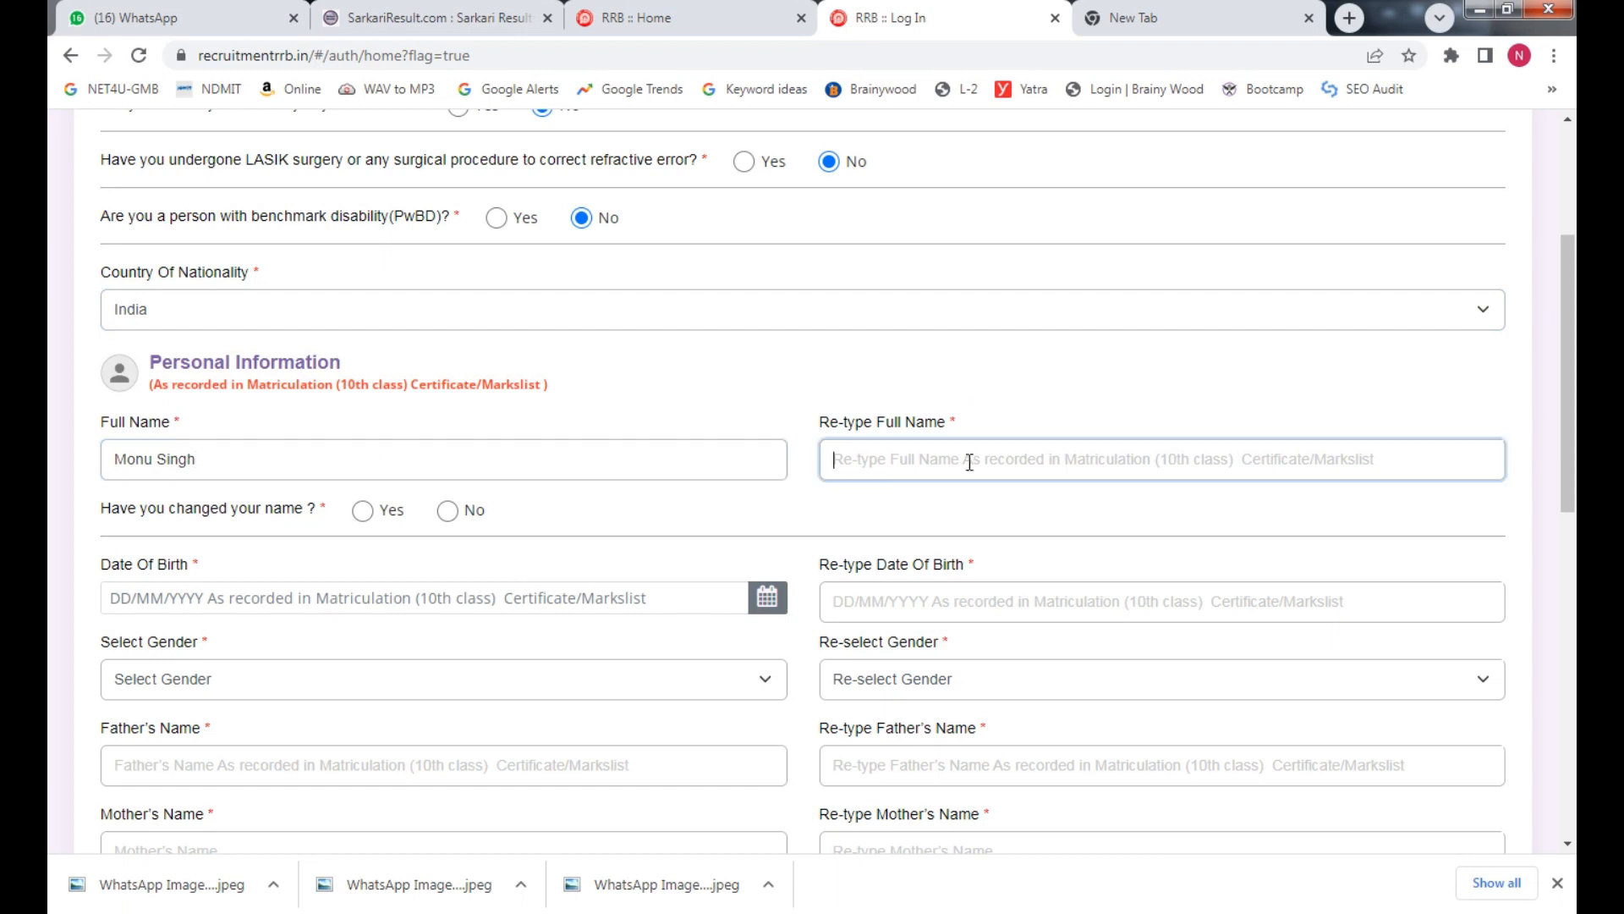
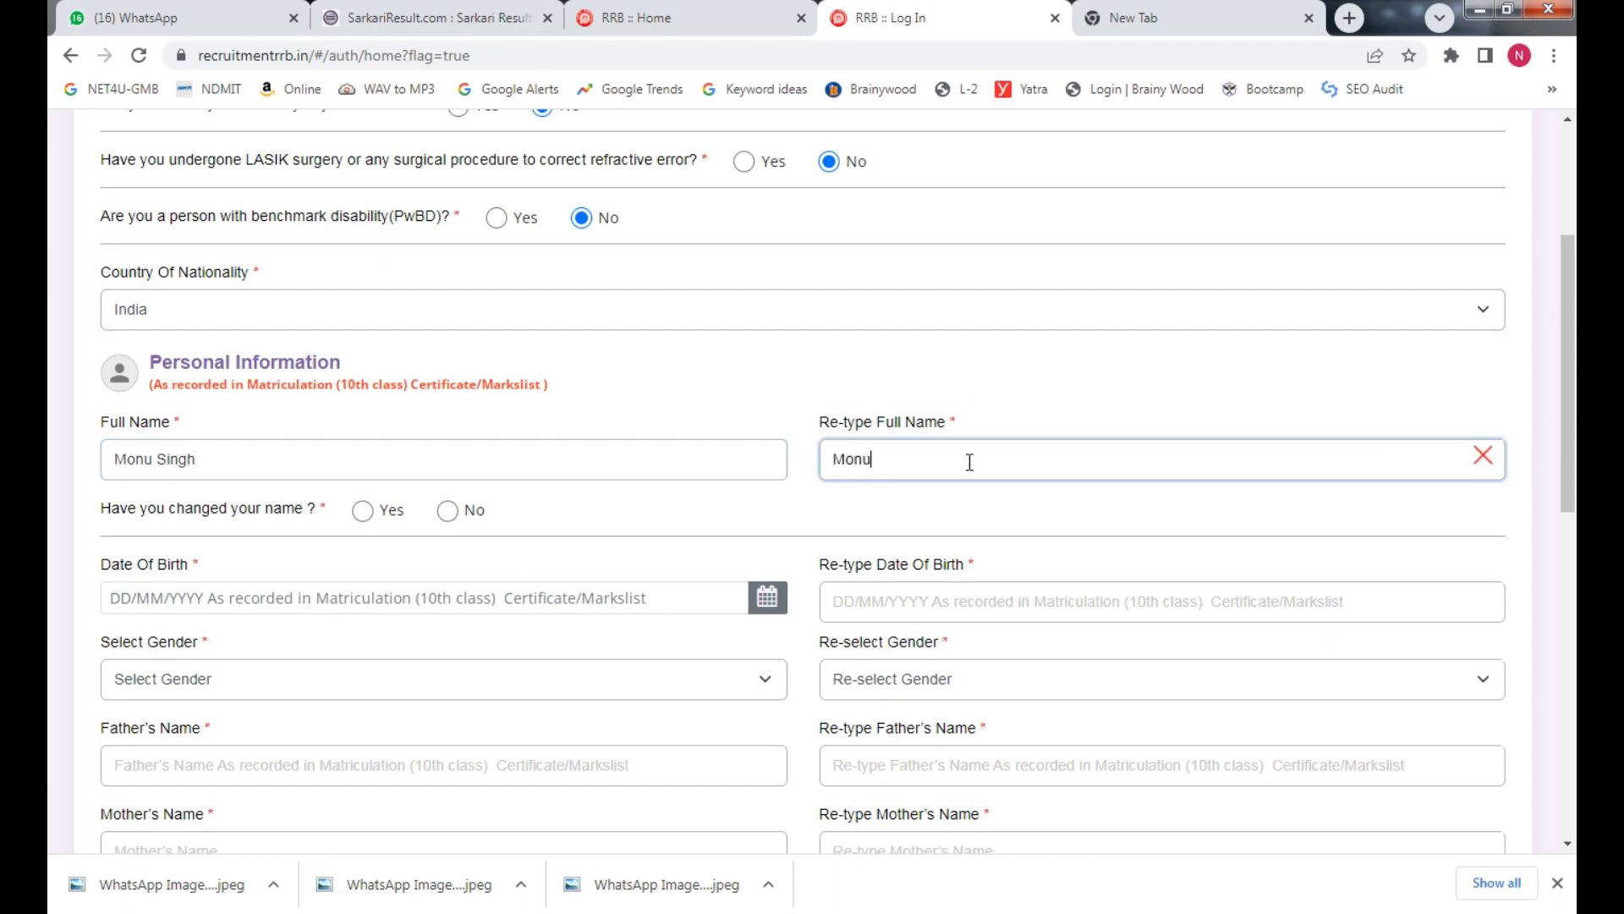
Answer No to 'Have you changed your name?', dismissing the documentation notice
left_click(363, 510)
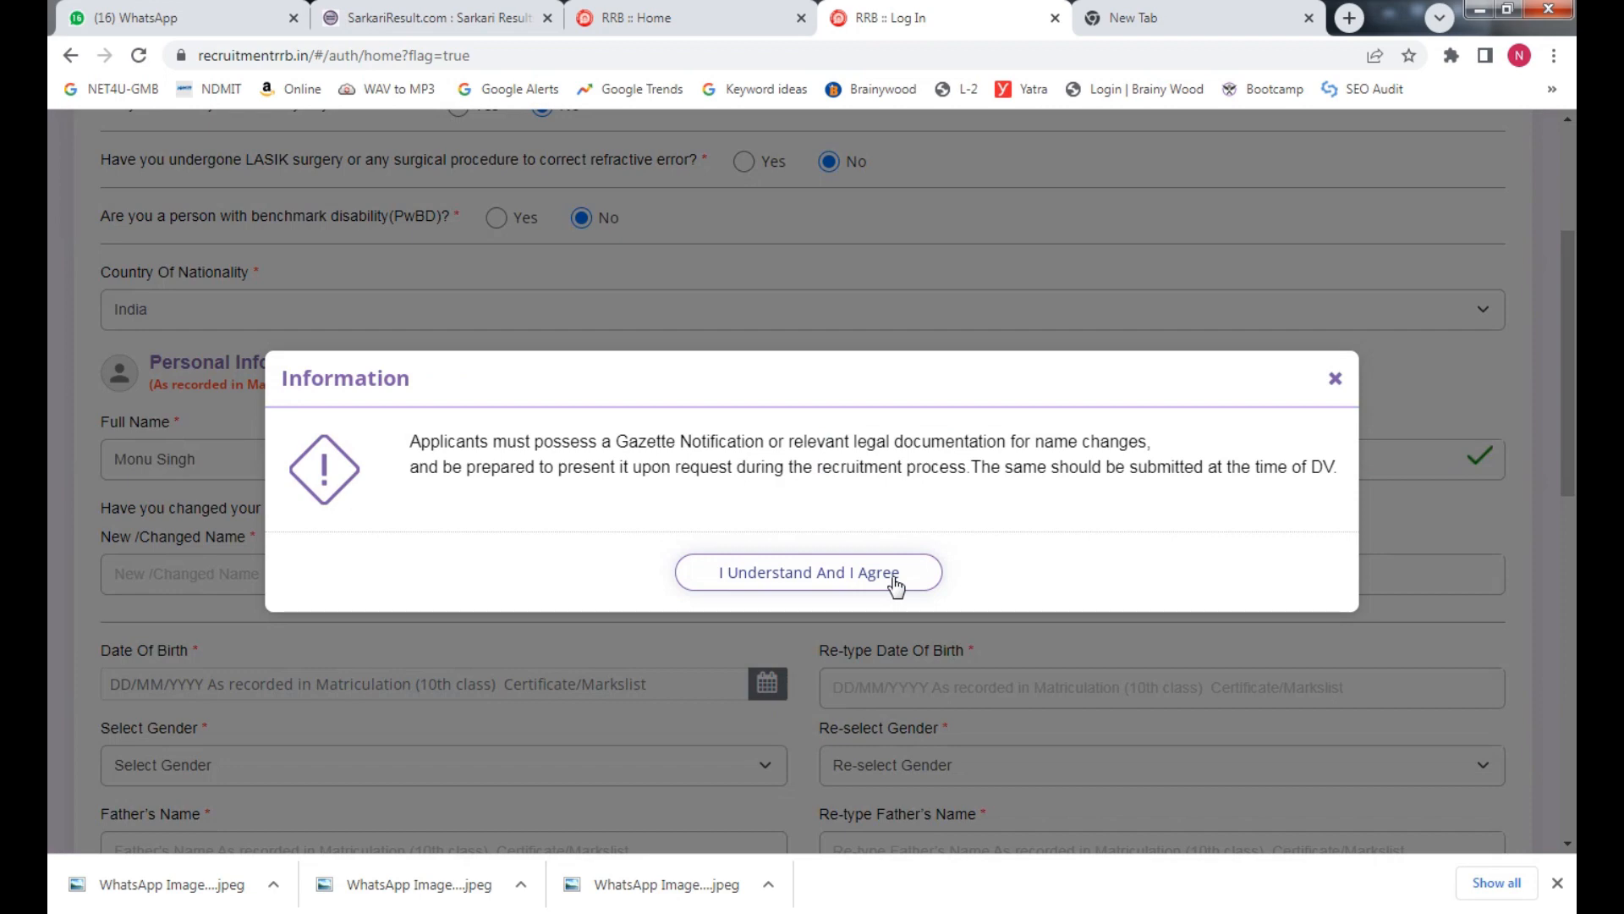
left_click(1335, 378)
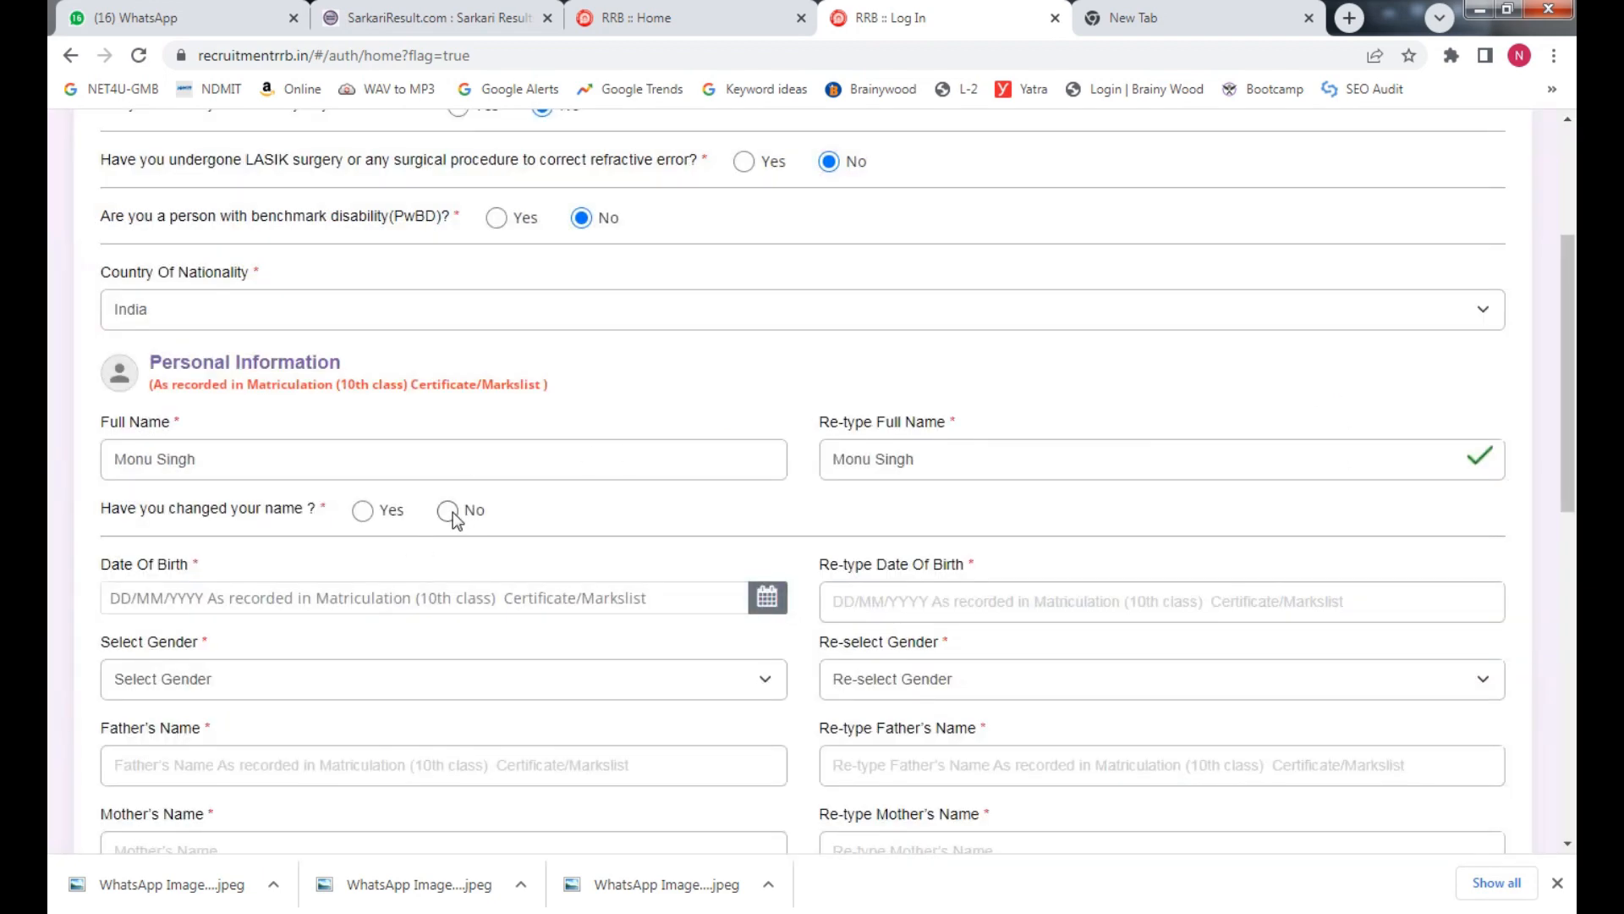
left_click(432, 604)
left_click(269, 316)
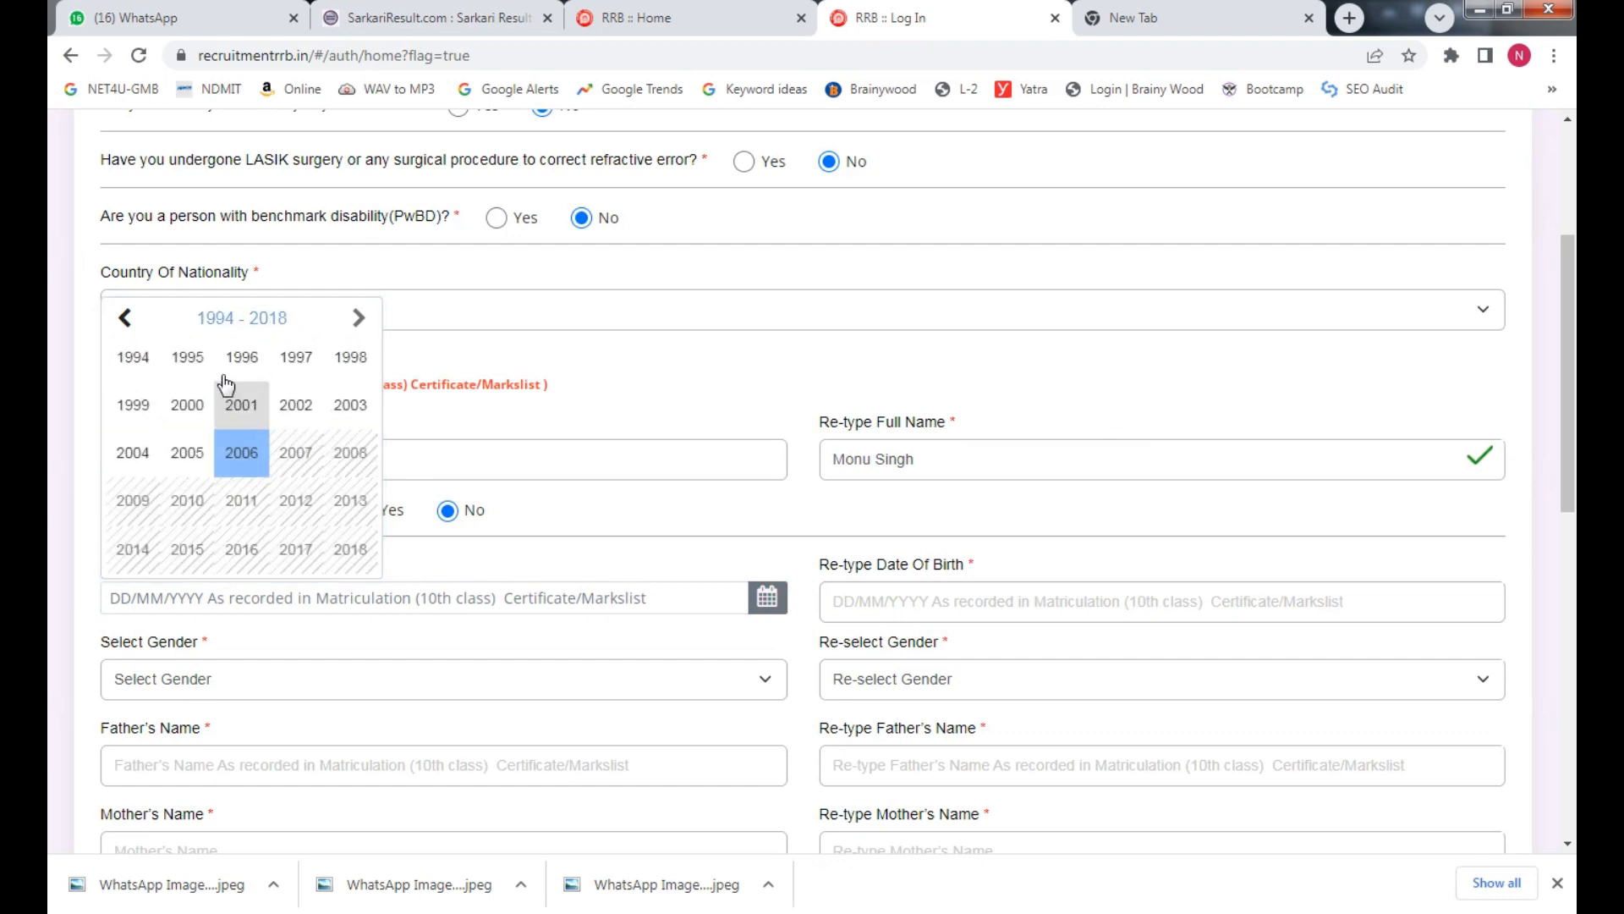
left_click(187, 357)
left_click(312, 383)
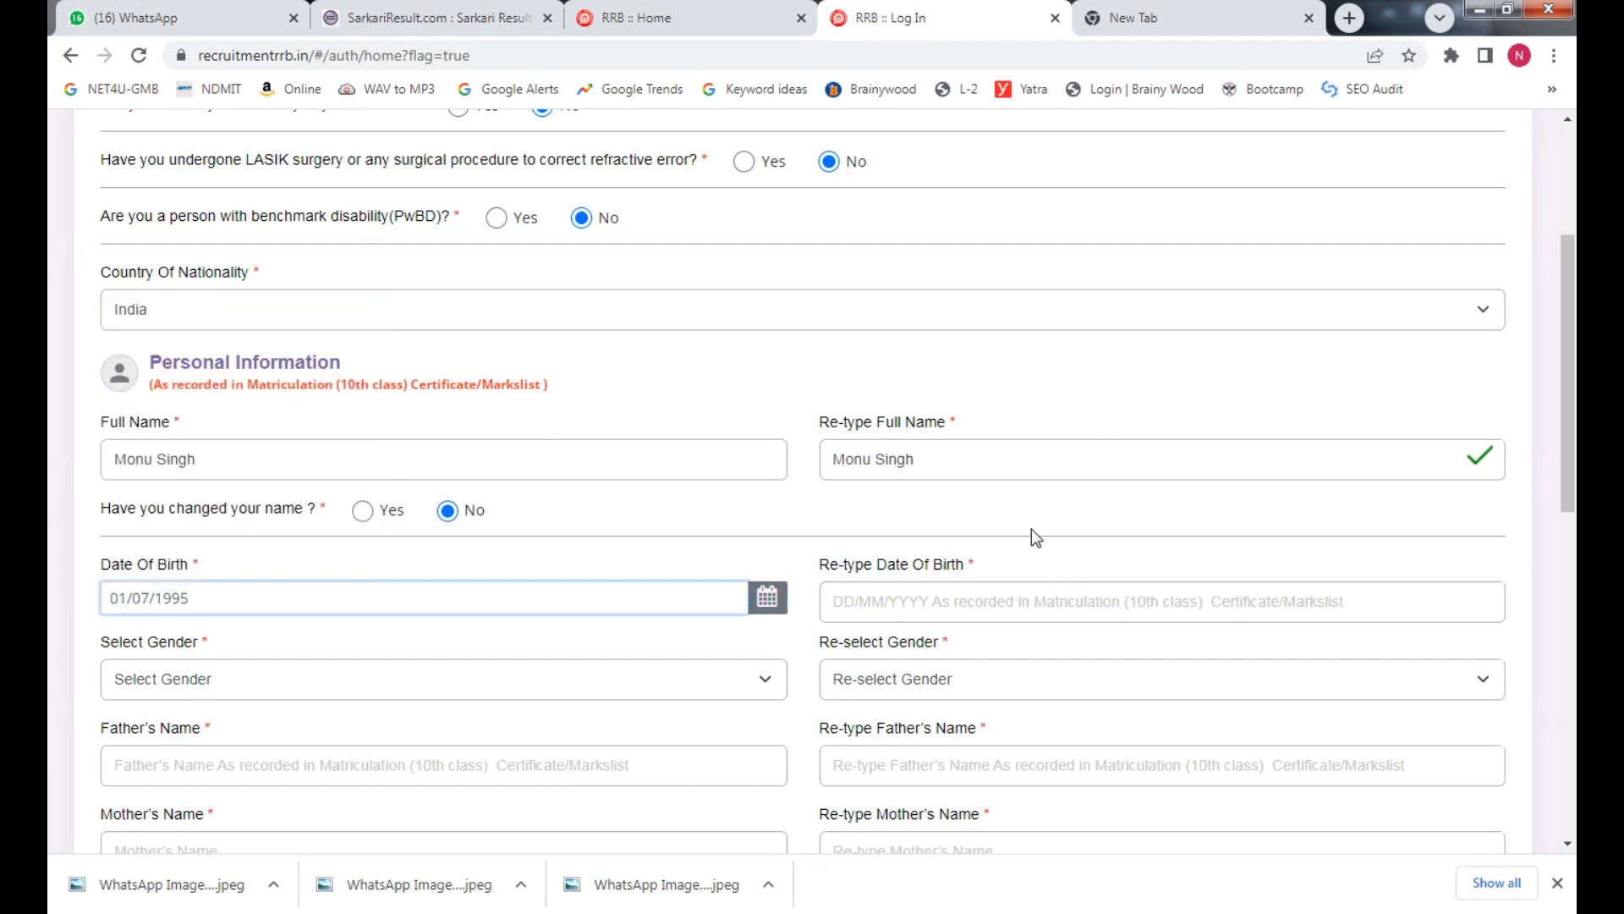
left_click(922, 601)
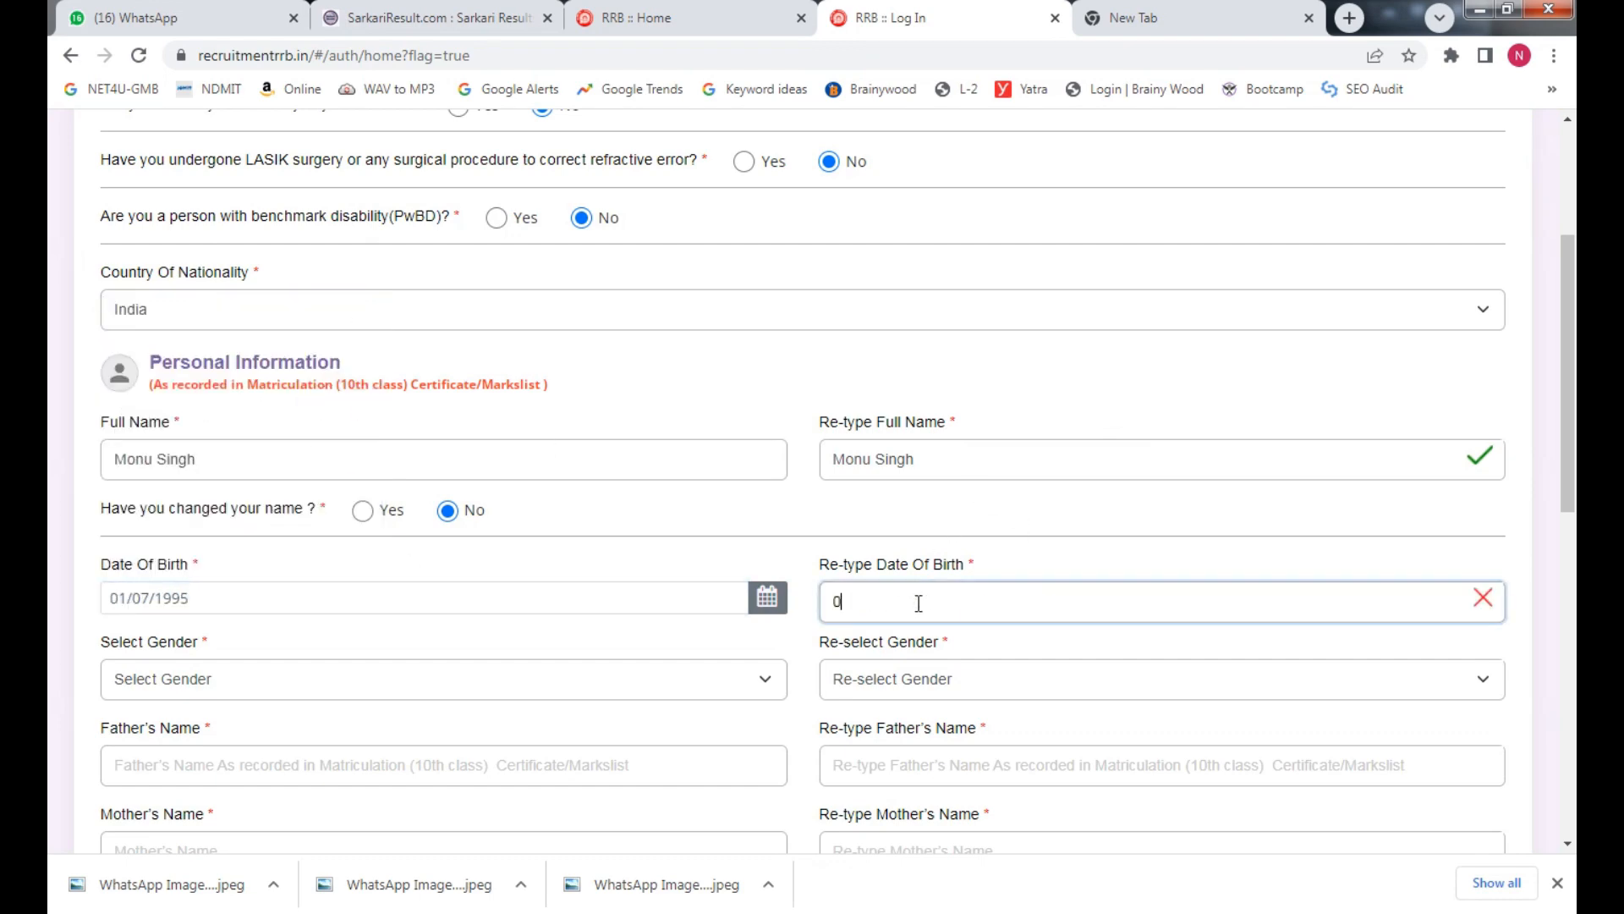
Choose Male in the gender and confirm-gender dropdowns
left_click(346, 682)
left_click(231, 737)
left_click(940, 689)
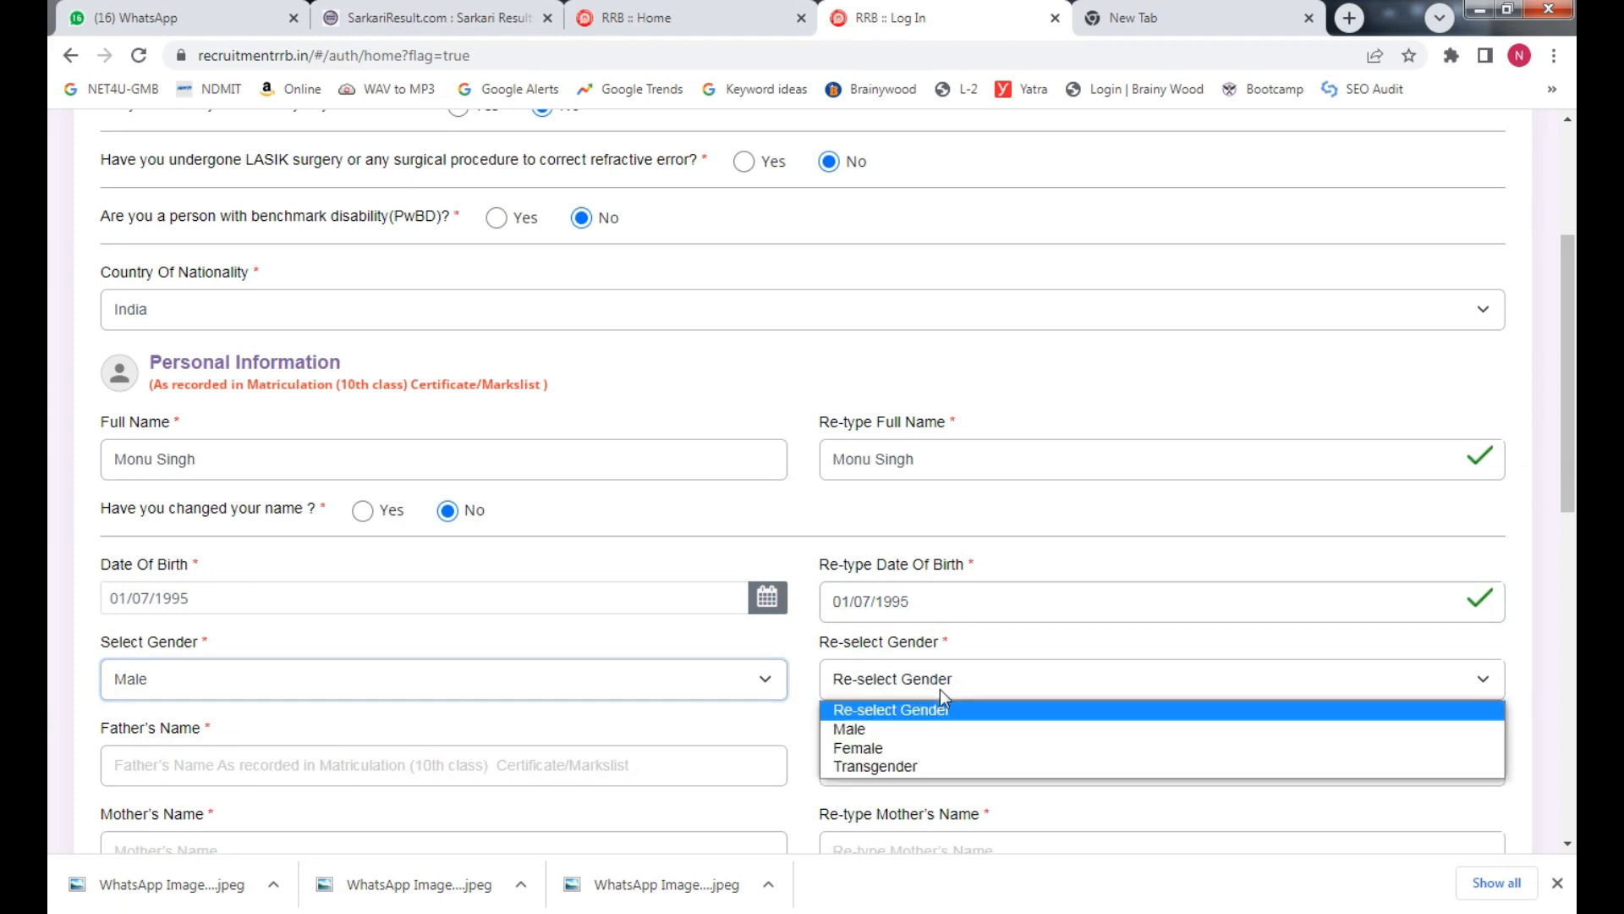
left_click(849, 728)
Enter the father's name
left_click(278, 763)
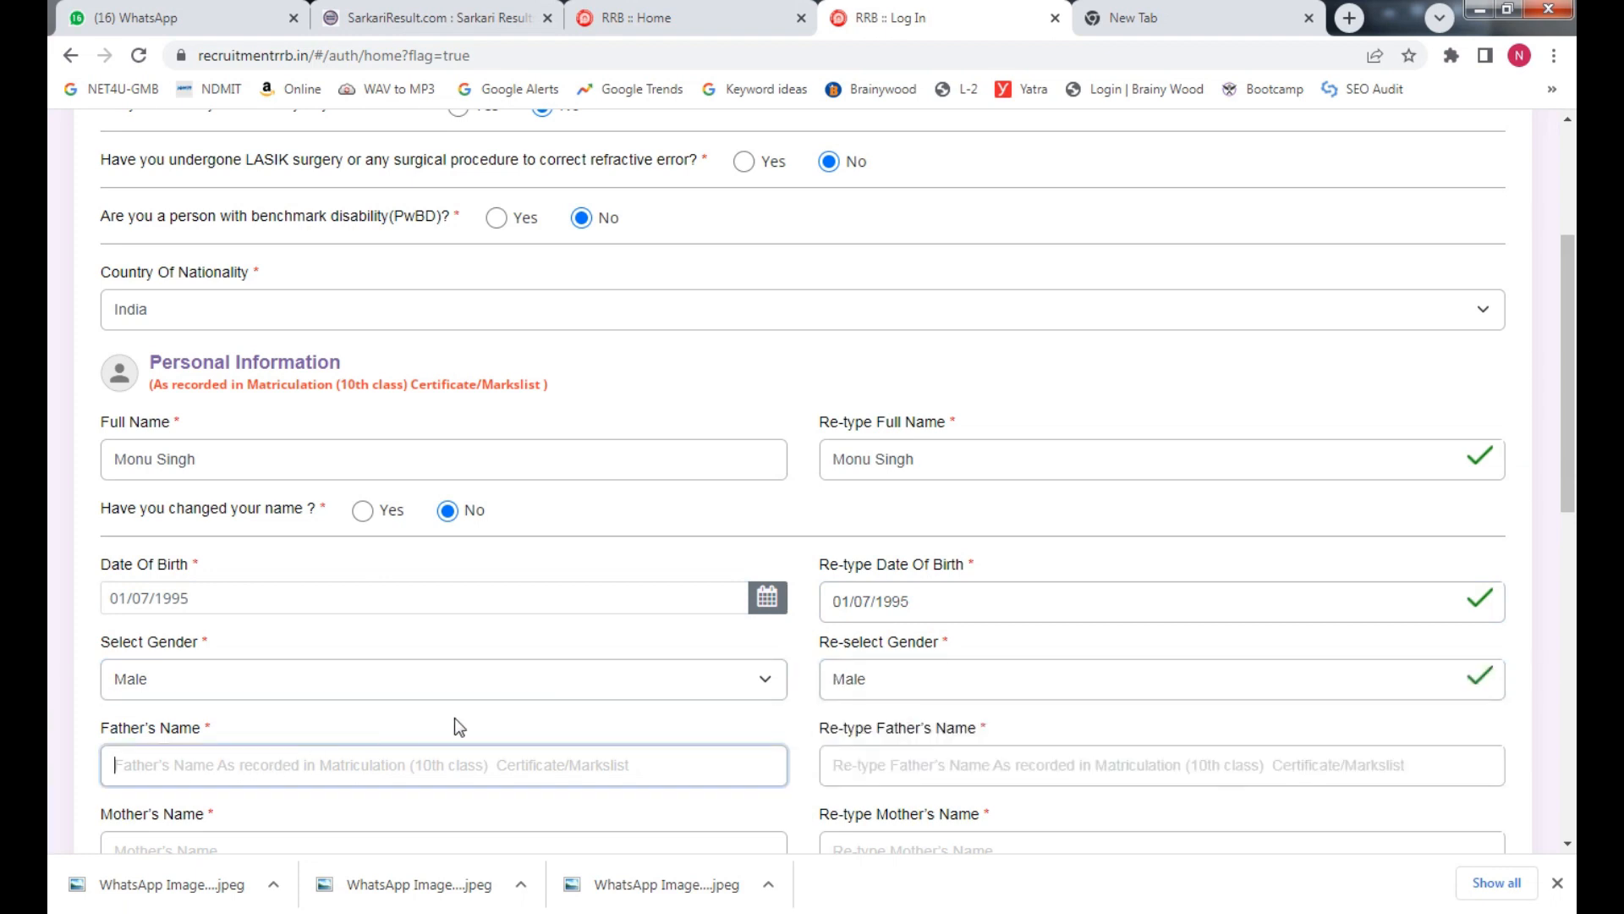
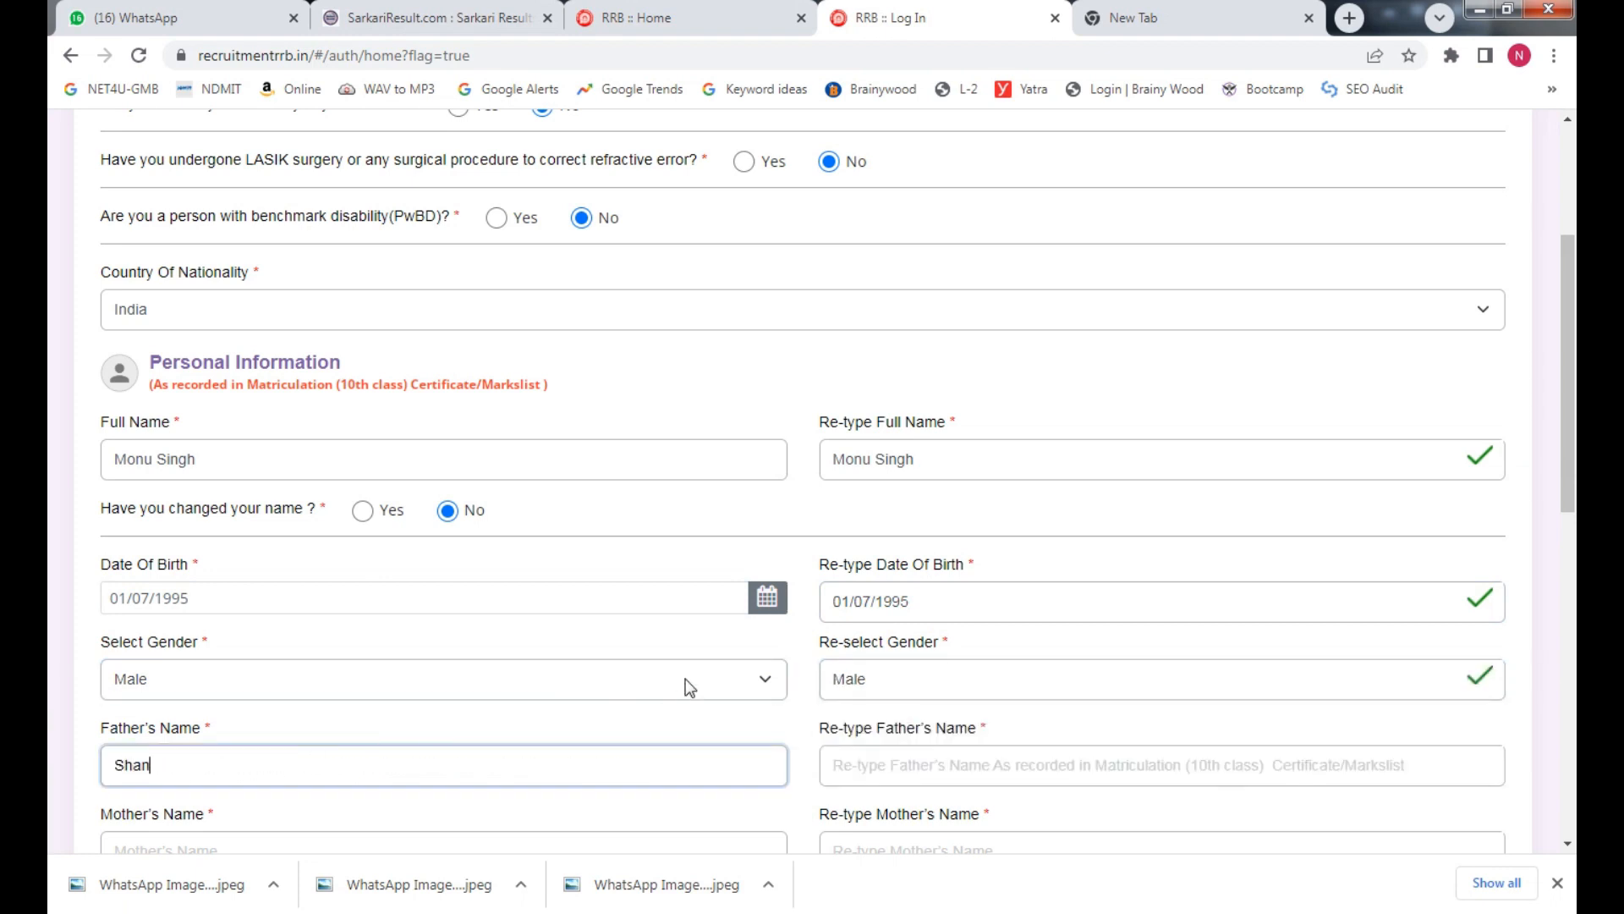
key("Tab")
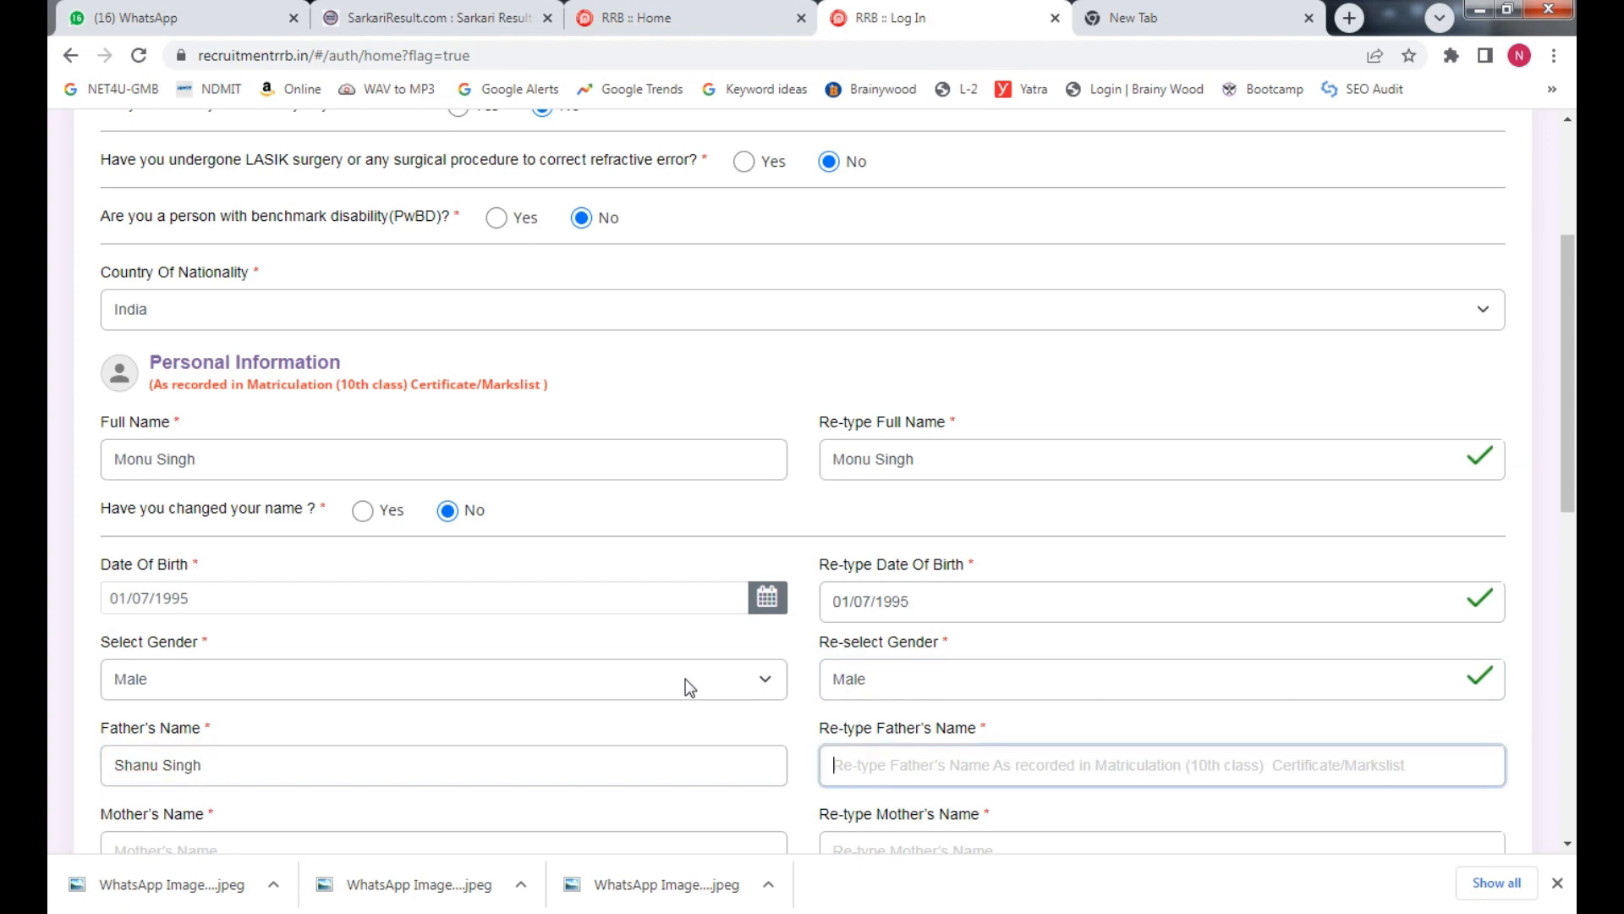
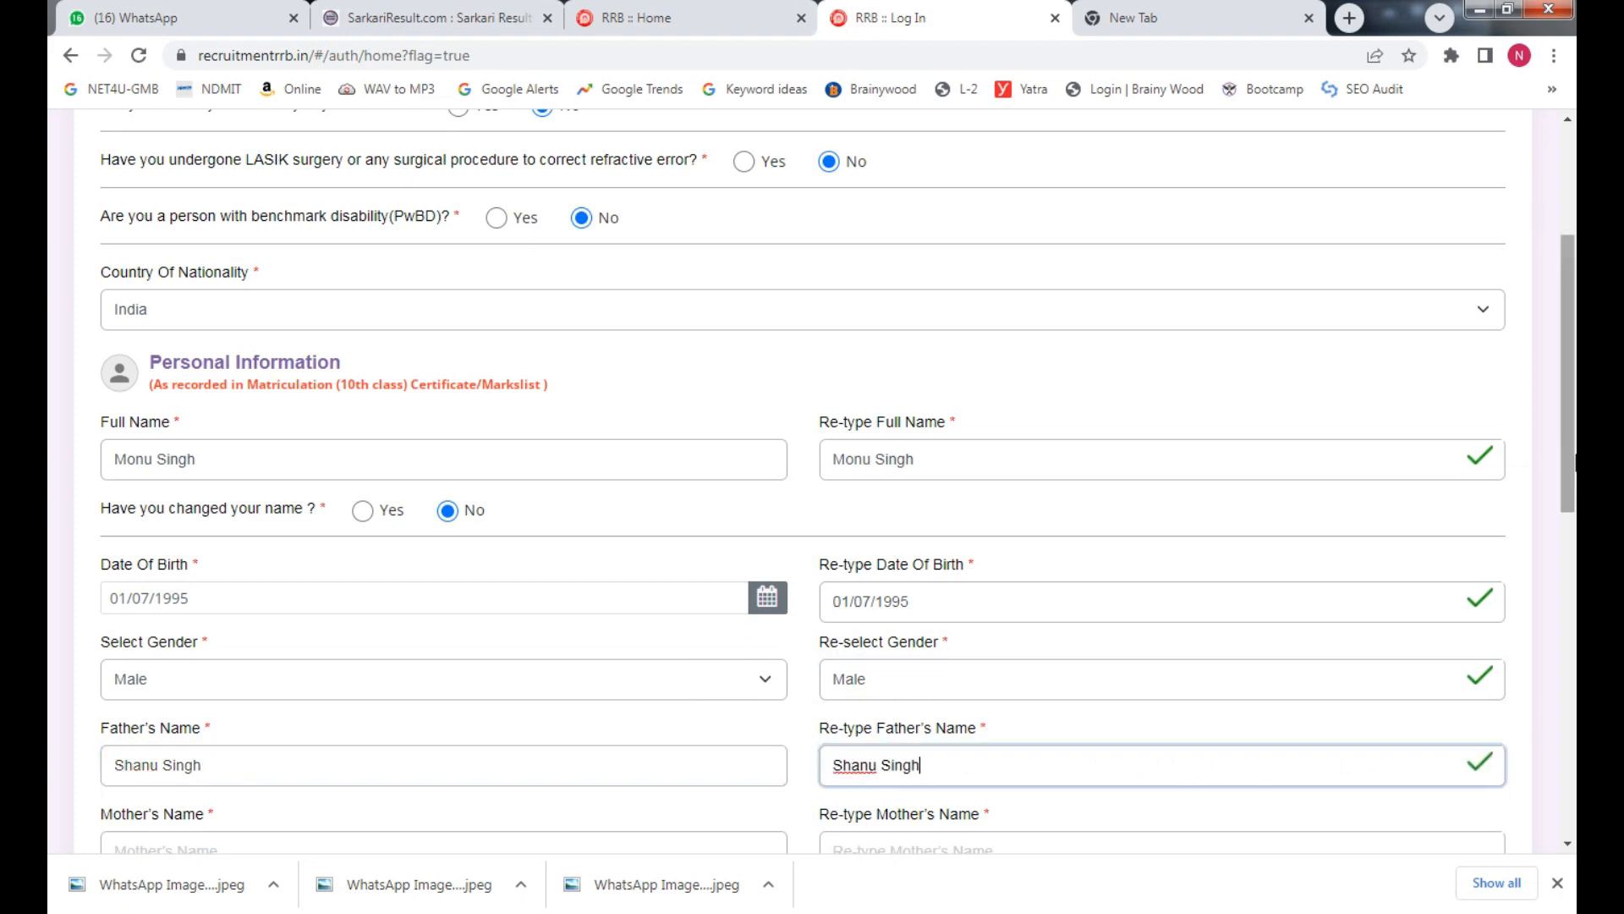
scroll(590, 545, "down", 3)
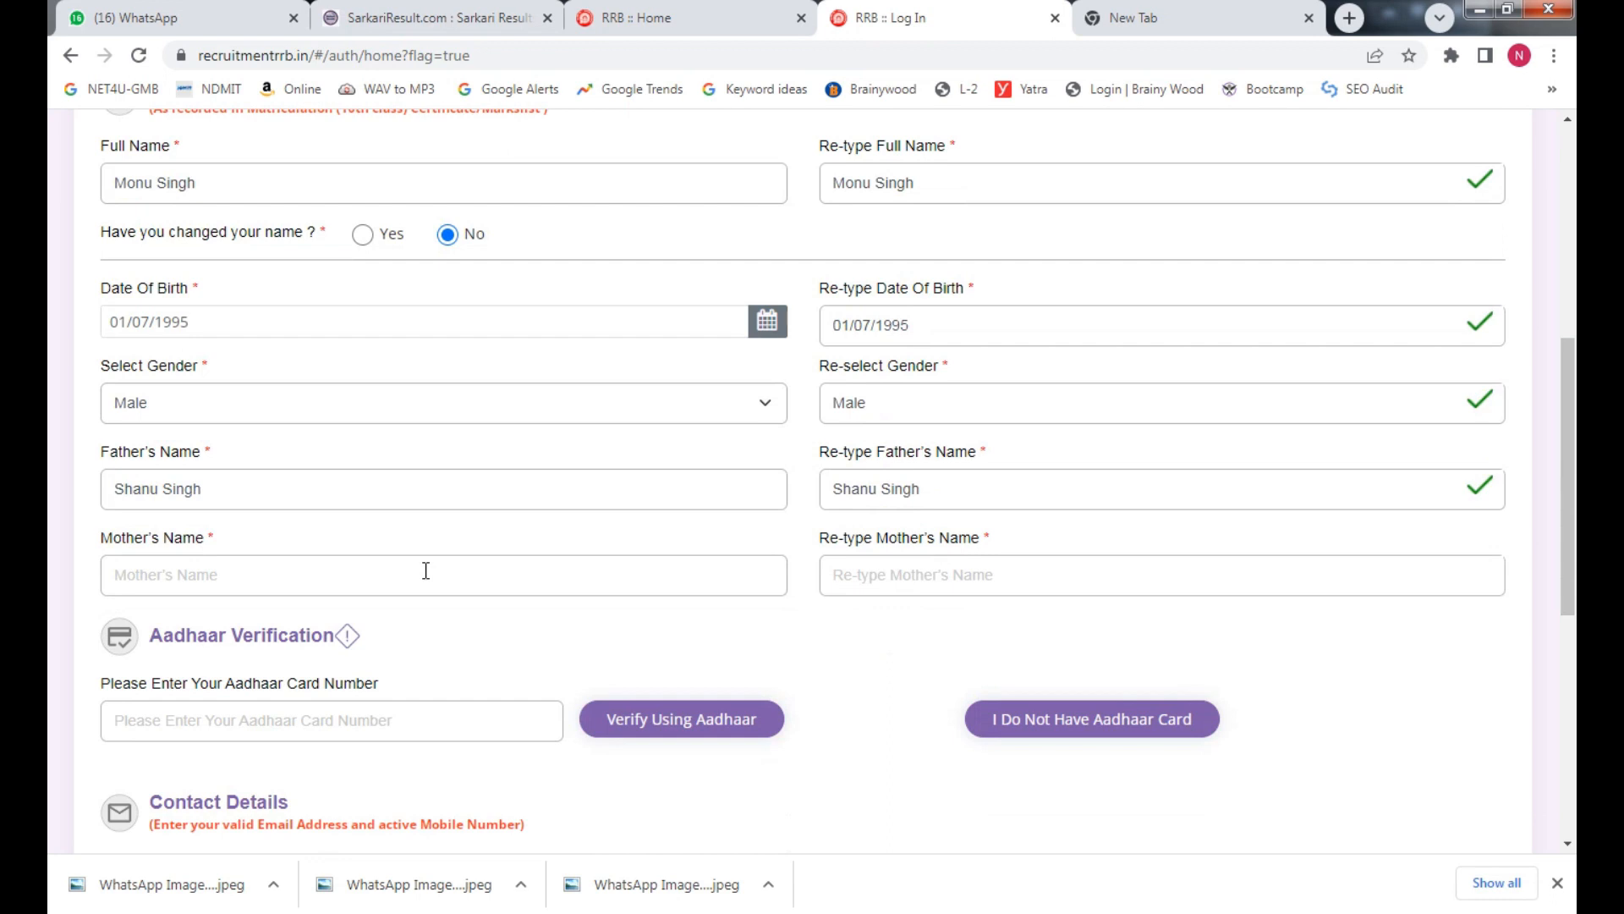
Enter the mother's name and its re-typed confirmation
left_click(426, 571)
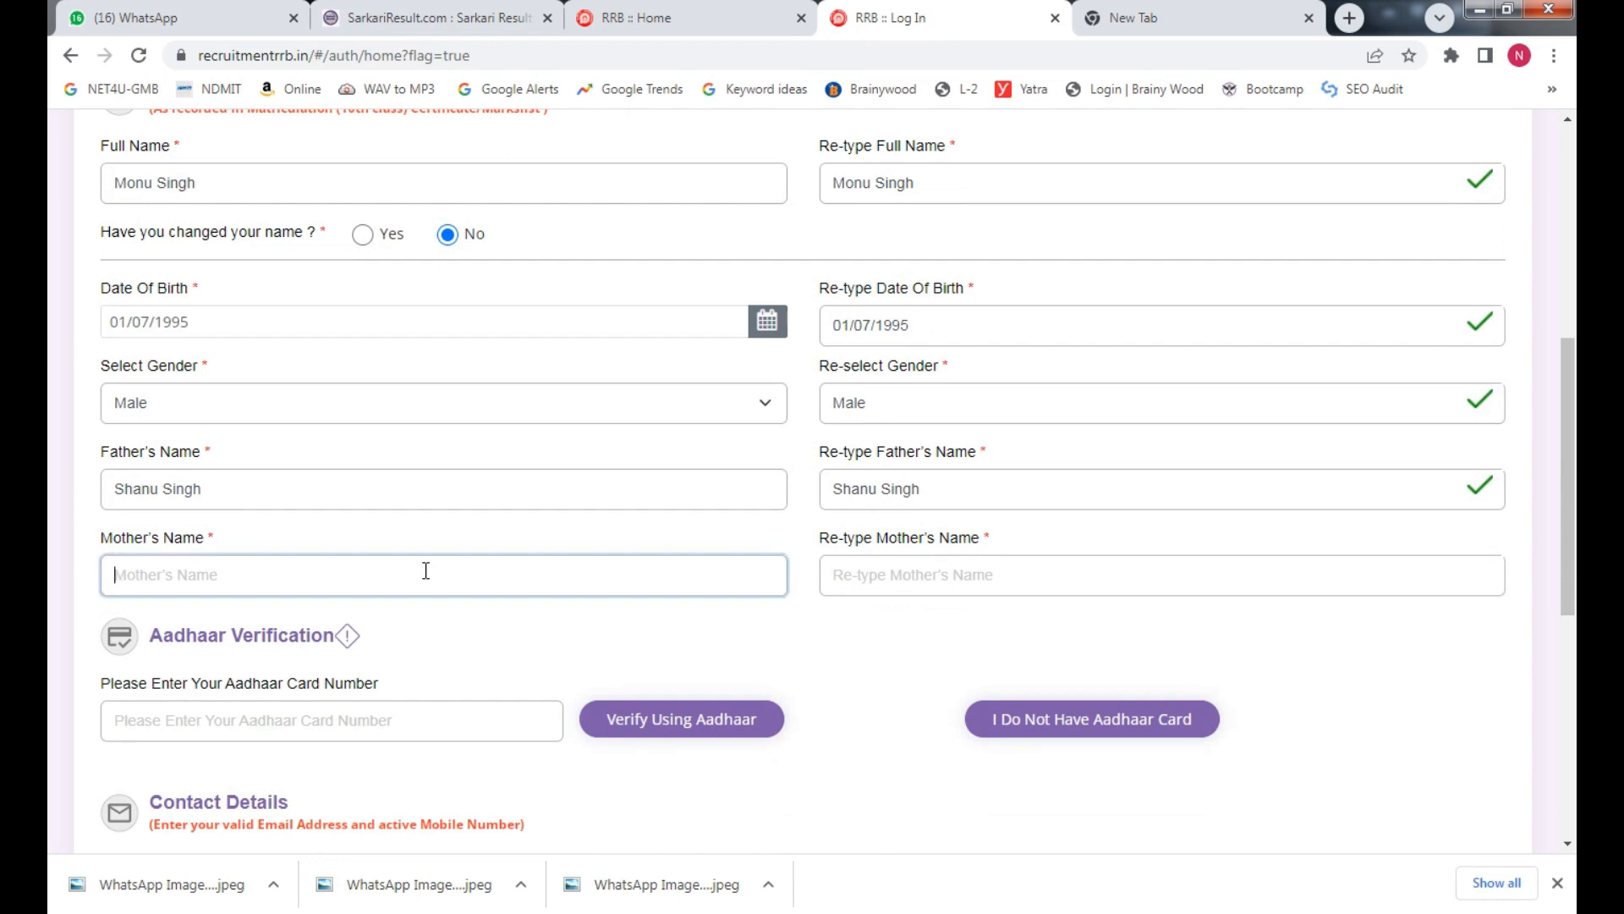
key("Tab")
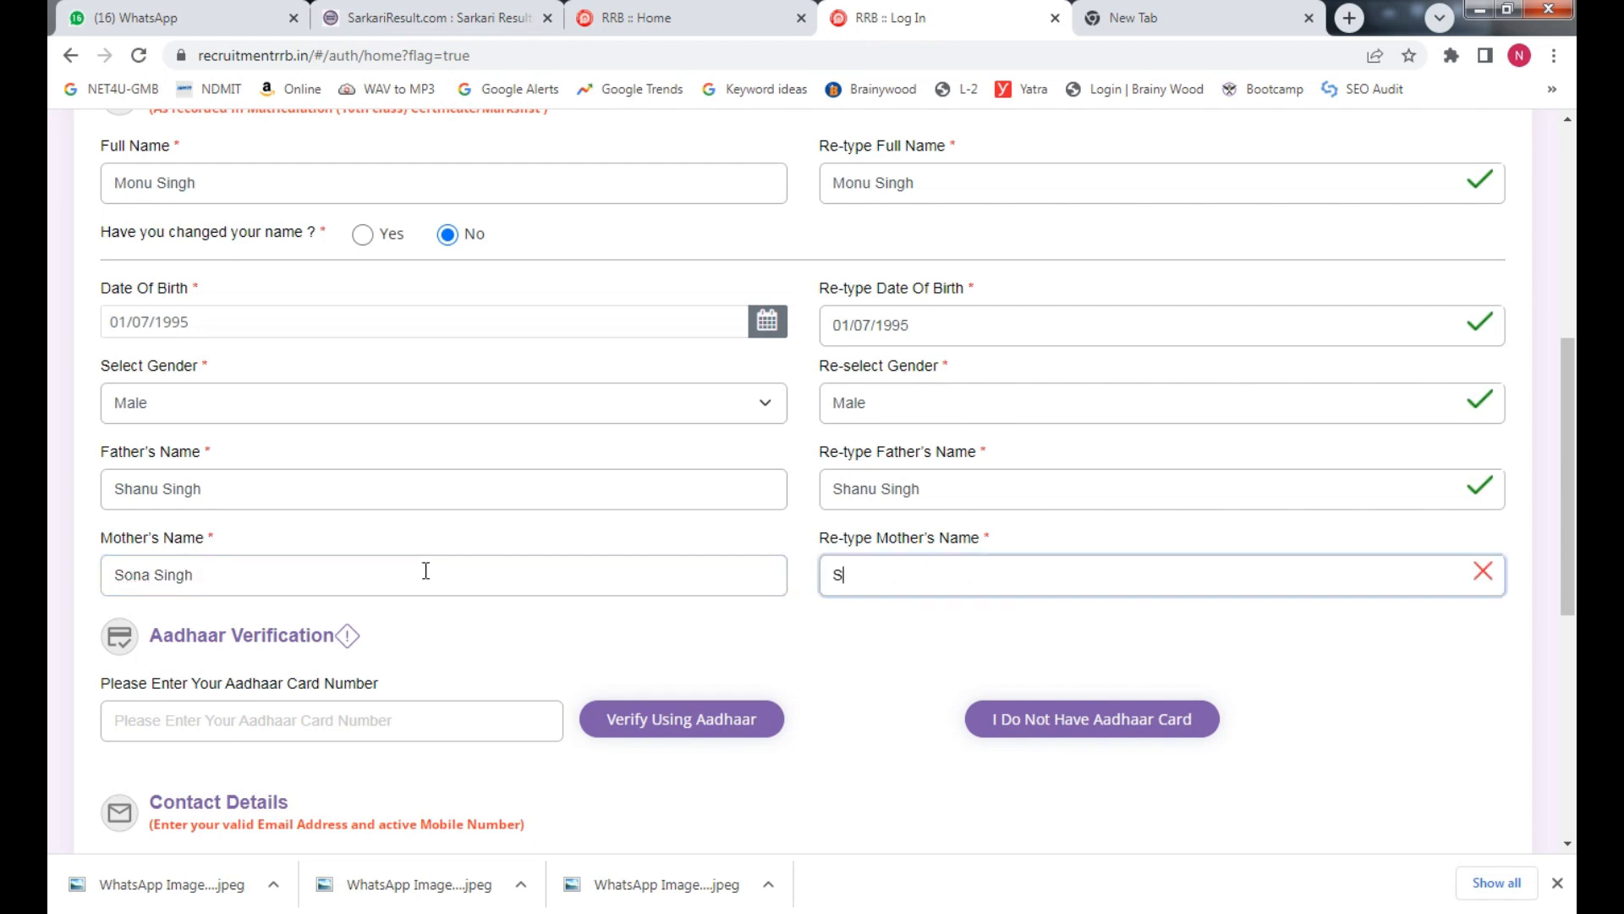
key("Tab")
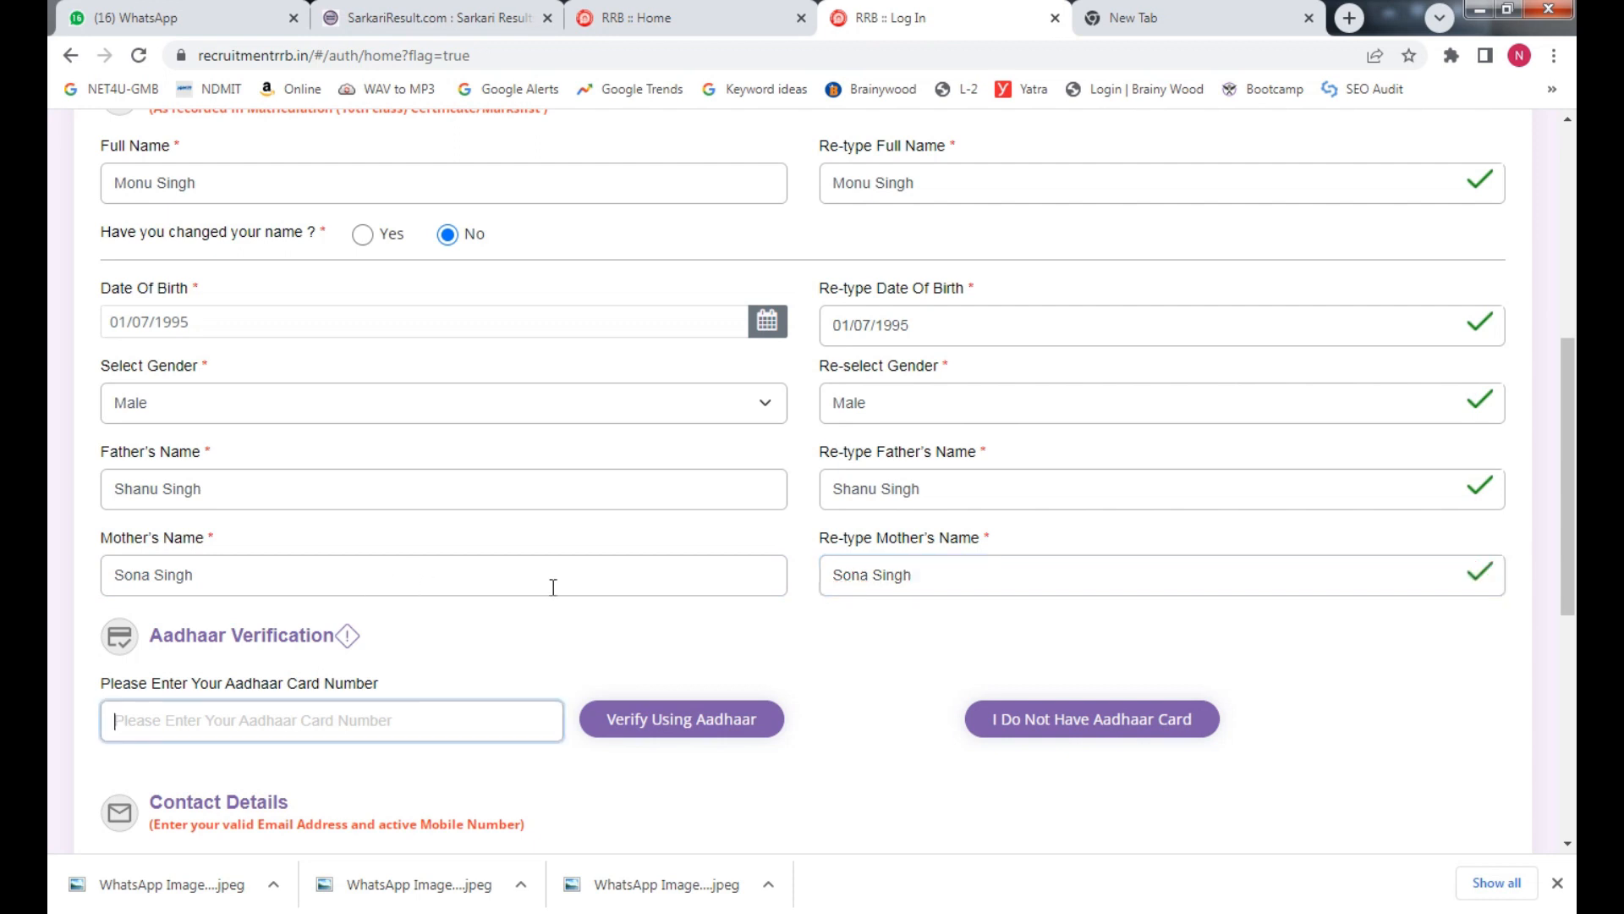
Correct the re-typed mother's name until it matches the original
left_click(132, 584)
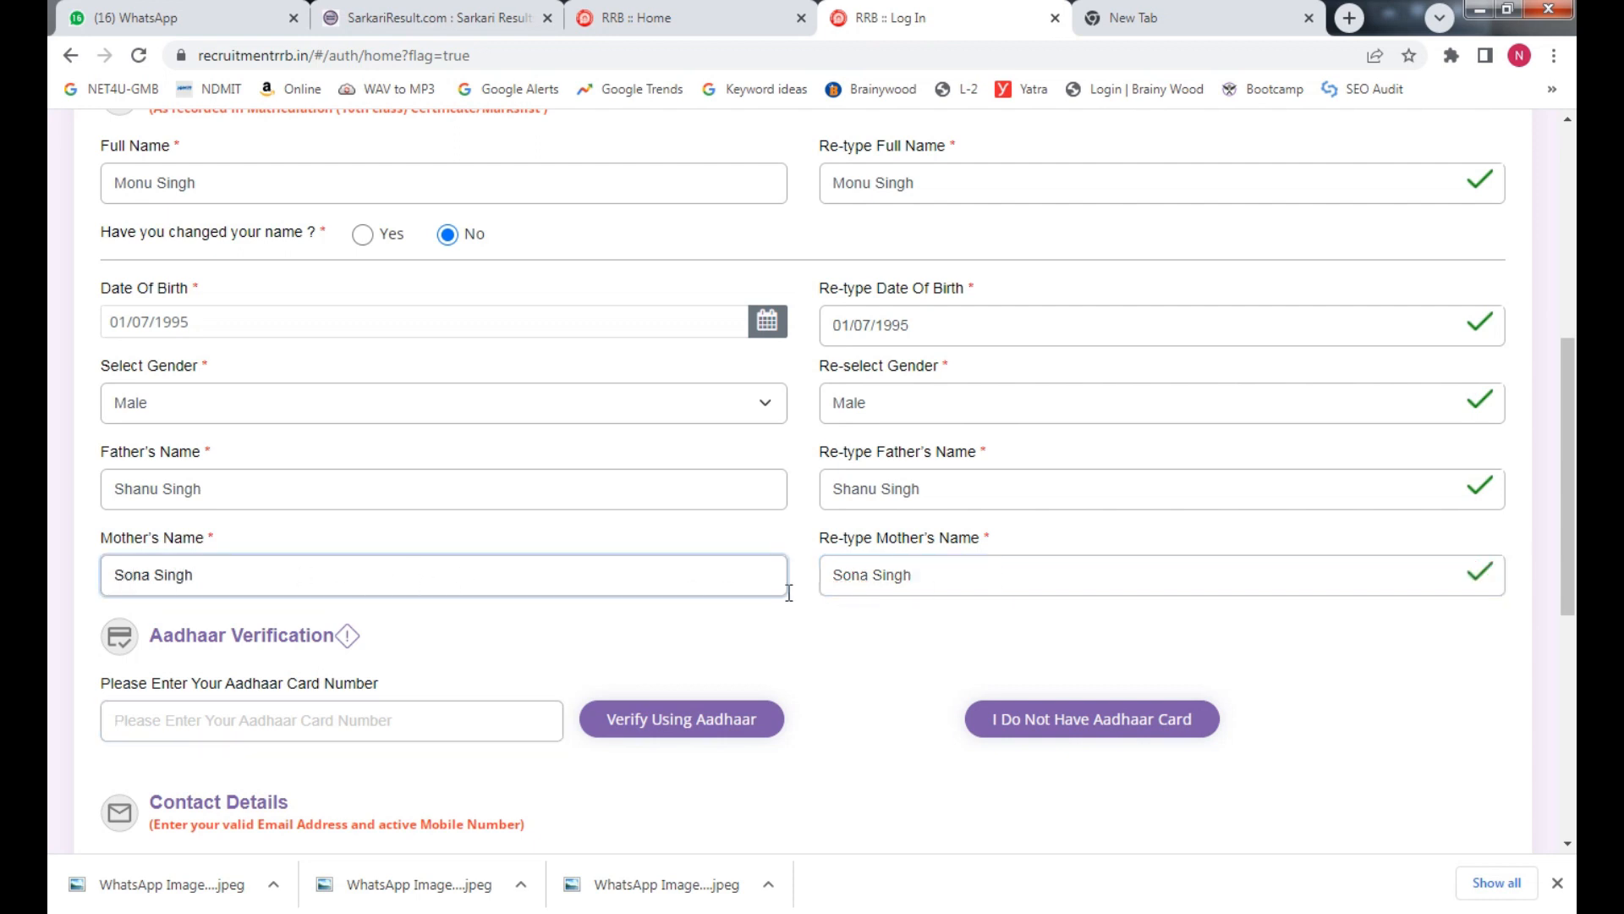
left_click(956, 580)
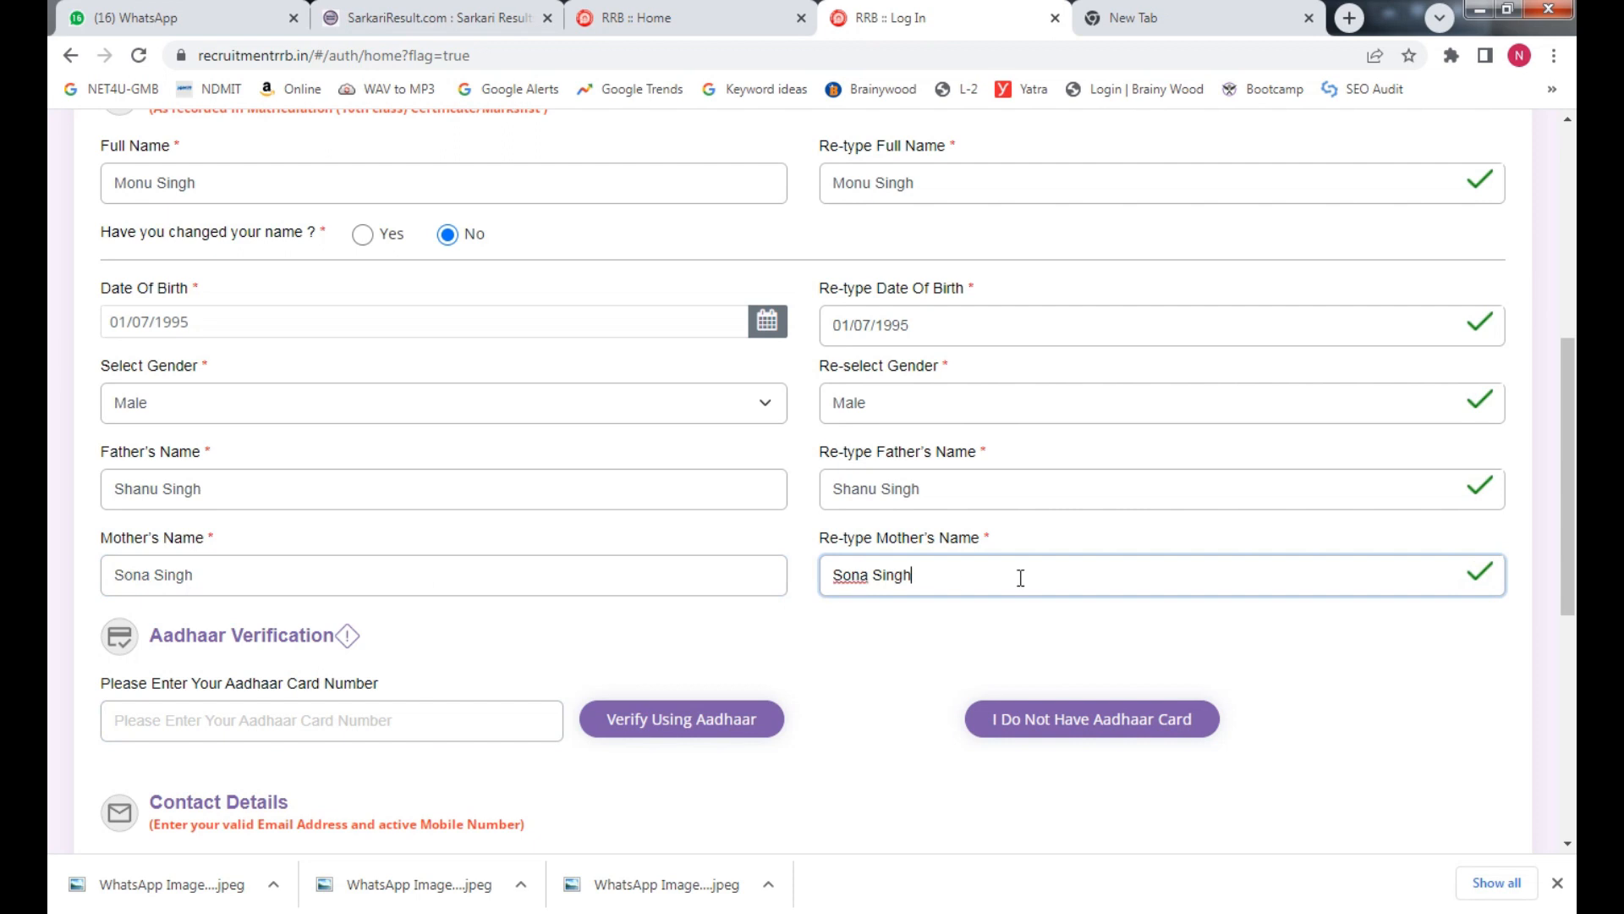
key("BackSpace")
left_click(951, 631)
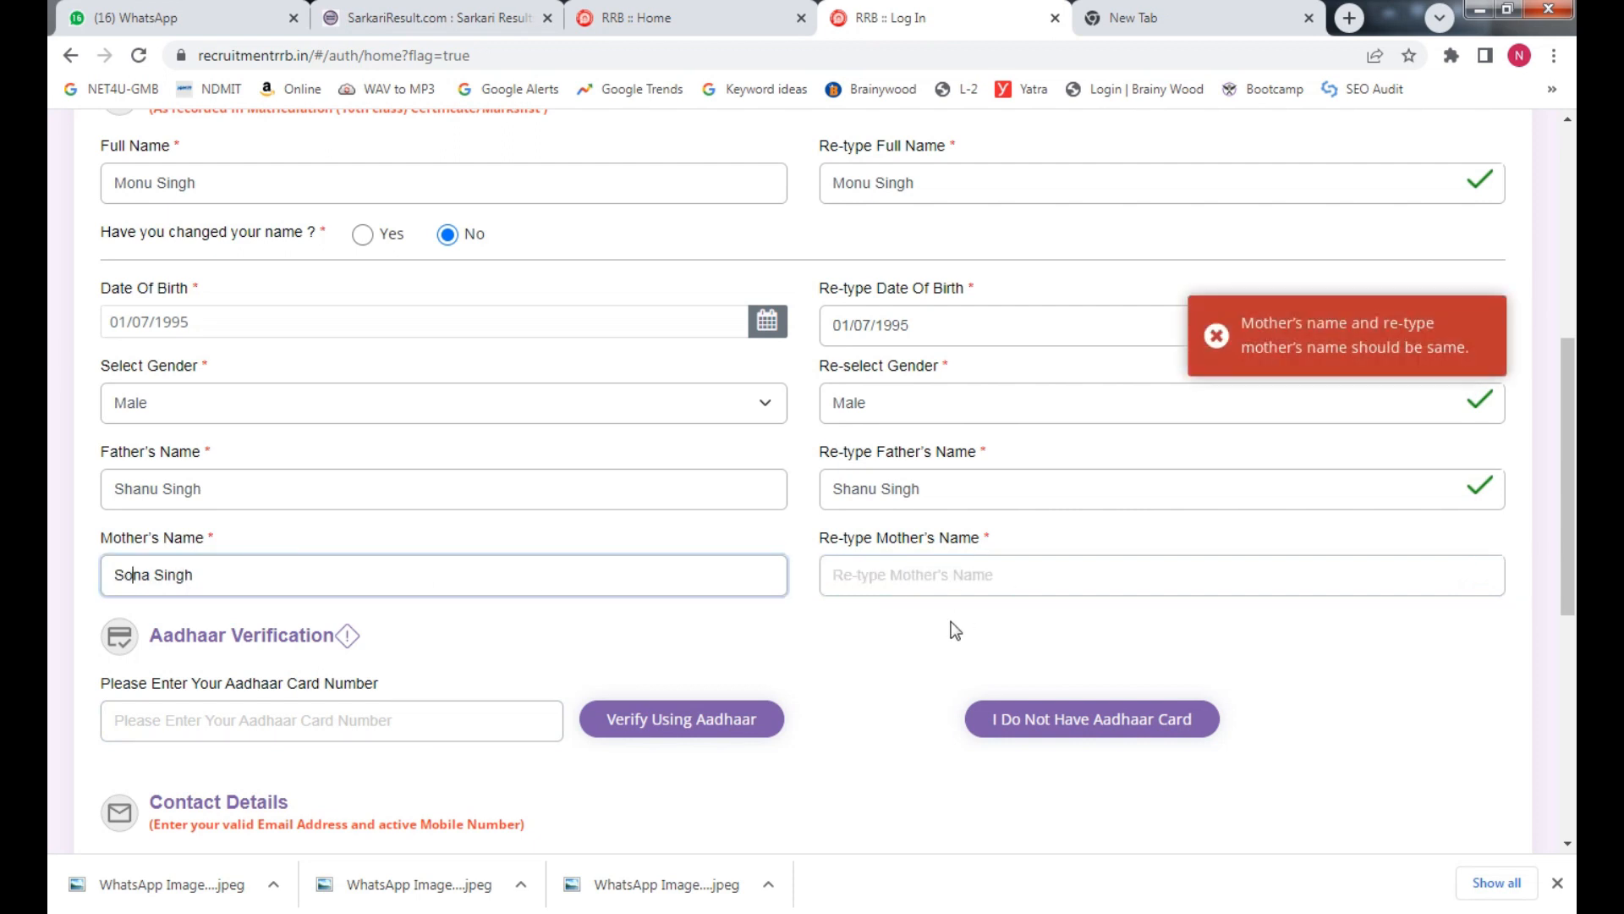
left_click(965, 576)
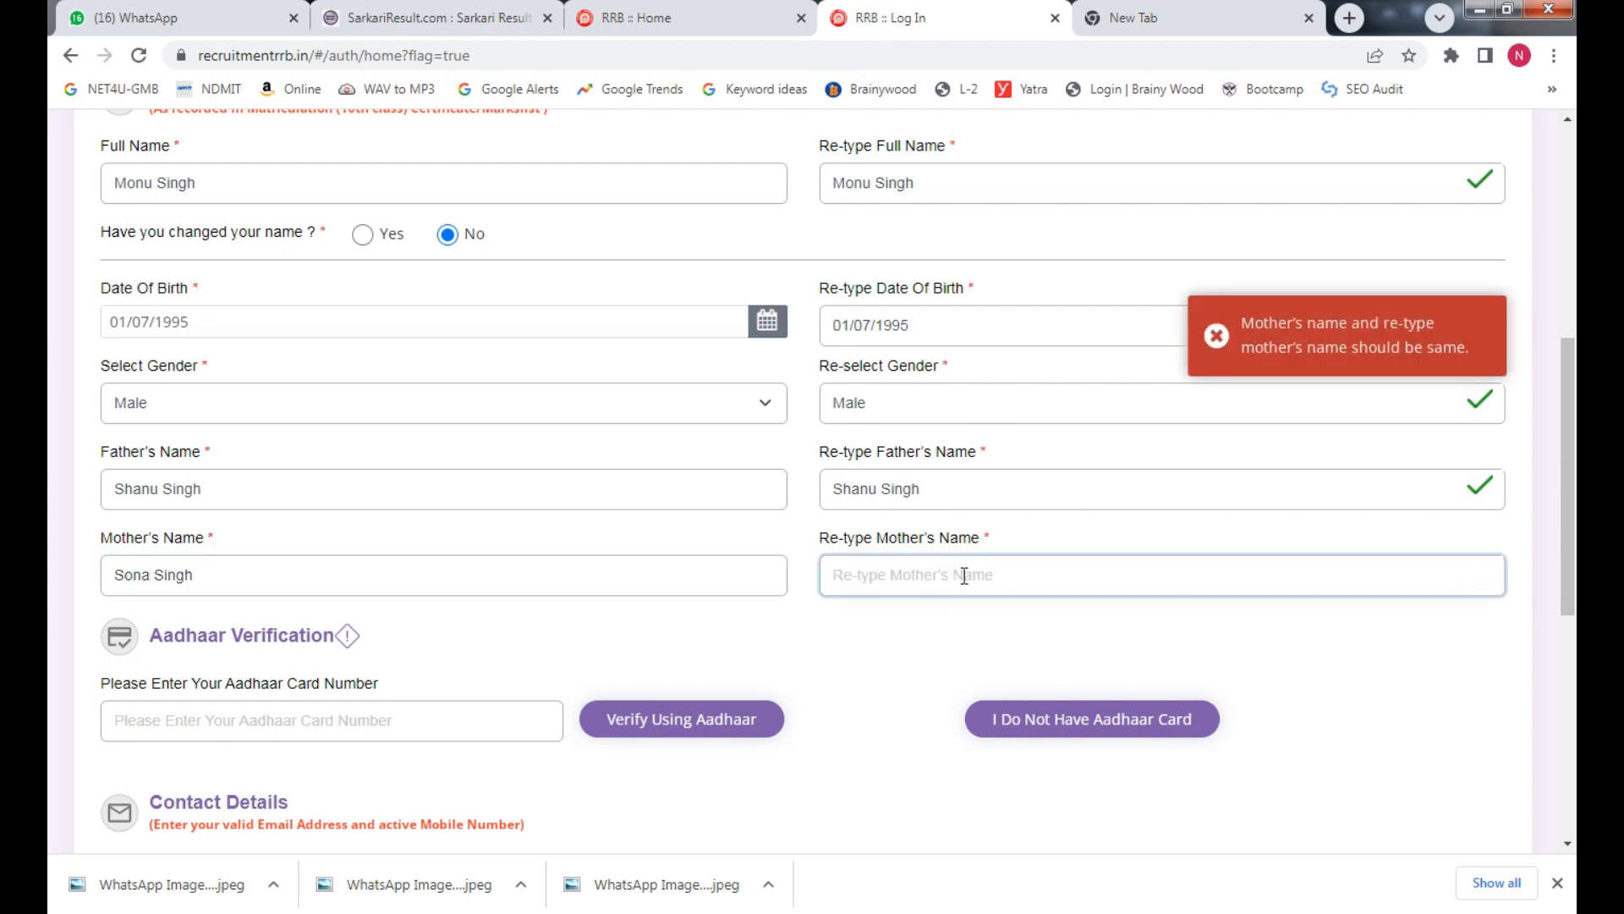
left_click(935, 621)
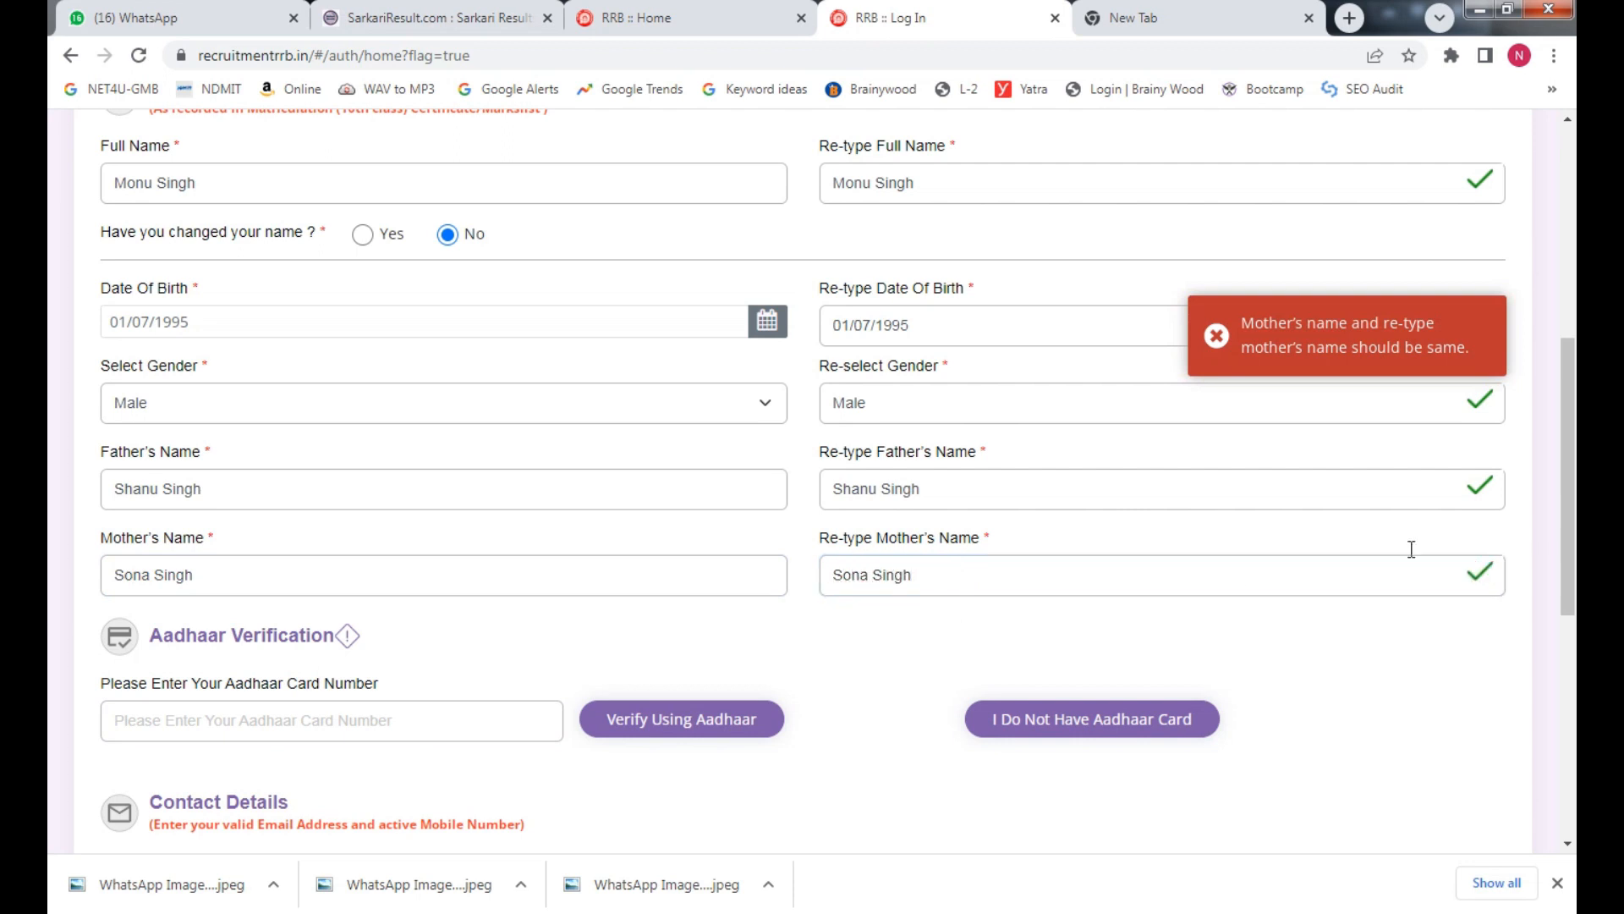
scroll(1407, 550, "down", 1)
scroll(237, 506, "down", 2)
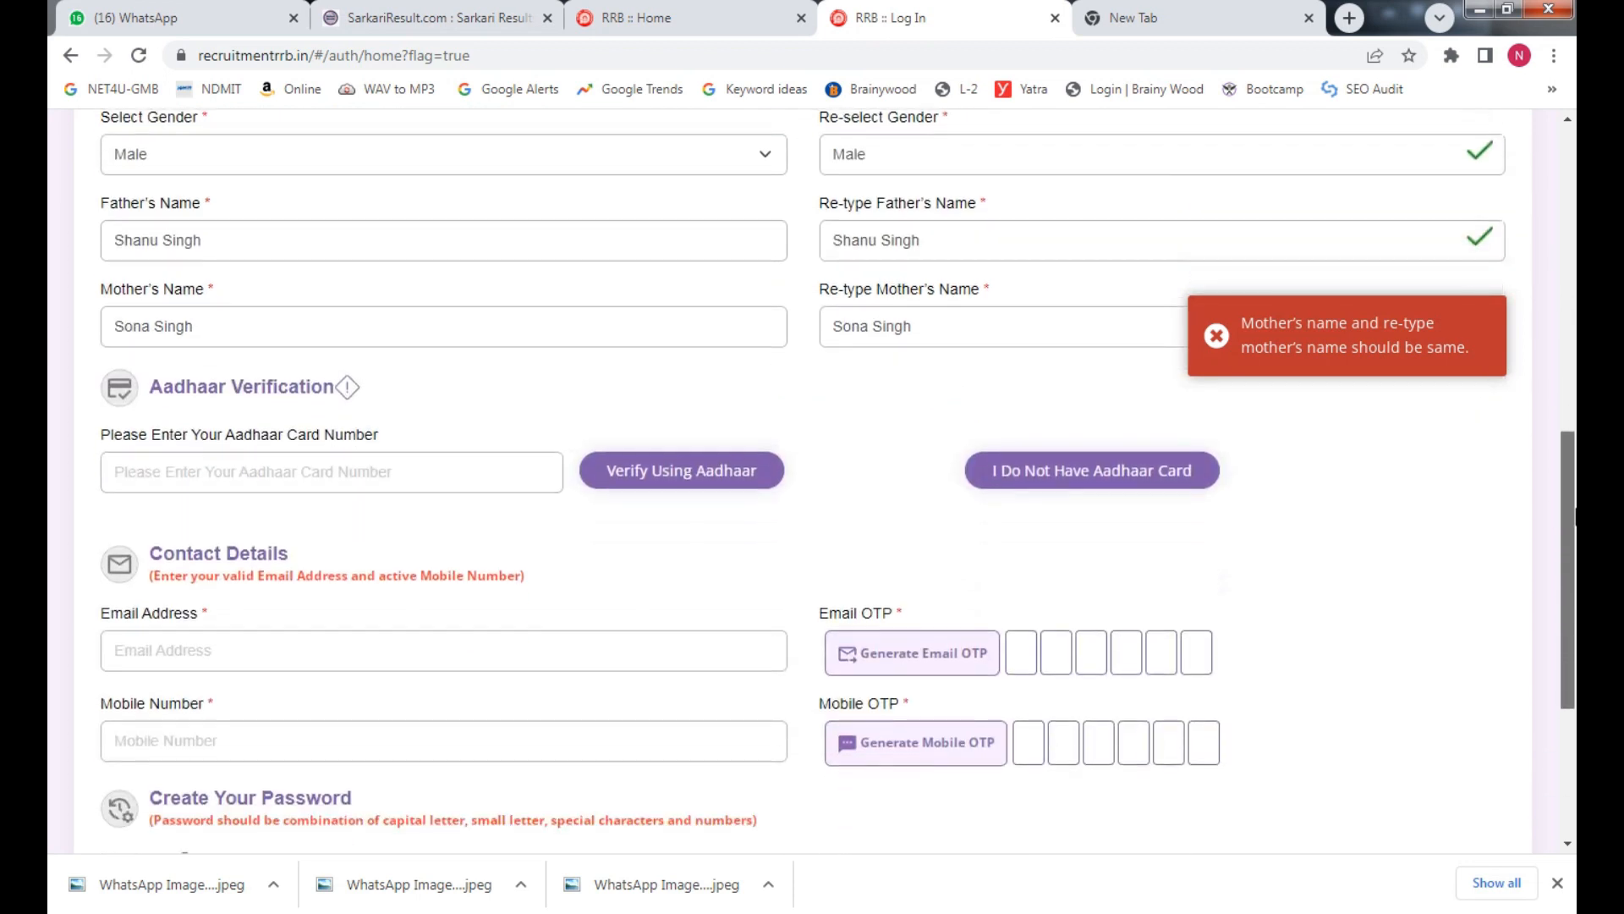
Choose 'I Do Not Have Aadhaar Card' and confirm it in the Information dialog
left_click(273, 476)
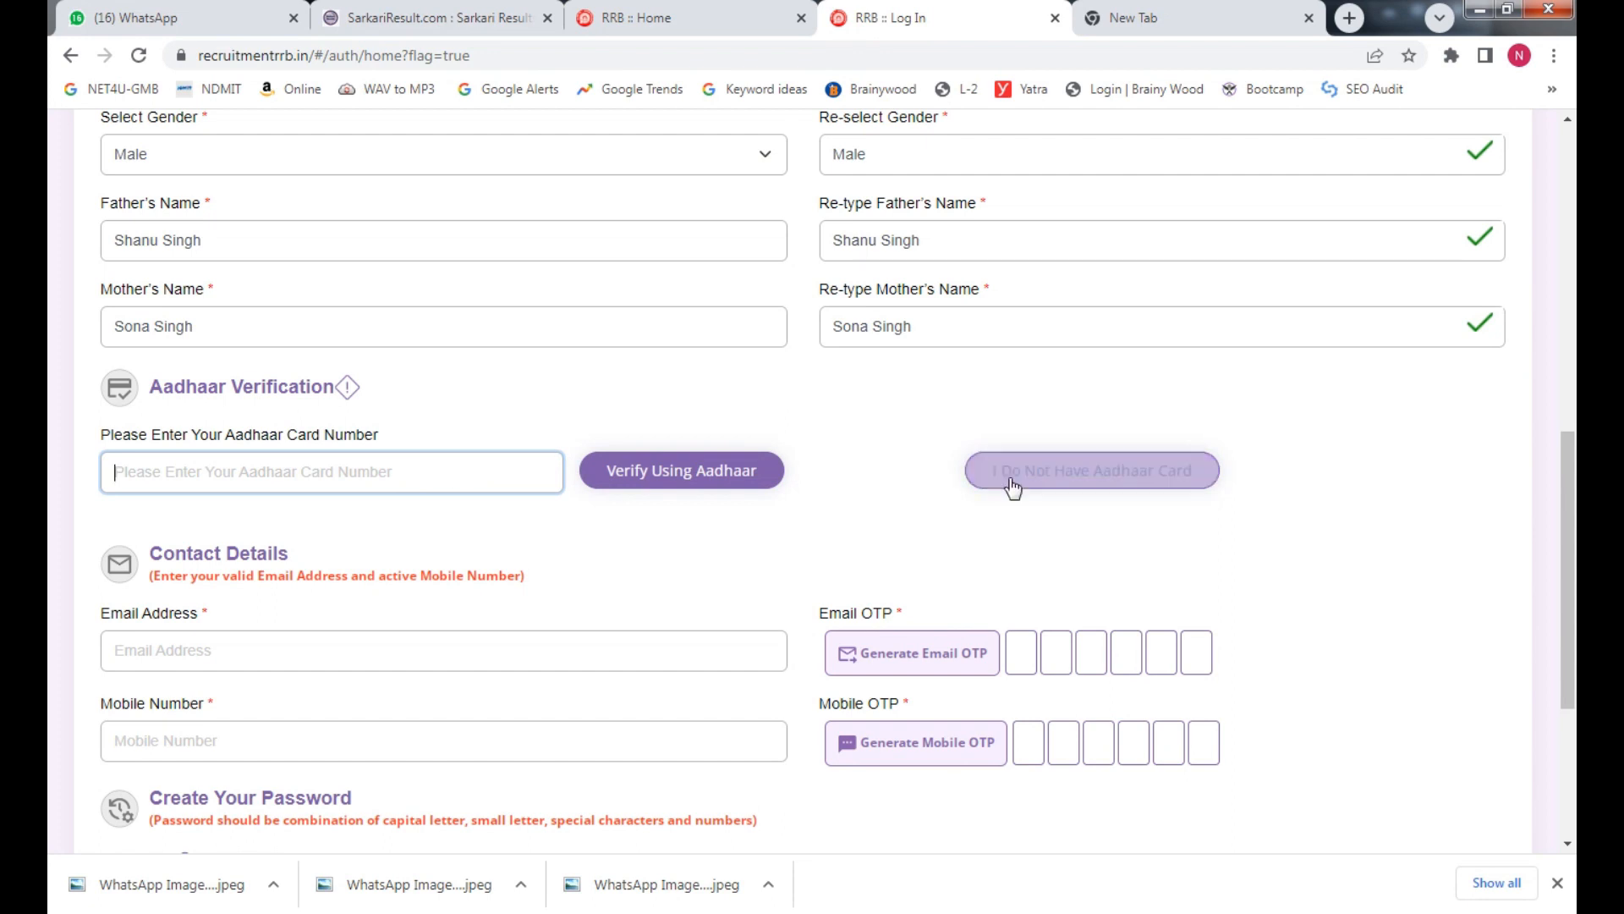
left_click(1094, 482)
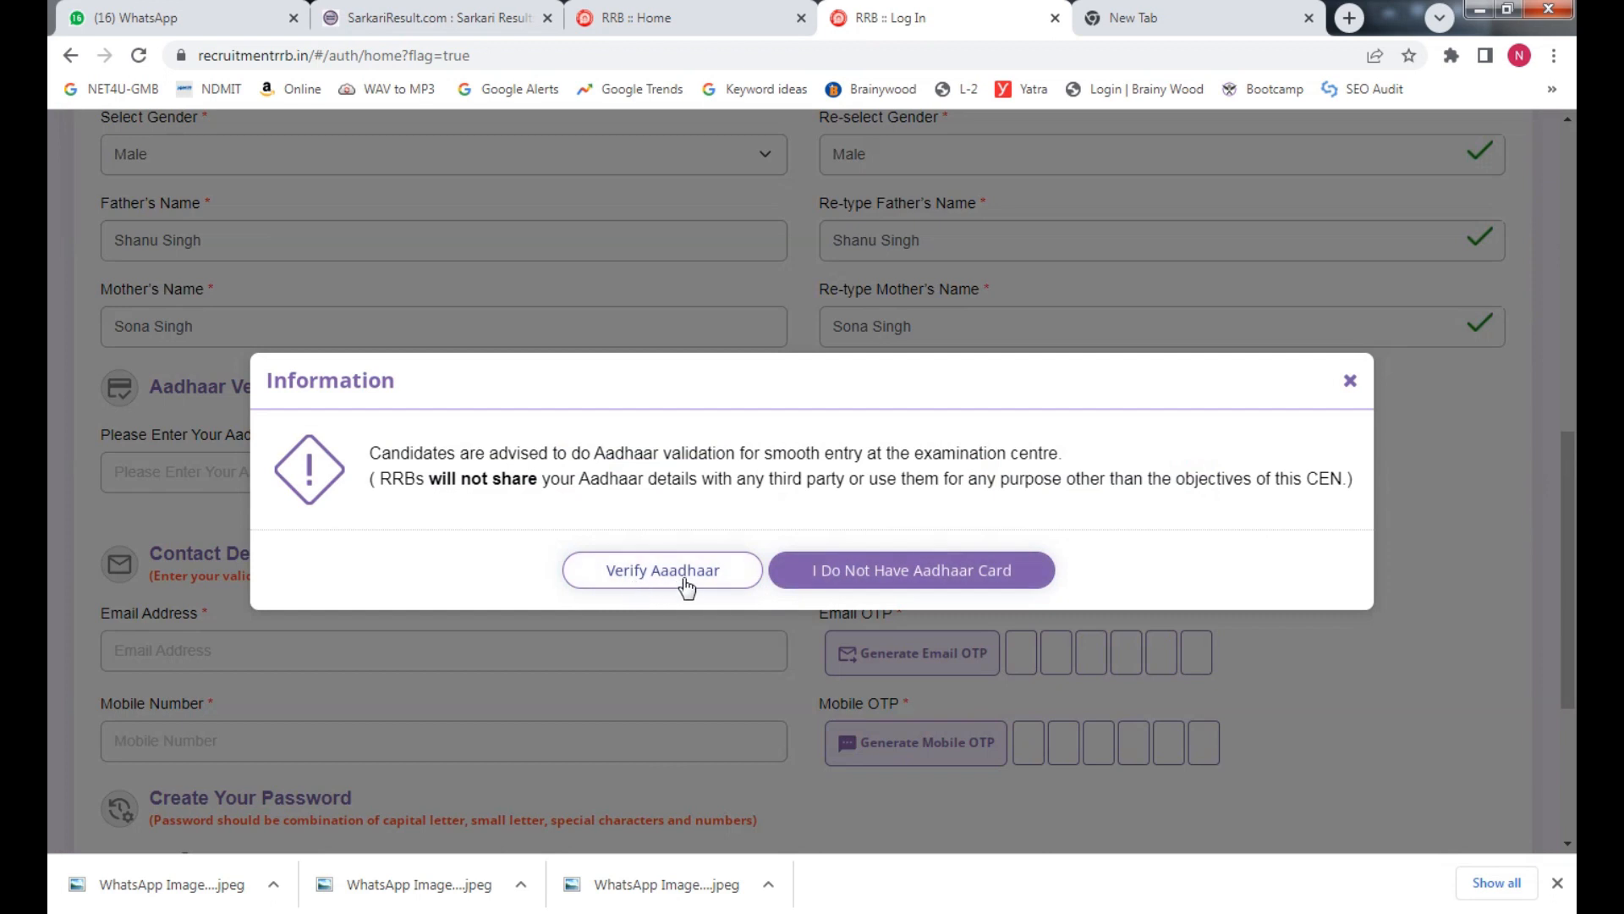
left_click(882, 580)
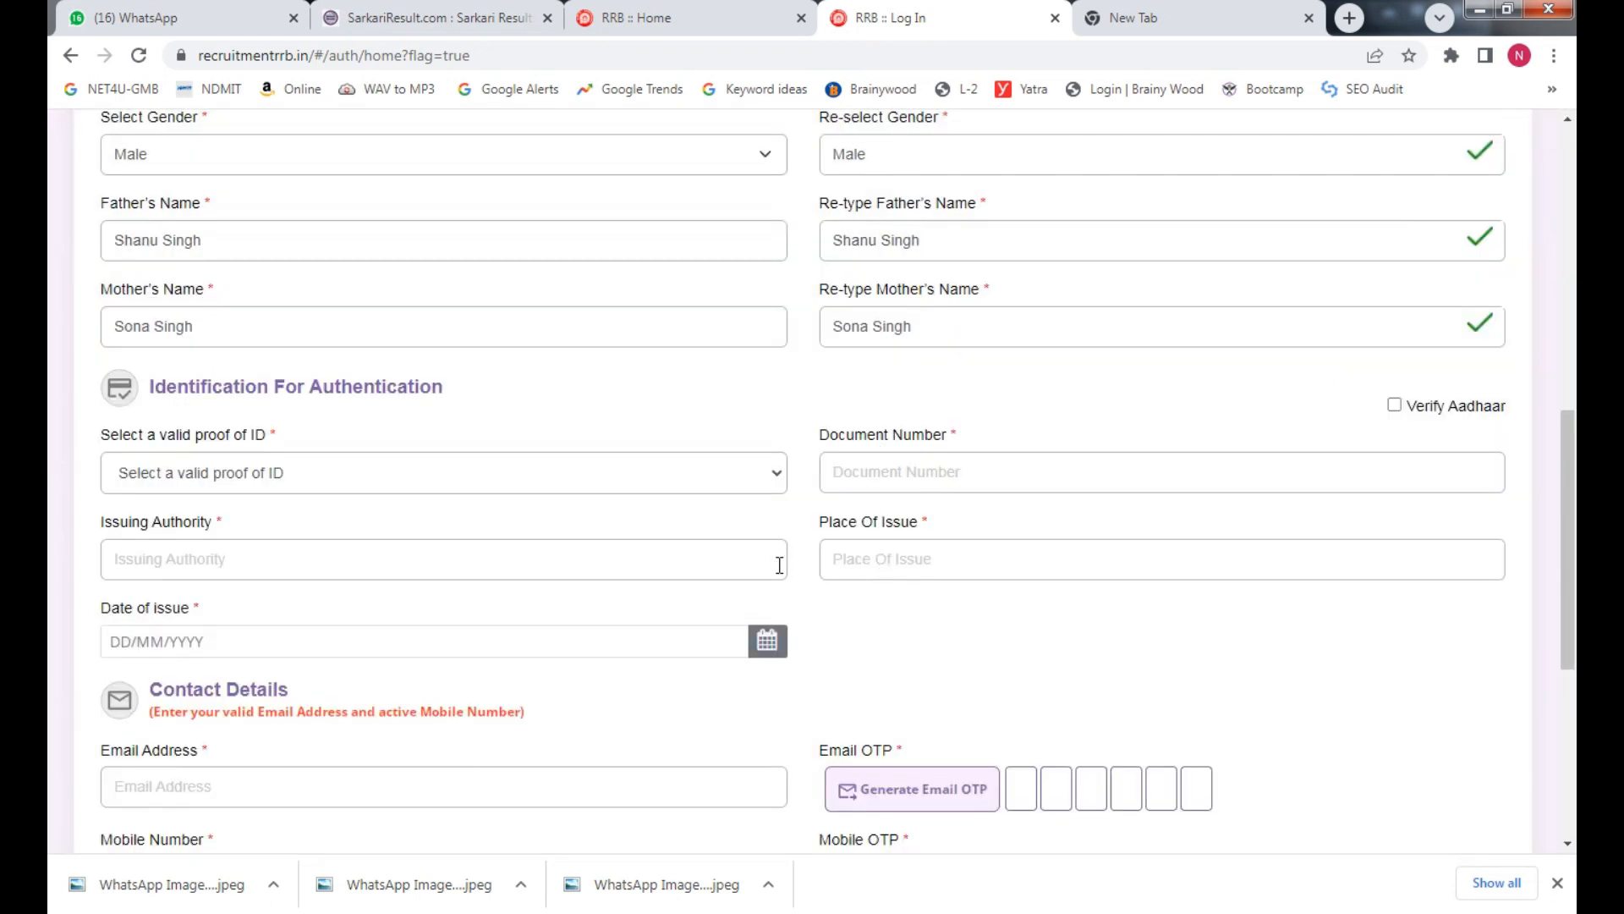
Try Driving license and then Passport as the proof of ID, checking their fields
left_click(415, 468)
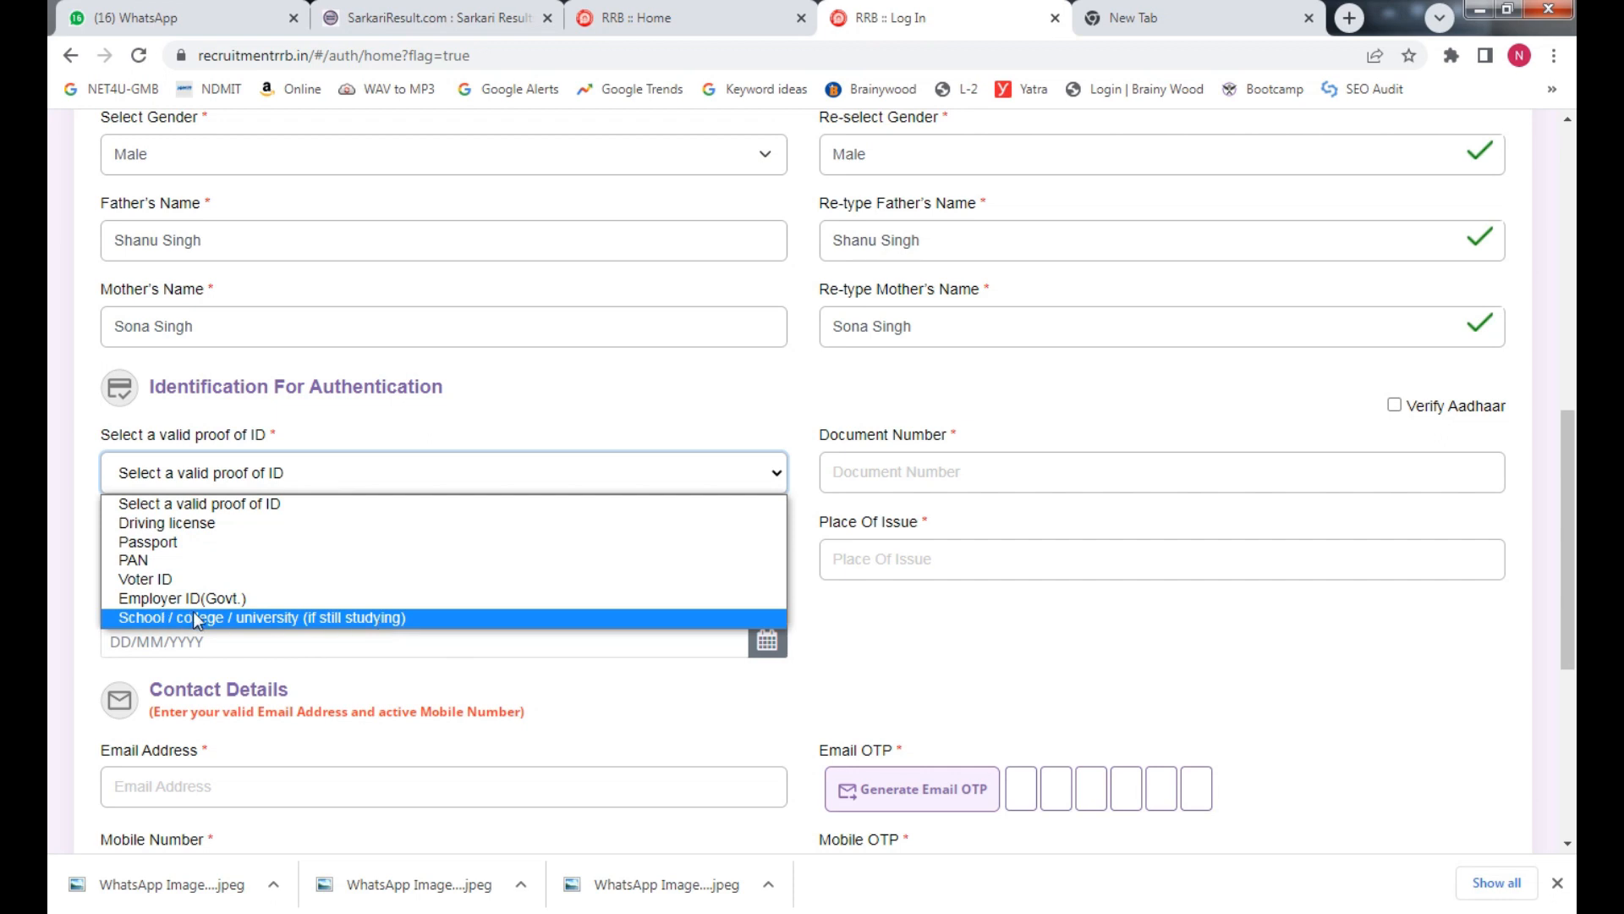
left_click(329, 526)
left_click(854, 467)
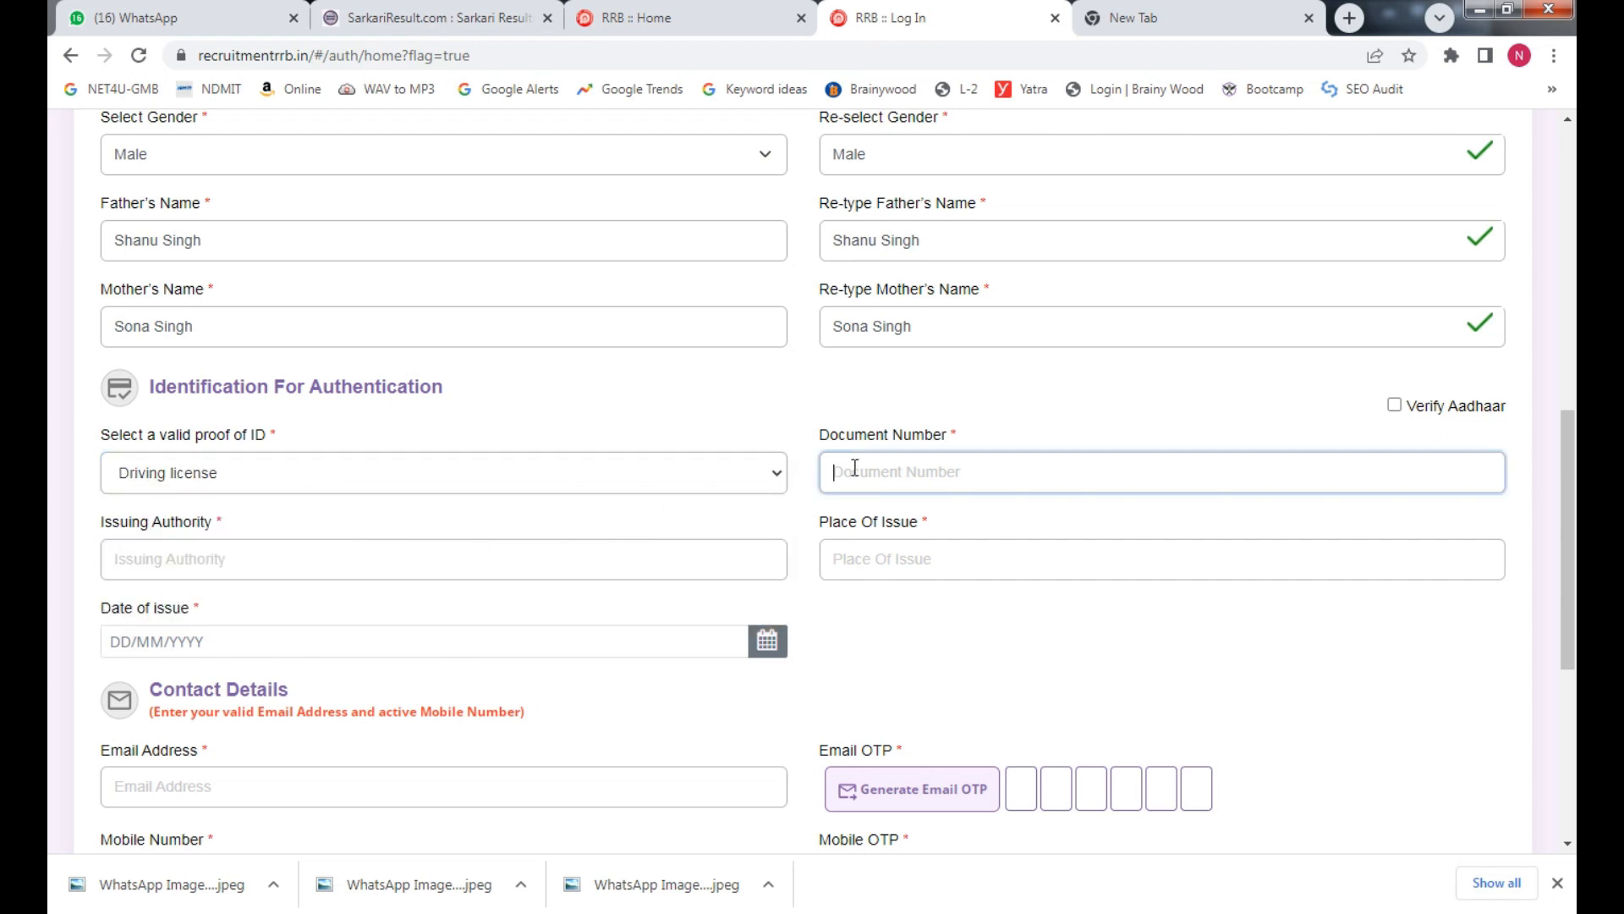
left_click(283, 558)
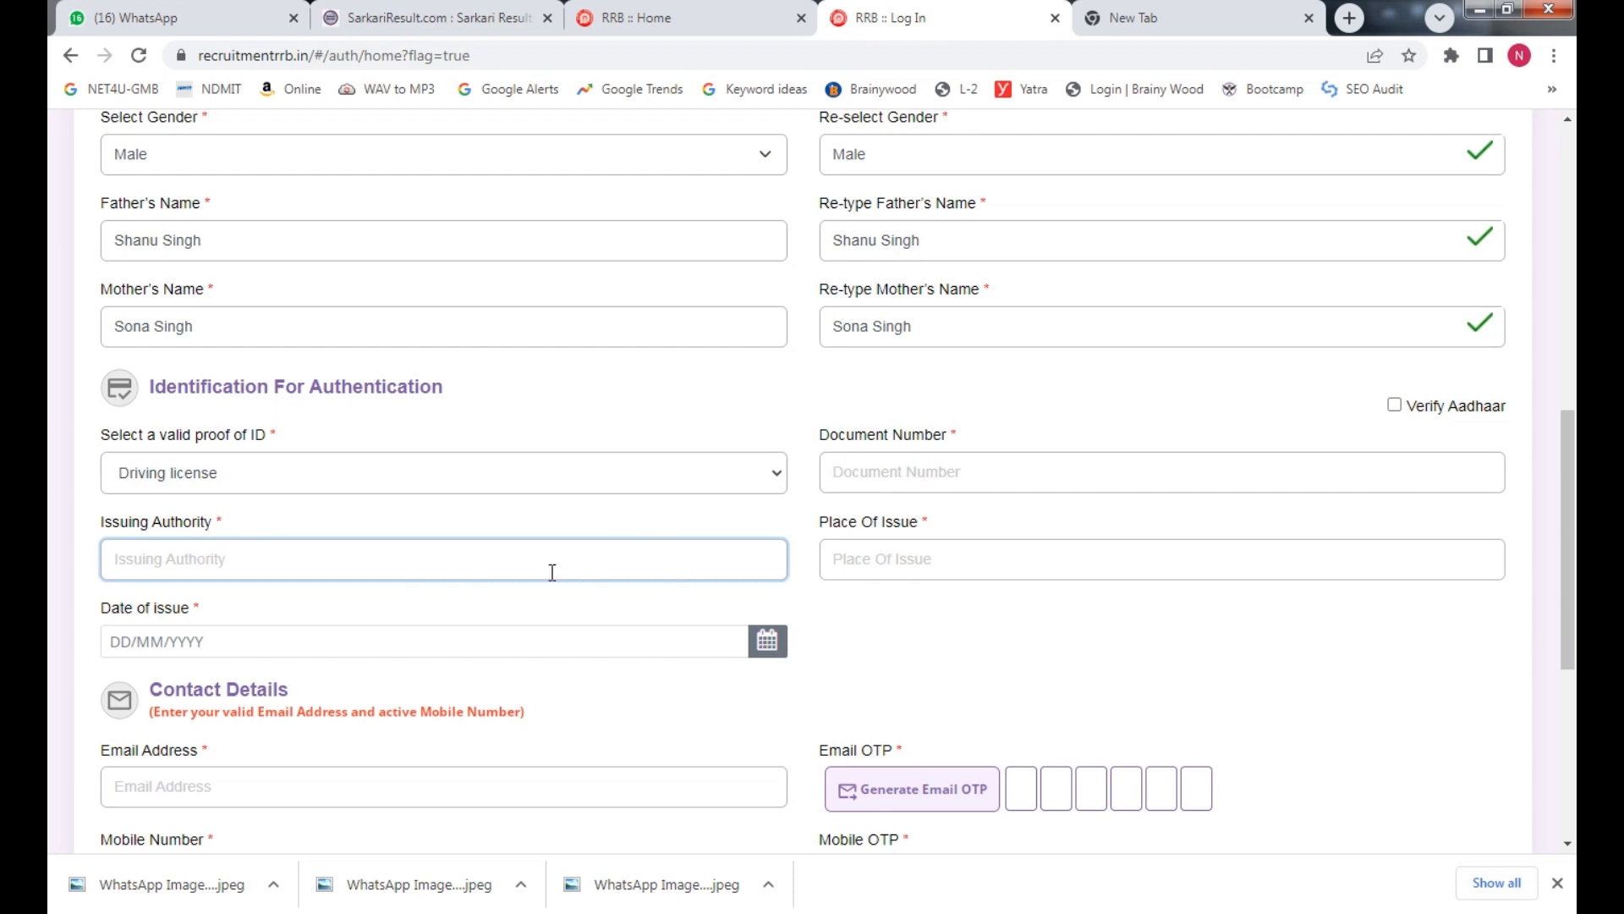
left_click(944, 566)
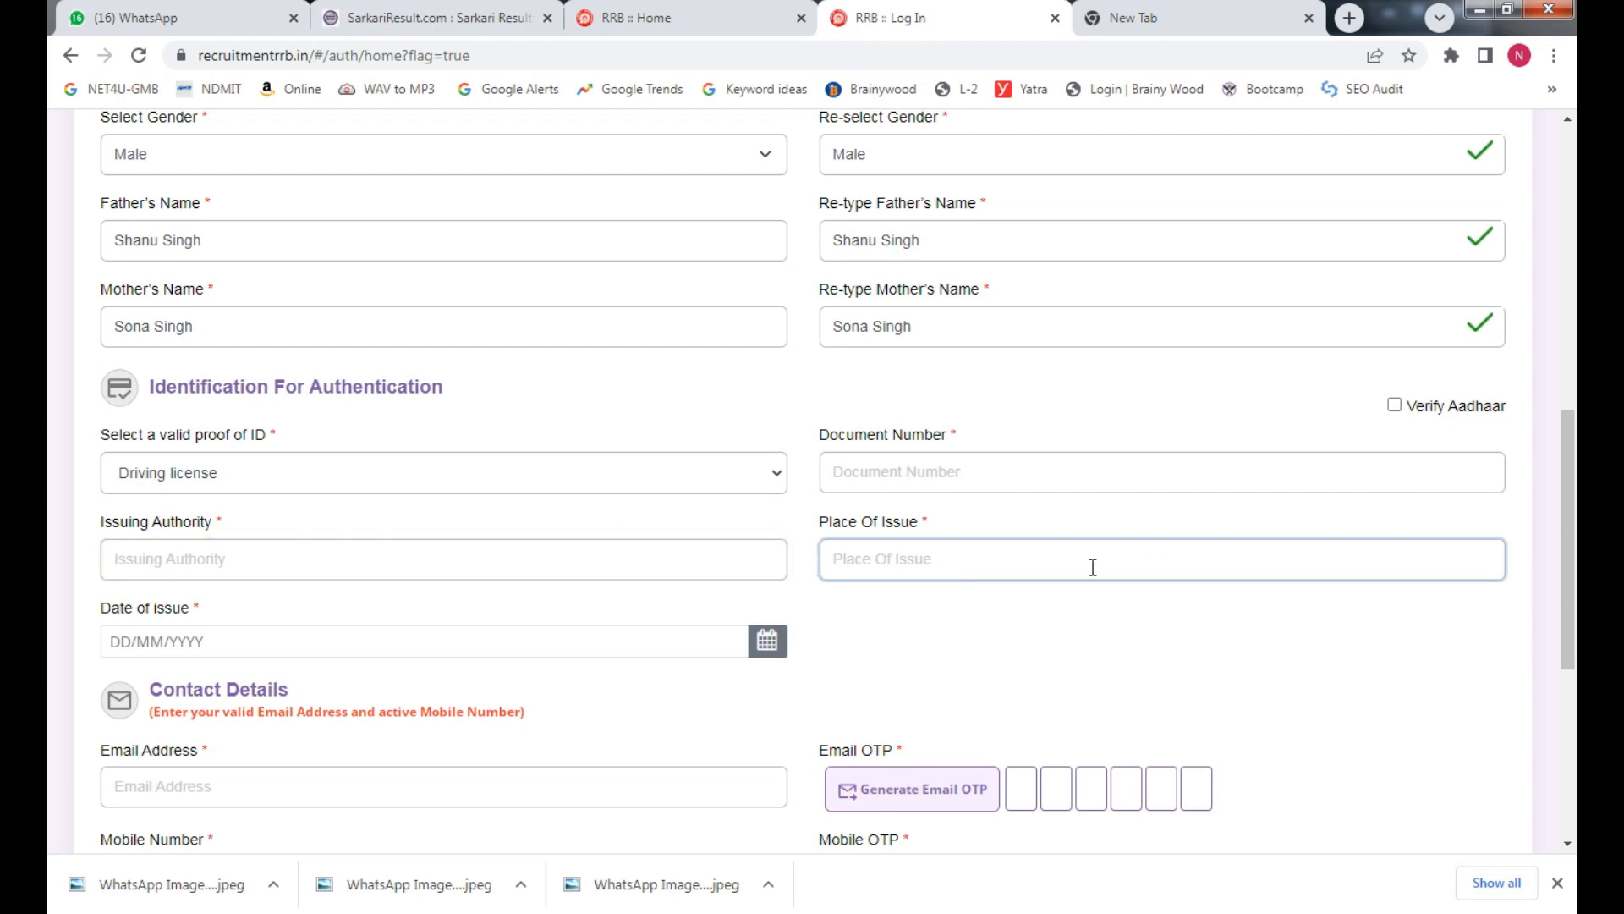
left_click(390, 567)
left_click(328, 648)
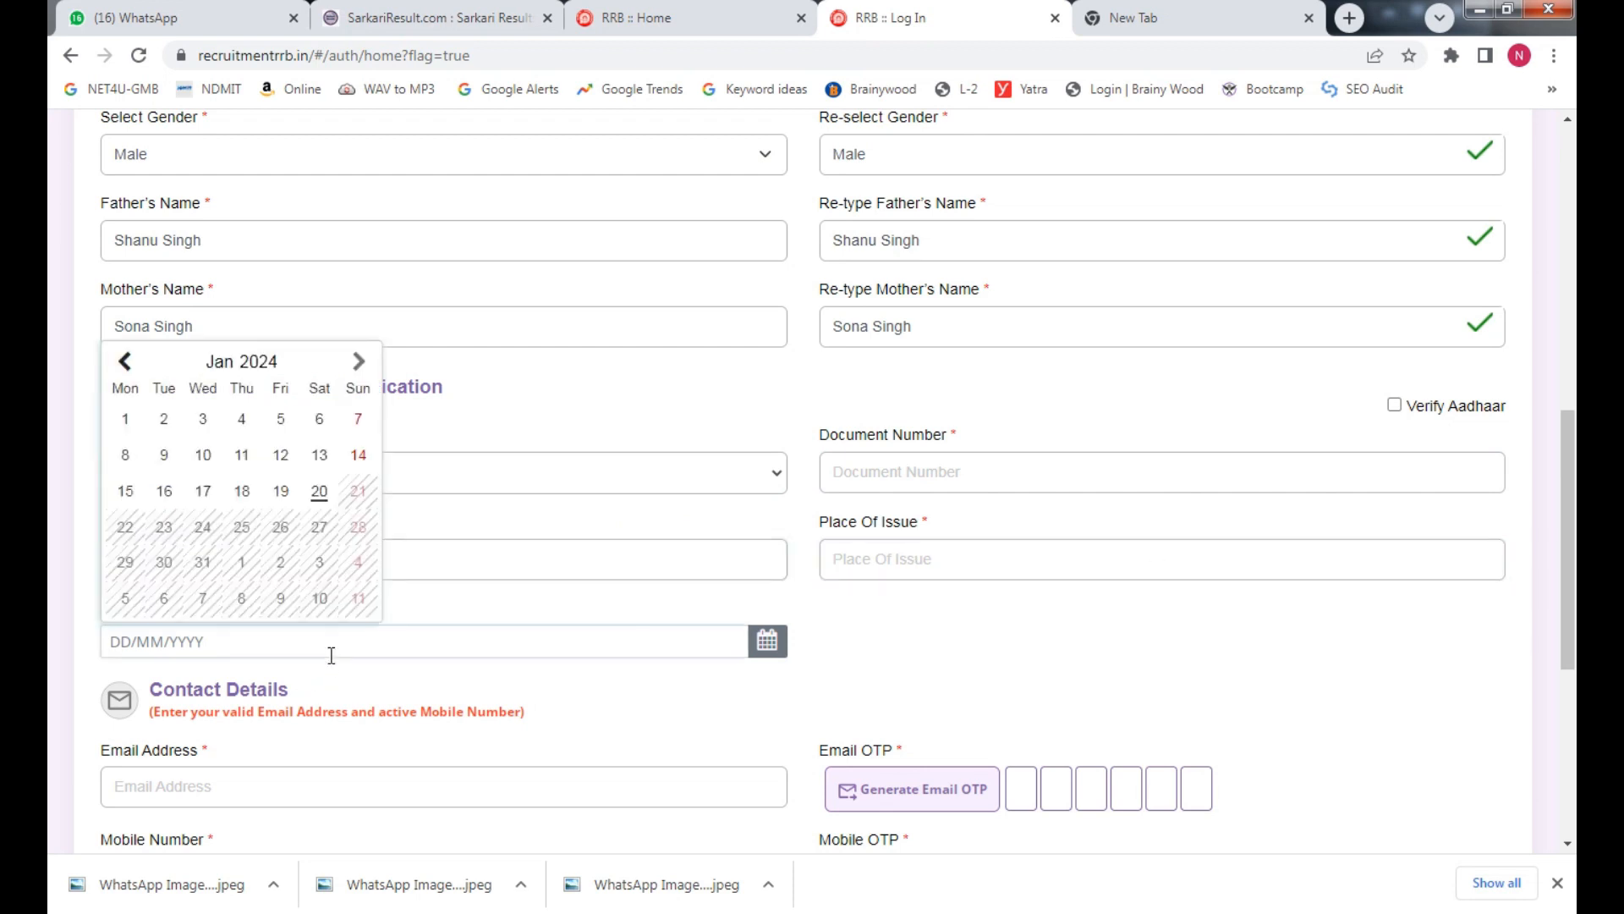
left_click(506, 586)
left_click(245, 473)
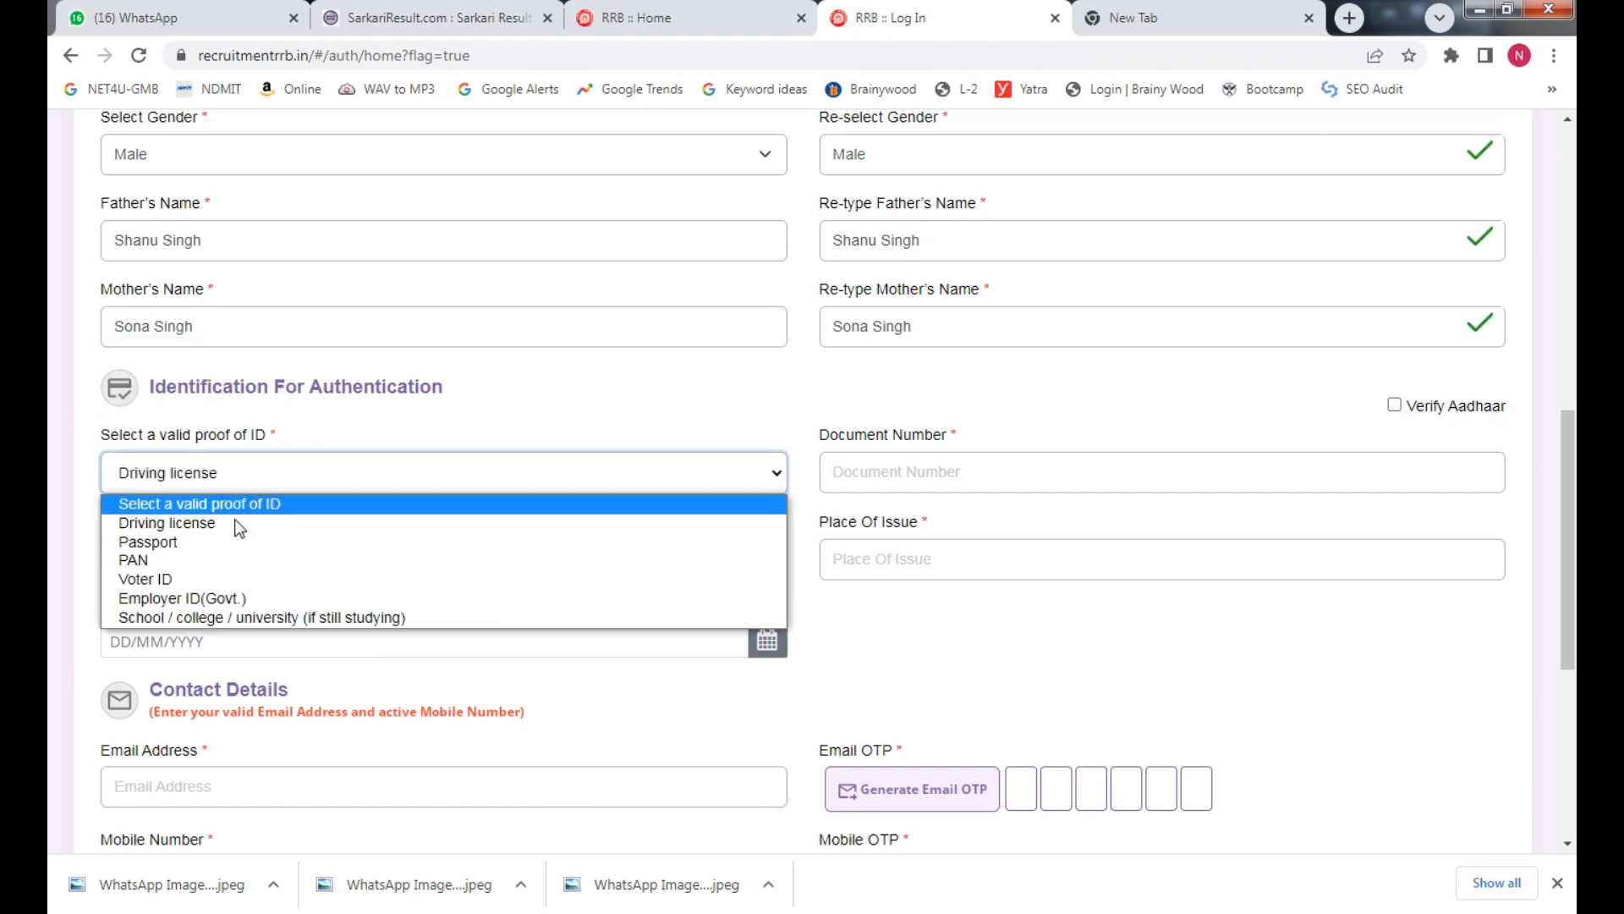
left_click(237, 542)
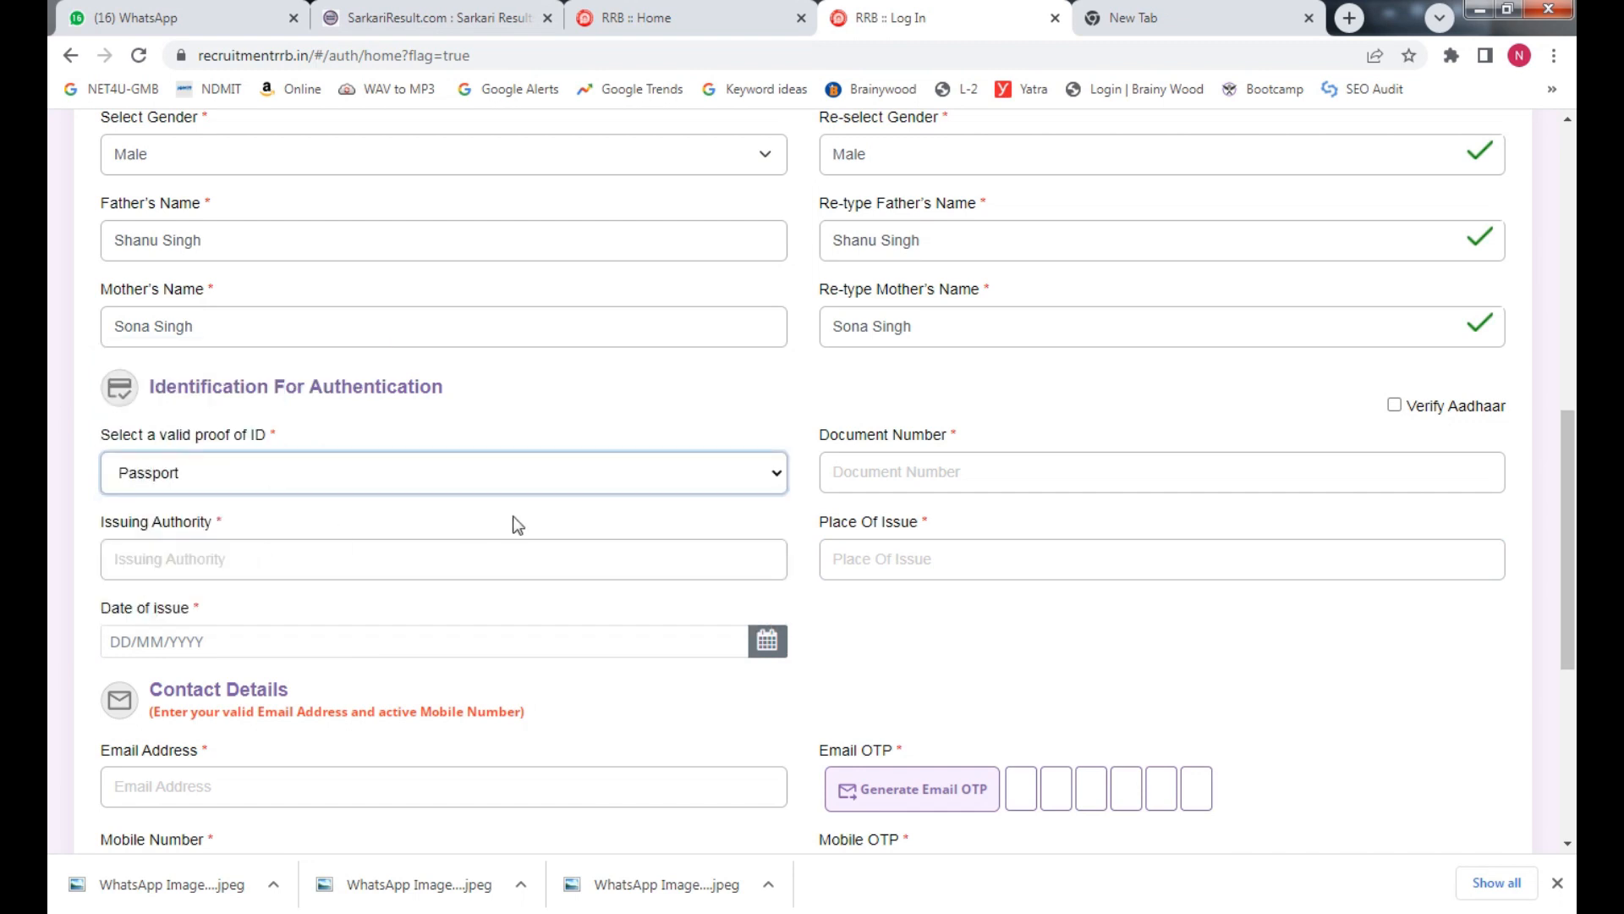
left_click(1112, 480)
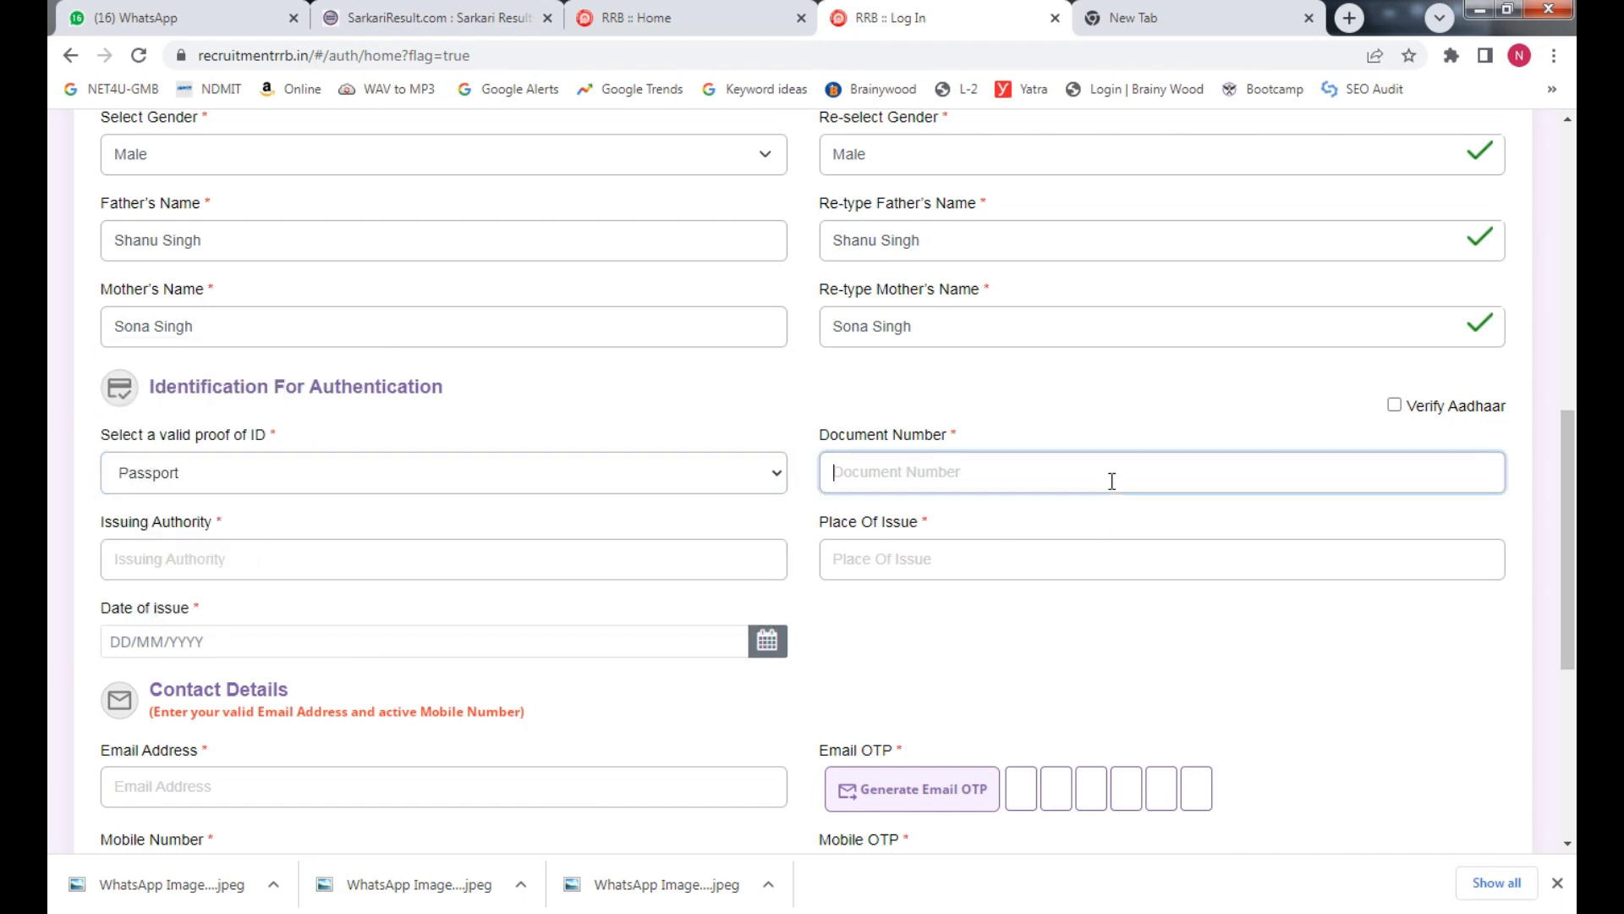
left_click(258, 567)
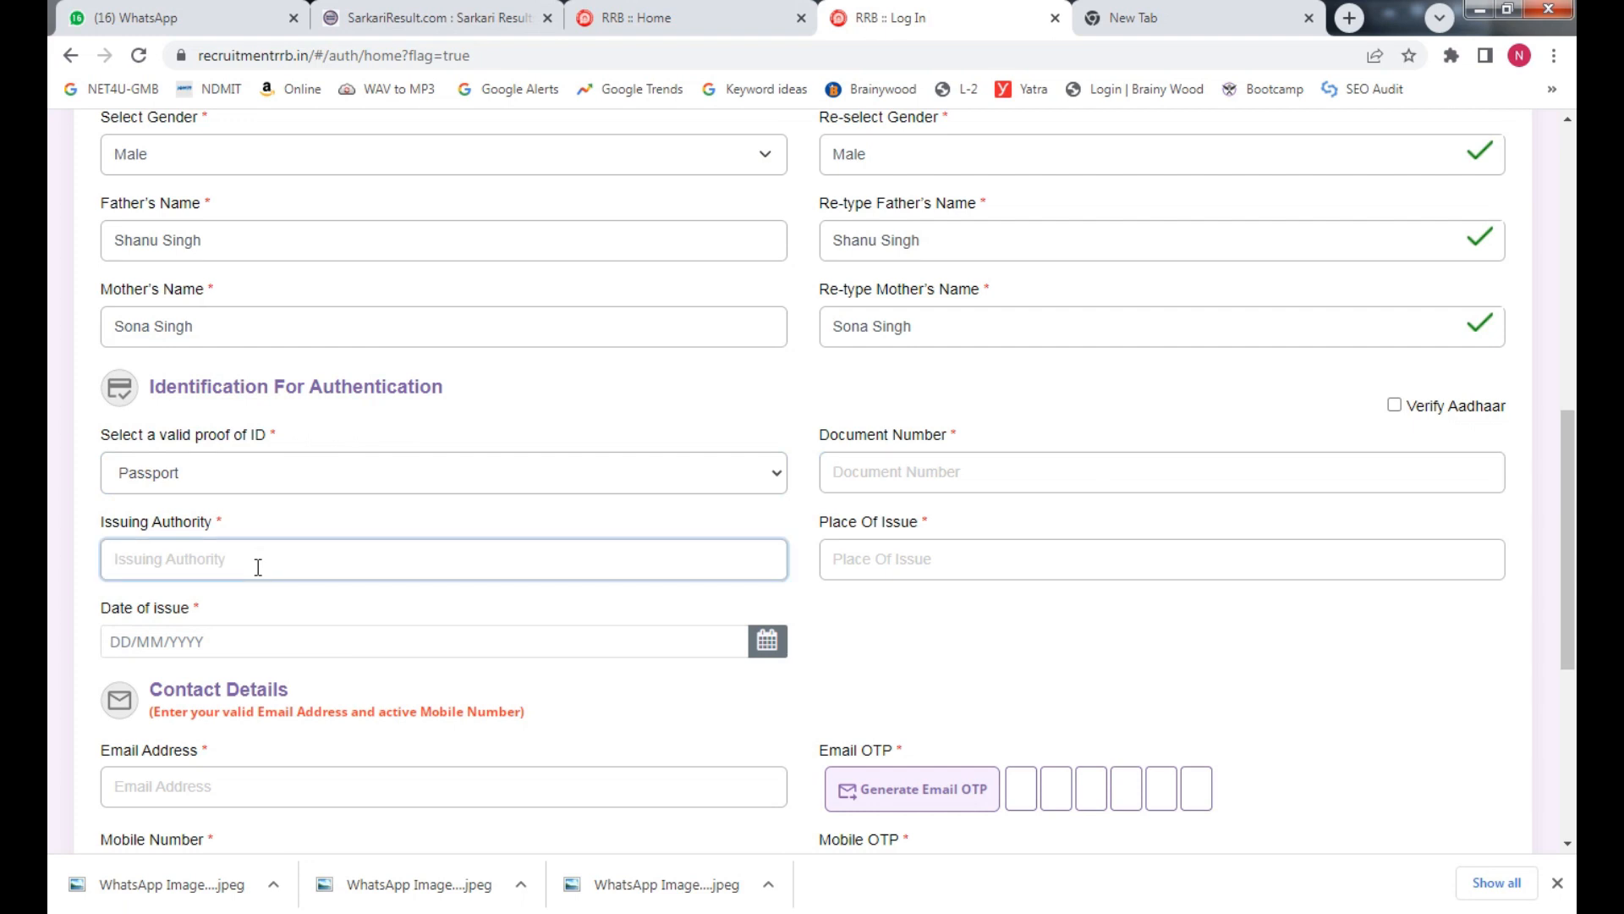
left_click(304, 641)
left_click(1038, 572)
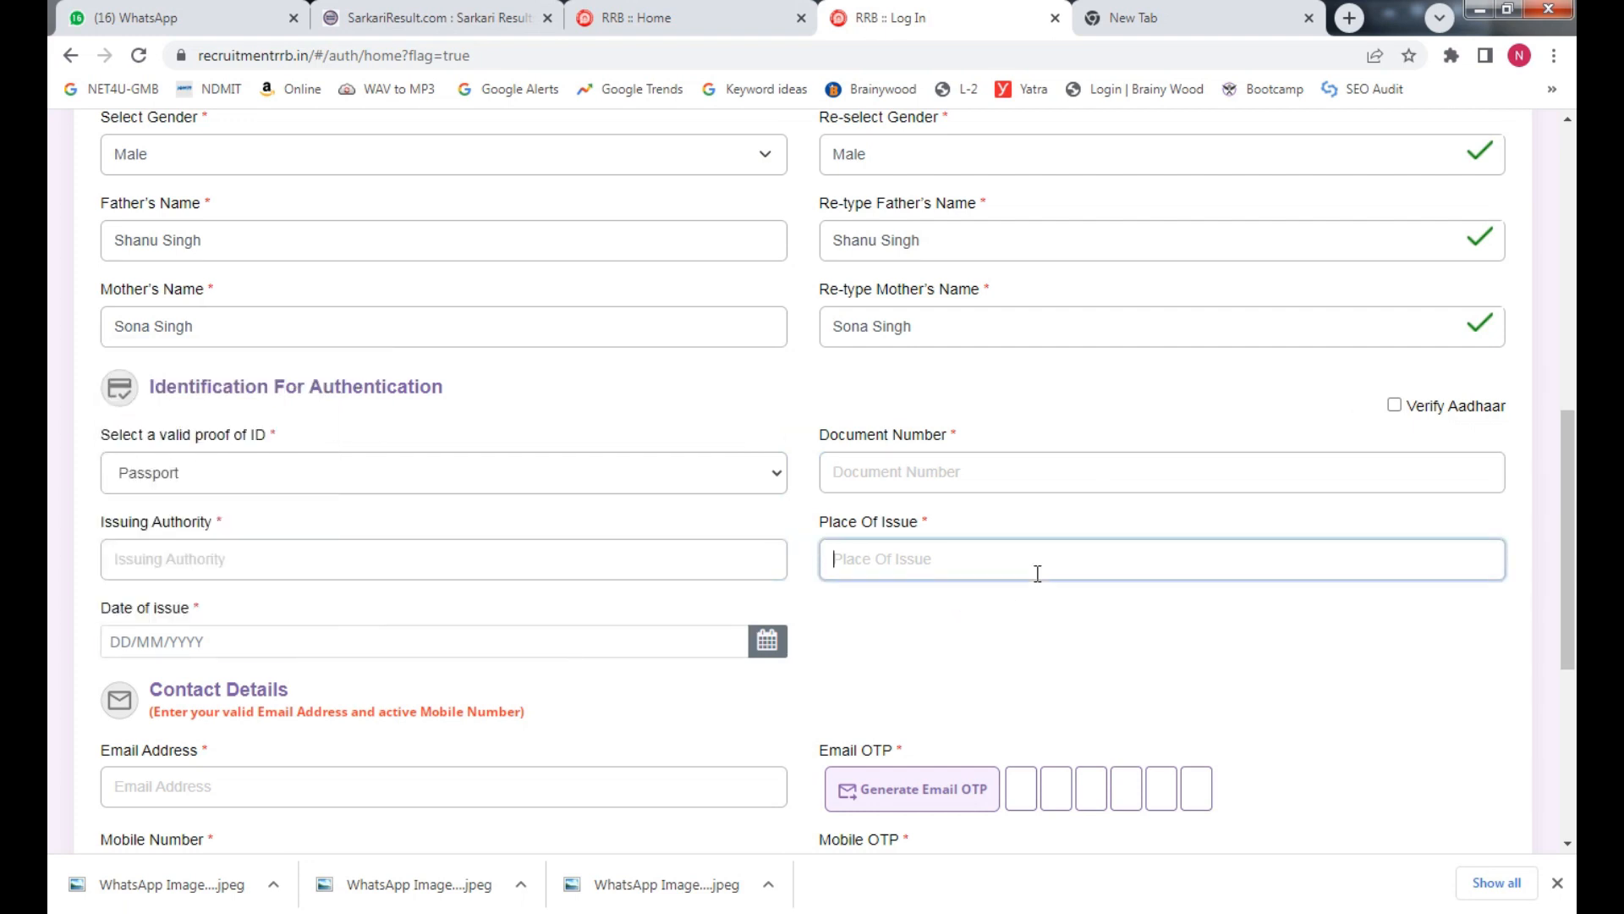
Set school/college/university ID proof with document number, authority Dav, Delhi, issued 03/01/2024
left_click(428, 486)
left_click(358, 614)
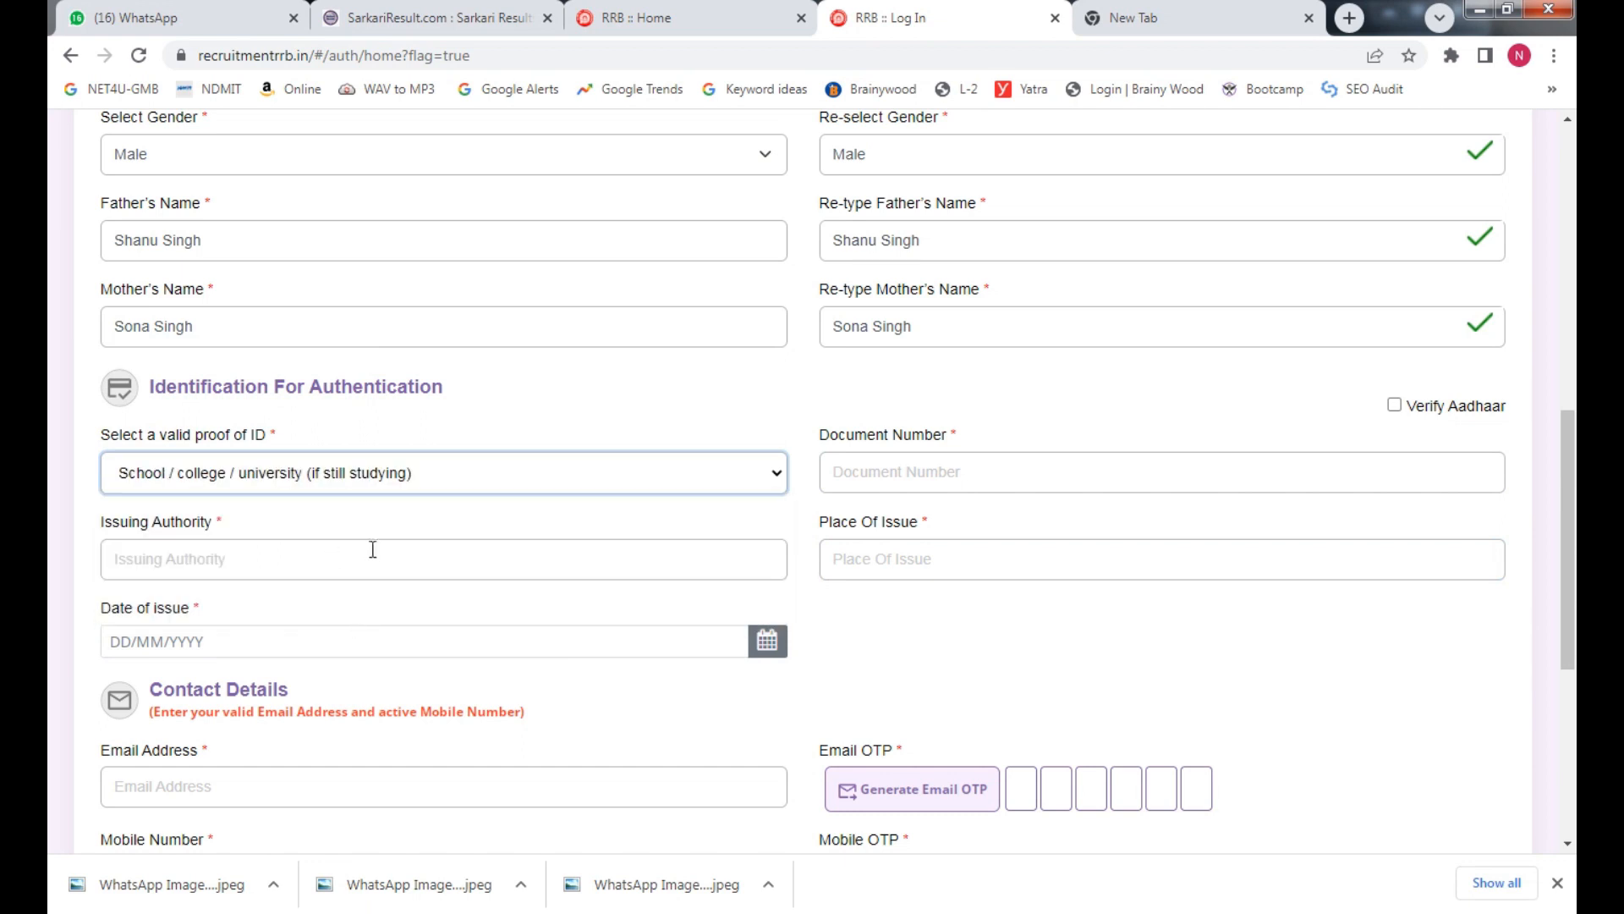
left_click(933, 476)
type("222")
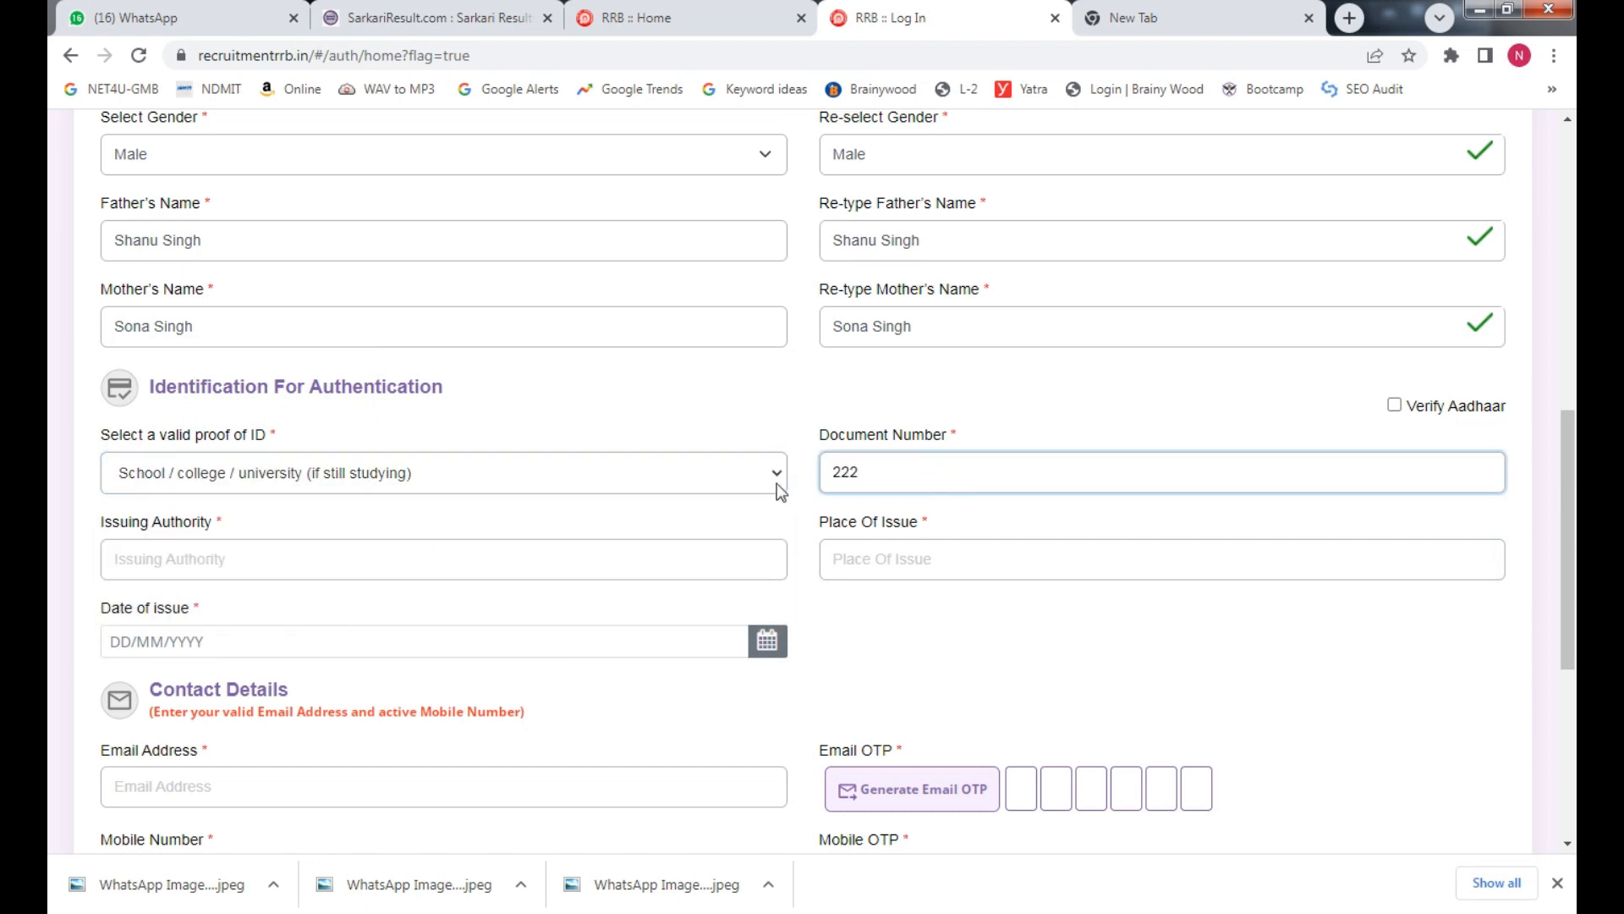
left_click(424, 574)
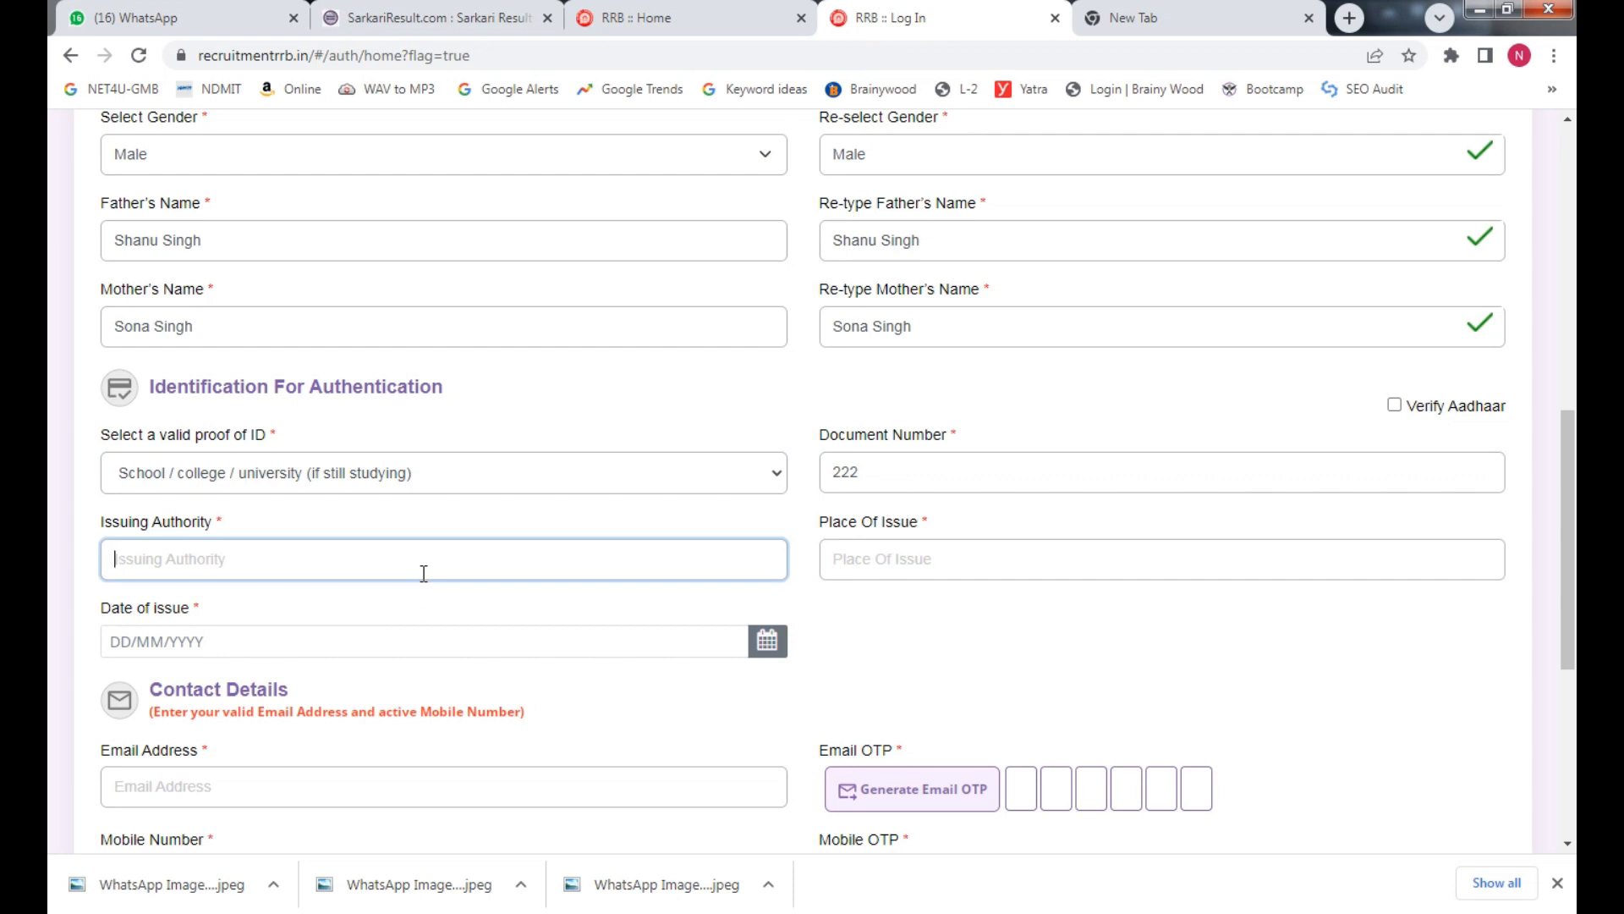
type("Dav")
key("Tab")
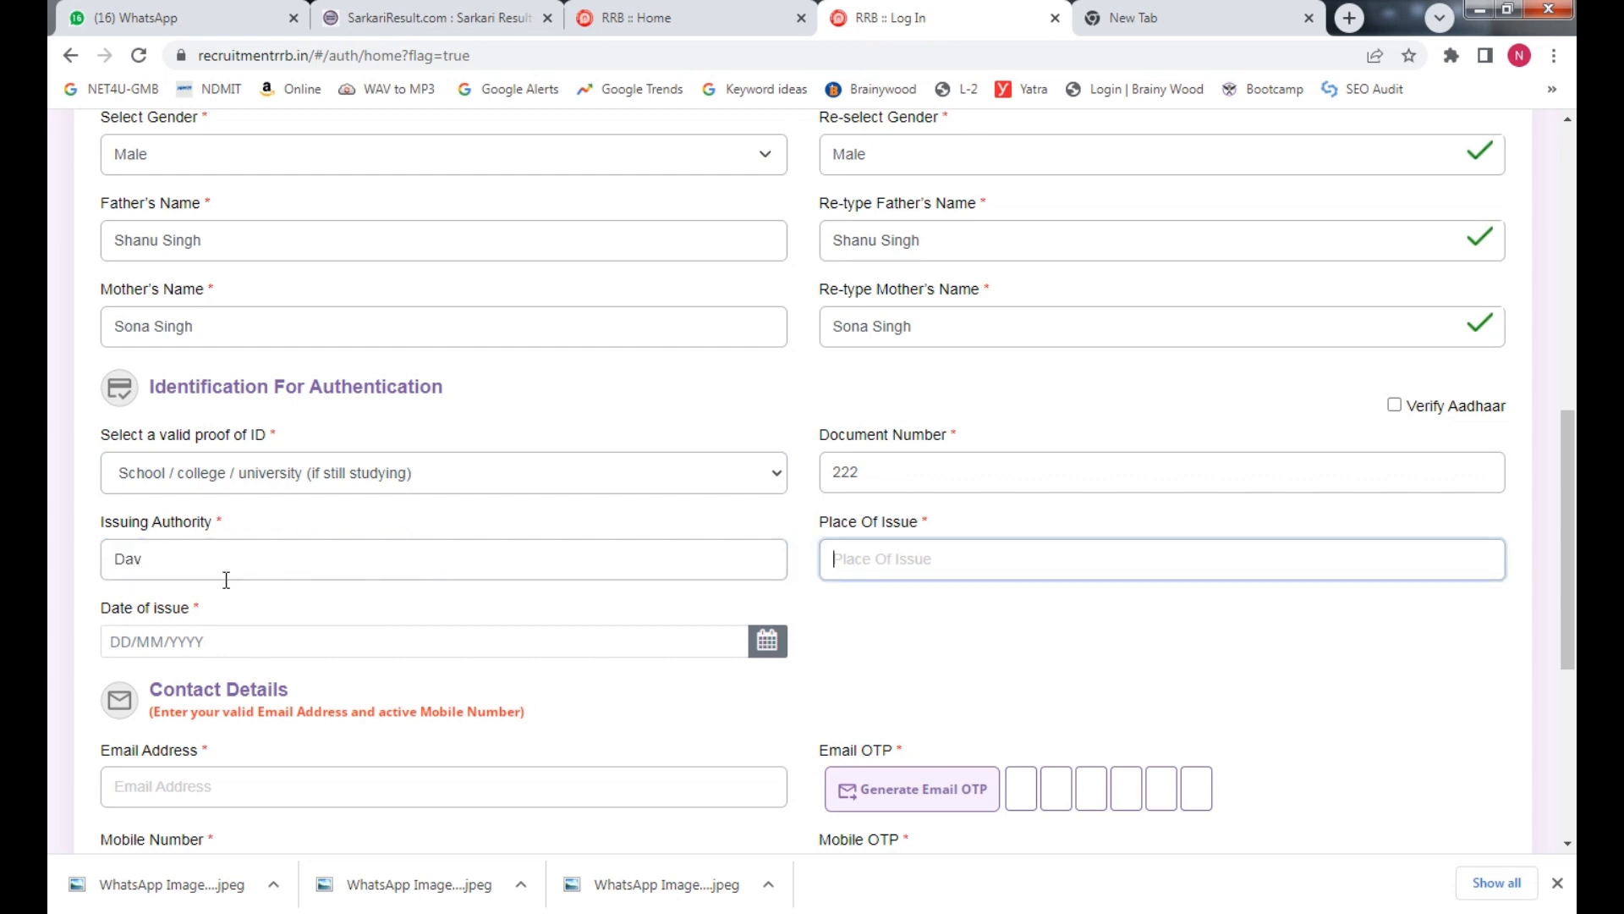
type("Delhi")
left_click(269, 634)
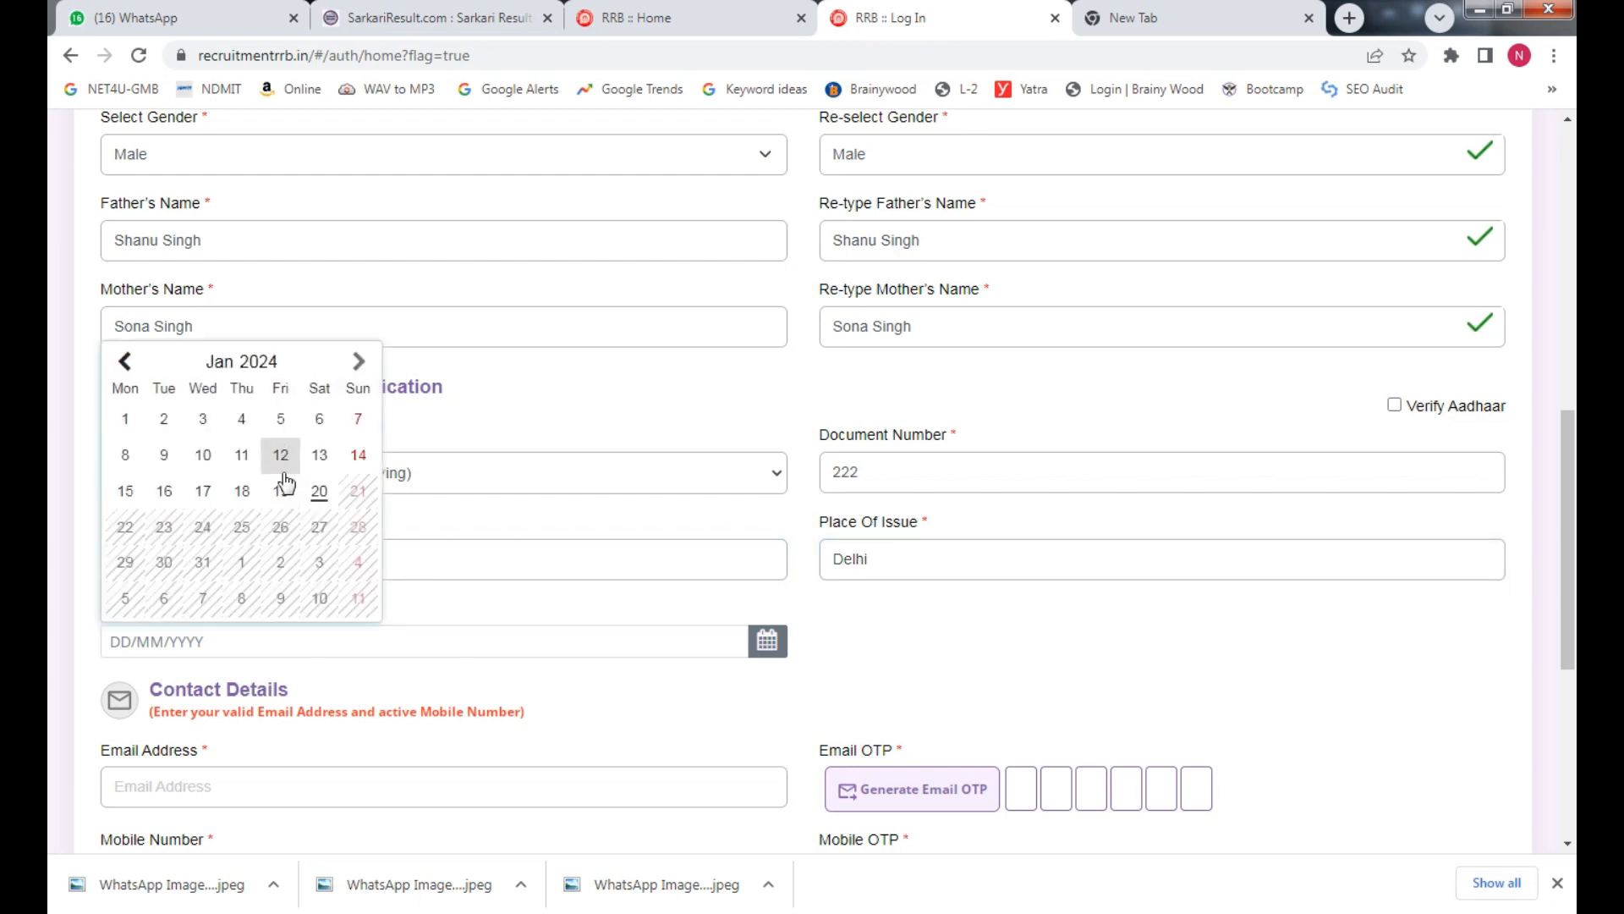
left_click(203, 418)
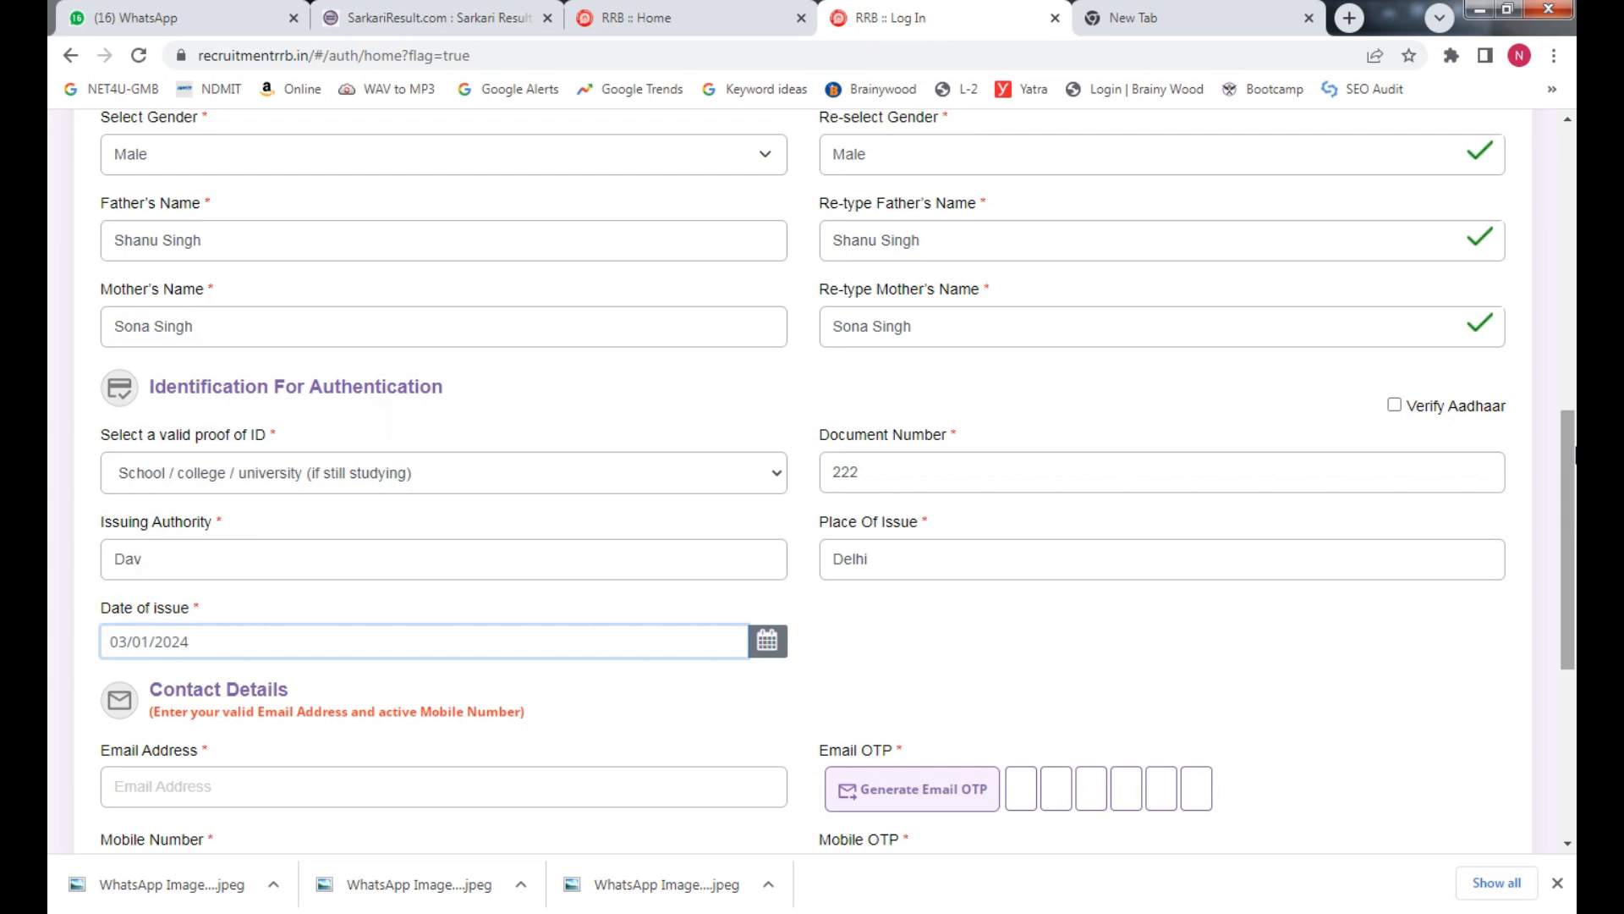
left_click_drag(1573, 453, 1574, 542)
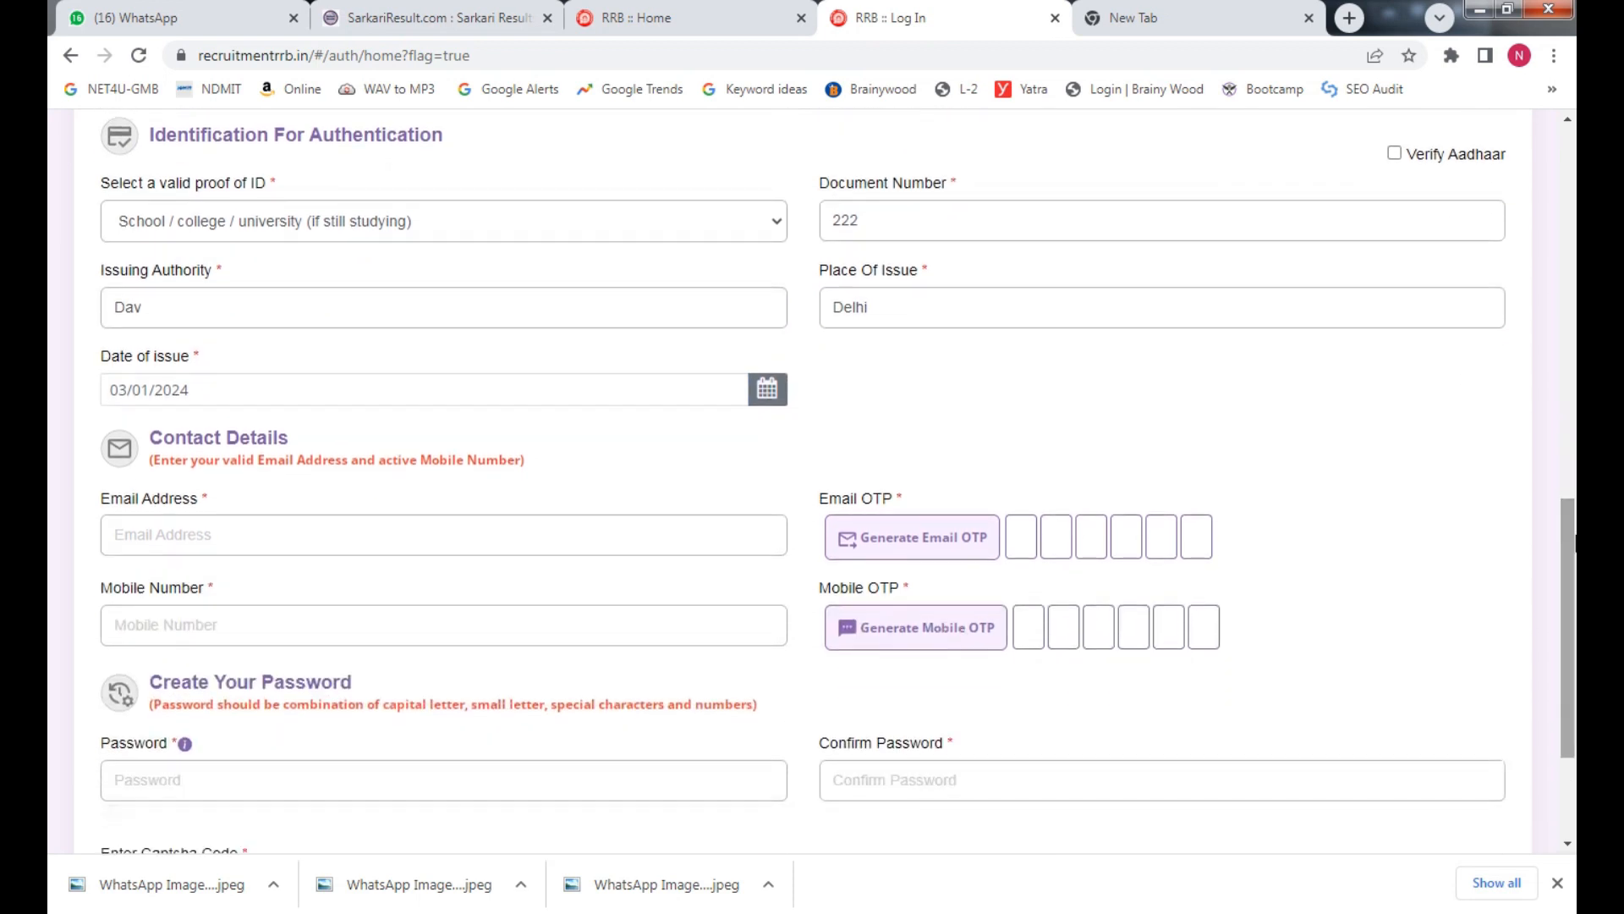
Fill in the contact e-mail address and mobile number, and send the e-mail OTP
left_click(298, 526)
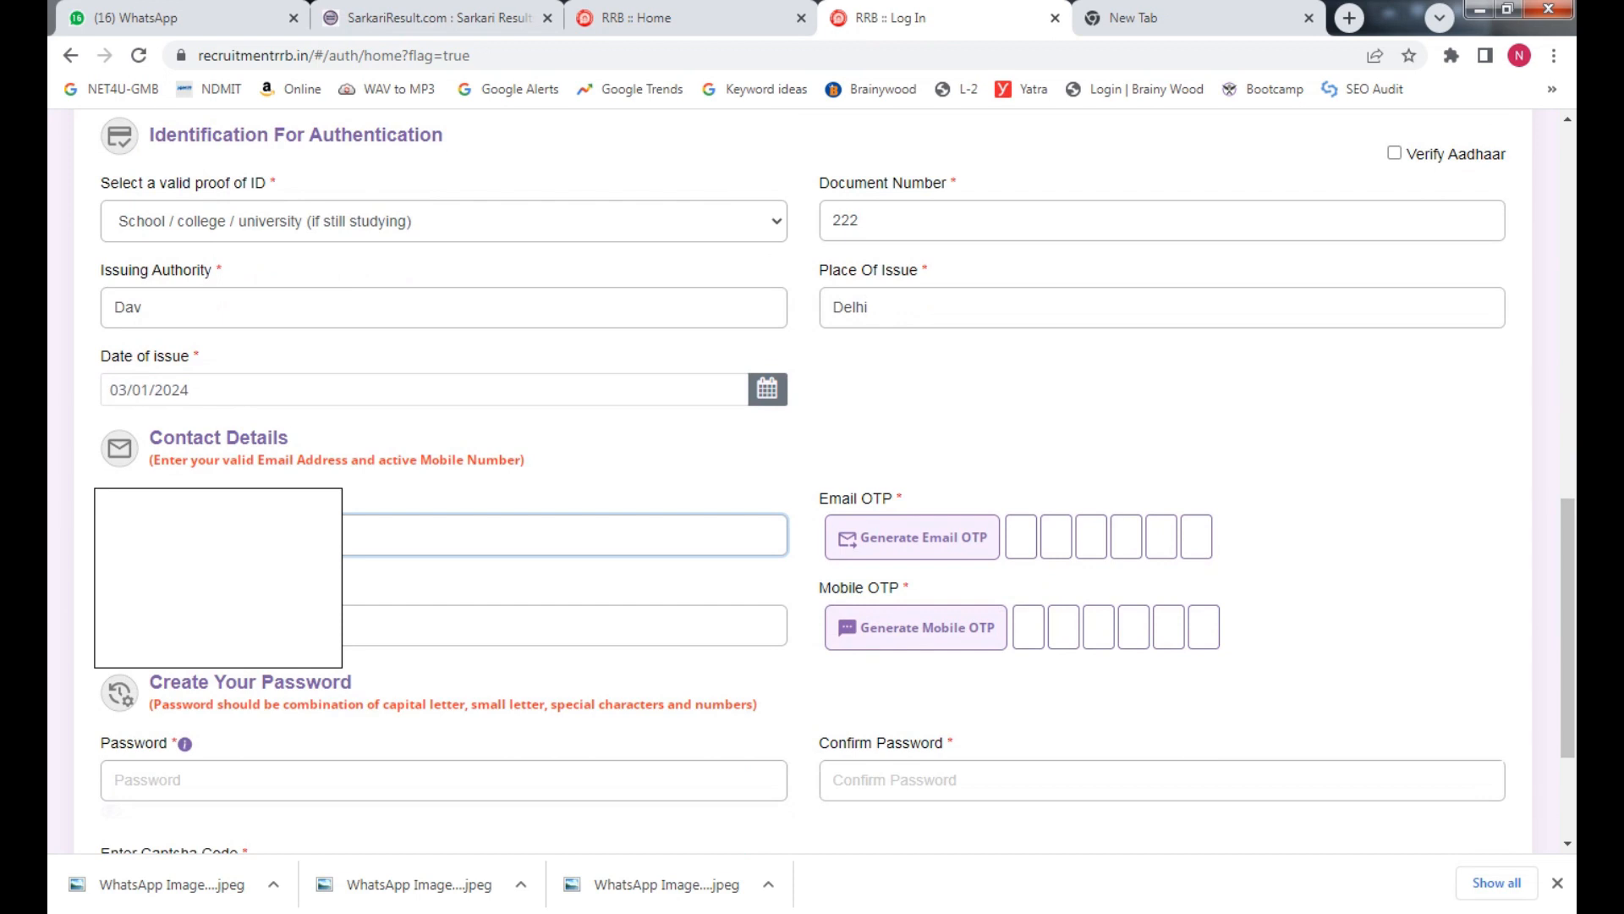
left_click(287, 625)
left_click(288, 535)
left_click(602, 622)
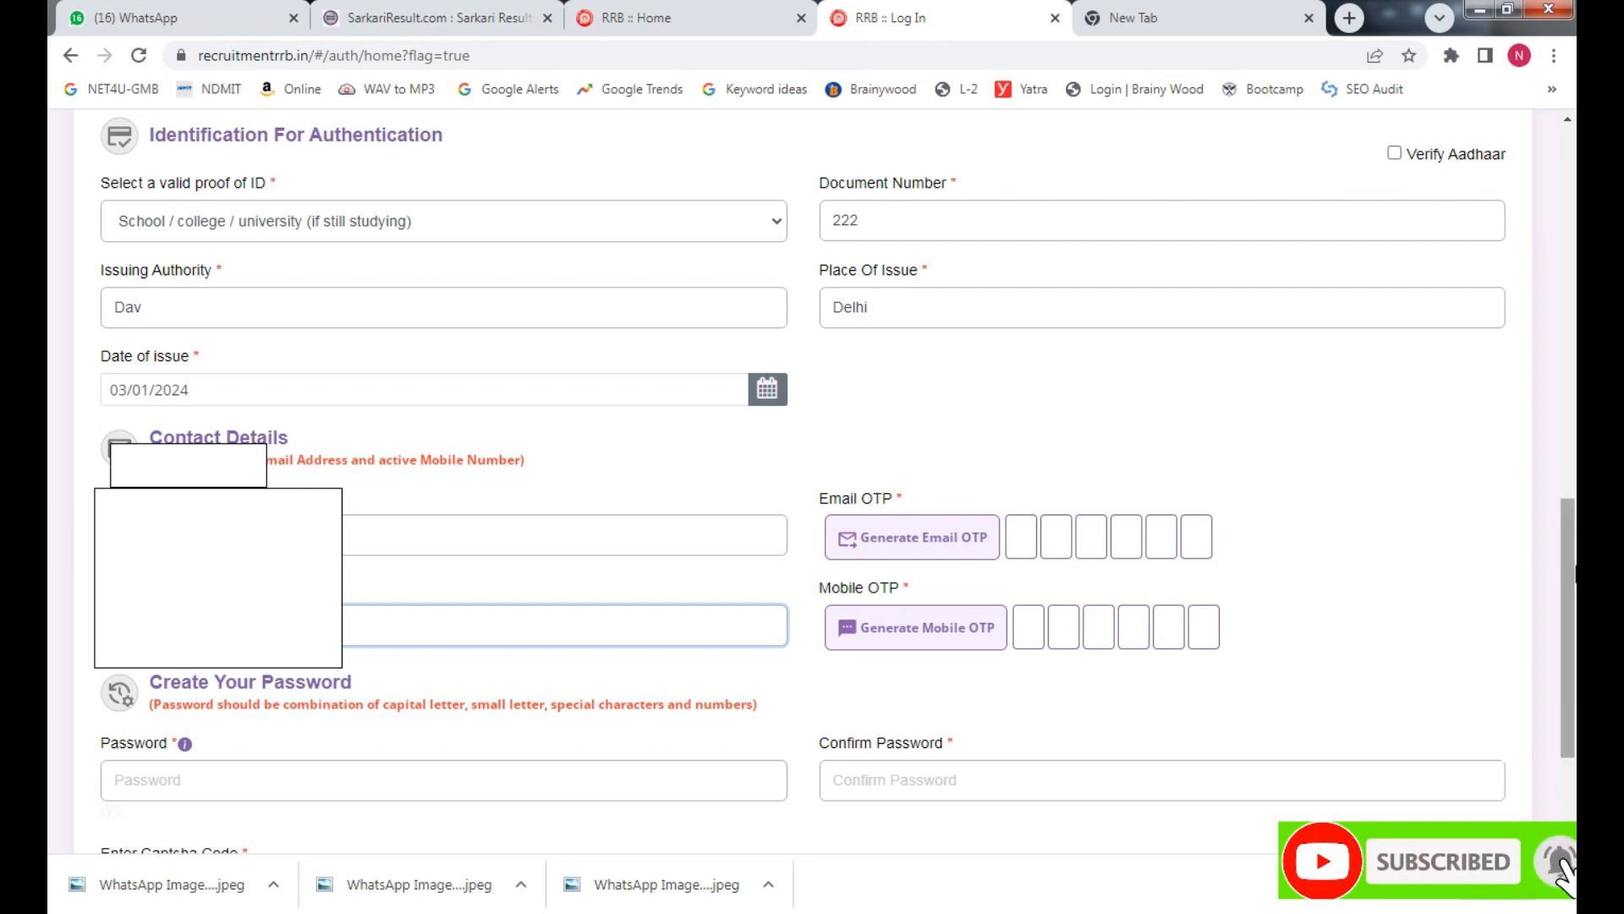
scroll(617, 597, "down", 1)
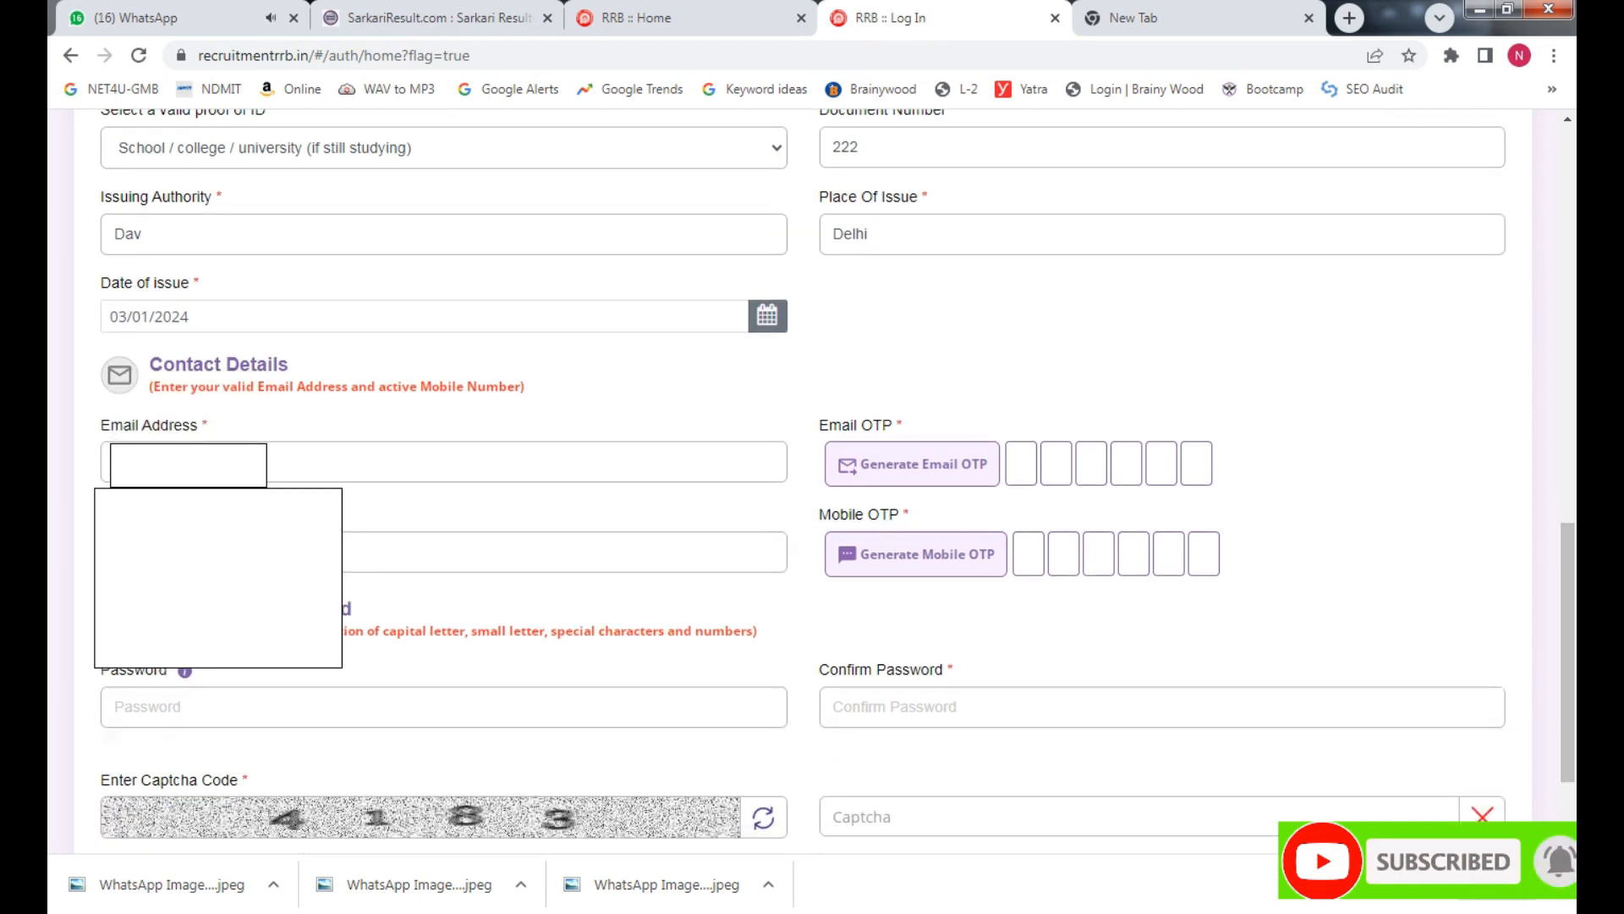
left_click(935, 480)
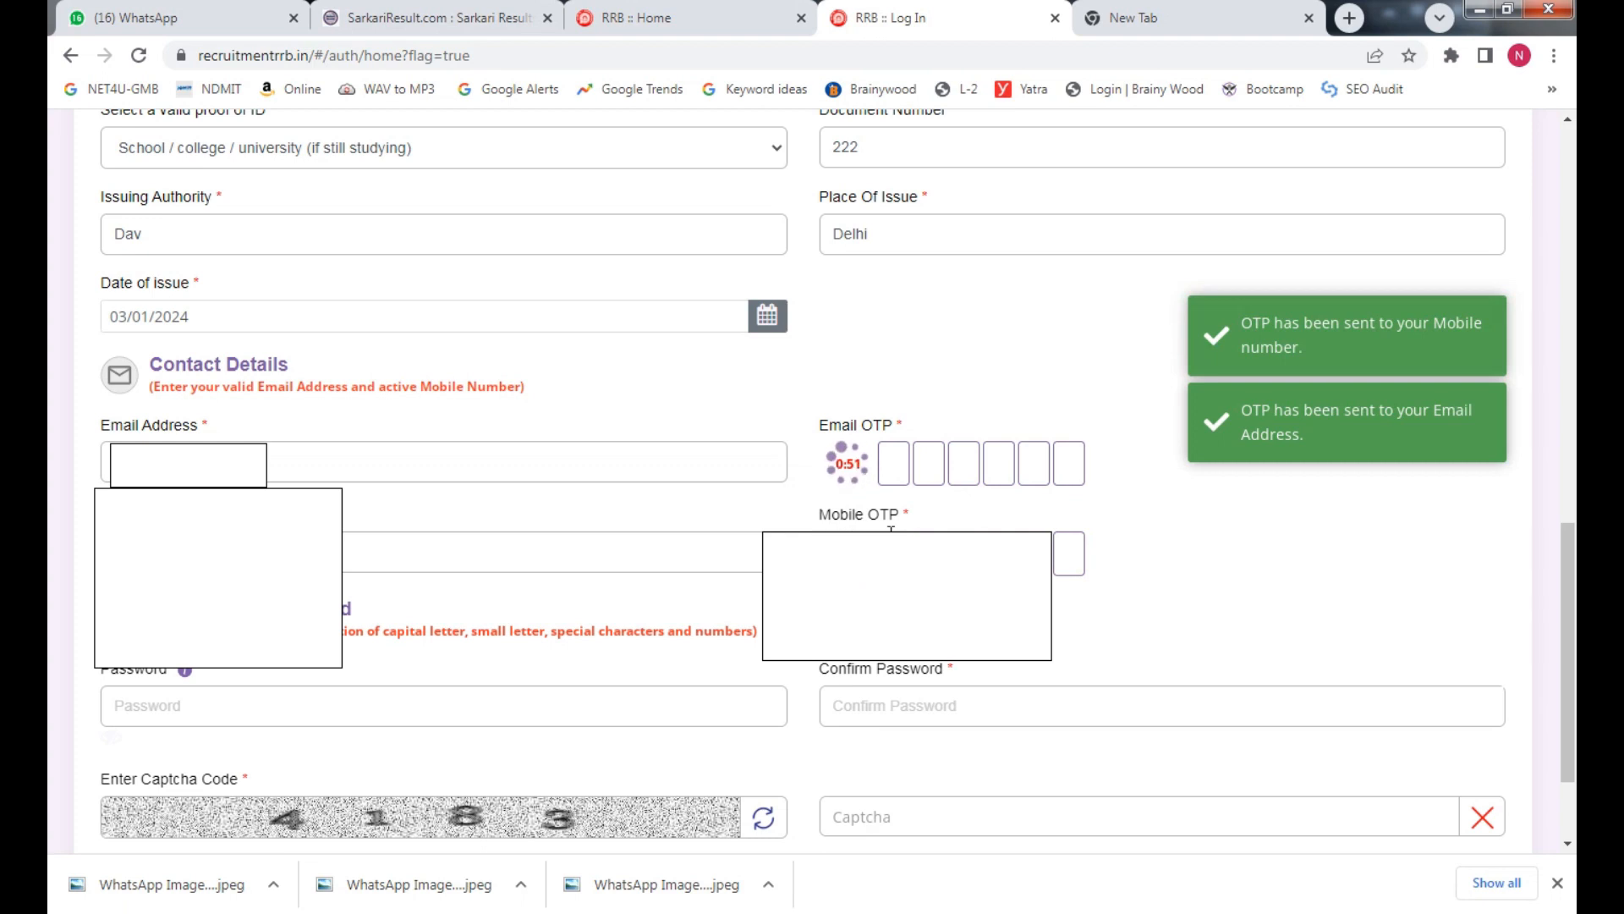
left_click(895, 463)
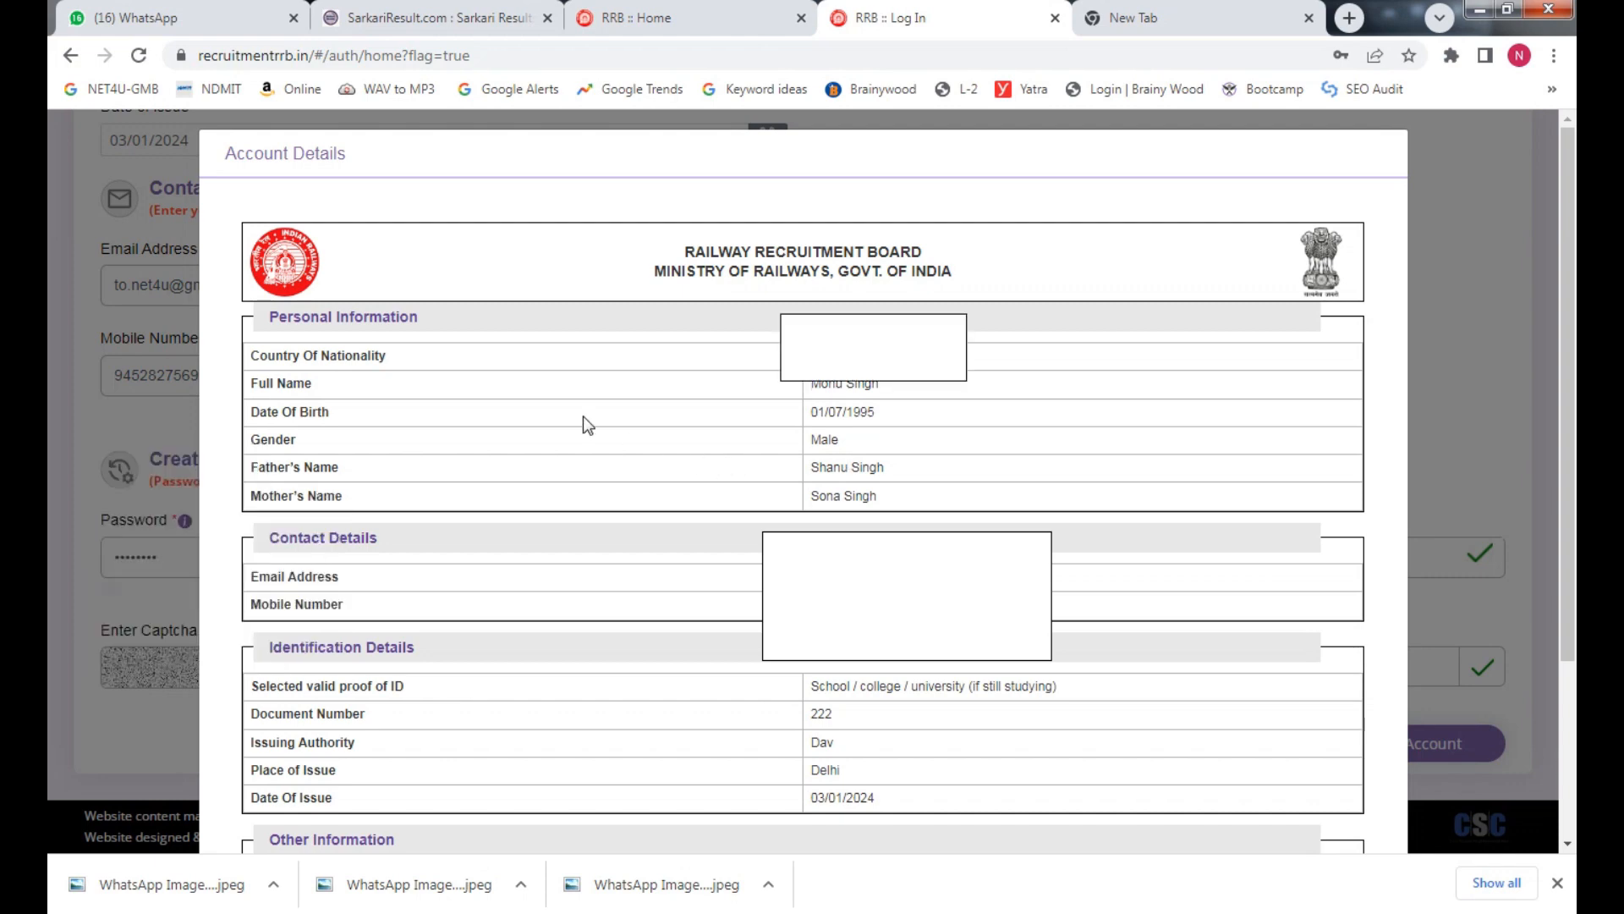
Tick the re-checked declaration, create the account and proceed past the no-changes warning
scroll(575, 406, "down", 3)
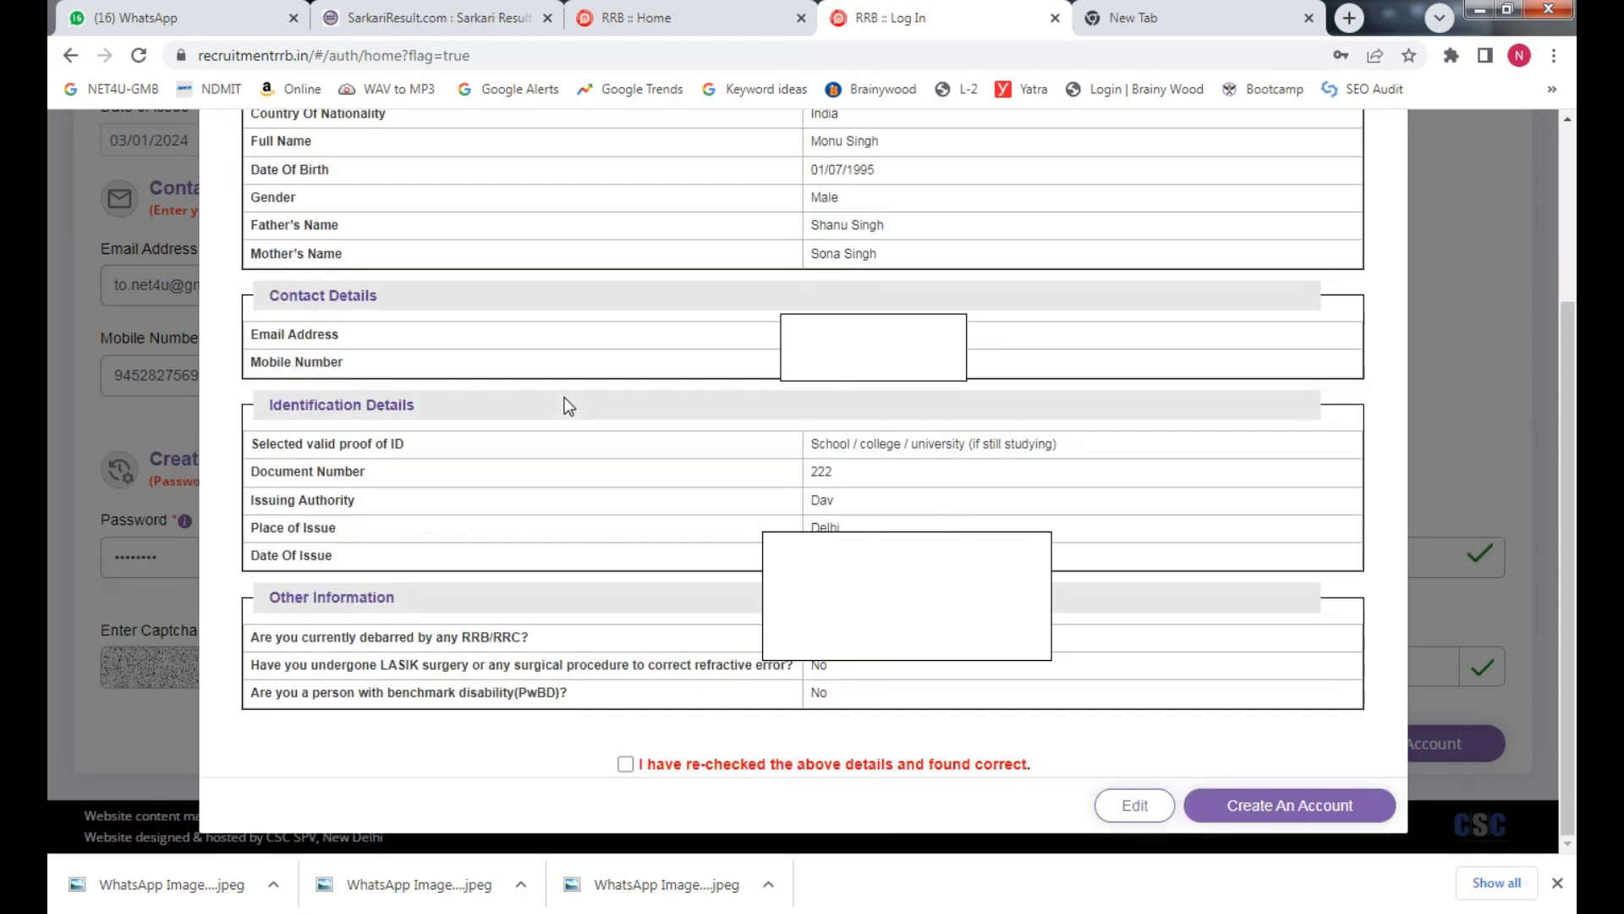
scroll(852, 404, "up", 3)
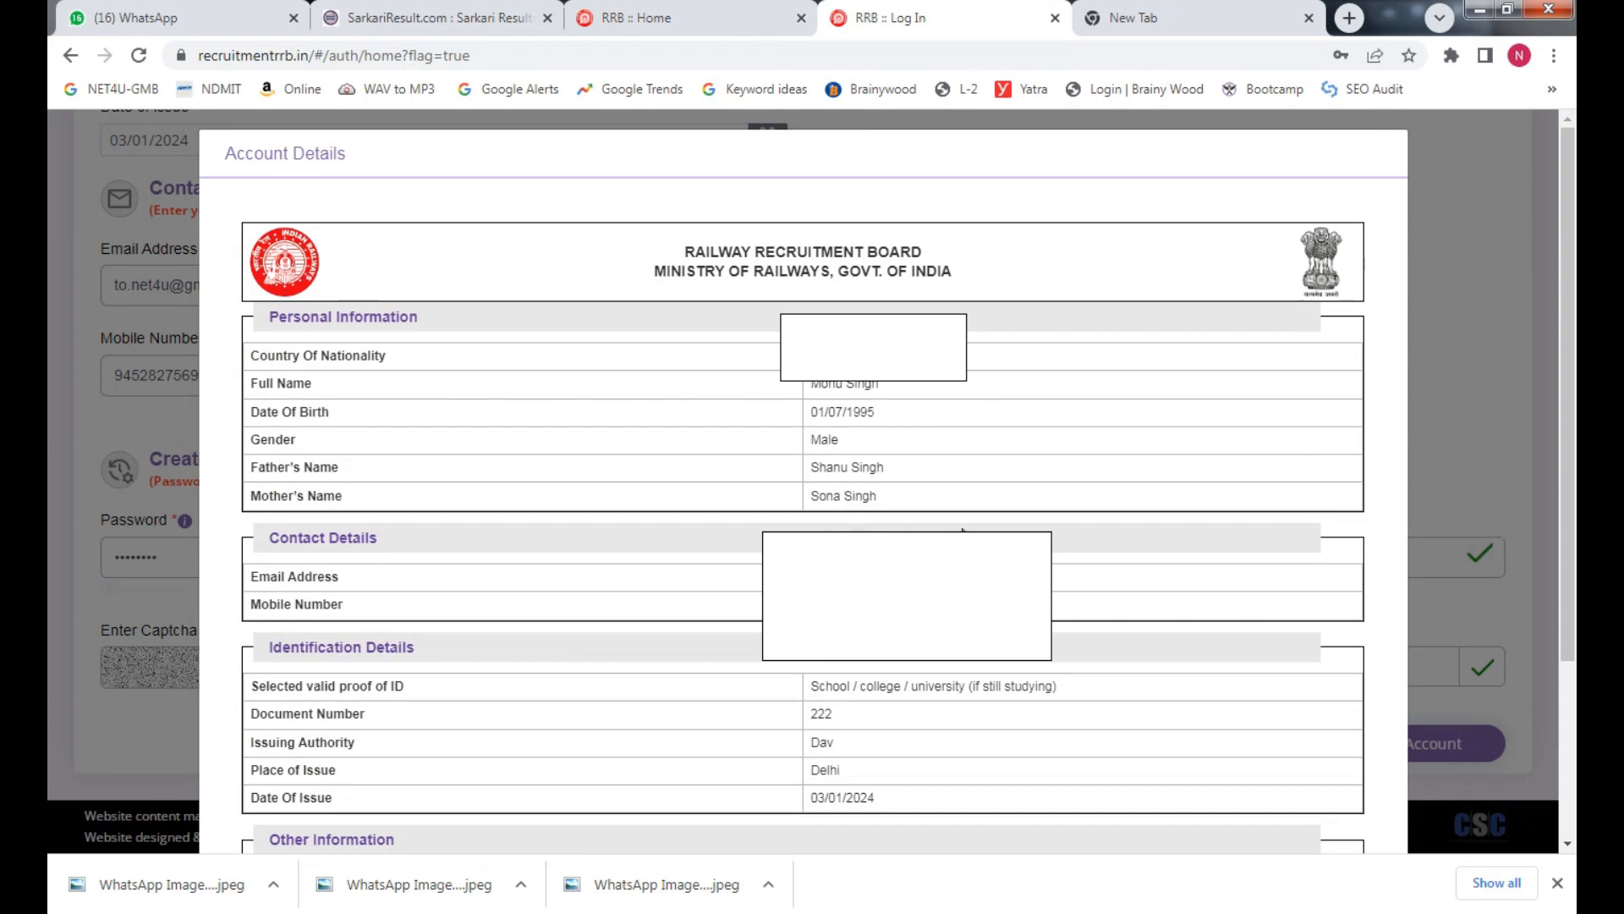
scroll(895, 687, "down", 3)
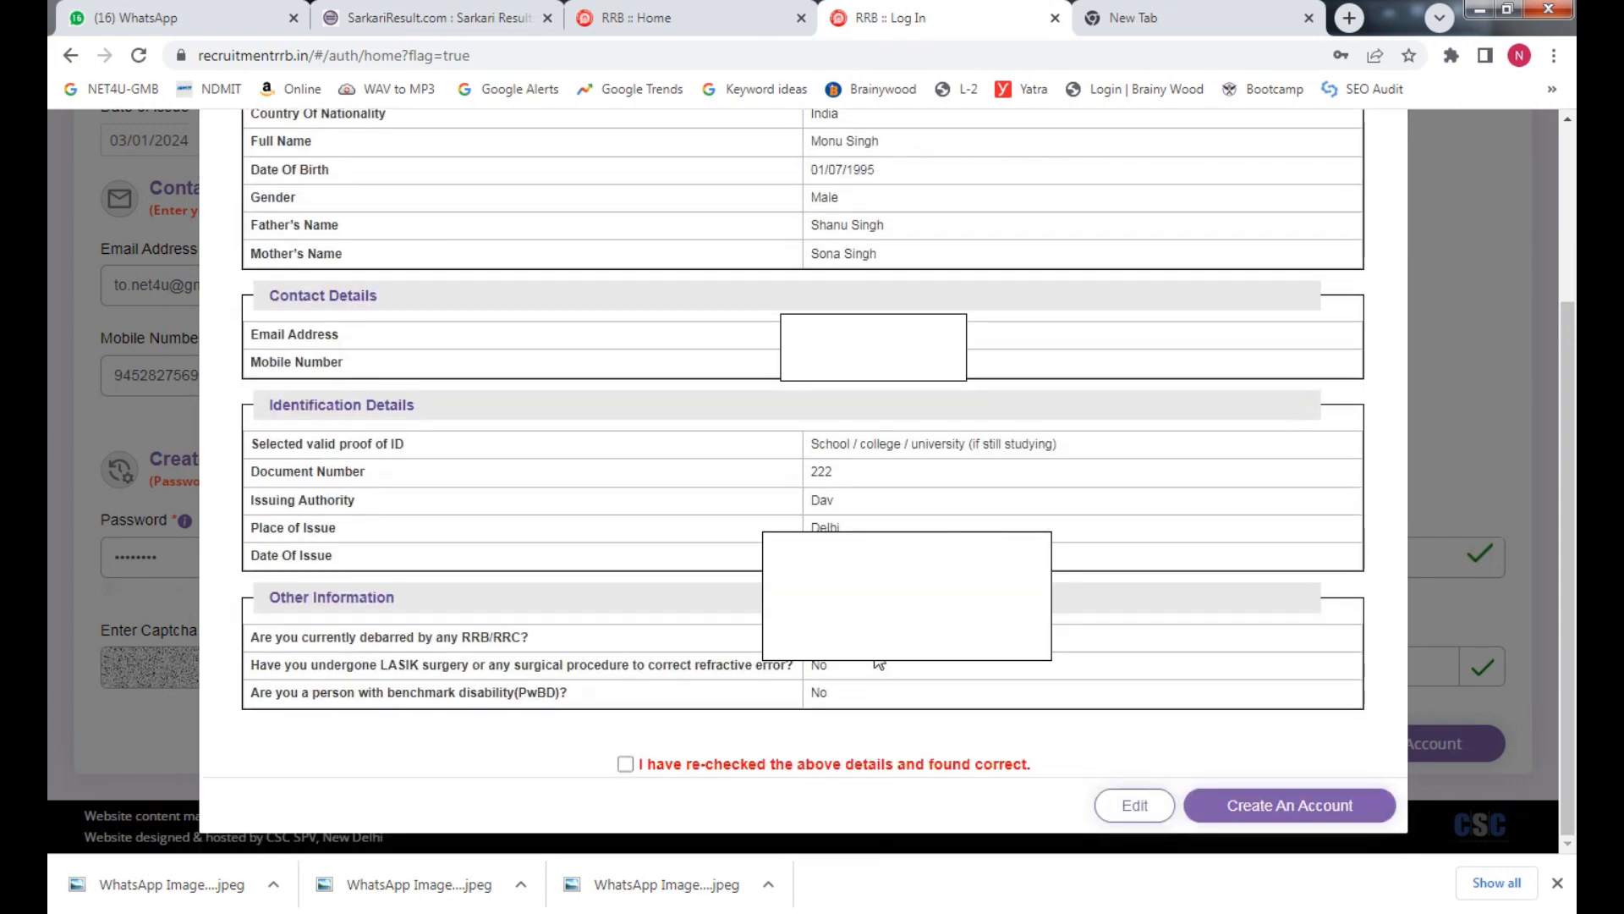
left_click(626, 763)
left_click(1292, 805)
left_click(1292, 806)
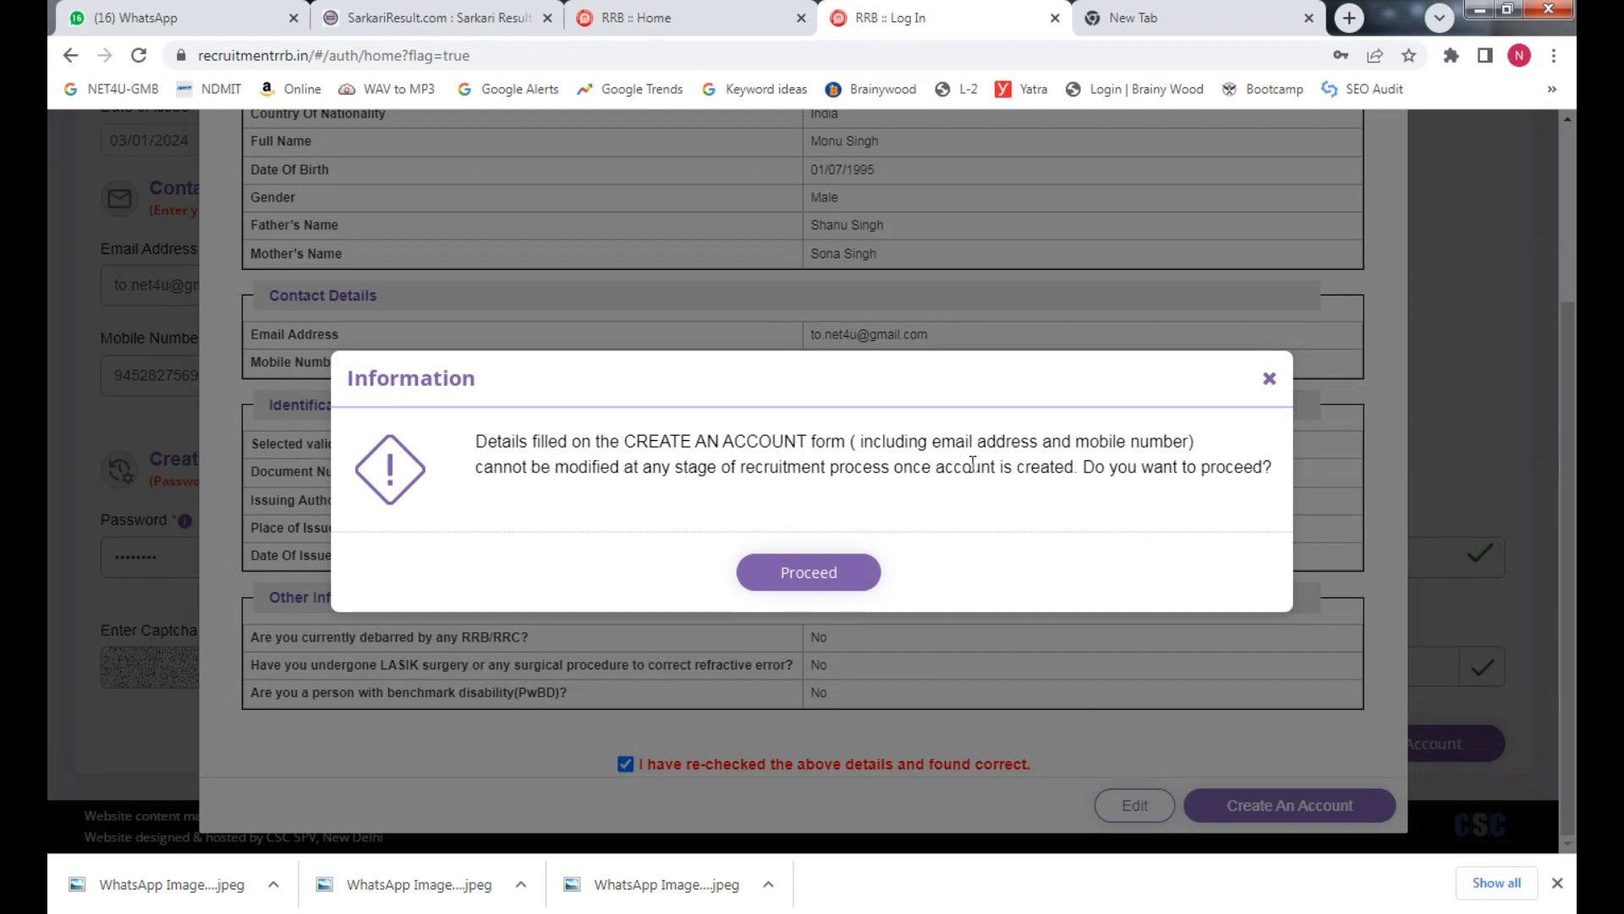
left_click(861, 569)
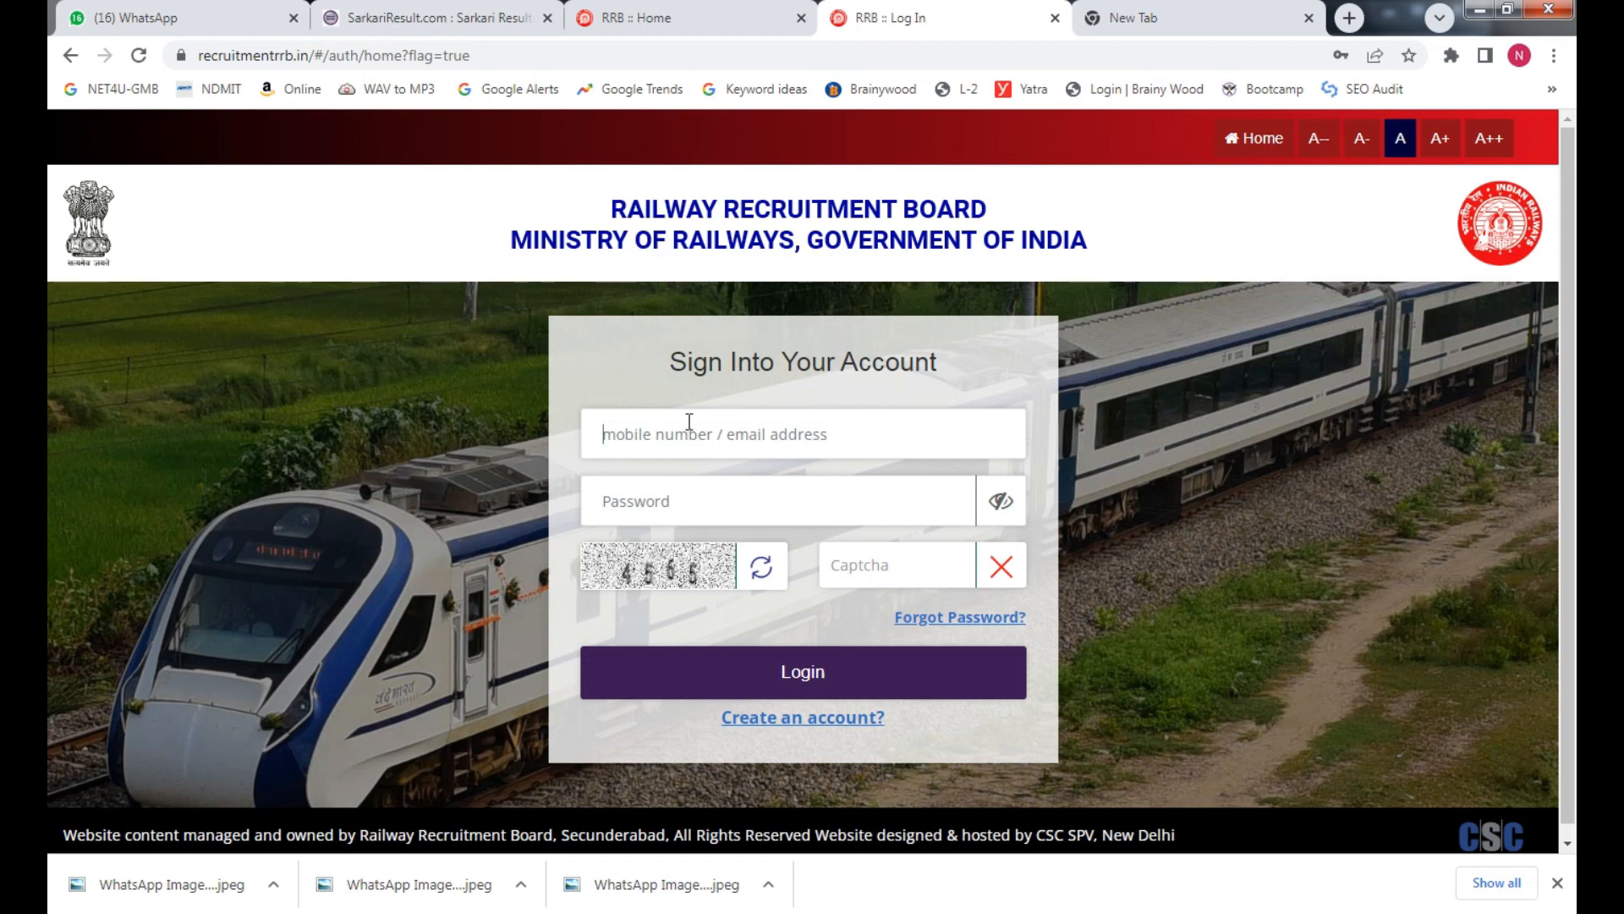
From the portal home page, choose Apply > Already Have An Account?
left_click(715, 3)
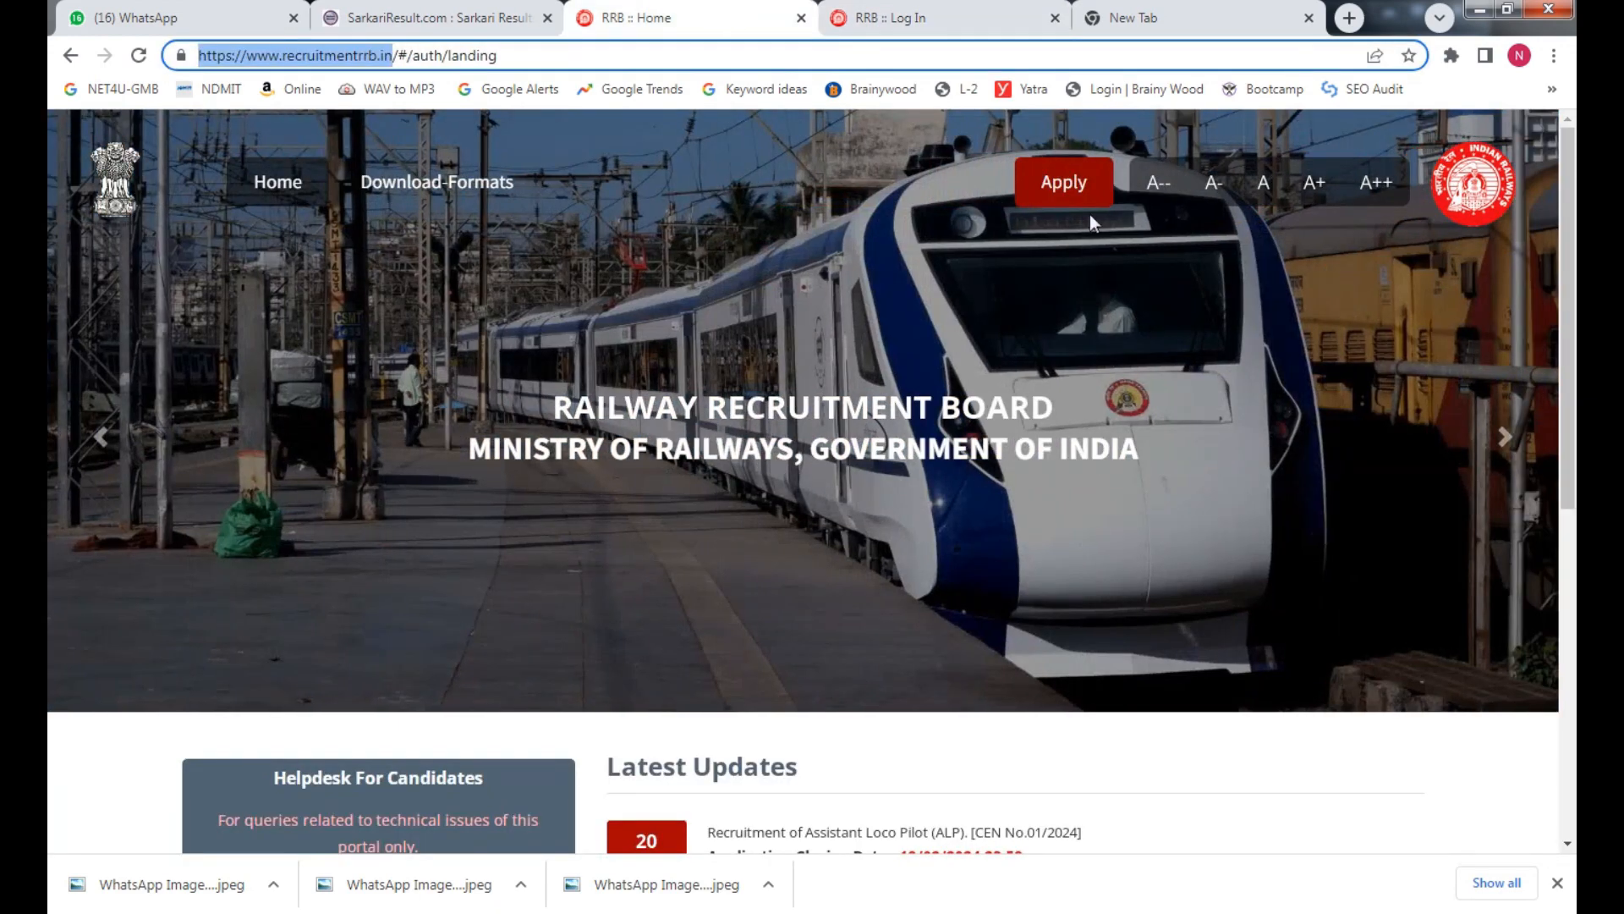
mouse_move(1075, 198)
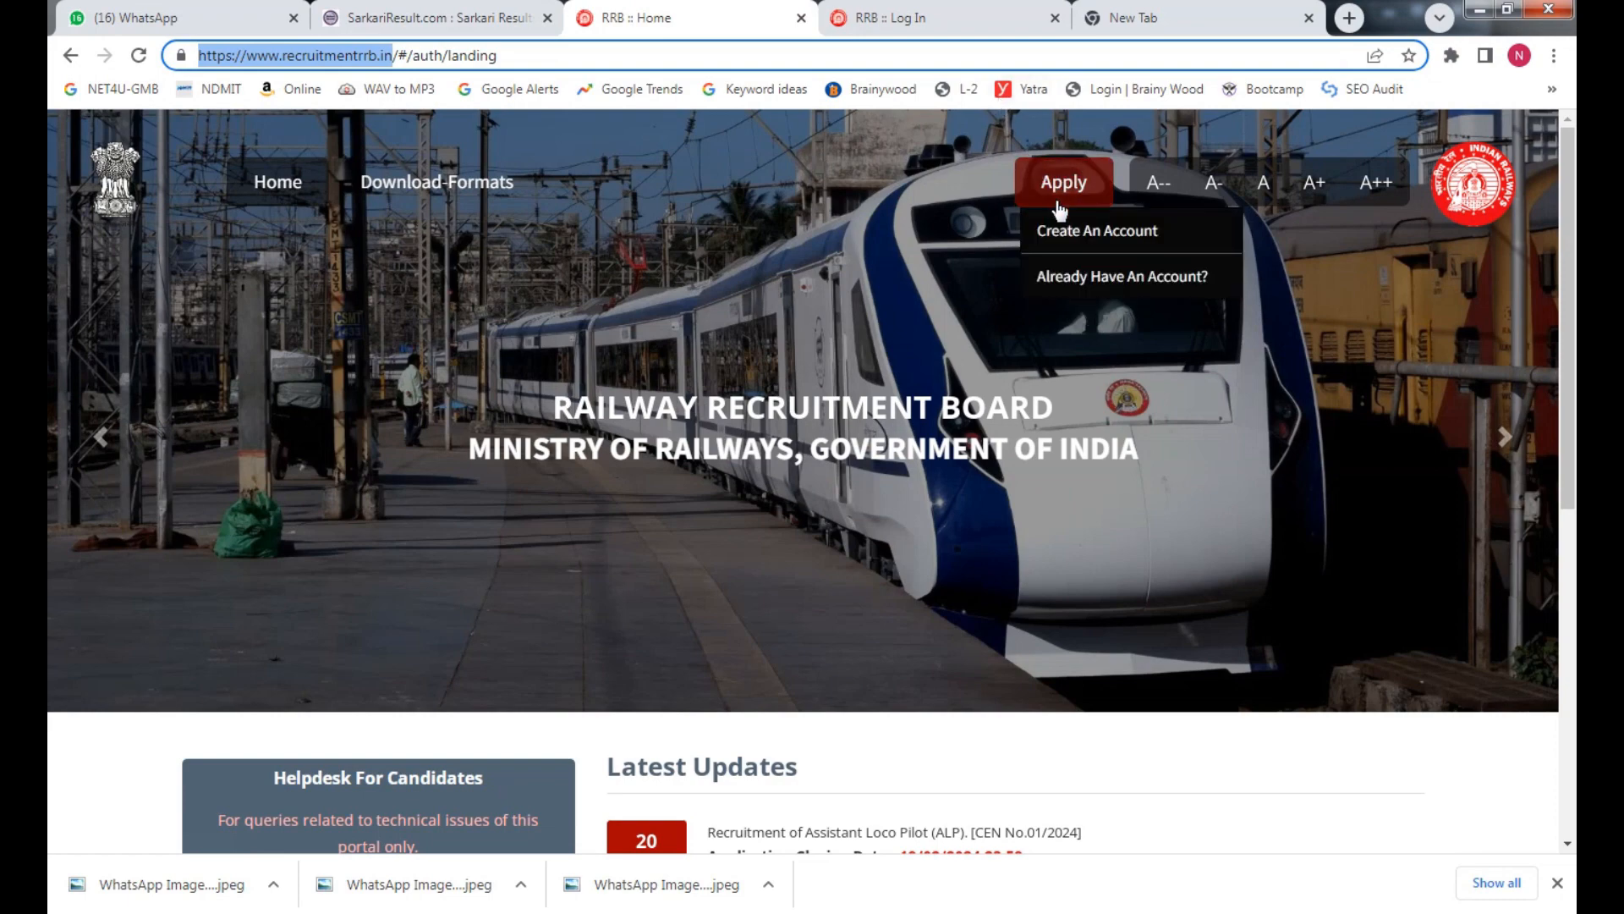
left_click(936, 27)
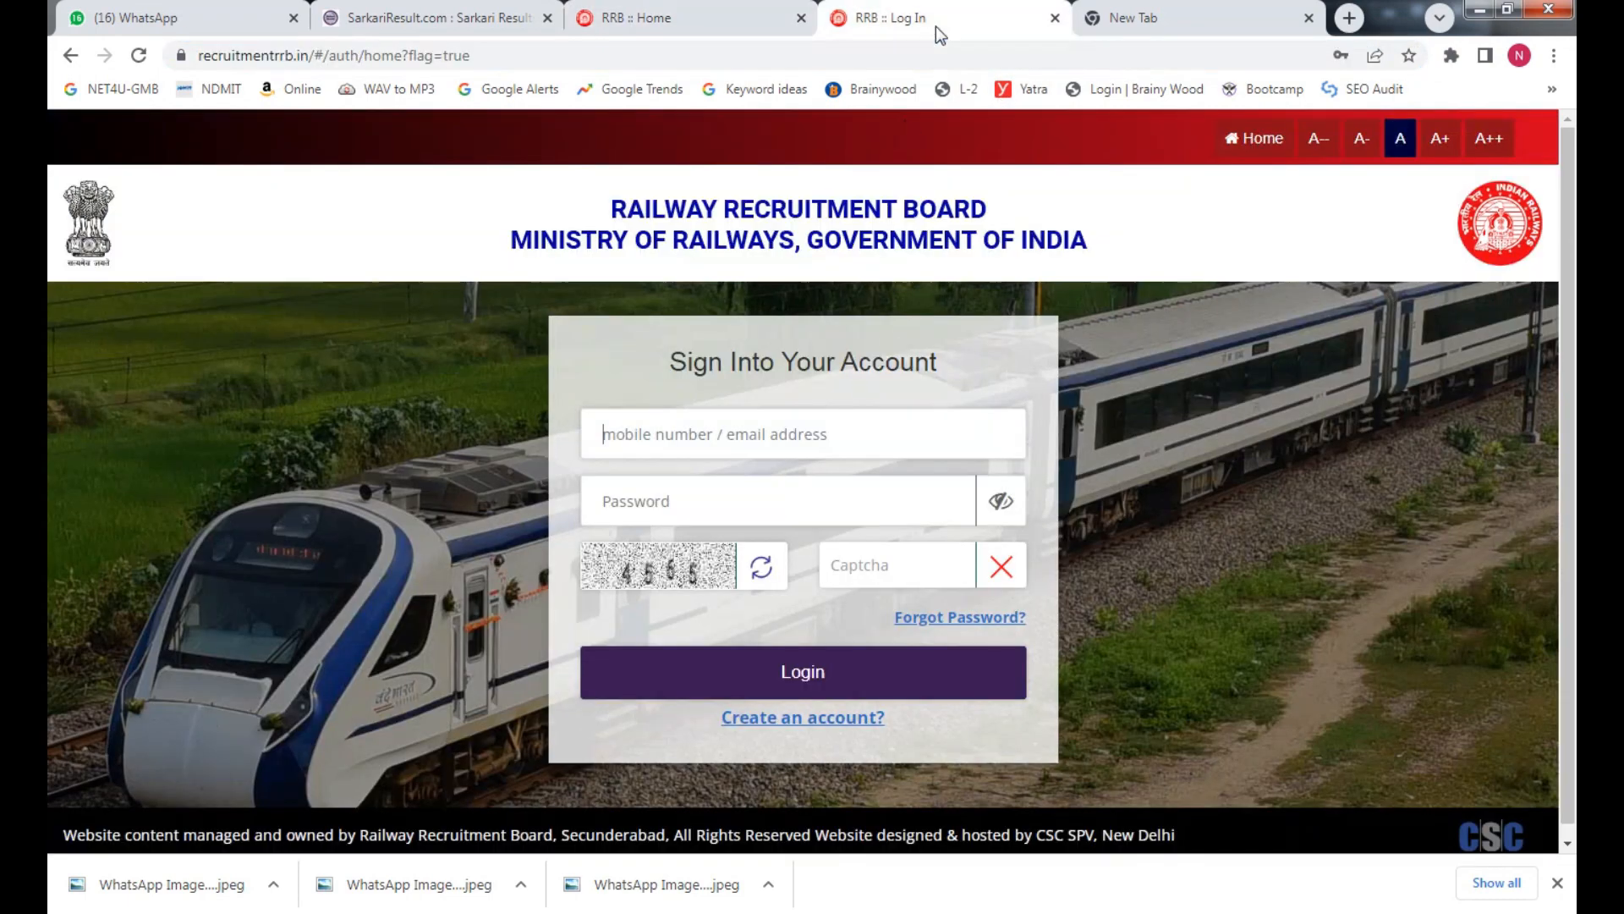
left_click(761, 17)
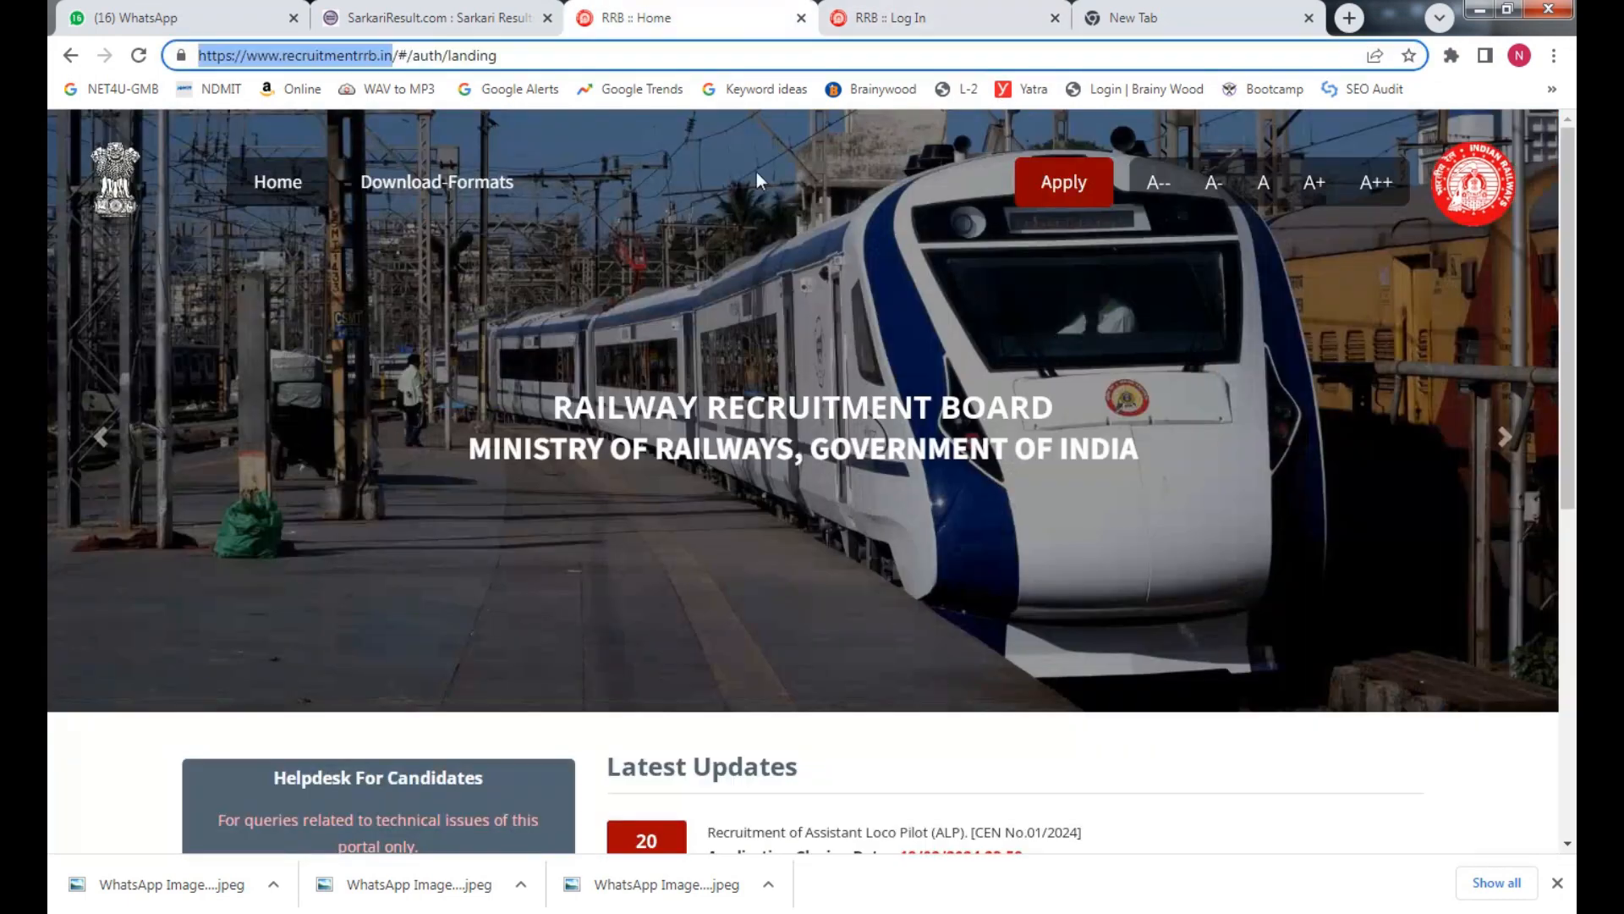
left_click(948, 12)
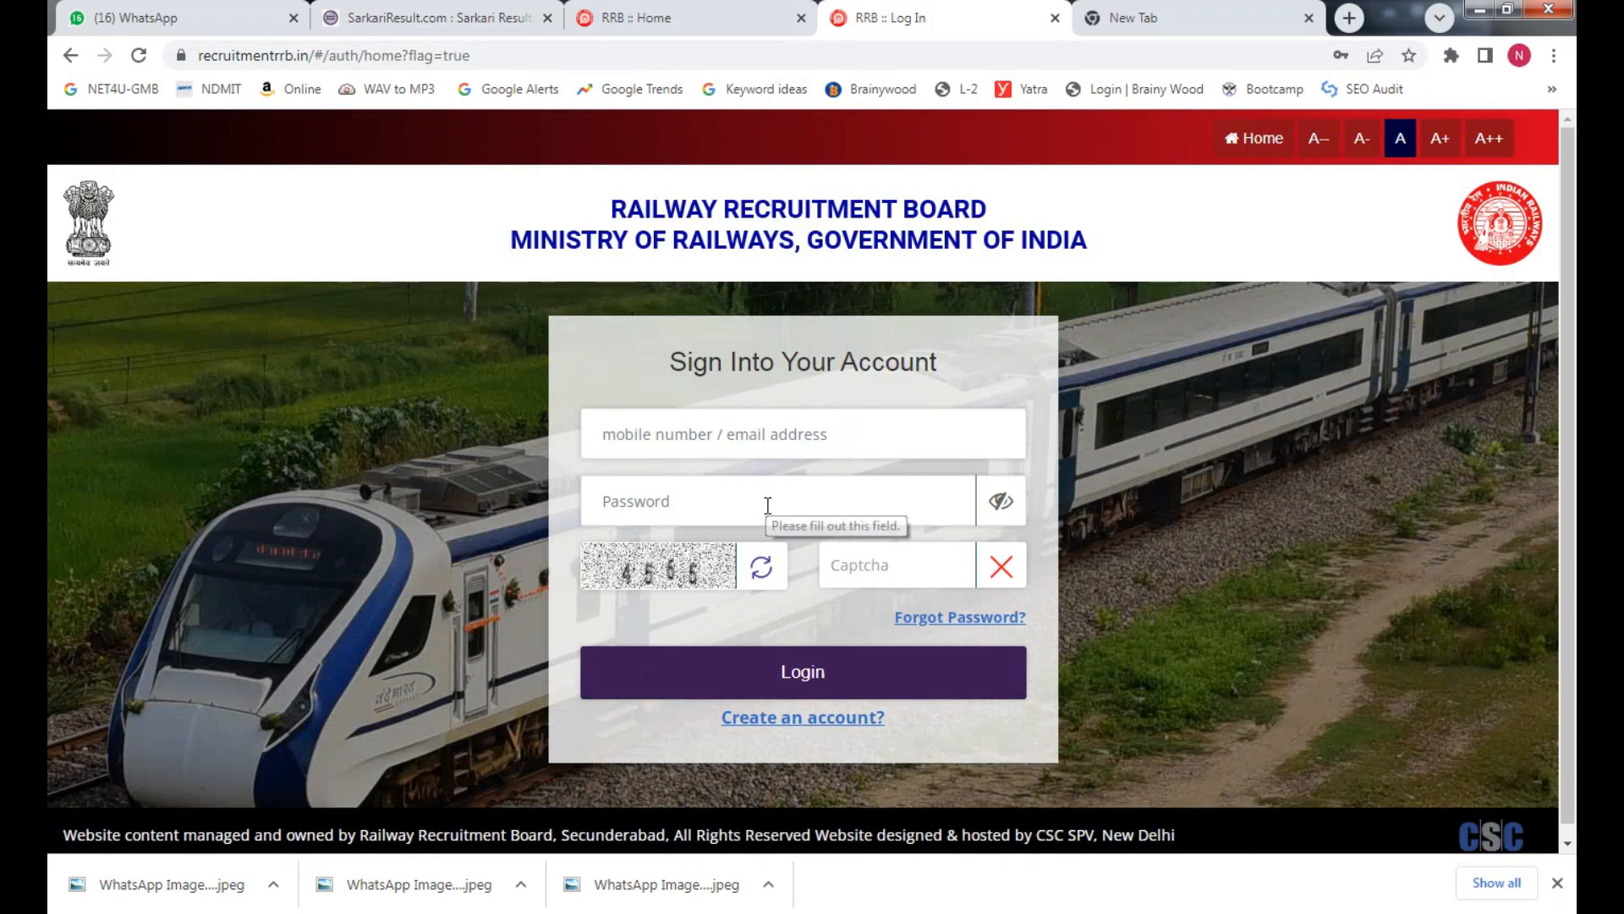
left_click(663, 12)
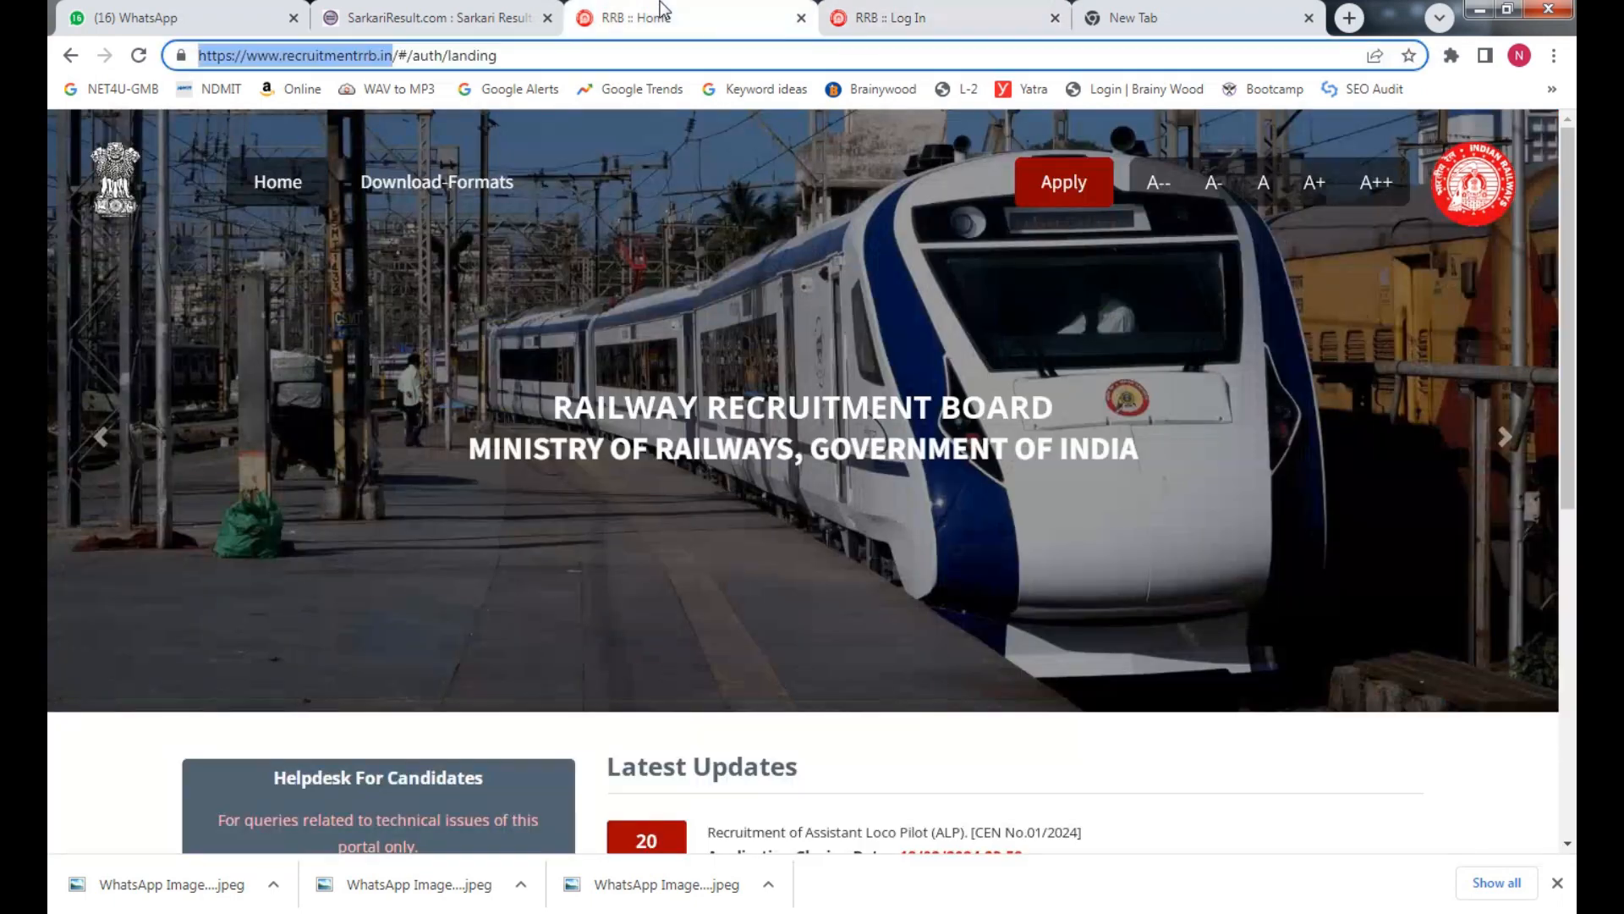
left_click(1066, 165)
left_click(1115, 273)
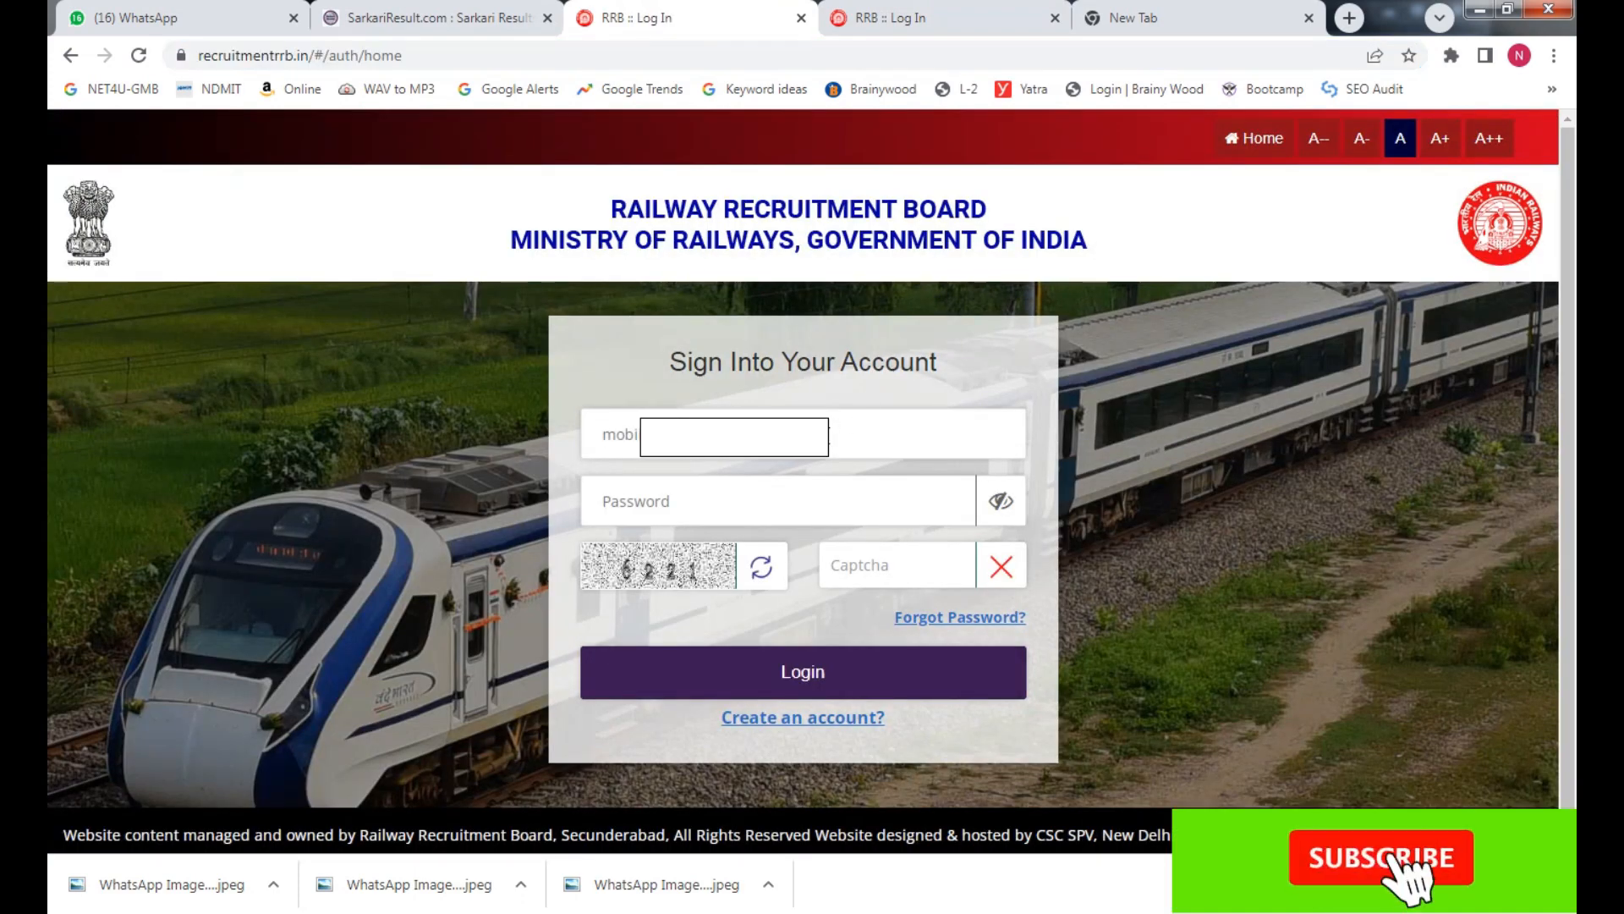
Log in with the account e-mail, password and captcha
type("to.ne")
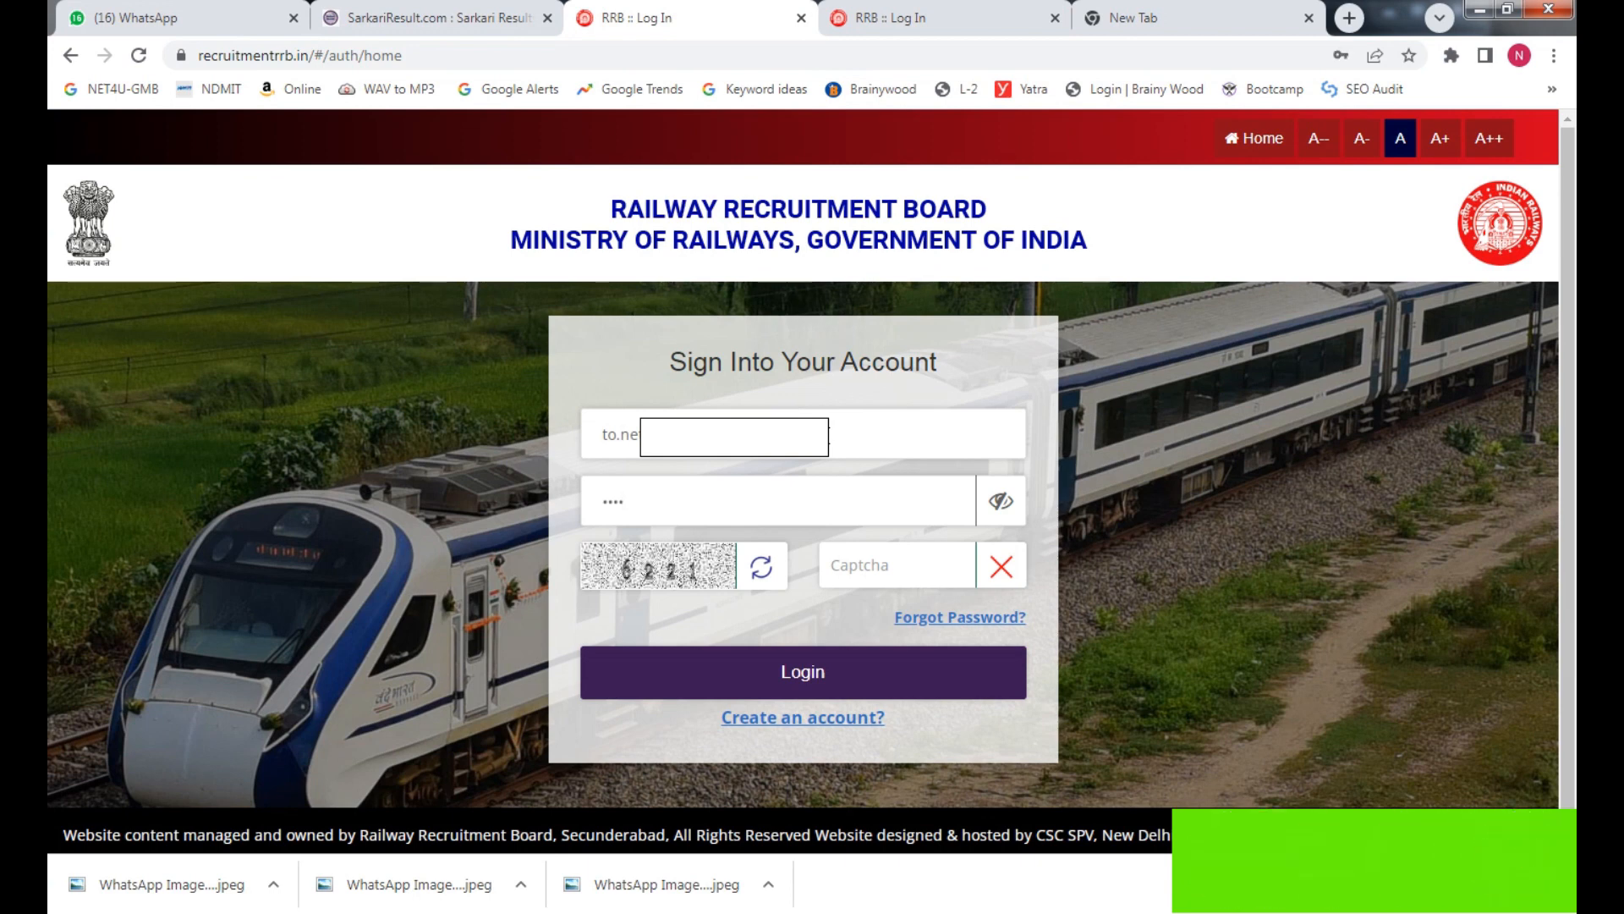
type("•••••")
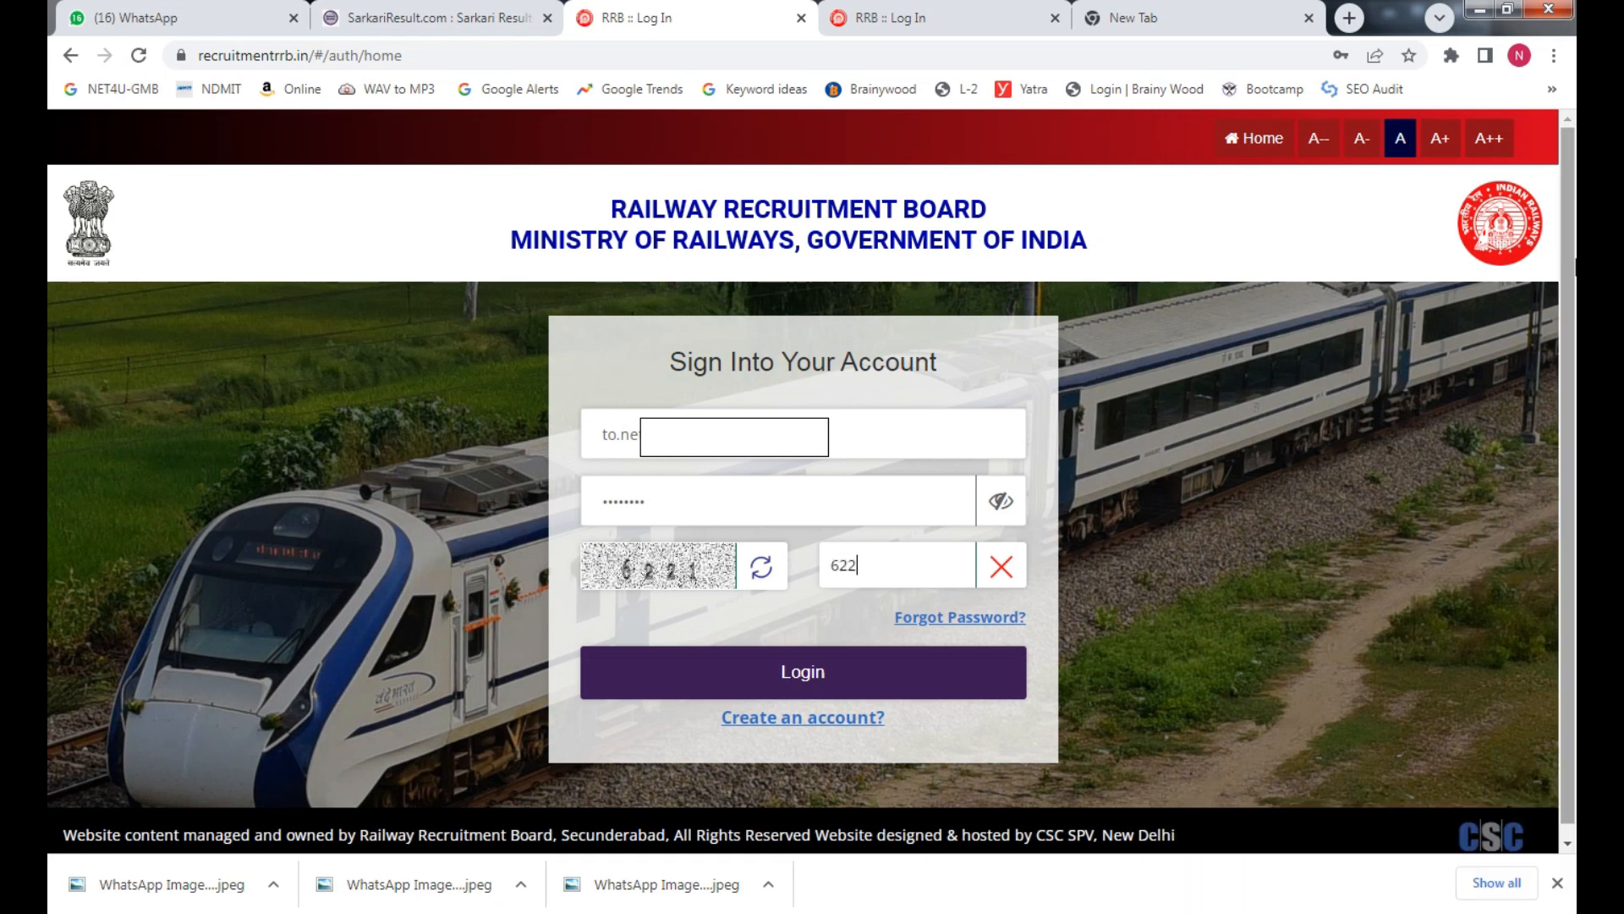
left_click(799, 660)
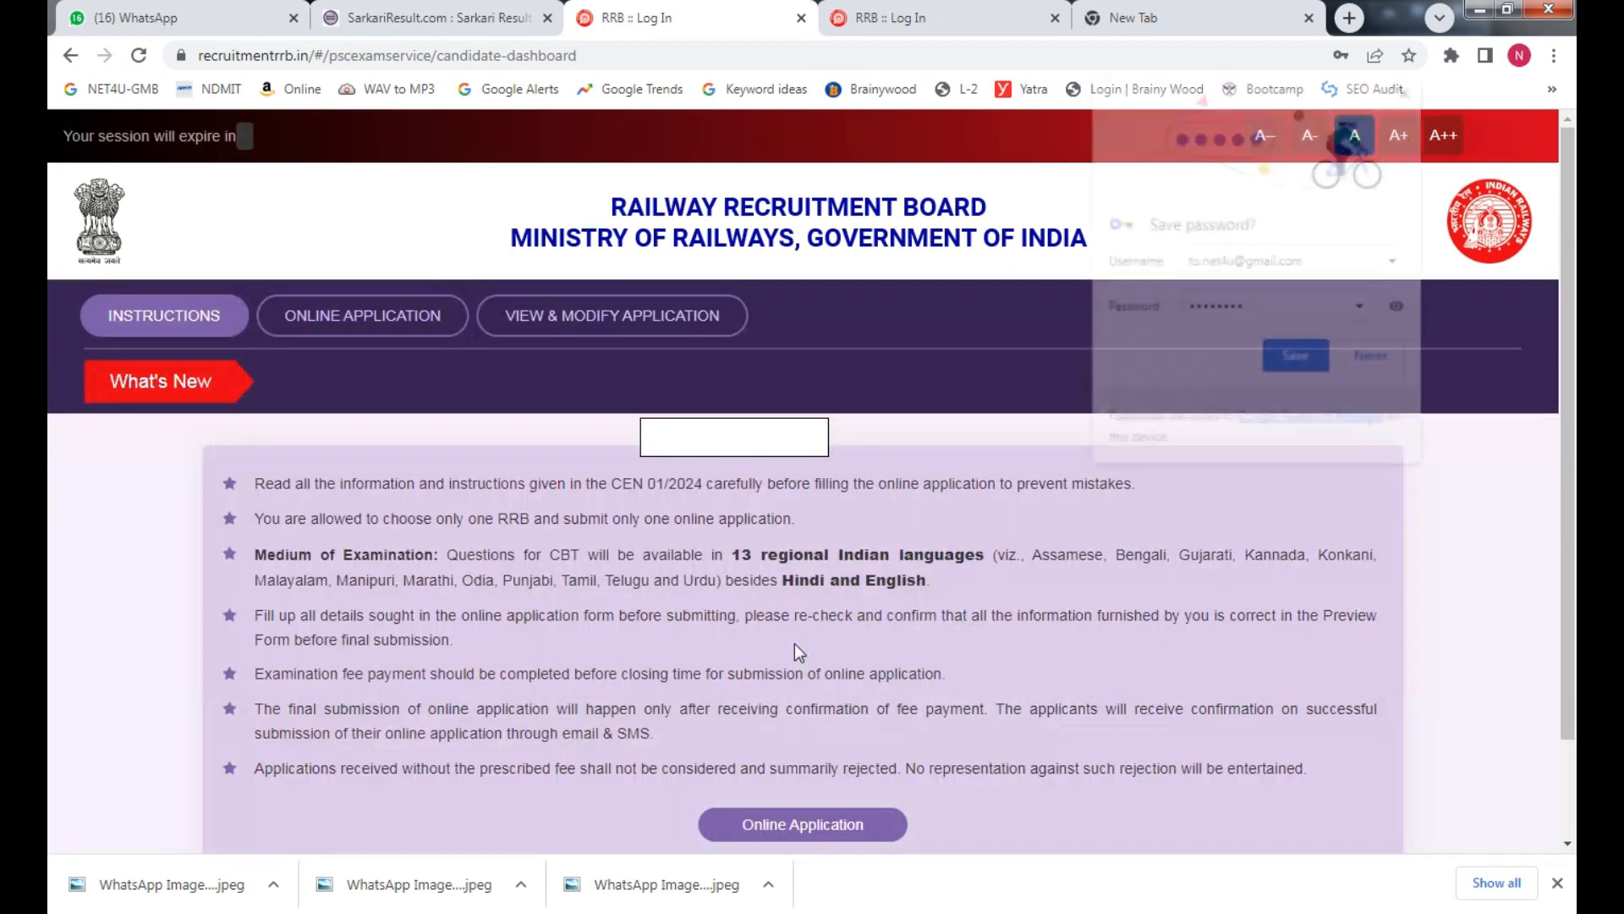
Decline Chrome's password save and start the CEN 01/2024 Online Application
left_click(1393, 357)
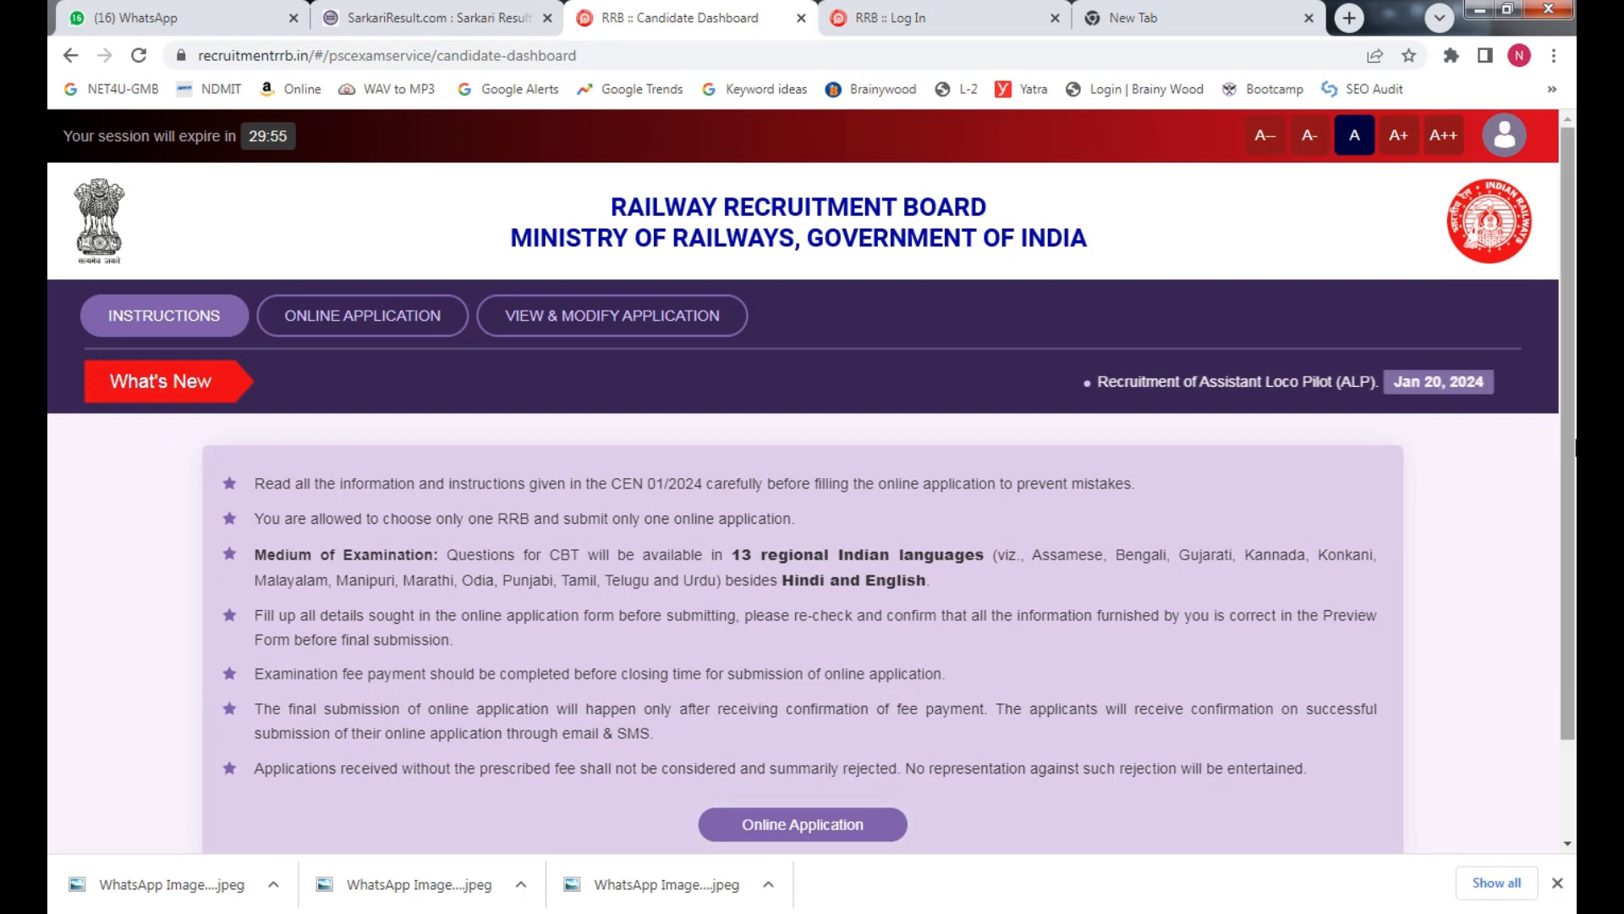
scroll(1009, 622, "down", 2)
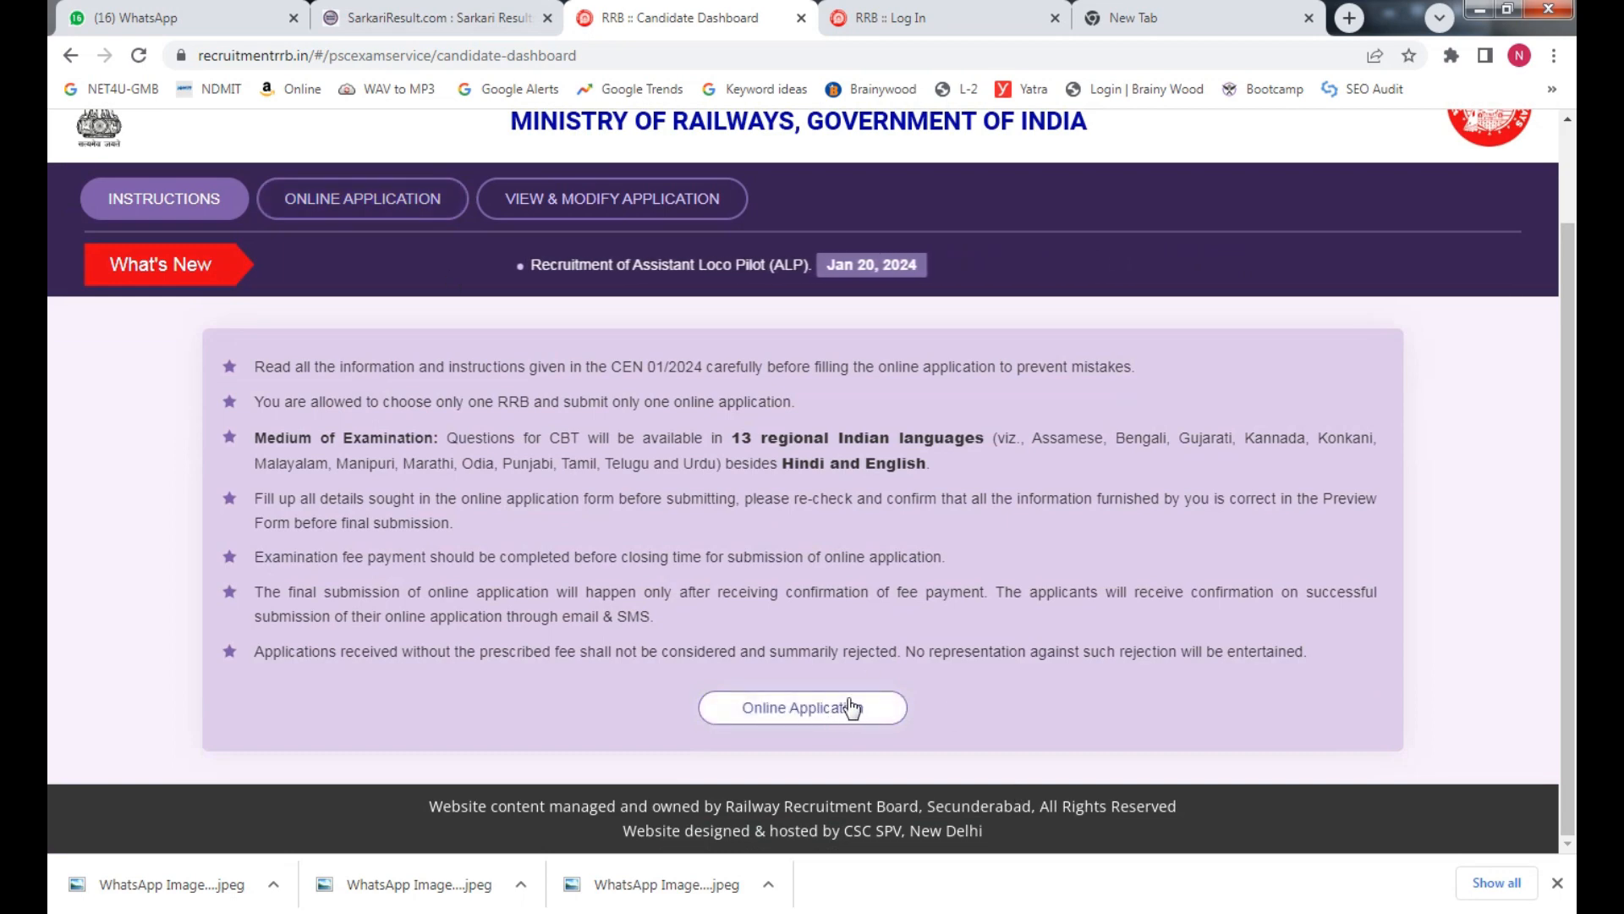
left_click(778, 707)
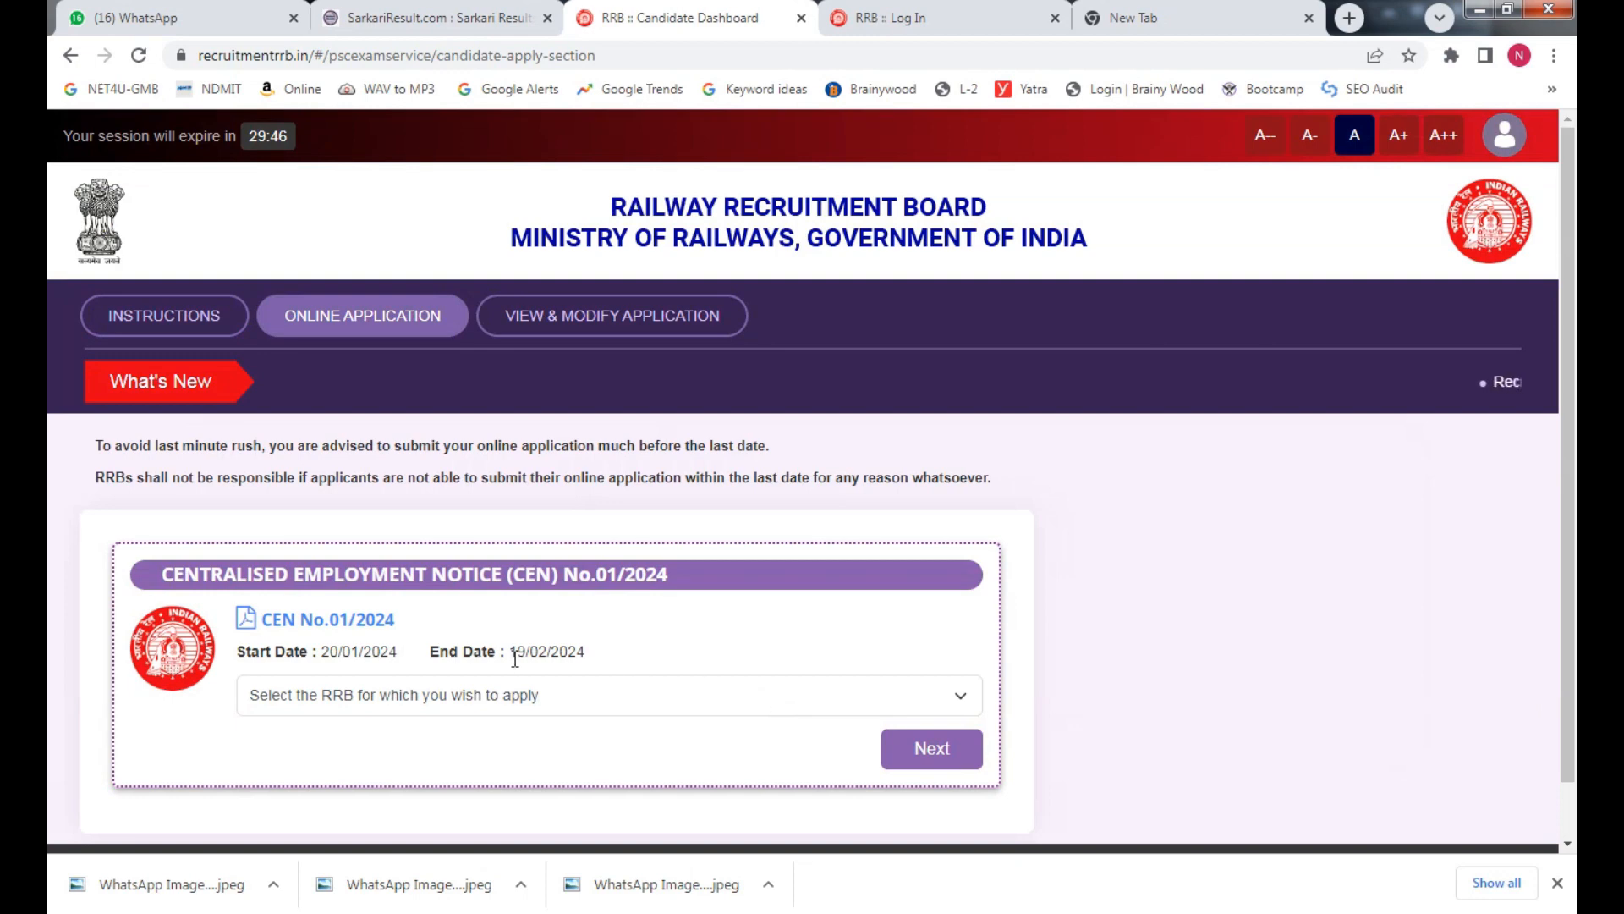
Select Patna as the RRB to apply to
left_click(377, 694)
left_click(378, 694)
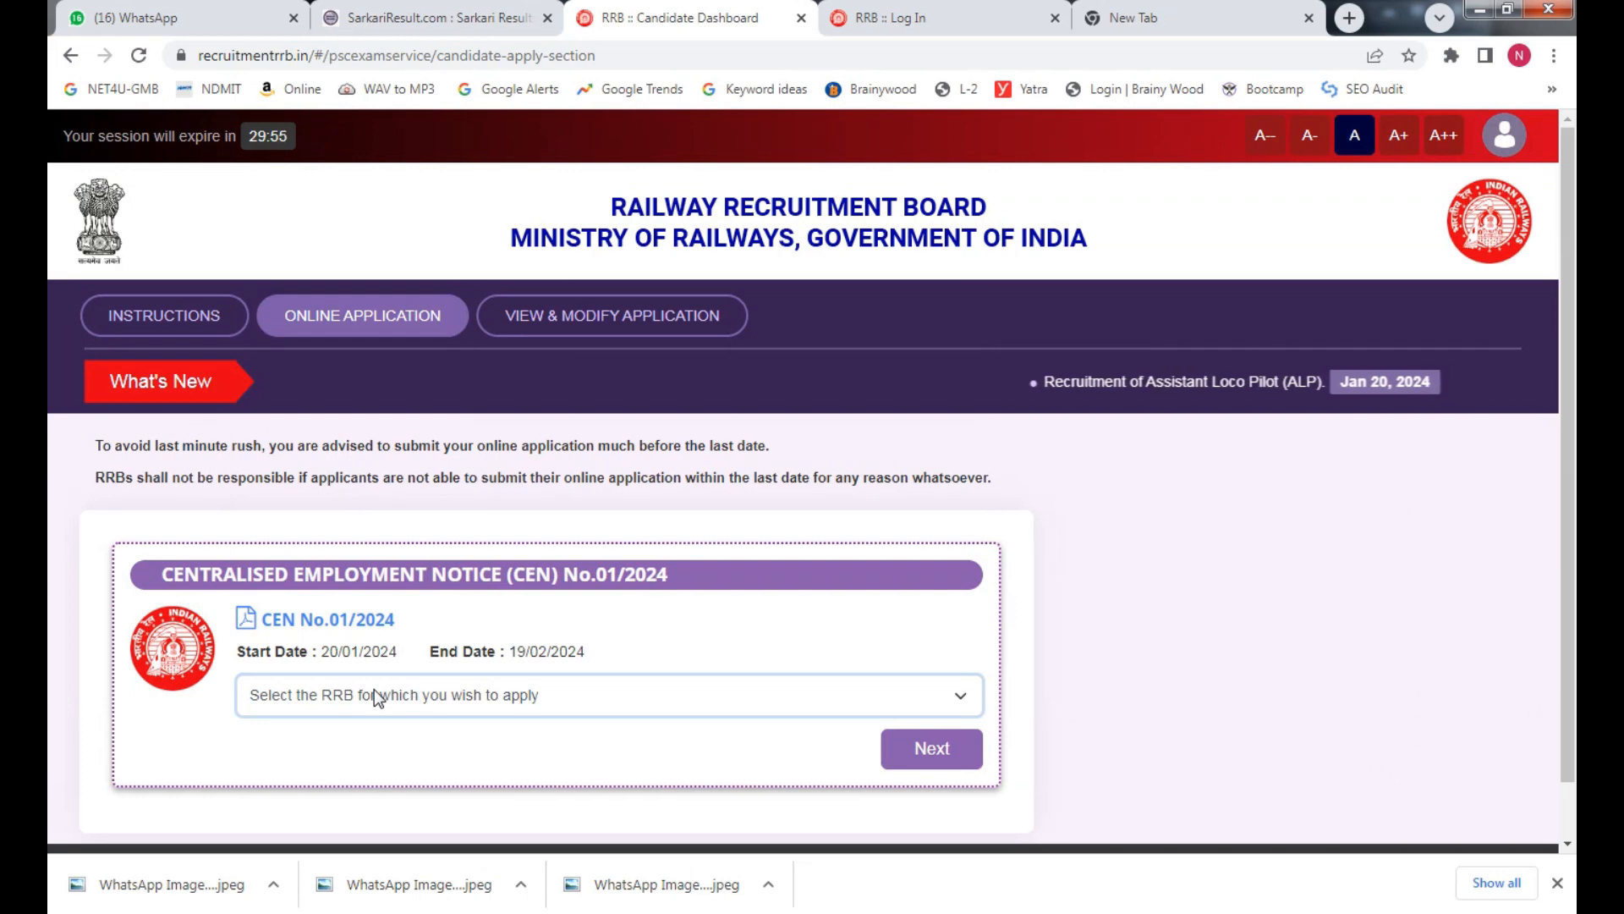
left_click(378, 695)
left_click(375, 691)
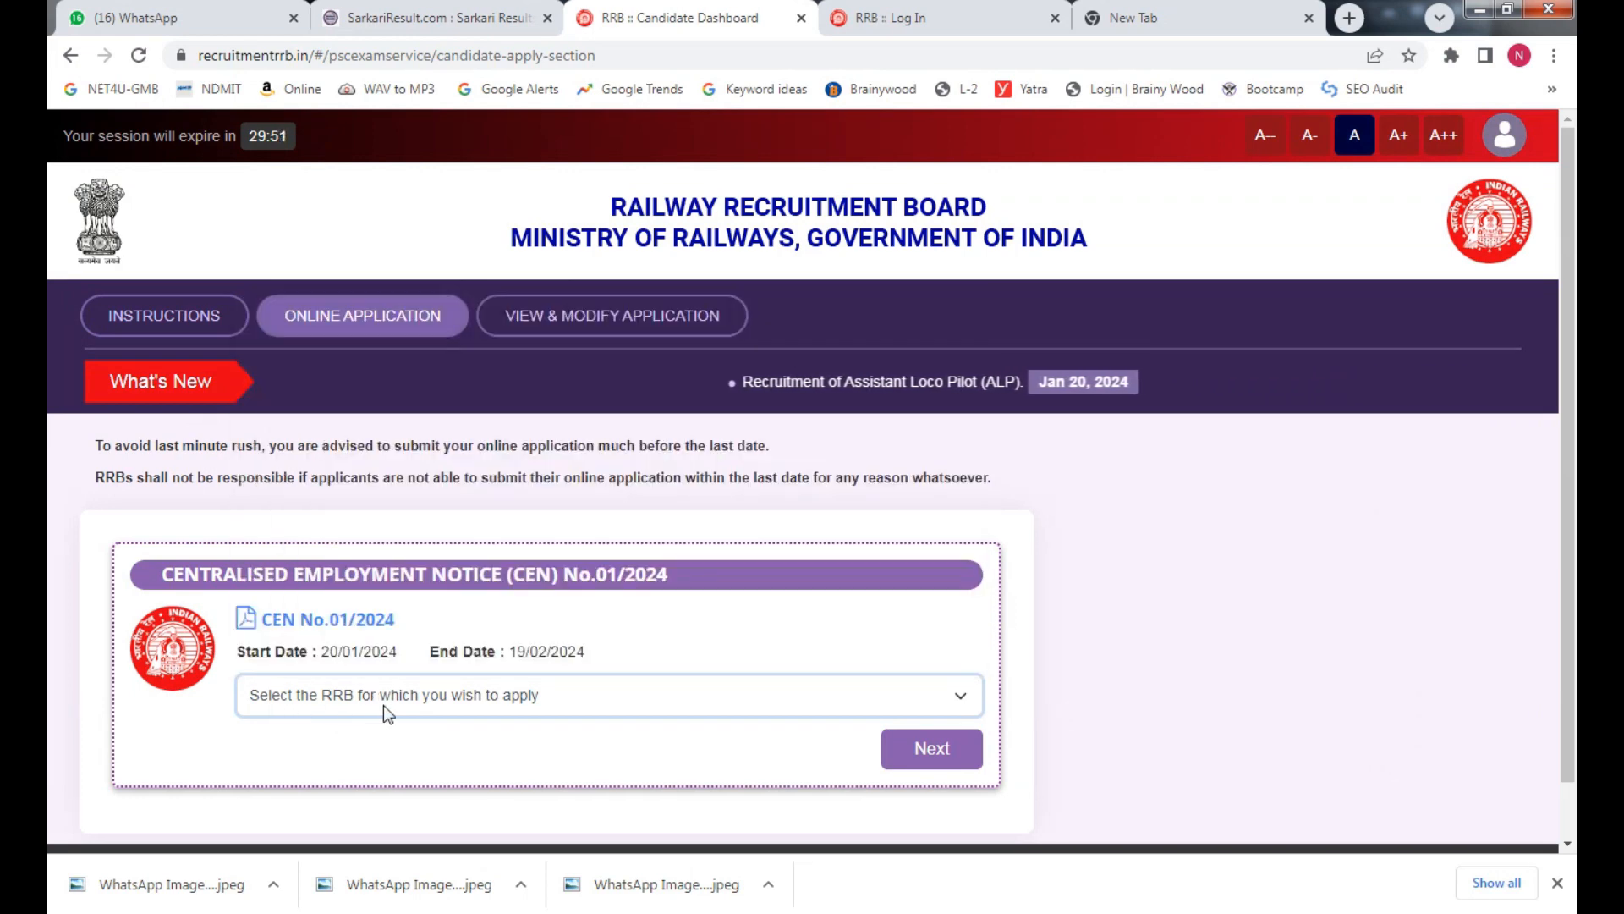
left_click(524, 710)
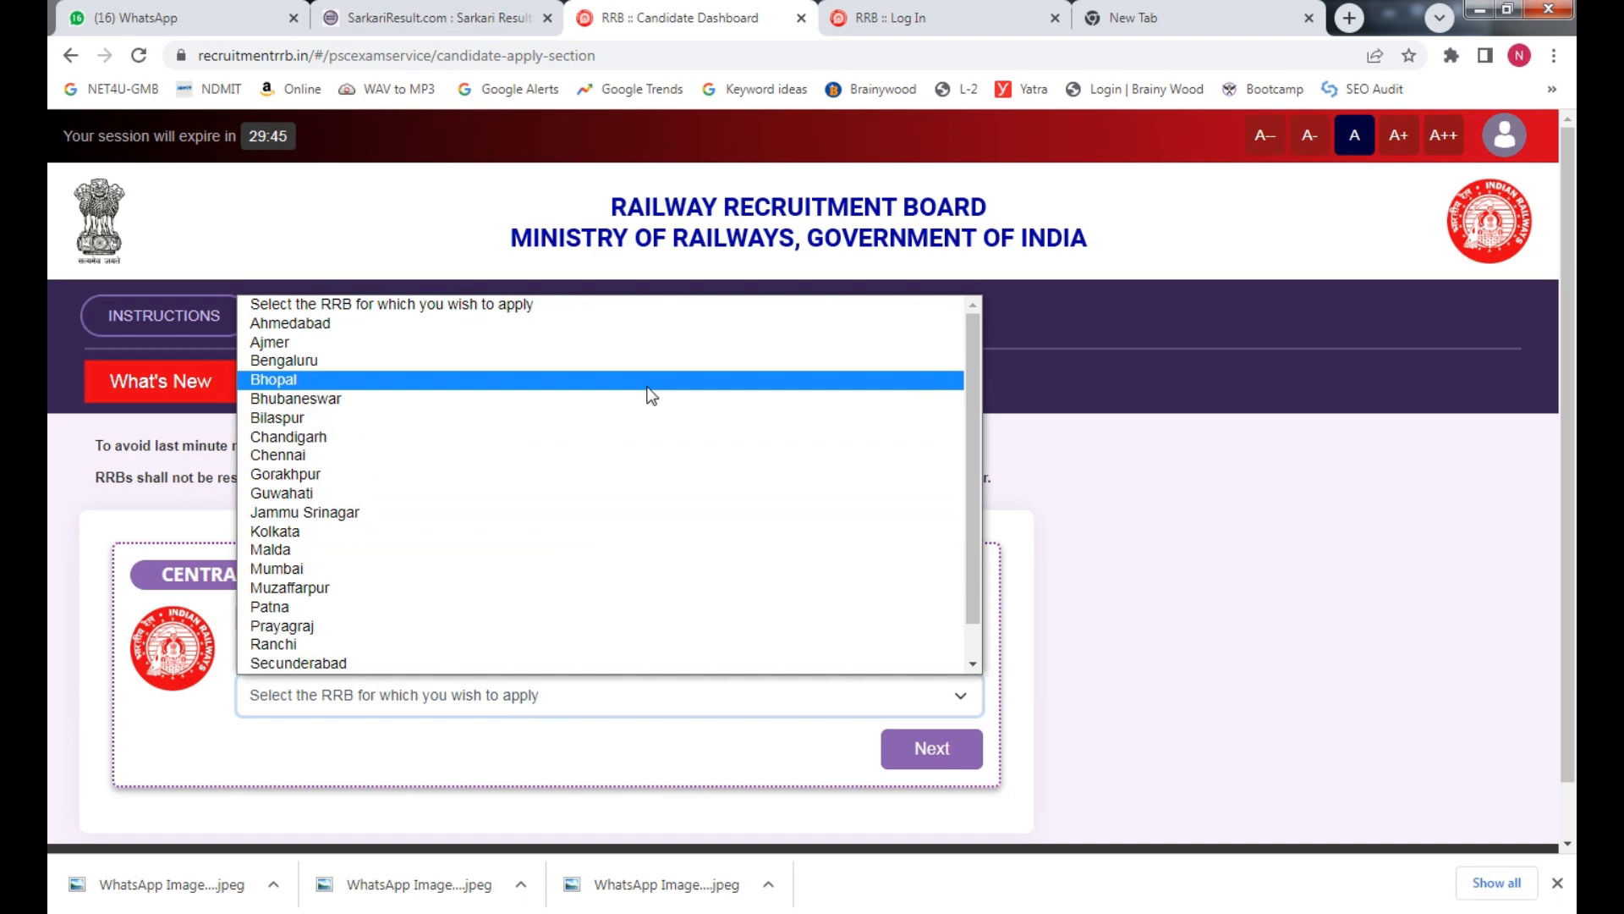
key("Down")
key("Down")
key("Down")
key("Down")
key("Down")
key("Down")
key("Down")
key("Down")
key("Down")
key("Down")
key("Down")
key("Down")
key("Down")
key("Down")
key("Down")
key("Down")
key("Down")
key("Down")
key("Down")
key("Down")
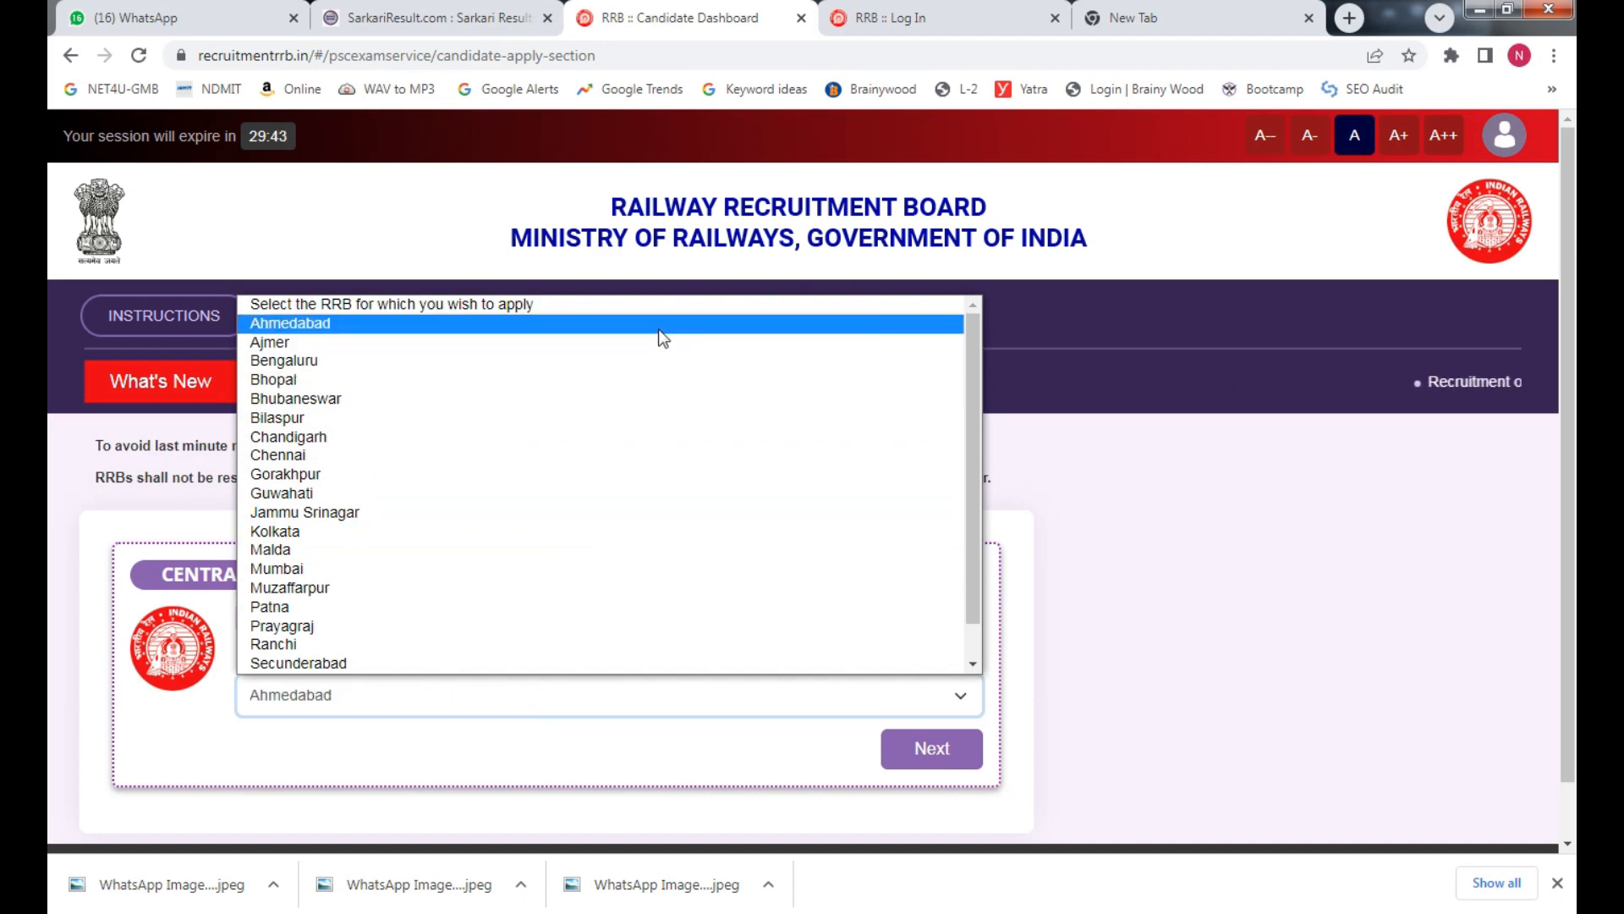
key("Up")
key("Up")
key("Up")
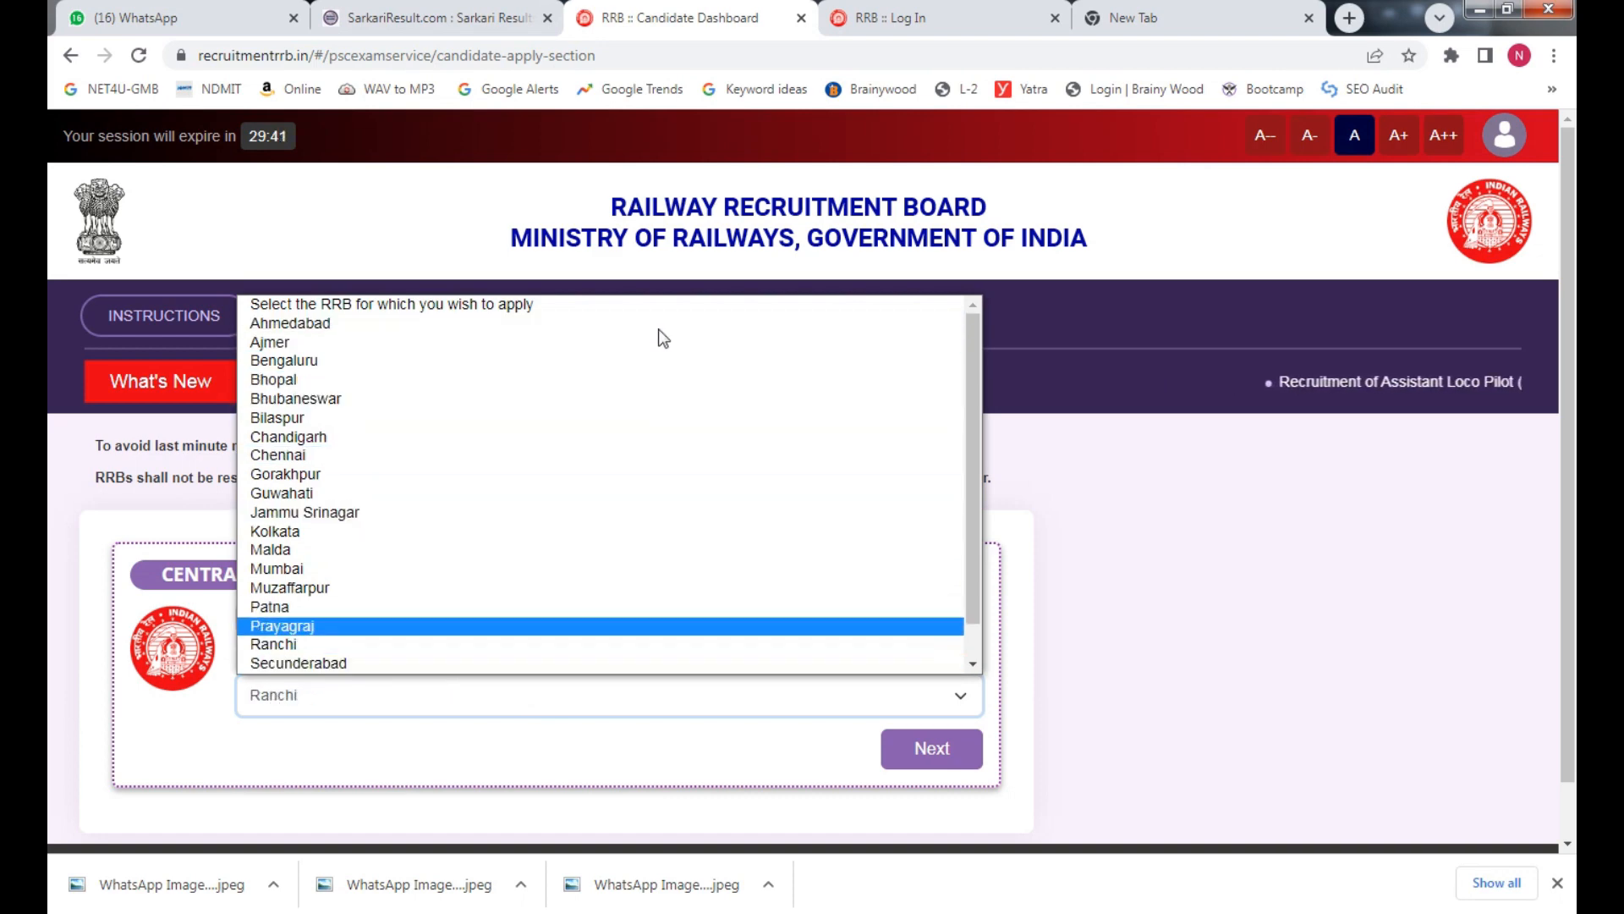
key("Return")
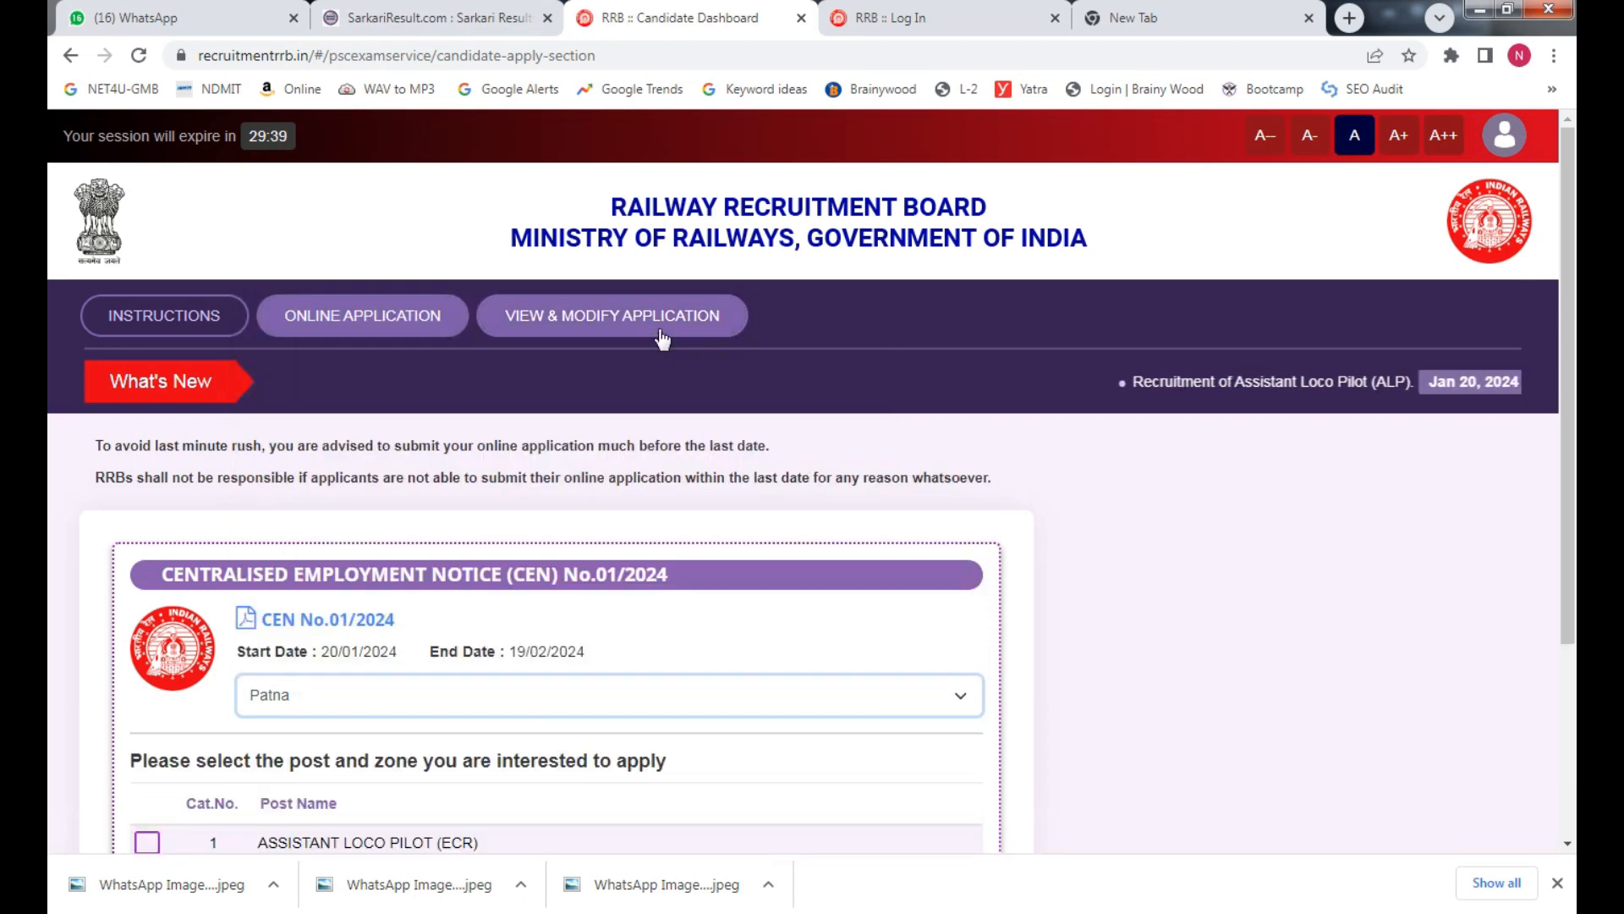
Choose ASSISTANT LOCO PILOT (ECR), accept the zone agreement and continue to personal details
scroll(1569, 575, "down", 3)
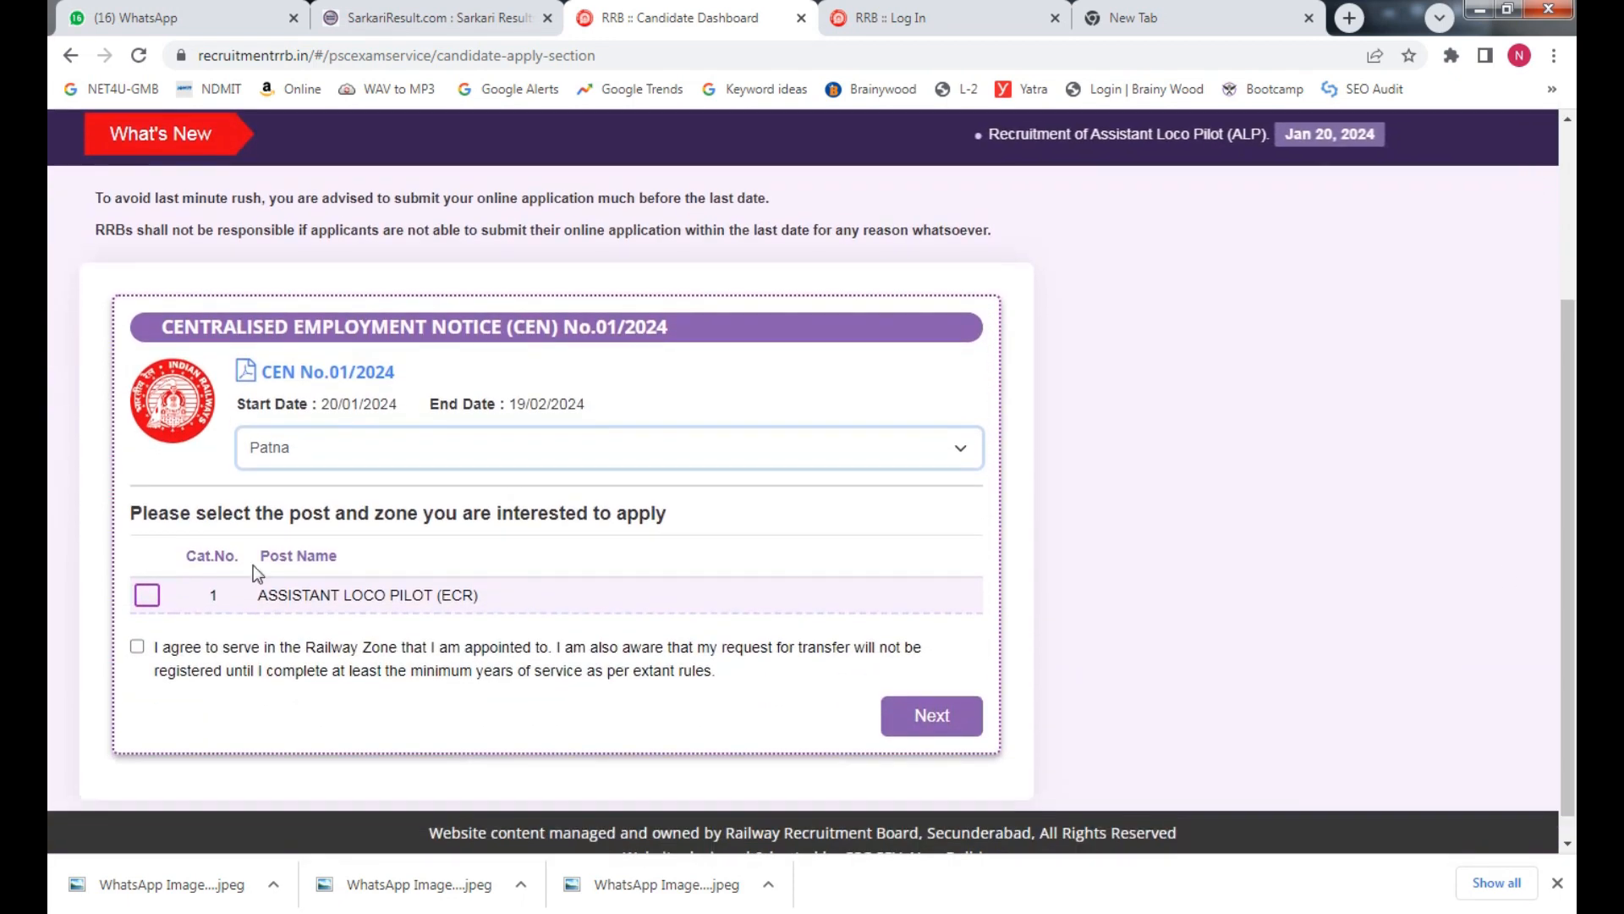
left_click(147, 598)
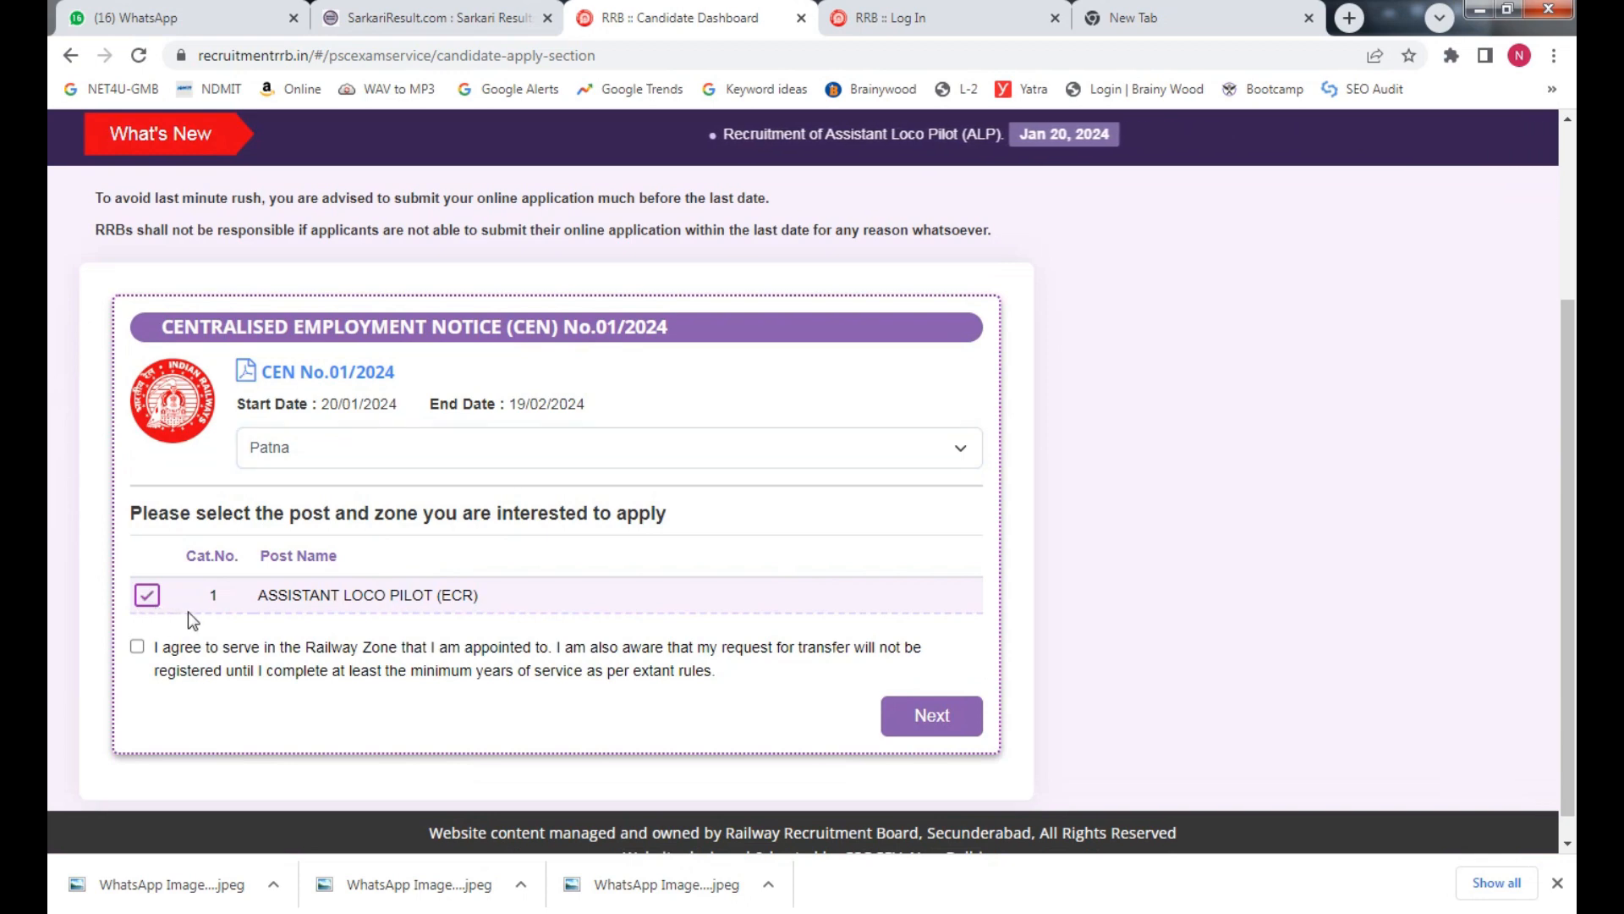
left_click(138, 647)
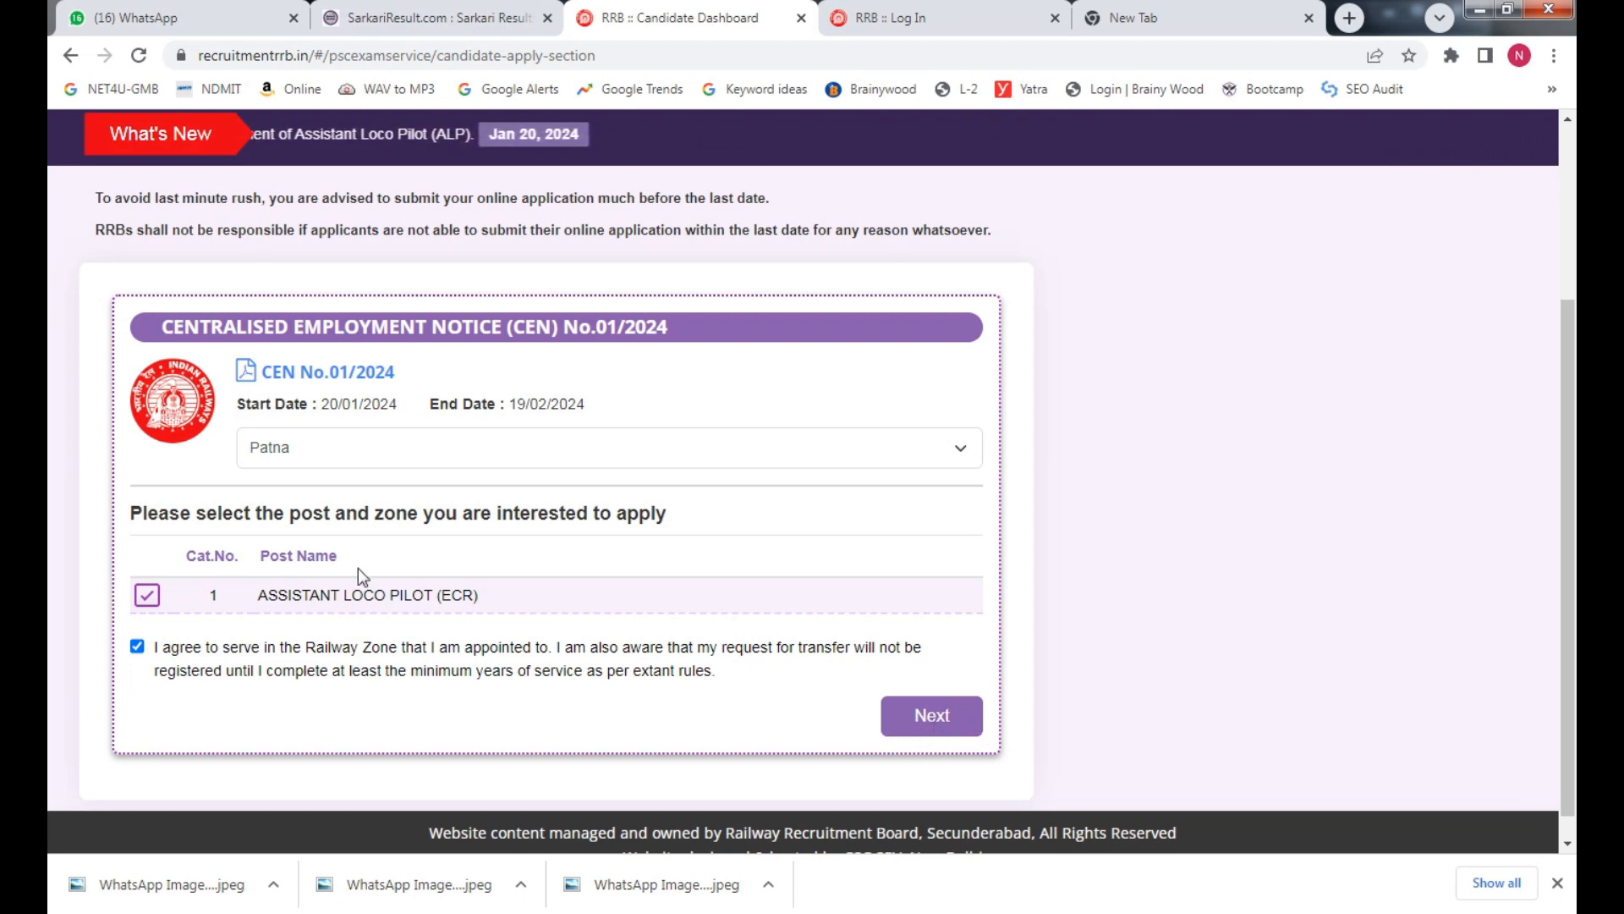
left_click(965, 732)
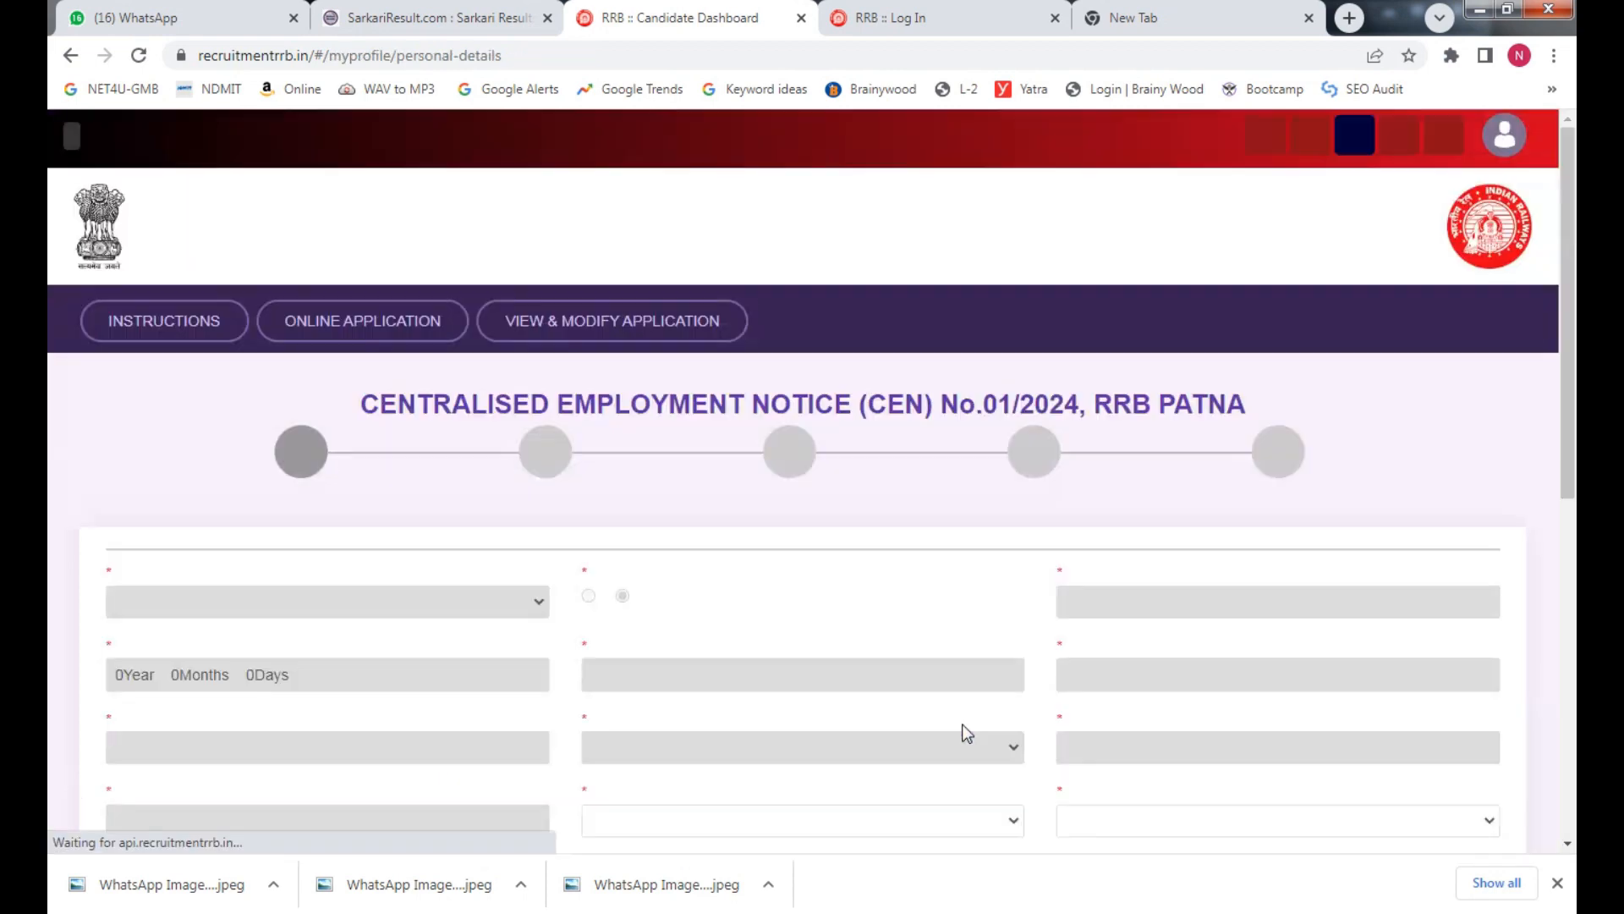
Set marital status Unmarried, religion Hindu and exam language Hindi
left_click_drag(1571, 396, 1575, 603)
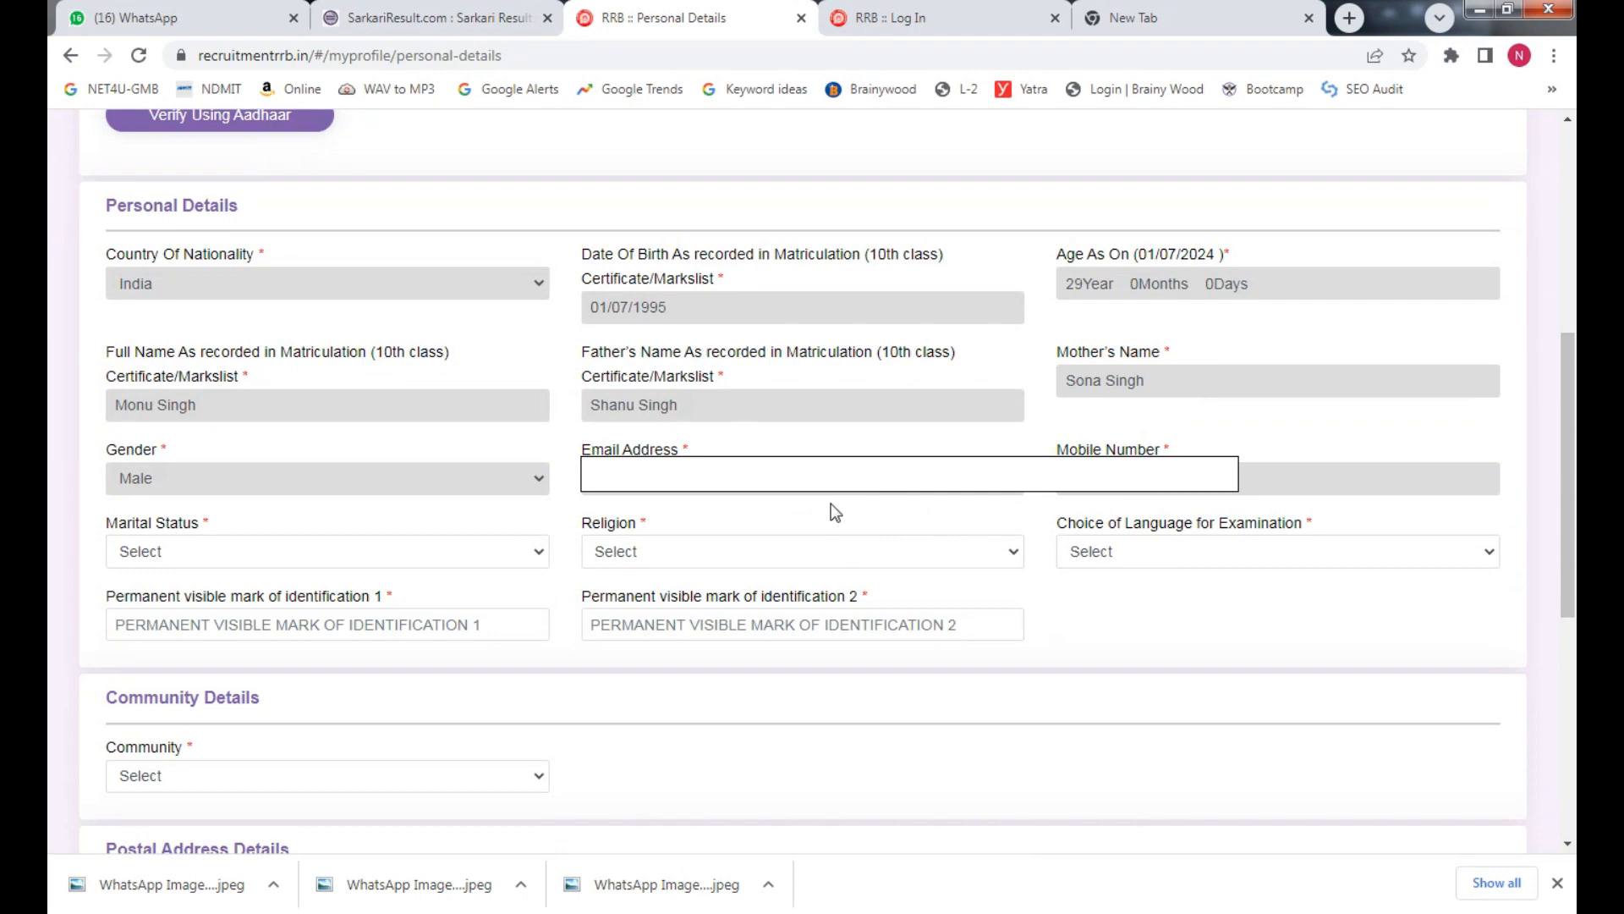
left_click_drag(1576, 415, 1575, 297)
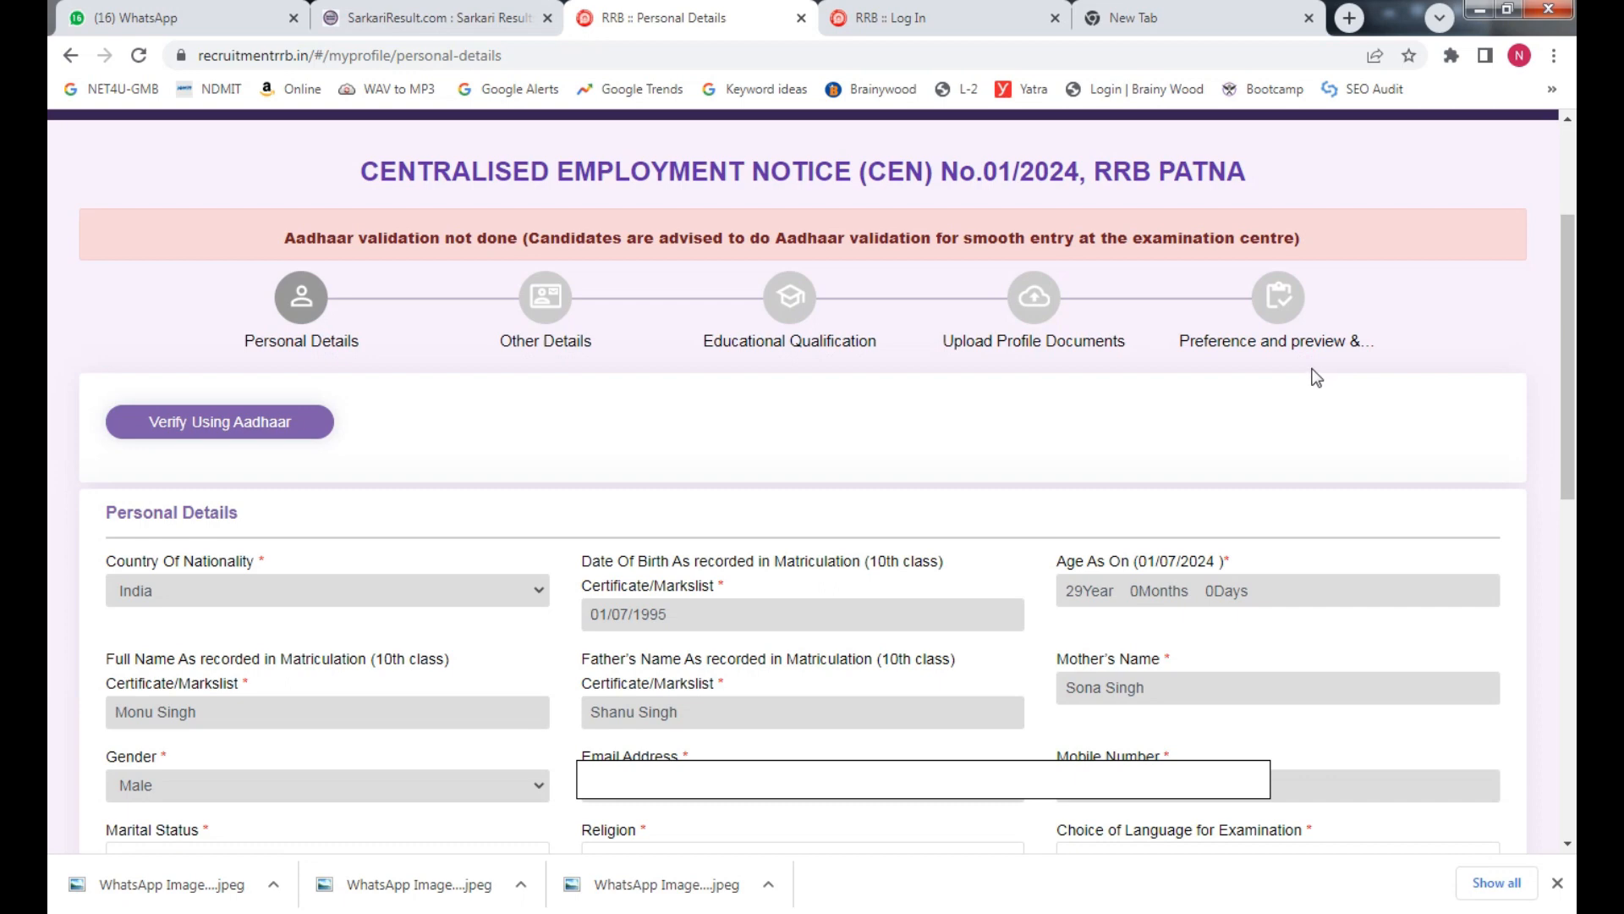
left_click_drag(1568, 362, 1567, 546)
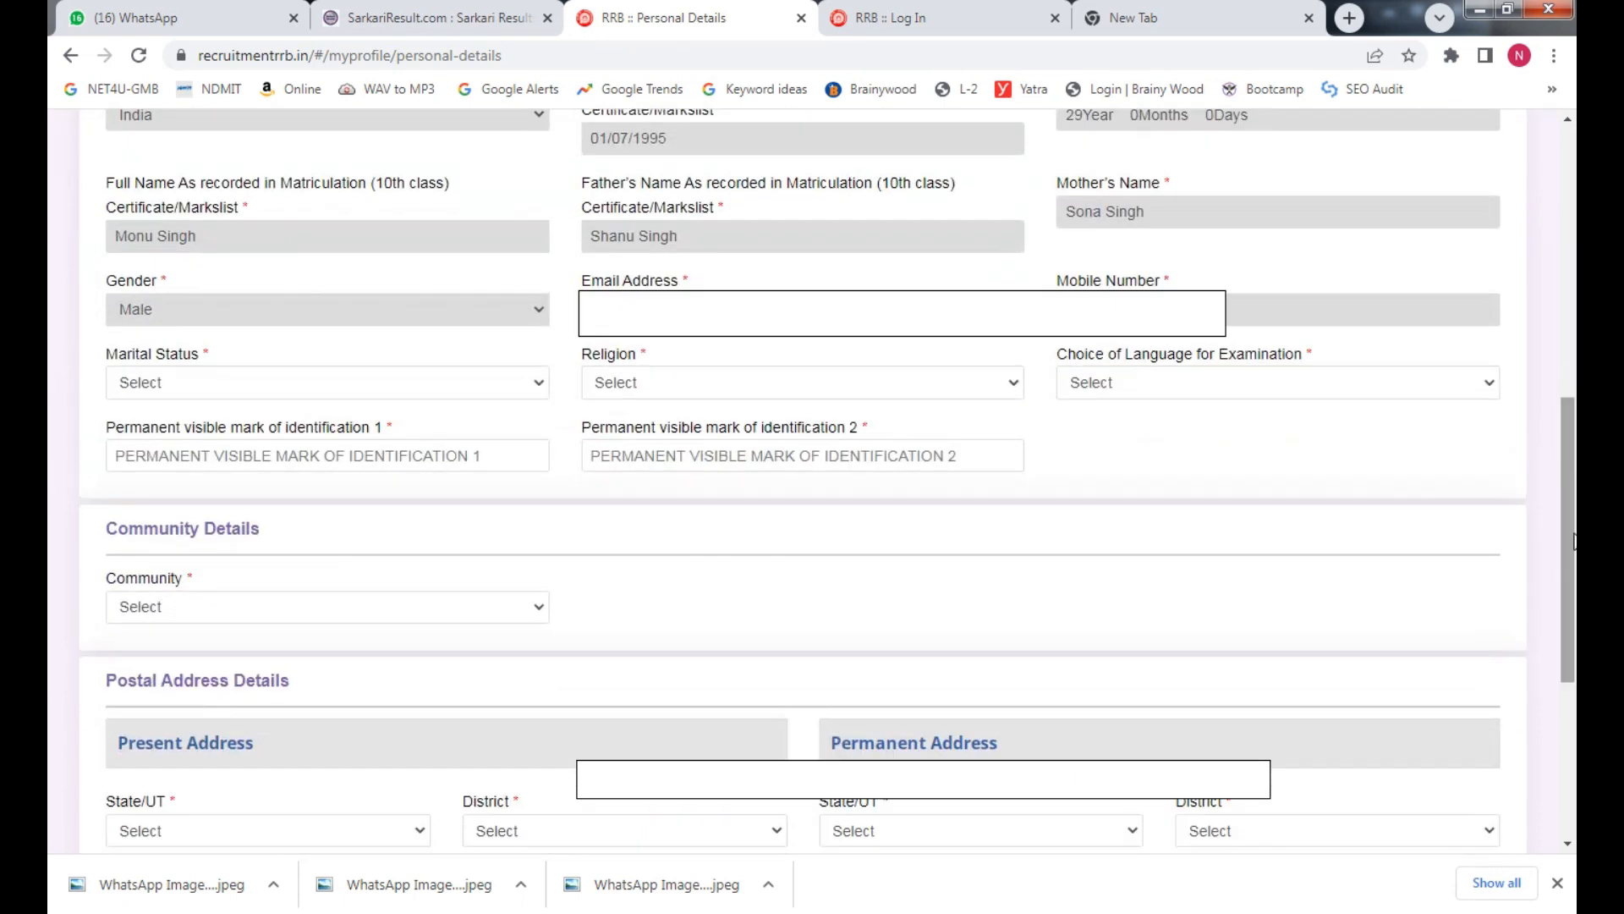
left_click(262, 385)
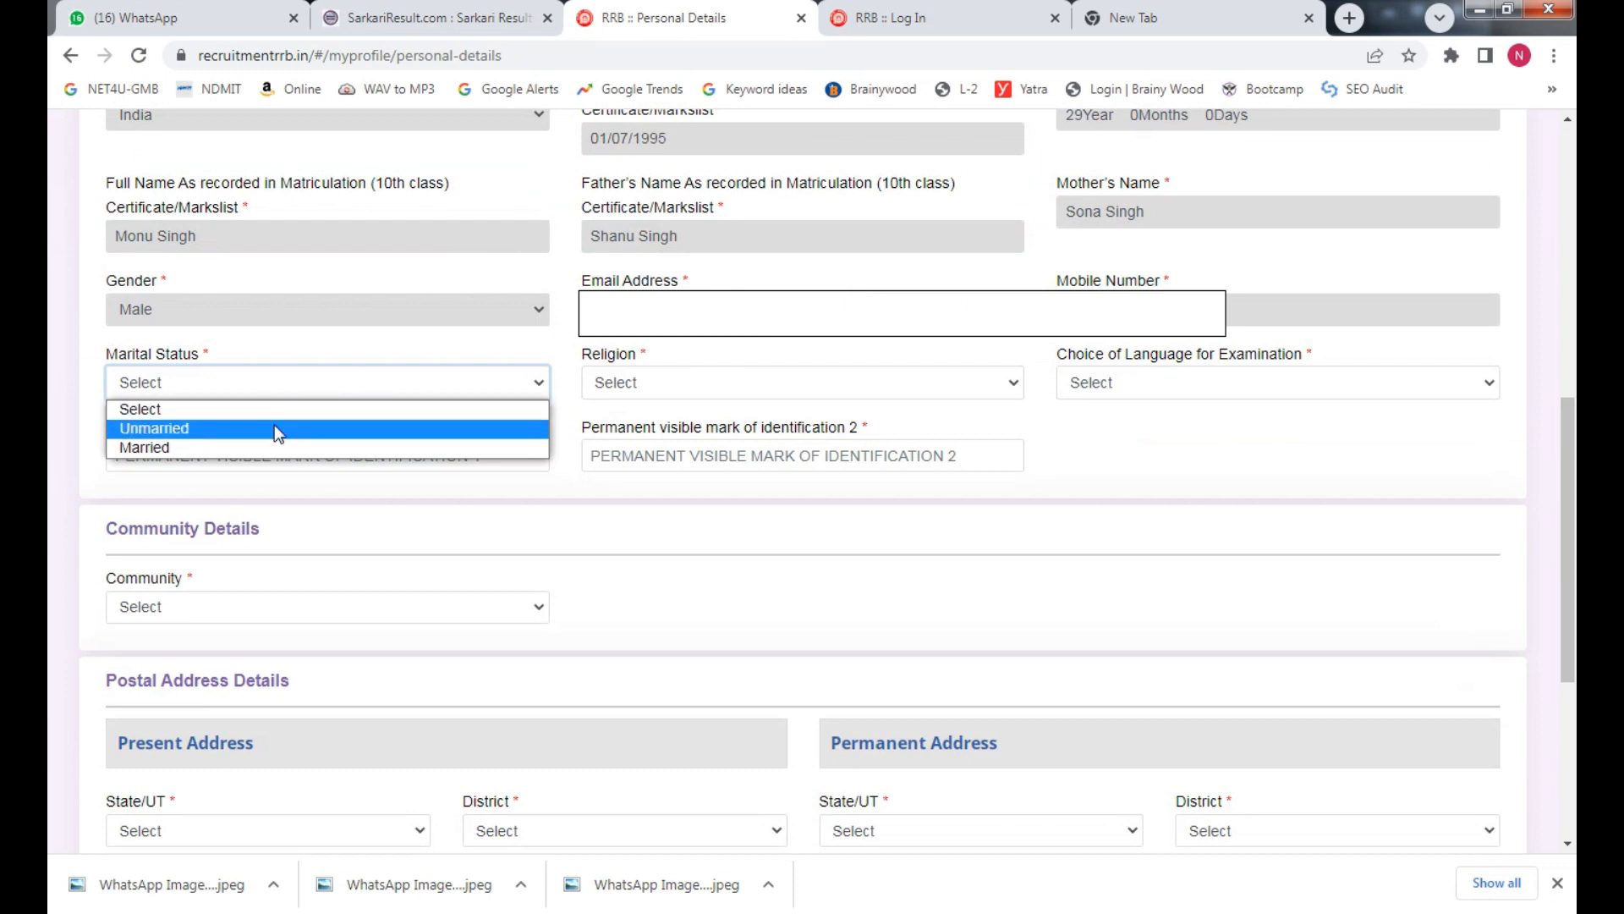
left_click(220, 428)
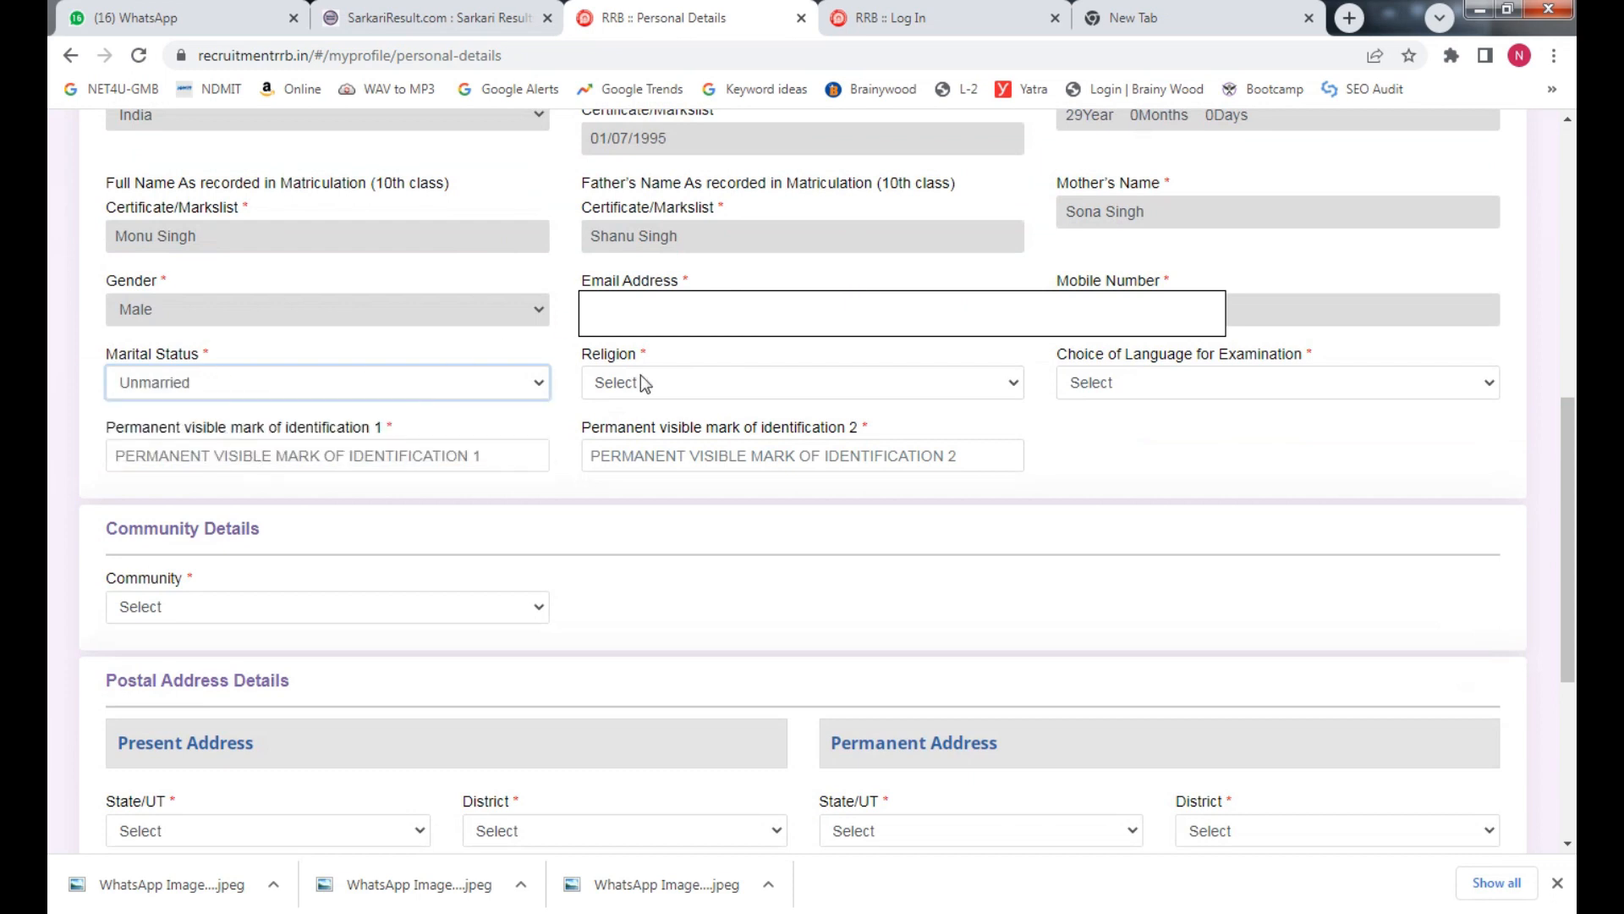
left_click(642, 380)
left_click(665, 430)
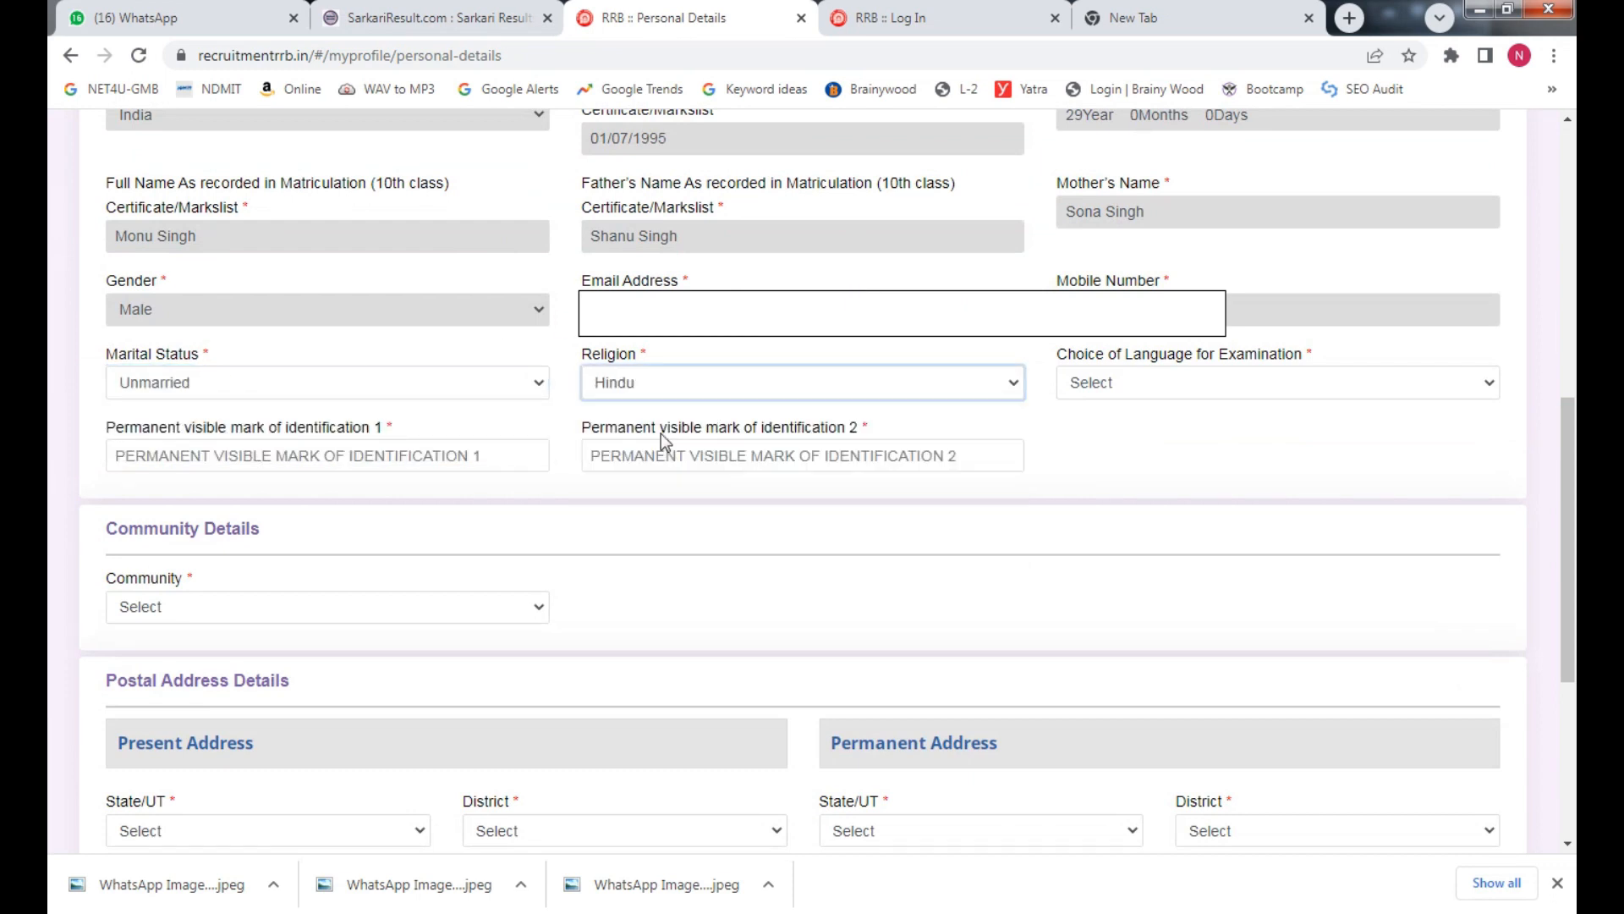
left_click(1236, 385)
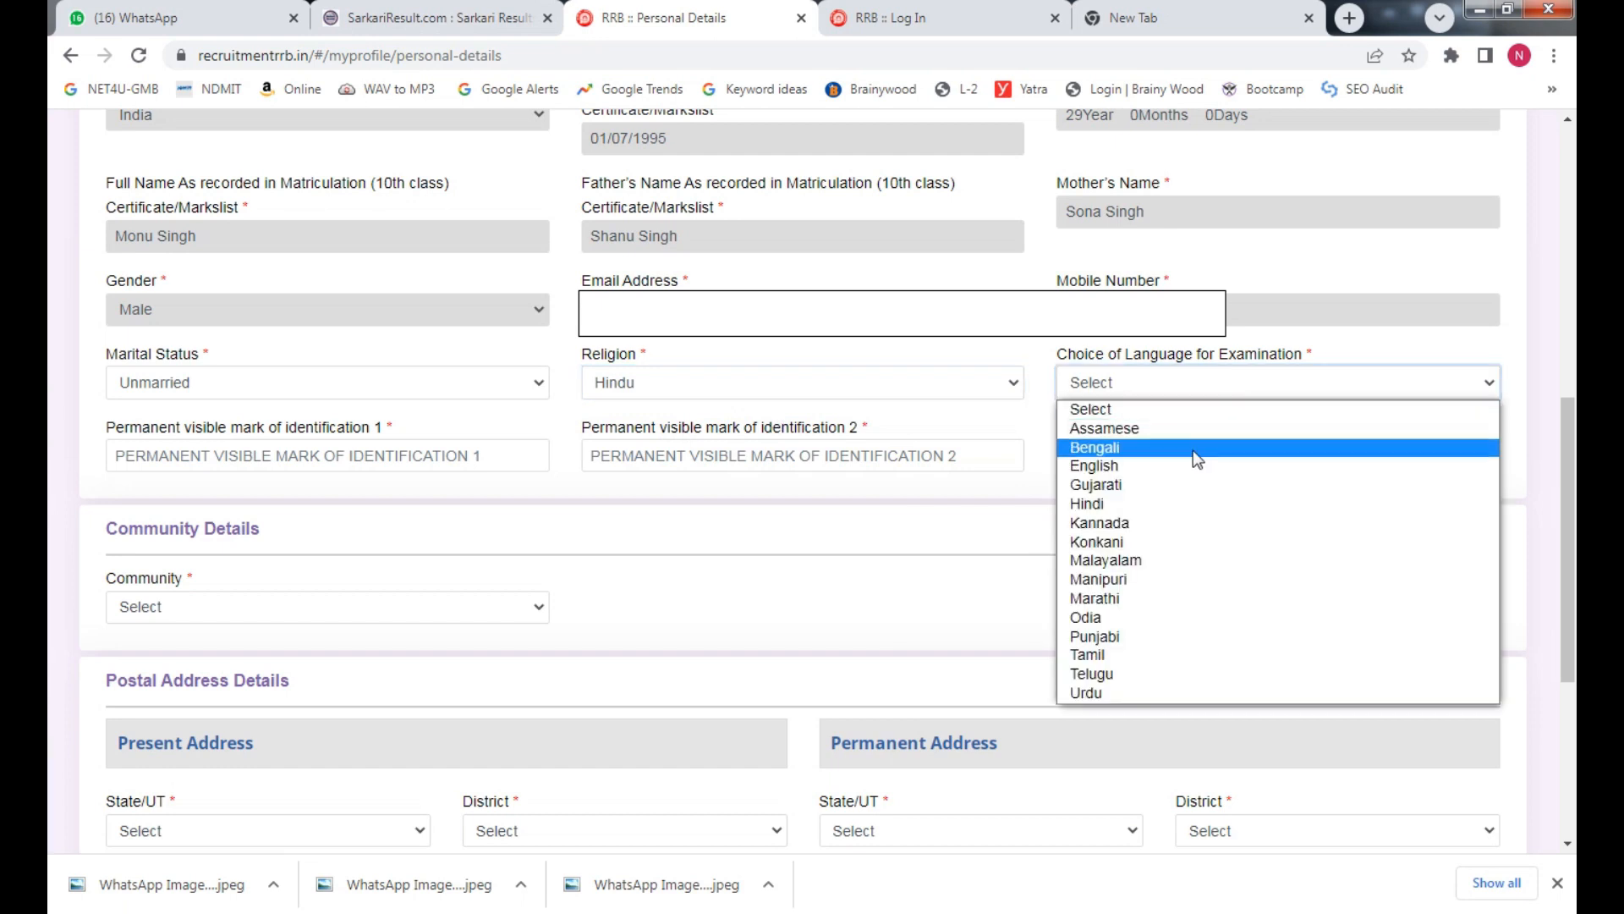
key("Down")
key("Down")
key("Down")
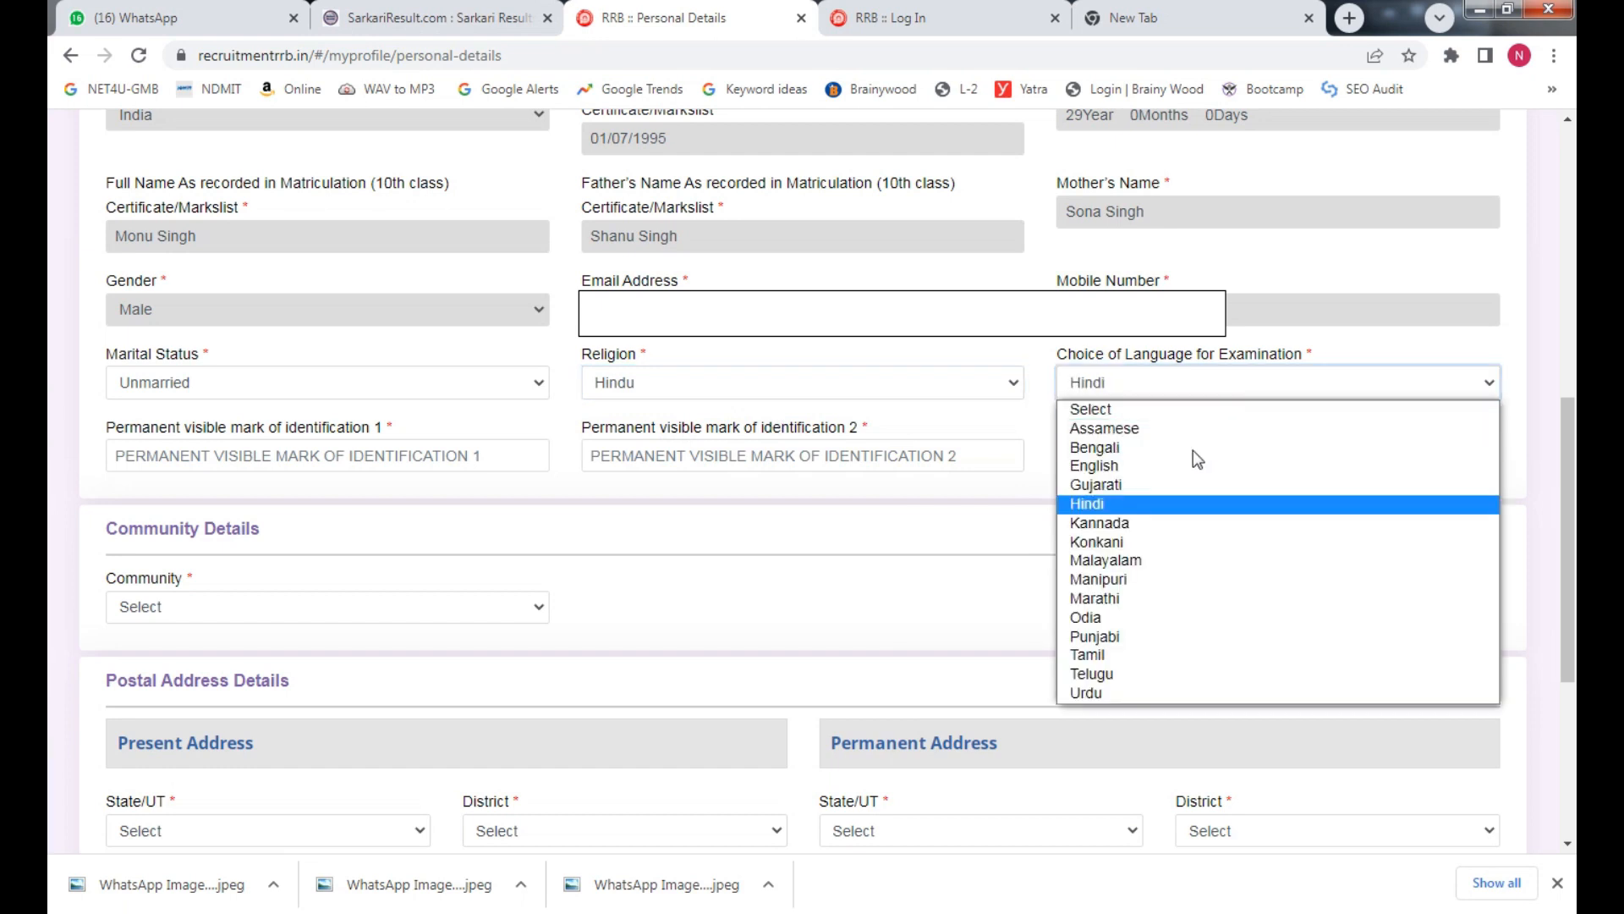
key("Return")
Enter identification marks CUT ON FACE and MOLE FACE
left_click(134, 447)
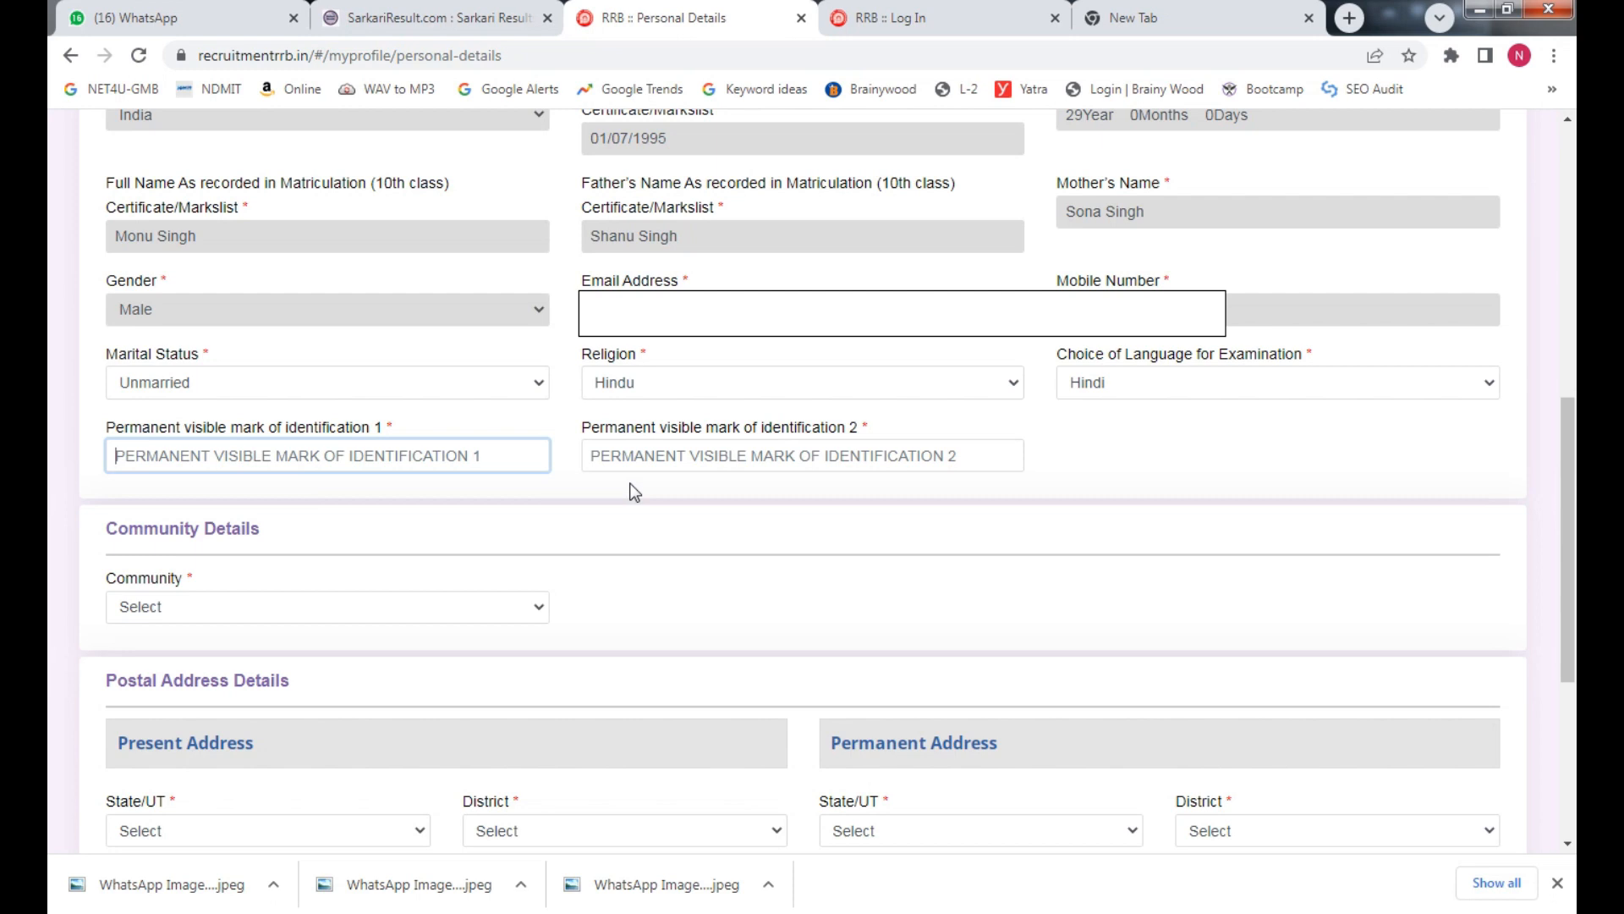
type("CUT O")
type("N FACE")
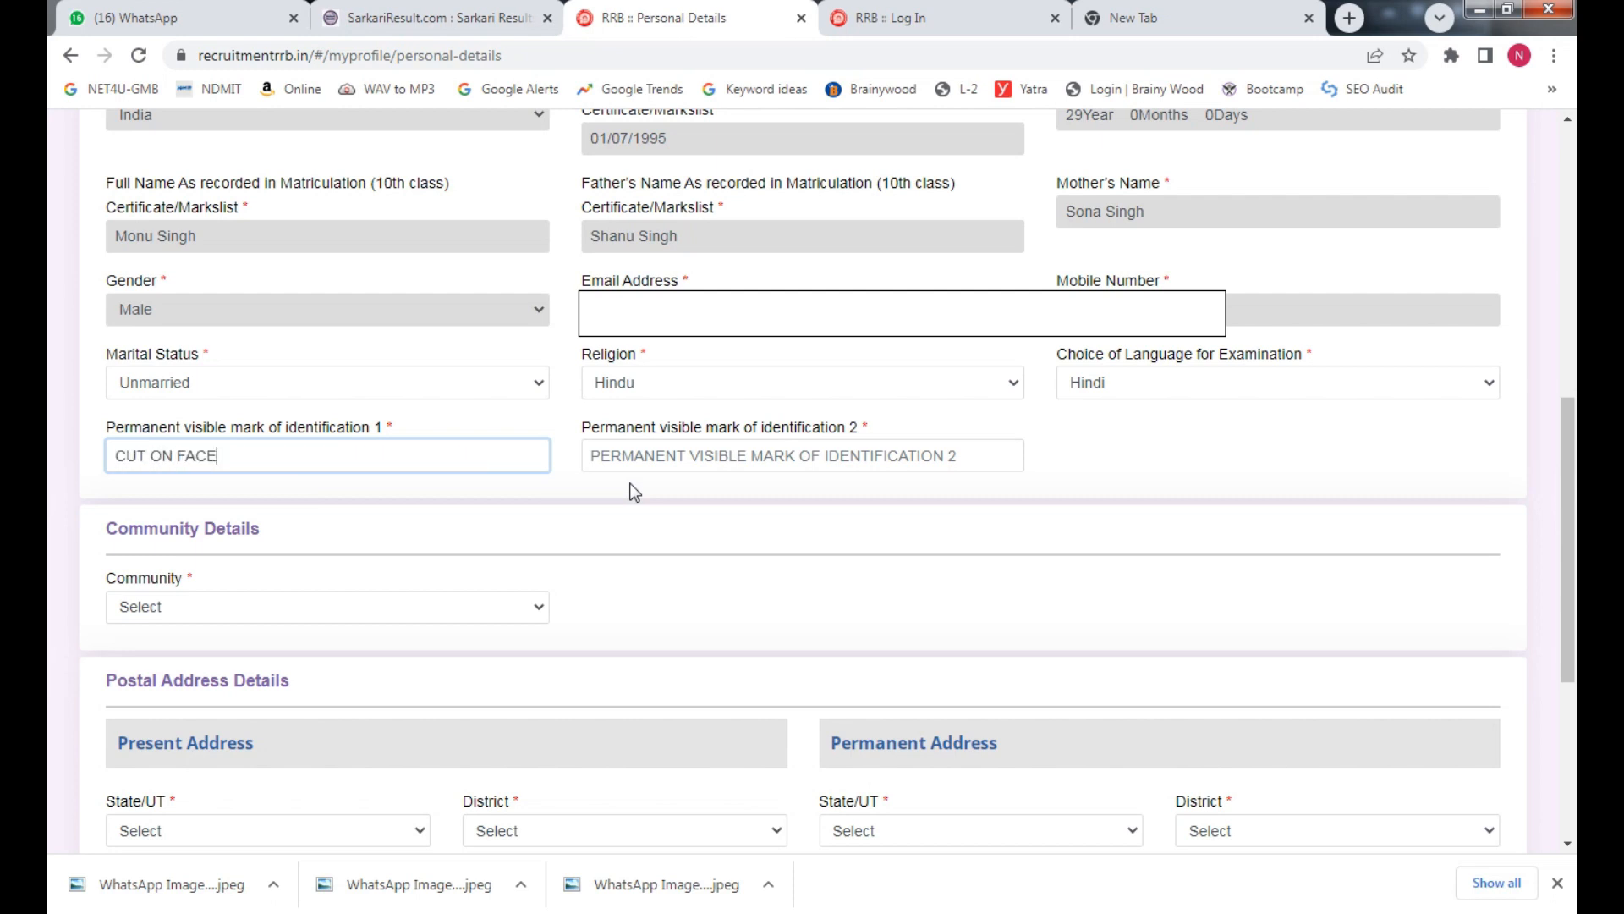
key("Tab")
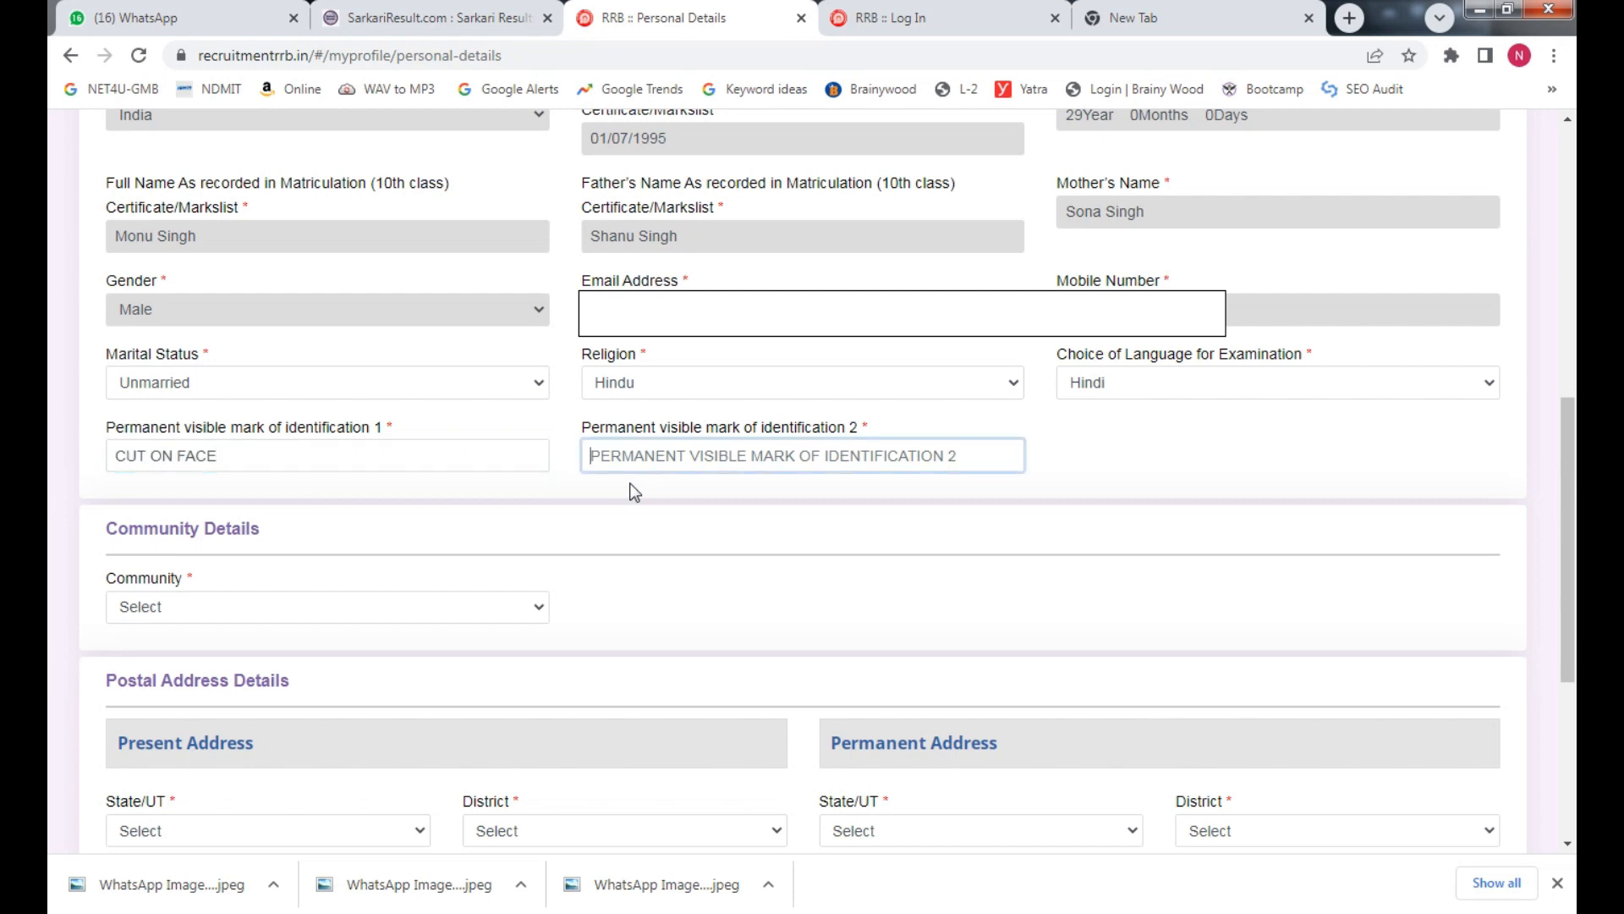
type("MO")
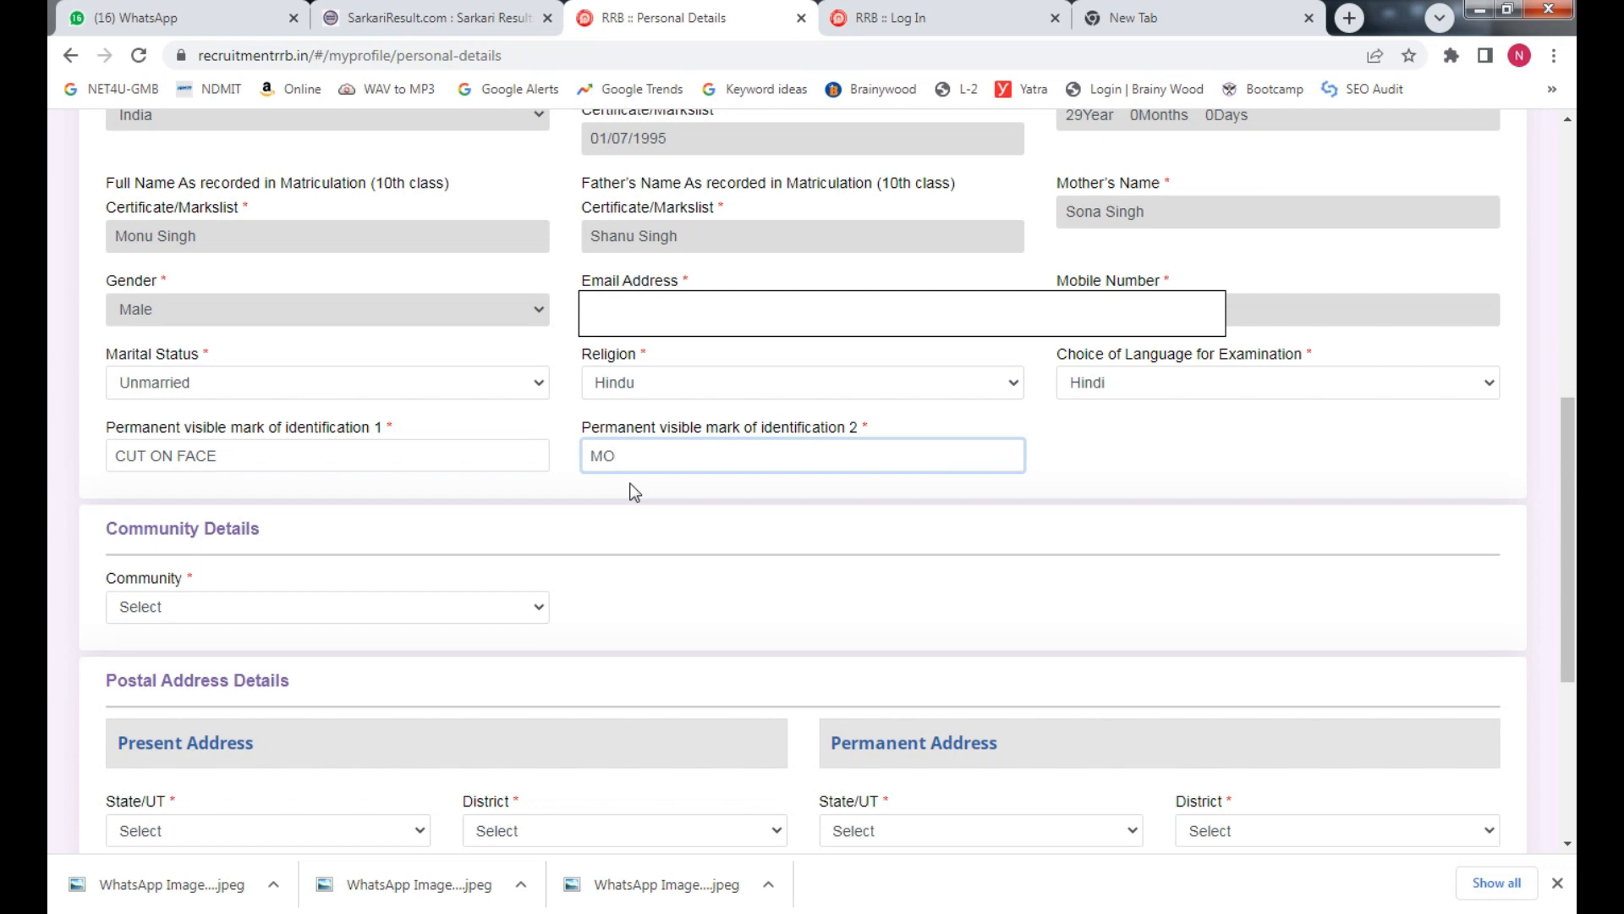
type("LE FACE")
left_click(625, 506)
Set the community to UR (Unreserved)
scroll(287, 493, "down", 2)
left_click(287, 474)
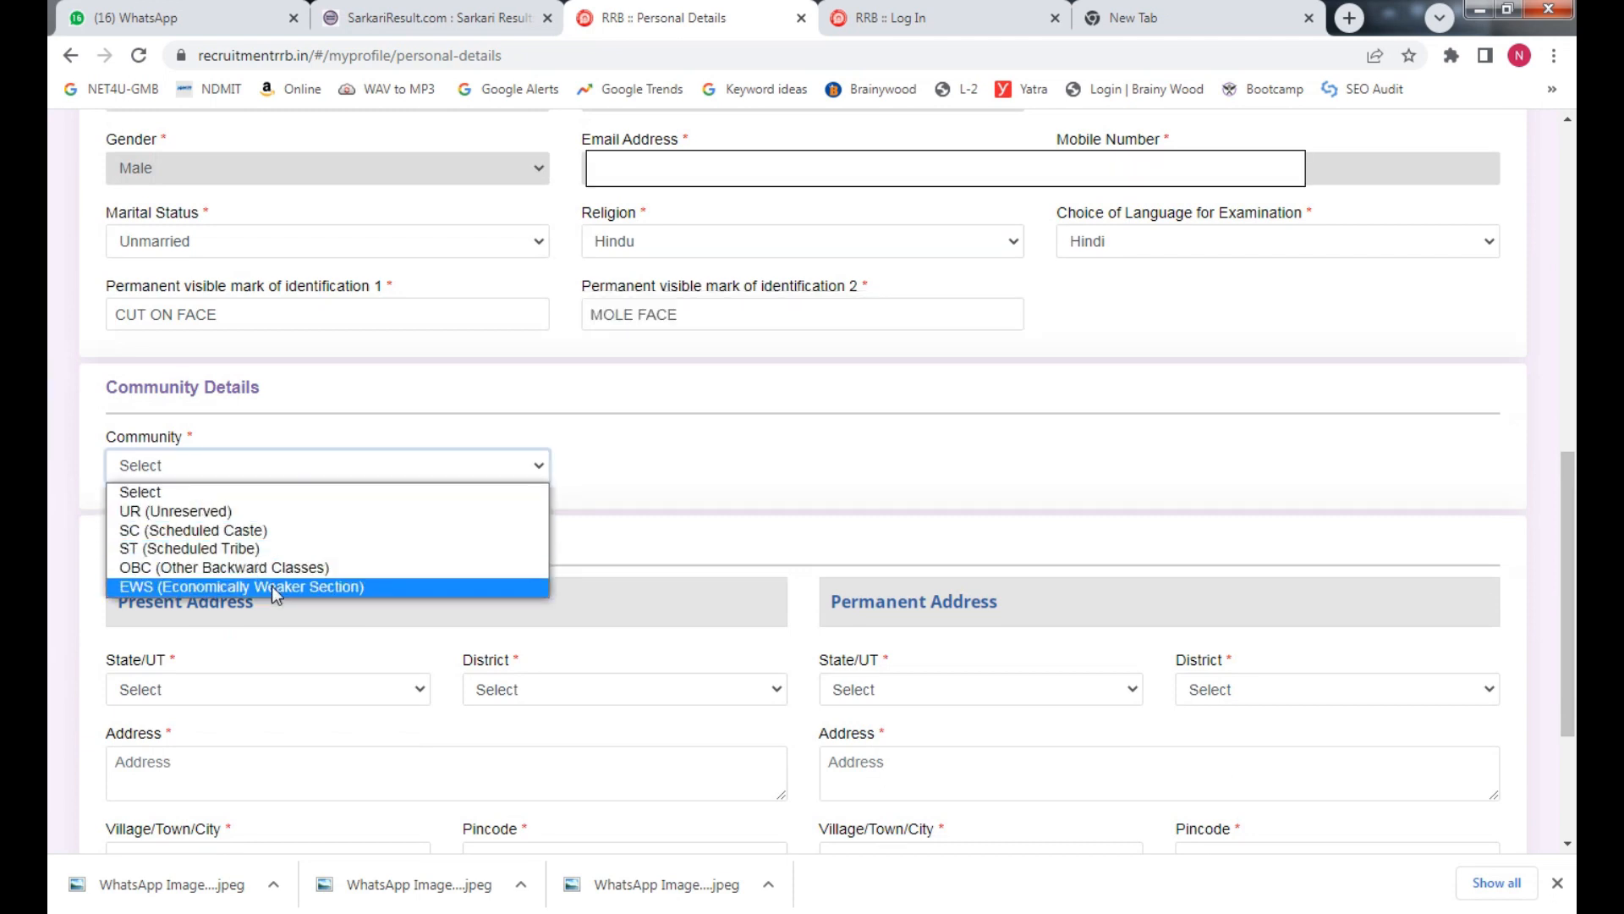
left_click(277, 514)
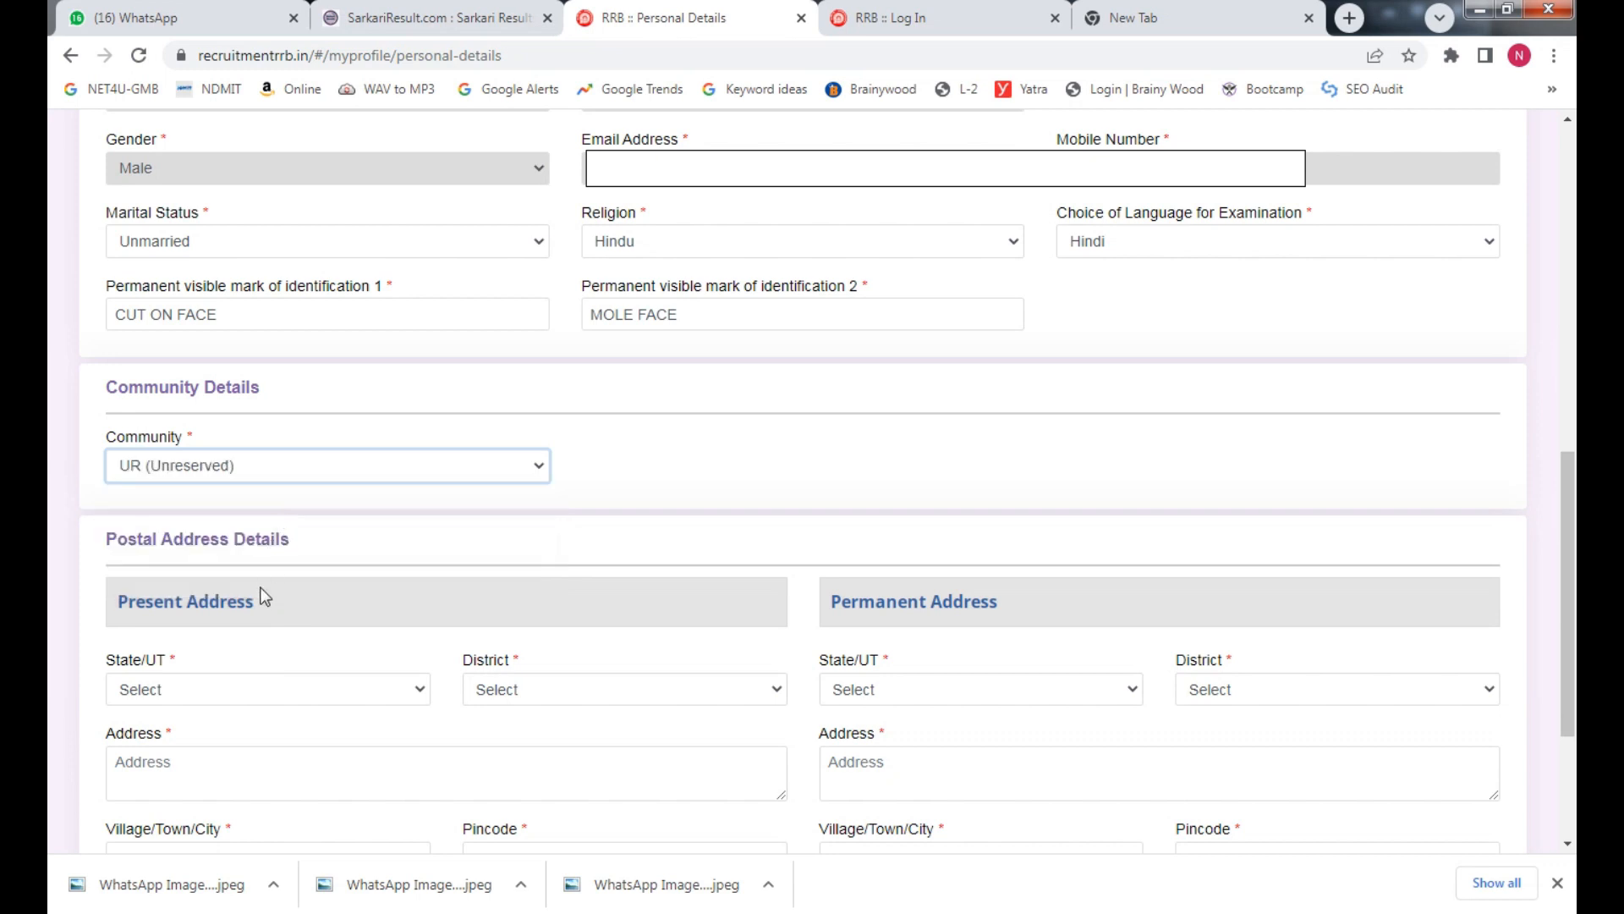
Set the present-address state to BIHAR and district to Patna
scroll(283, 672, "down", 2)
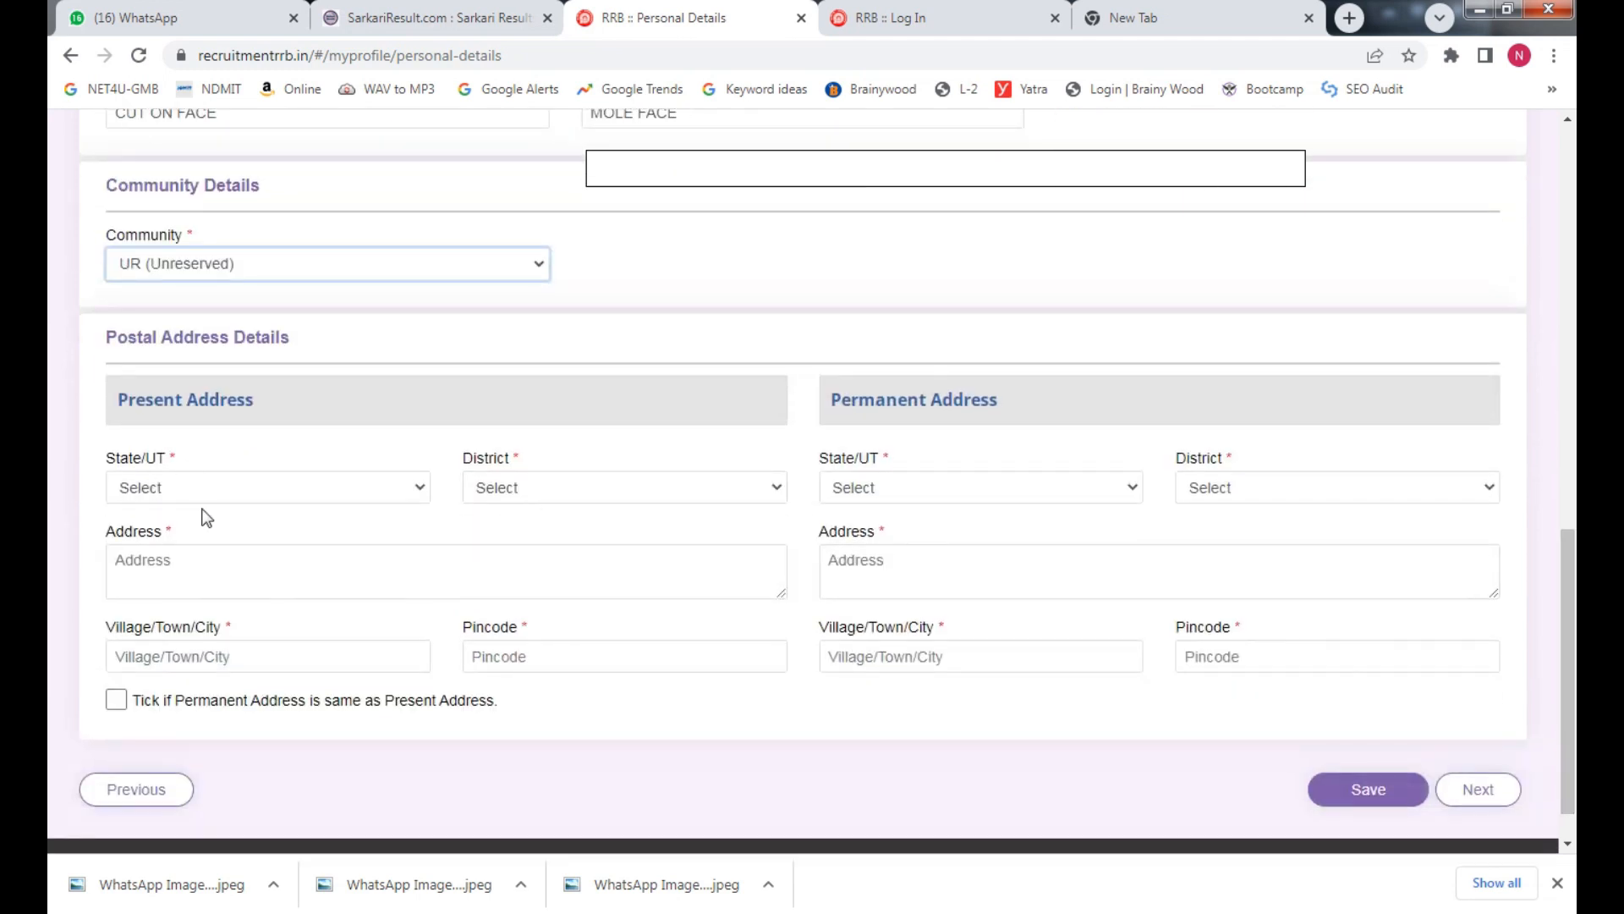
left_click(241, 490)
key("u")
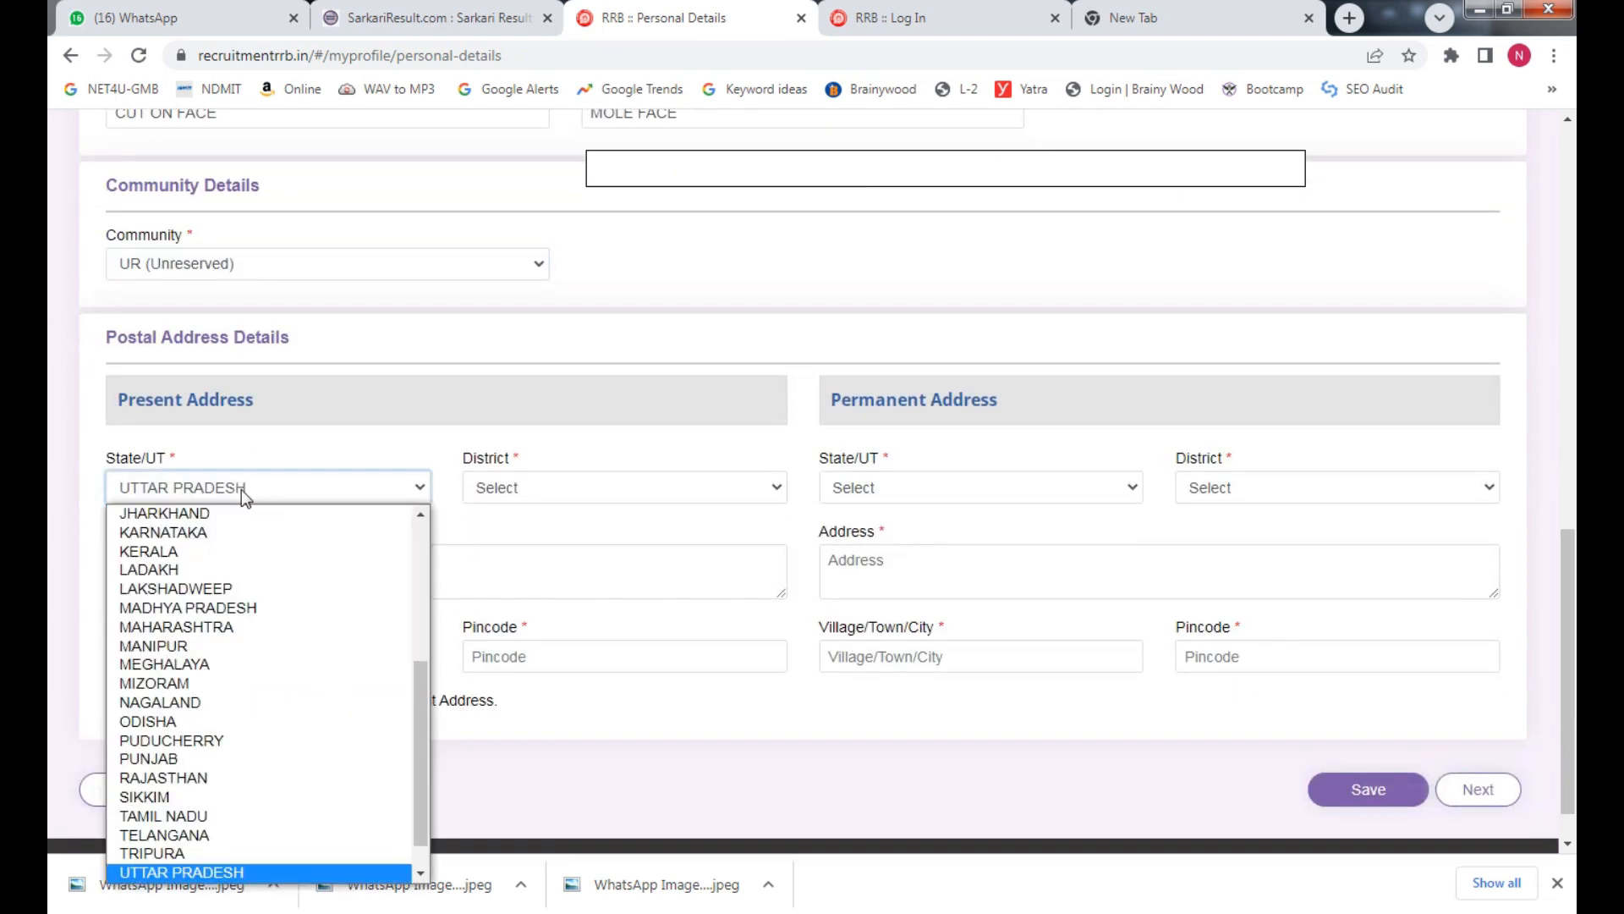
key("b")
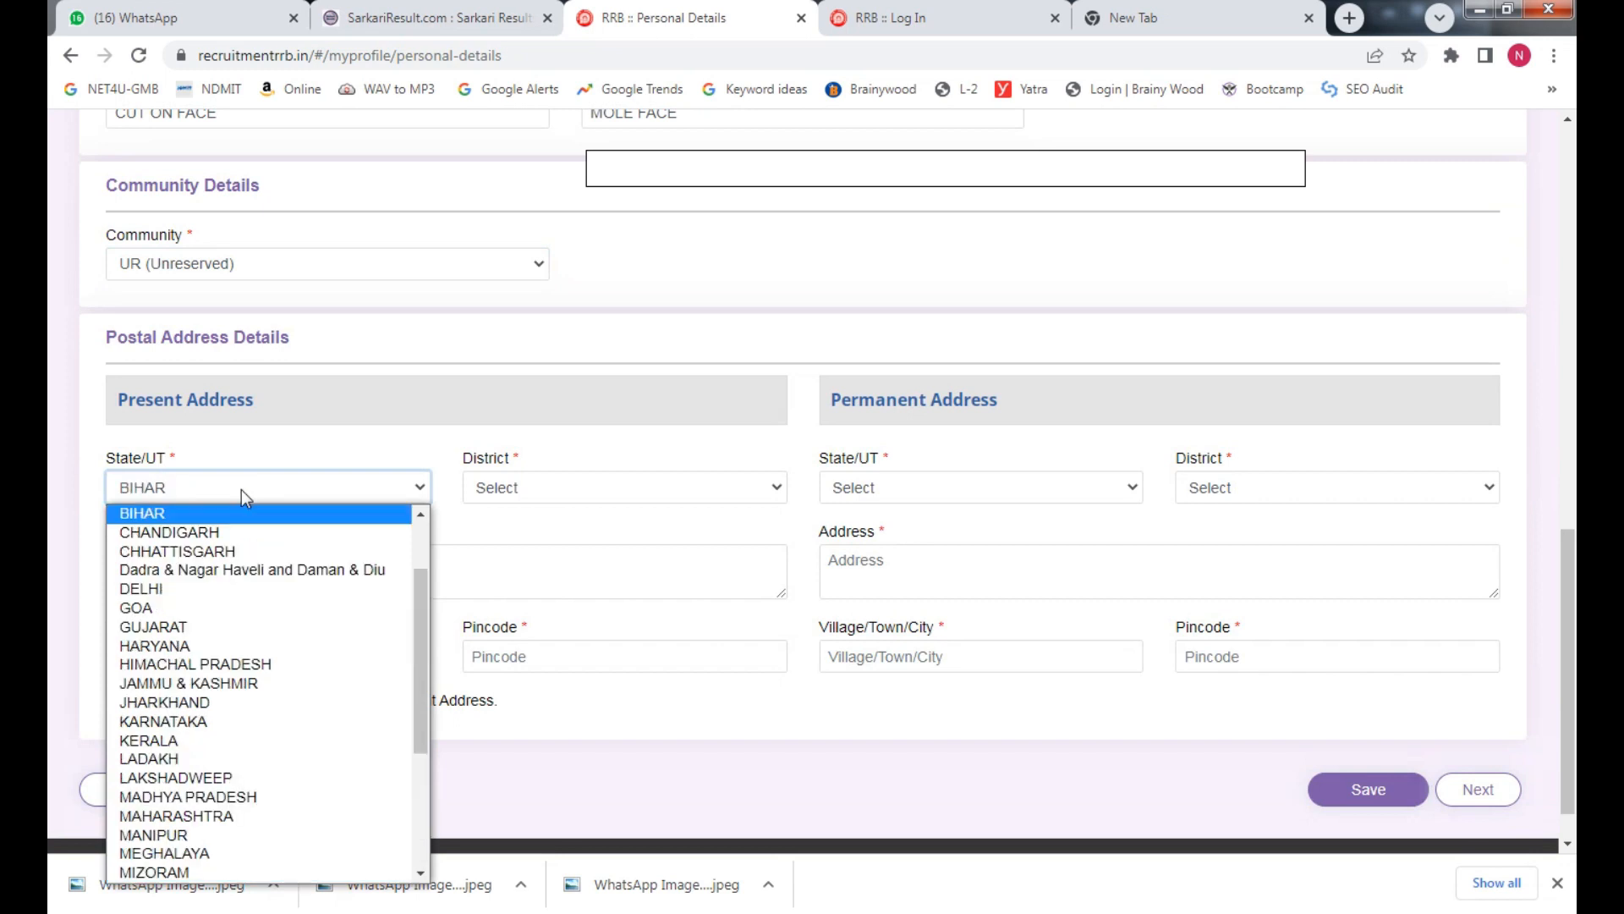
key("Return")
left_click(512, 490)
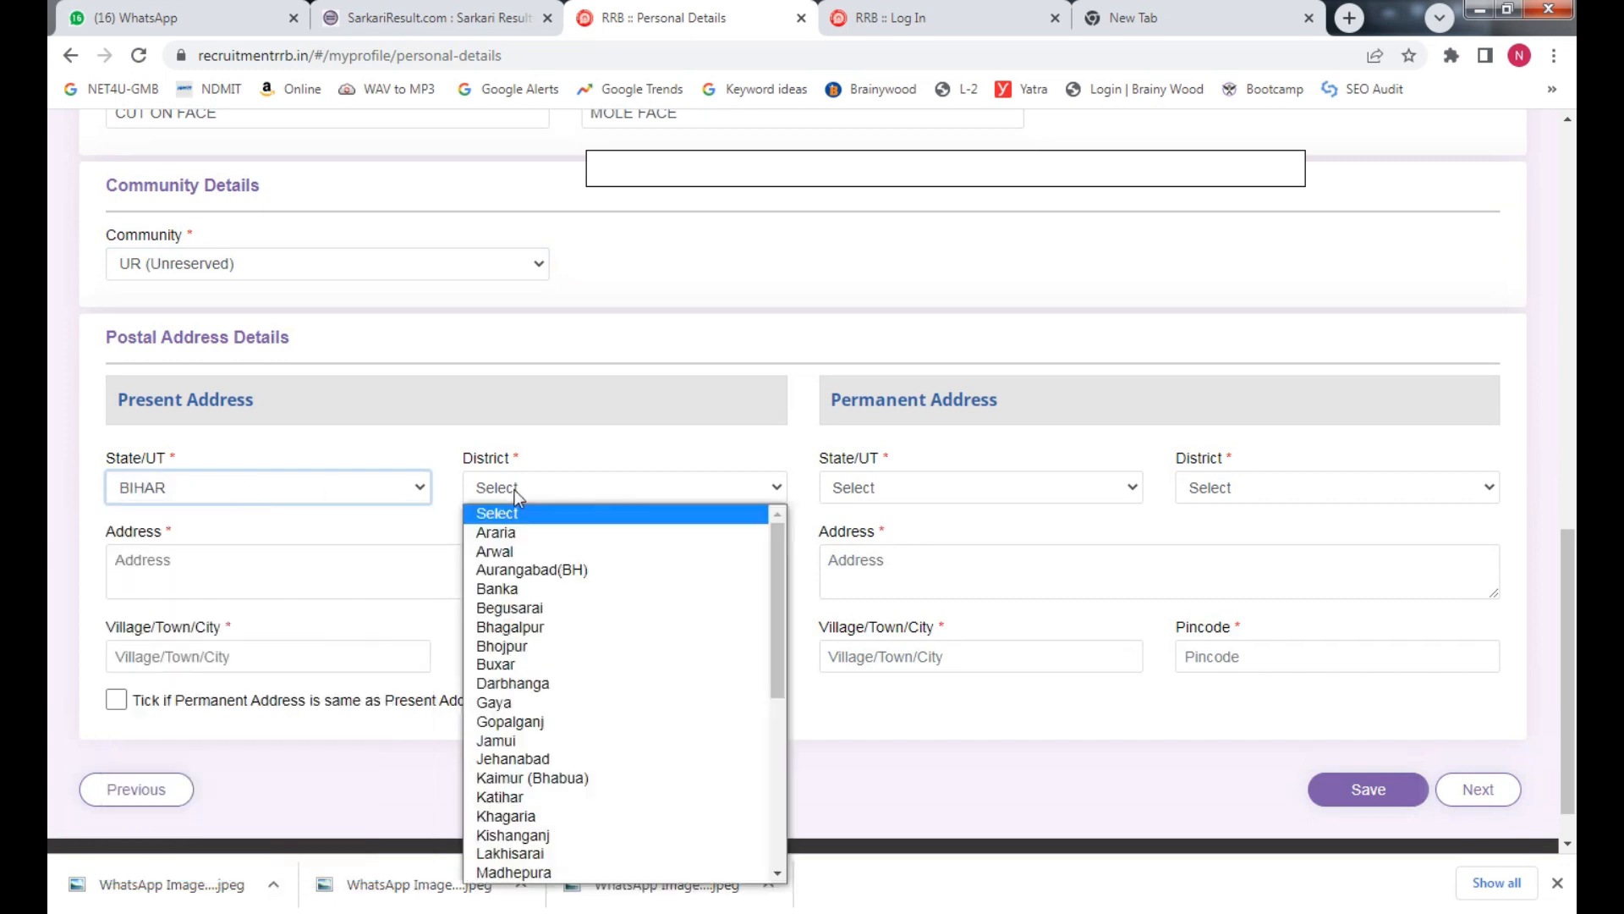
key("p")
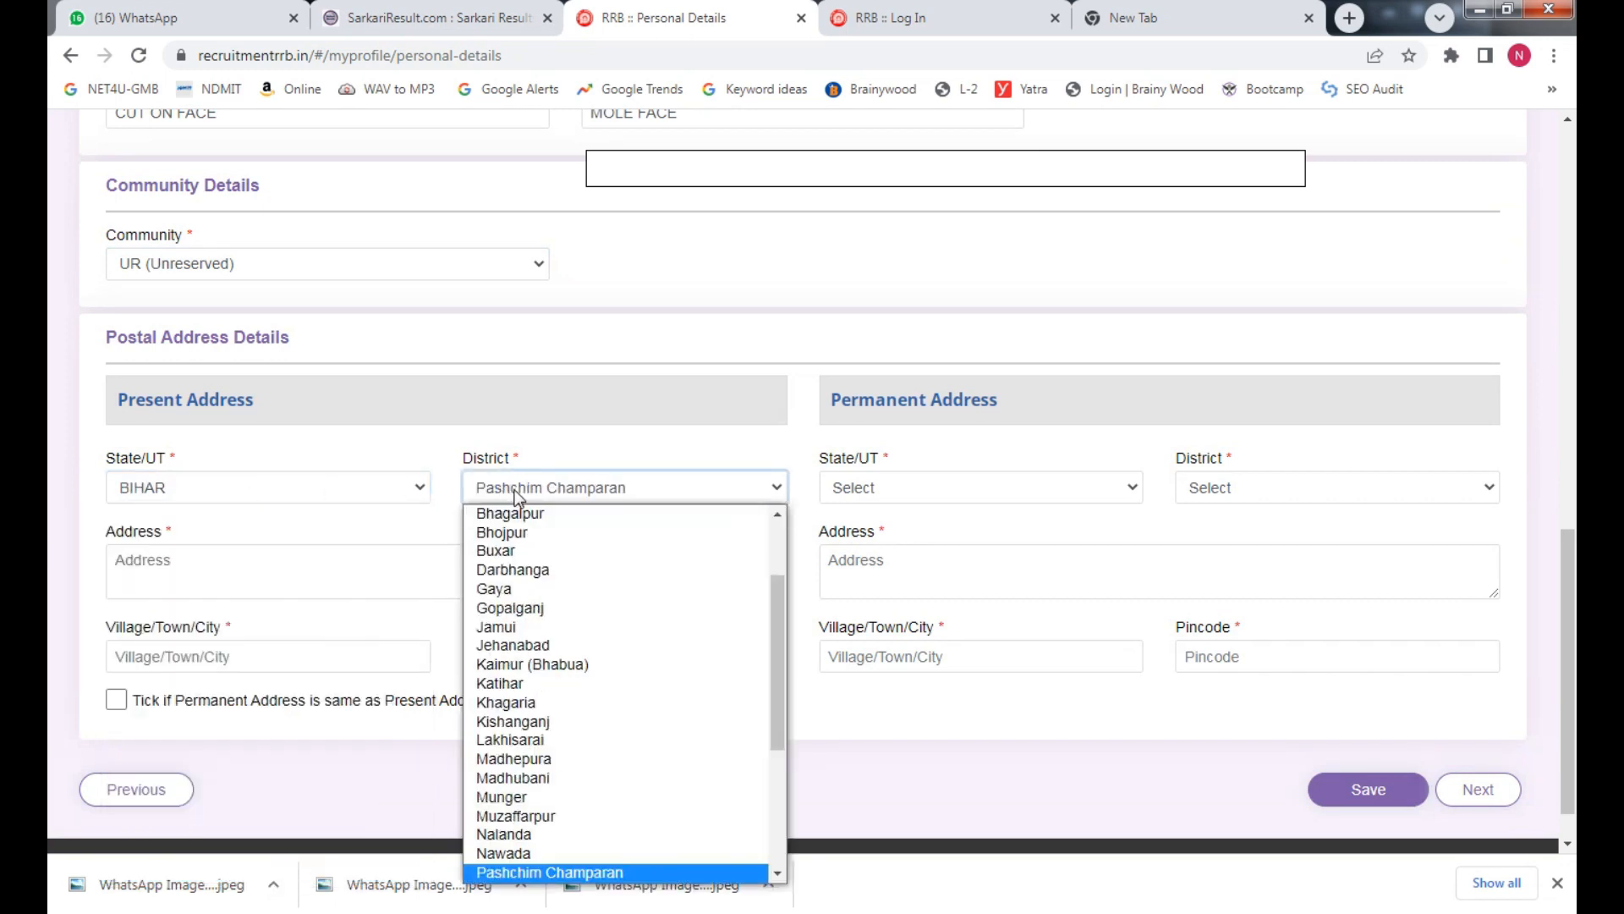
key("p")
key("Return")
Enter address Ward No 10 Patna, city Patna and pincode 800001
left_click(302, 575)
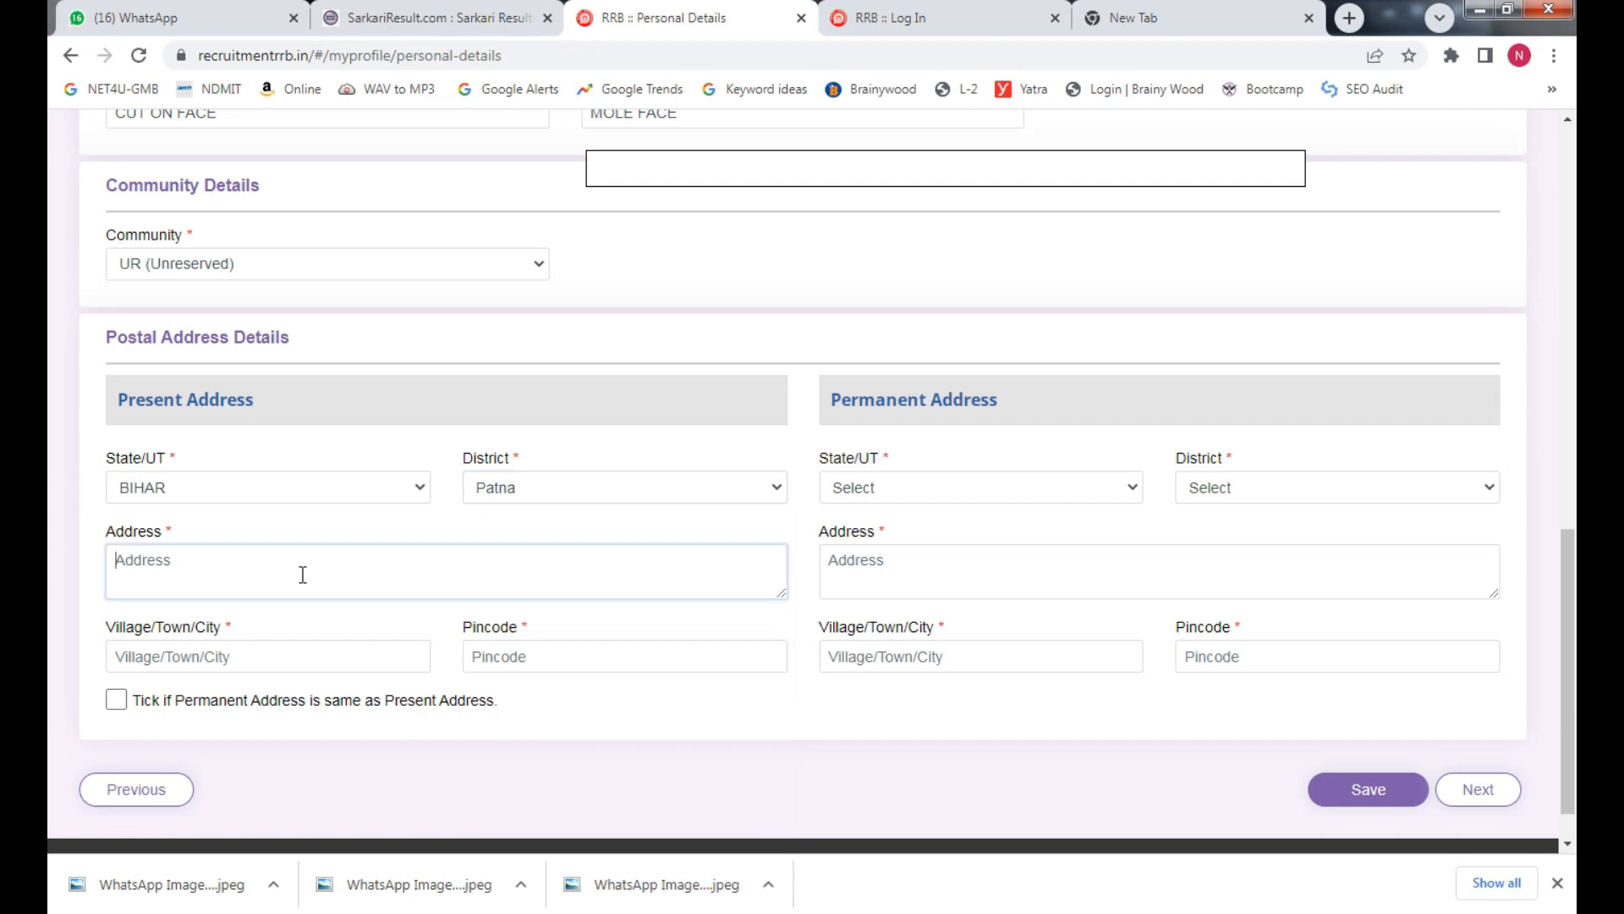
type("Wared")
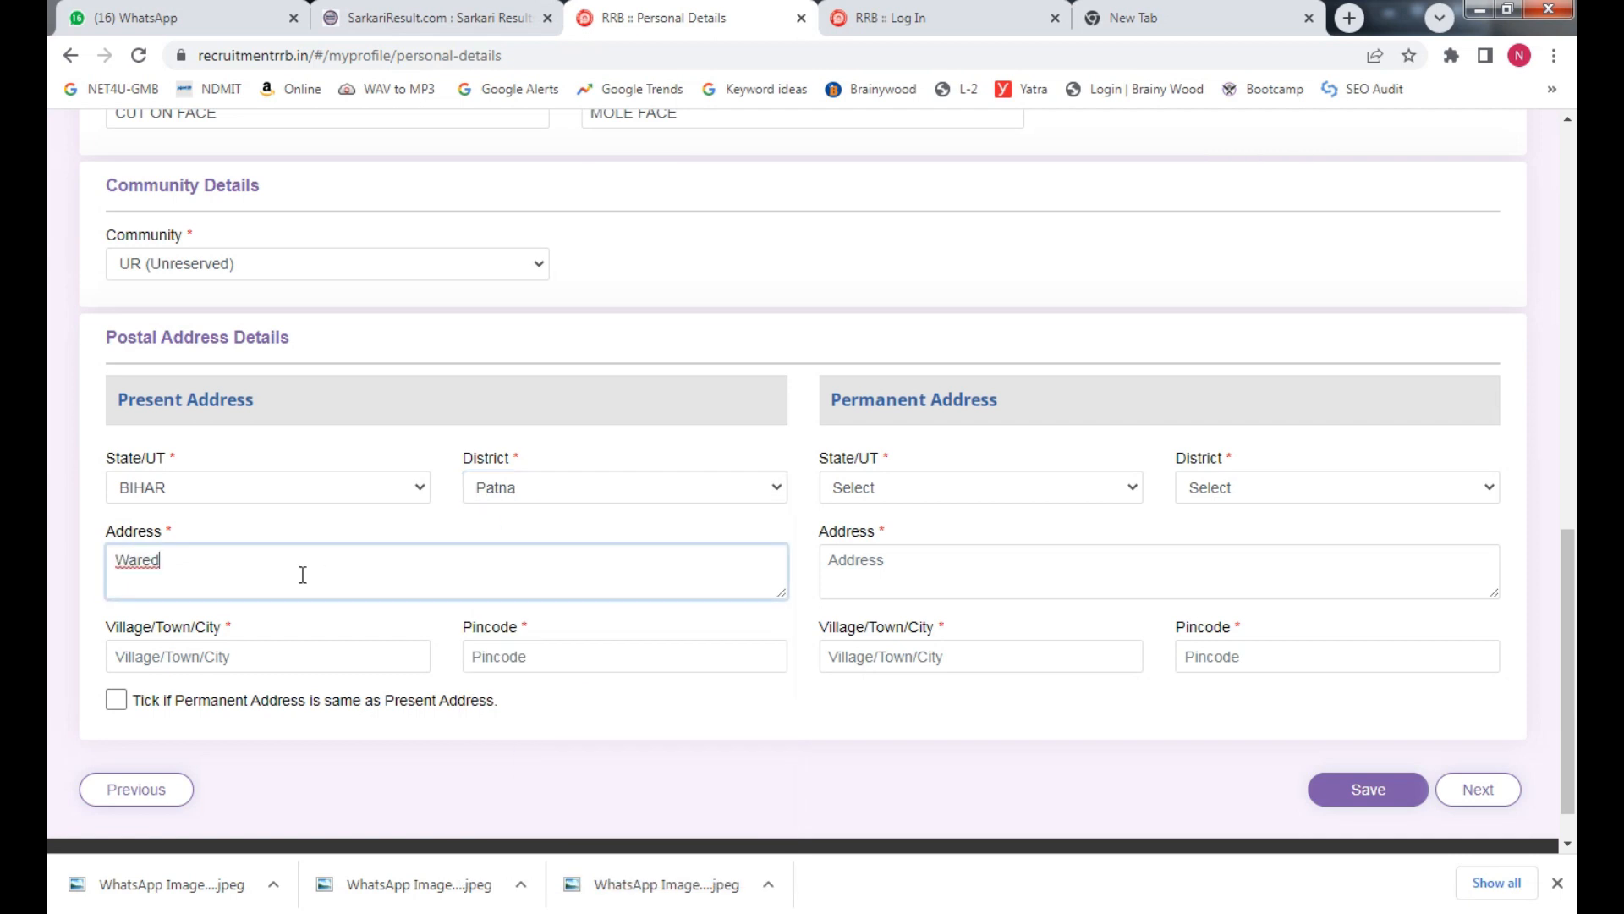
key("ctrl+a")
type("Ward No 10 Patna")
left_click(295, 667)
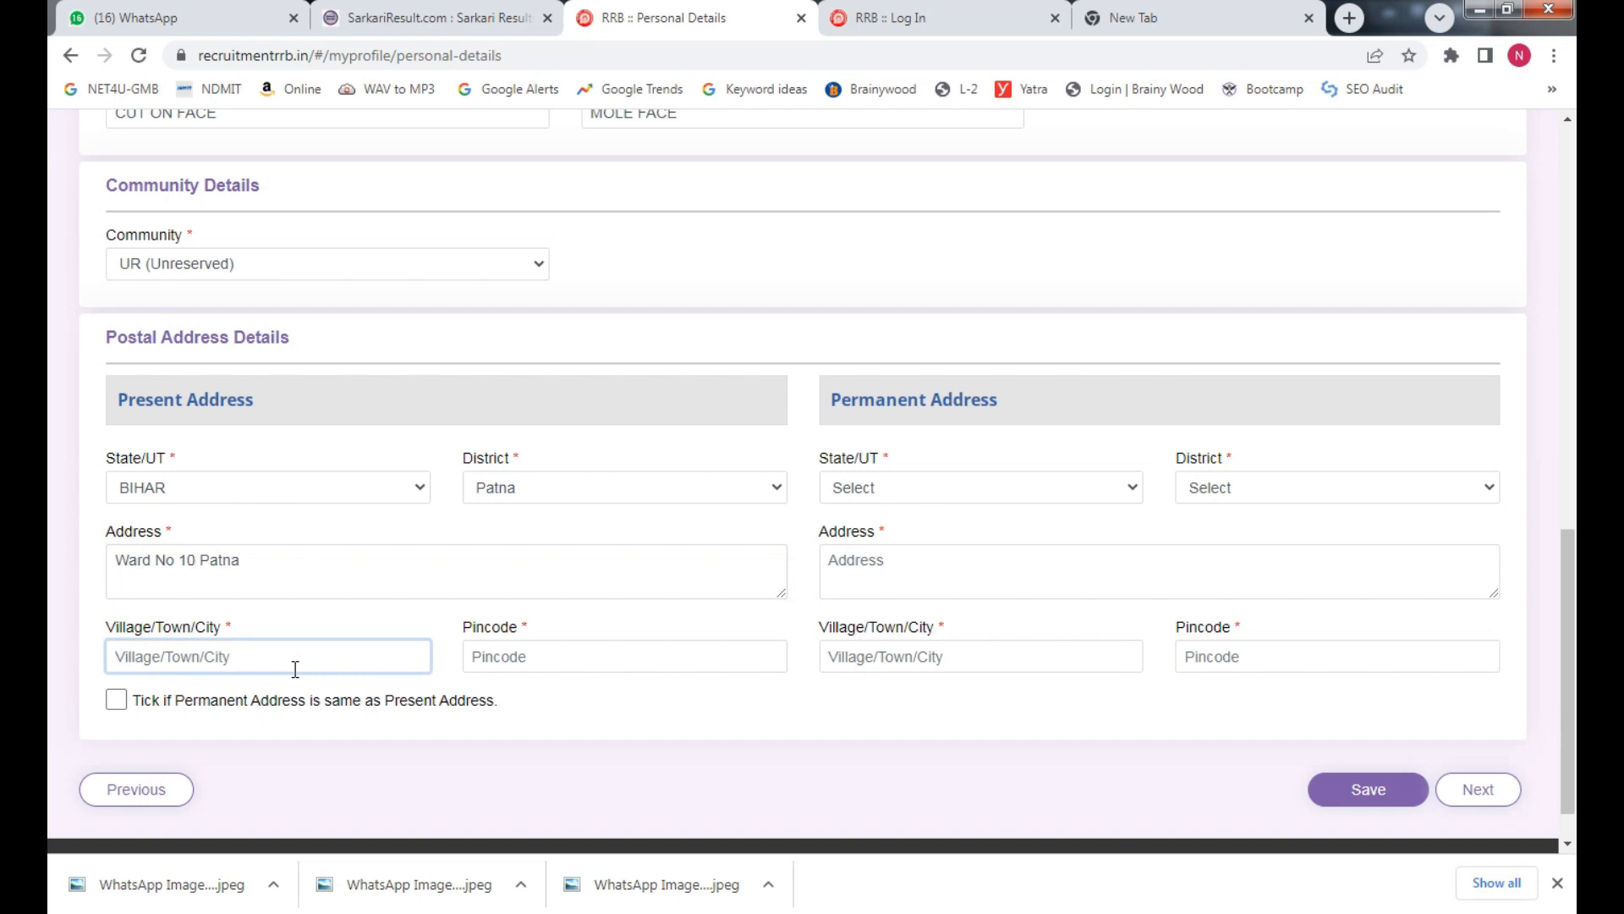
type("Patna")
key("Tab")
type("8")
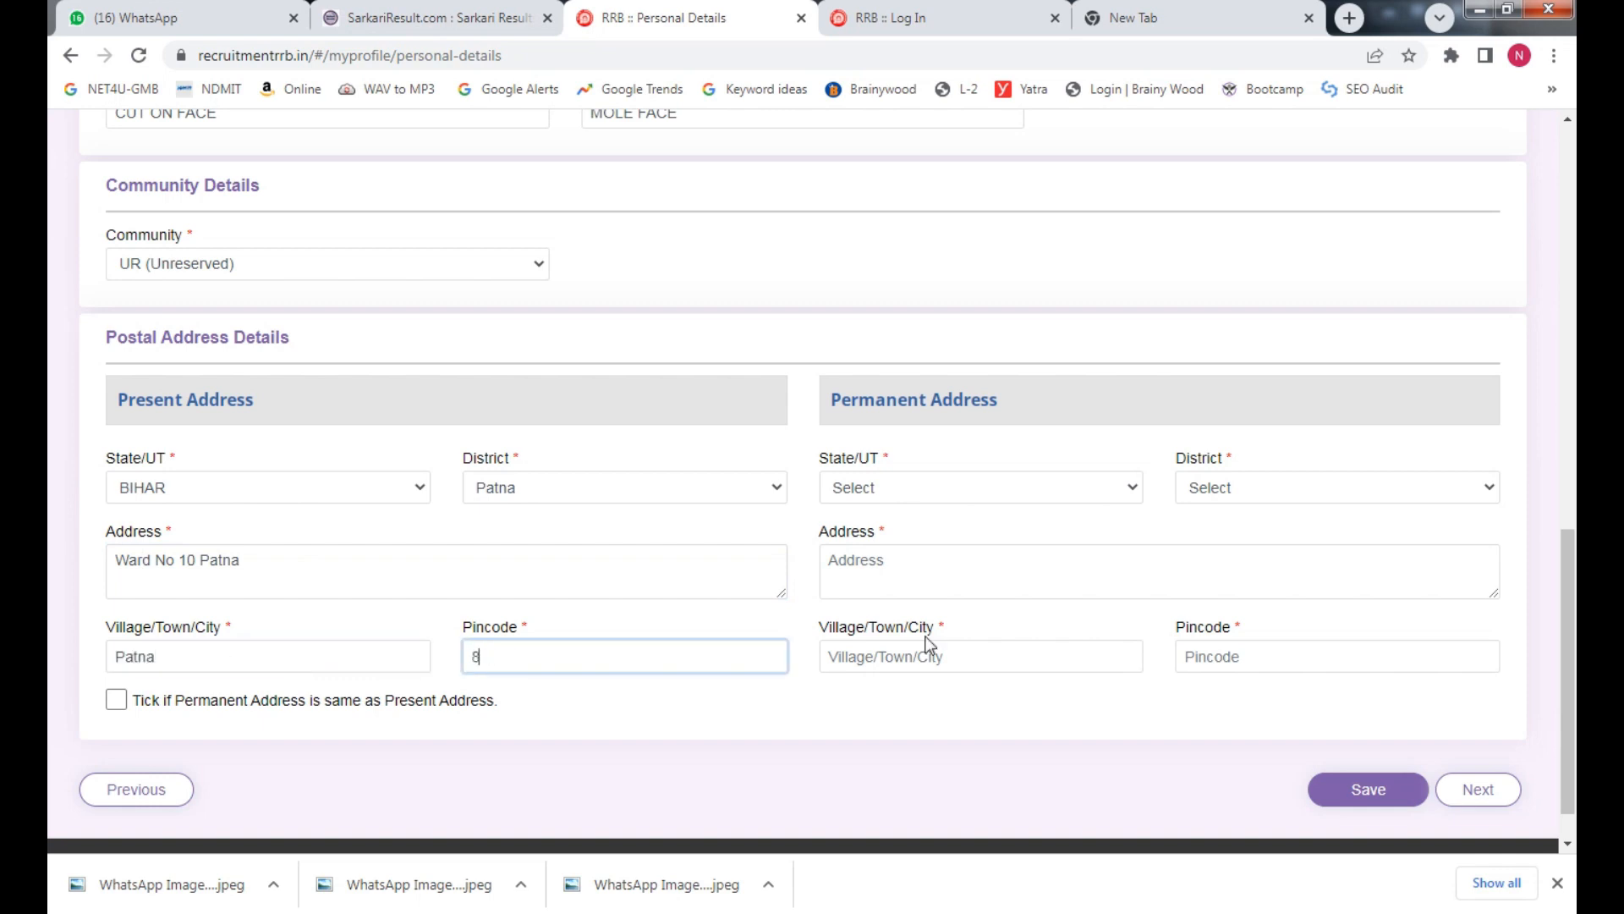
type("0001")
key("Left")
type("0")
key("Tab")
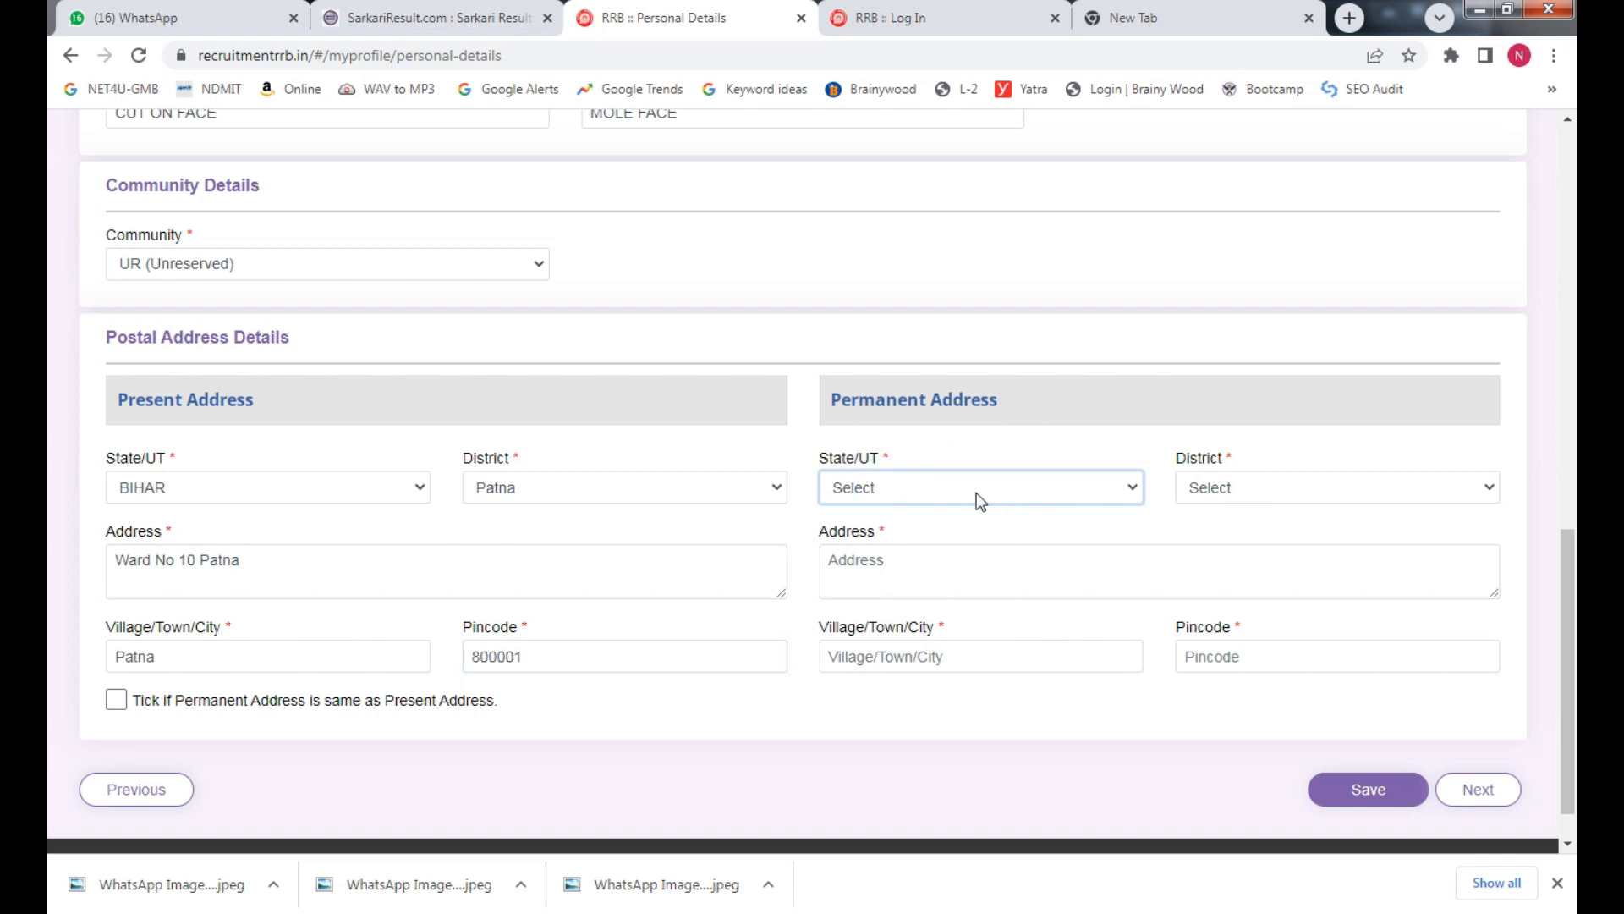
Mark the permanent address same as present and save the personal details
left_click(116, 700)
left_click(1359, 798)
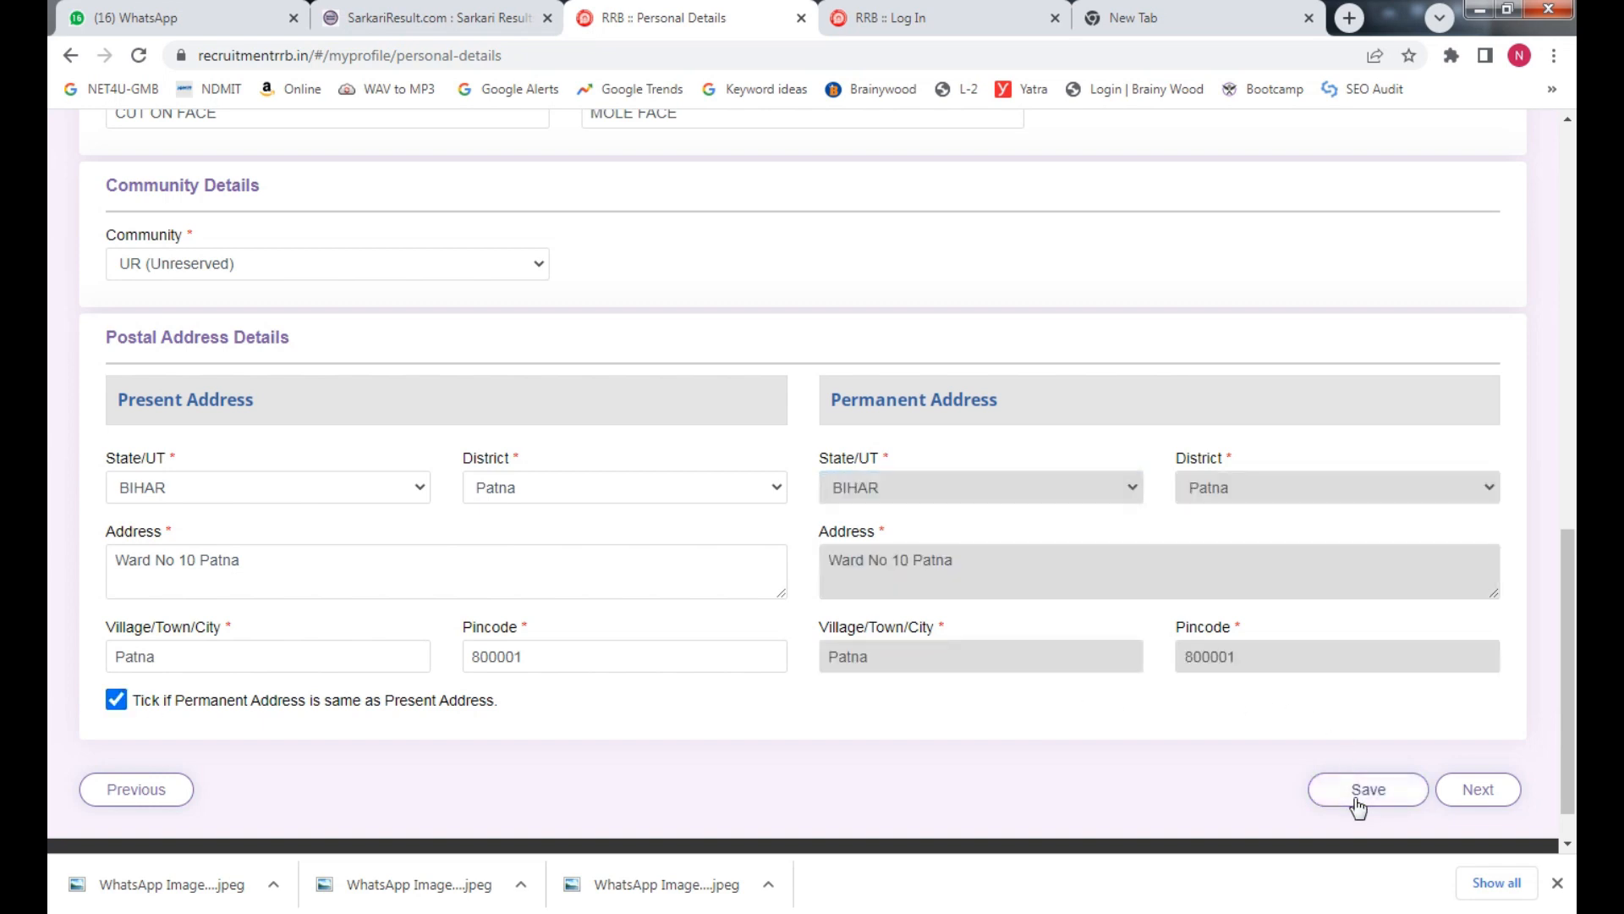
left_click(1379, 799)
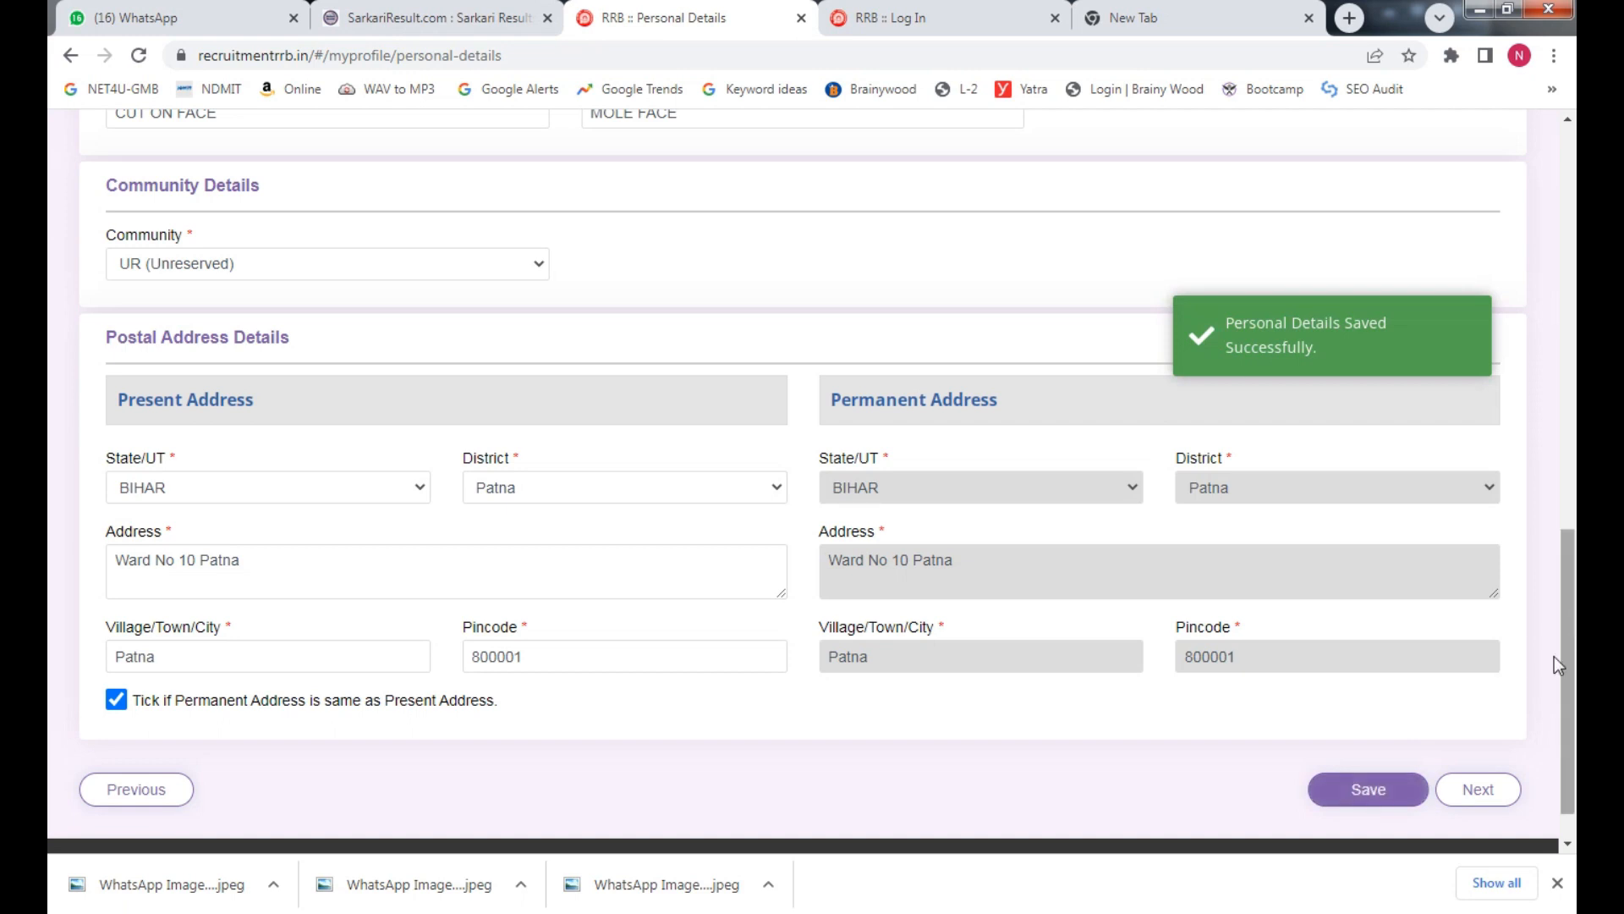
Continue to Other Details and answer No to being an Ex-Serviceman
left_click(1488, 795)
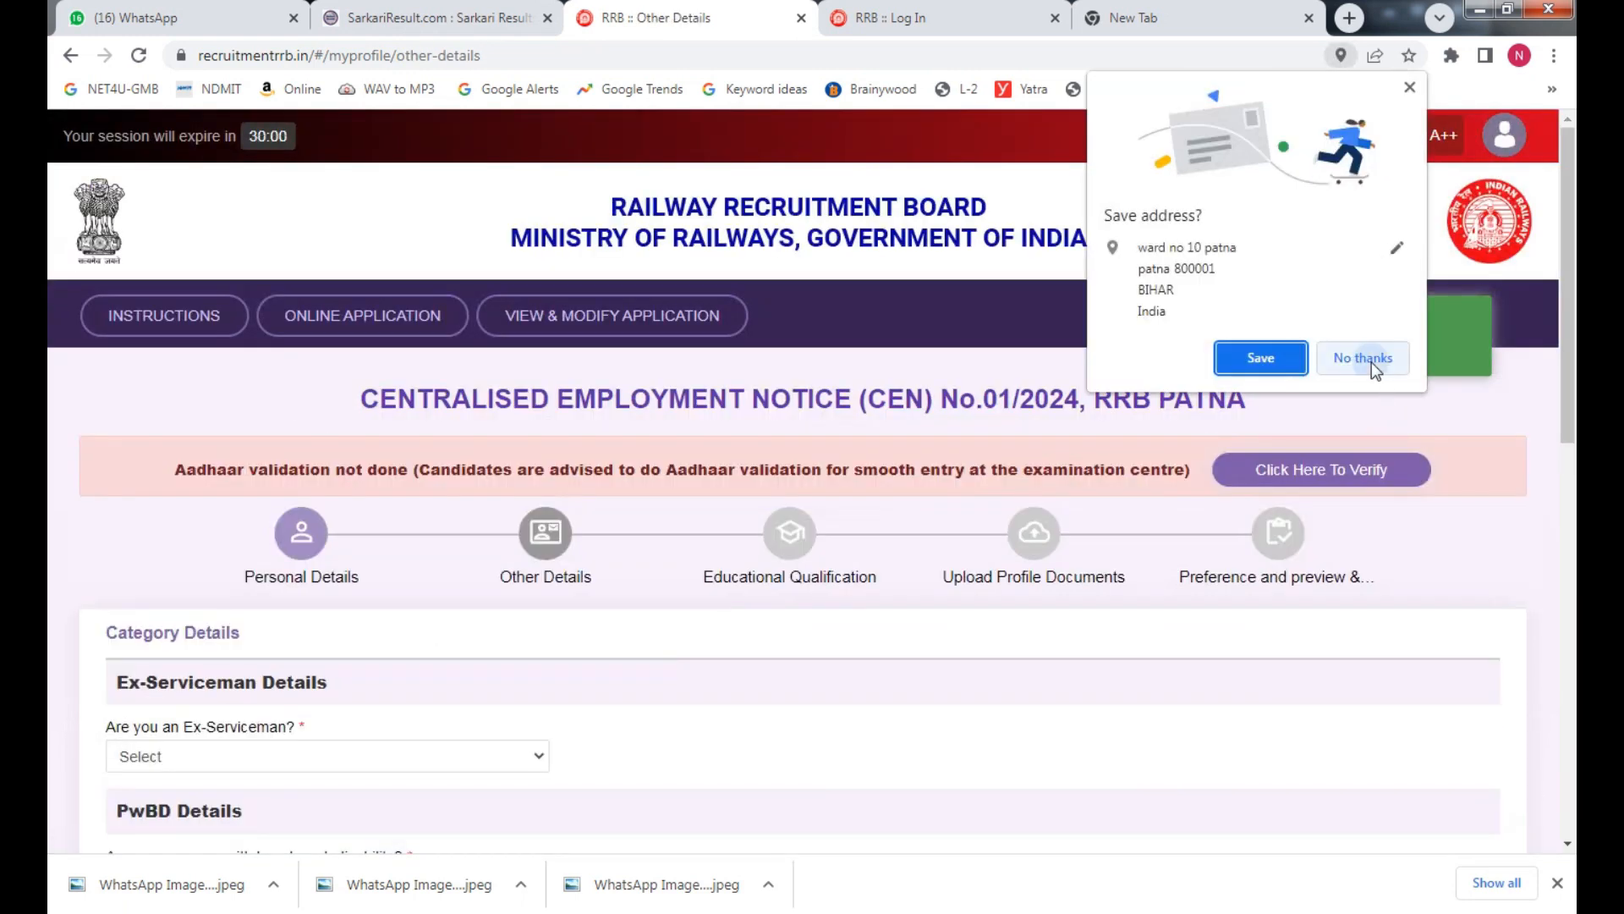
left_click(1372, 362)
scroll(1026, 427, "down", 2)
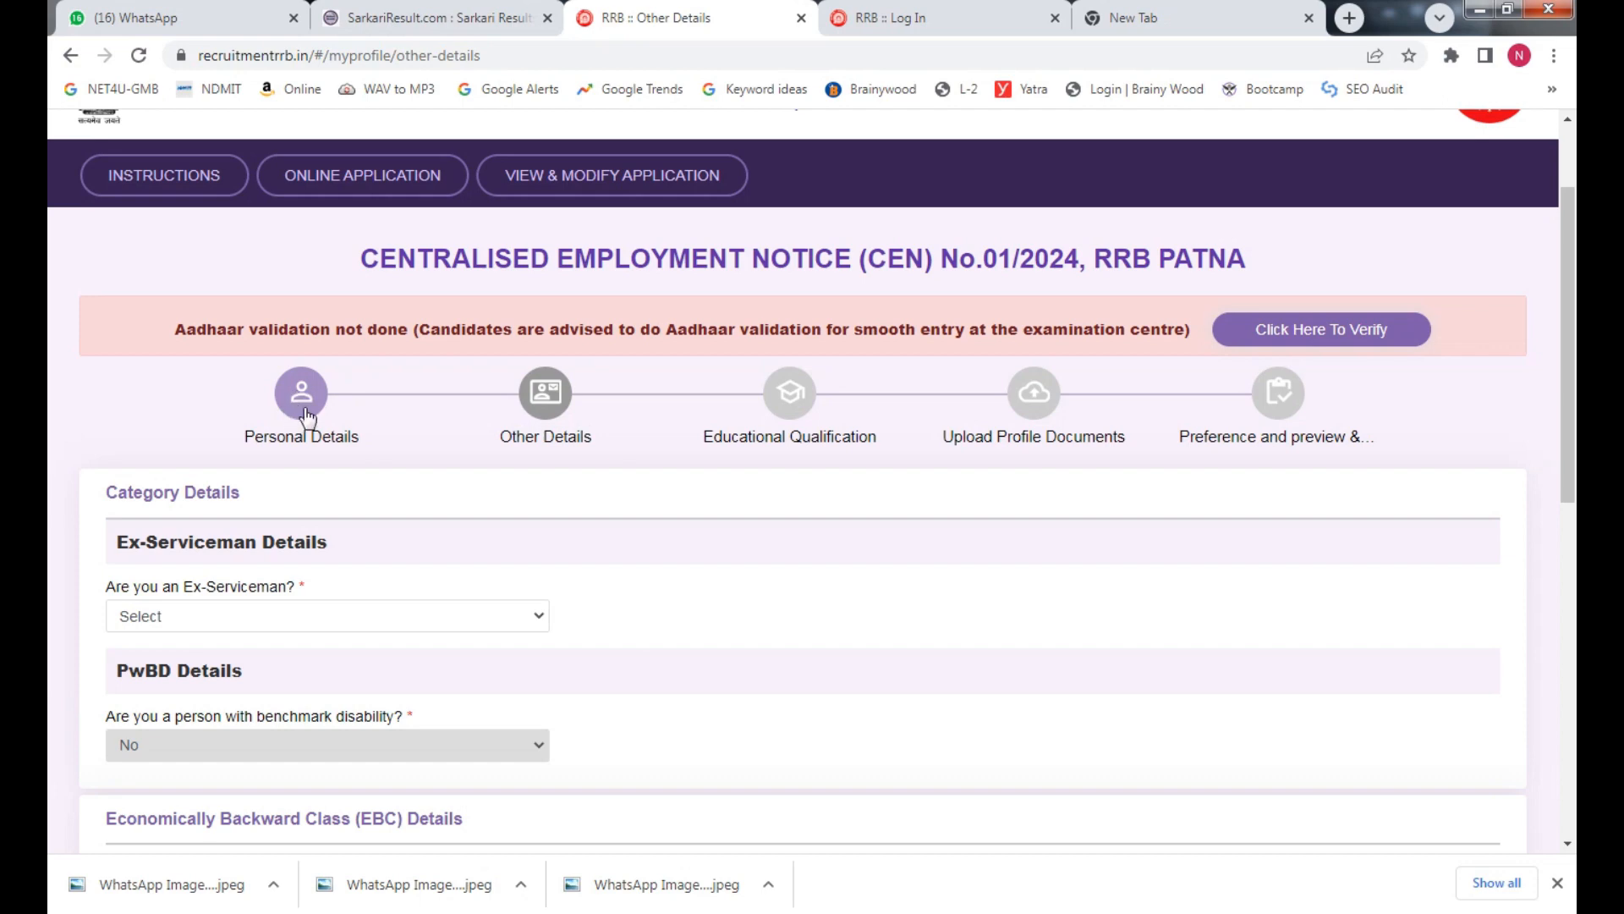
left_click_drag(1574, 347, 1575, 413)
left_click(261, 465)
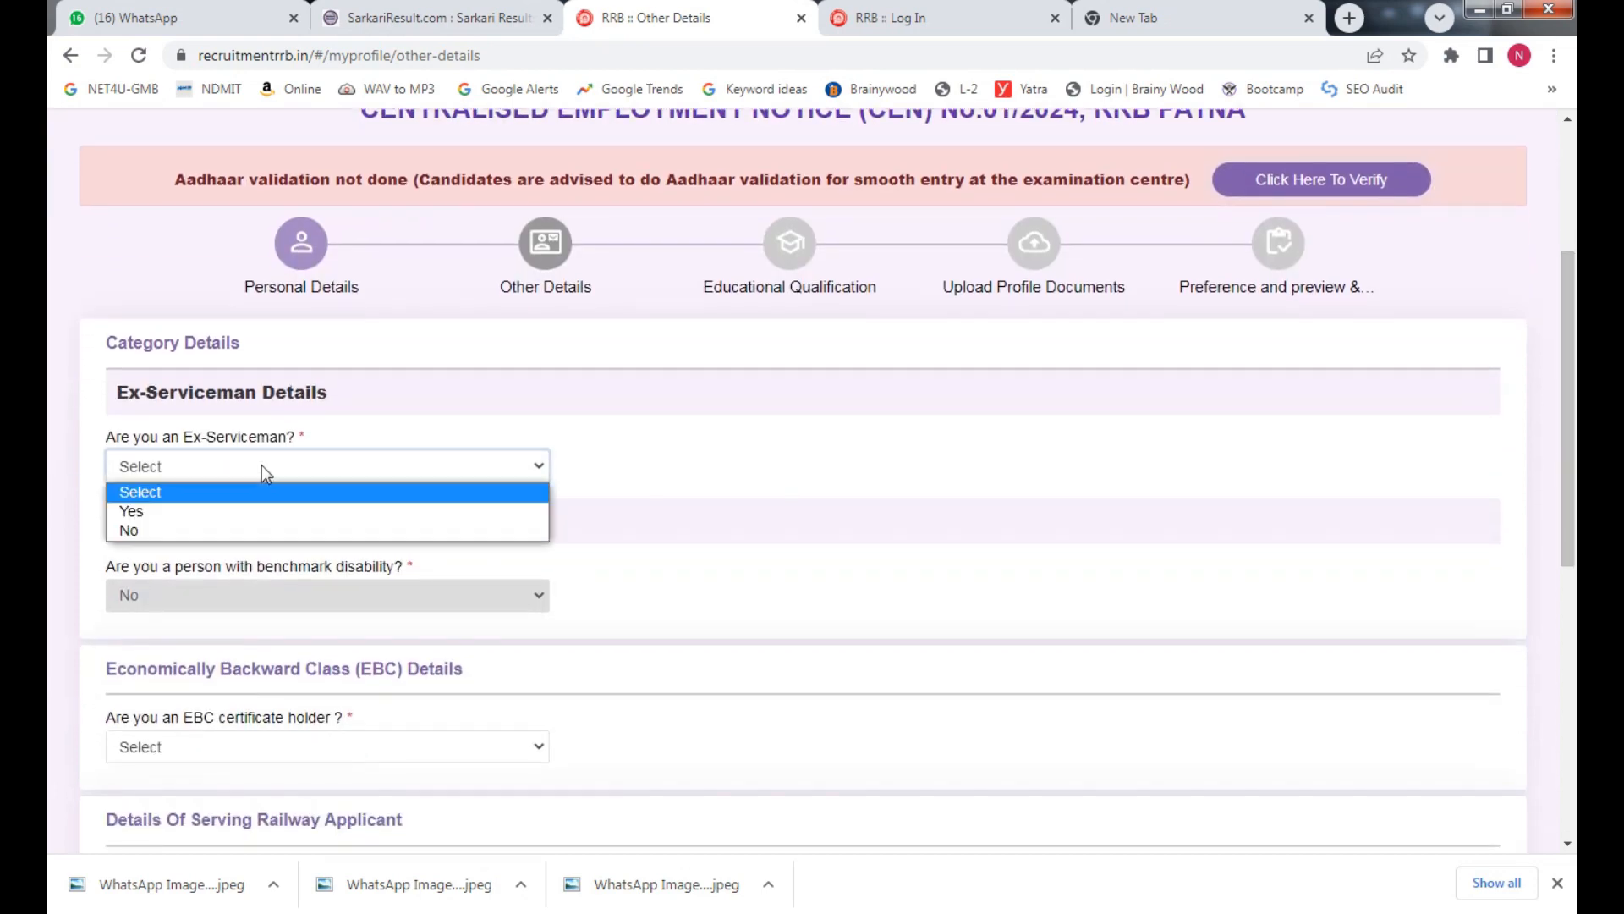
left_click(230, 530)
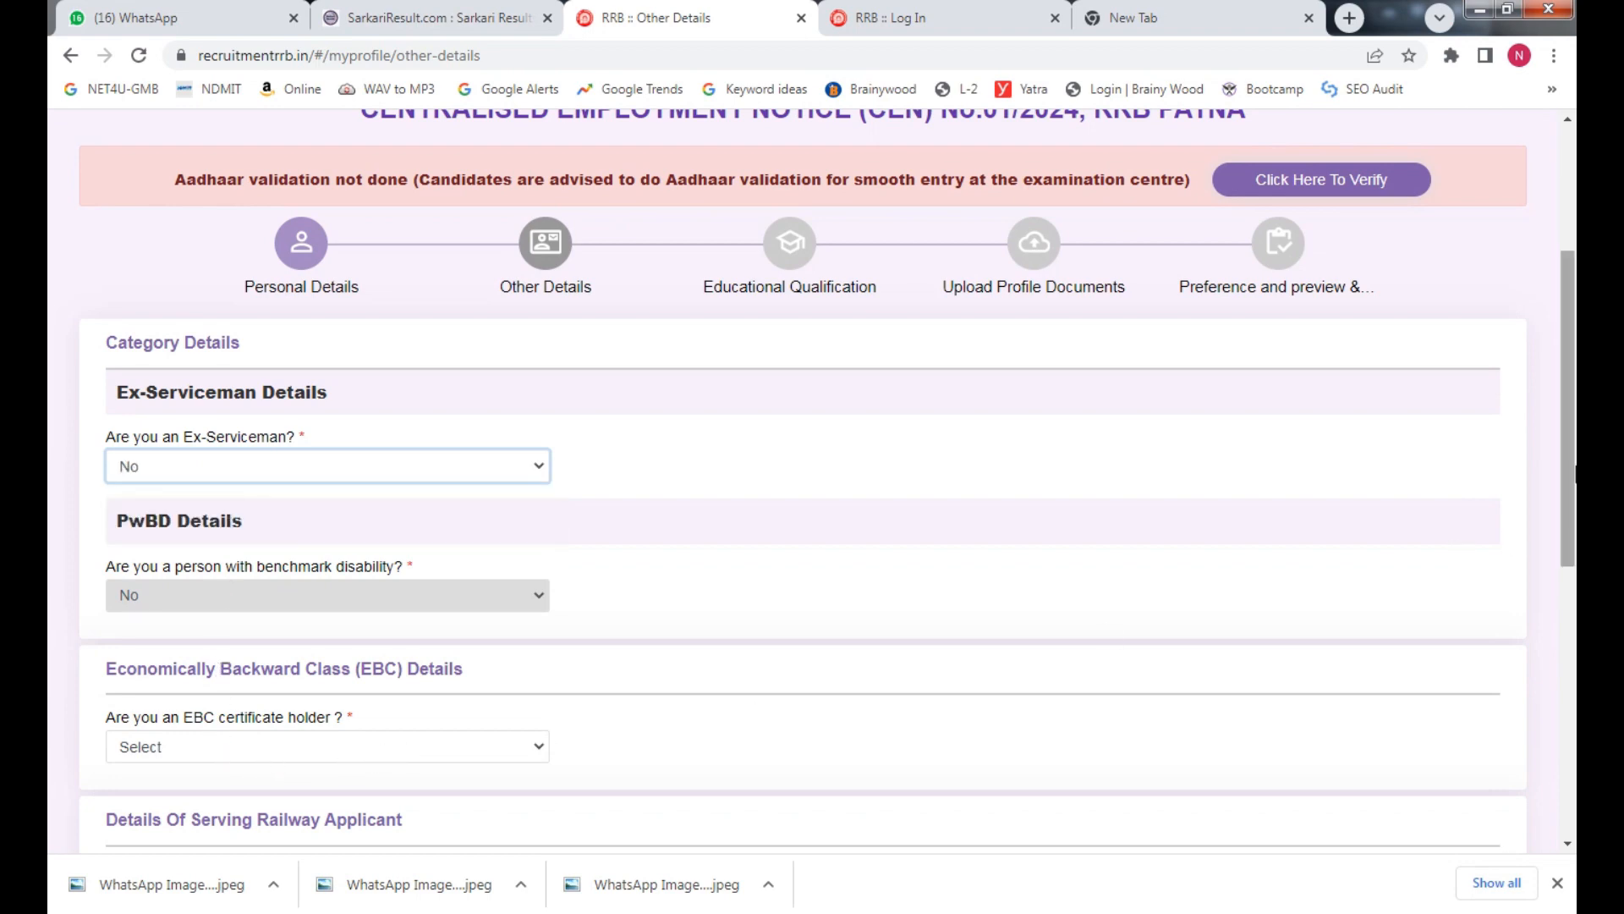
Answer No to holding an EBC certificate after dismissing the EBC notice
scroll(761, 507, "down", 3)
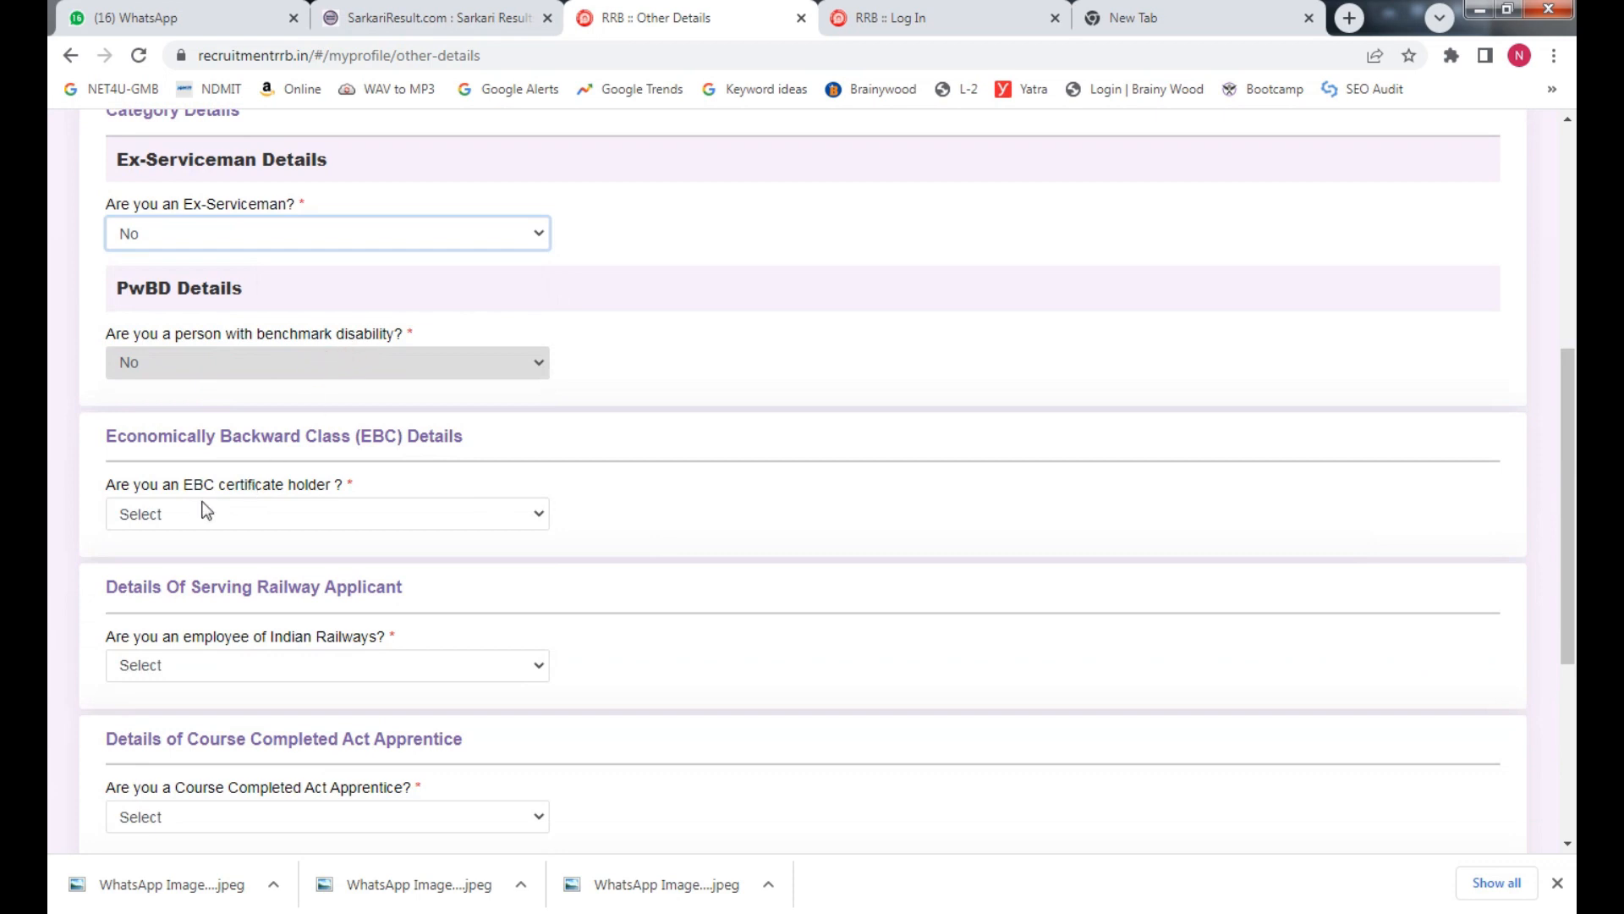
left_click(279, 513)
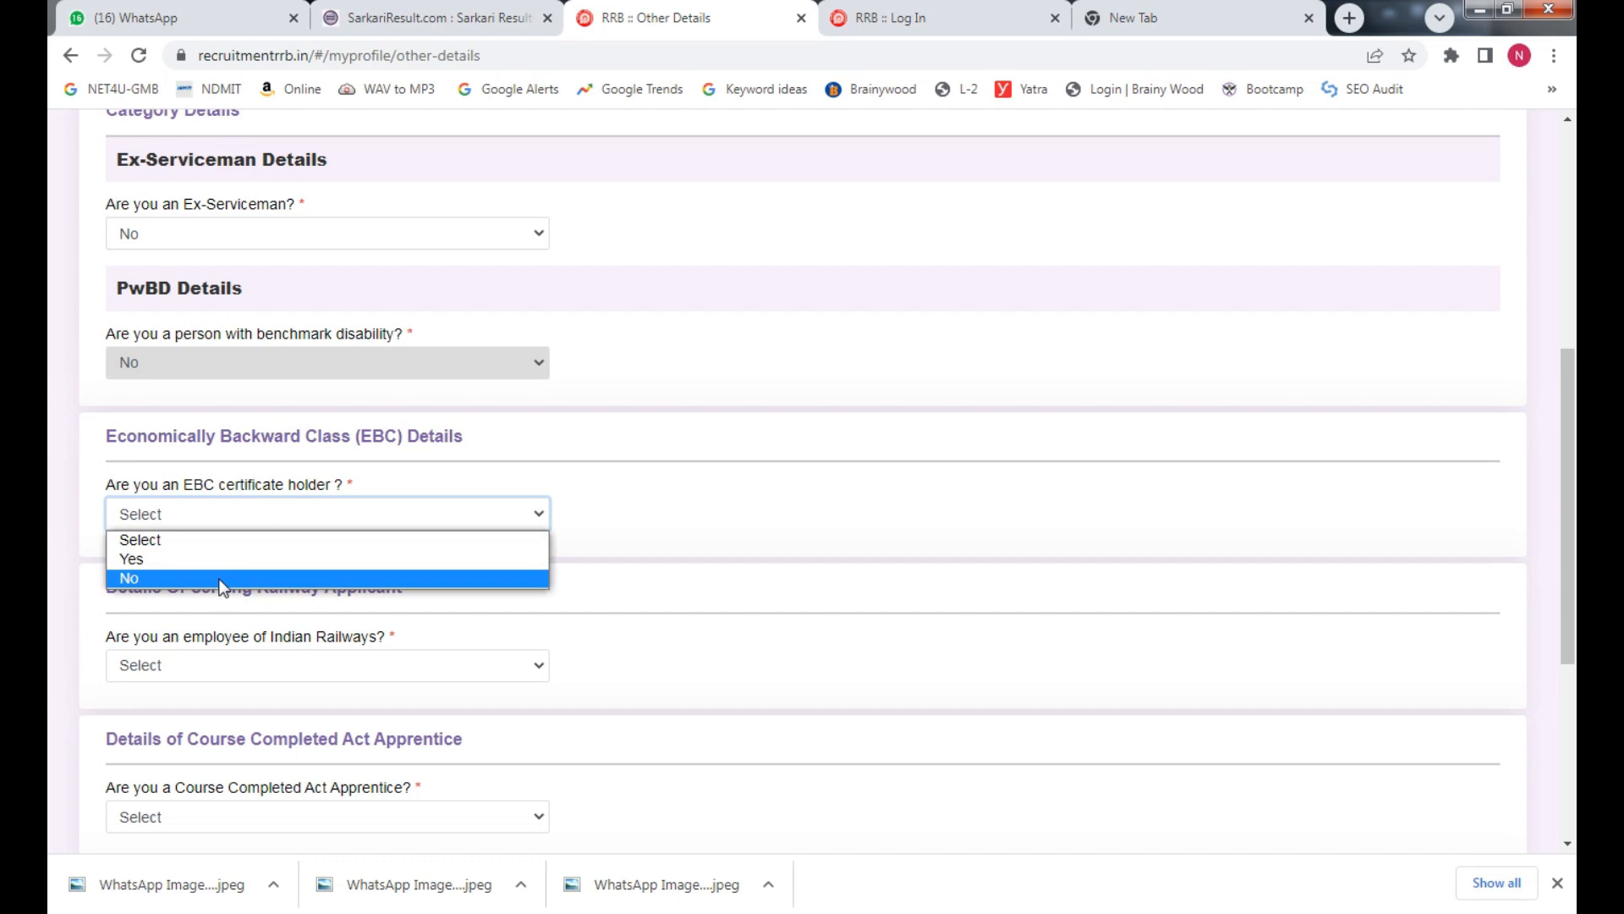
left_click(253, 559)
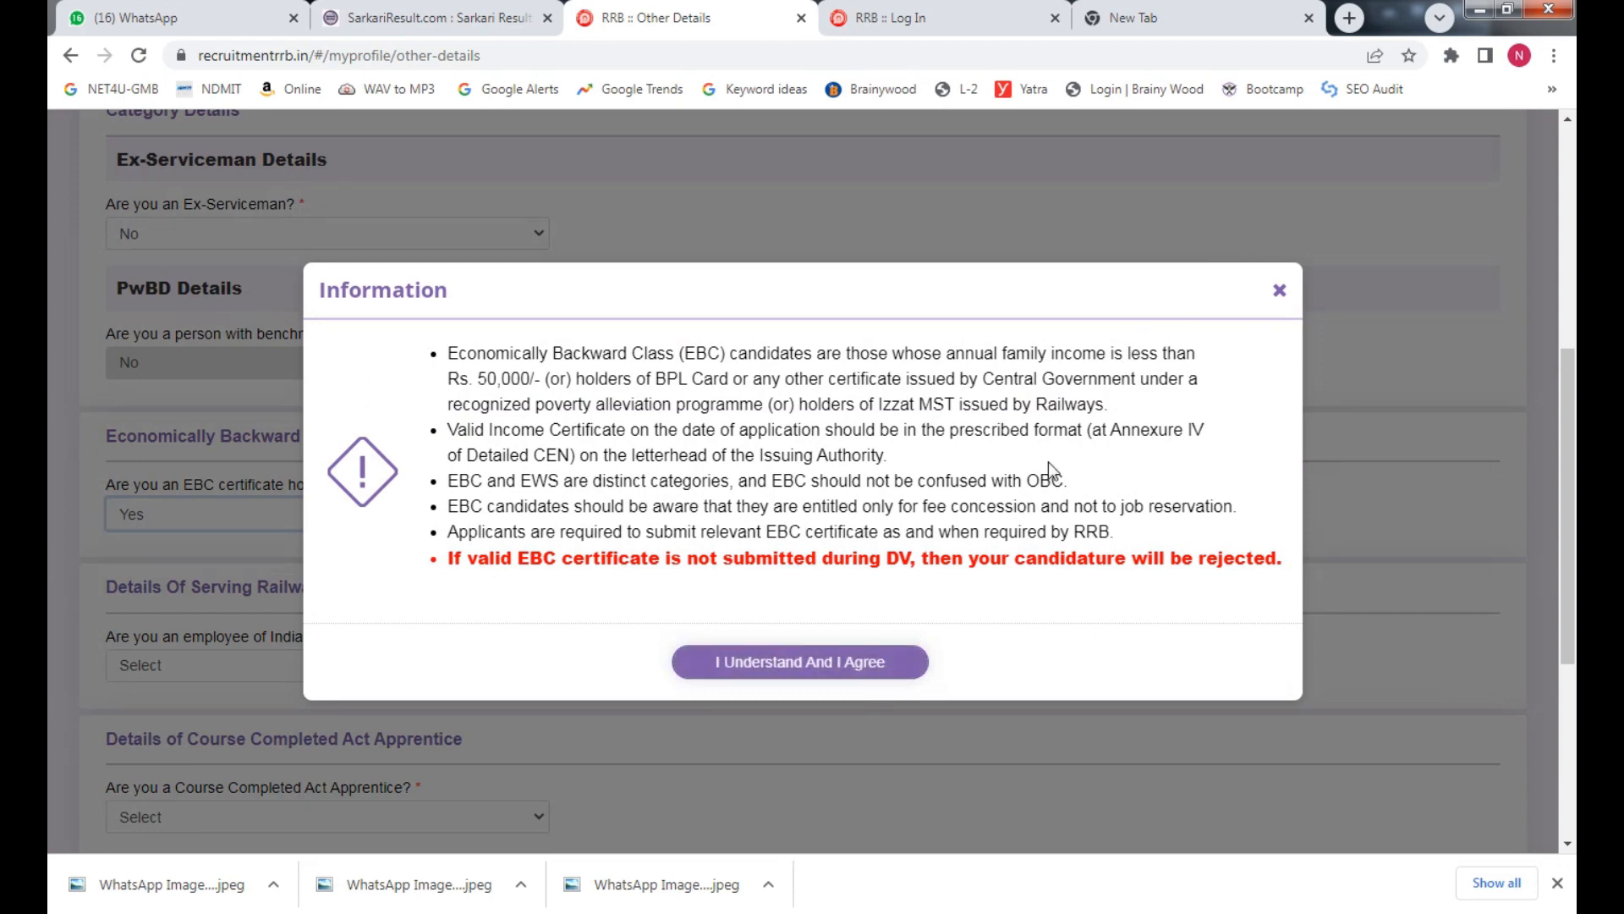
left_click(1280, 294)
left_click(220, 523)
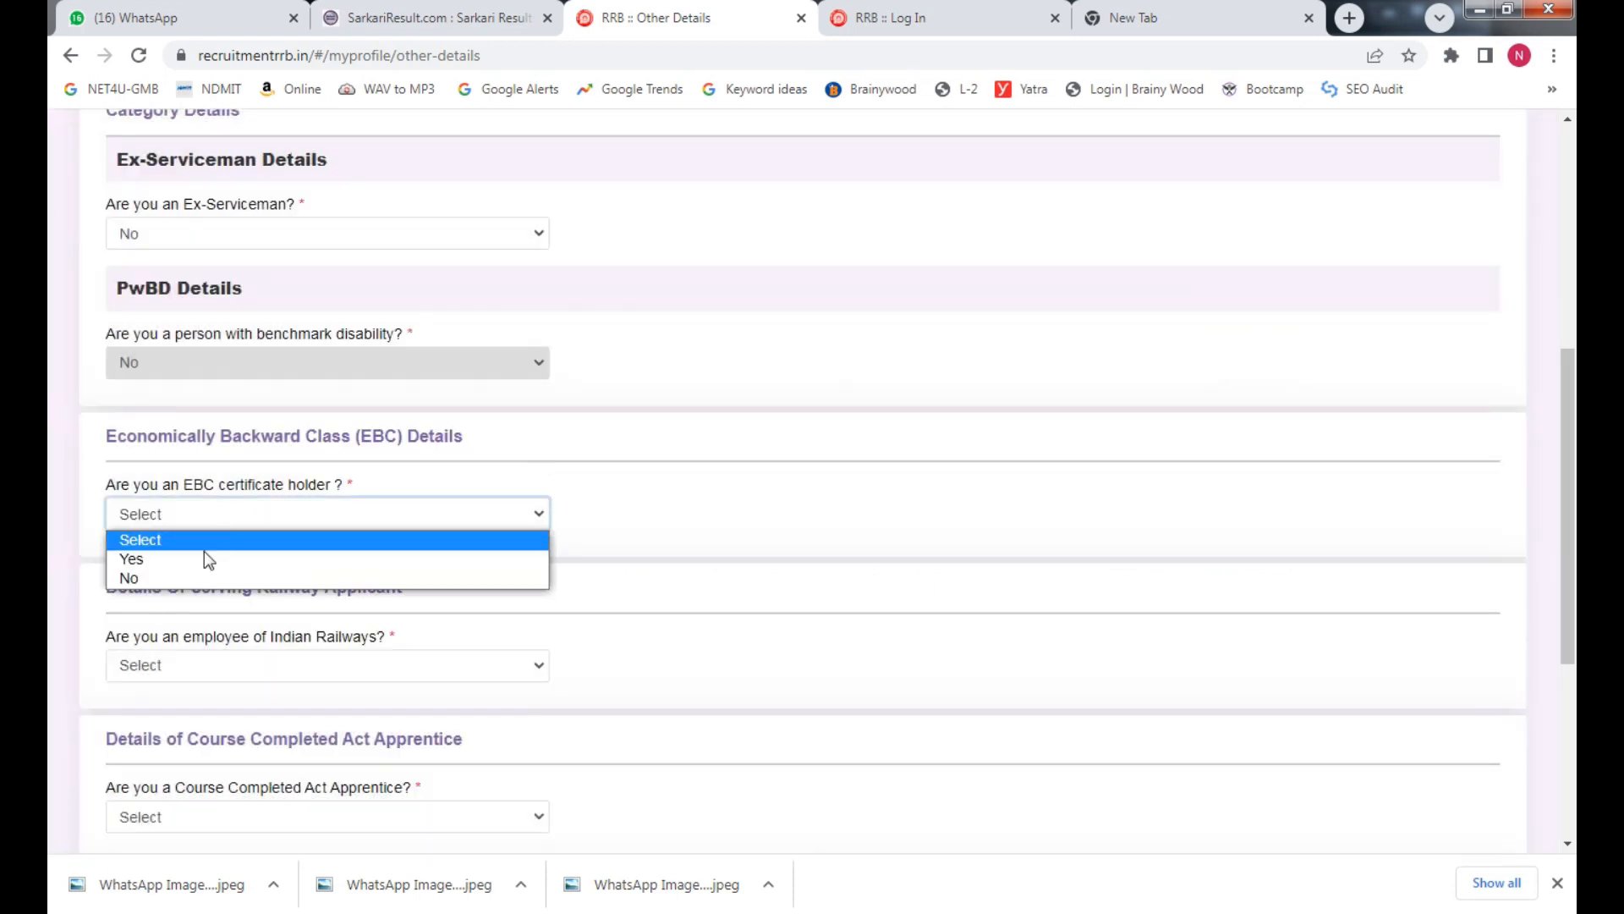
left_click(177, 576)
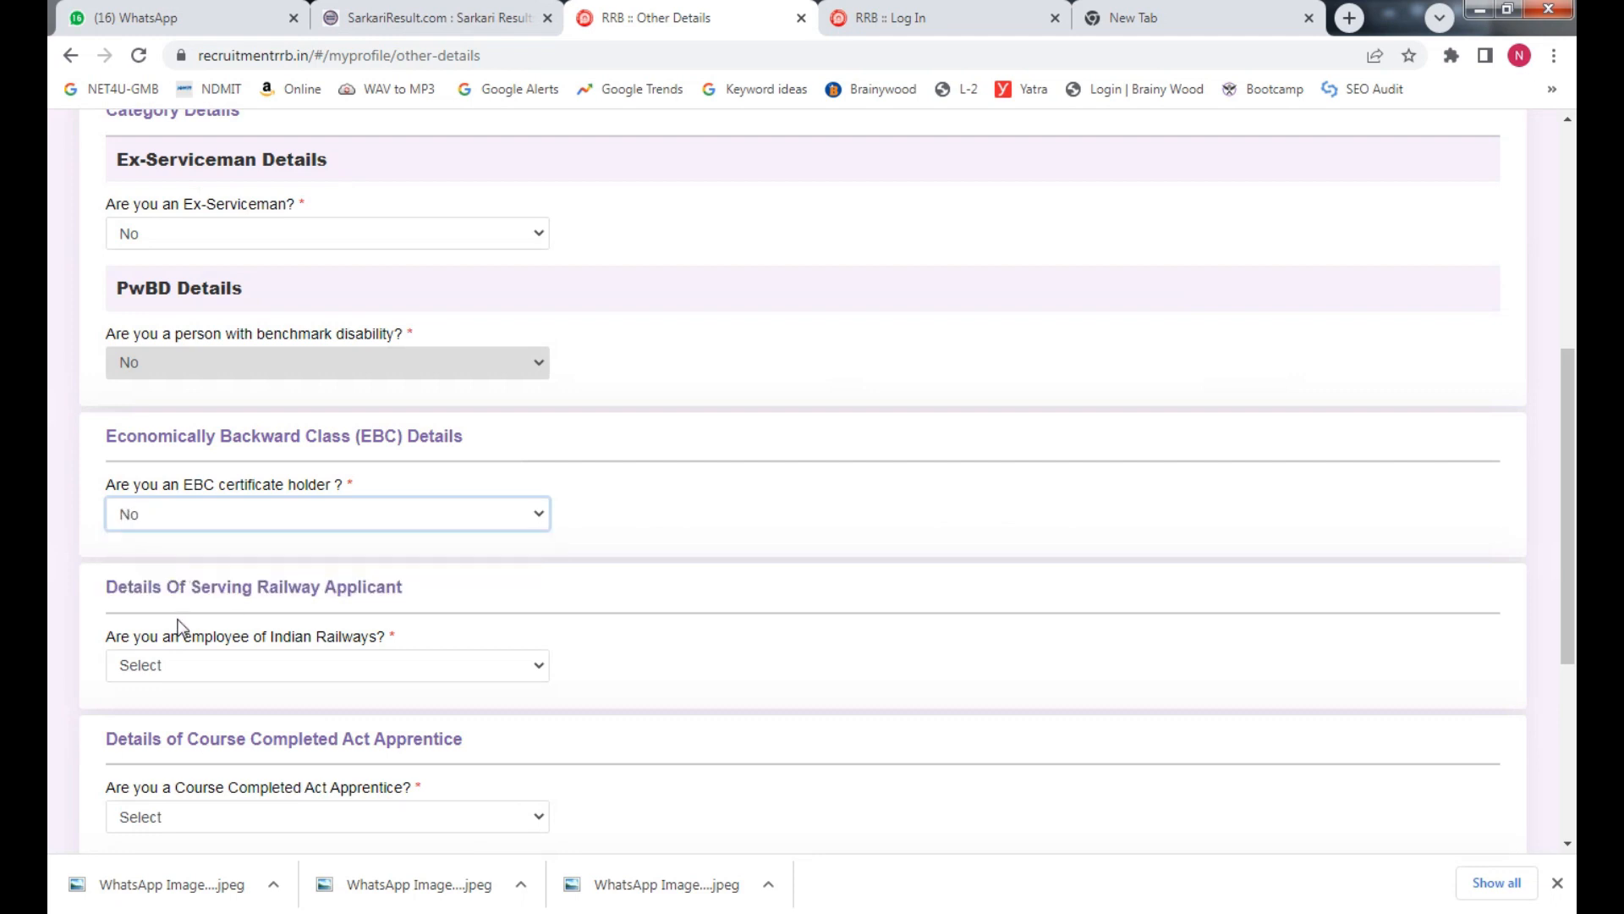
Try Indian Railways employee Yes with still working Yes, leaving NOC unanswered
left_click(308, 646)
left_click(290, 660)
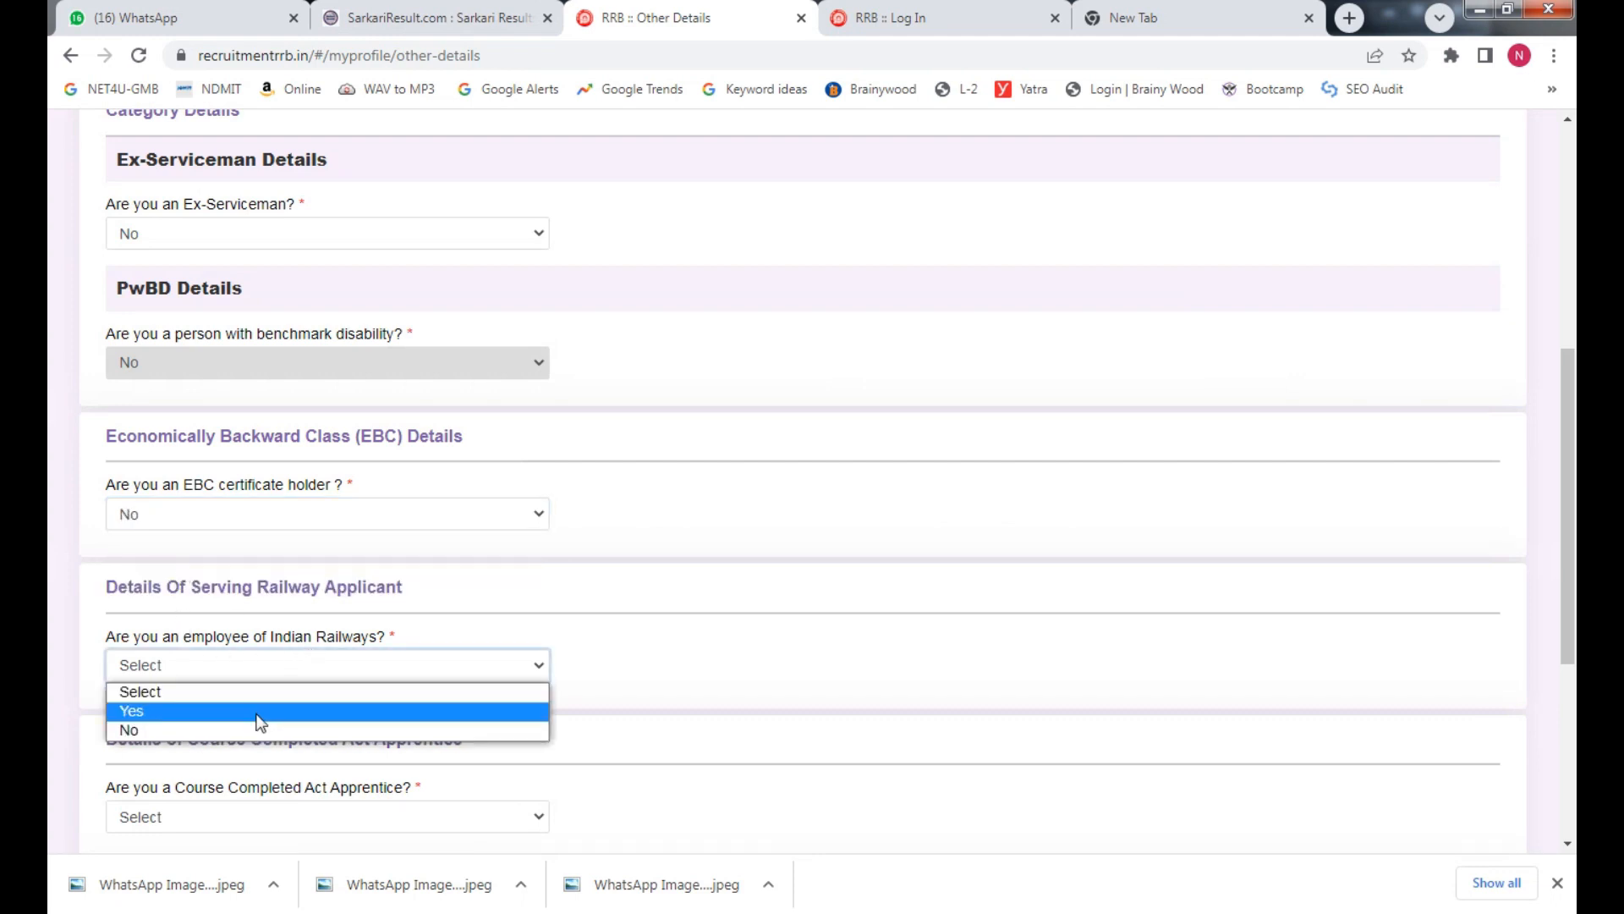
left_click(235, 730)
left_click_drag(1571, 512, 1570, 575)
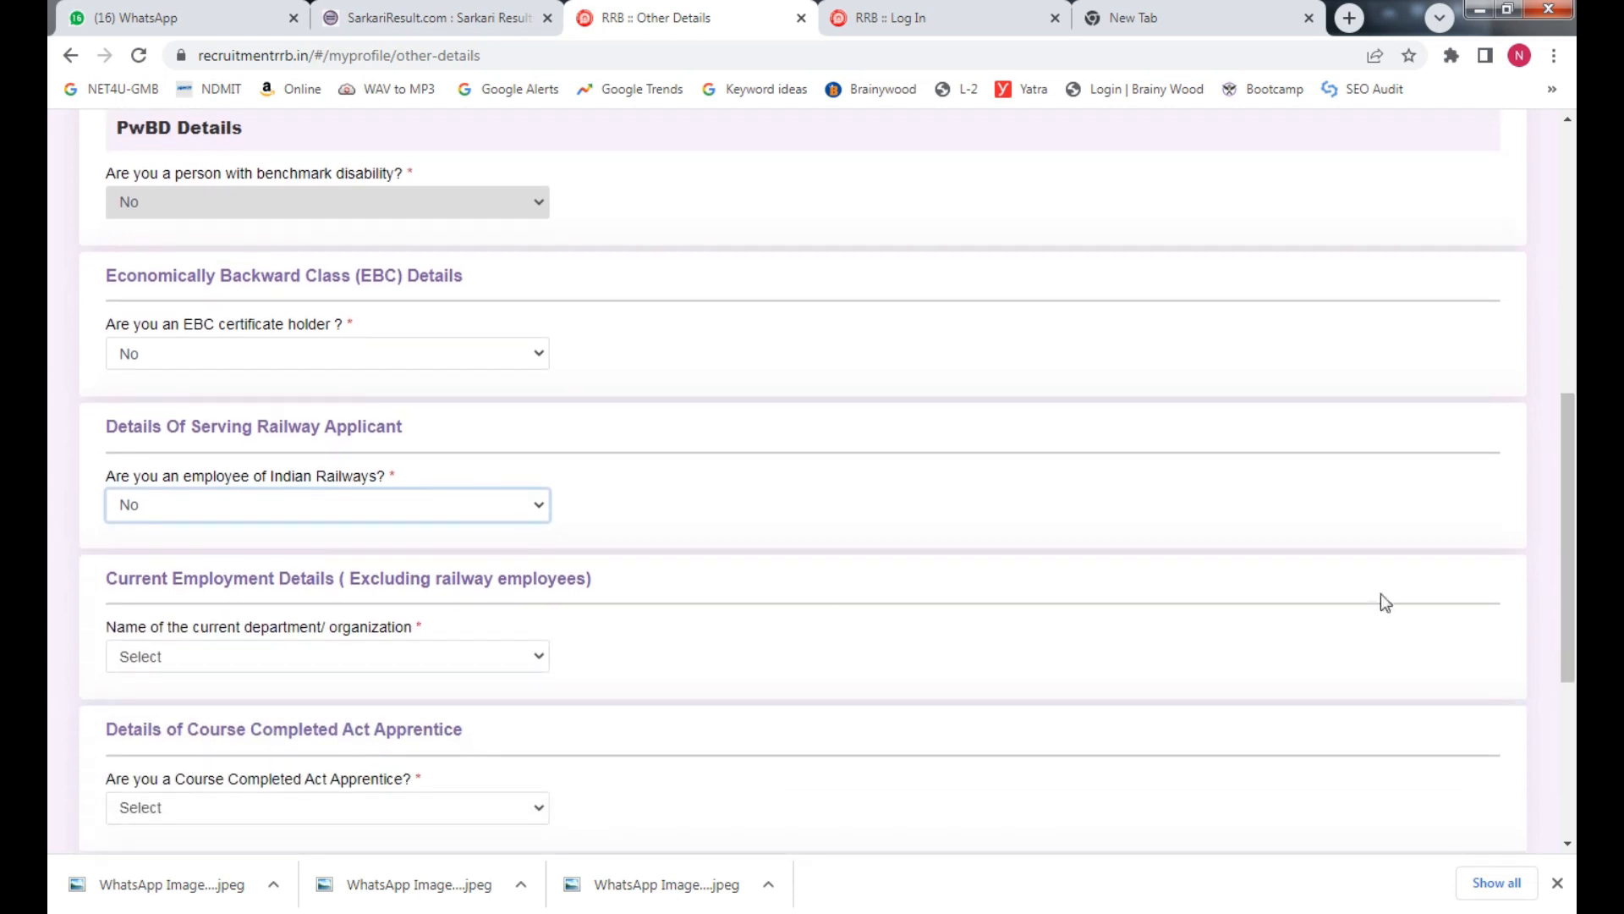
left_click(276, 504)
left_click(141, 554)
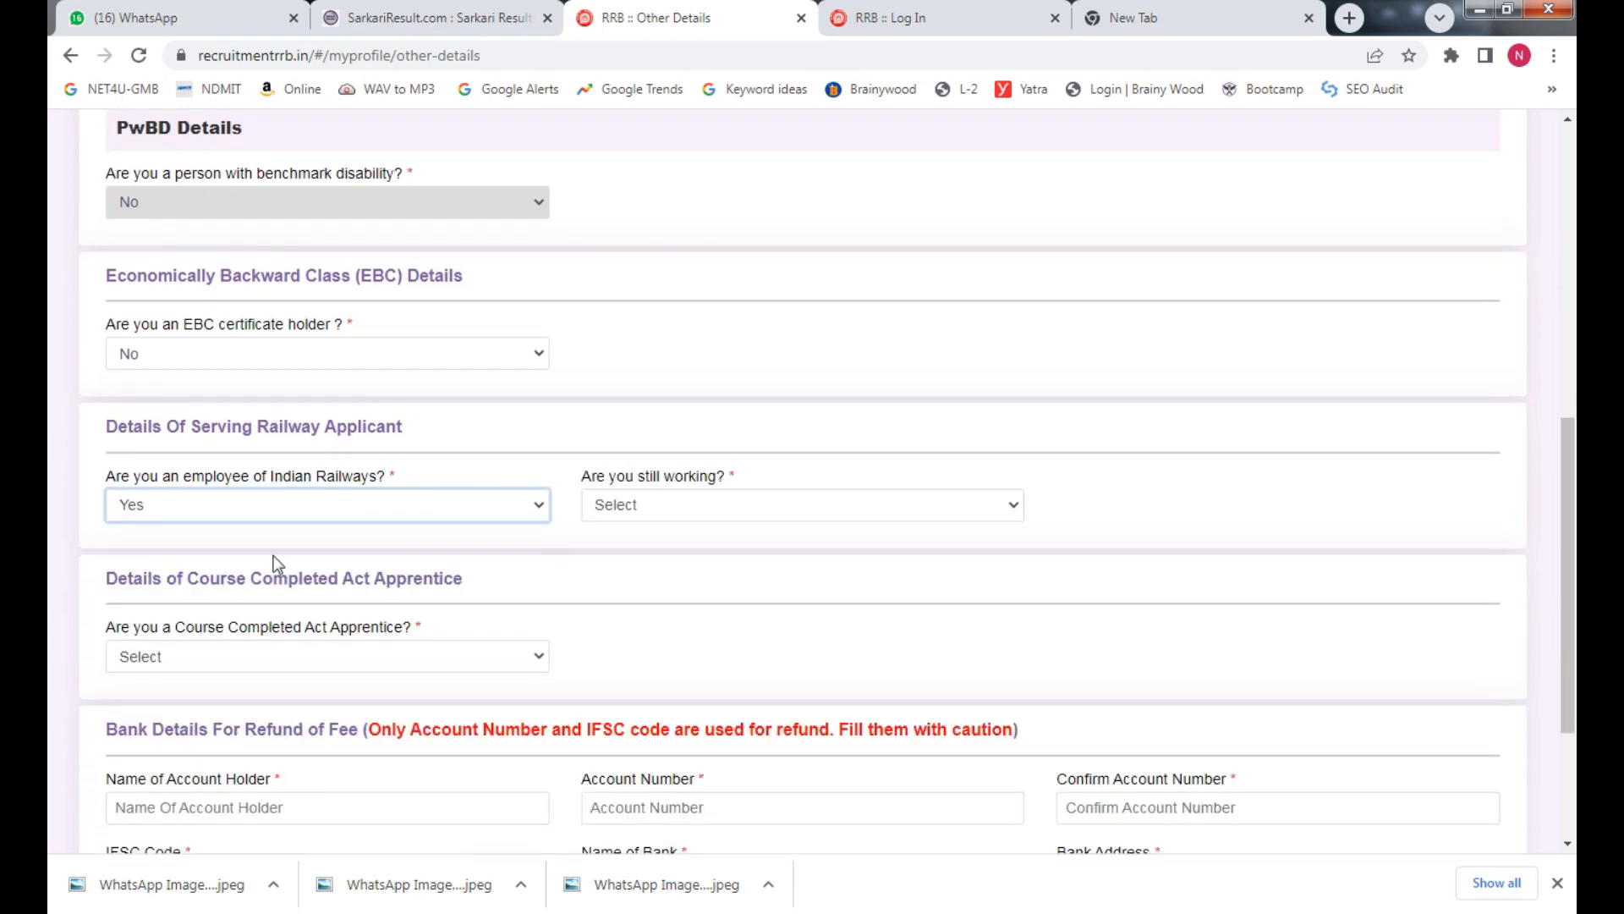
left_click(714, 510)
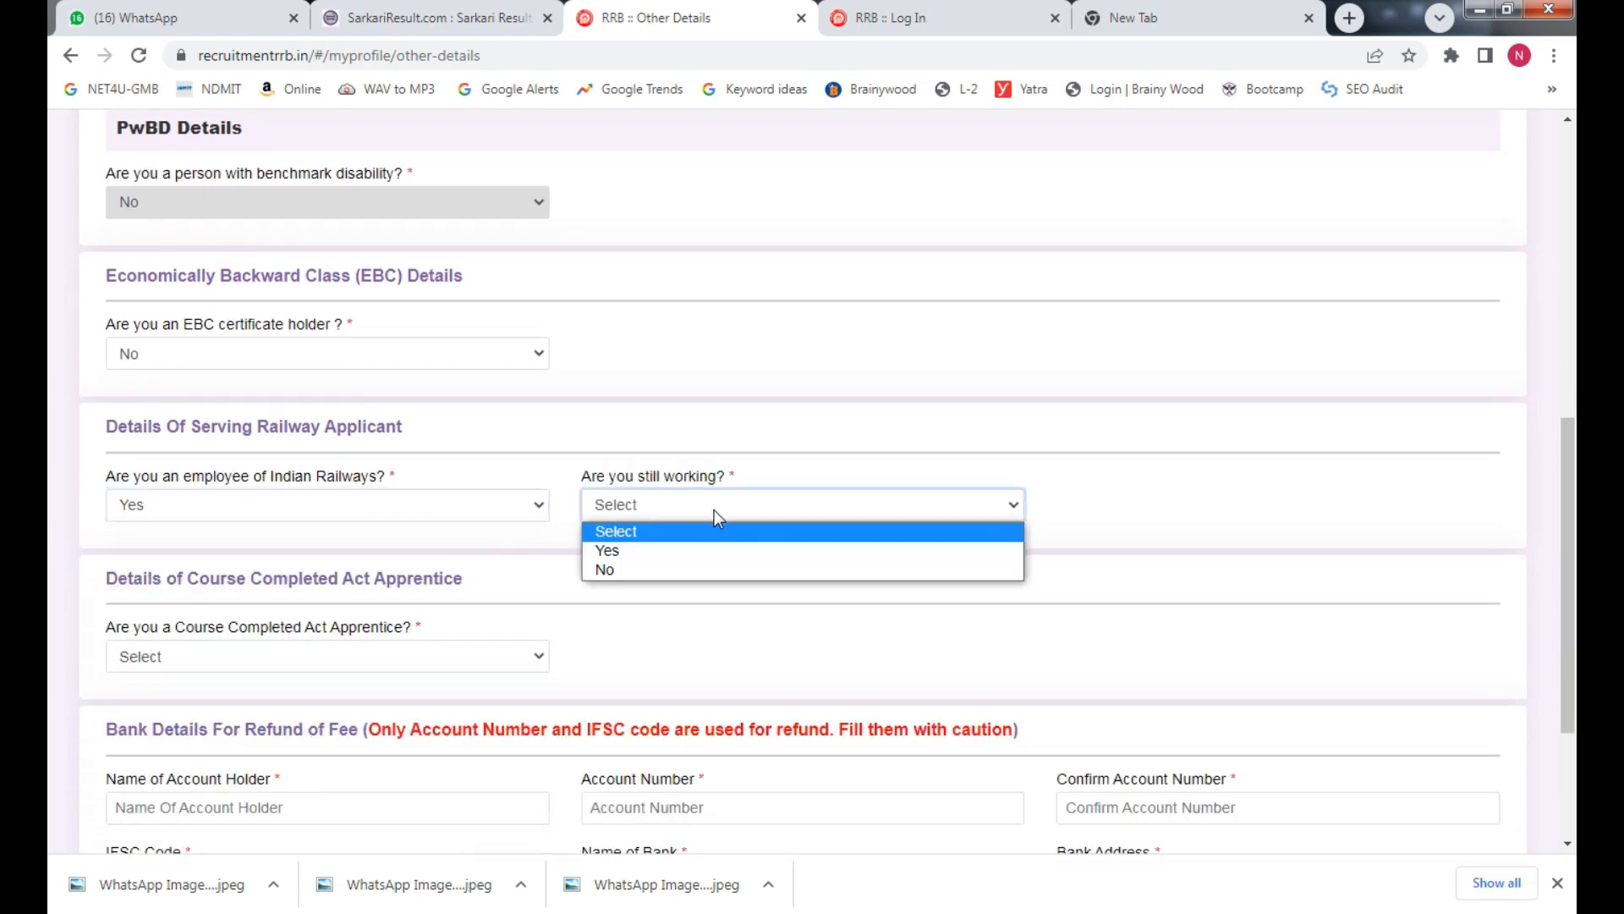
left_click(671, 561)
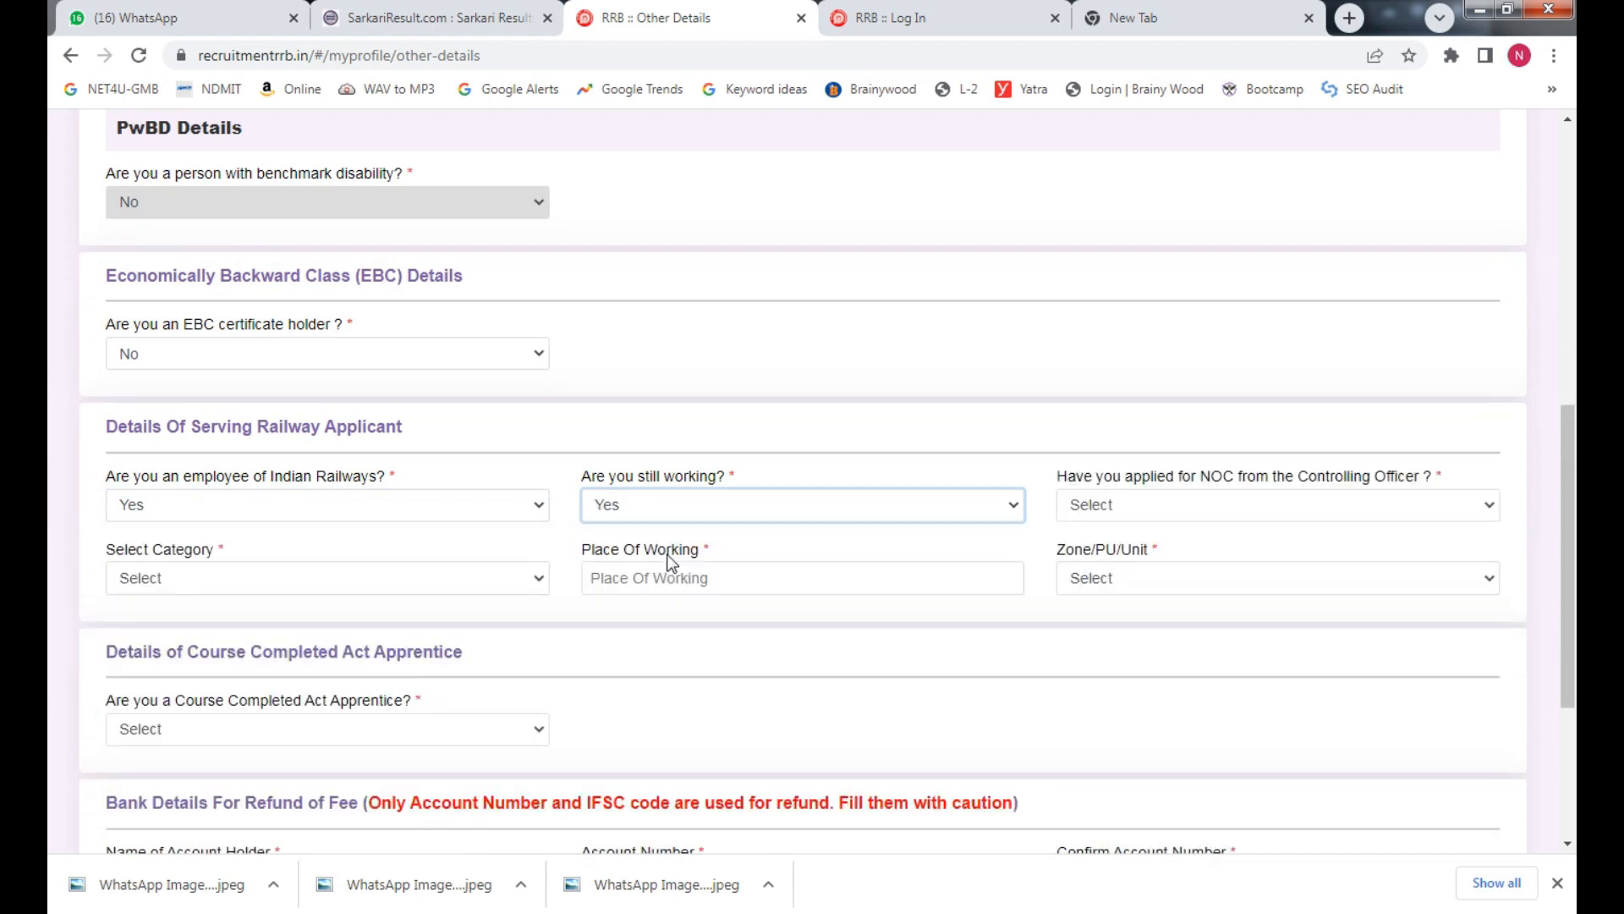
left_click(1321, 515)
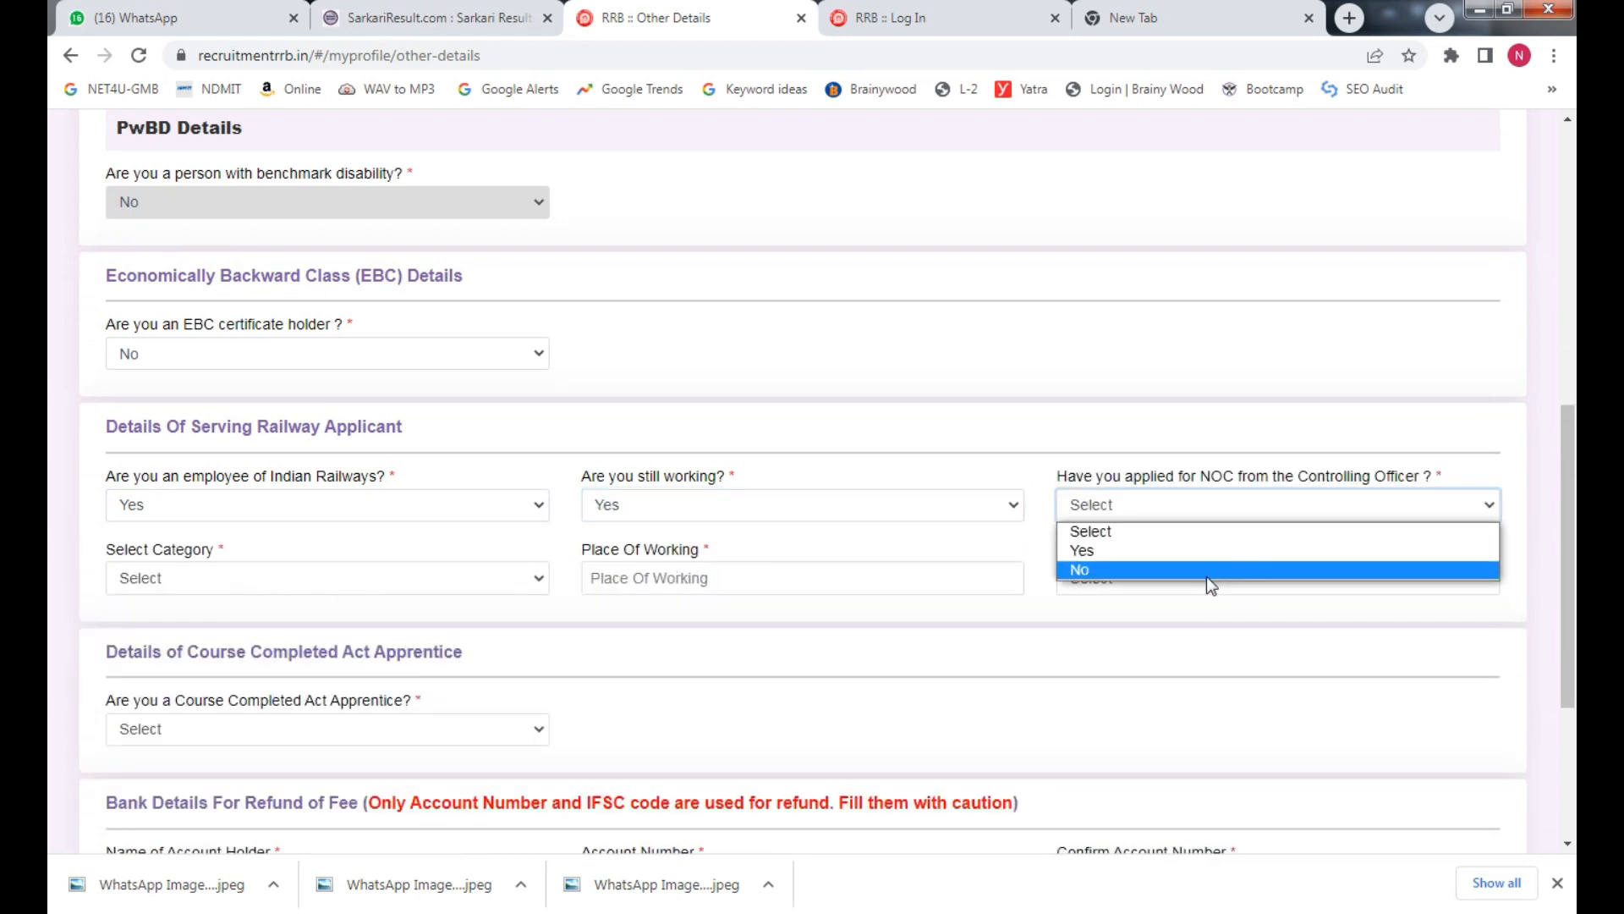
left_click(730, 638)
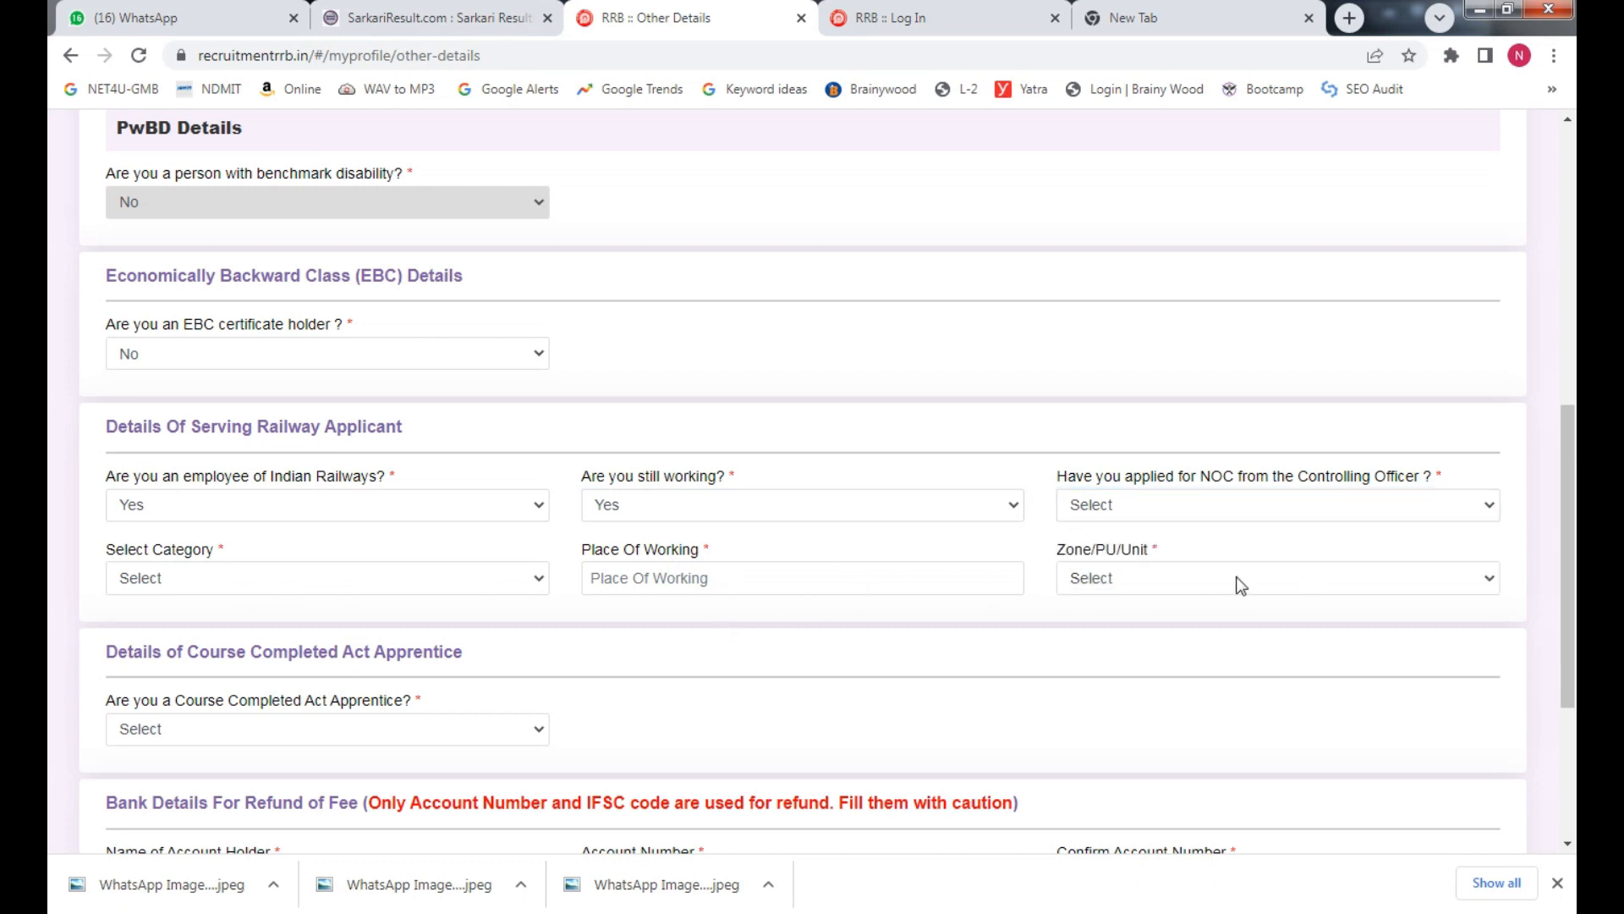
Change the Indian Railways employee answer back to No
left_click(1280, 580)
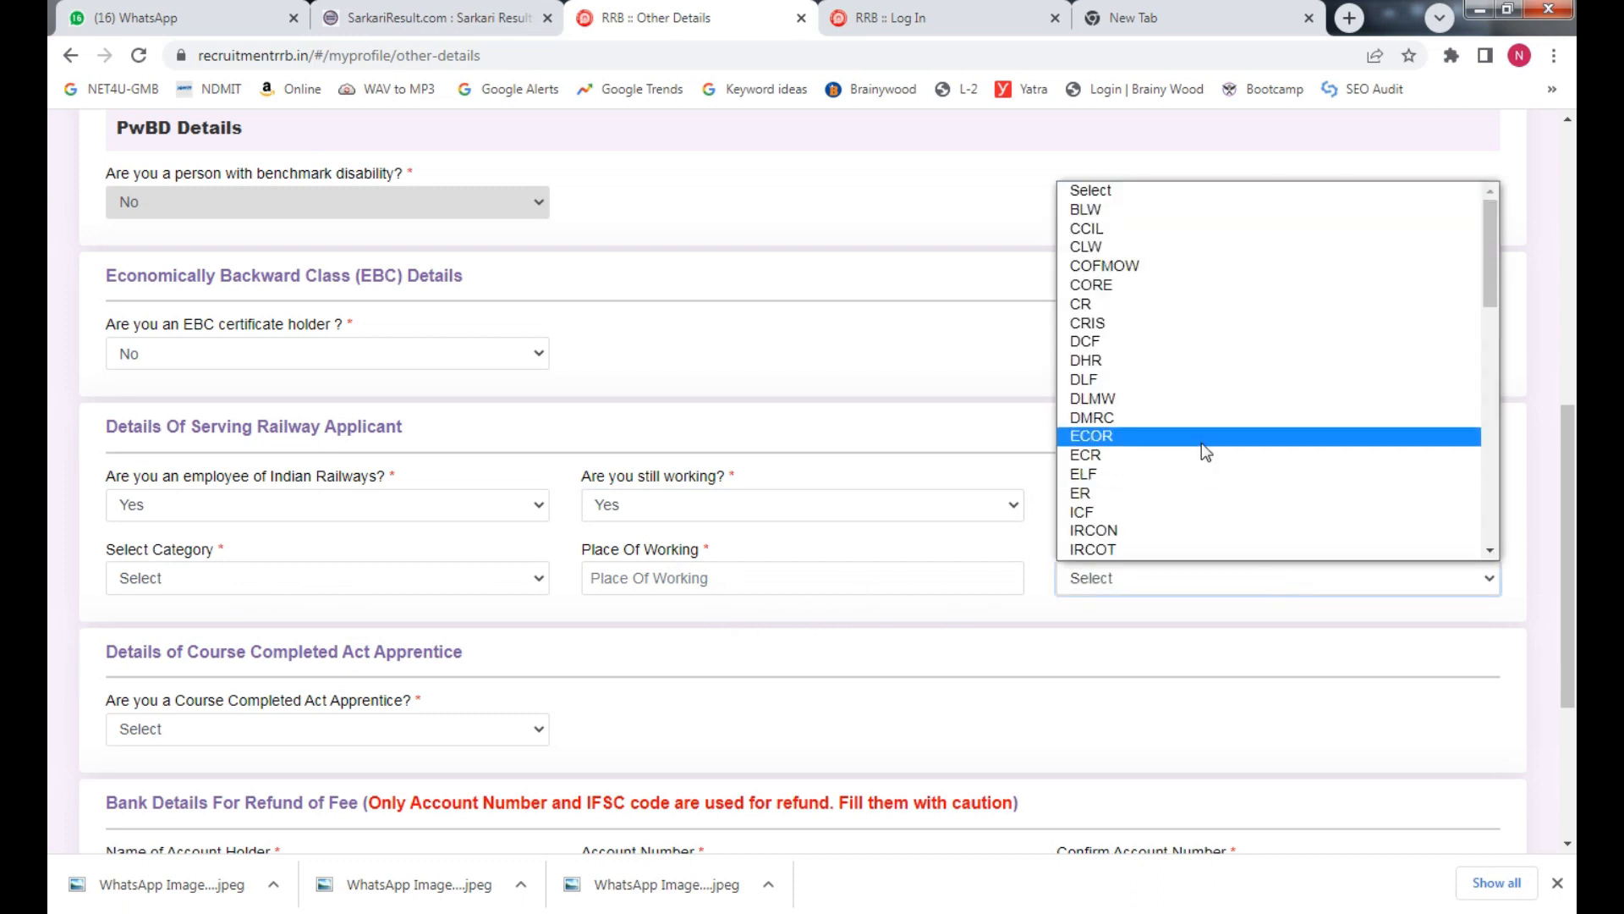
left_click(271, 512)
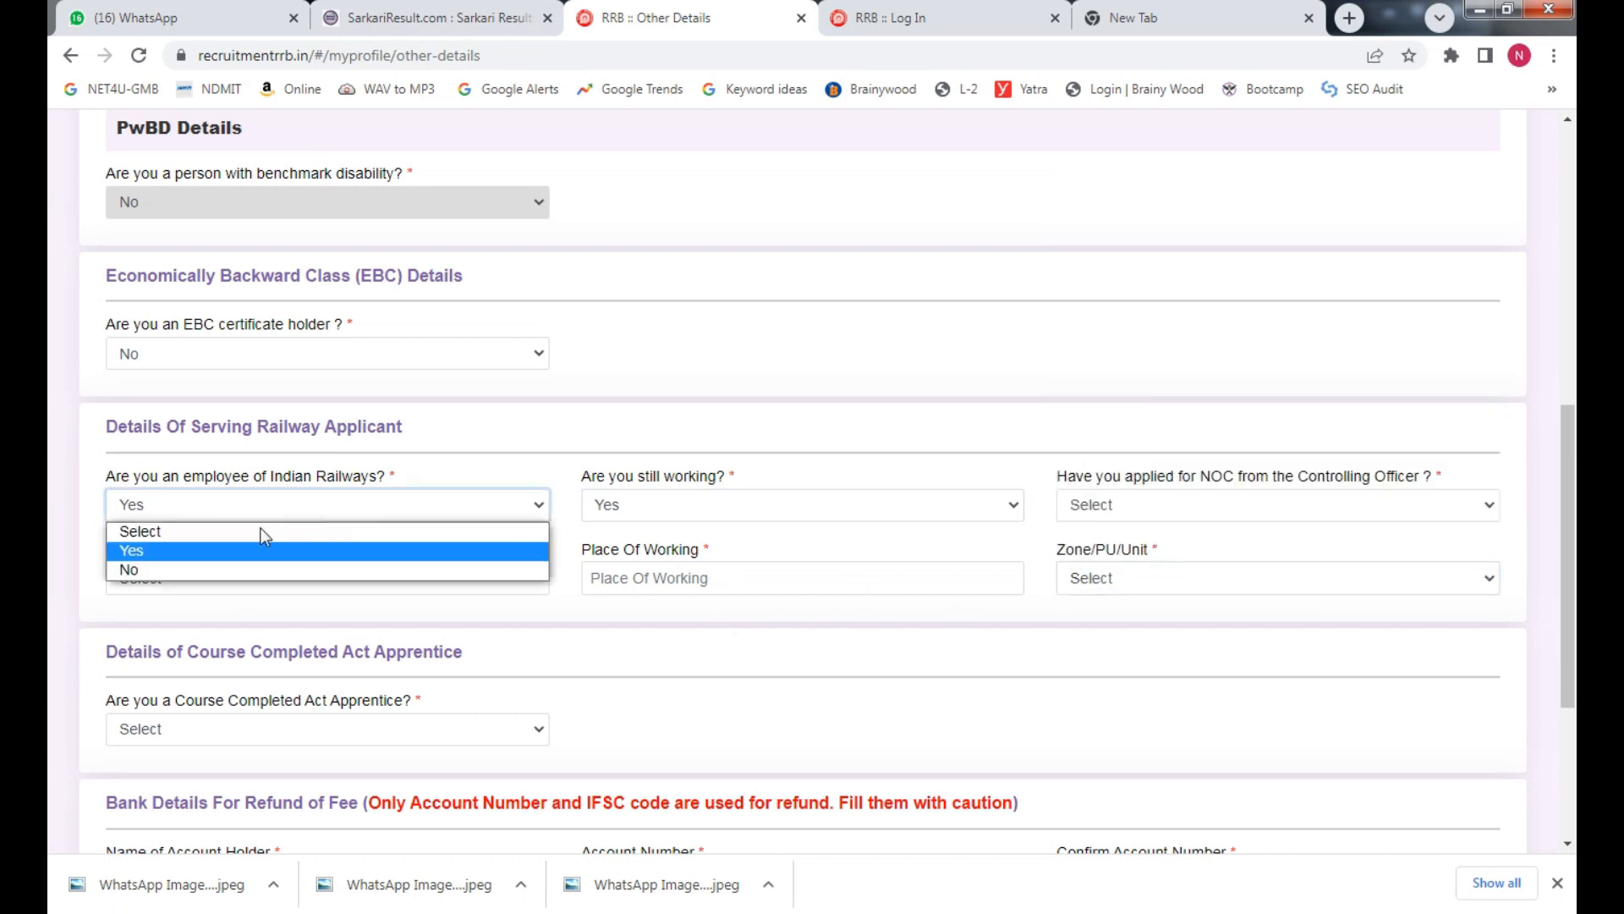
left_click(206, 570)
left_click(302, 673)
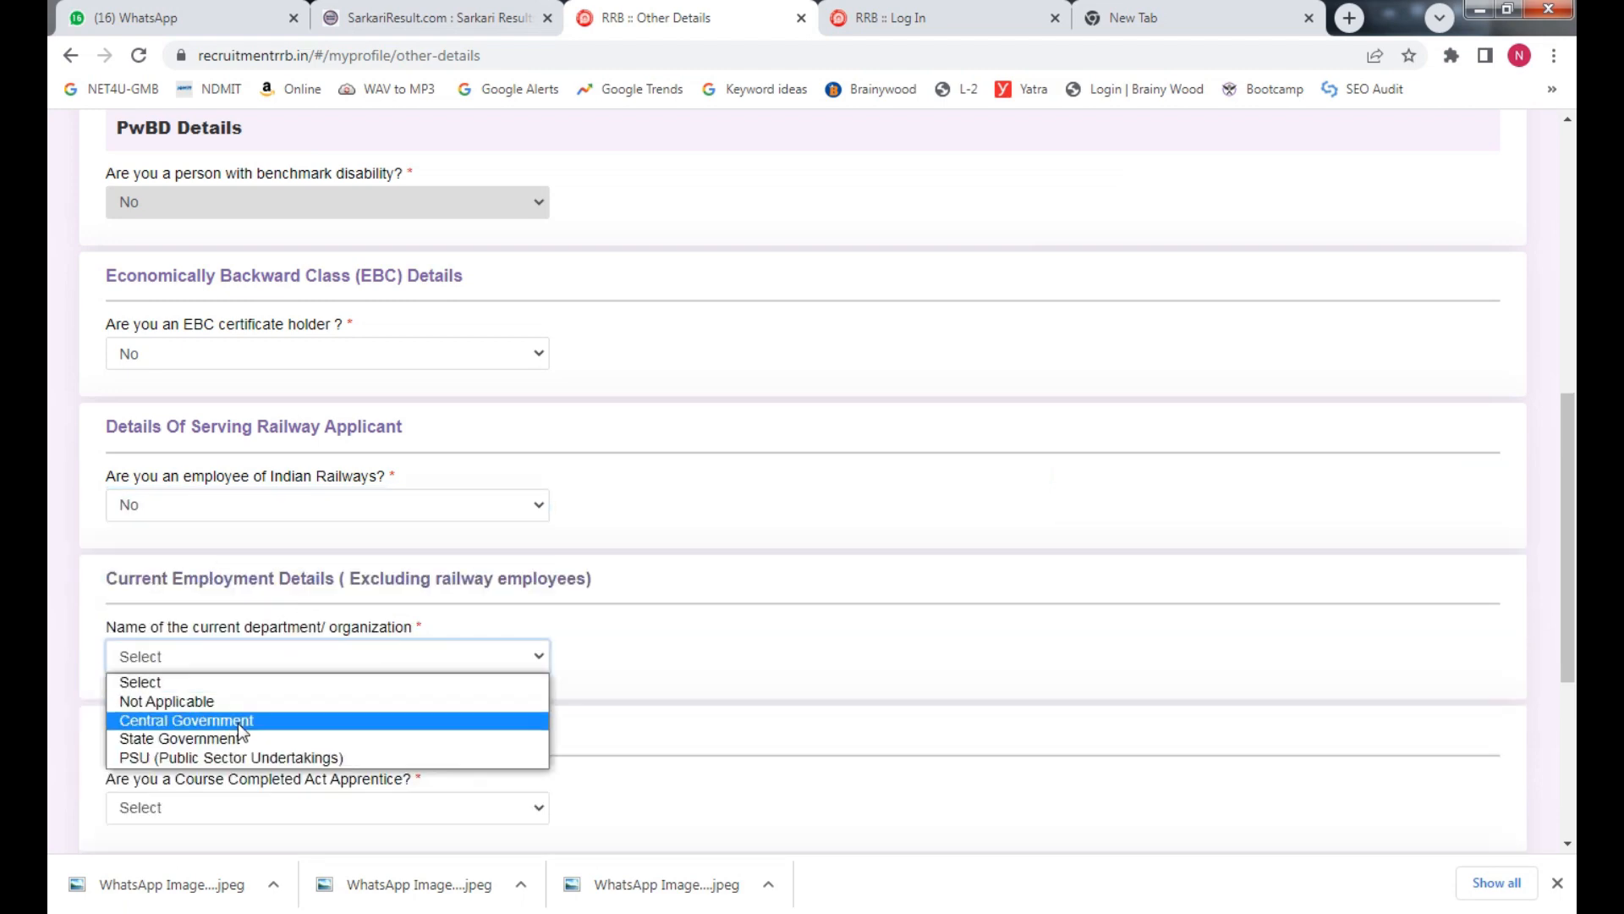
left_click(1407, 551)
scroll(1407, 551, "down", 2)
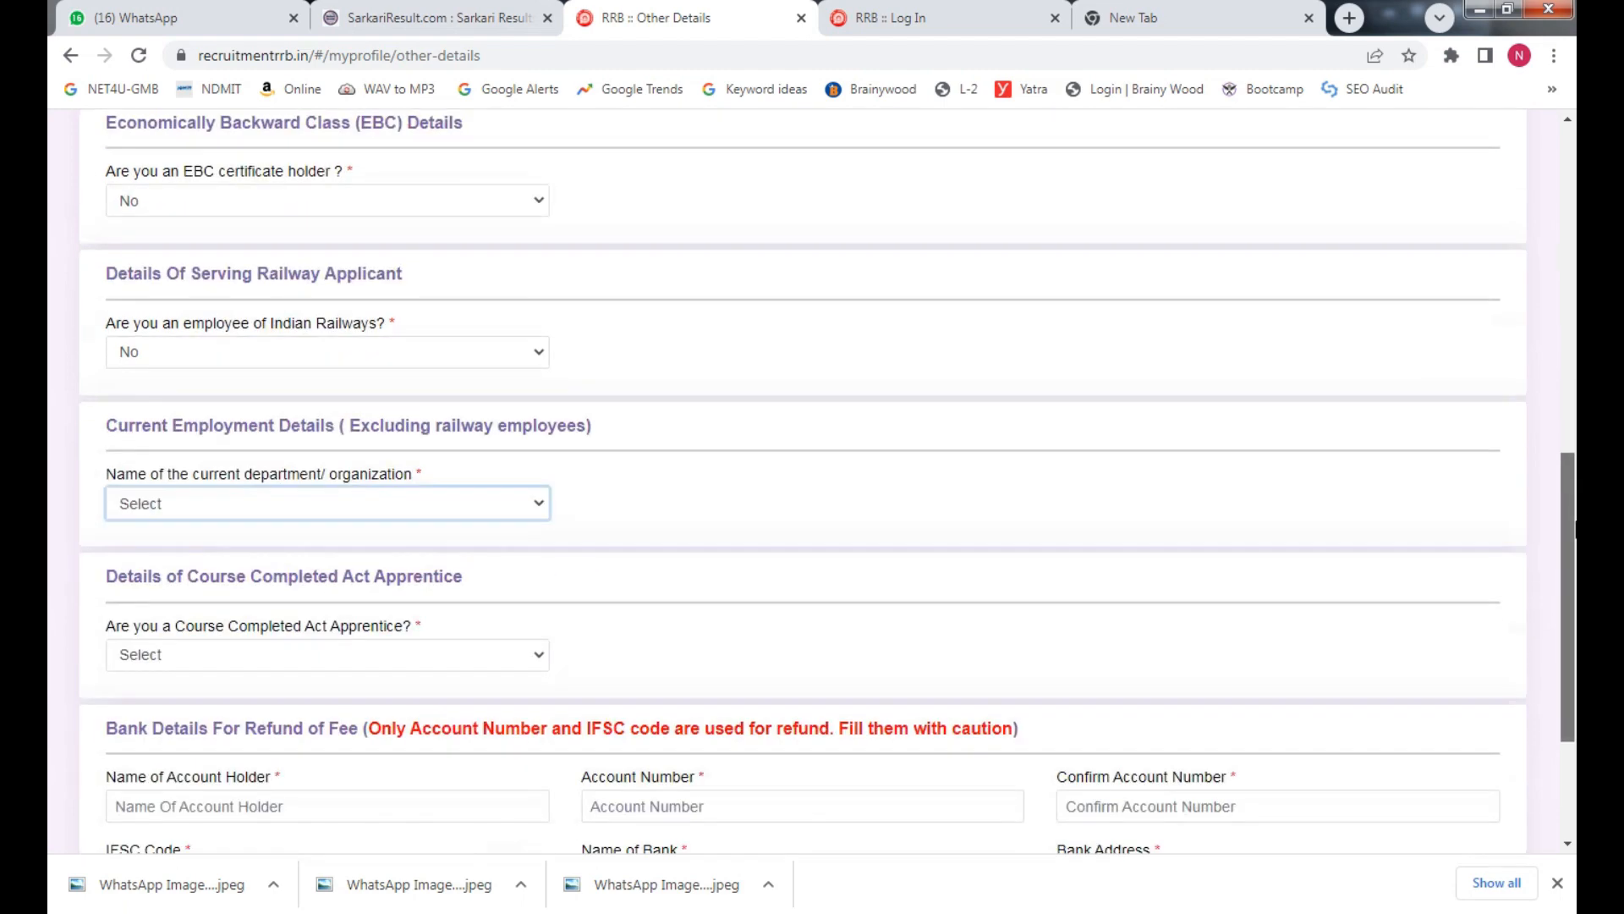
Set current department/organization to Not Applicable, reverting a brief Central Government pick
left_click(264, 516)
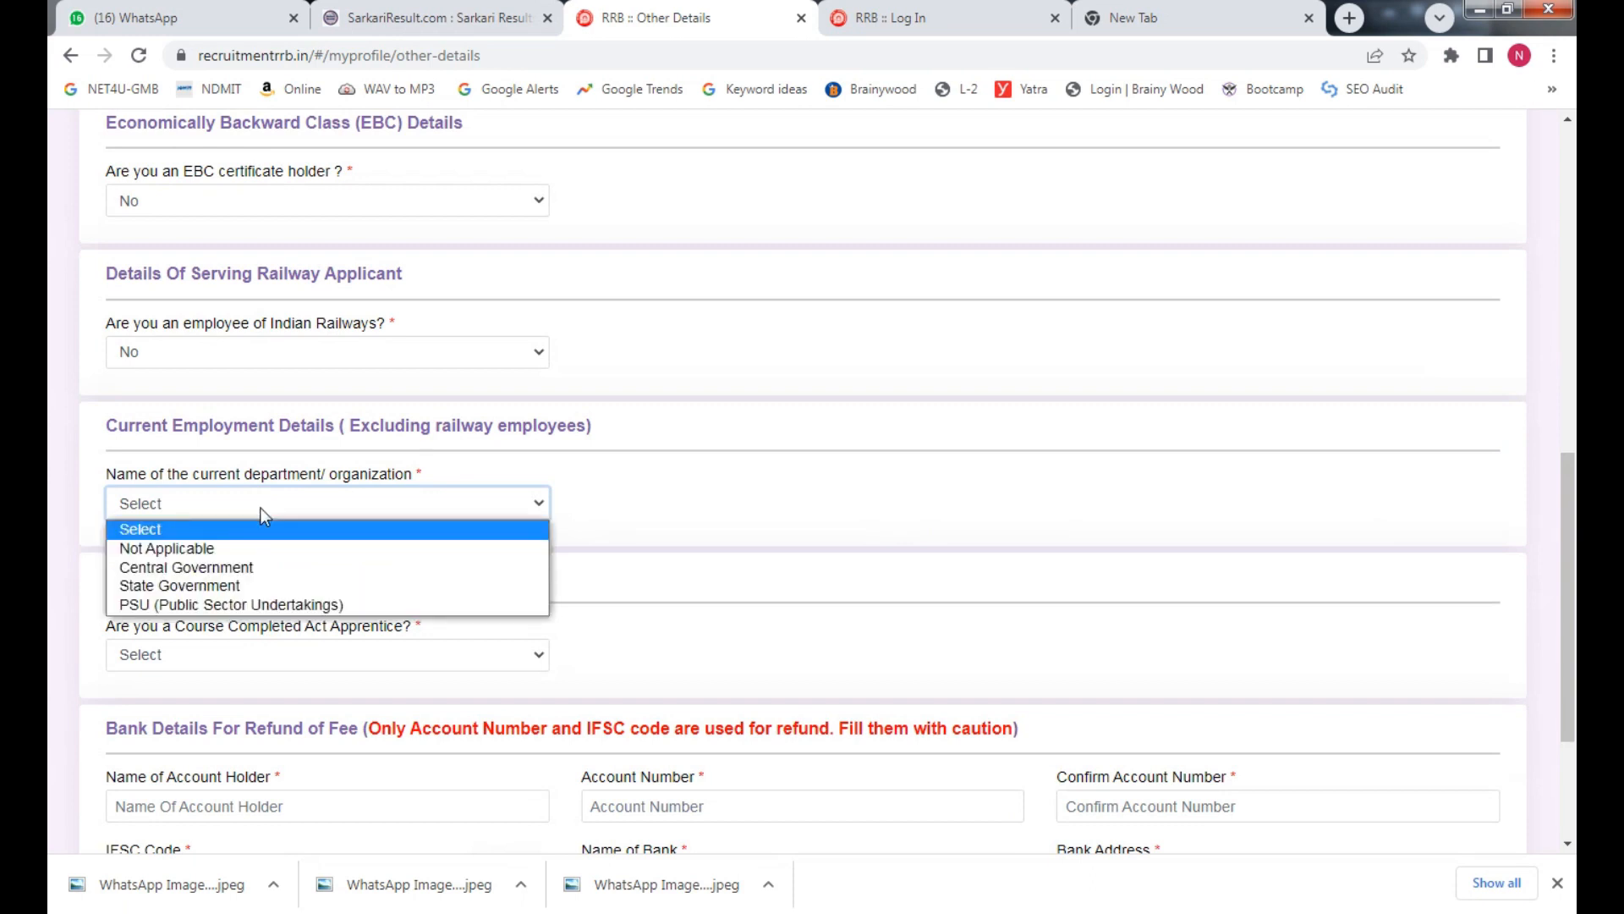
left_click(231, 555)
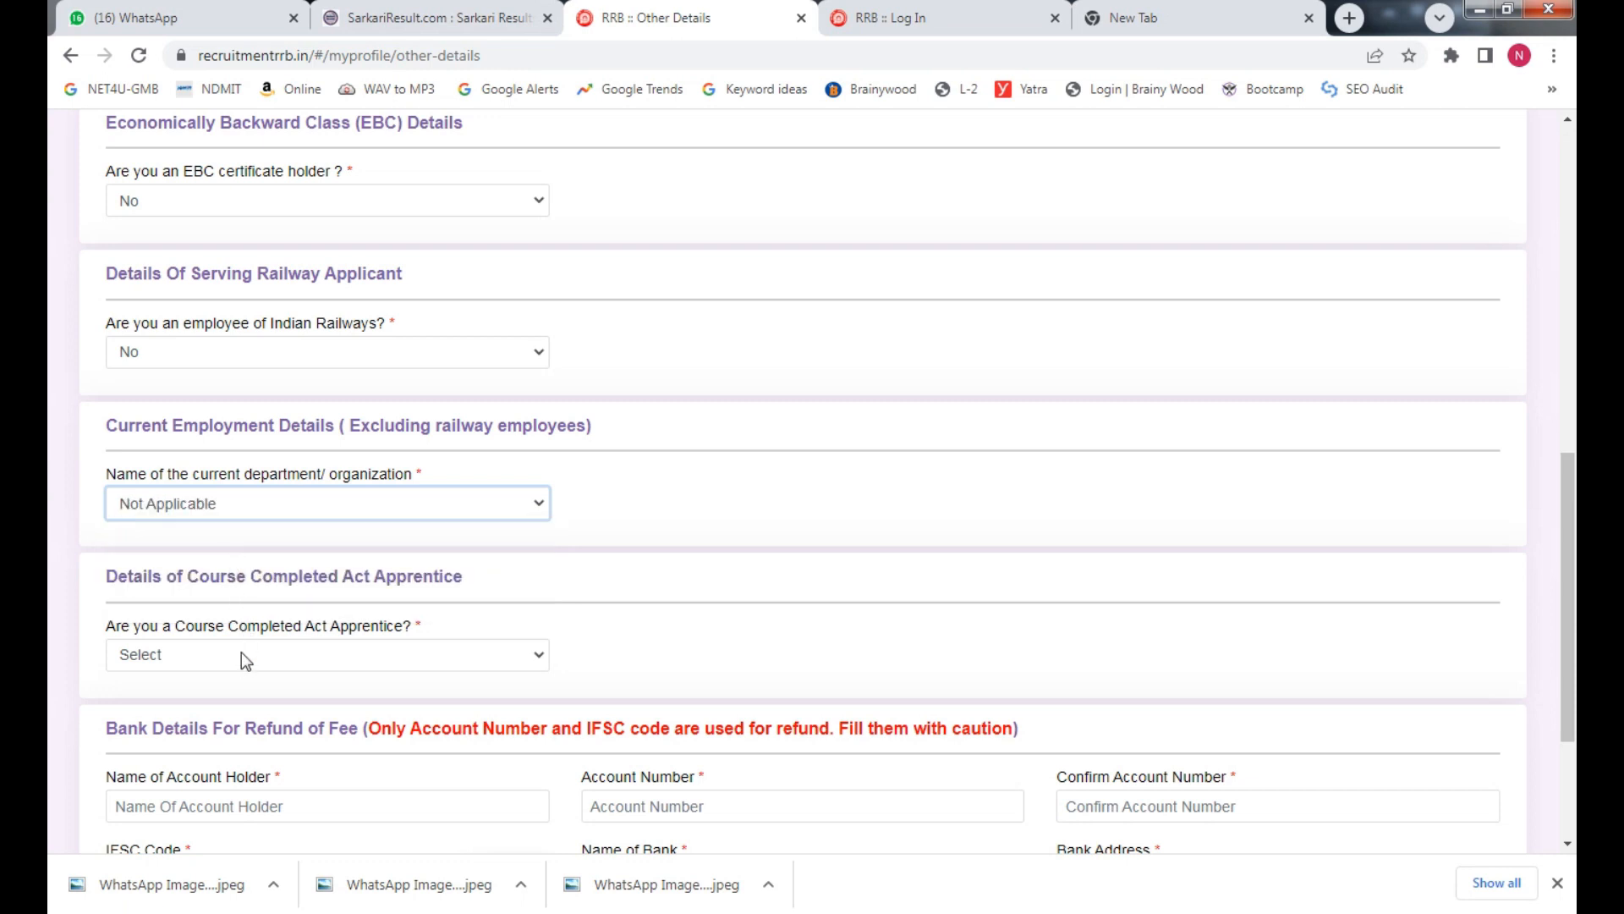
left_click(286, 512)
left_click(267, 566)
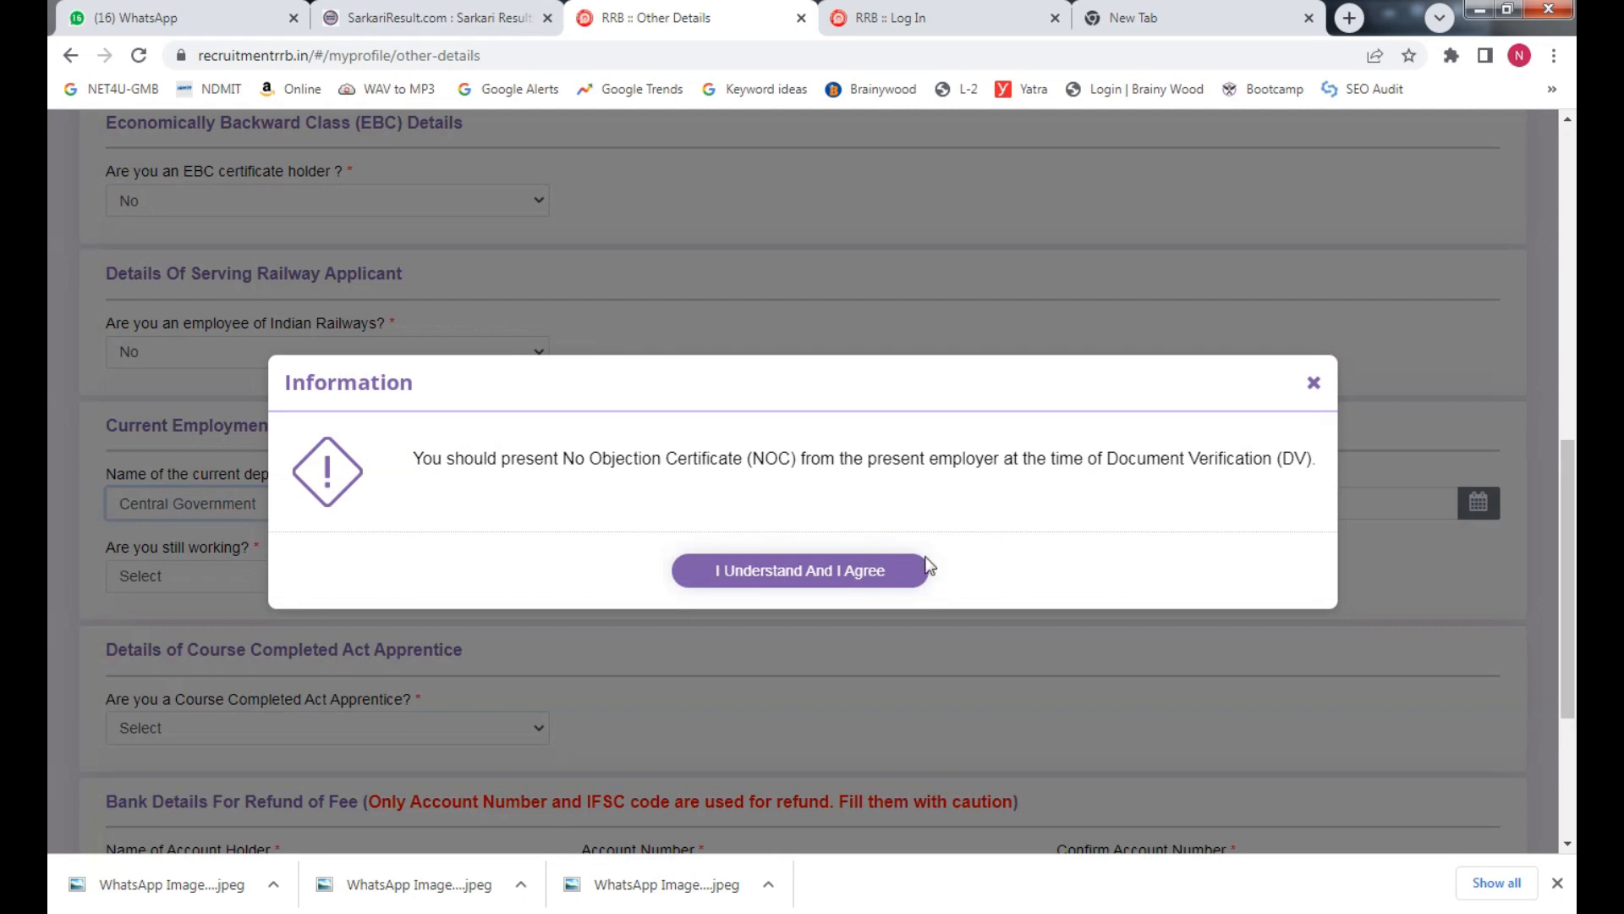
left_click(825, 579)
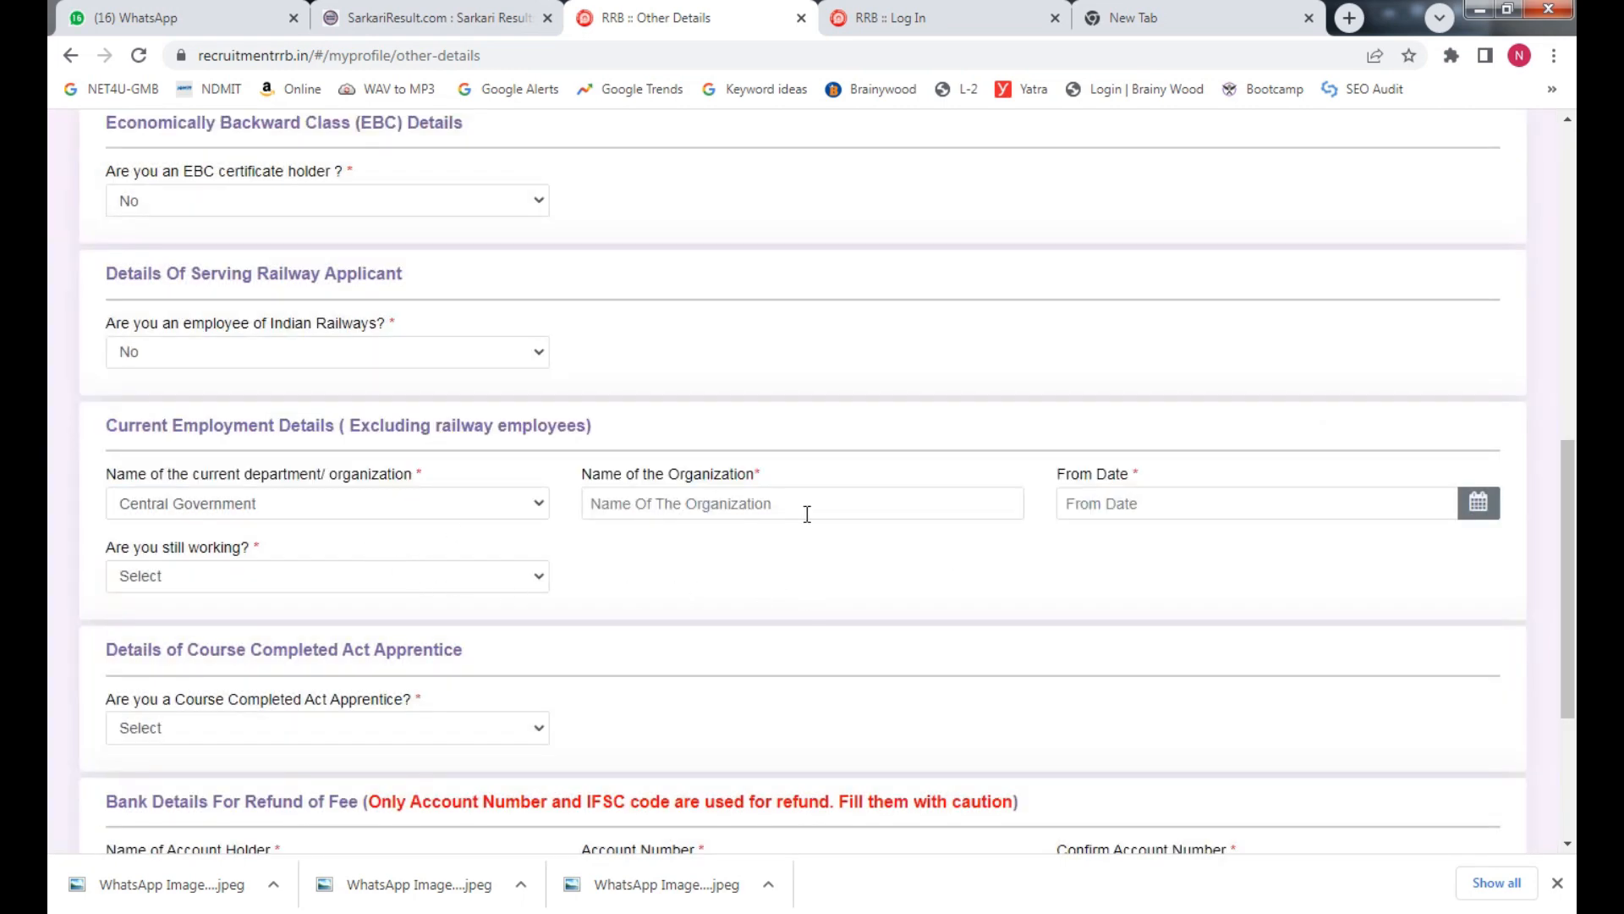
left_click(1189, 509)
left_click(313, 514)
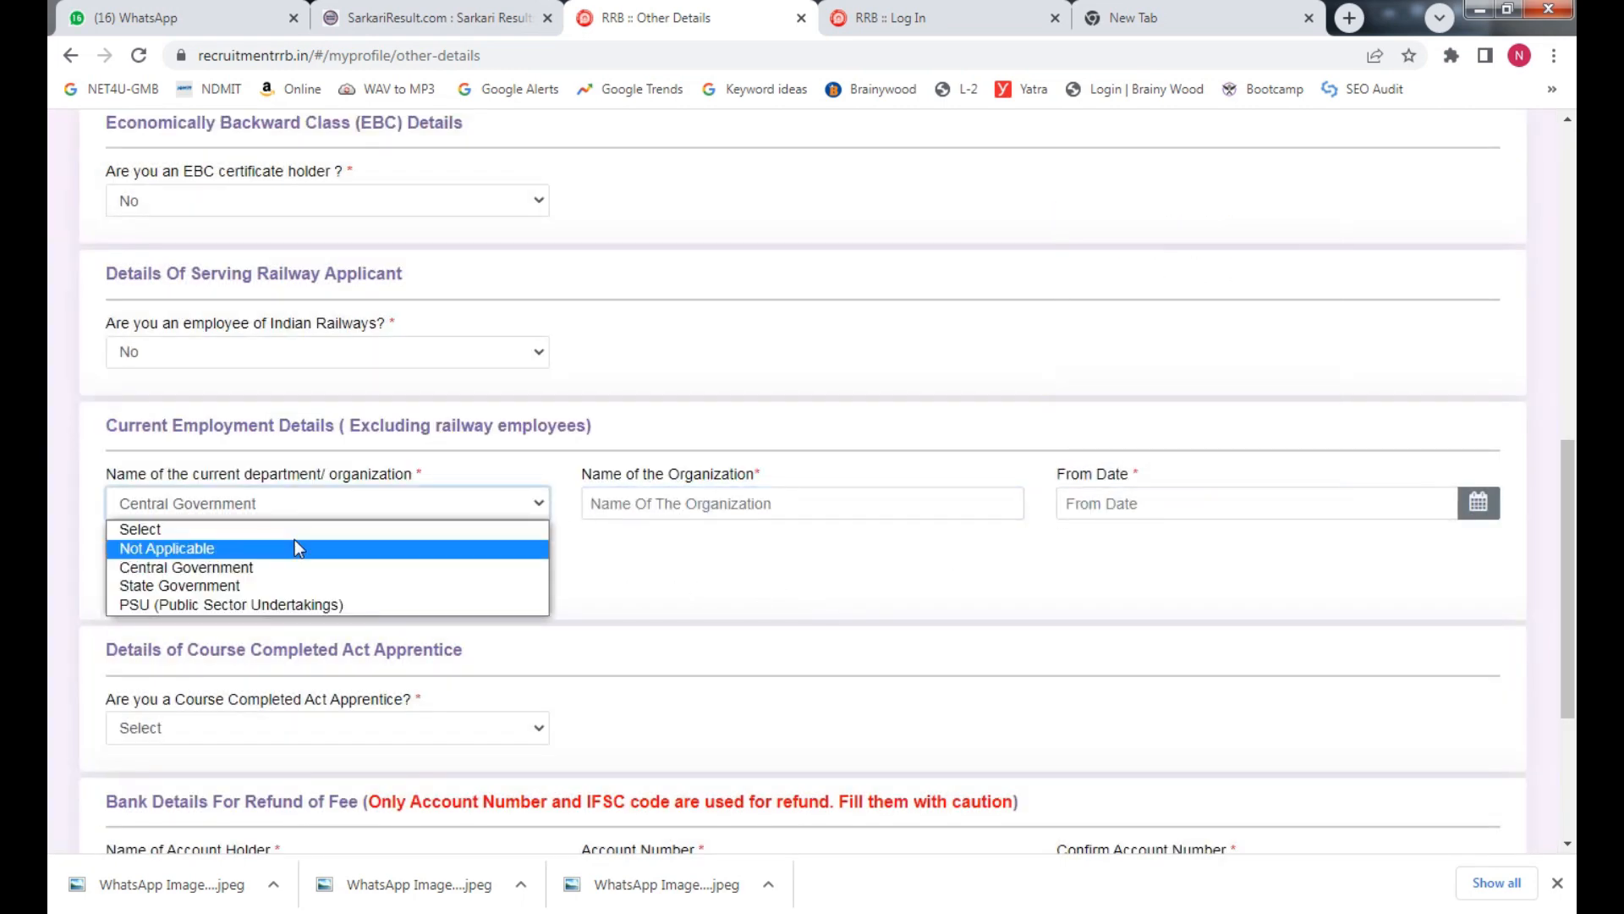
left_click(294, 547)
scroll(465, 592, "down", 2)
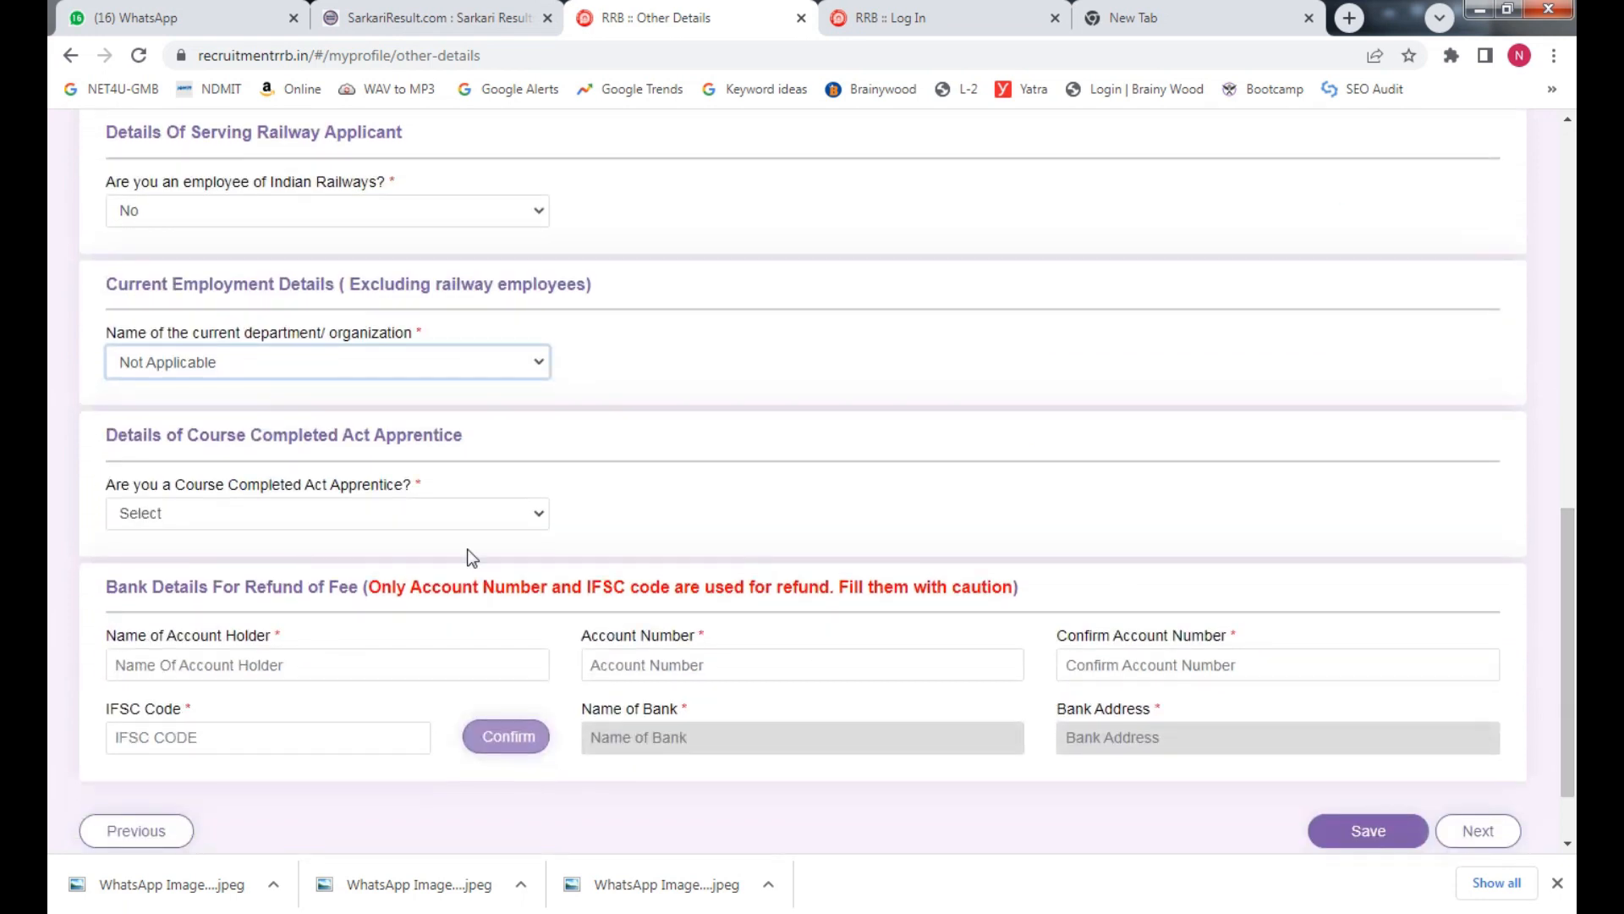
Answer No to Course Completed Act Apprentice and begin the account holder name
left_click(362, 520)
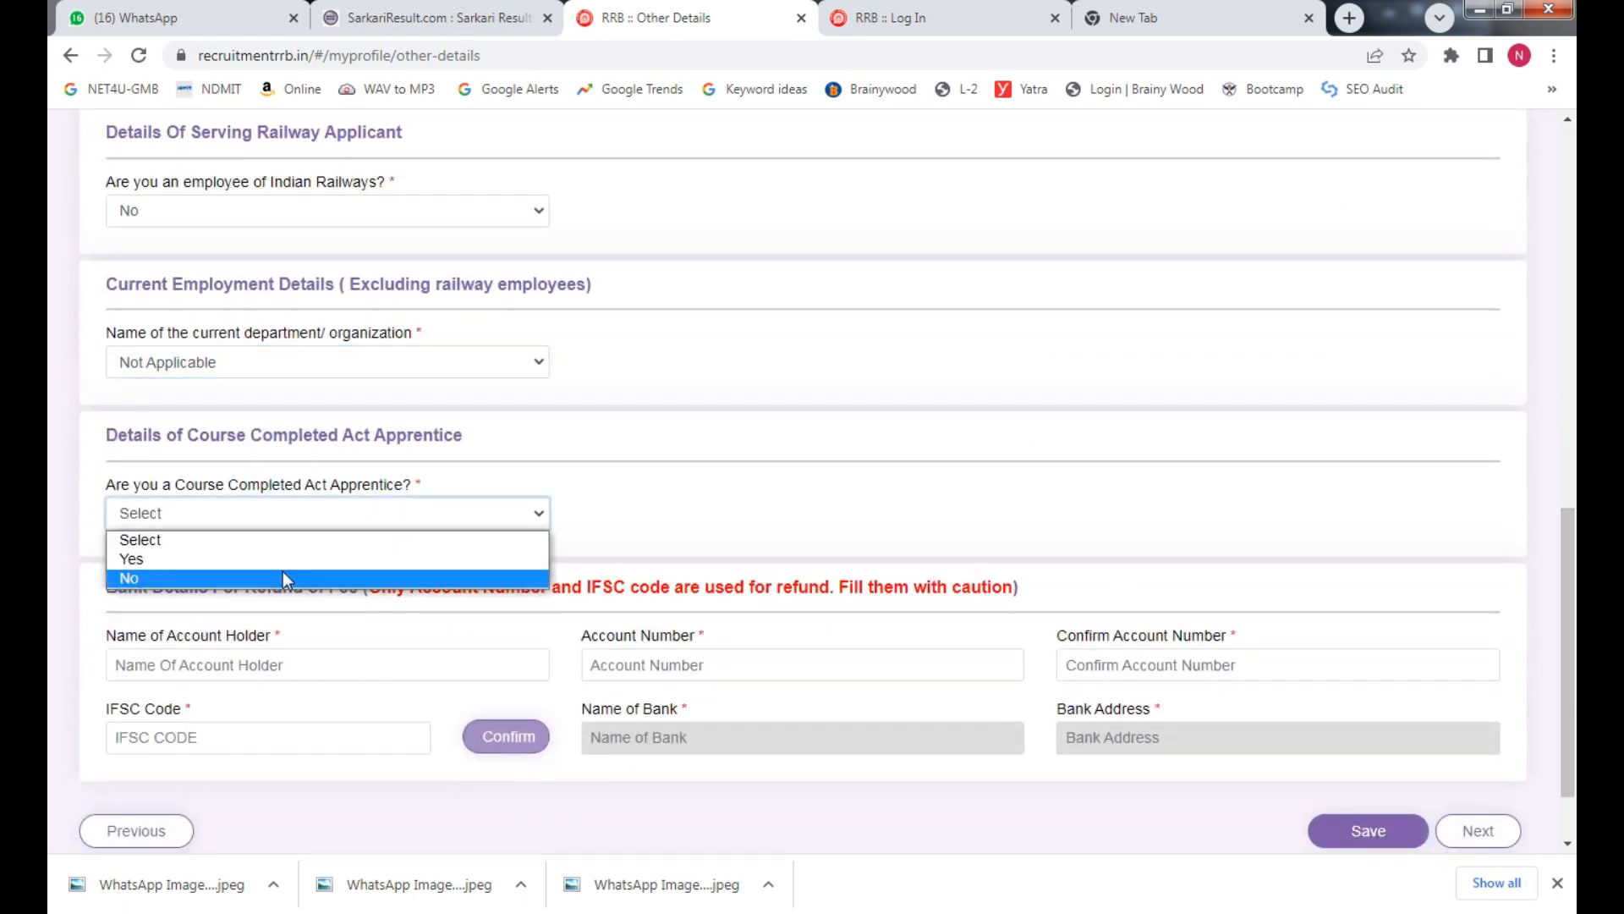
left_click(225, 575)
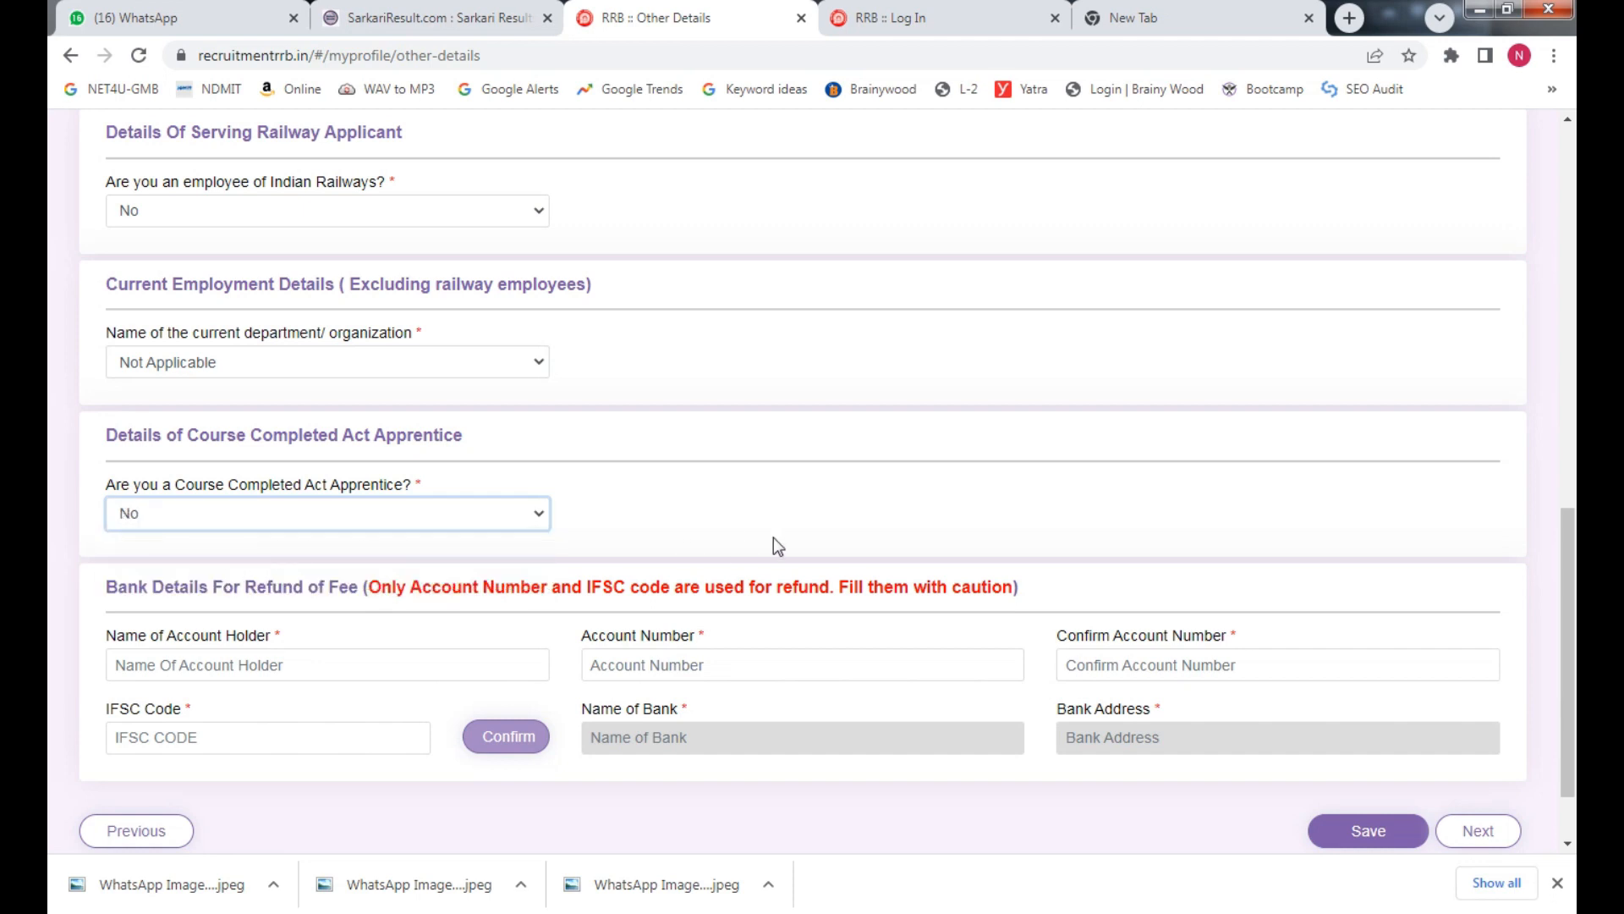
scroll(1572, 541, "down", 1)
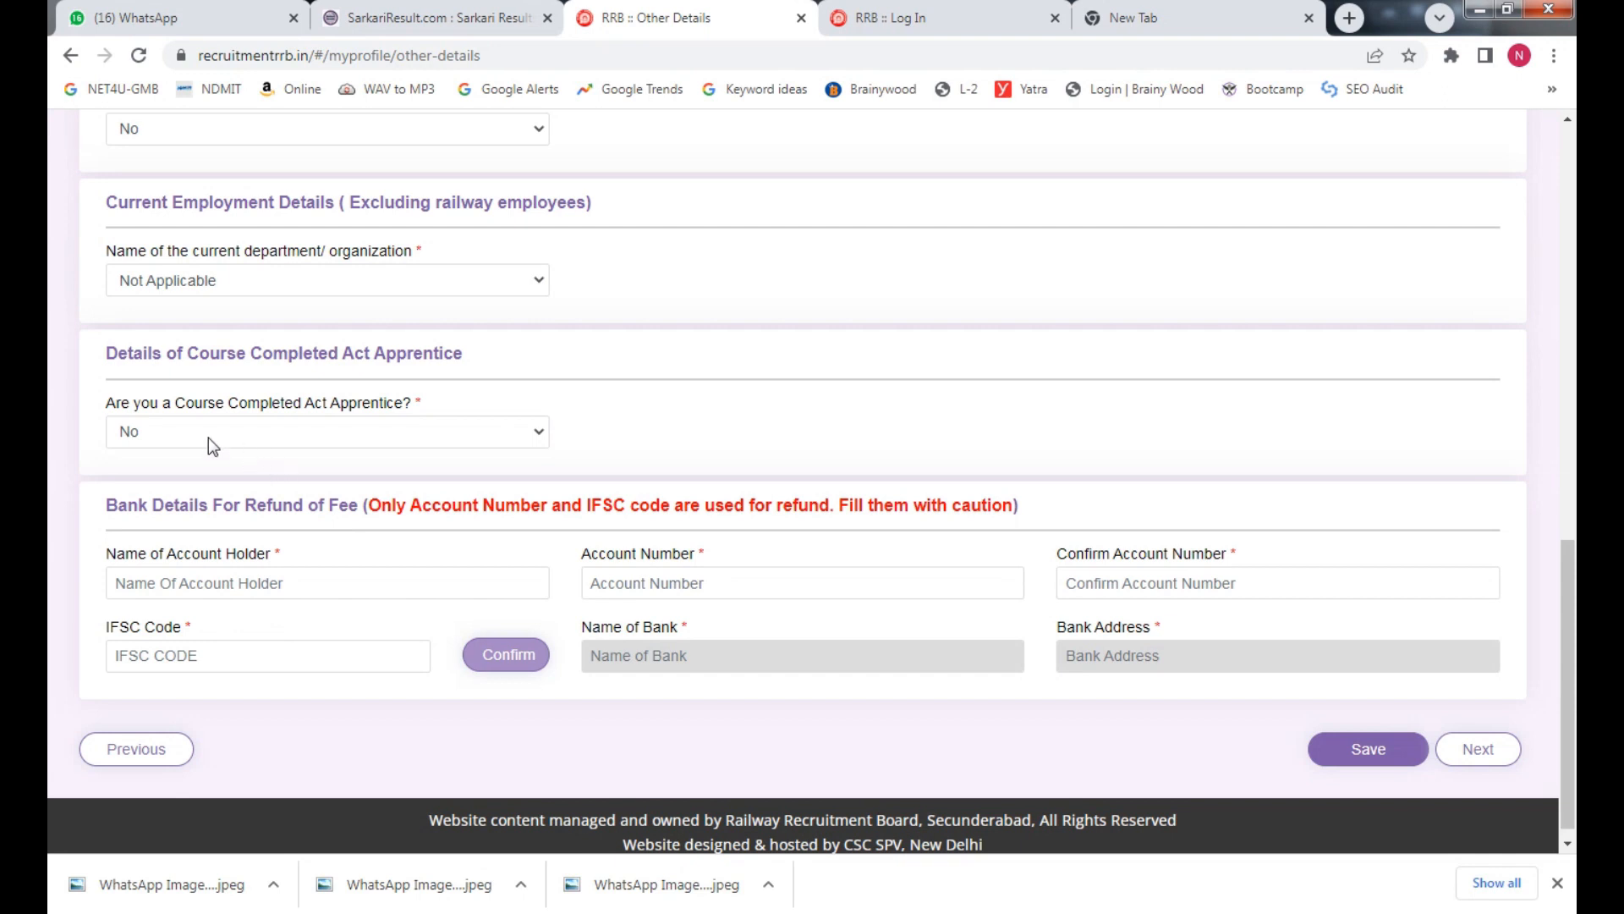
left_click(204, 593)
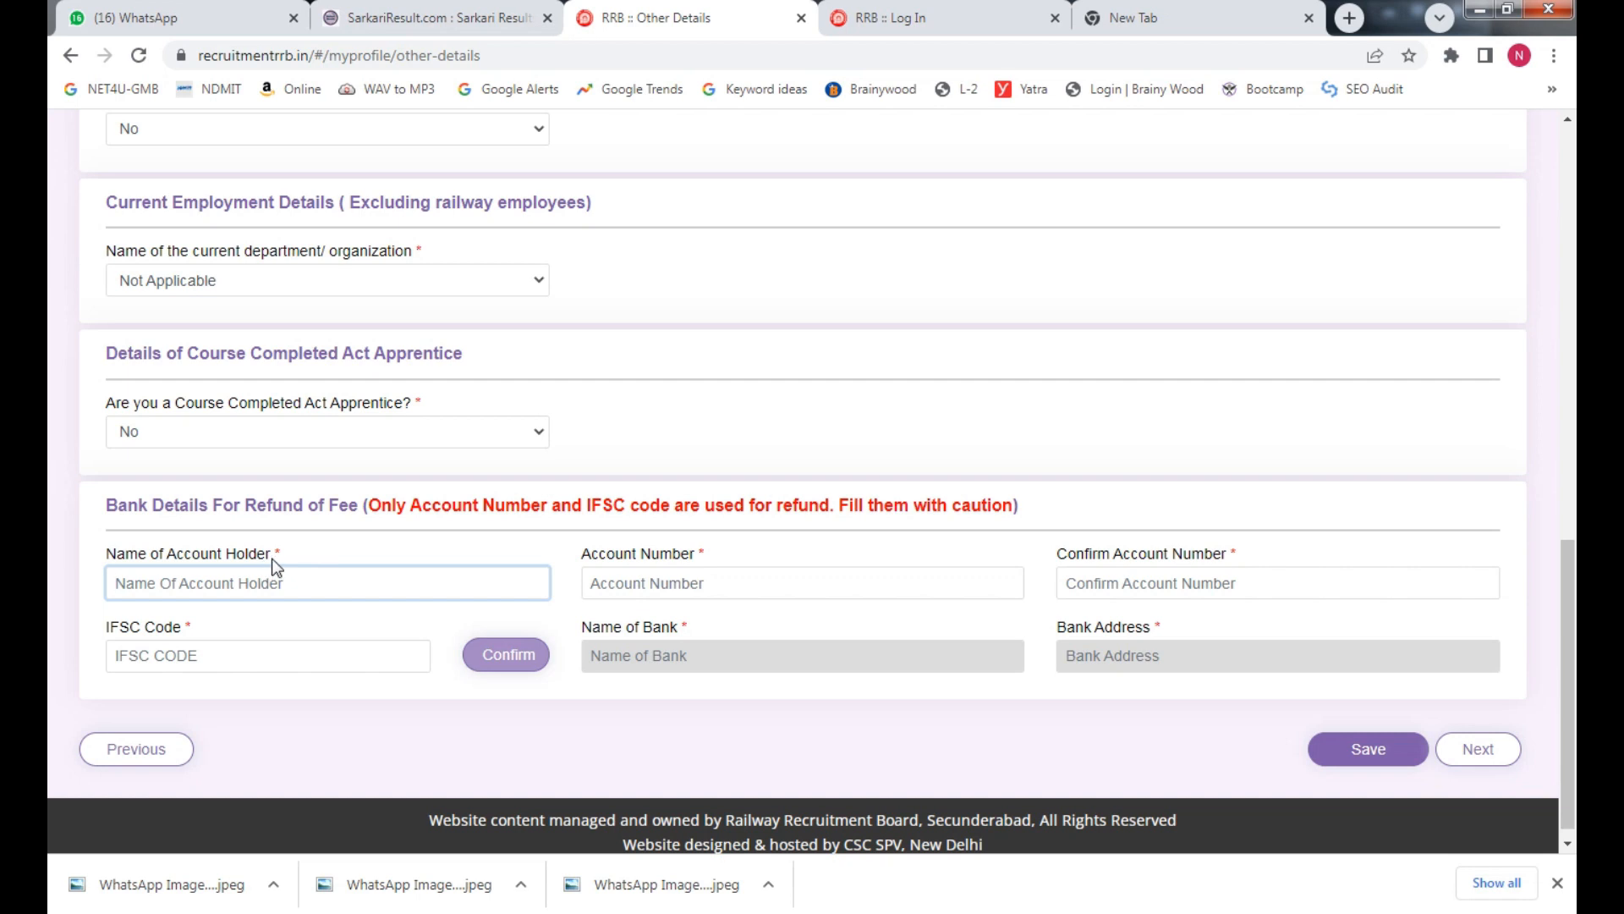
Enter the account holder's full name
left_click_drag(272, 558, 290, 554)
left_click(287, 597)
key("Tab")
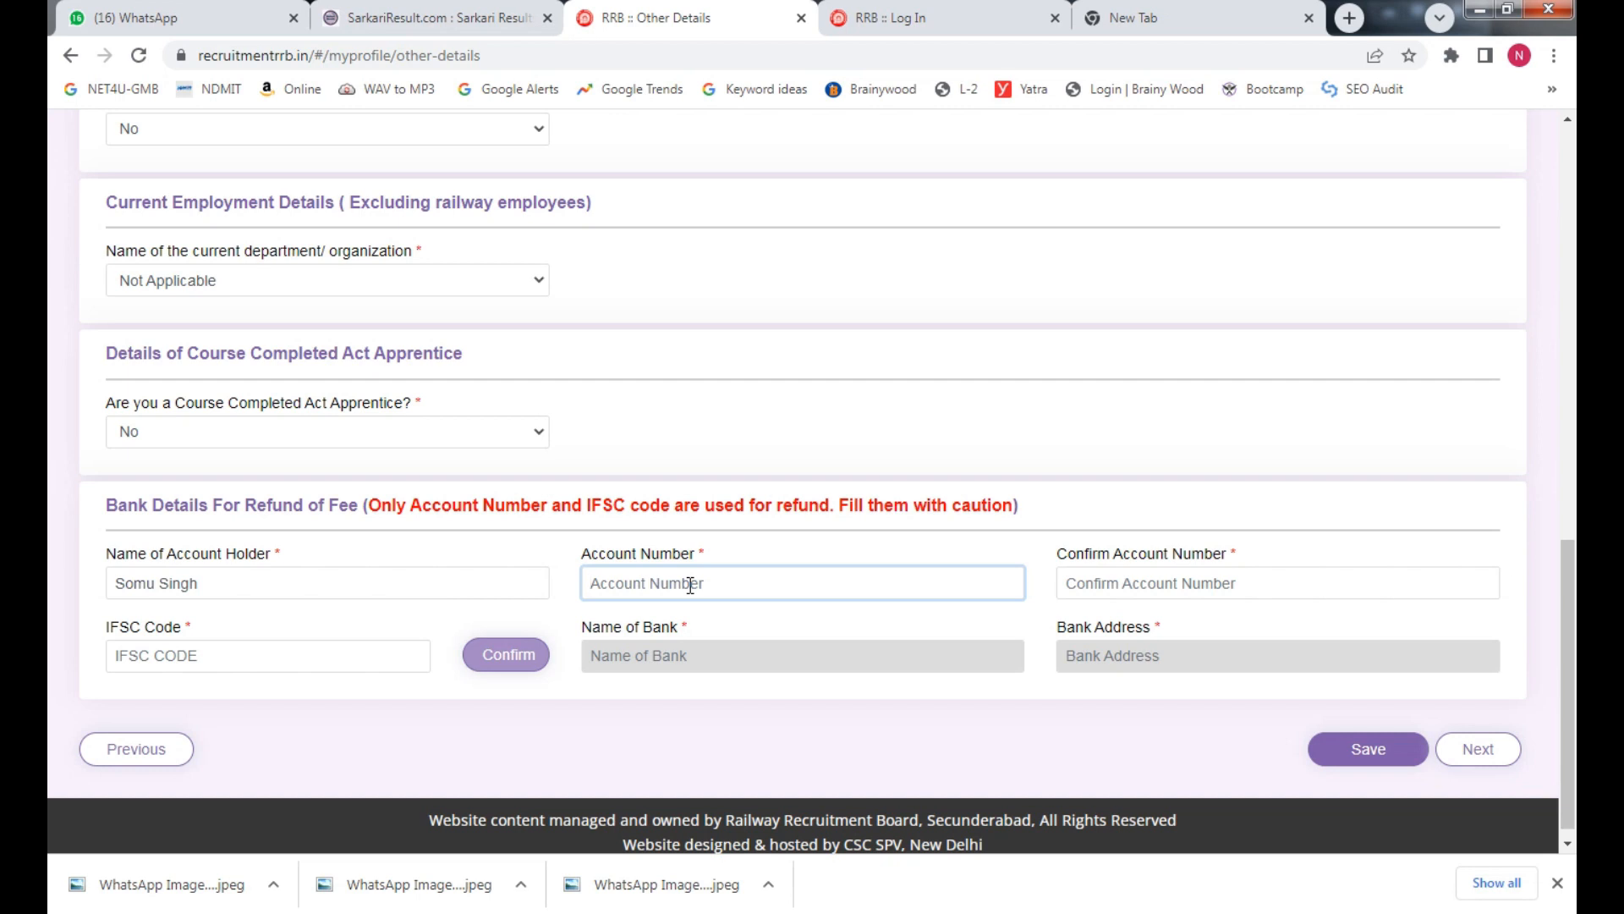
Enter the bank account number and a matching confirmation account number
key("ctrl+a")
left_click(1193, 583)
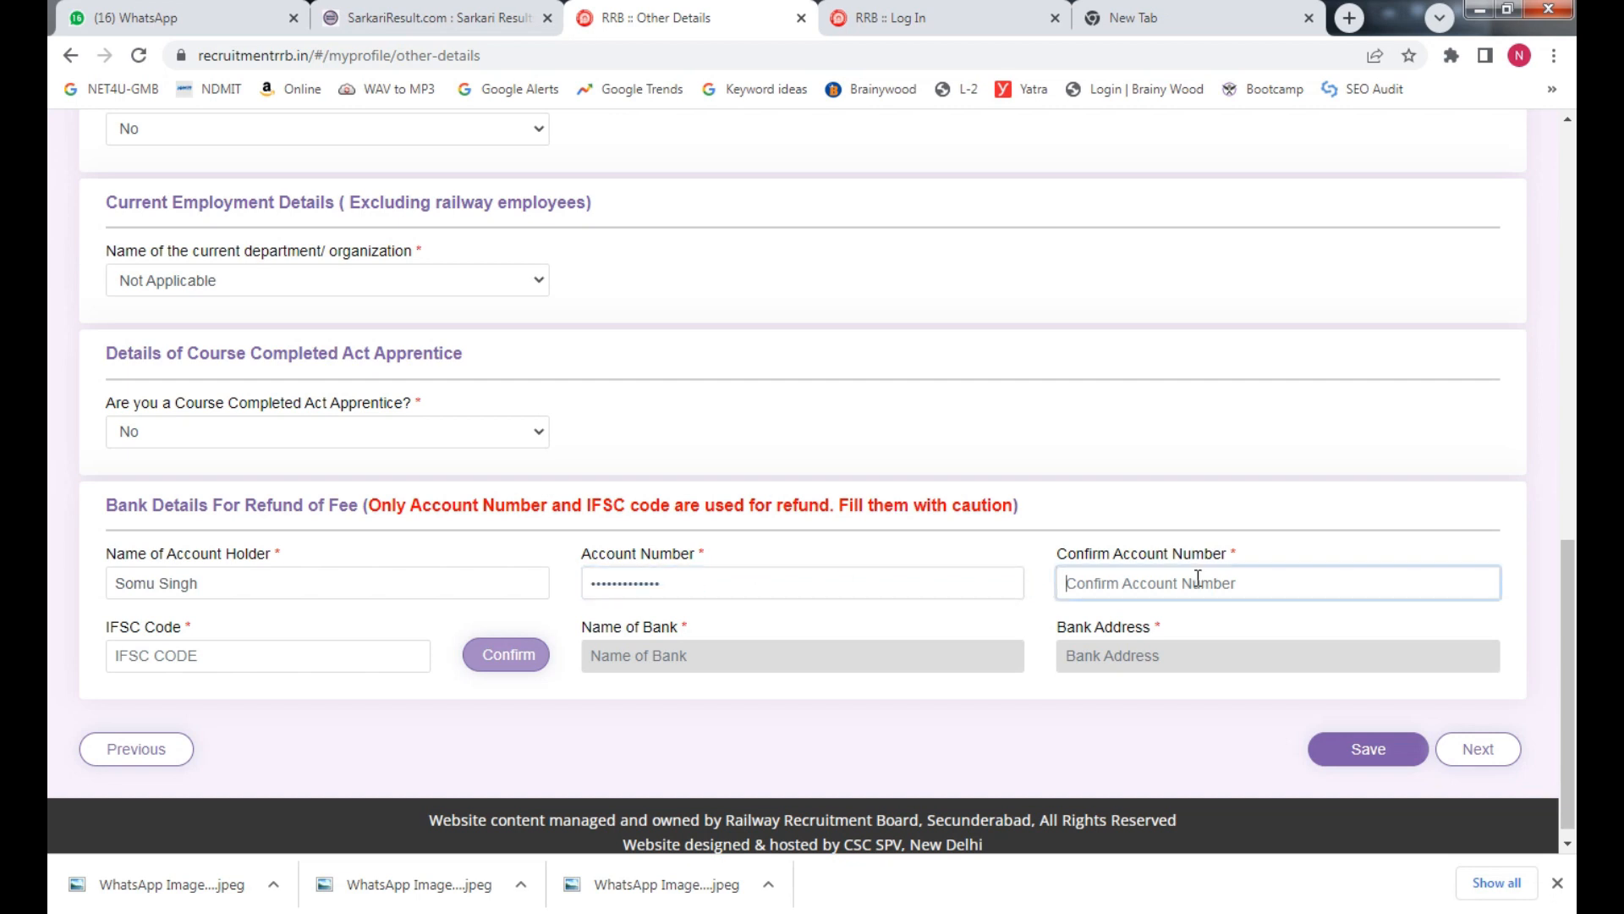
double_click(658, 578)
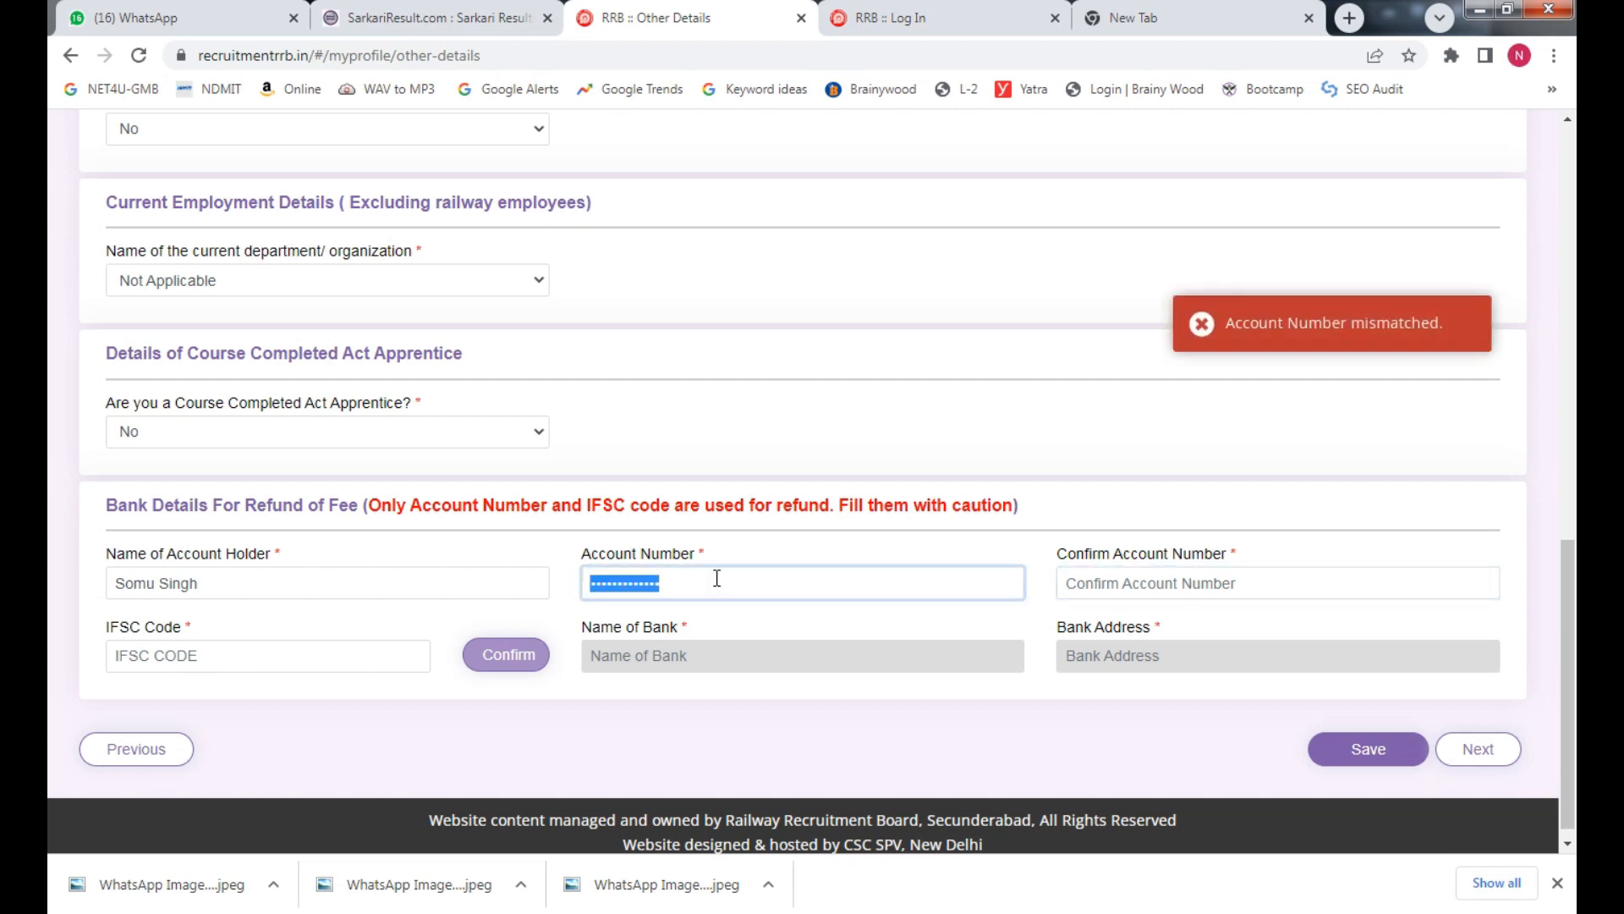
type("••••••")
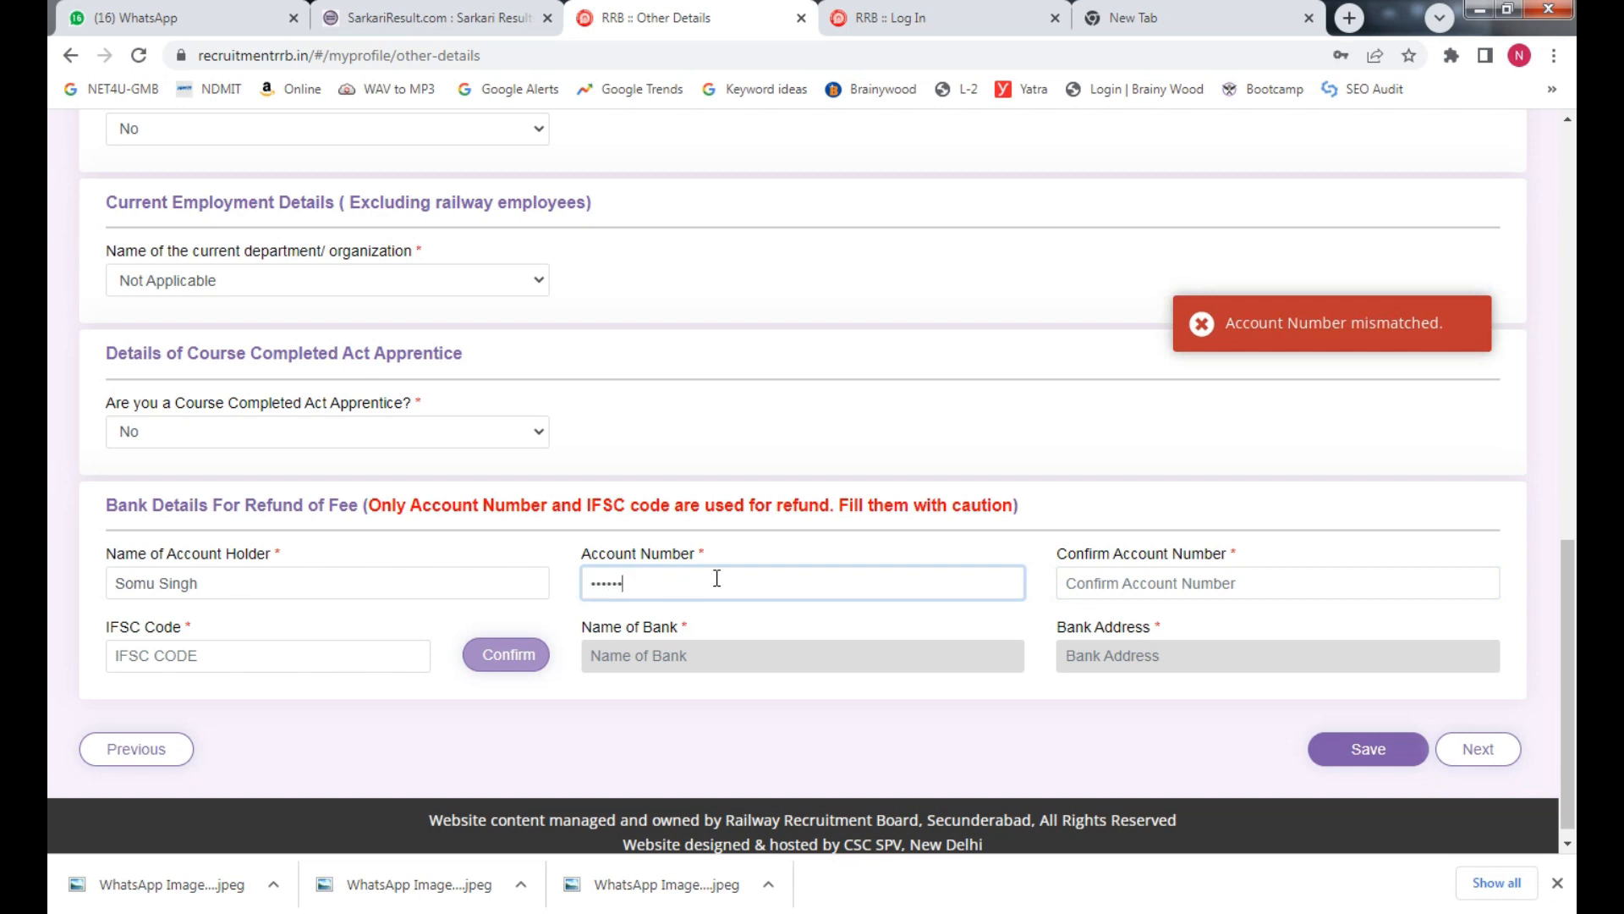
key("Tab")
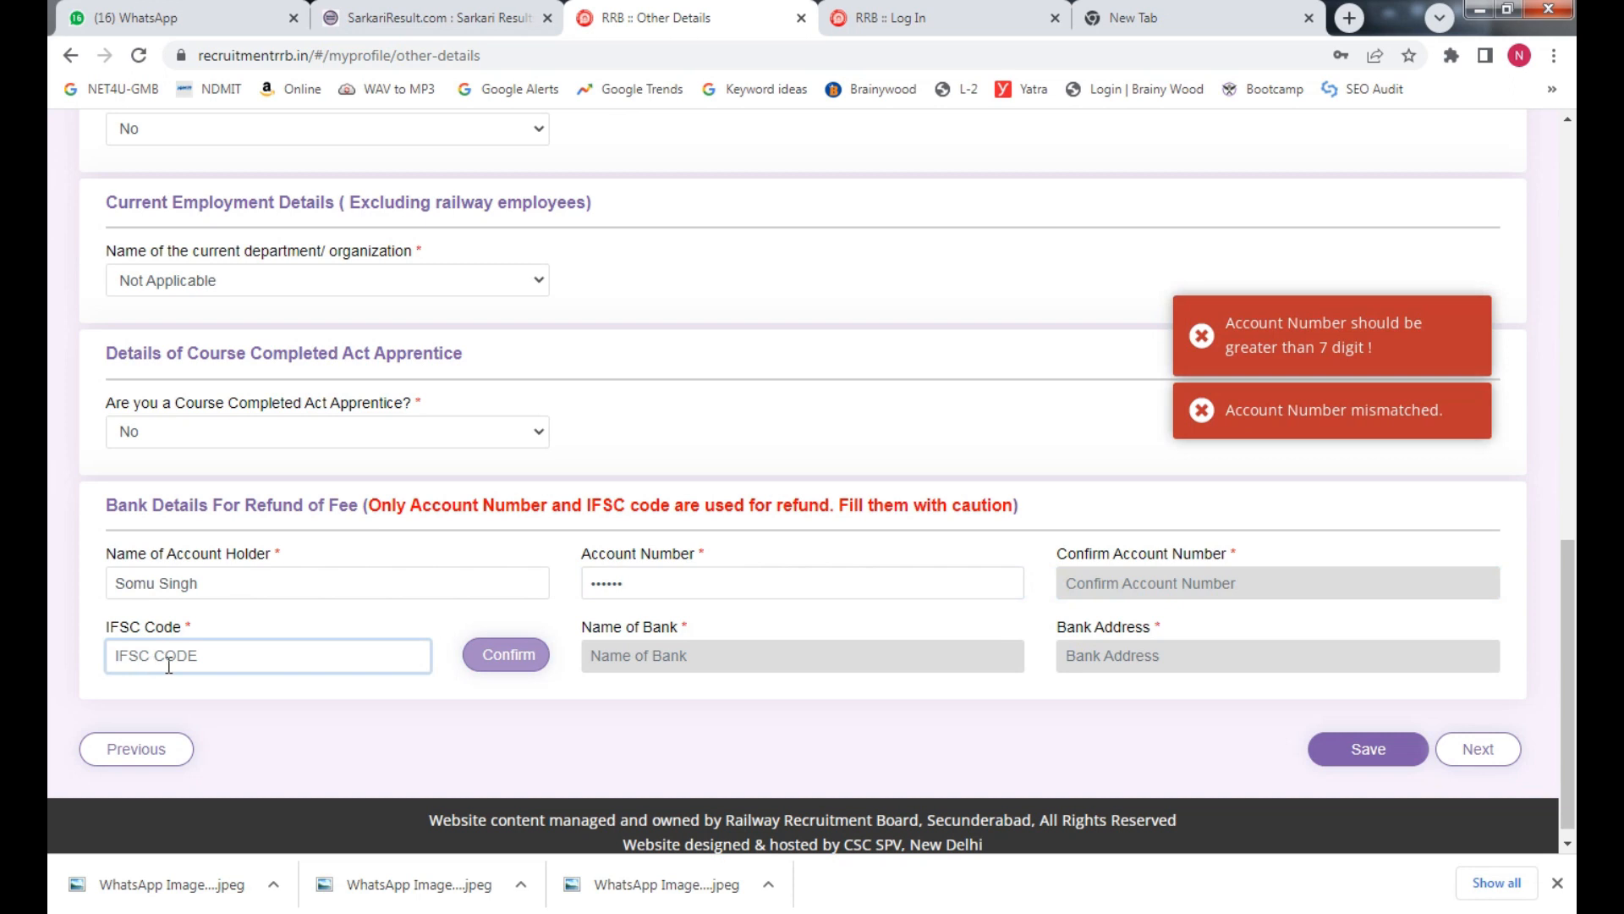
left_click(690, 590)
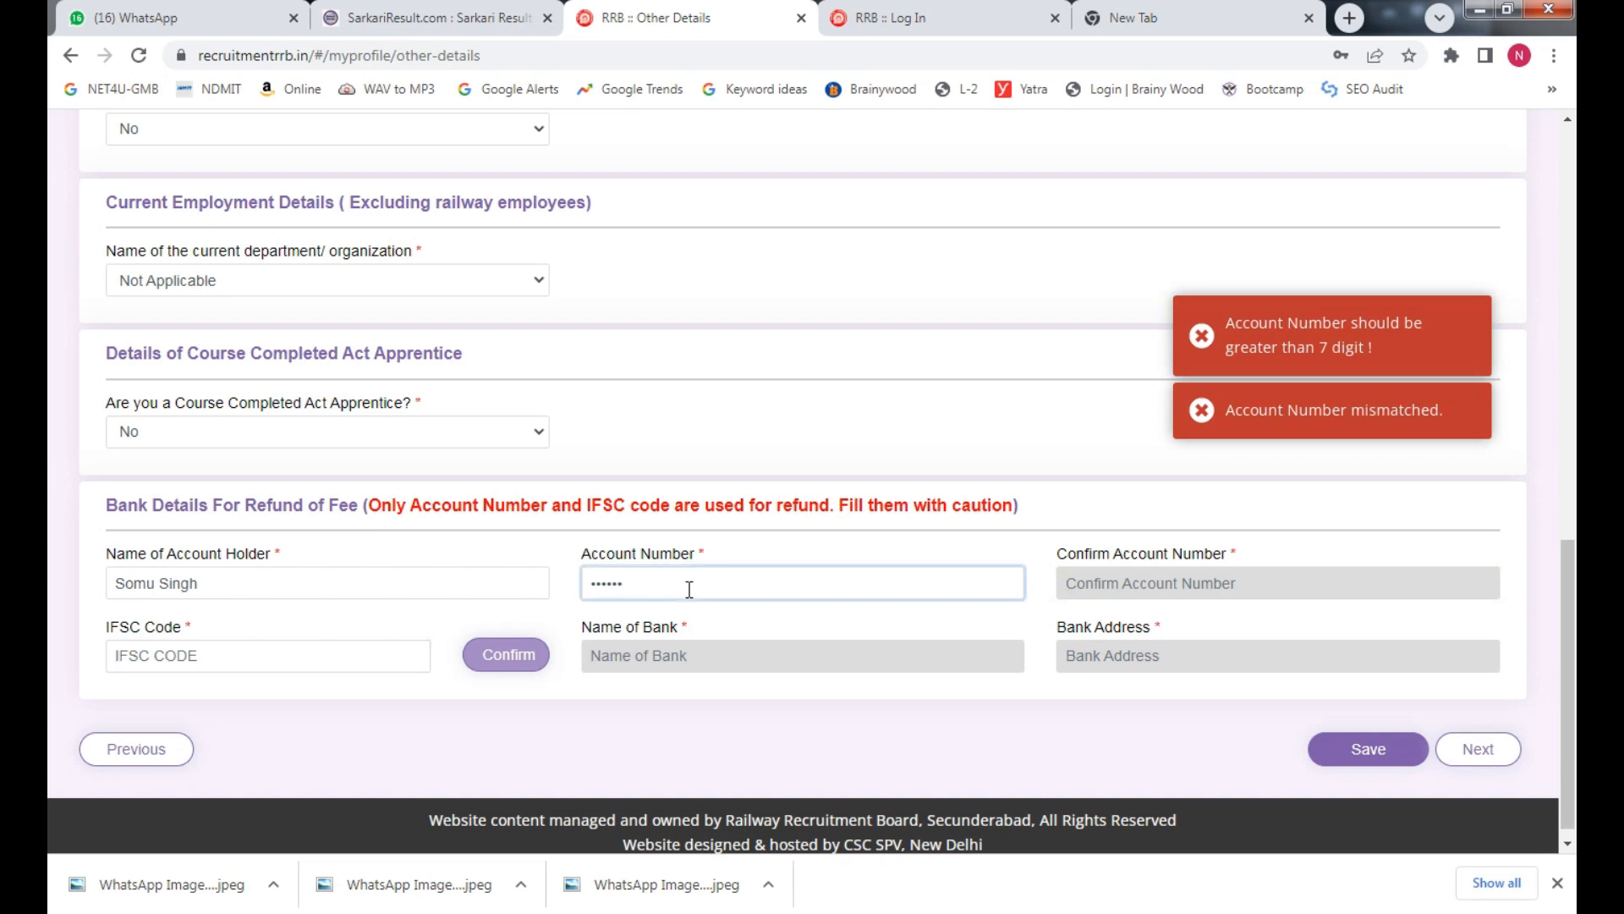
left_click(1182, 589)
type("123123123")
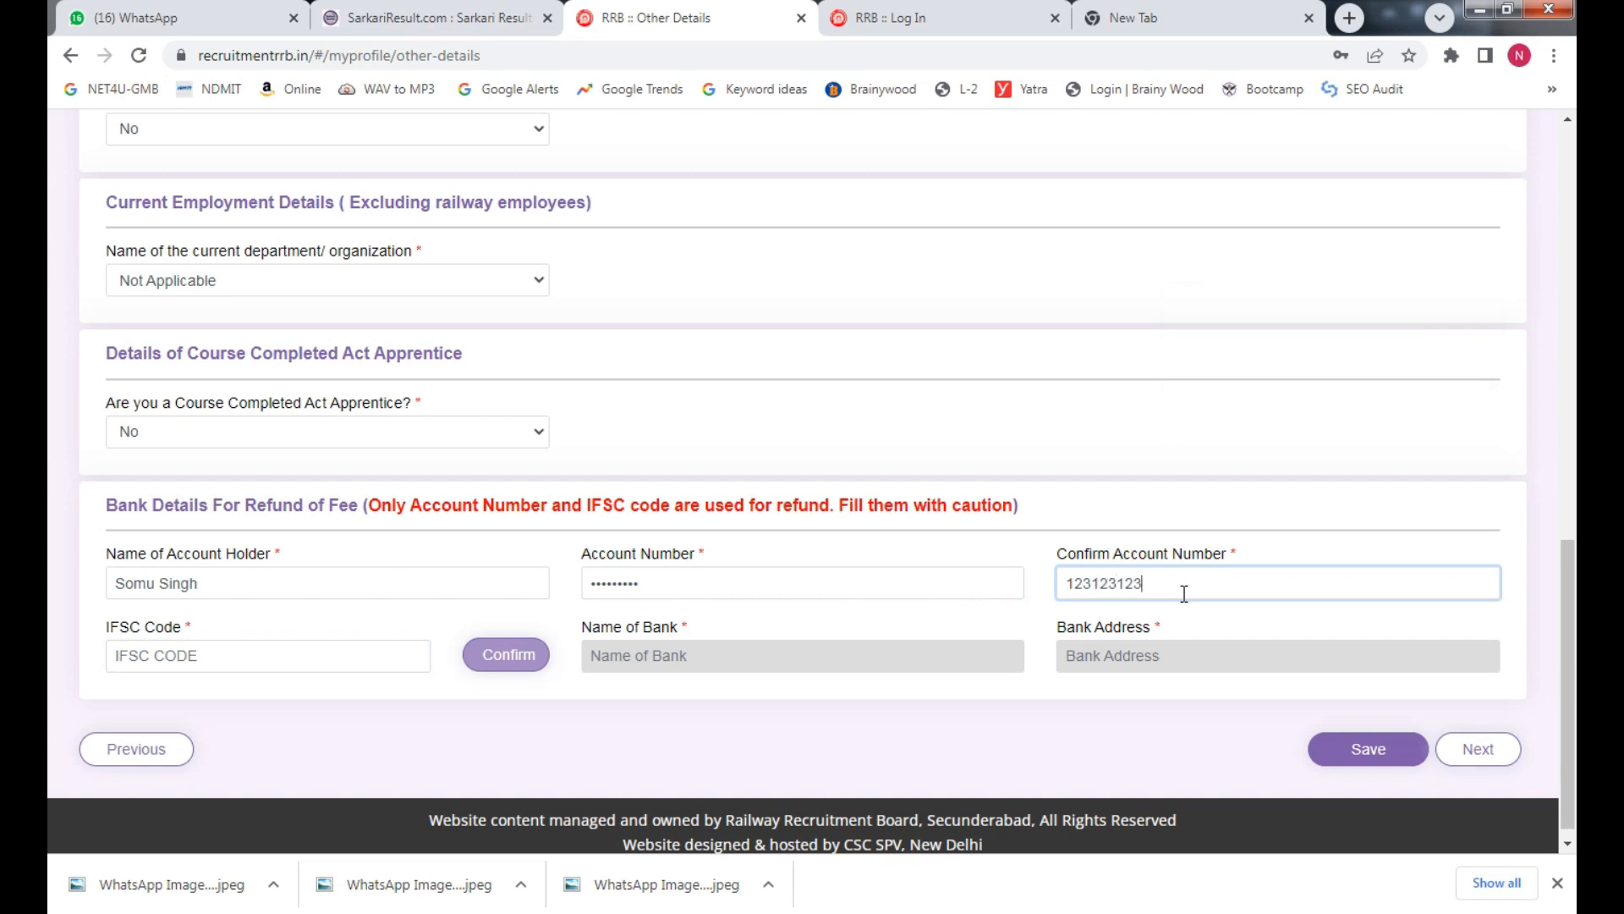
left_click(244, 656)
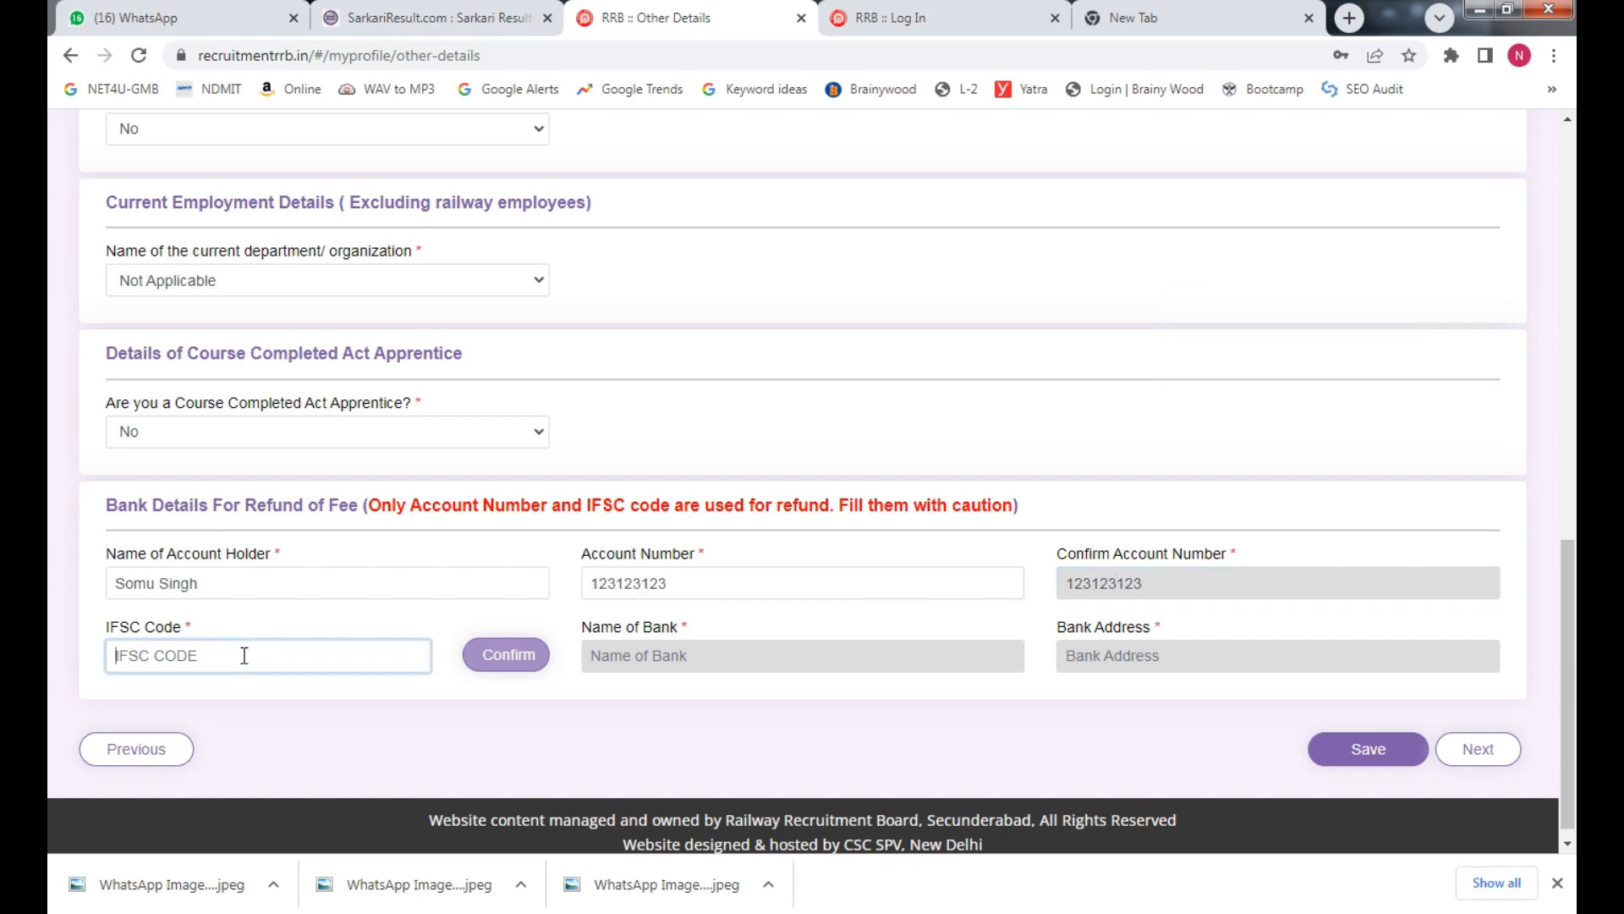
Enter IFSC SBIN00222 and attempt to save the bank details
type("SBIN0")
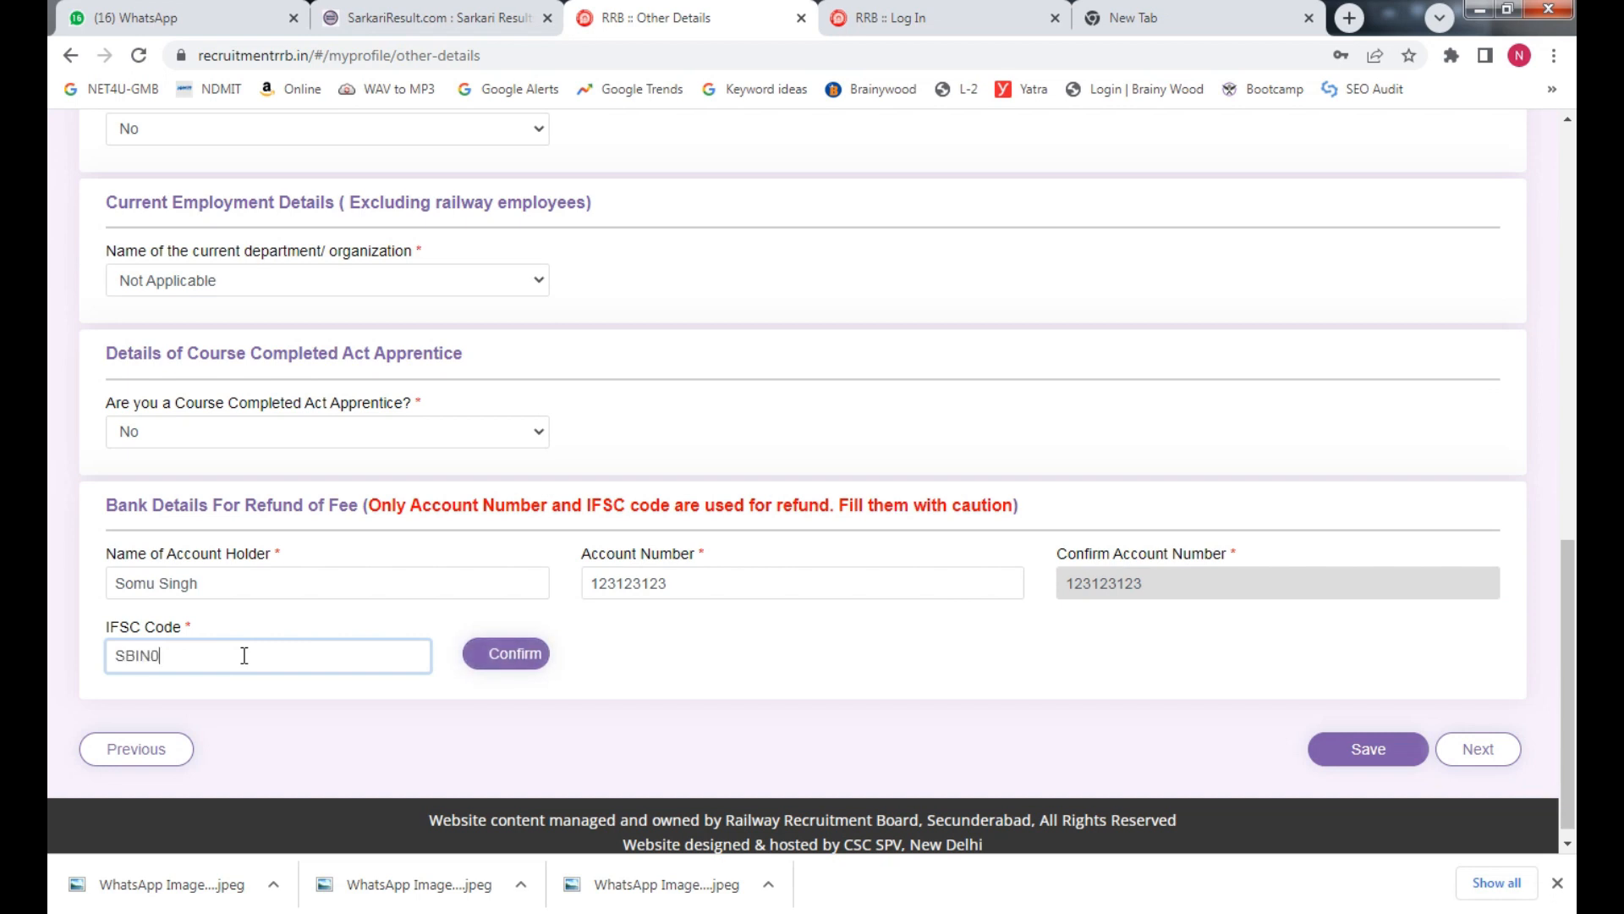
type("02222")
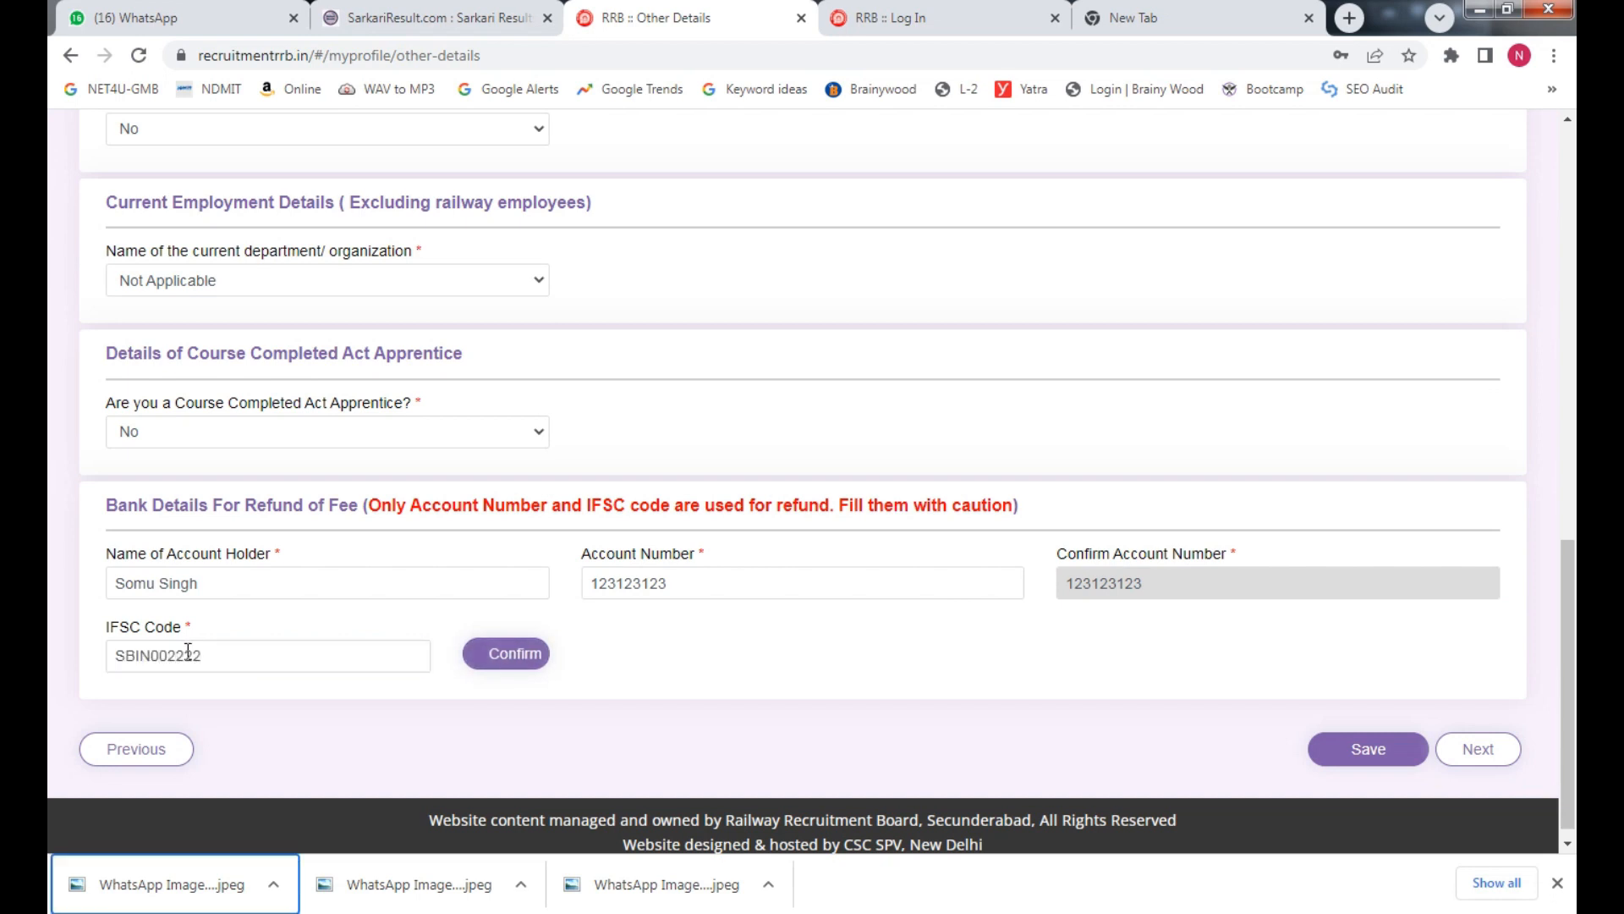
left_click(1406, 751)
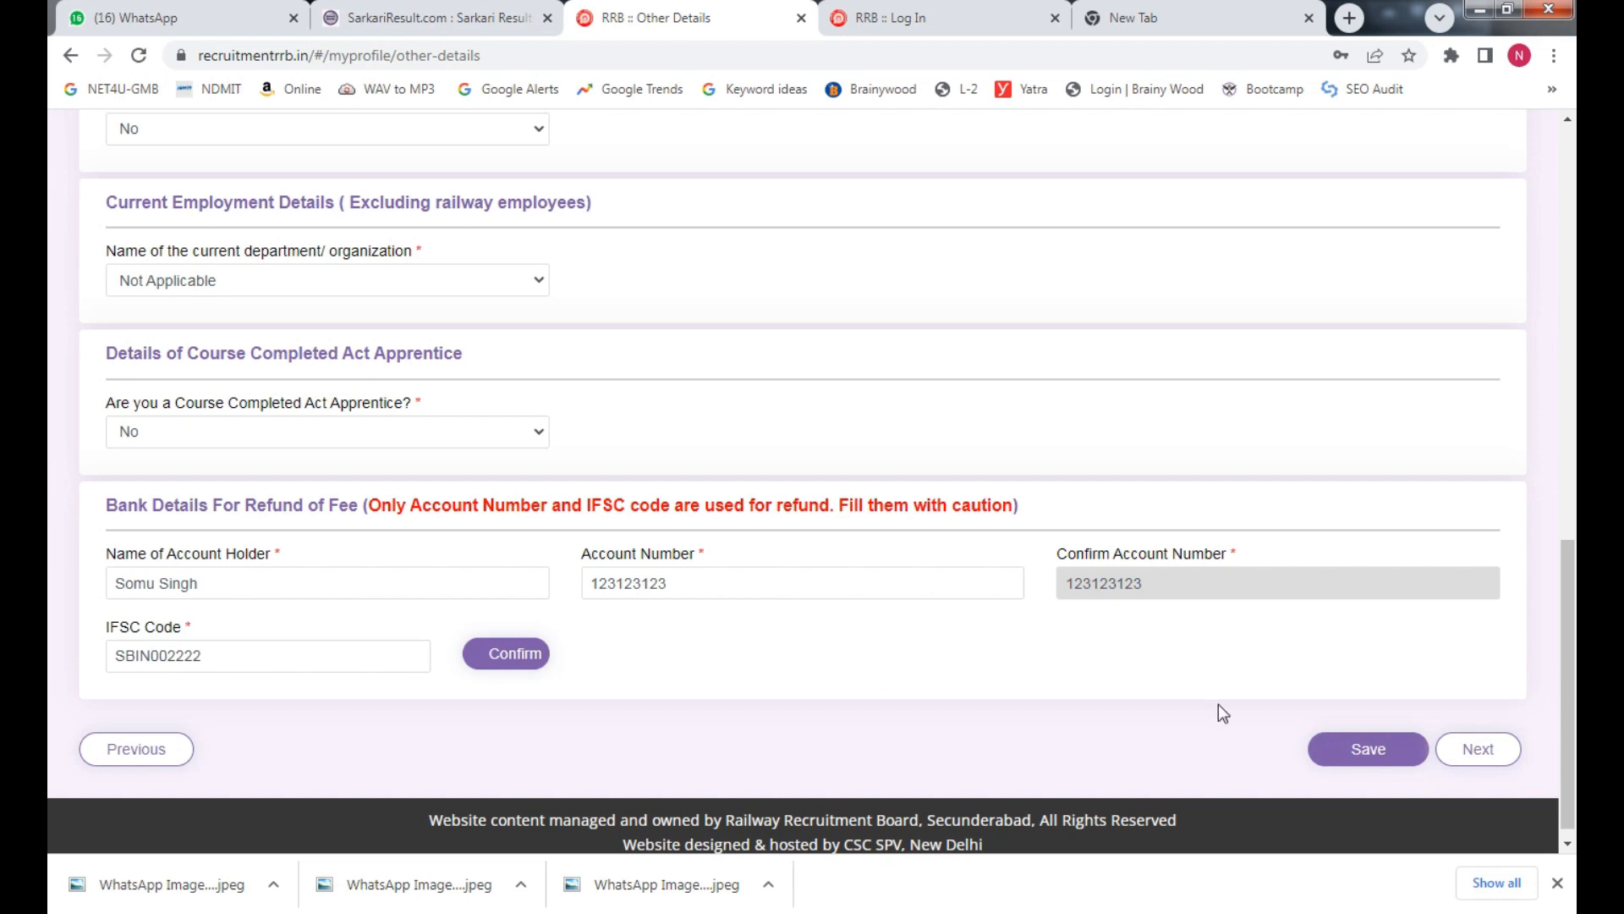
left_click(1387, 765)
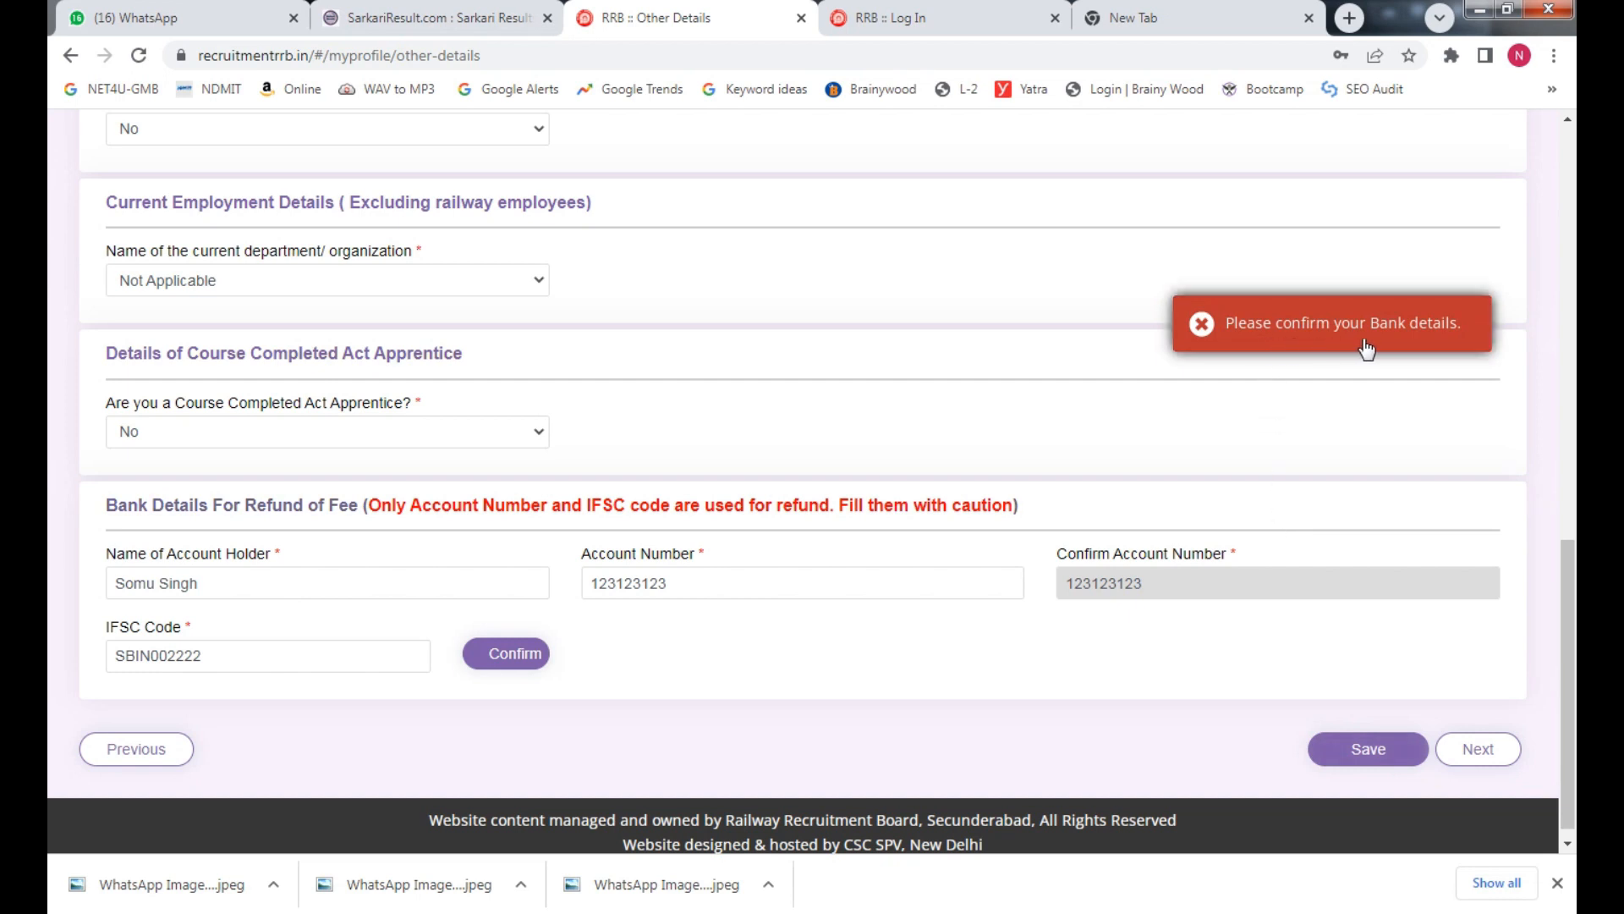
Correct the IFSC to SBIN0002222, confirm State Bank of India, and continue
left_click(286, 657)
left_click(526, 653)
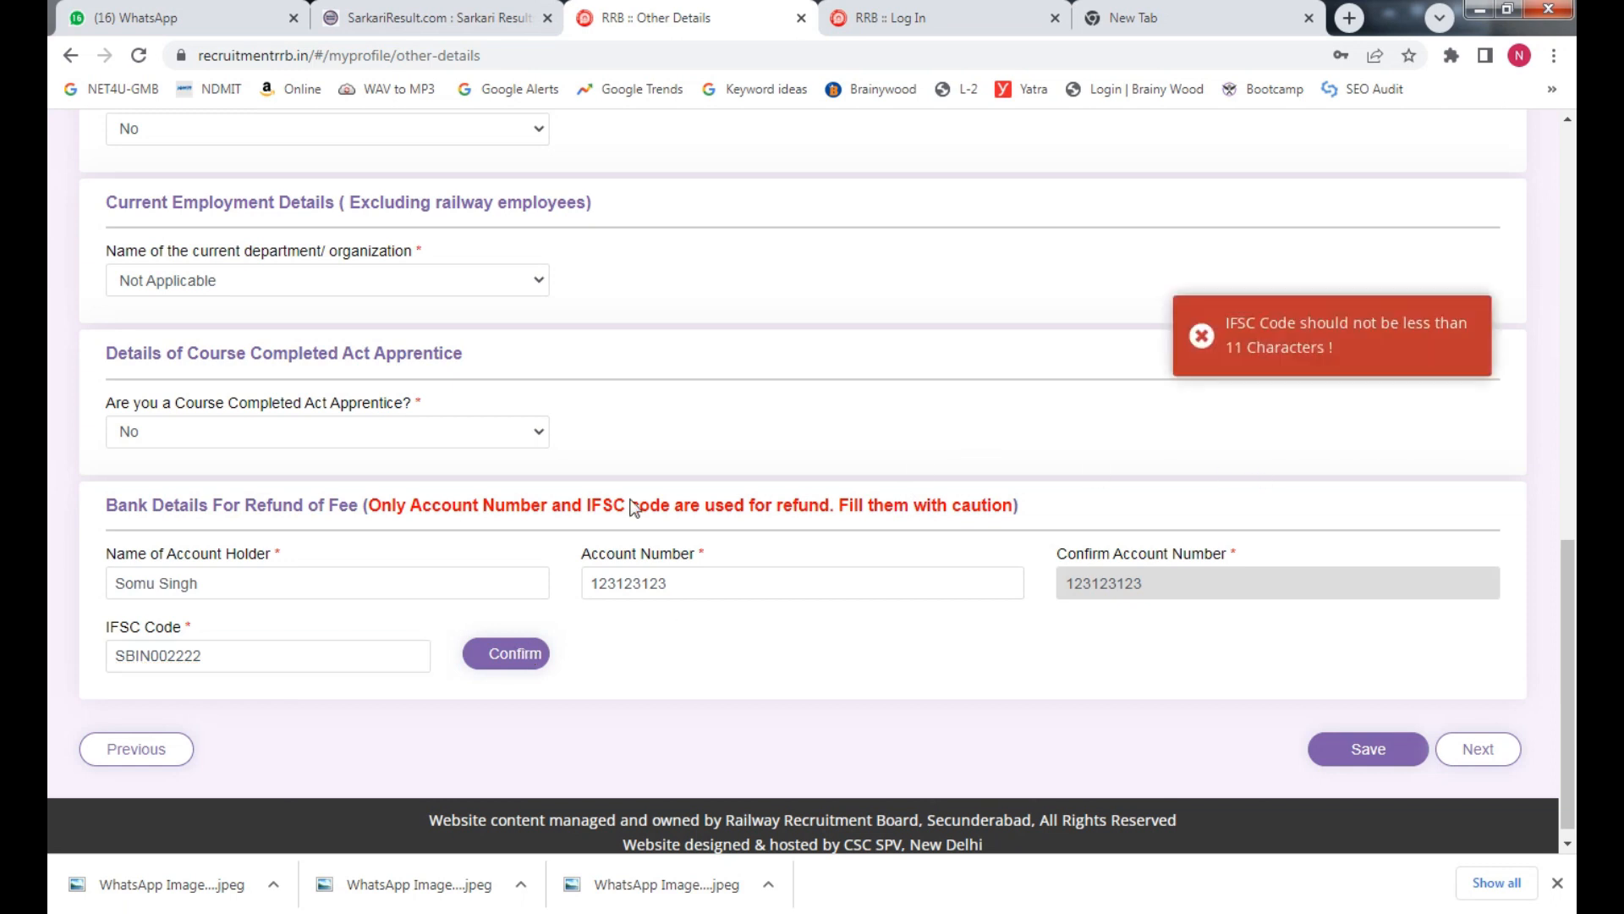
left_click(161, 655)
type("0")
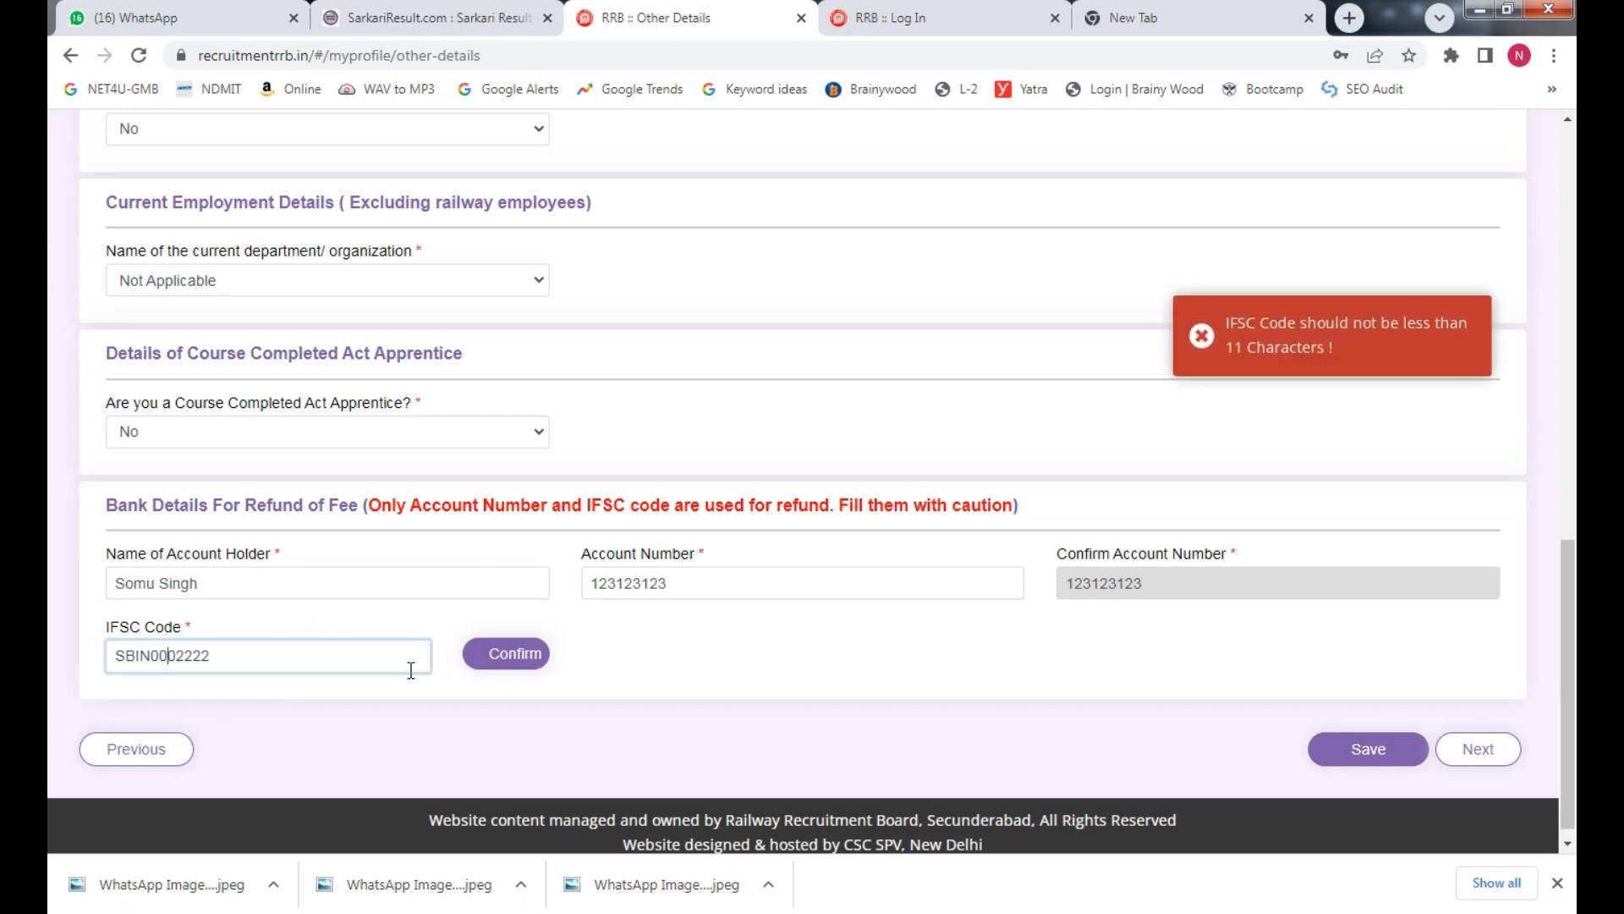
type("0")
left_click(482, 658)
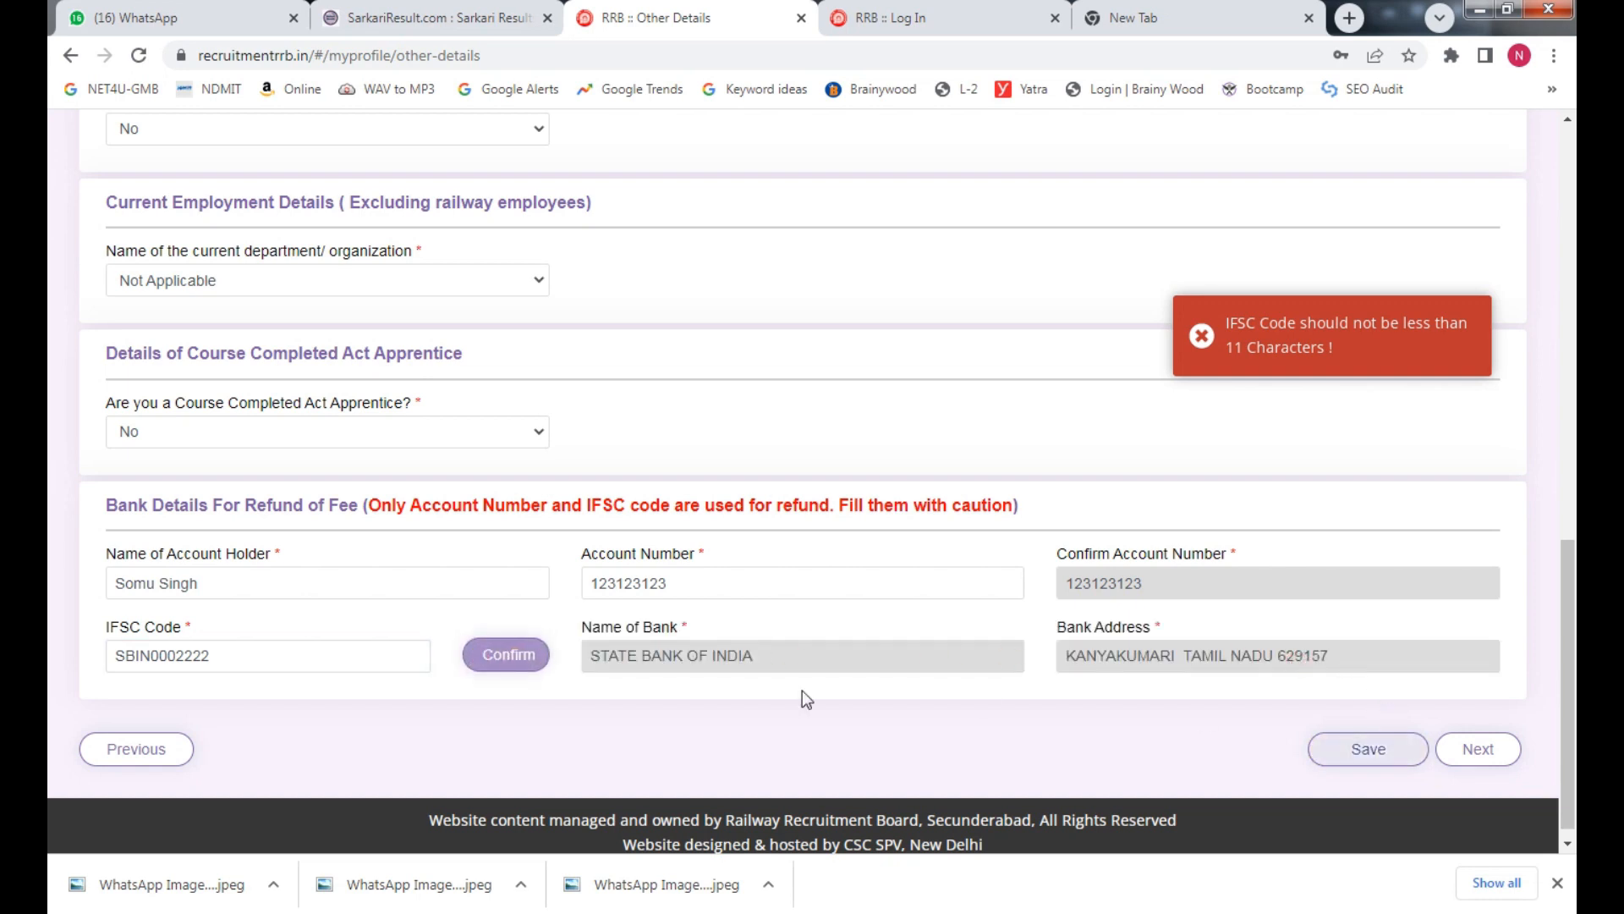
left_click(1478, 750)
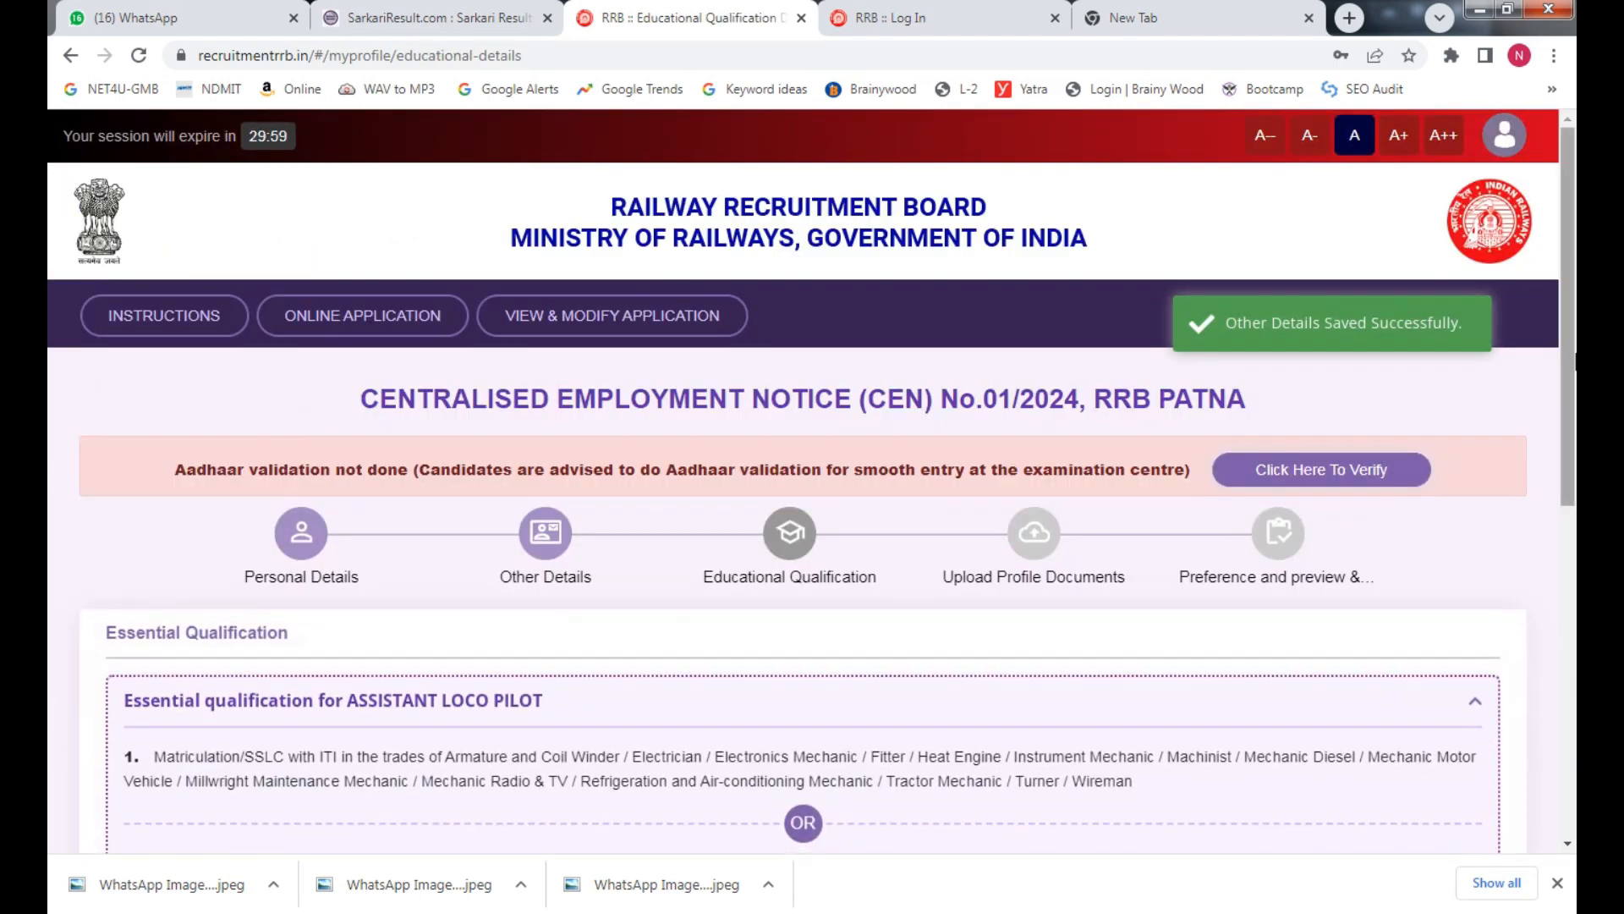
scroll(1106, 490, "down", 2)
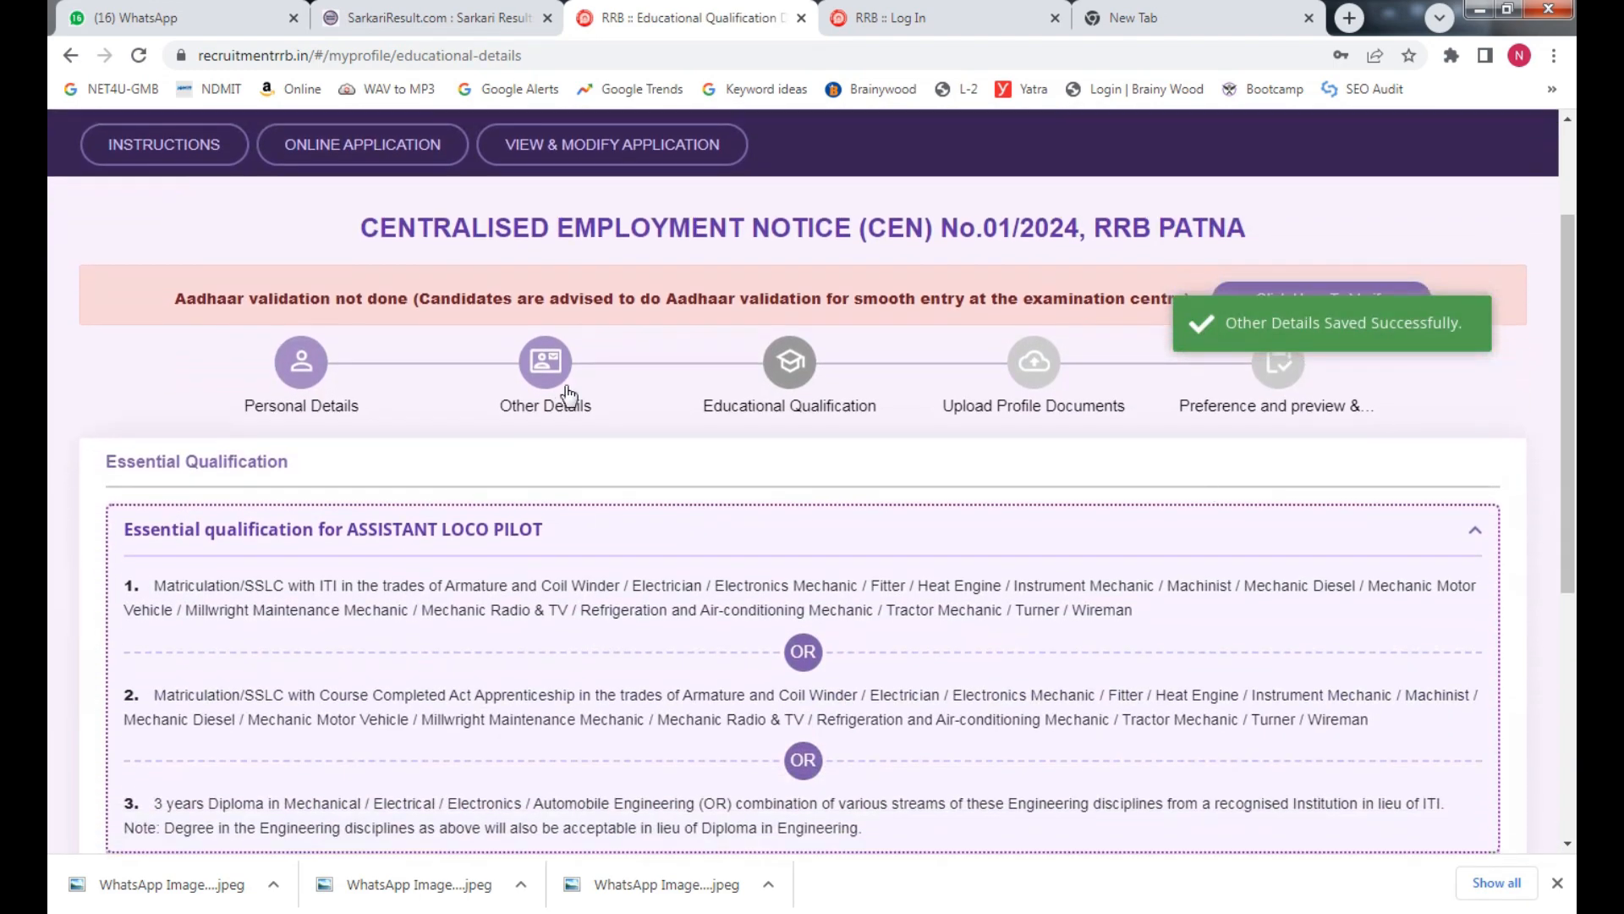
left_click_drag(1570, 416, 1573, 643)
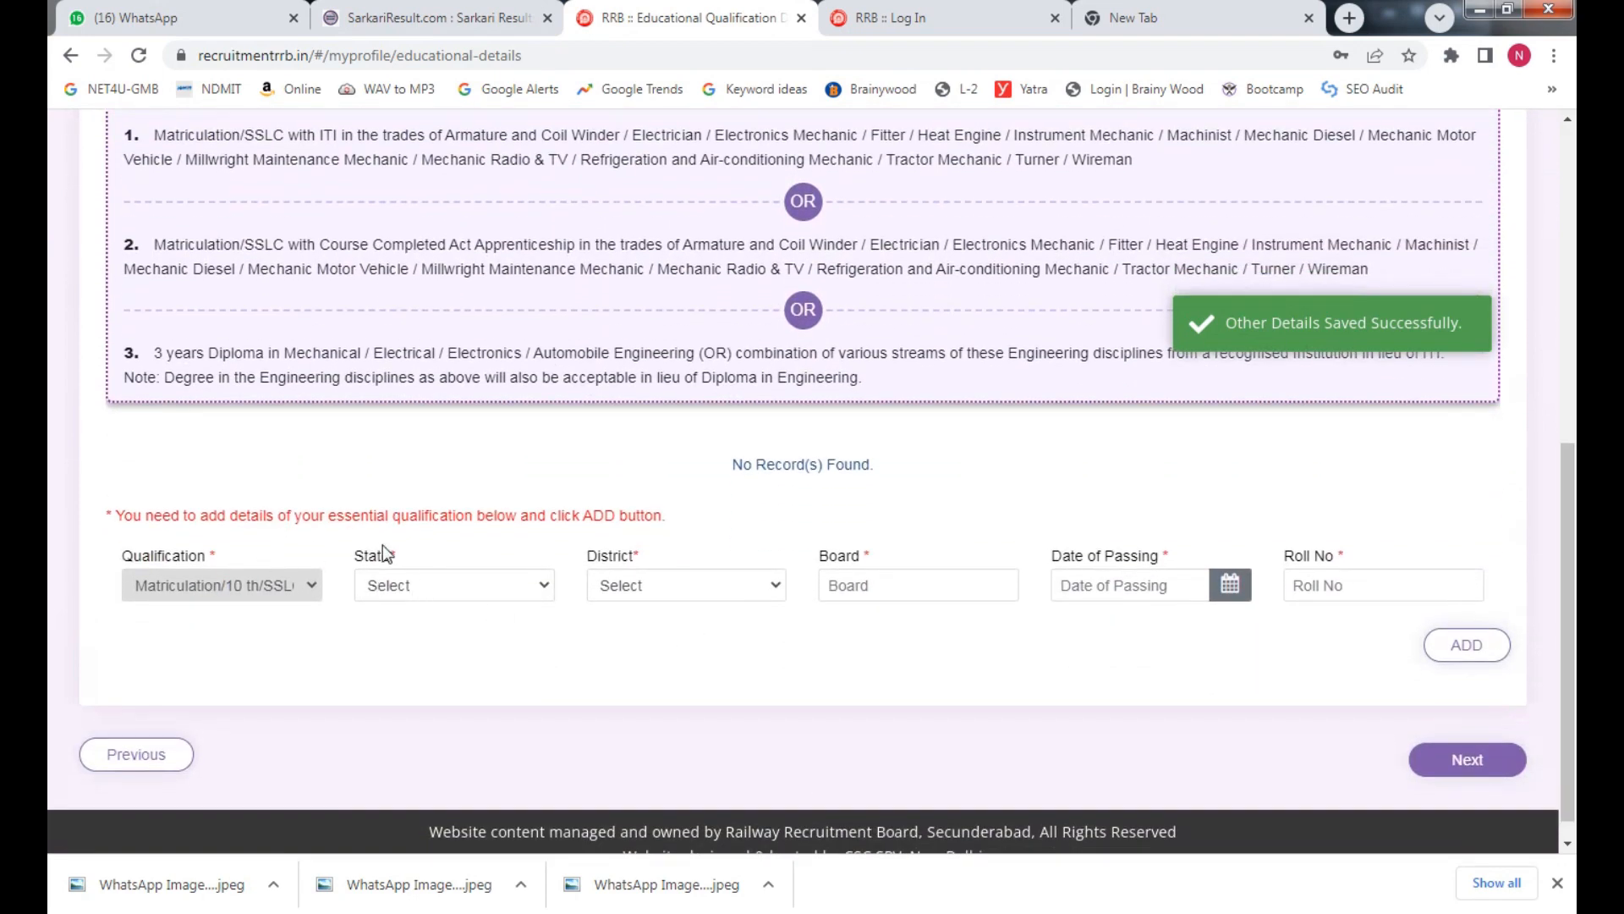
scroll(930, 508, "up", 1)
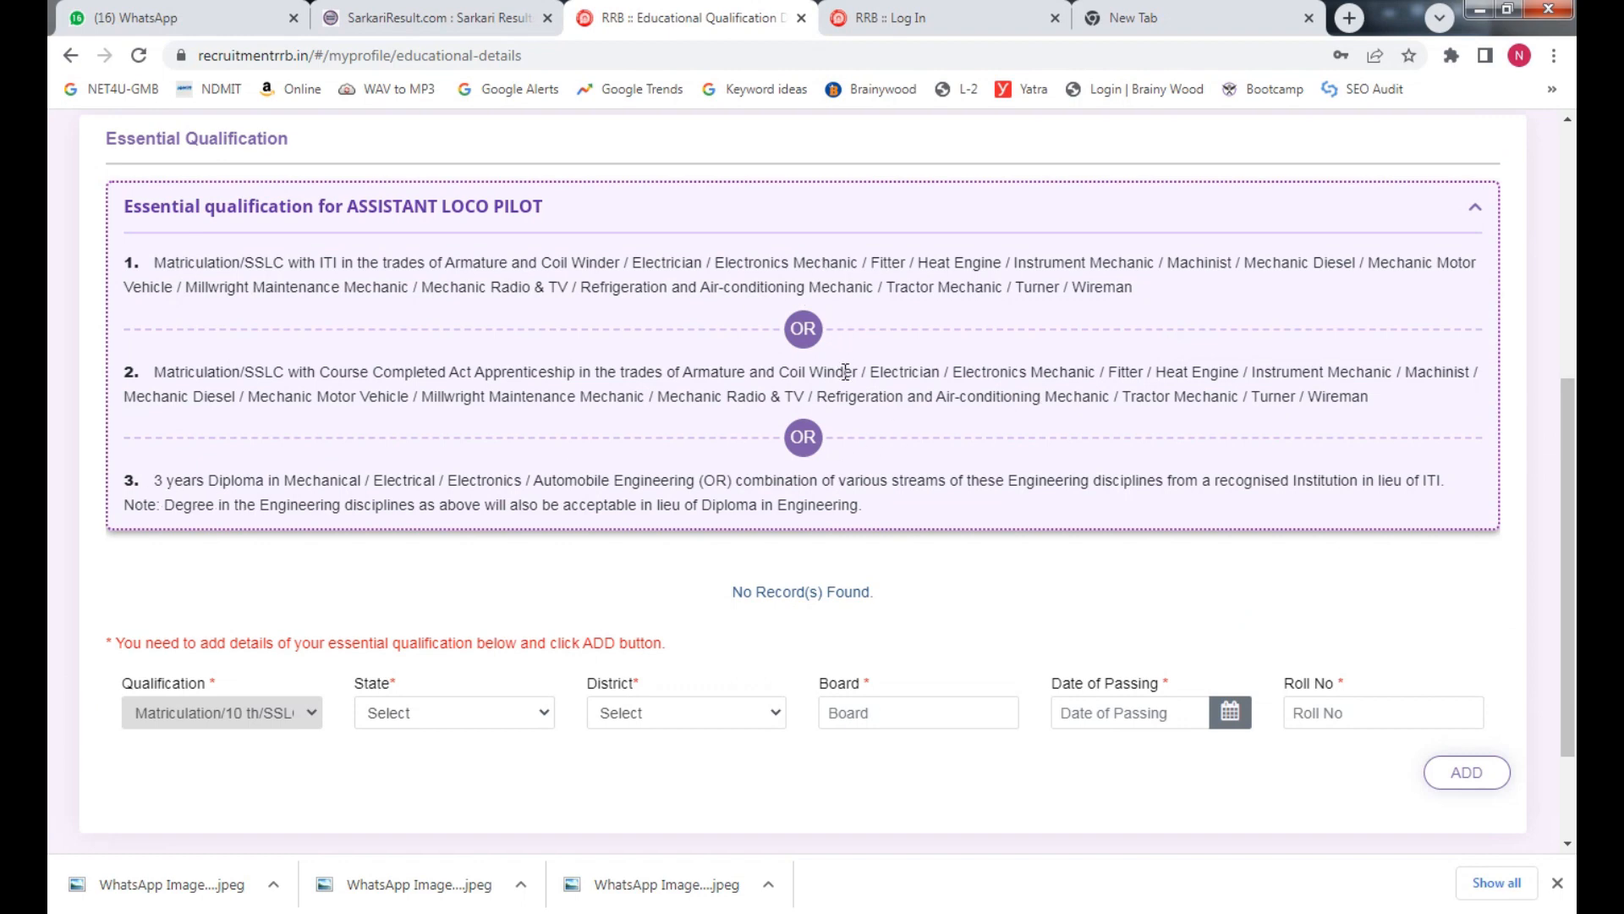
scroll(592, 611, "down", 2)
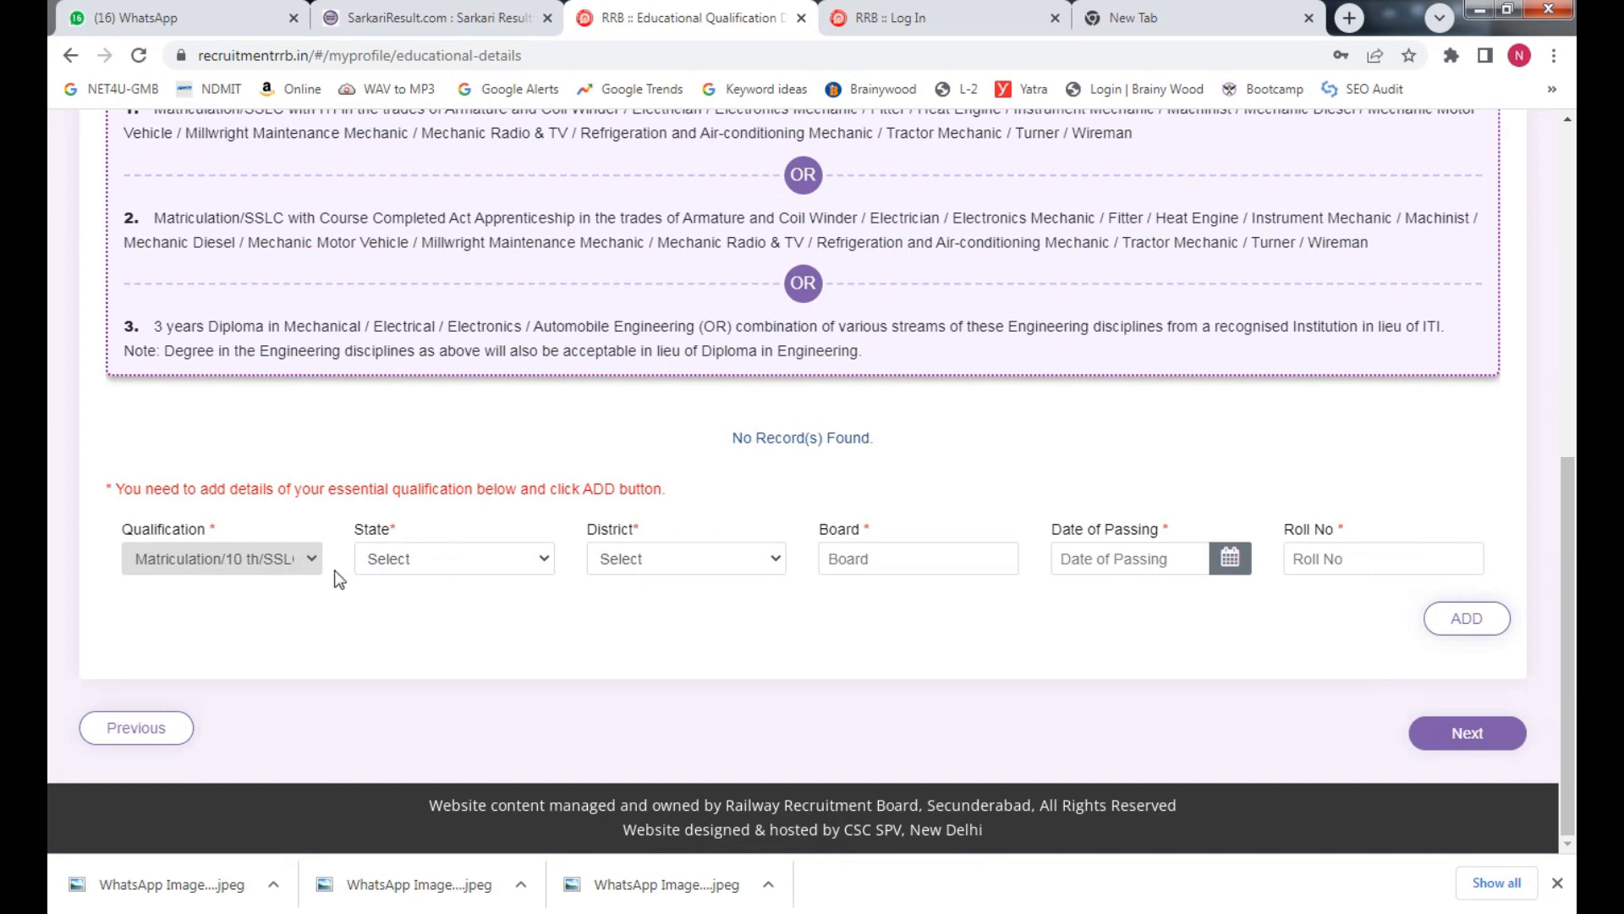
Set the matriculation record's state to BIHAR and district to Patna
left_click(398, 560)
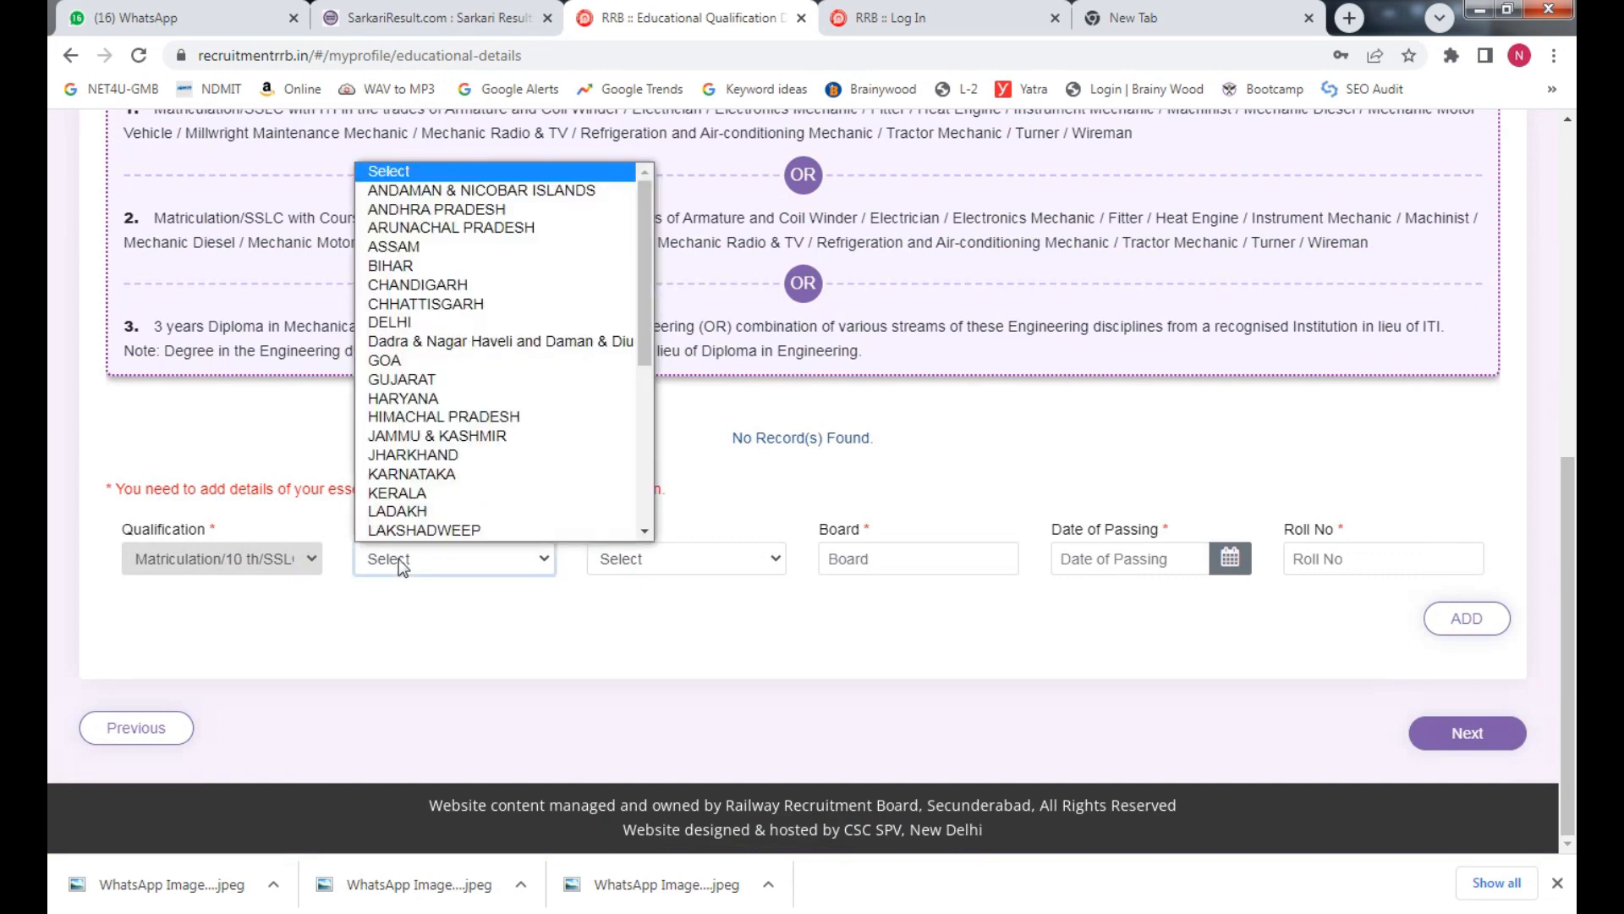
key("u")
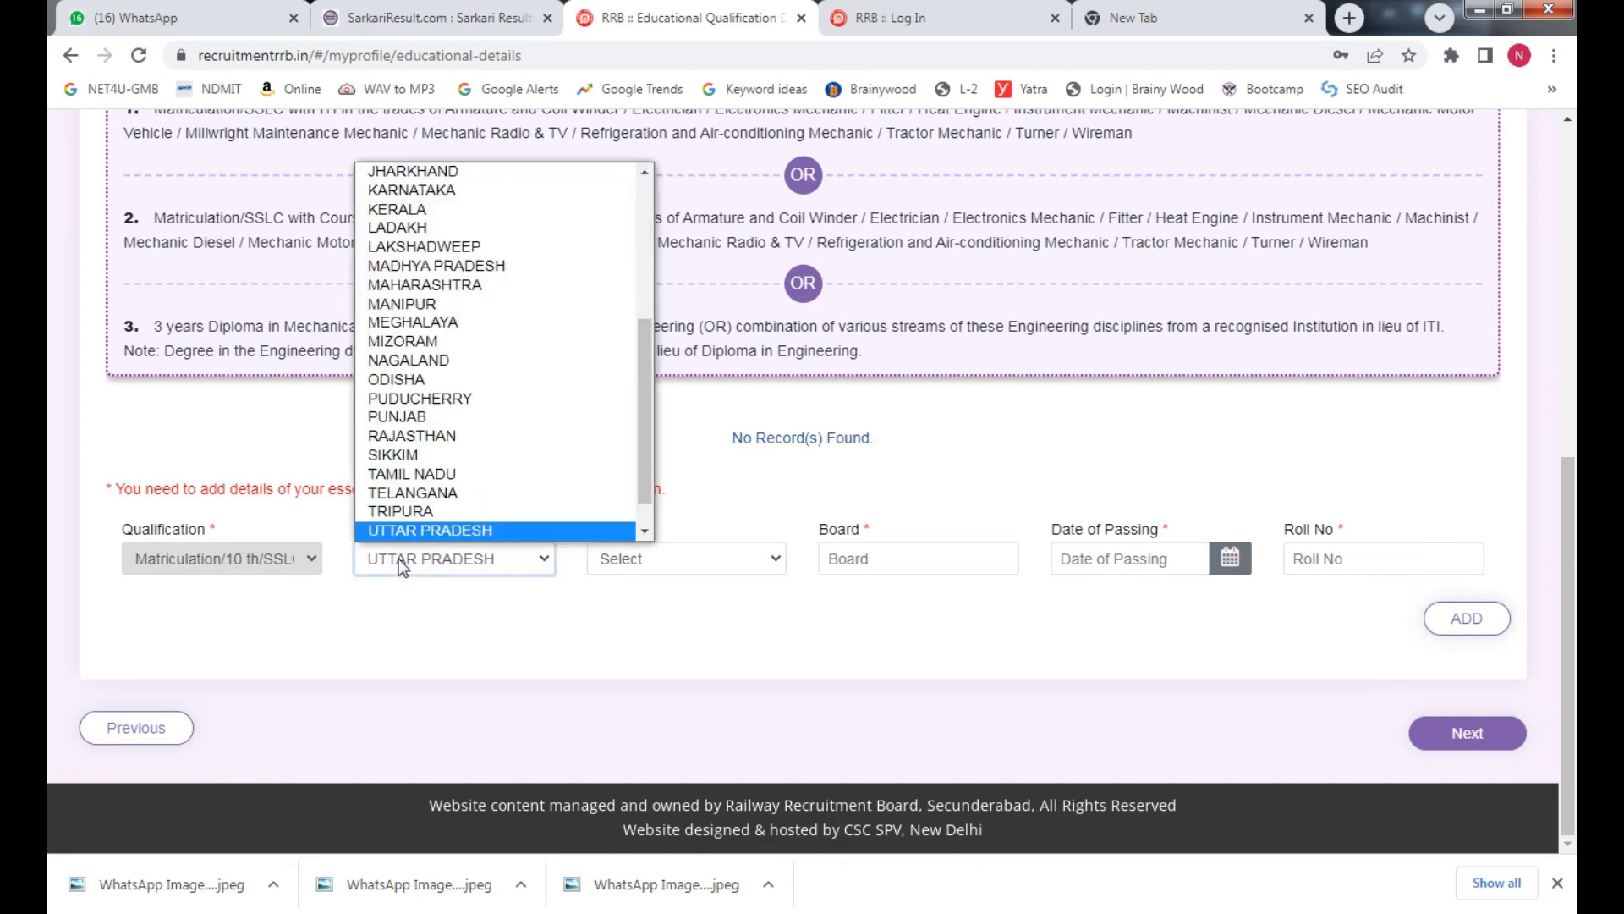
key("Return")
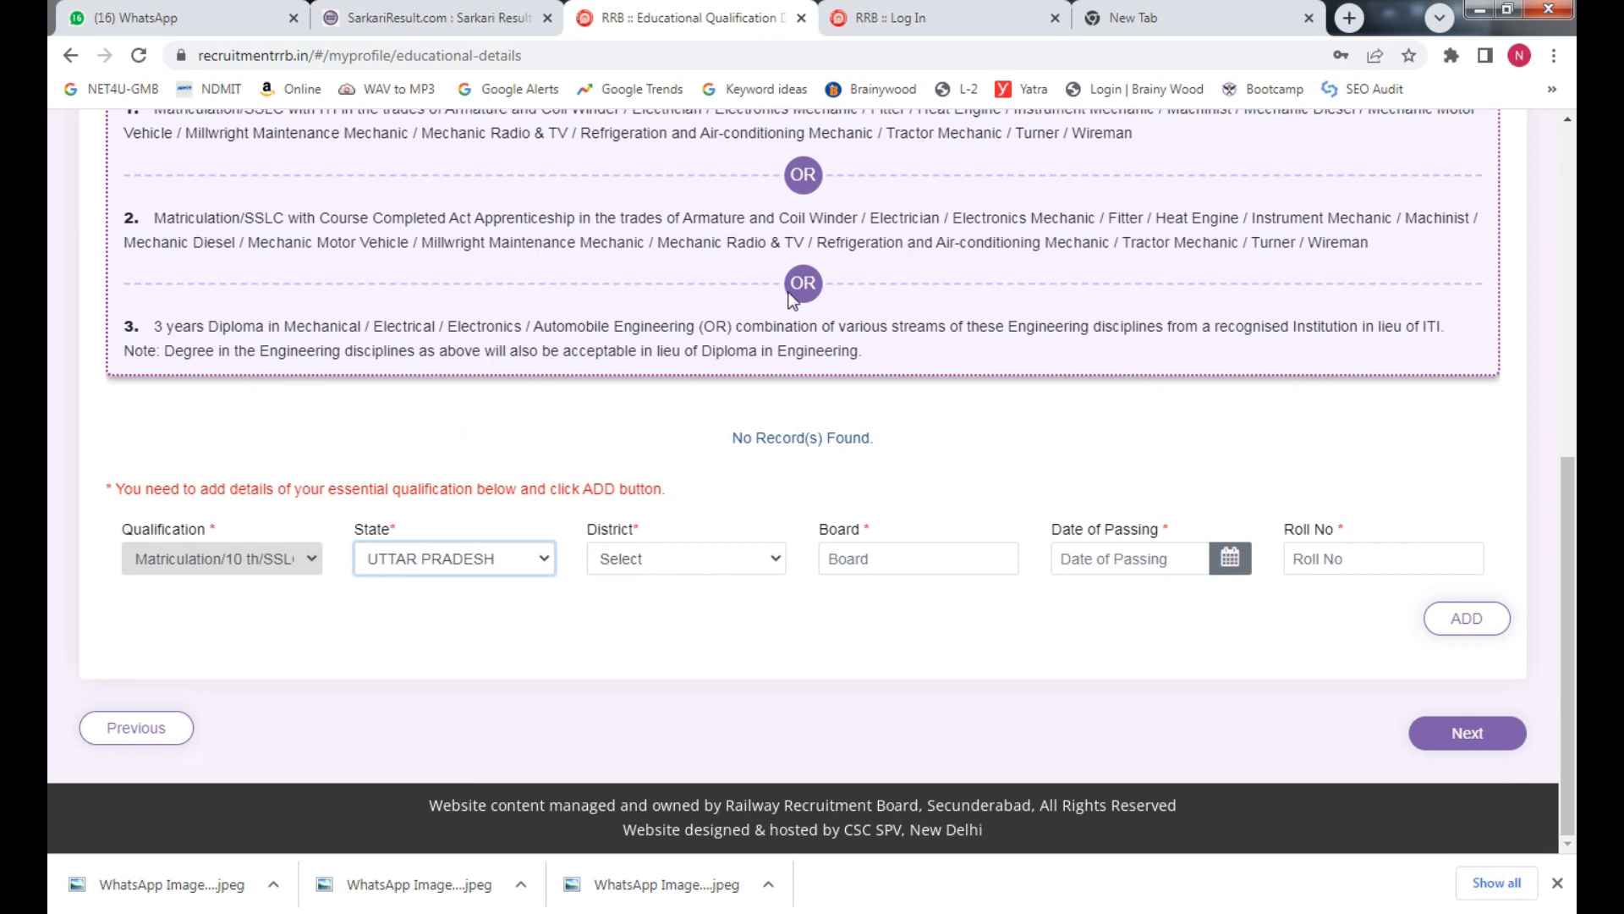
left_click(668, 562)
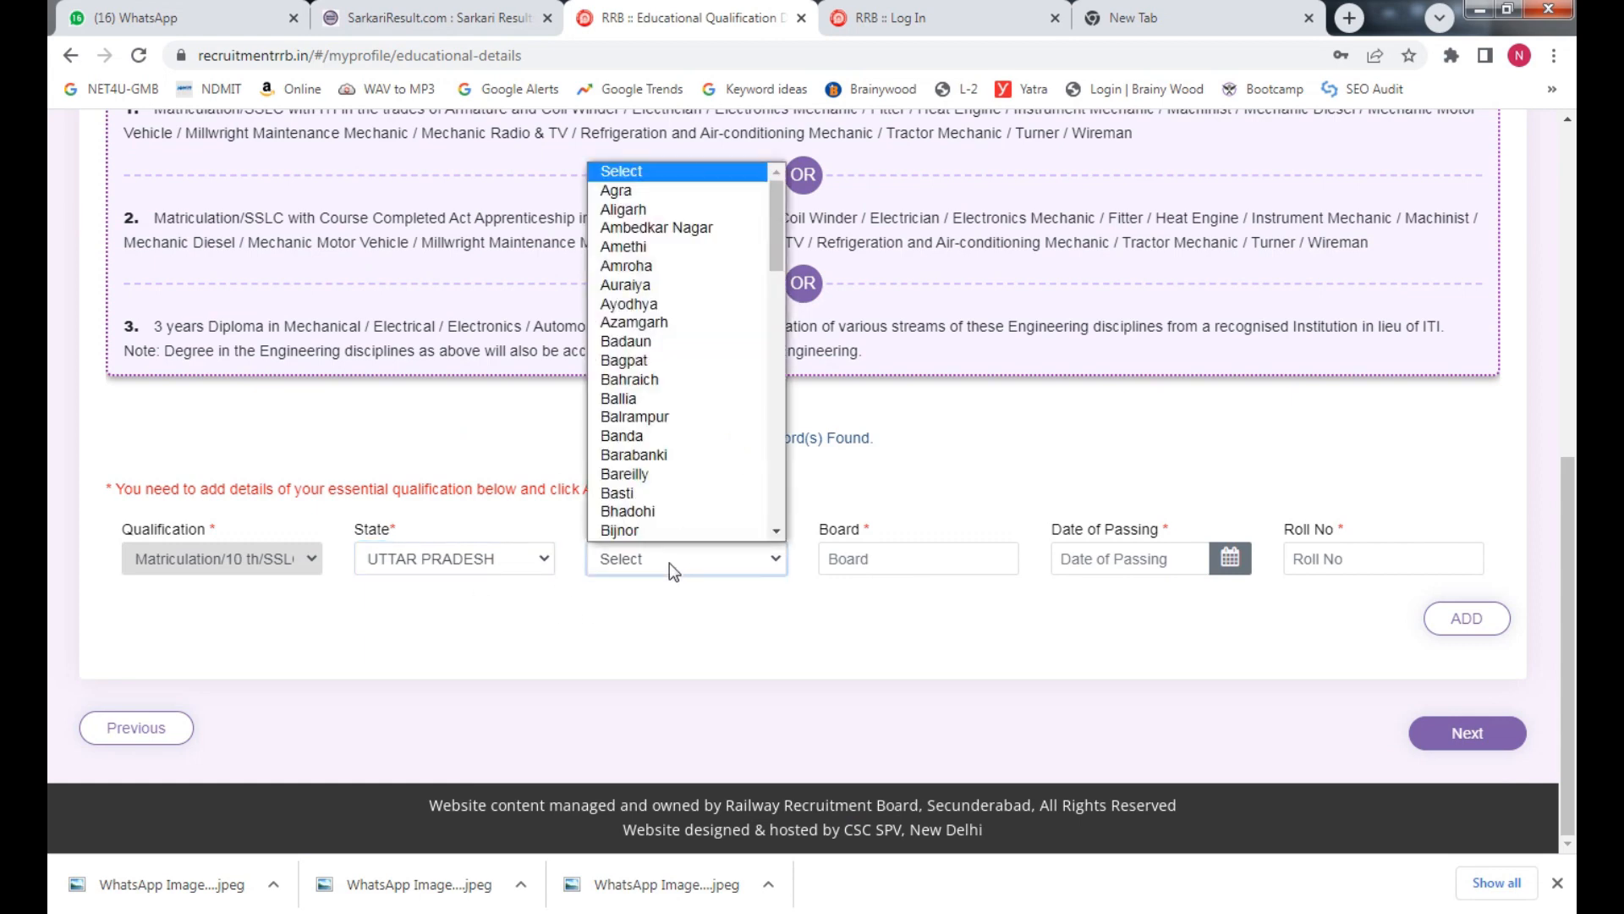
left_click(486, 567)
key("b")
key("Return")
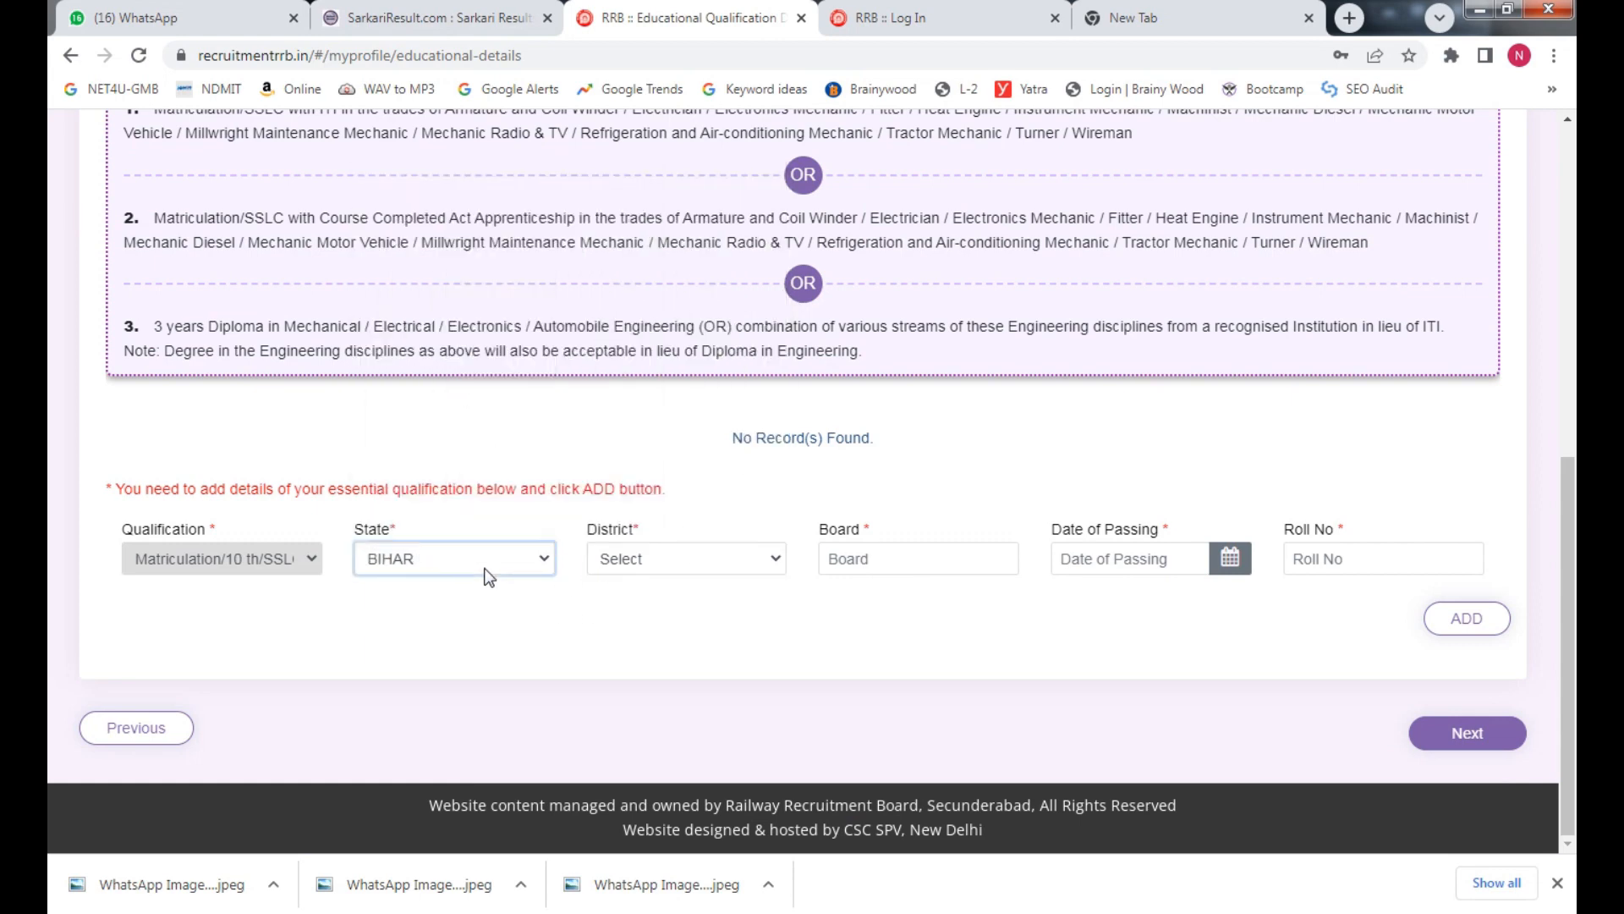
left_click(615, 548)
key("p")
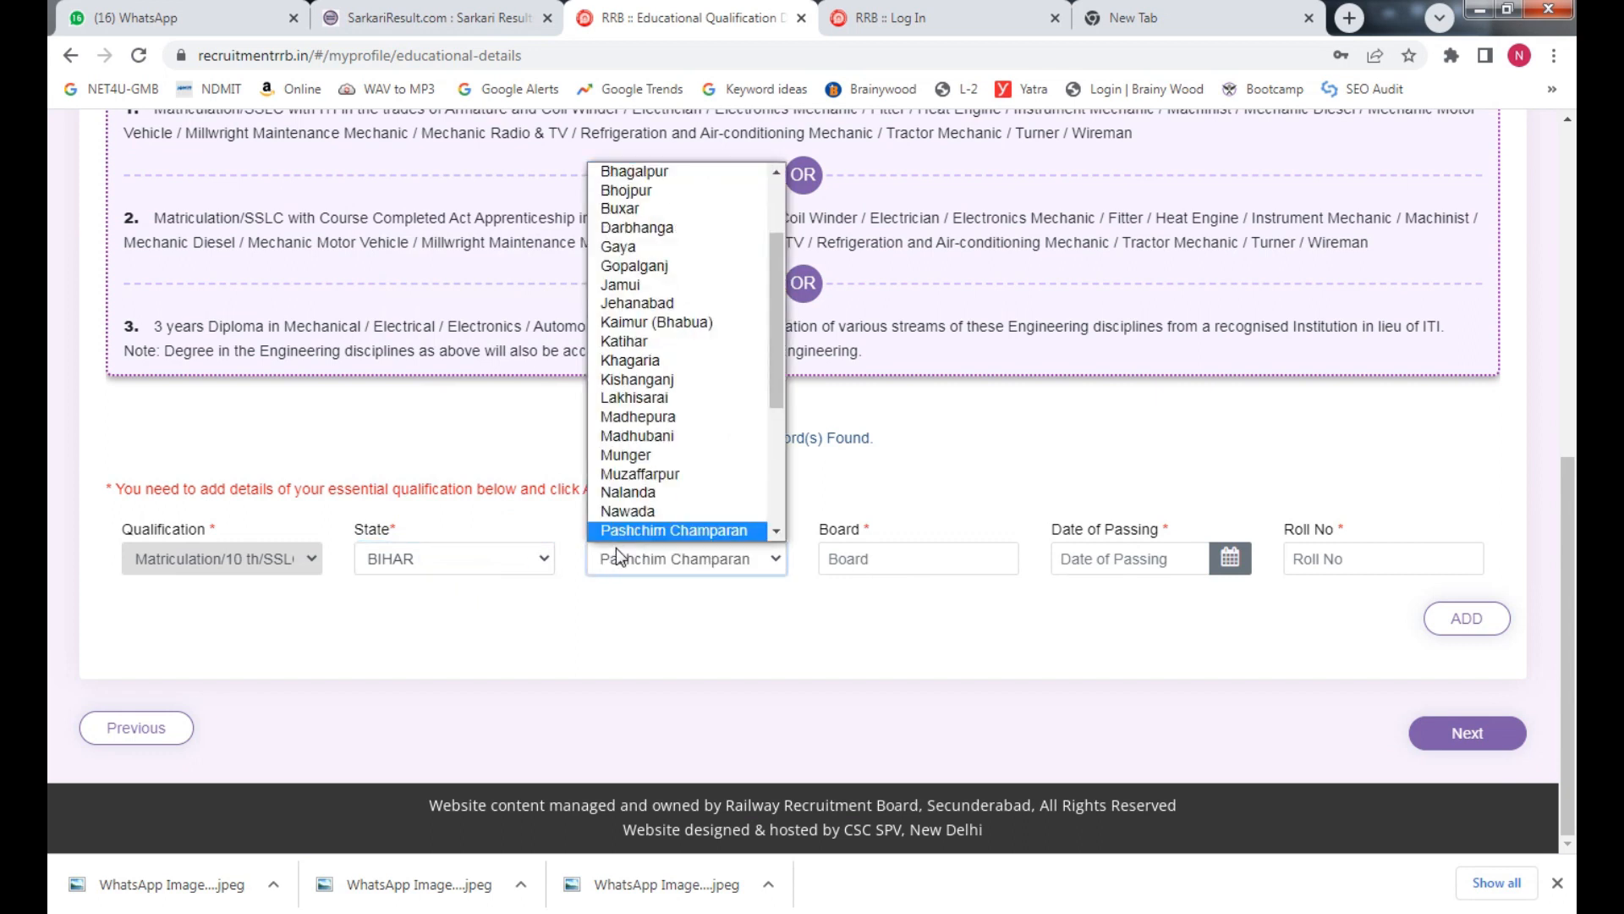
key("p")
key("Return")
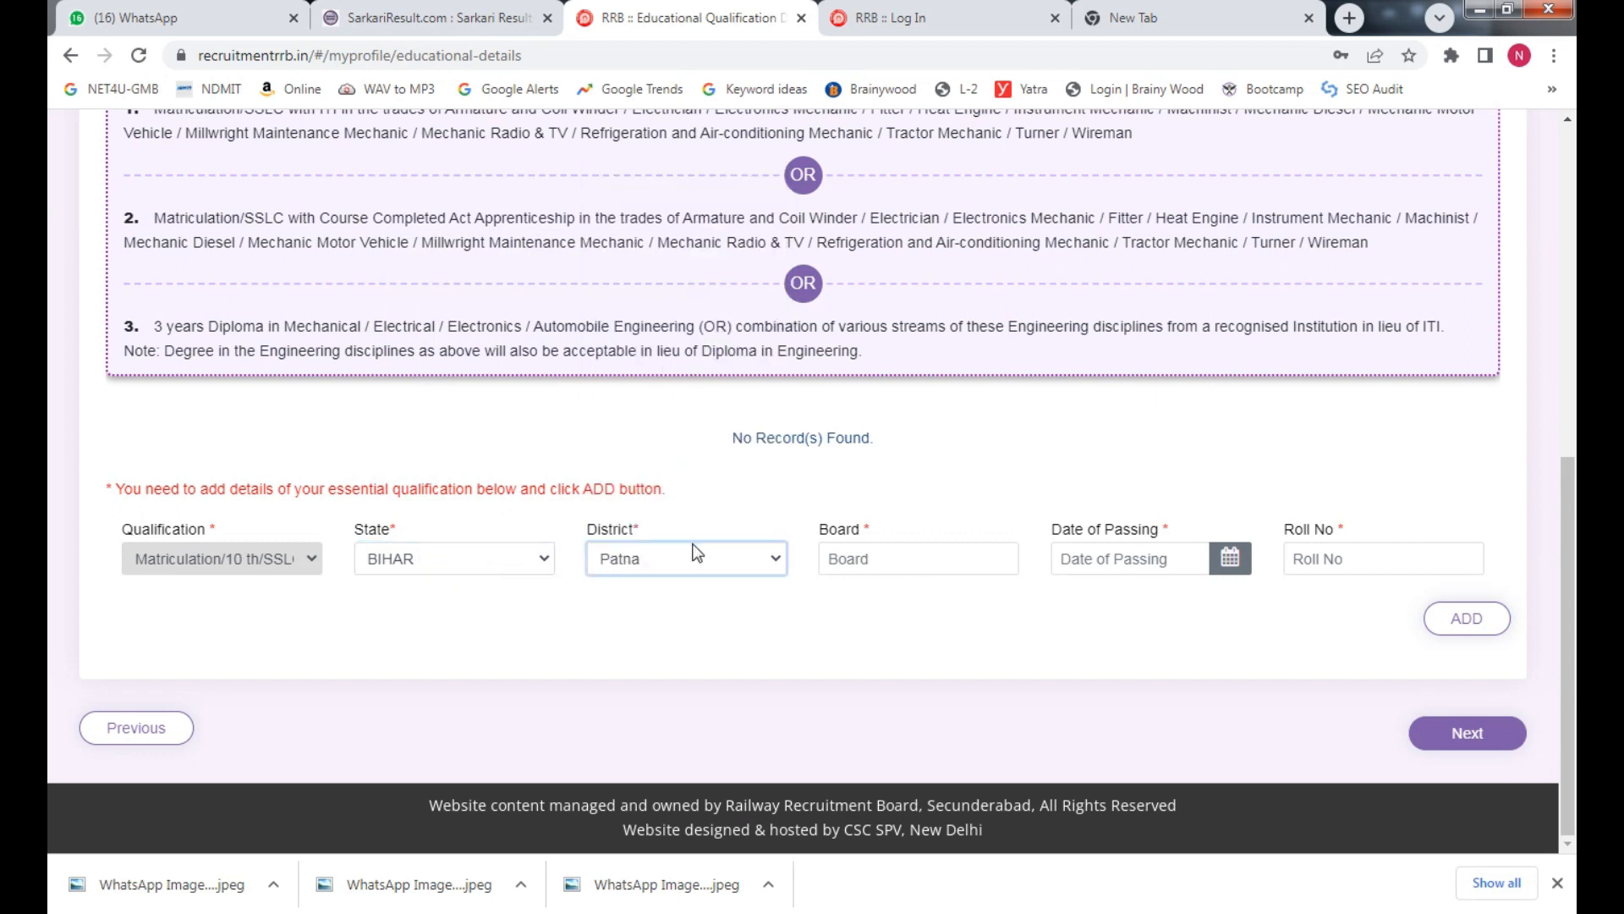
Enter board bseb, passing date 14/02/2019 and the roll number, then add the record
left_click(880, 566)
type("bseb")
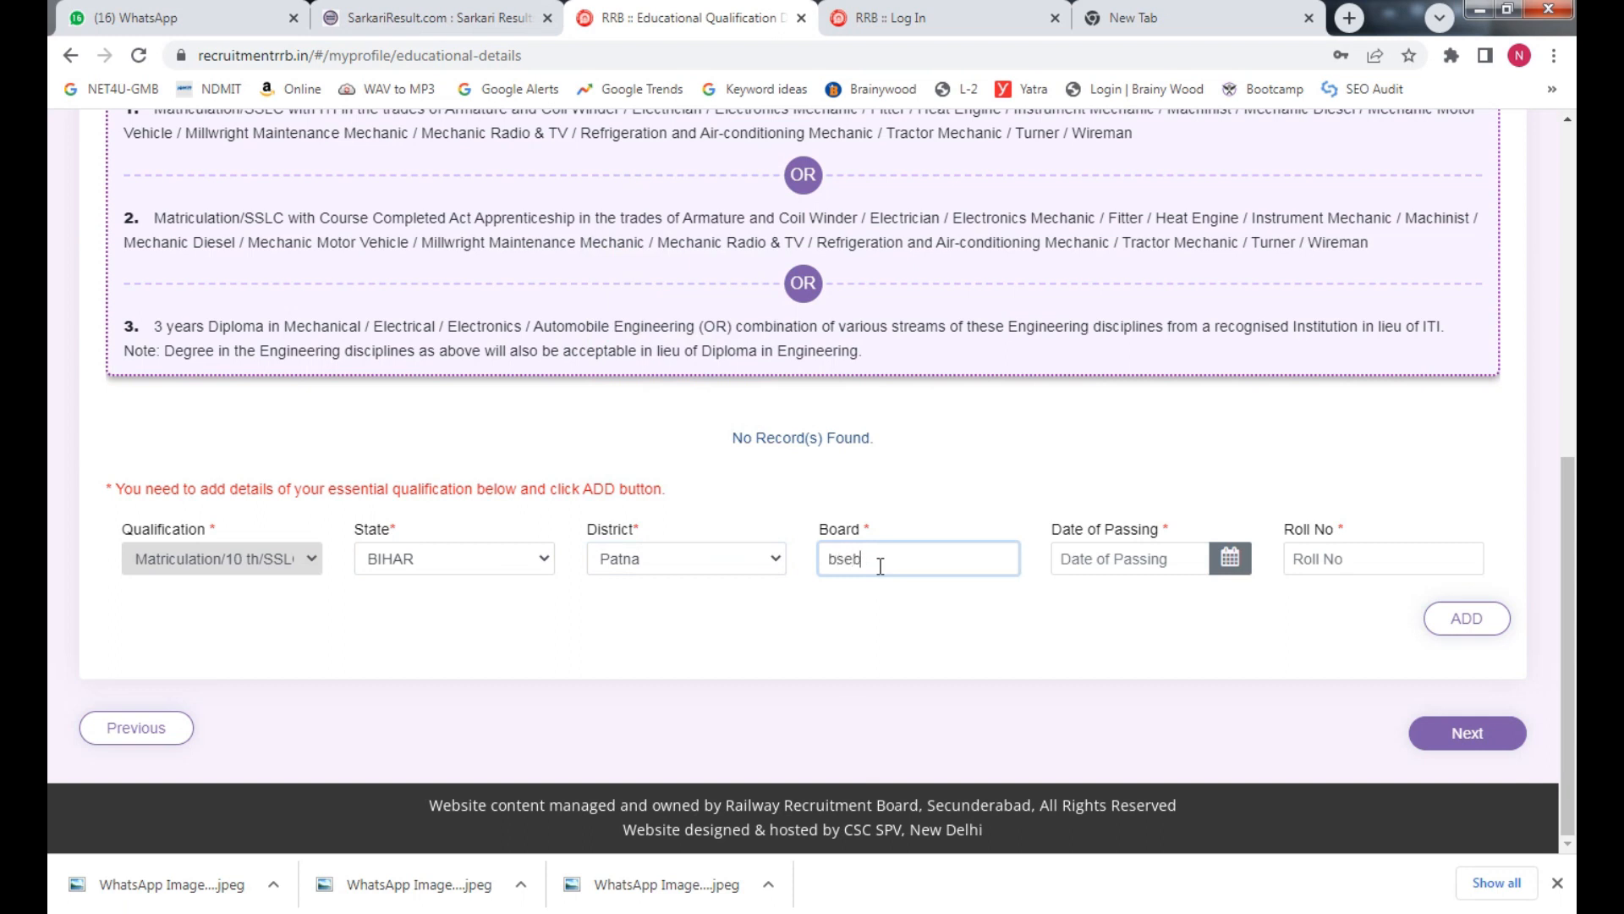
key("Tab")
left_click(1229, 560)
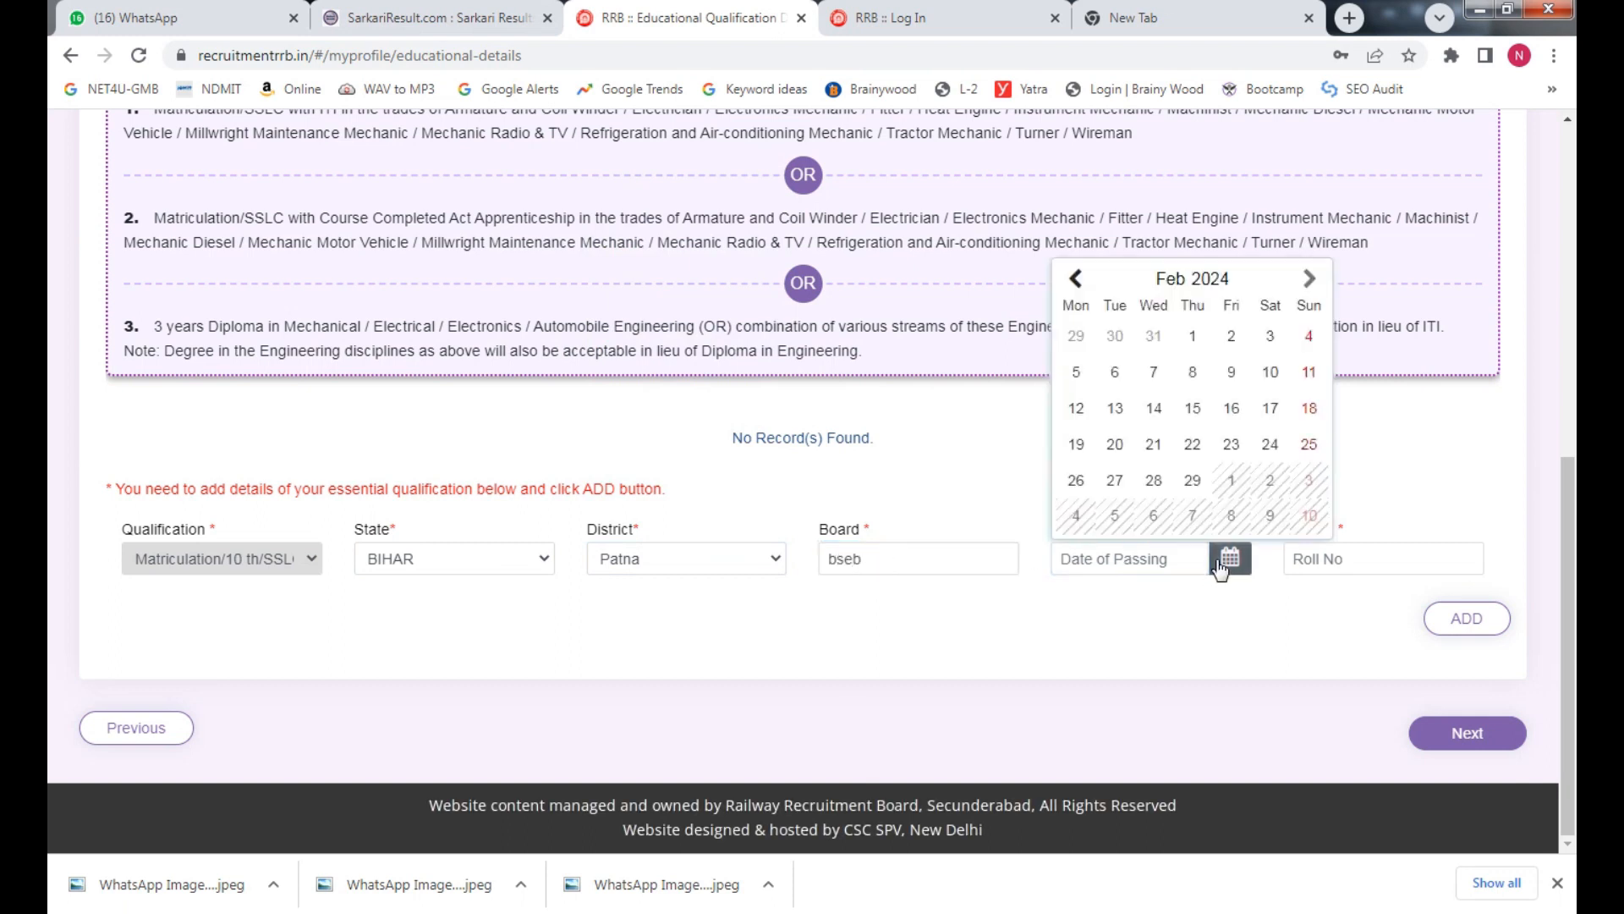
left_click(1211, 278)
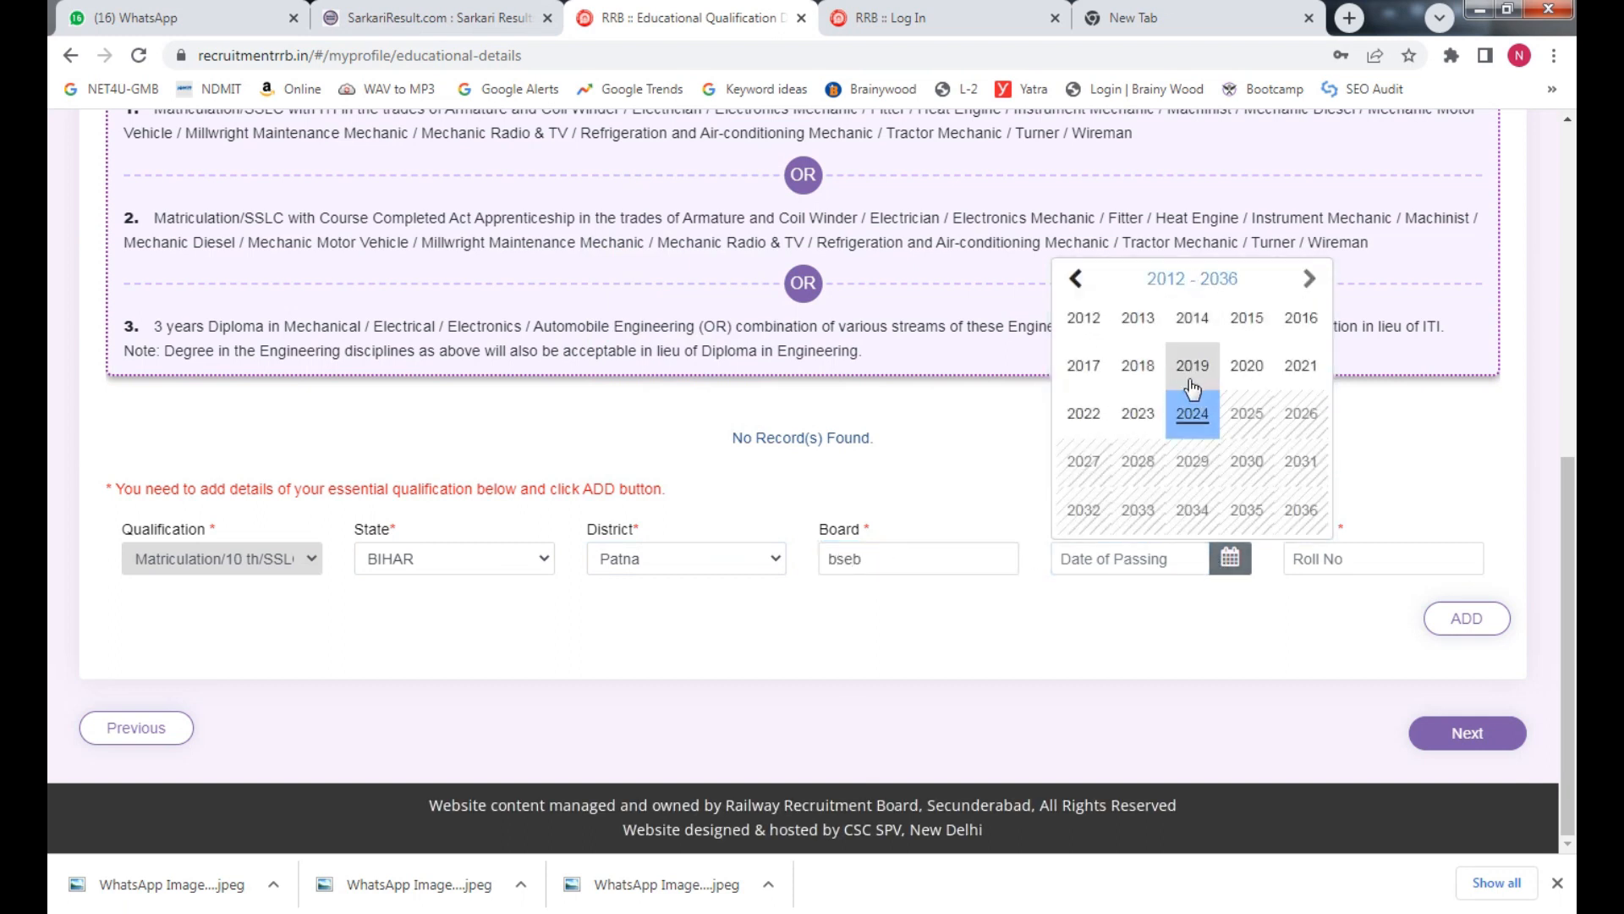
left_click(1193, 365)
left_click(1191, 419)
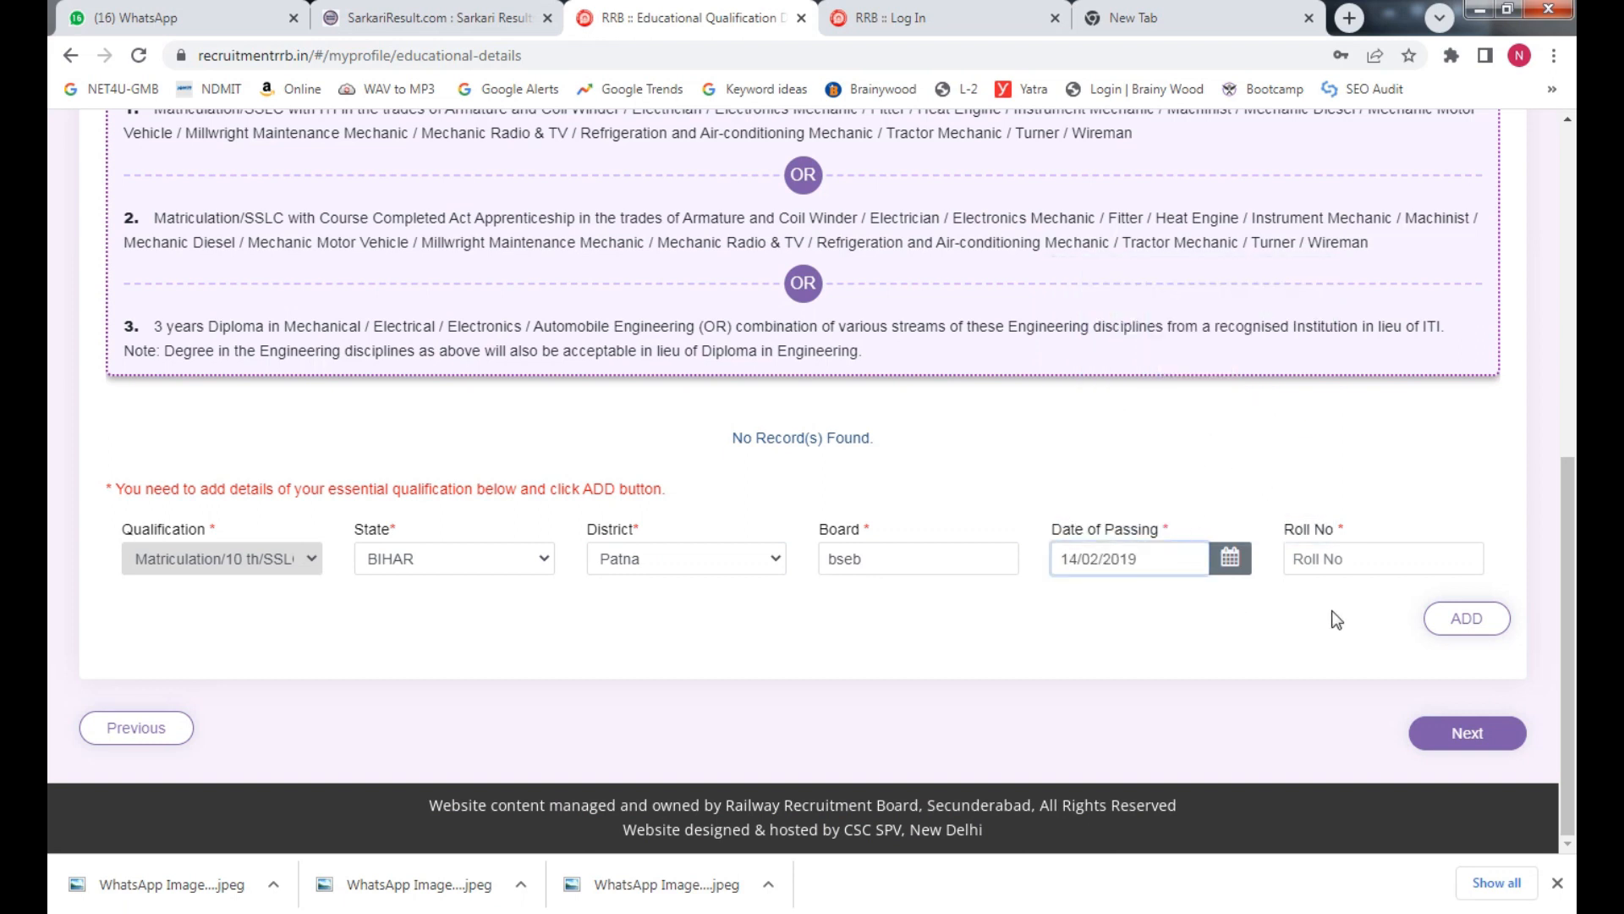
left_click(1385, 566)
type("123123123")
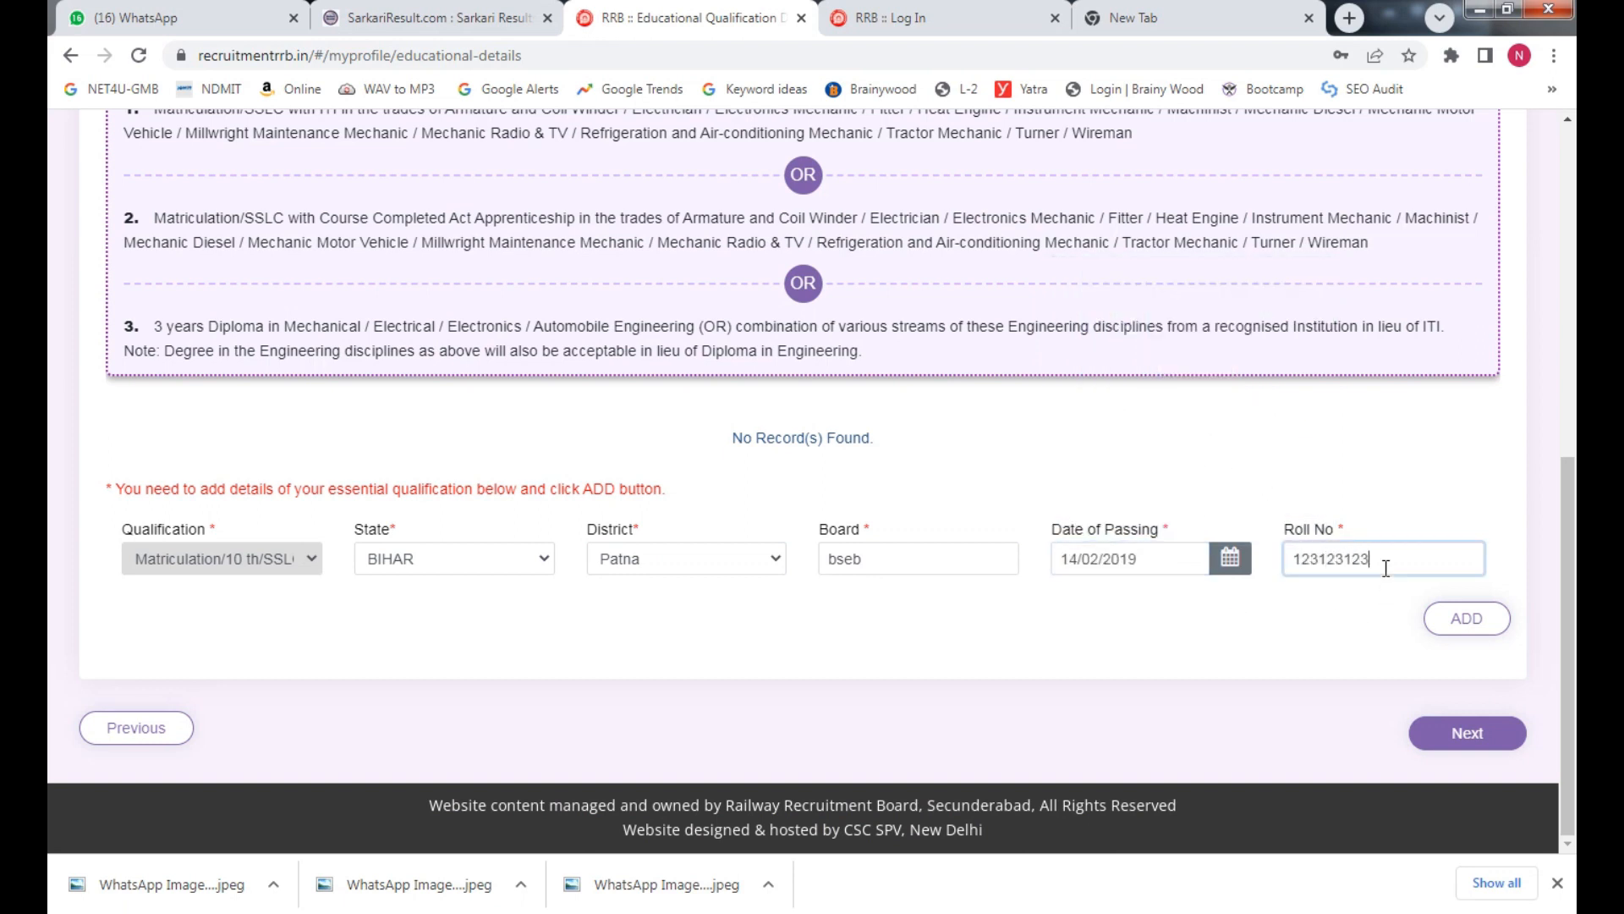
left_click(1359, 597)
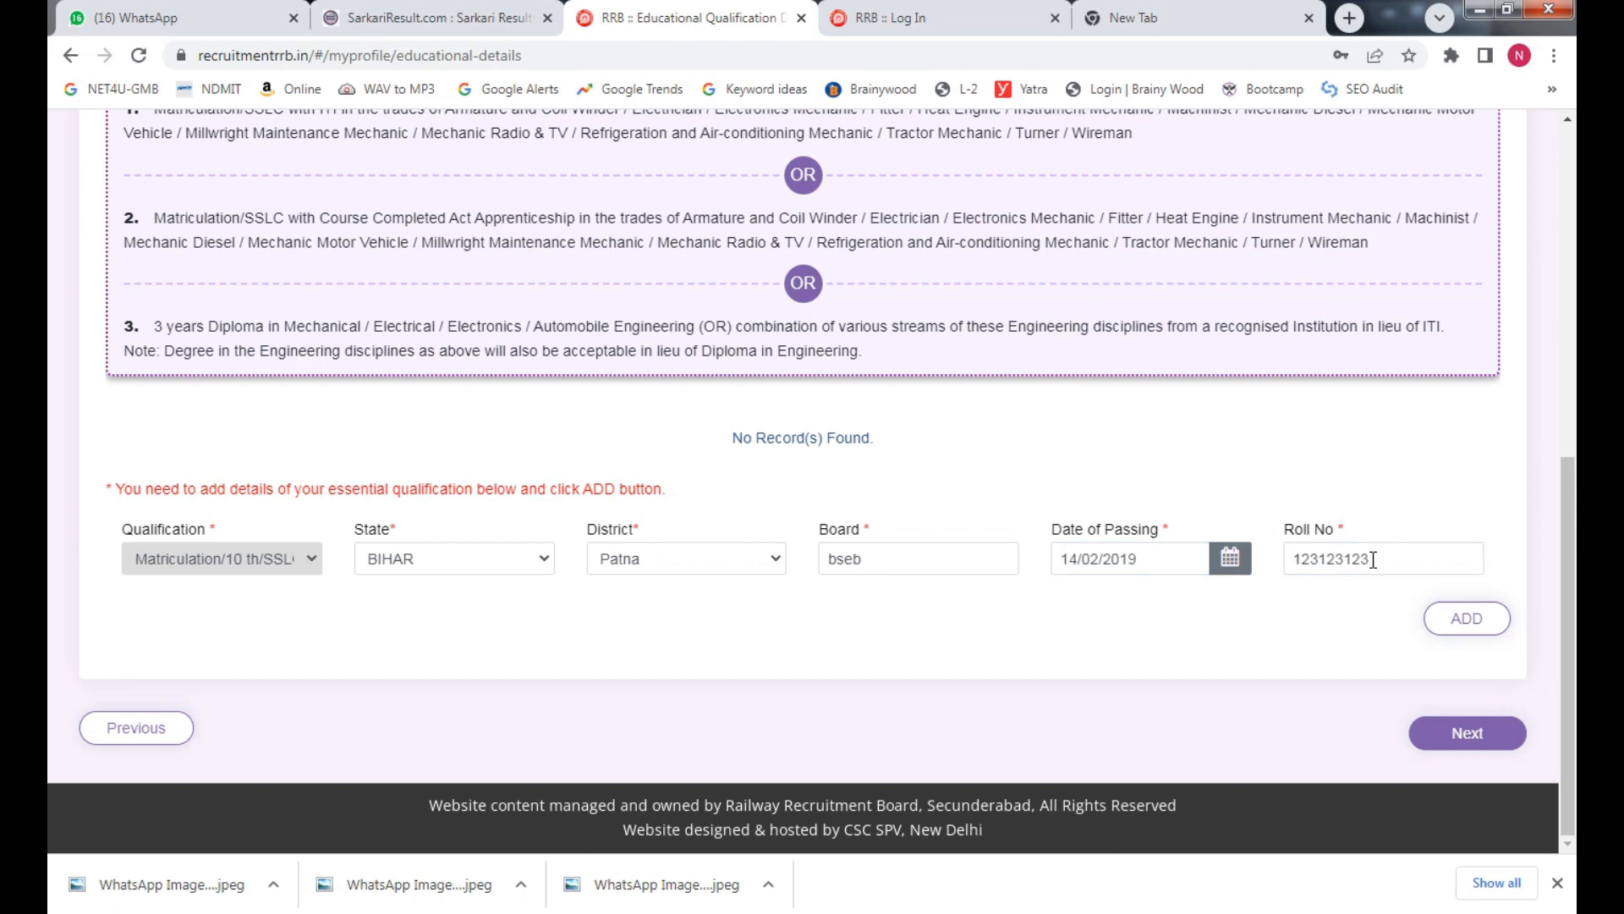
left_click(1464, 618)
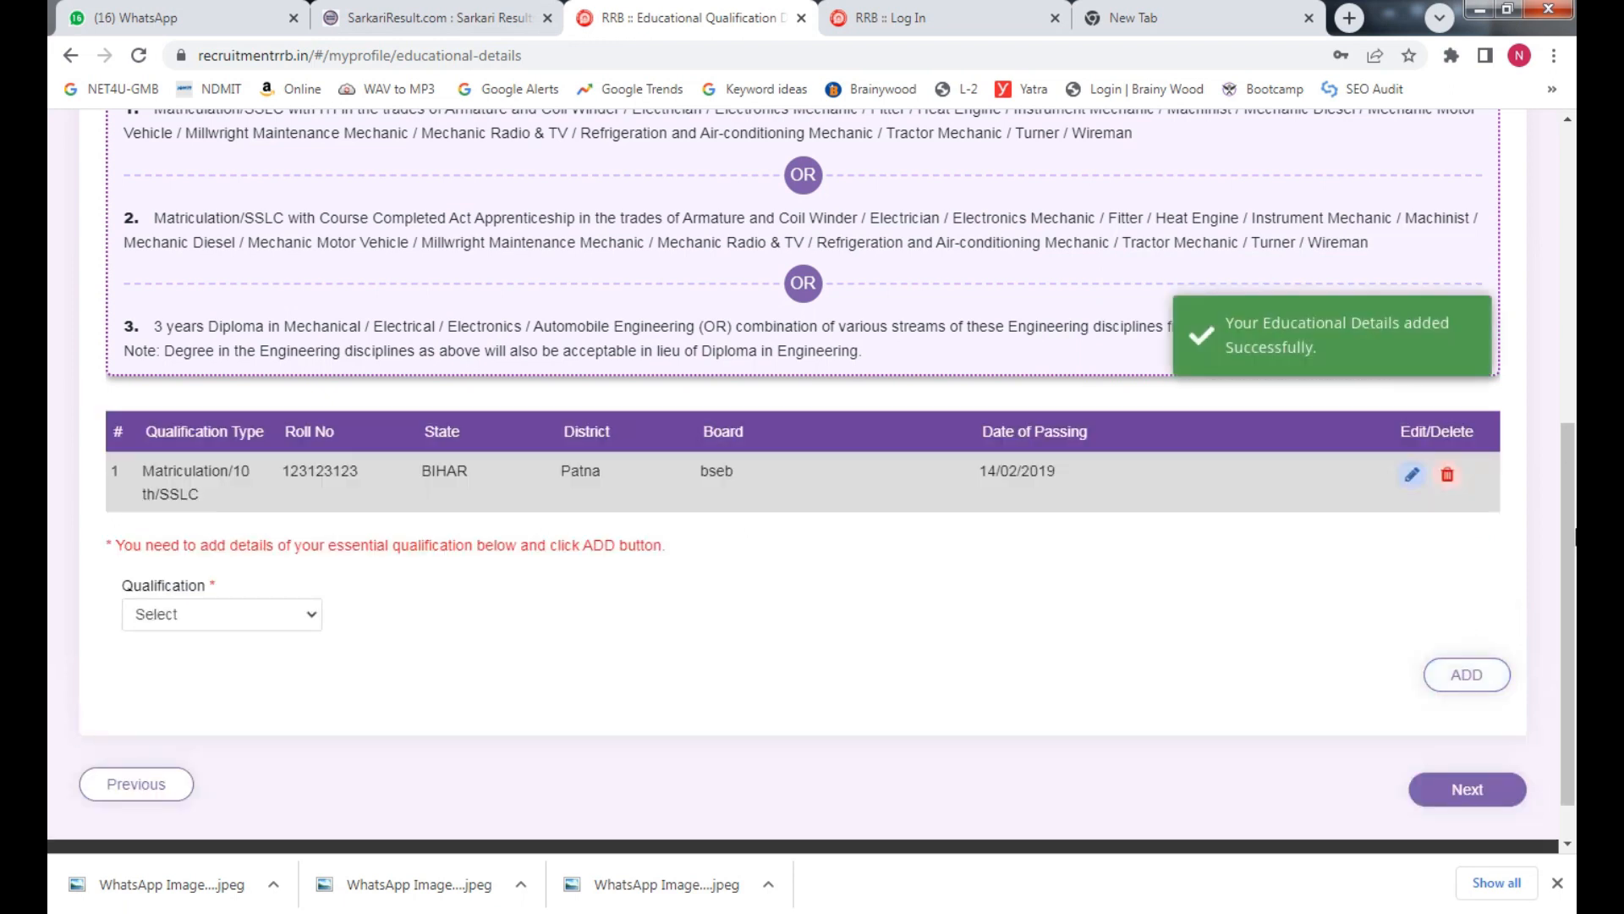
Choose ITI as the next qualification with trade Fitter
left_click(208, 612)
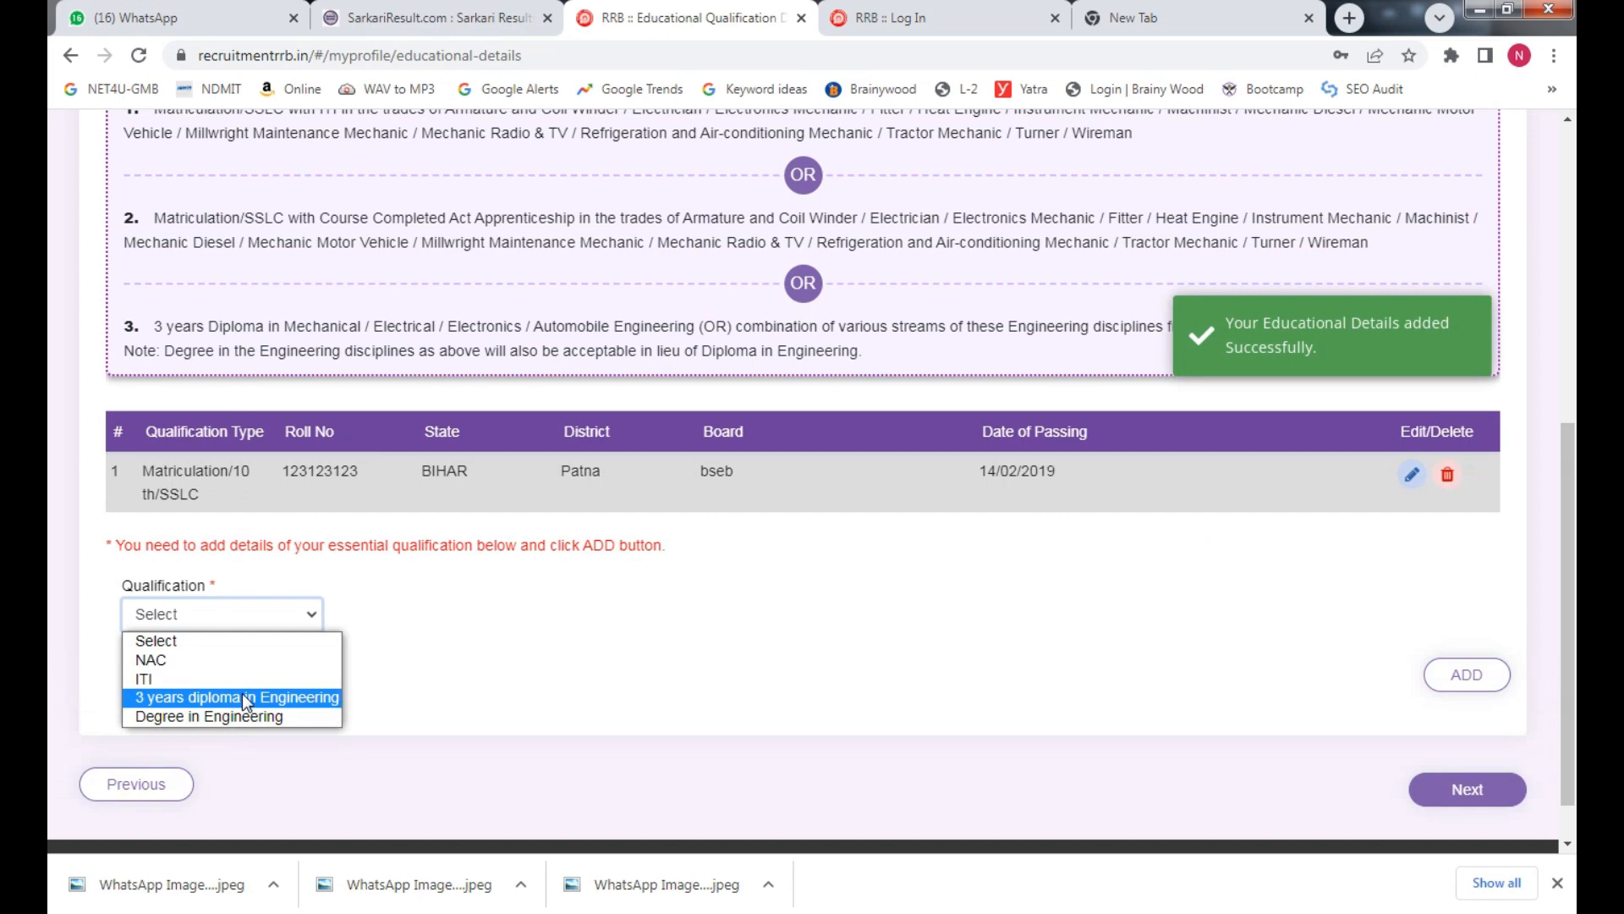
left_click(258, 678)
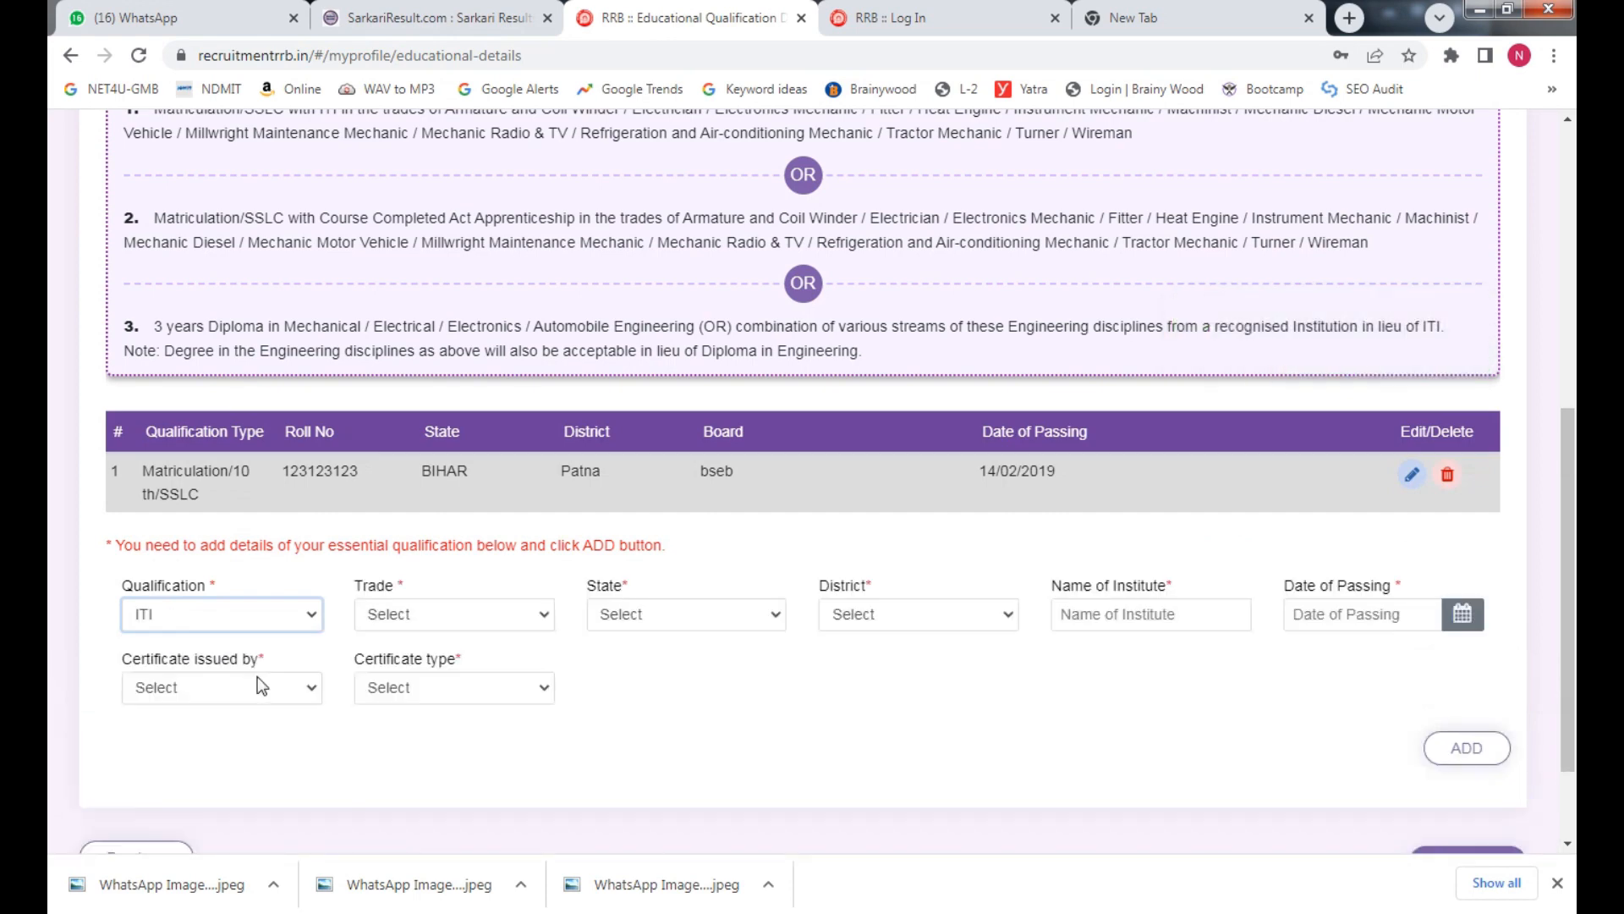
left_click(279, 617)
left_click(257, 696)
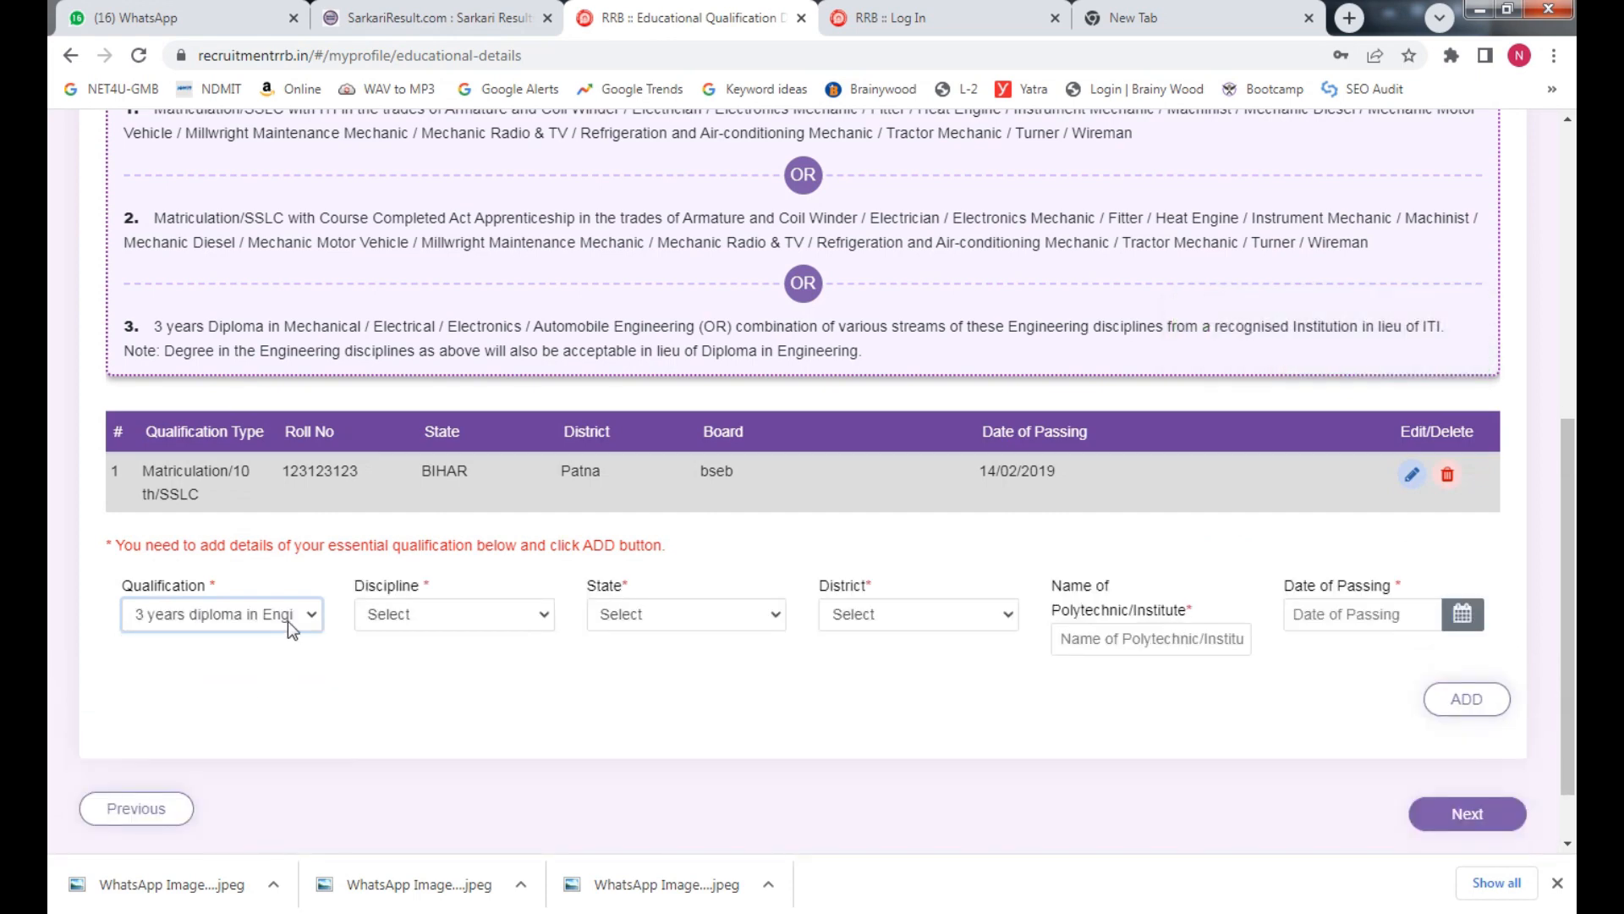
left_click(287, 621)
left_click(246, 715)
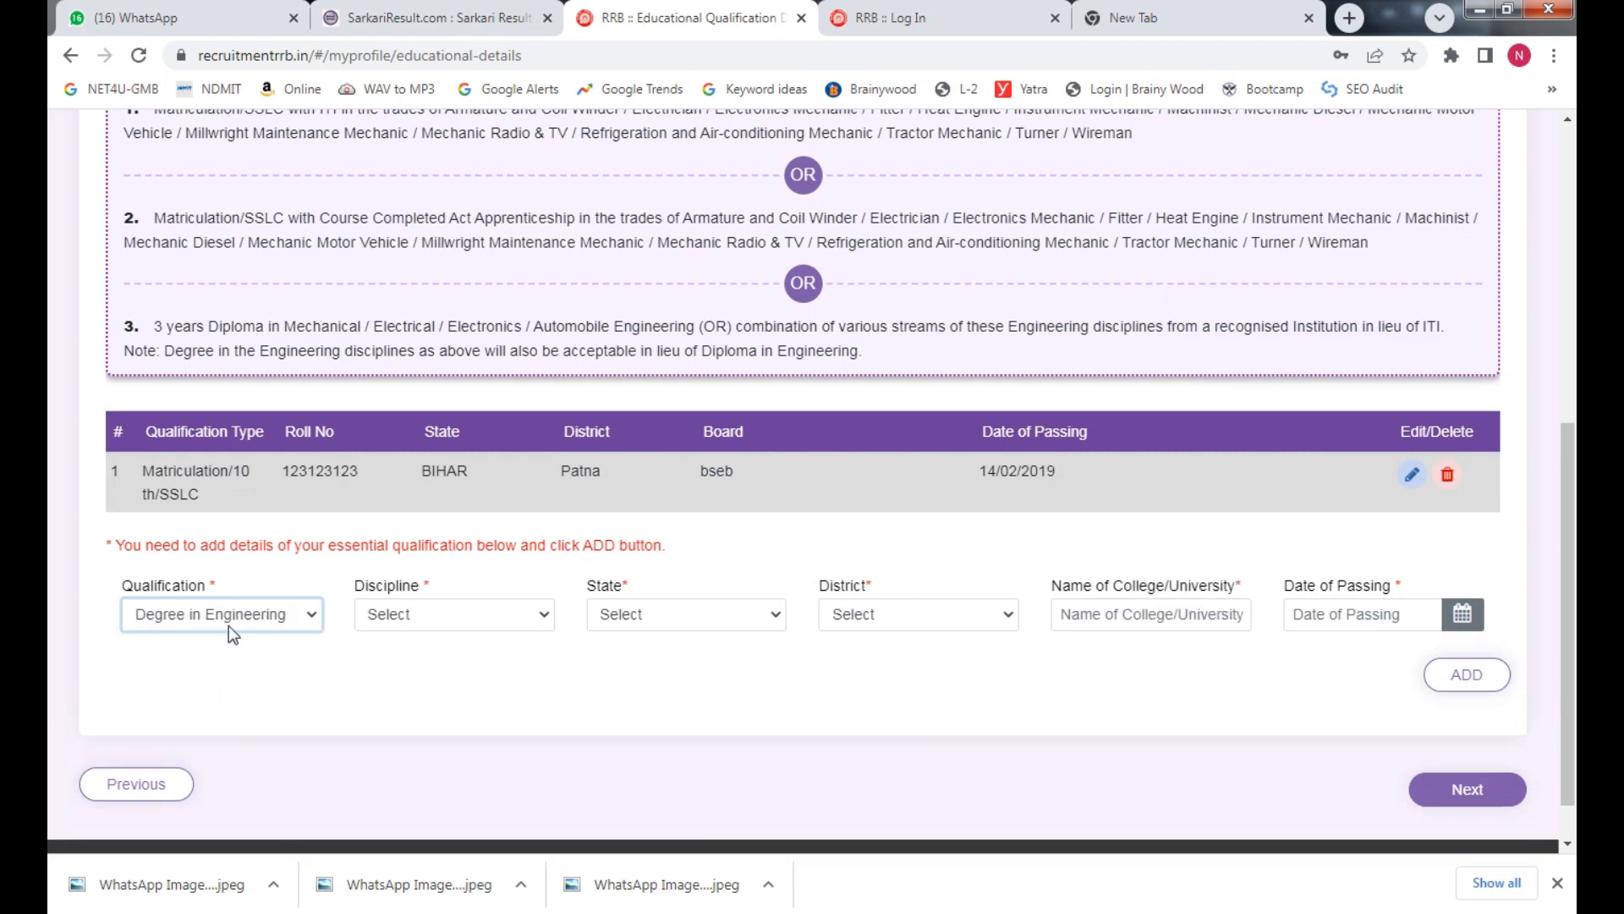
left_click(228, 616)
left_click(216, 678)
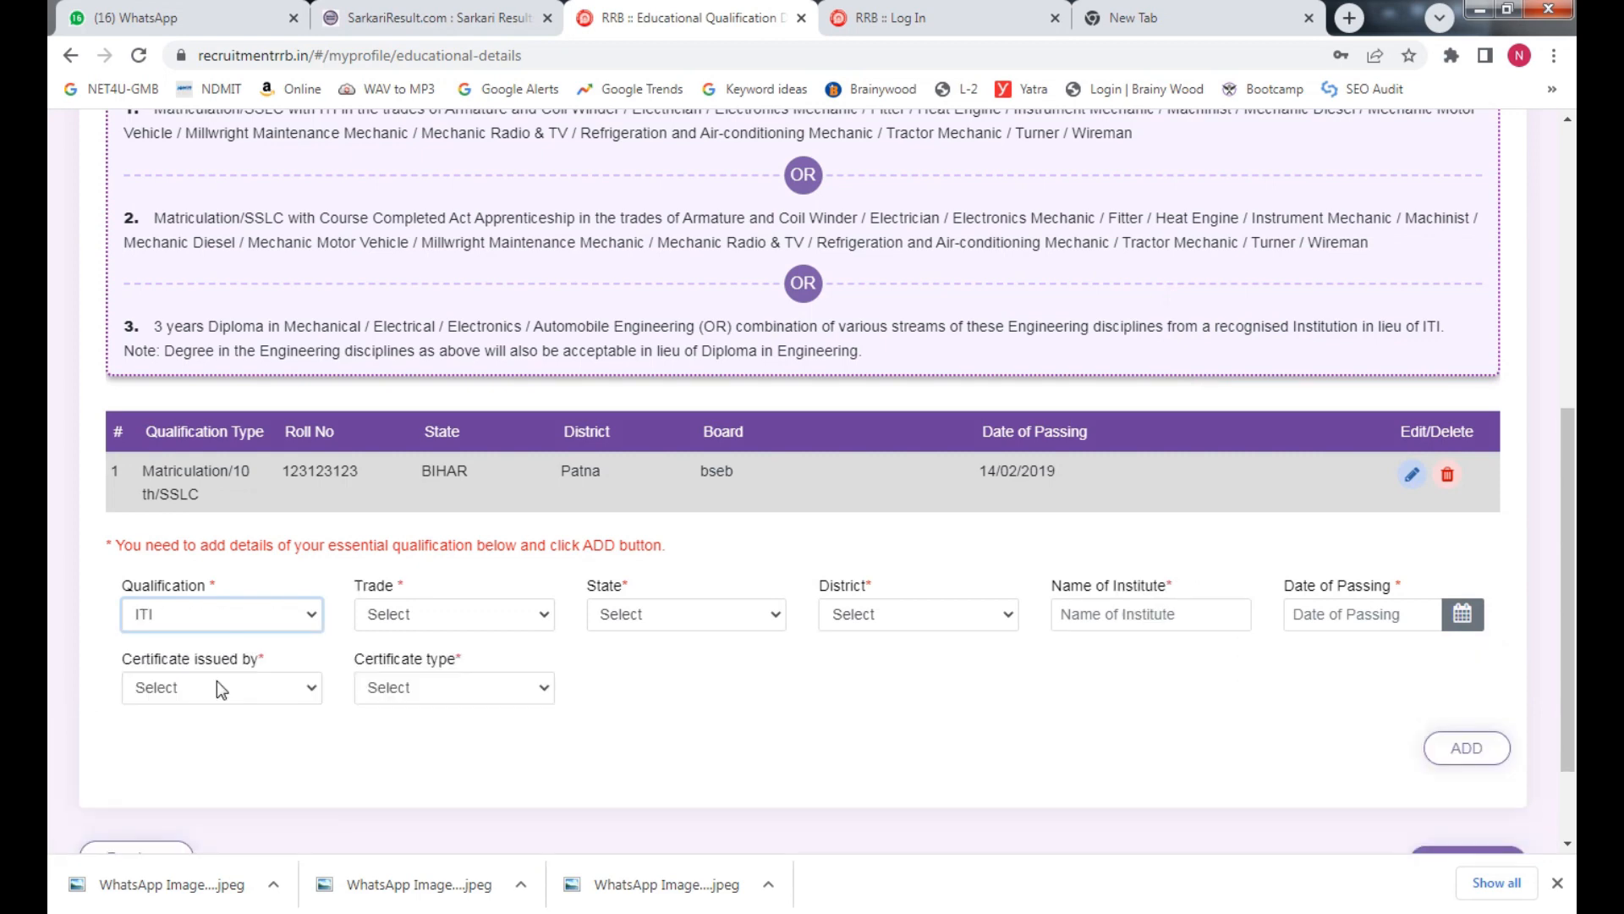
left_click(416, 611)
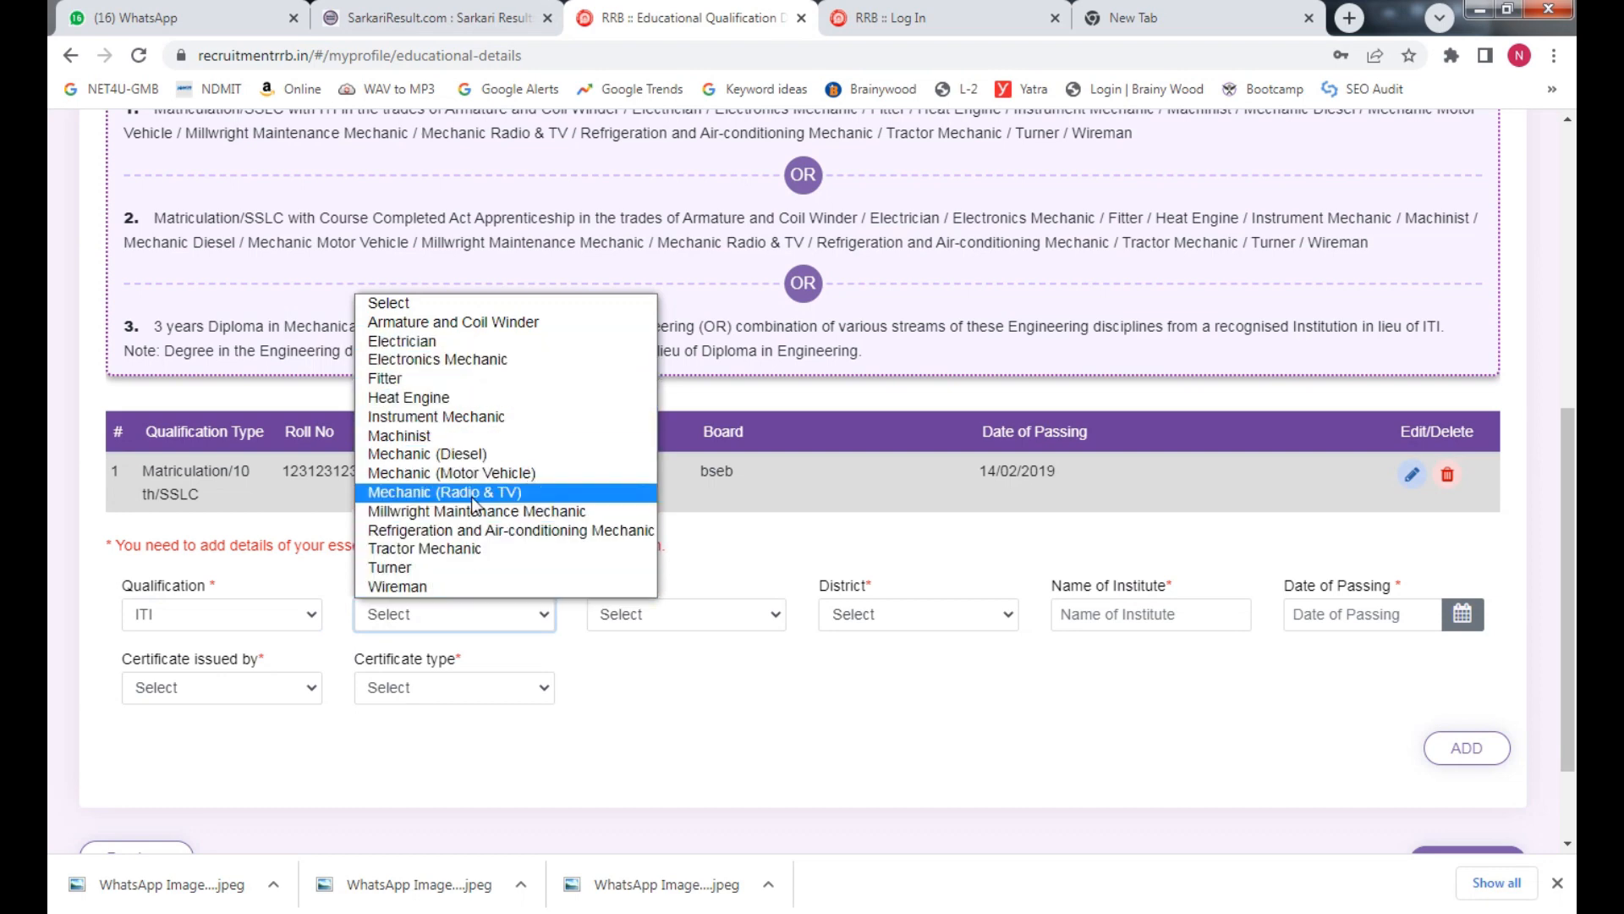
left_click(479, 377)
Set the ITI entry's state to BIHAR and district to Patna
left_click(694, 613)
key("u")
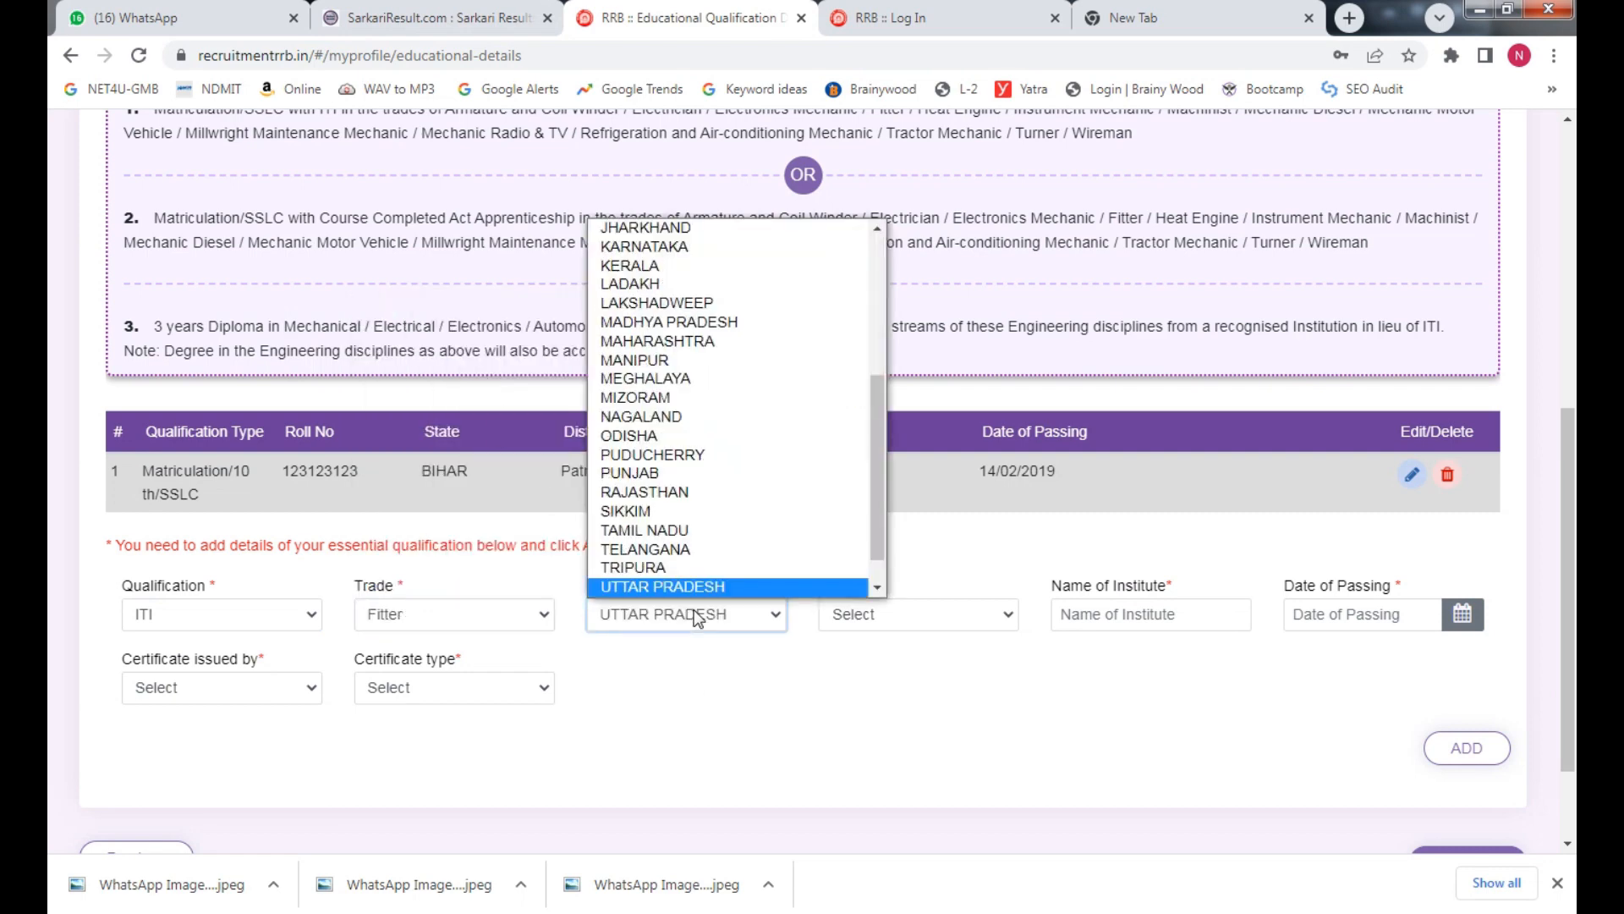
key("b")
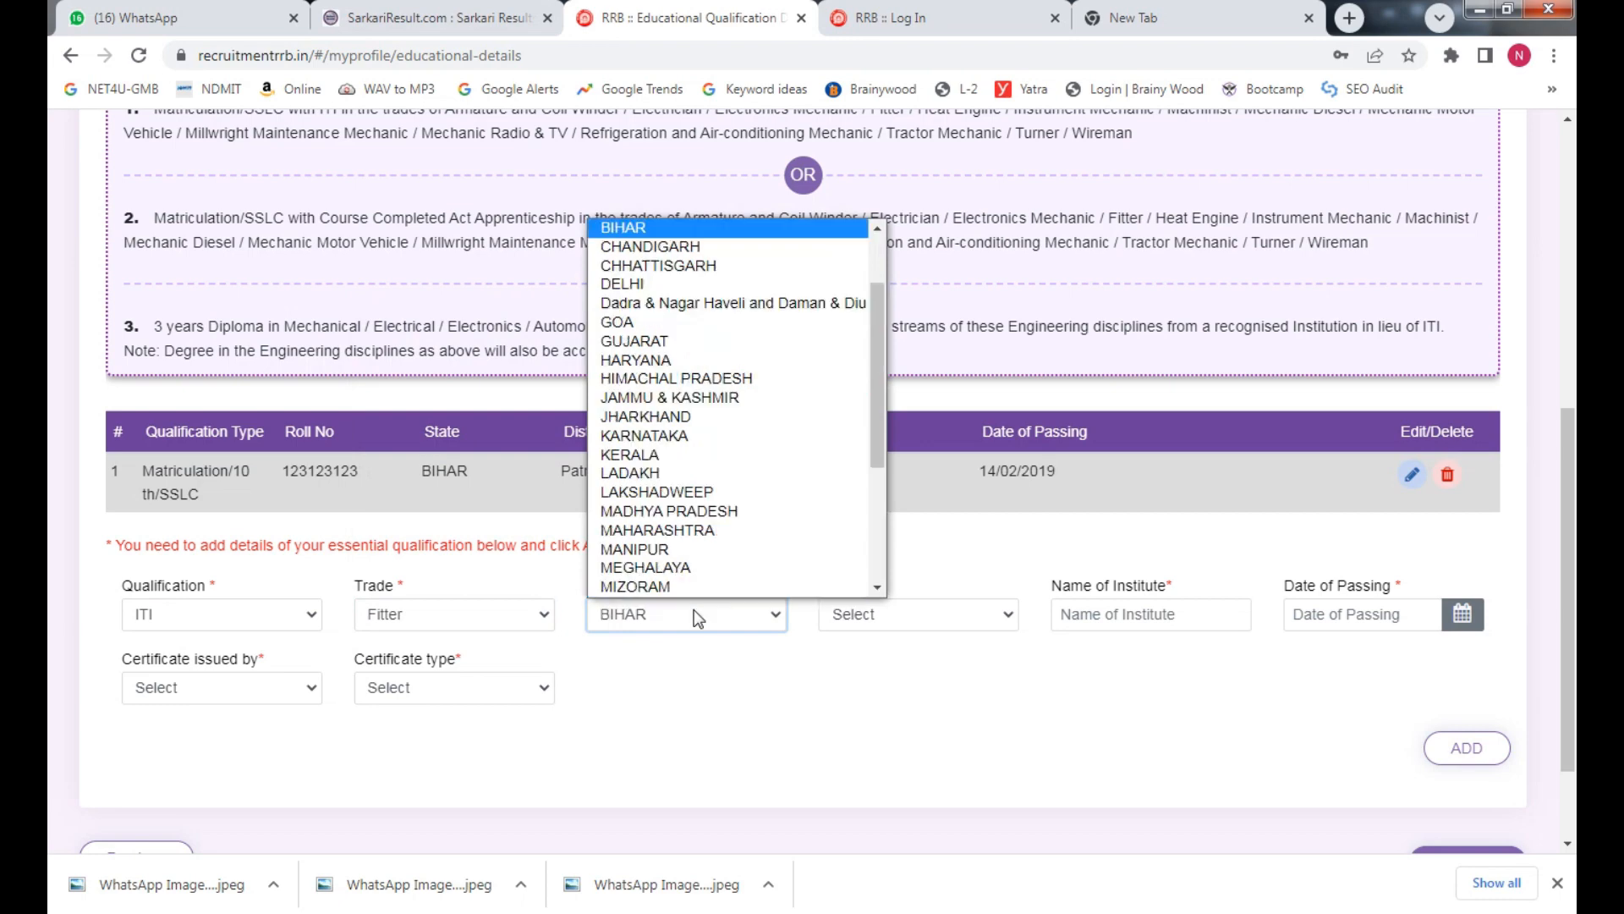
key("Return")
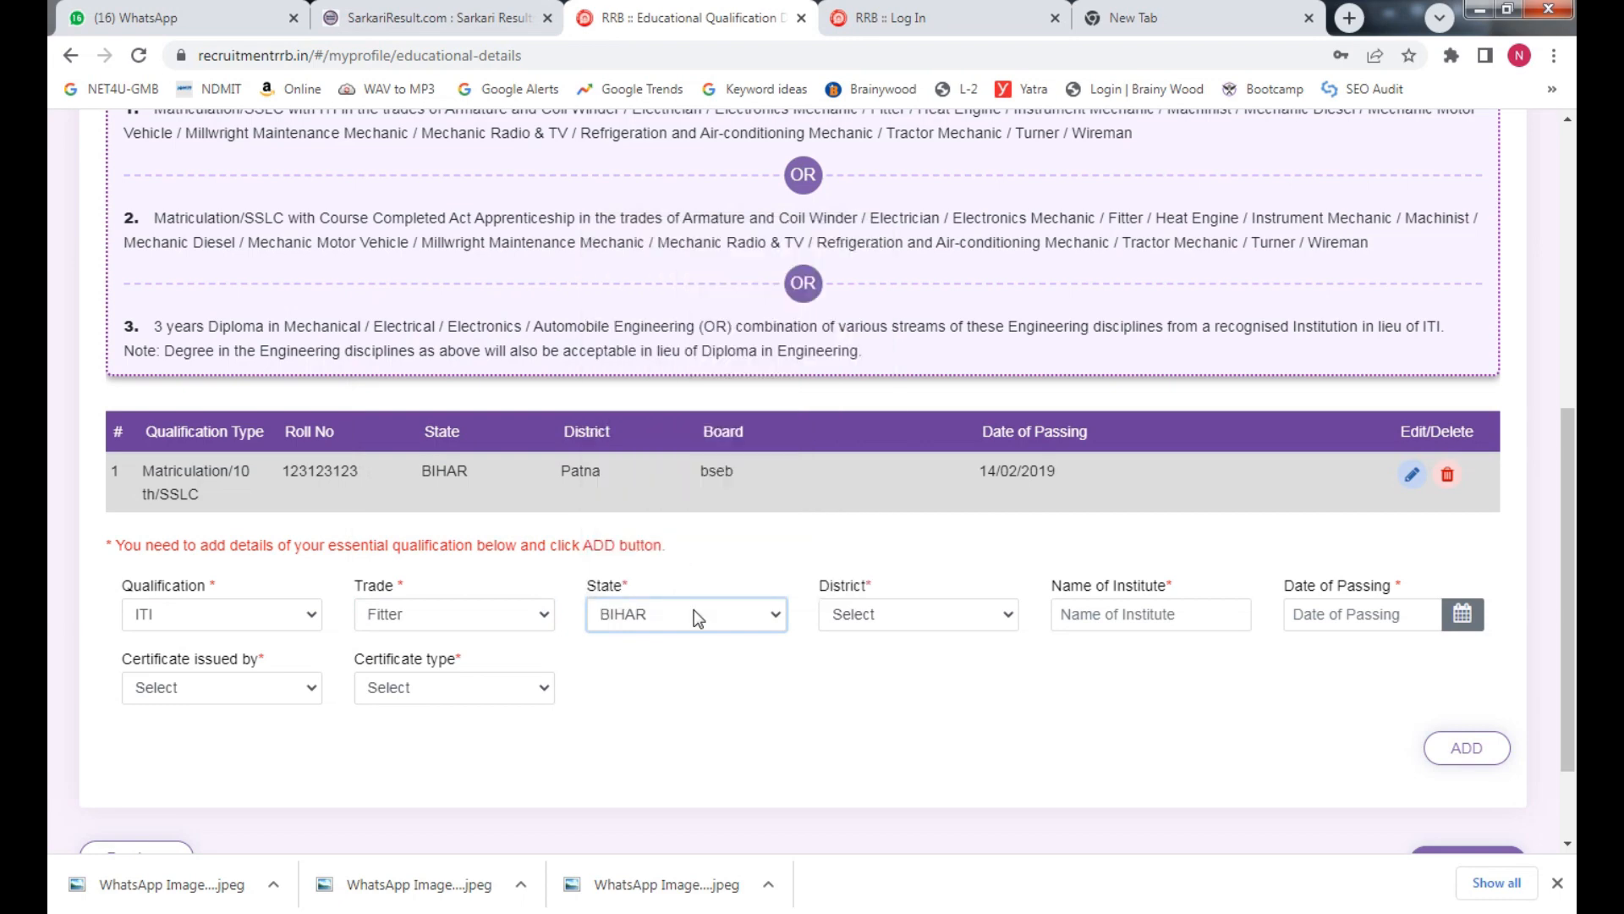
left_click(912, 617)
key("p")
key("p")
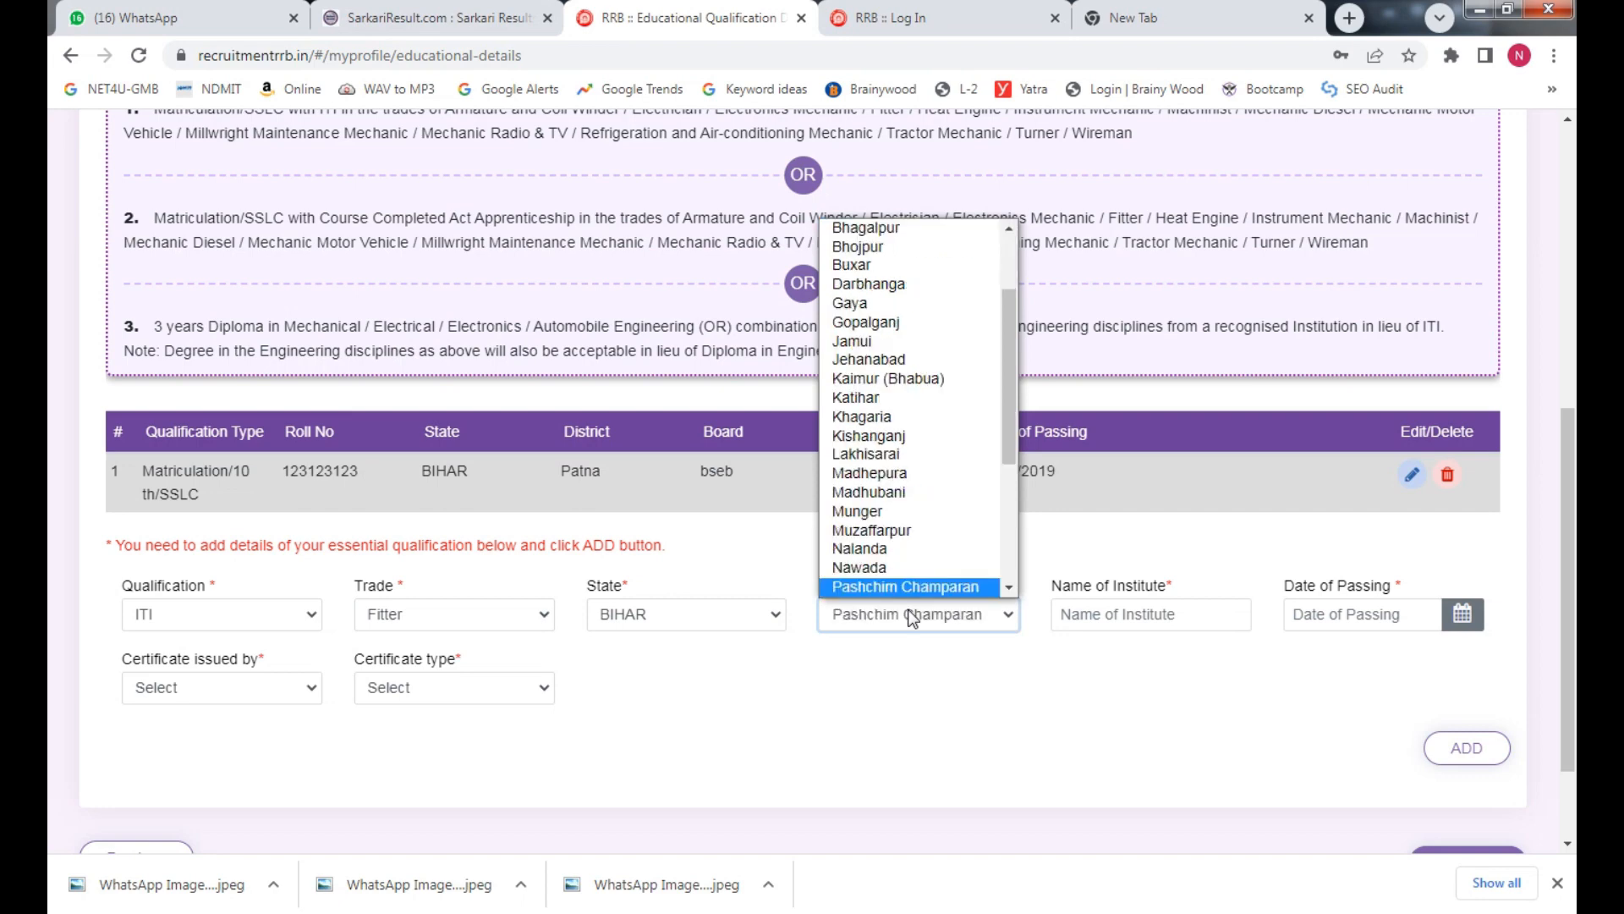
key("Return")
Enter institute PATNA and passing date 21/02/2022 for the ITI entry
left_click(1075, 613)
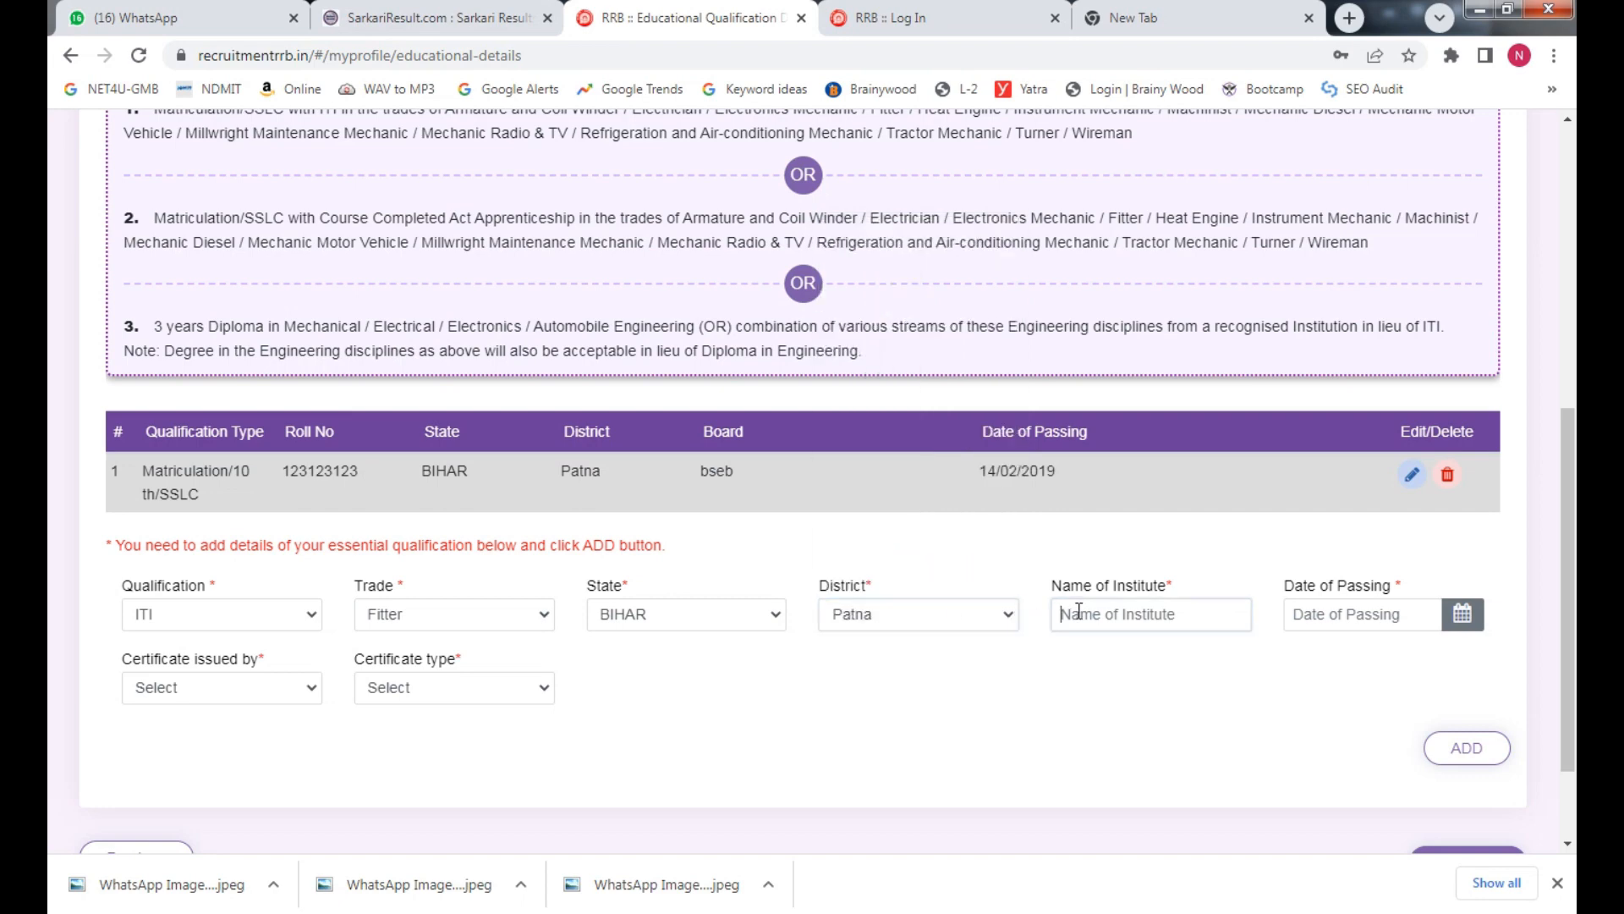
type("p")
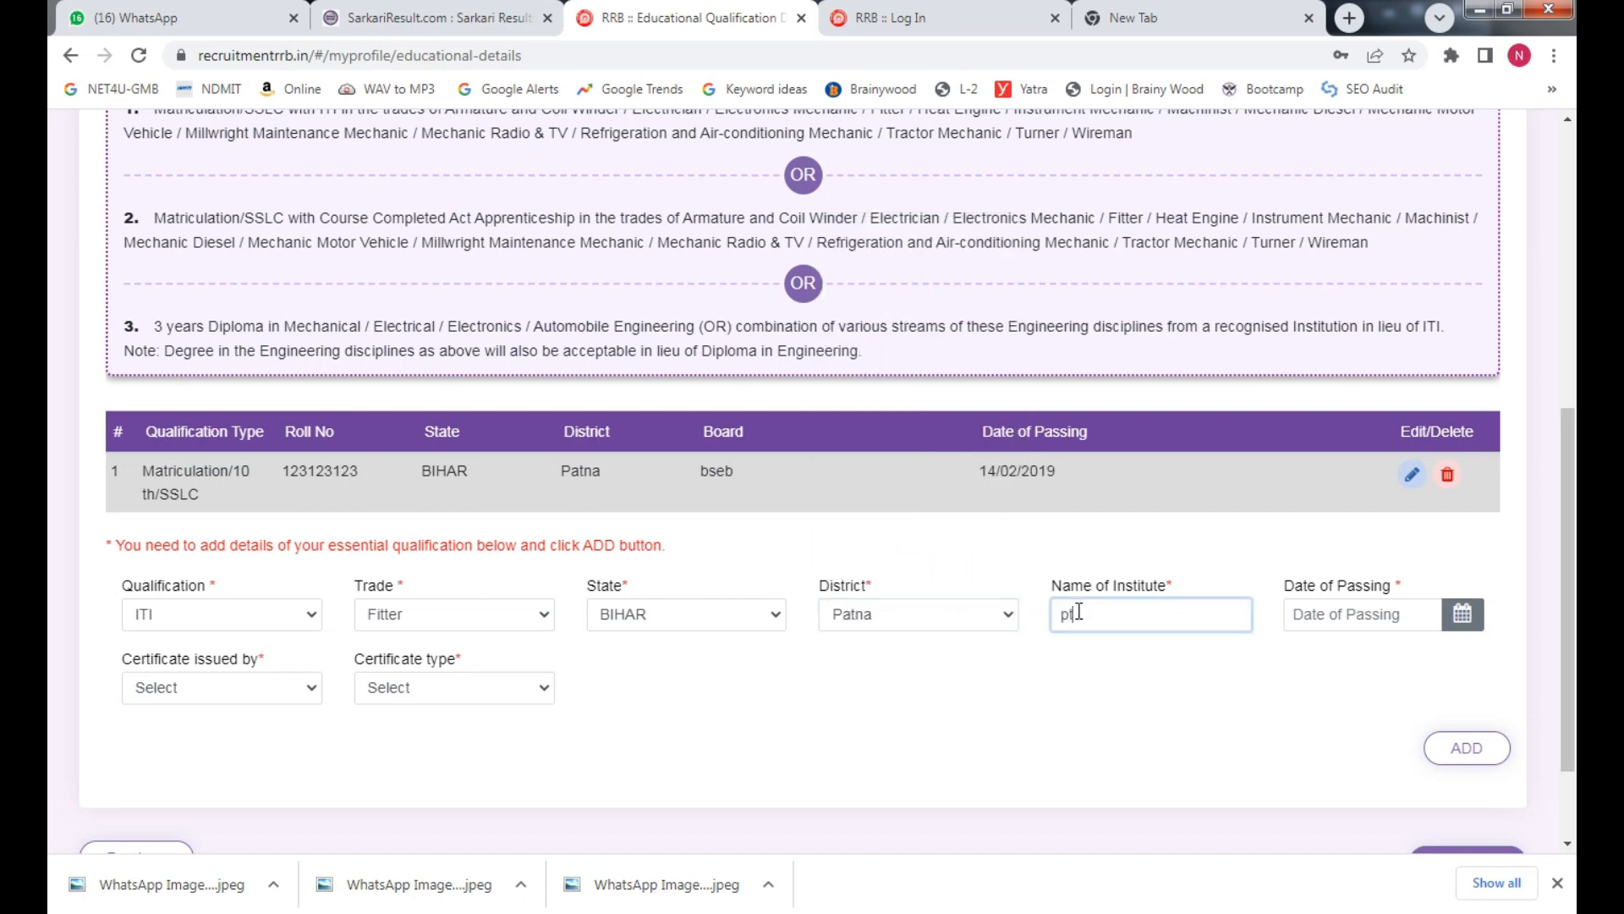
type("t")
key("BackSpace")
key("BackSpace")
key("Caps_Lock")
type("PA")
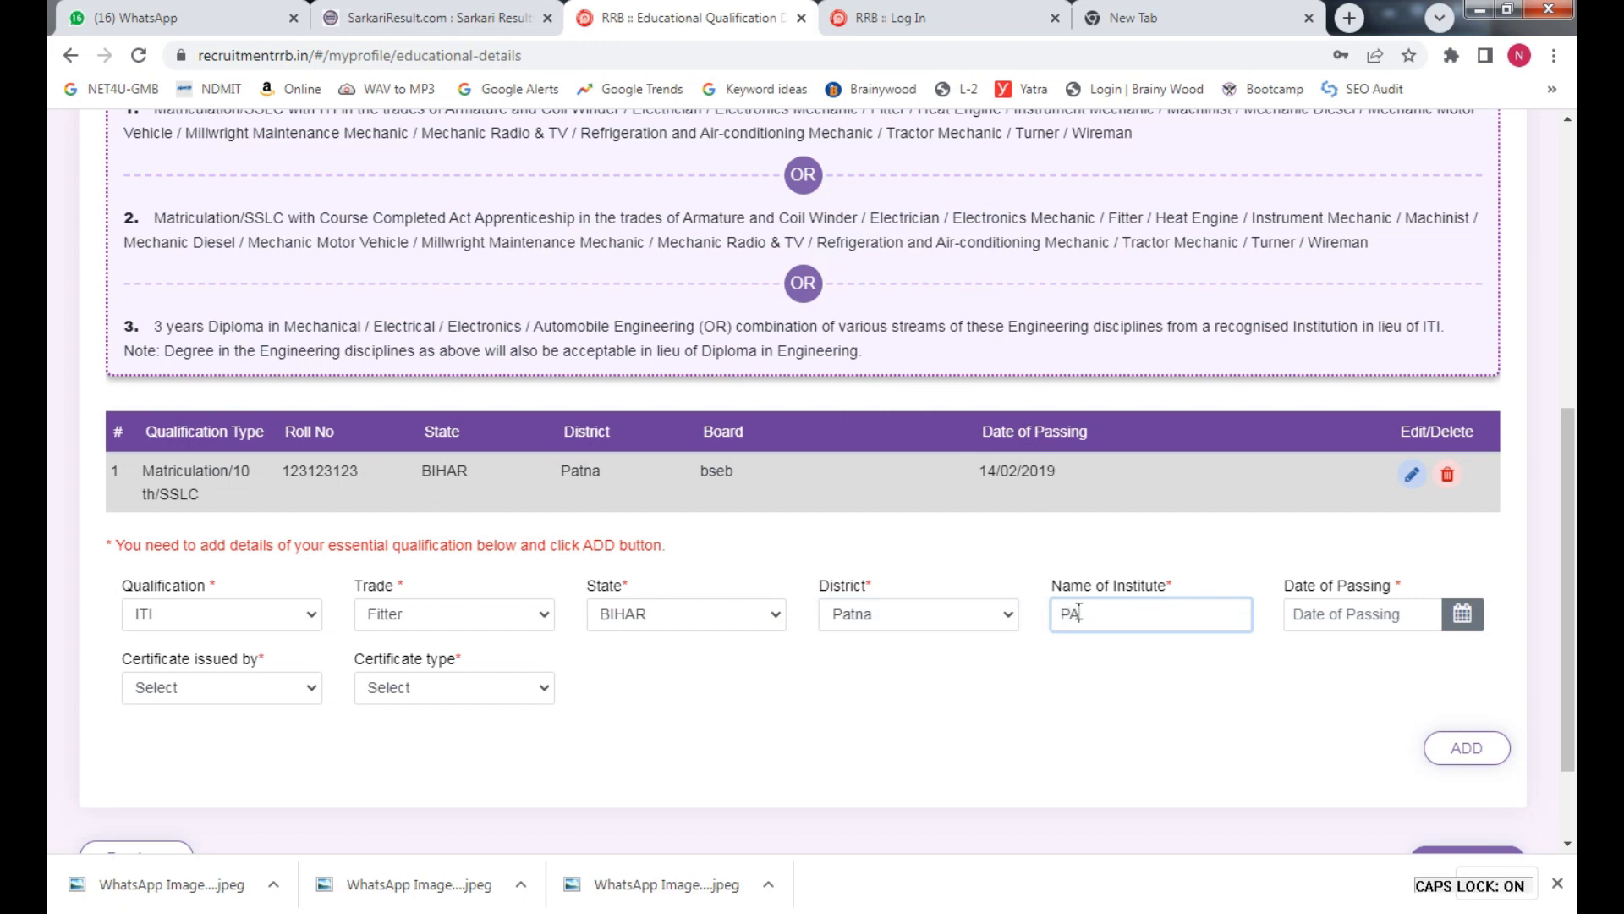
type("TNA")
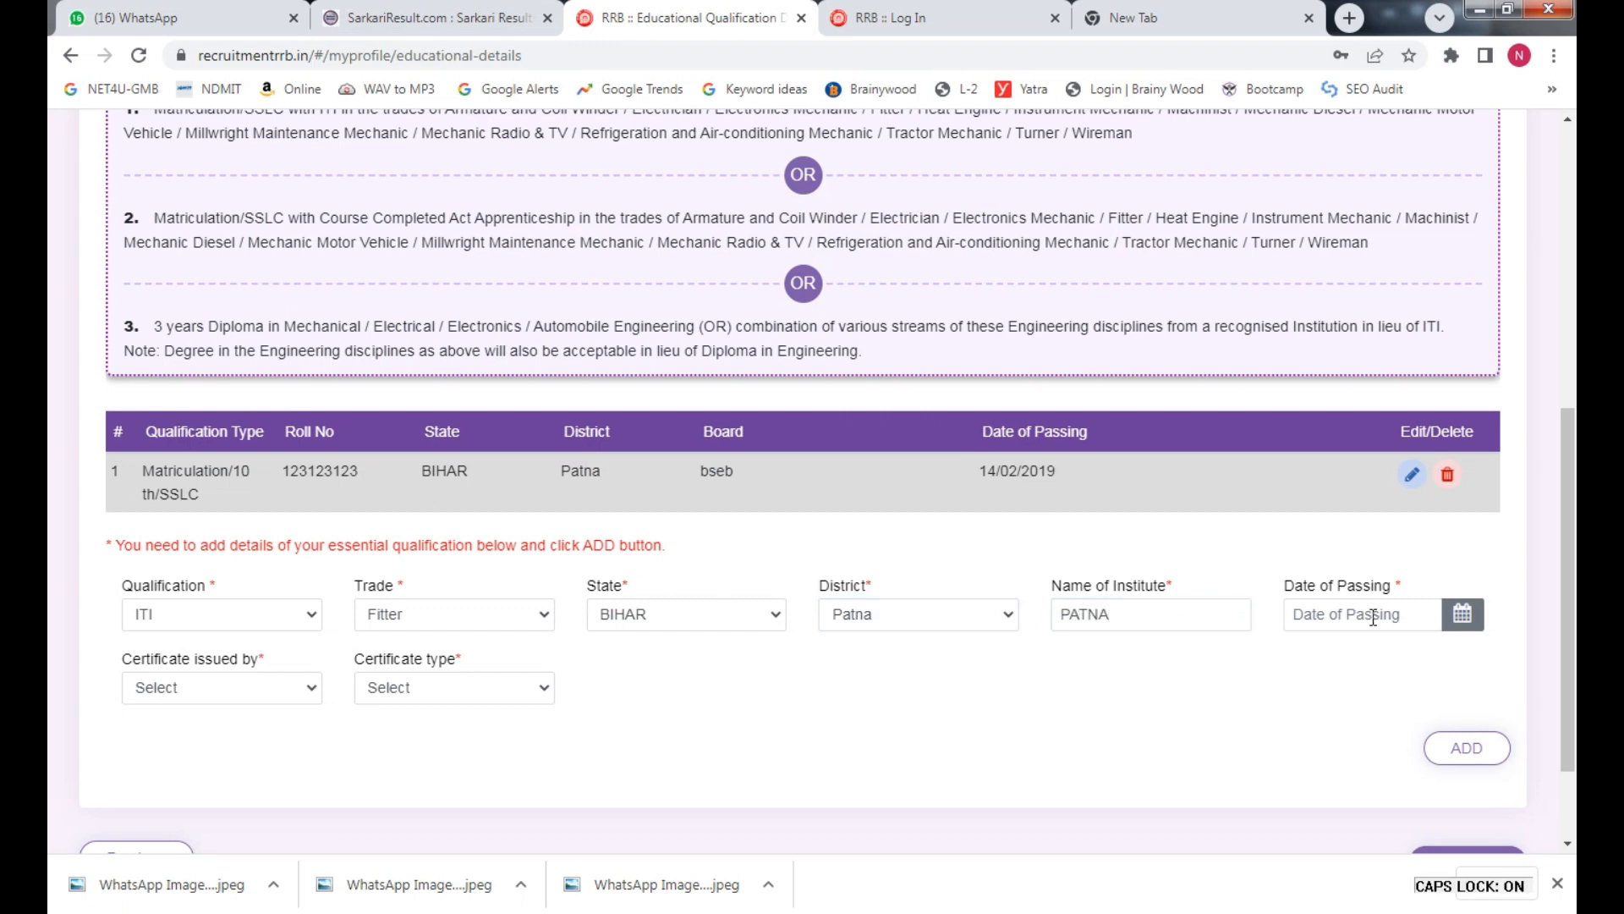
left_click(1430, 615)
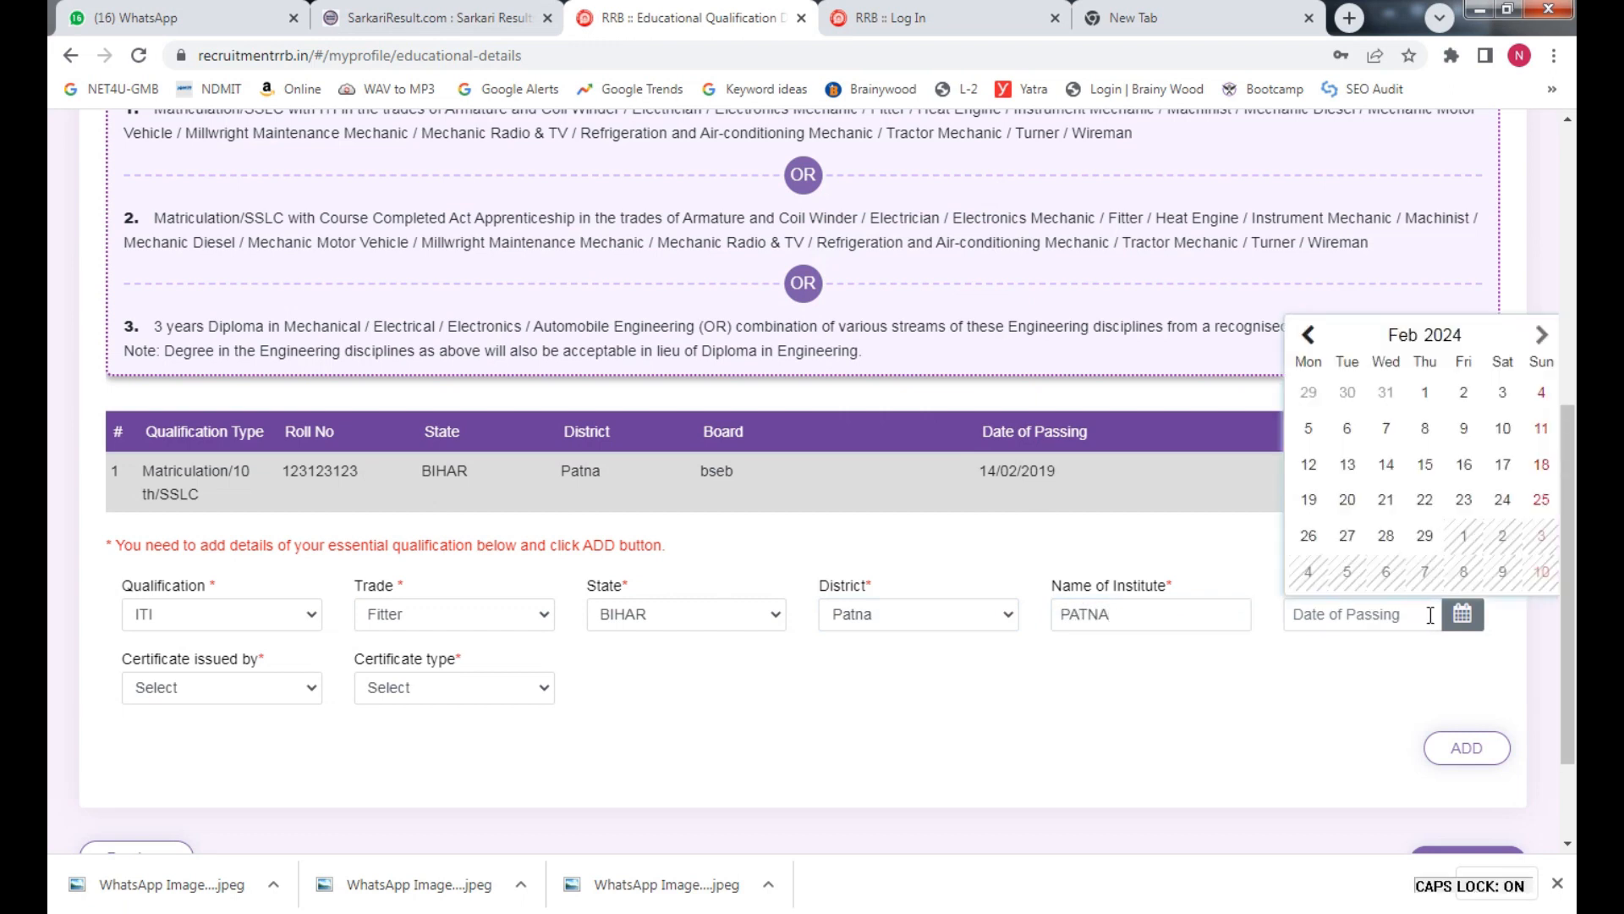
double_click(1429, 338)
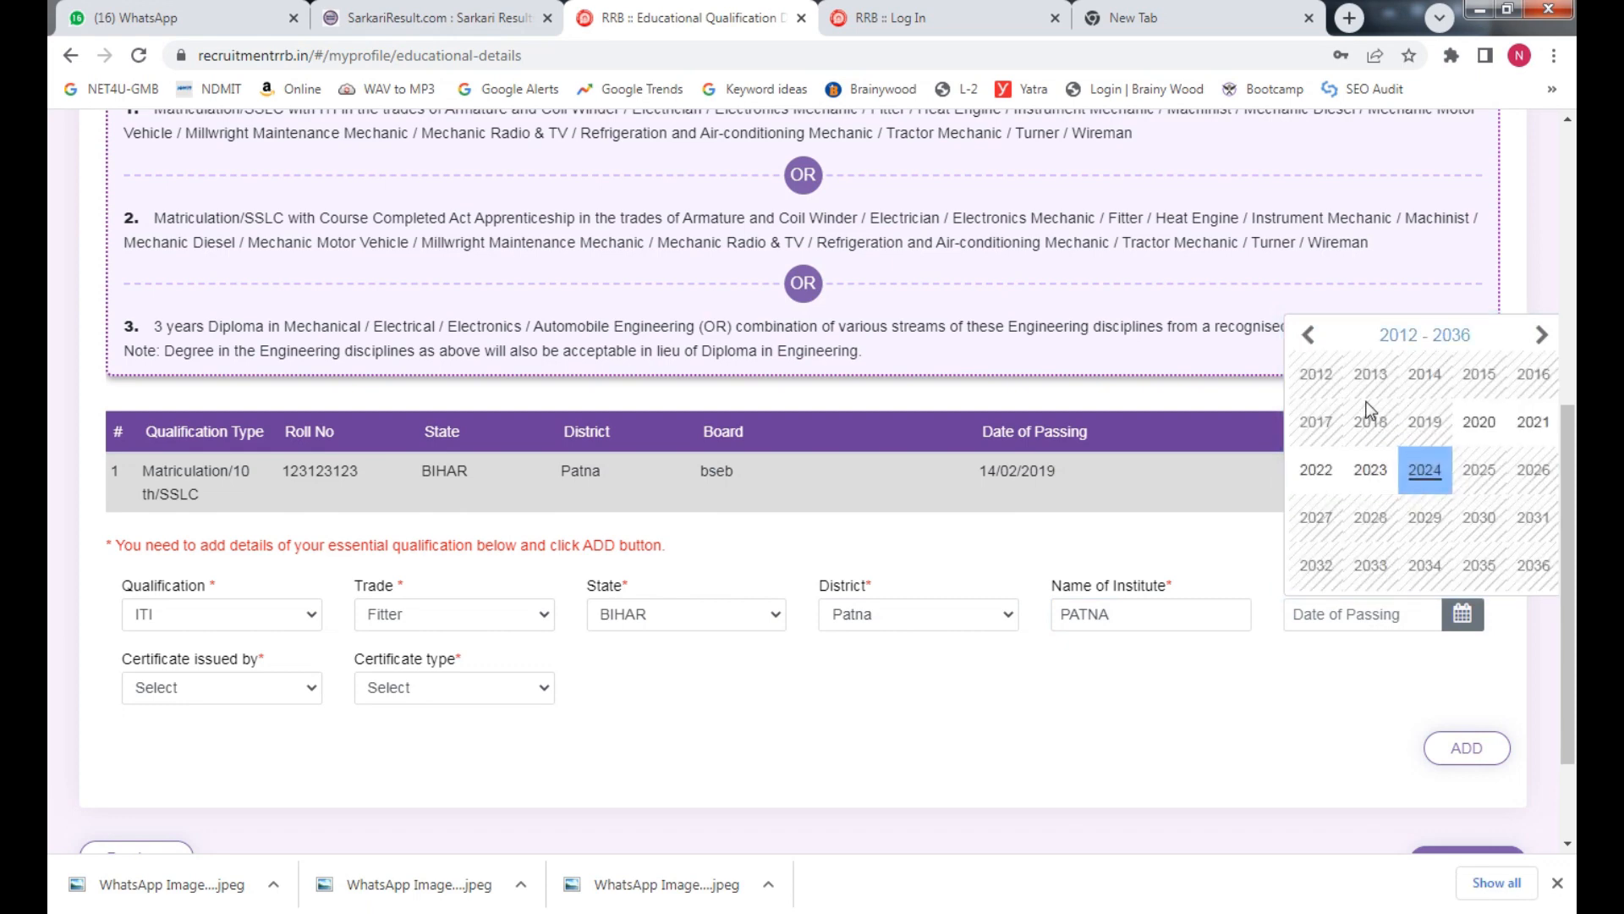
left_click(1316, 470)
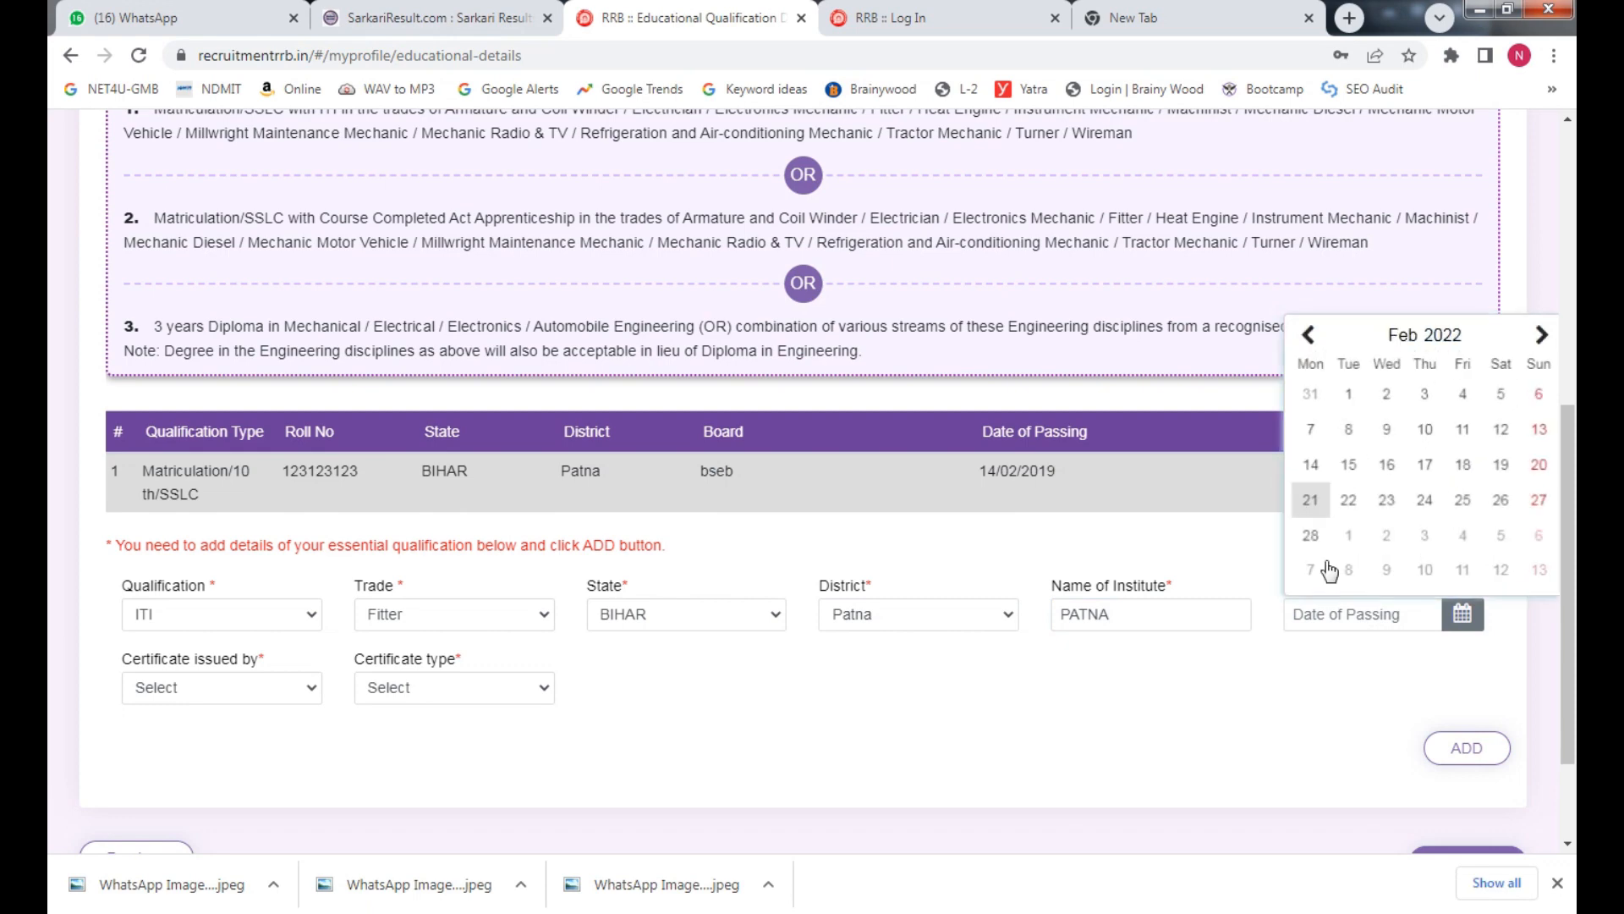
left_click(1325, 512)
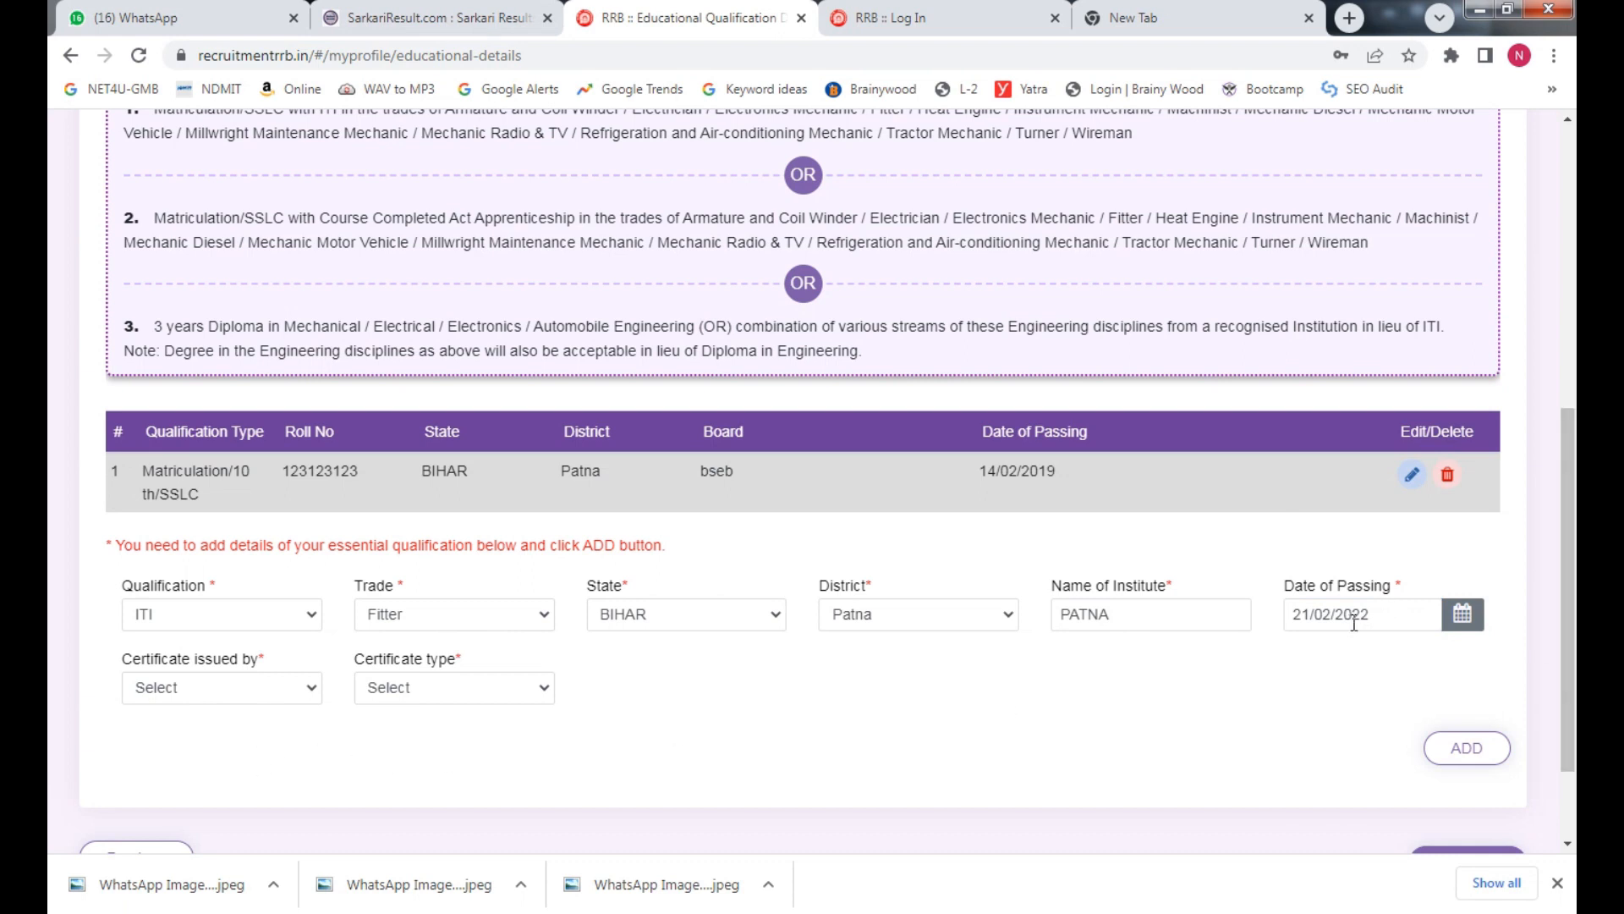
Select SCVT as issuer and National Trade certificate(NTC) as type, then add the ITI record
left_click(255, 687)
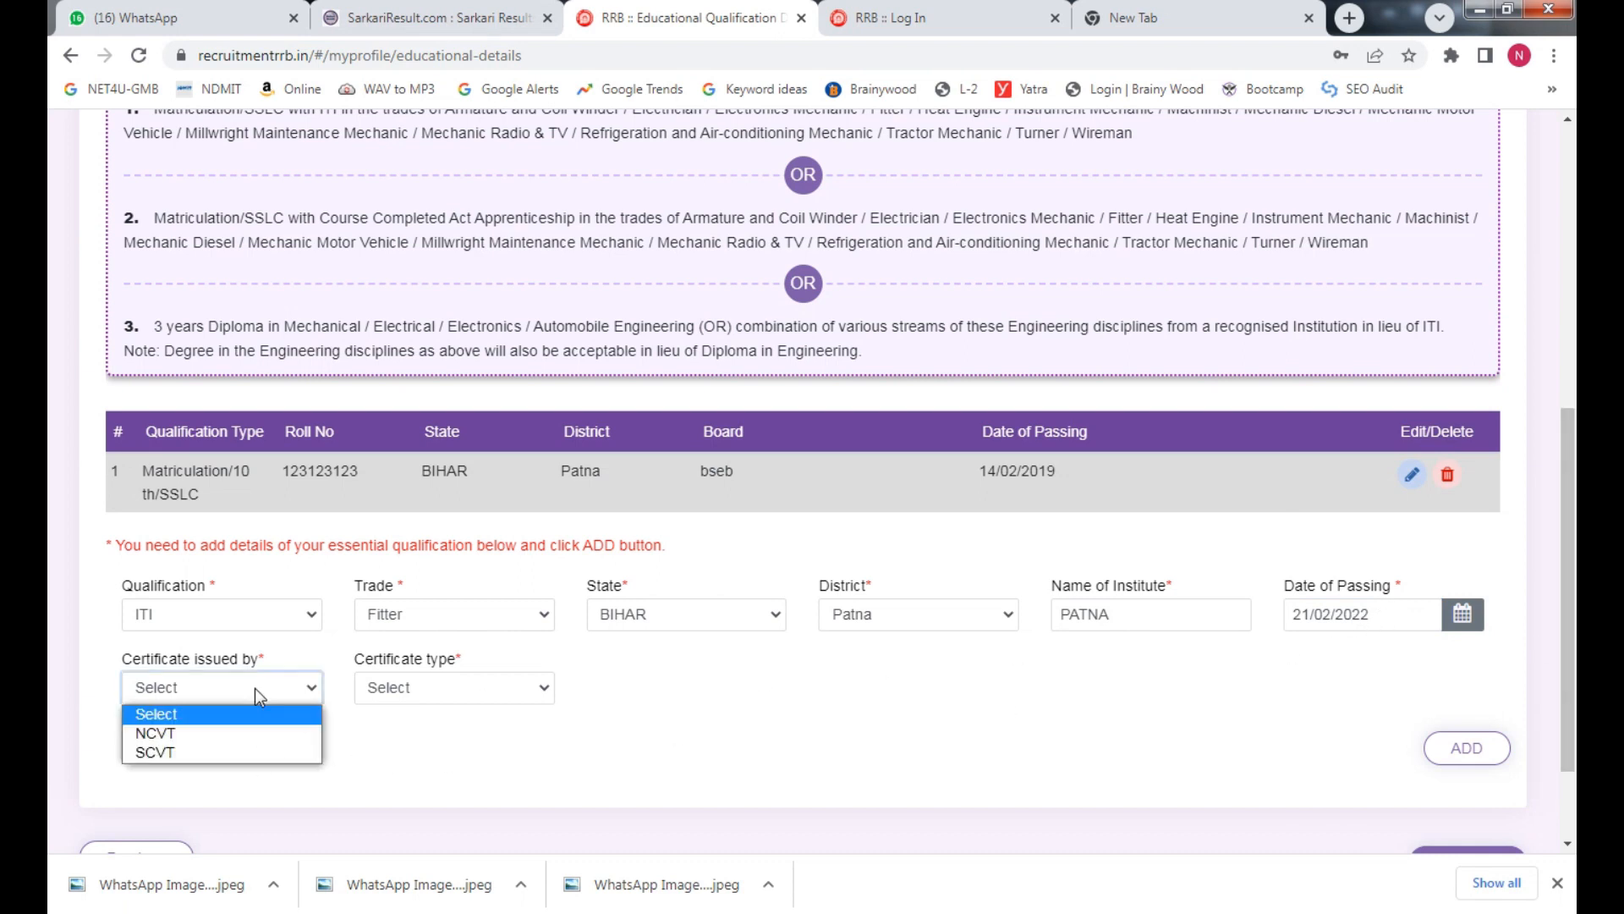
left_click(217, 753)
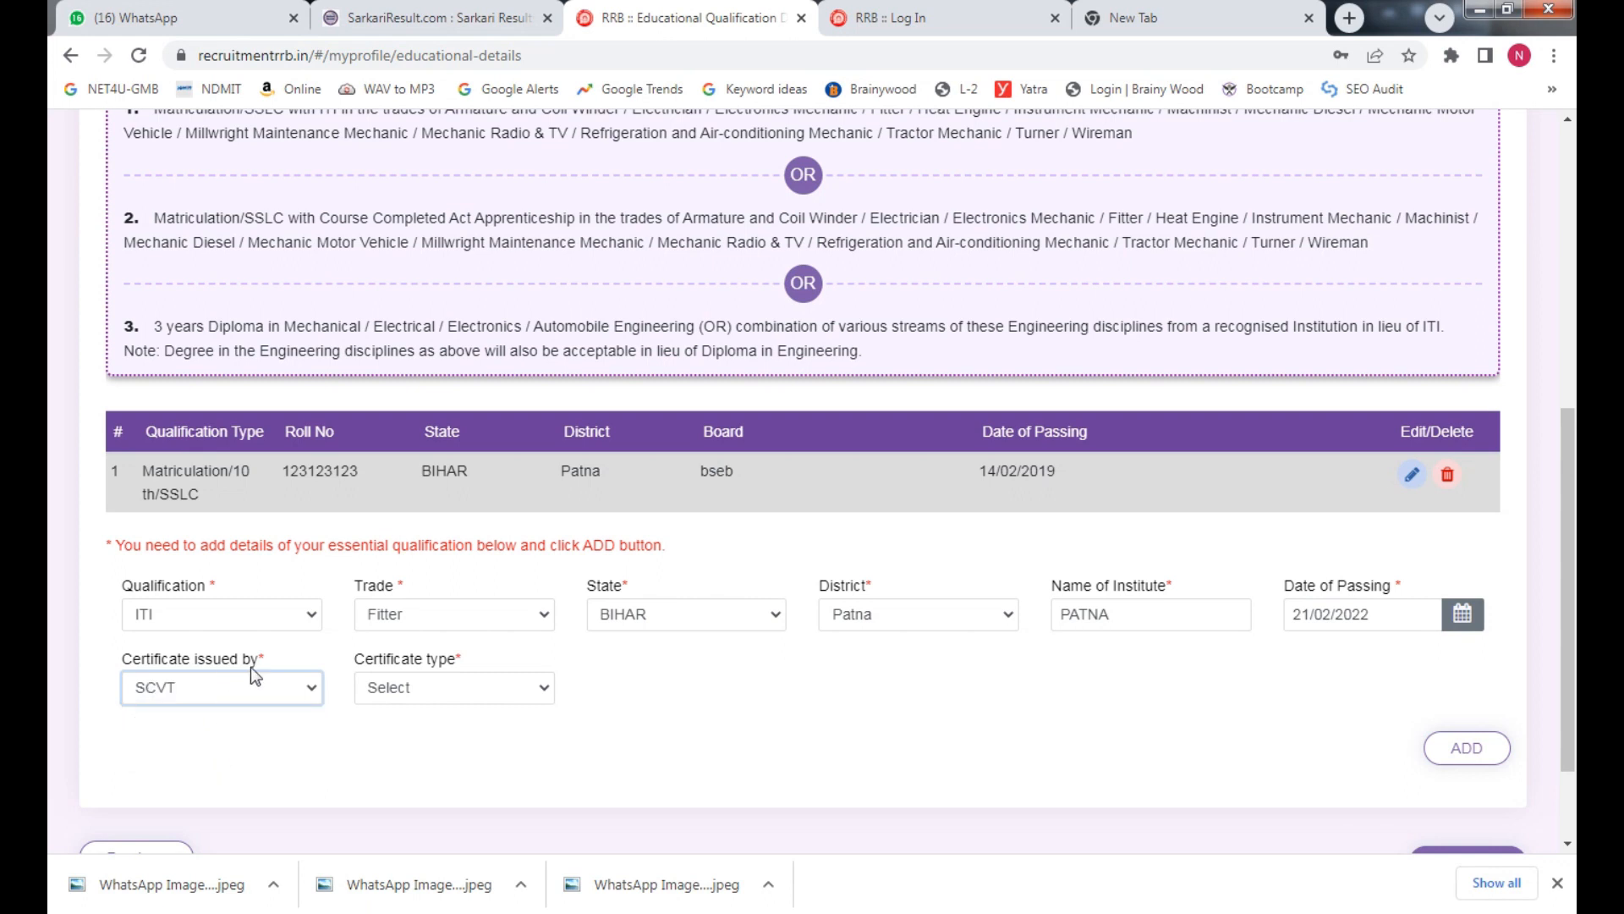
left_click(385, 687)
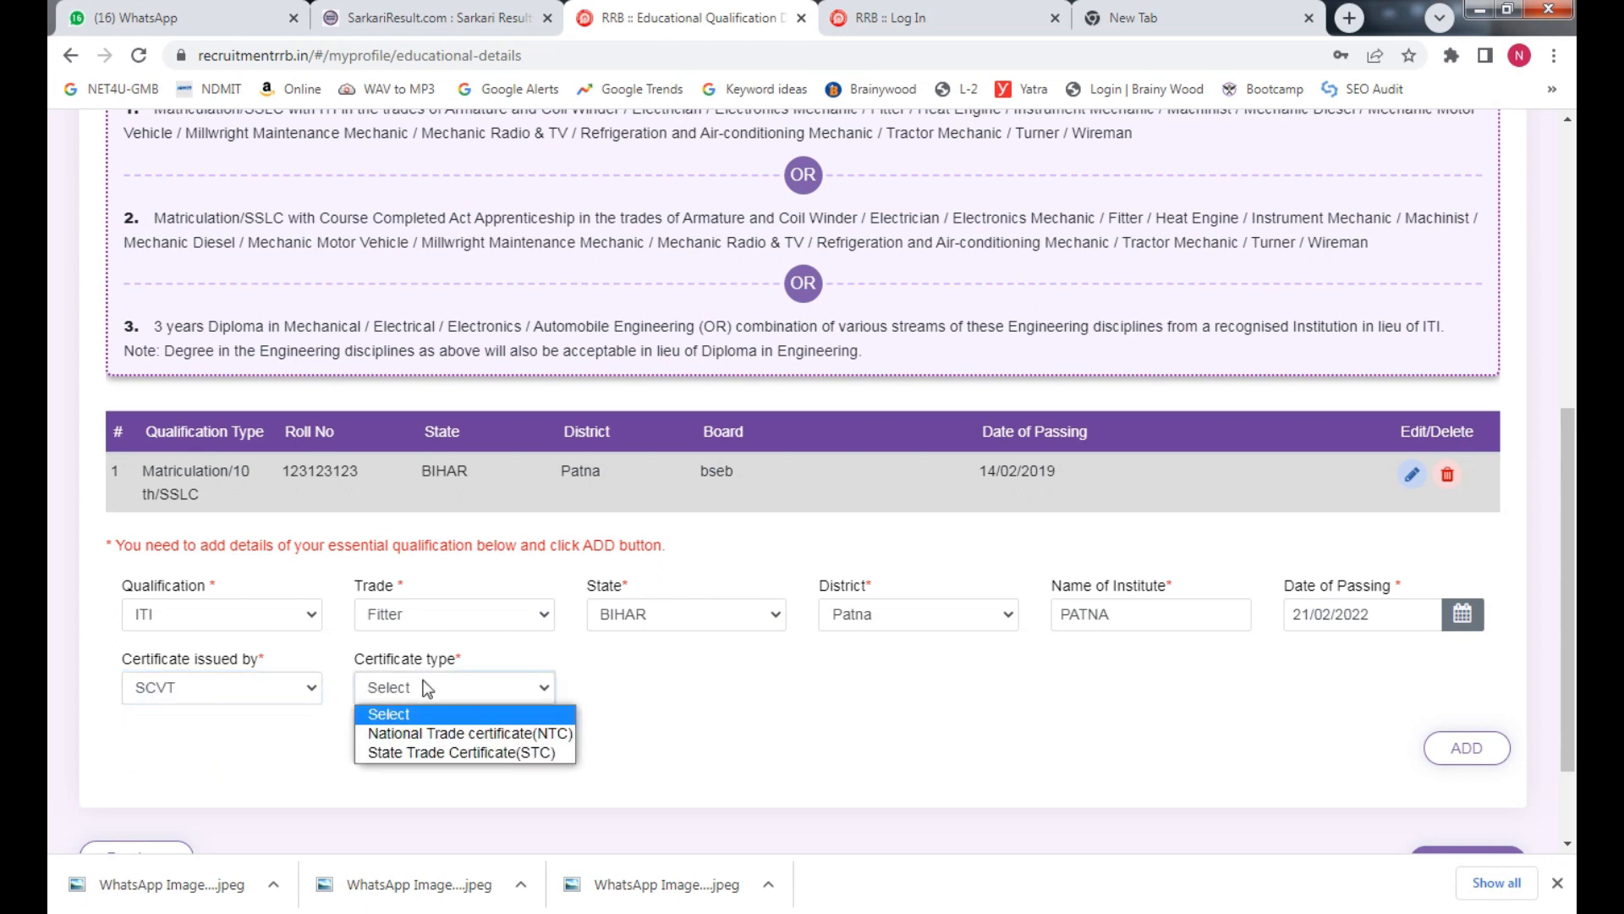
left_click(542, 733)
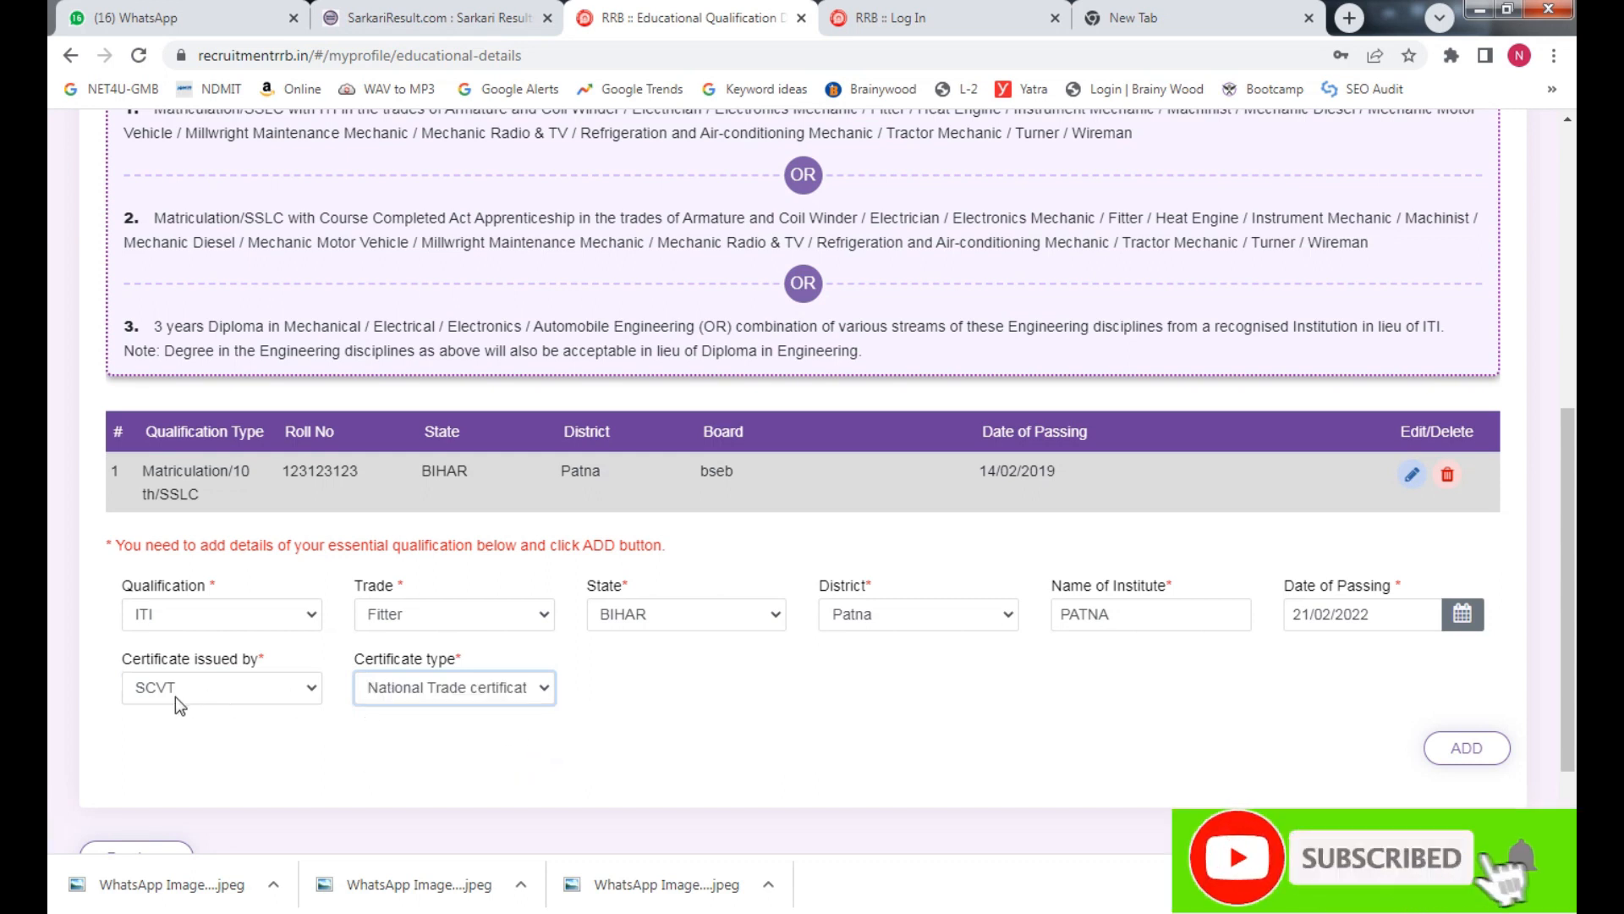
left_click(1020, 709)
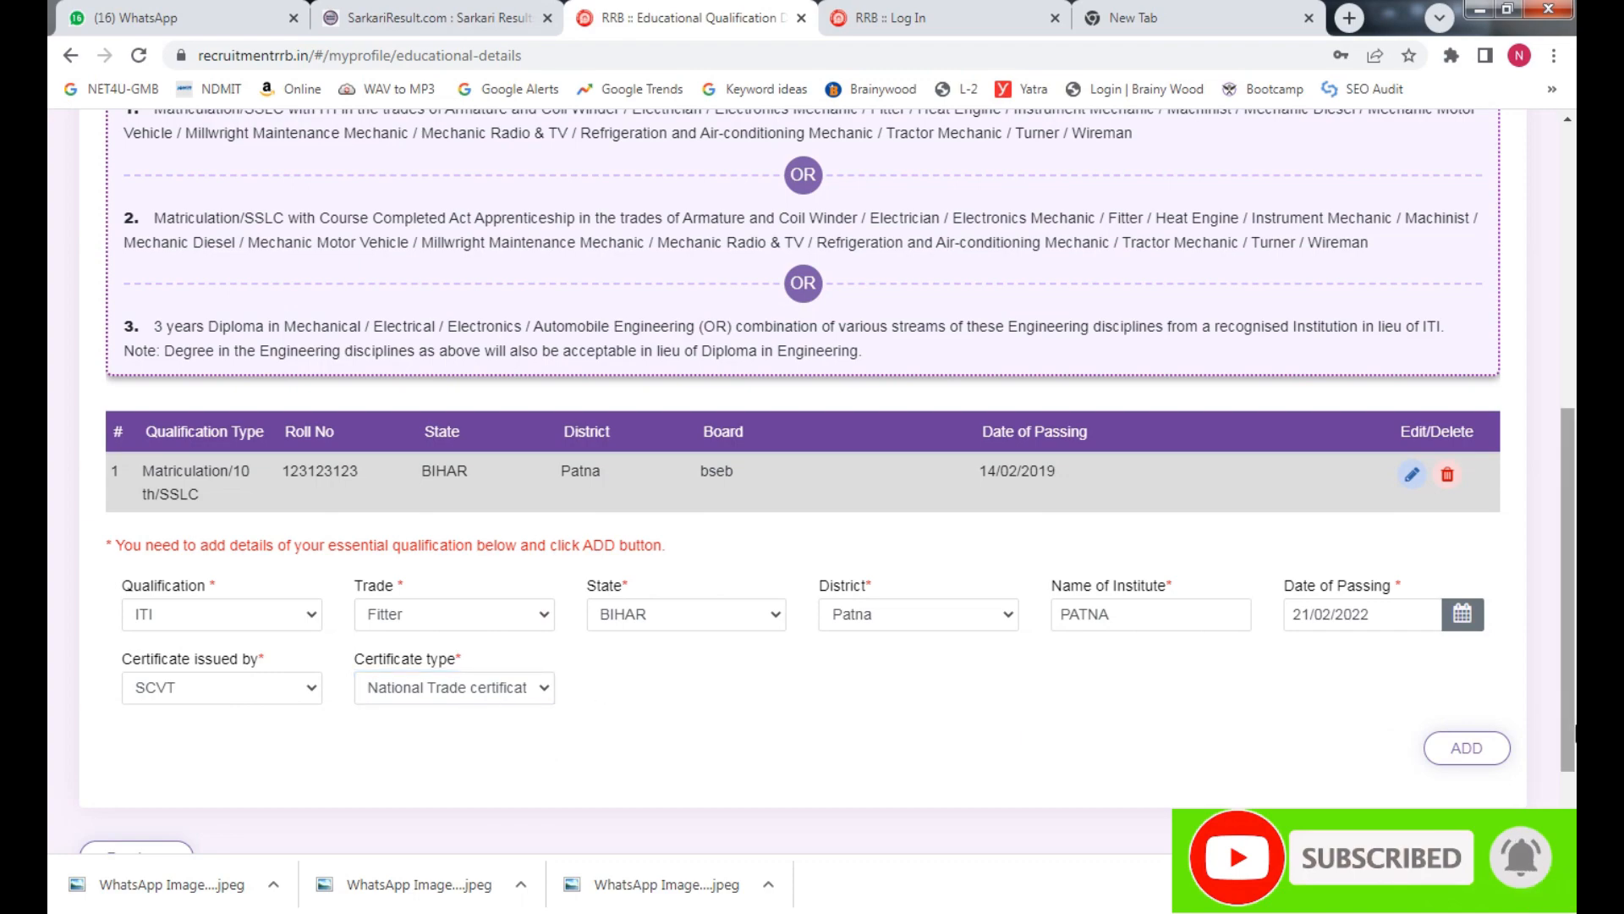
scroll(1558, 736, "down", 3)
left_click(1460, 638)
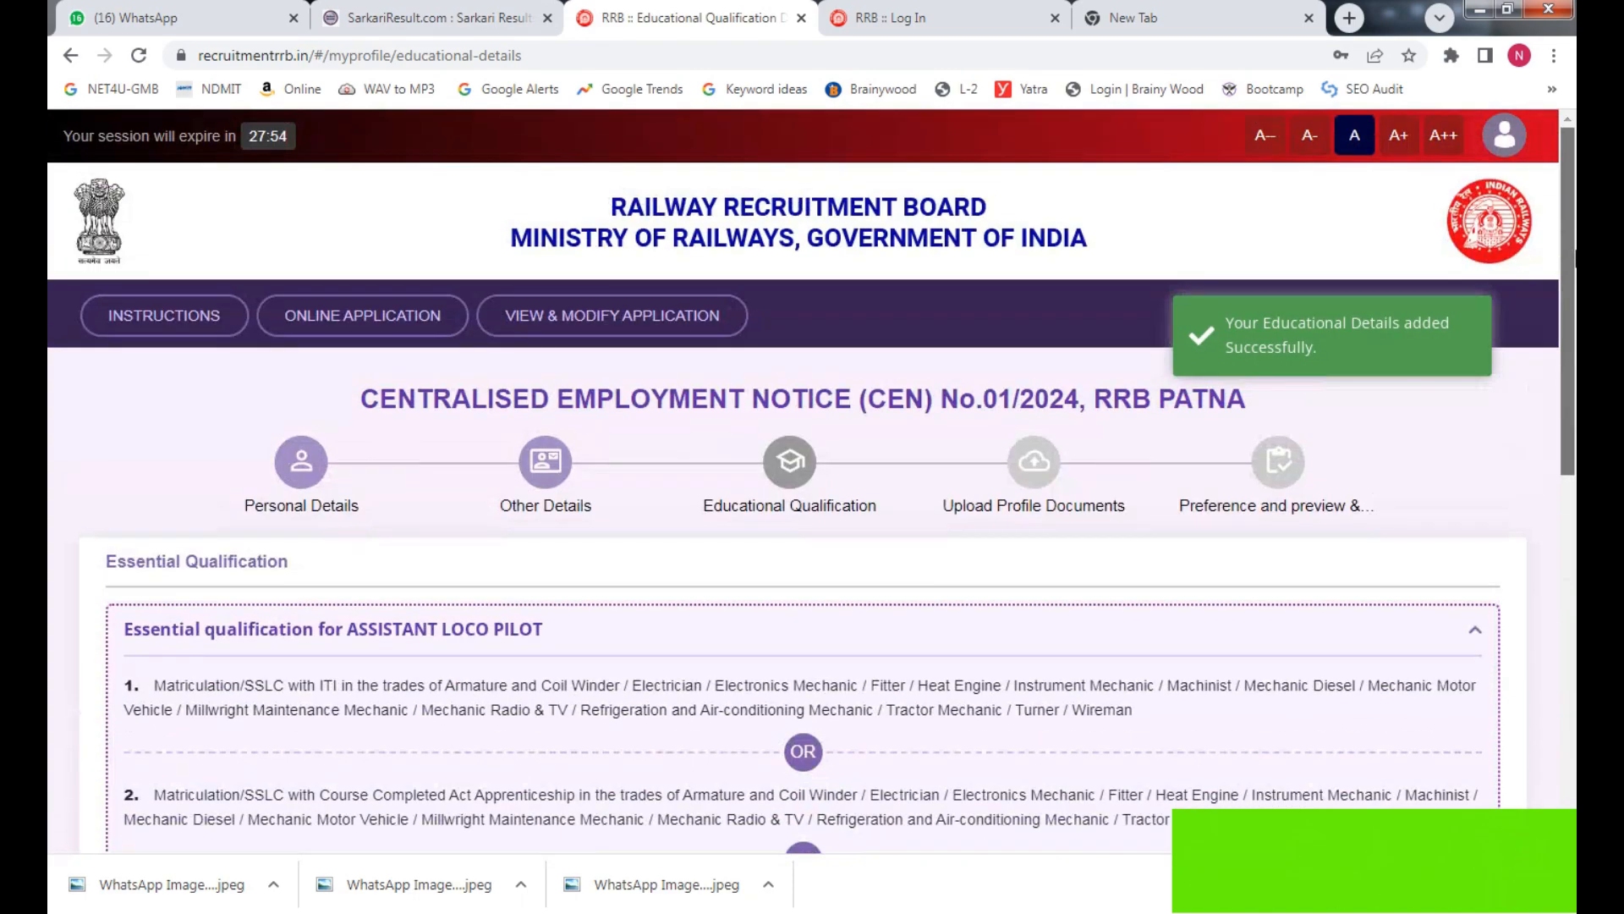
Scroll to the bottom of the qualifications form and continue to the Upload Profile Documents page
left_click_drag(1574, 258, 1574, 576)
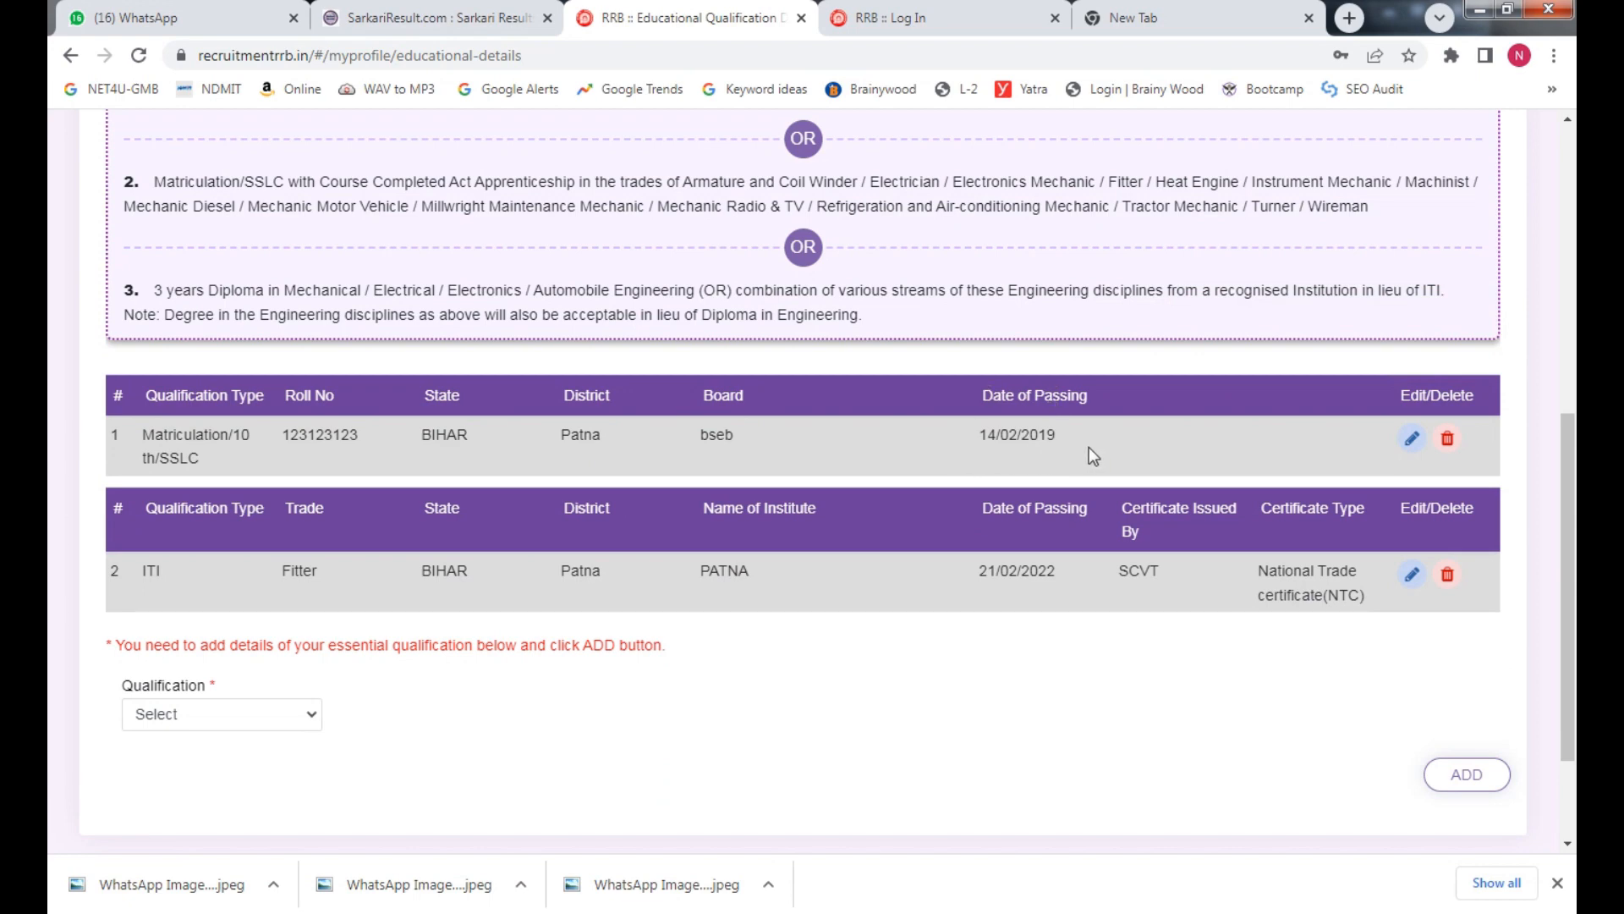
scroll(1442, 793, "down", 2)
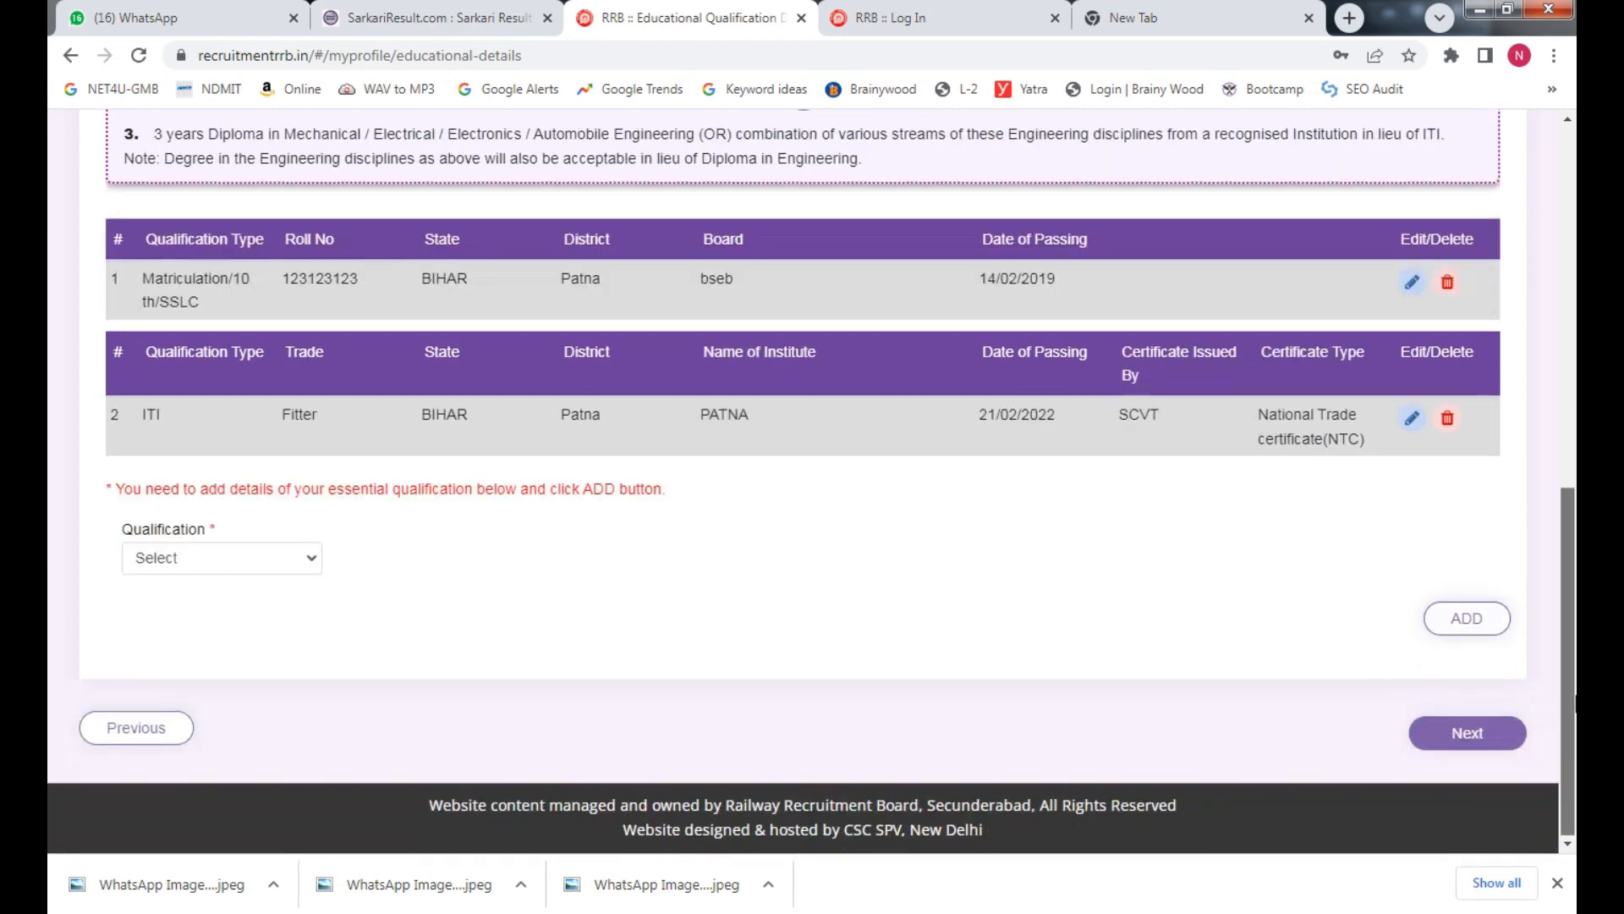
left_click(1467, 735)
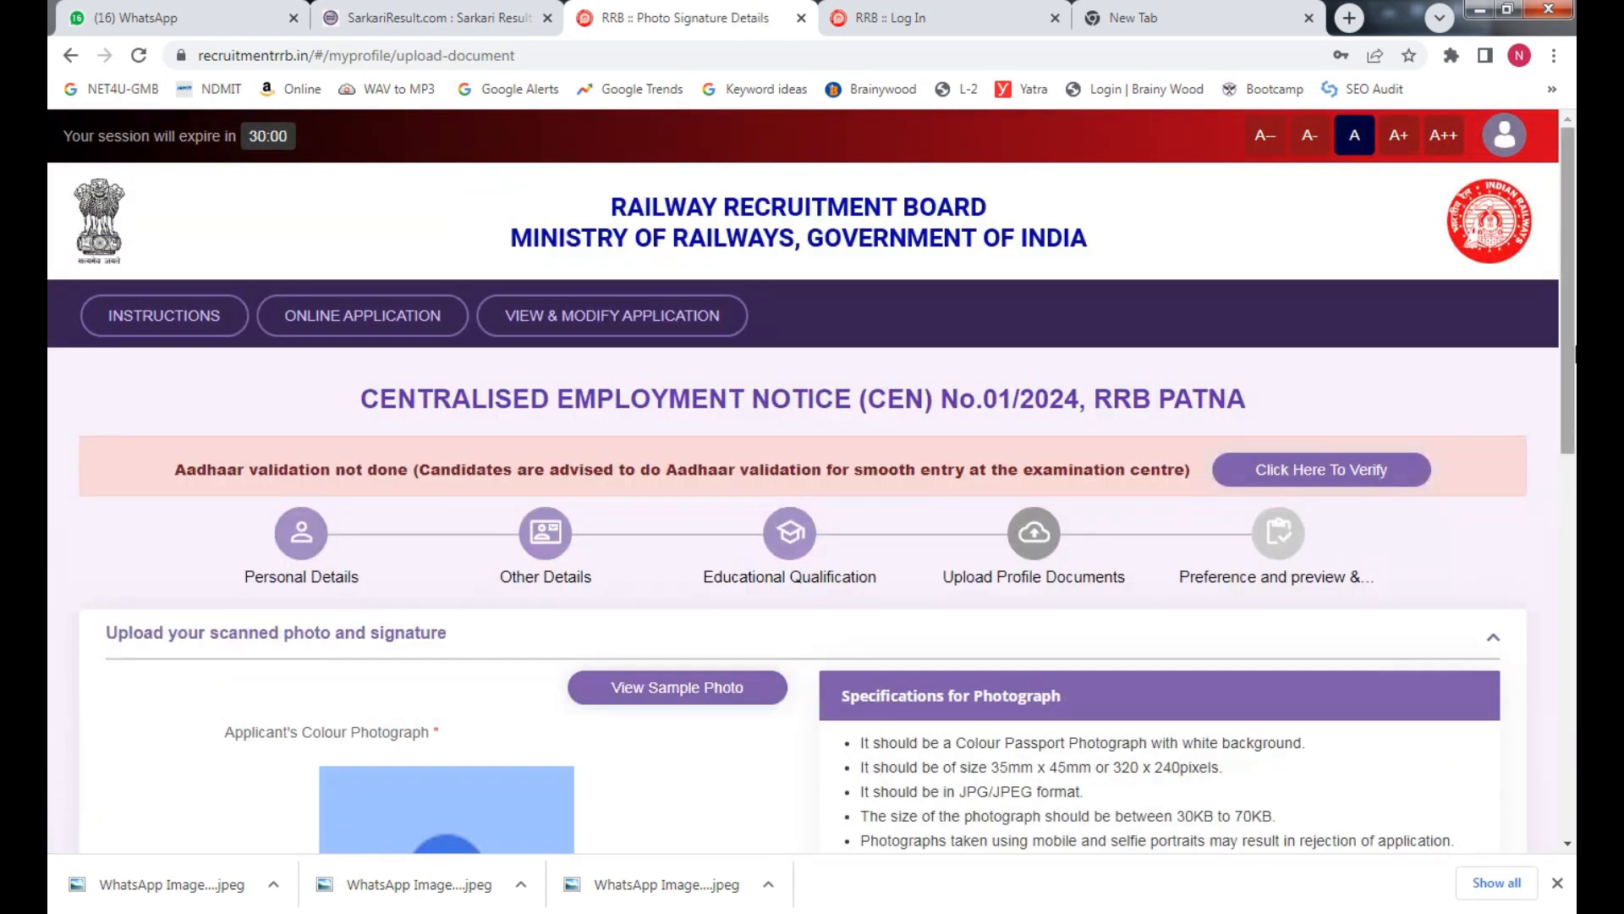
scroll(833, 423, "down", 1)
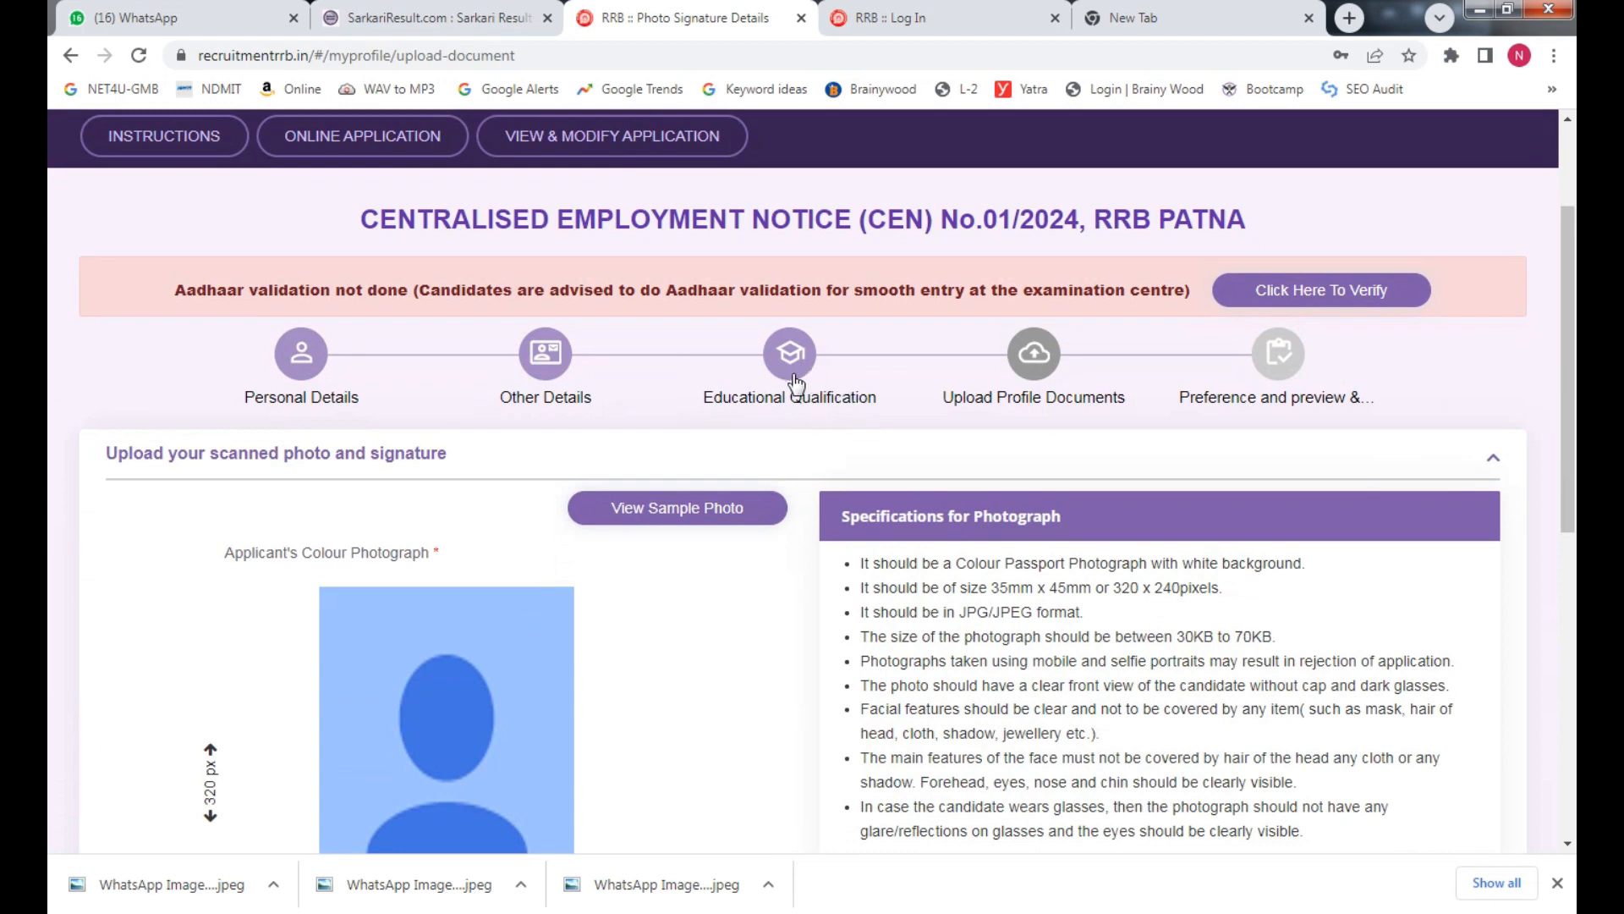
scroll(1184, 382, "down", 2)
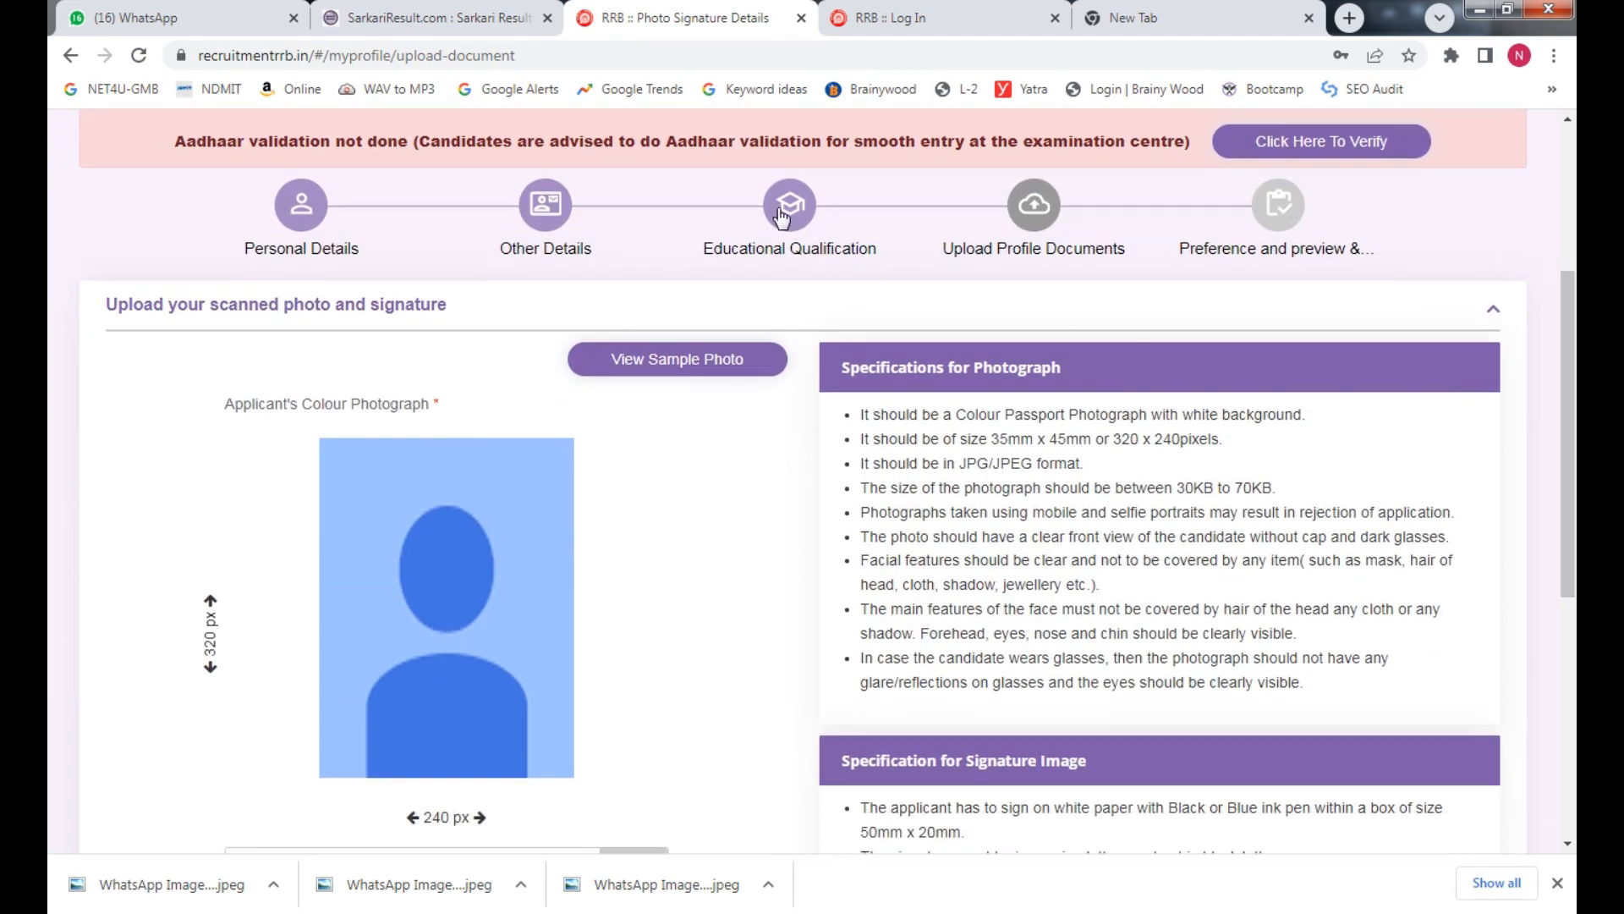
mouse_move(1575, 426)
left_mouse_down()
mouse_move(1574, 654)
mouse_move(1575, 461)
left_mouse_up()
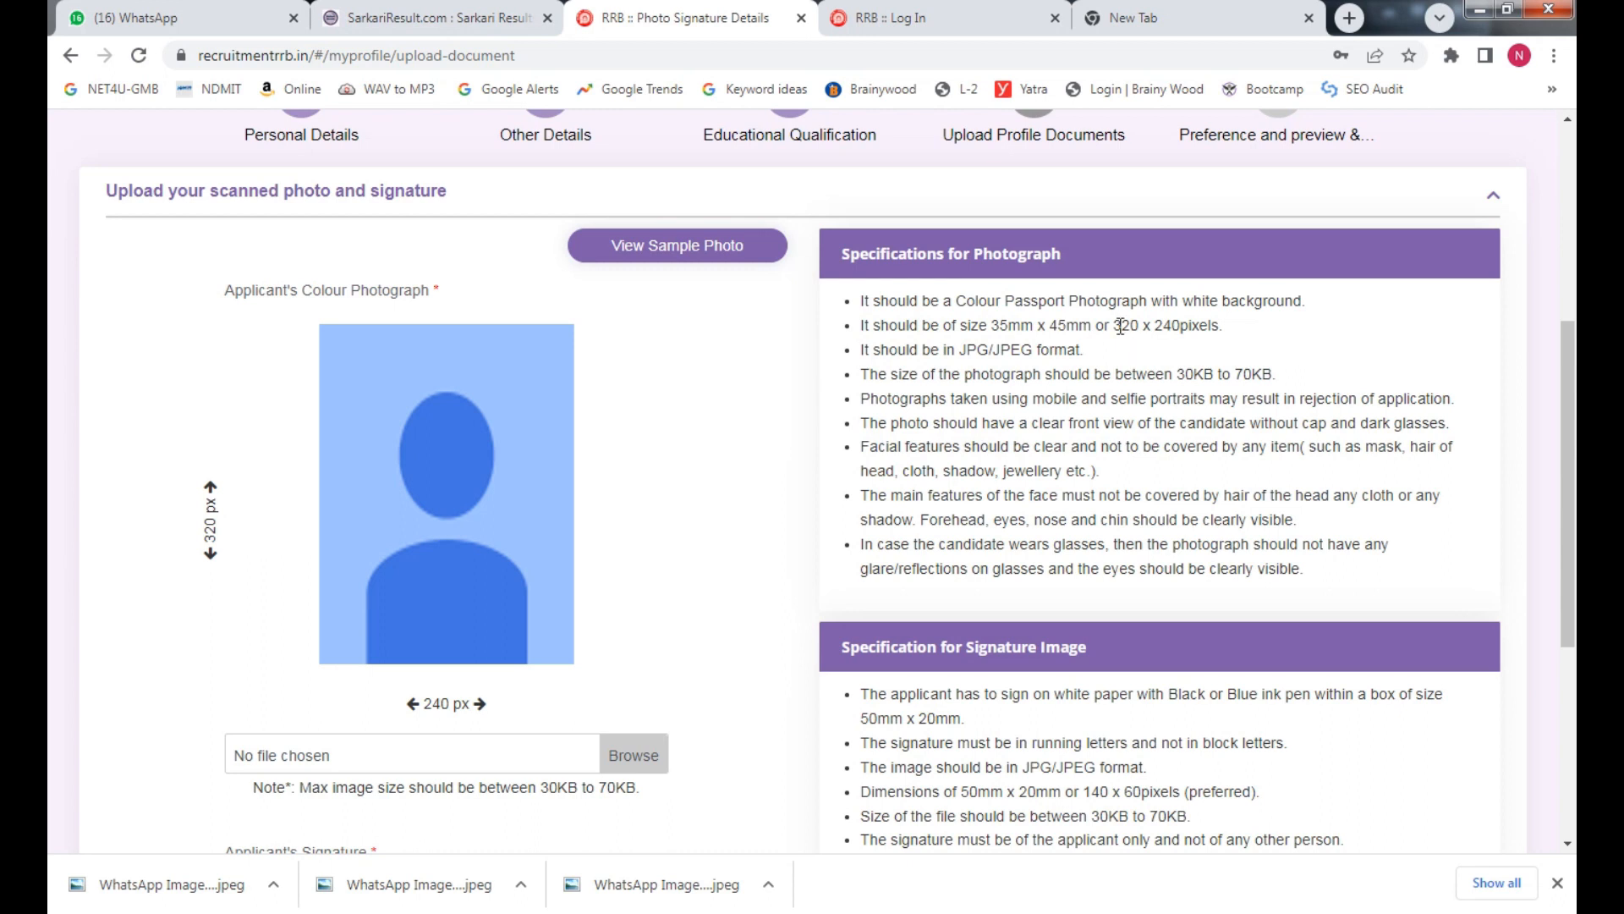
left_click_drag(1121, 328, 1201, 328)
left_click_drag(896, 350, 1191, 398)
left_click_drag(965, 422, 1193, 422)
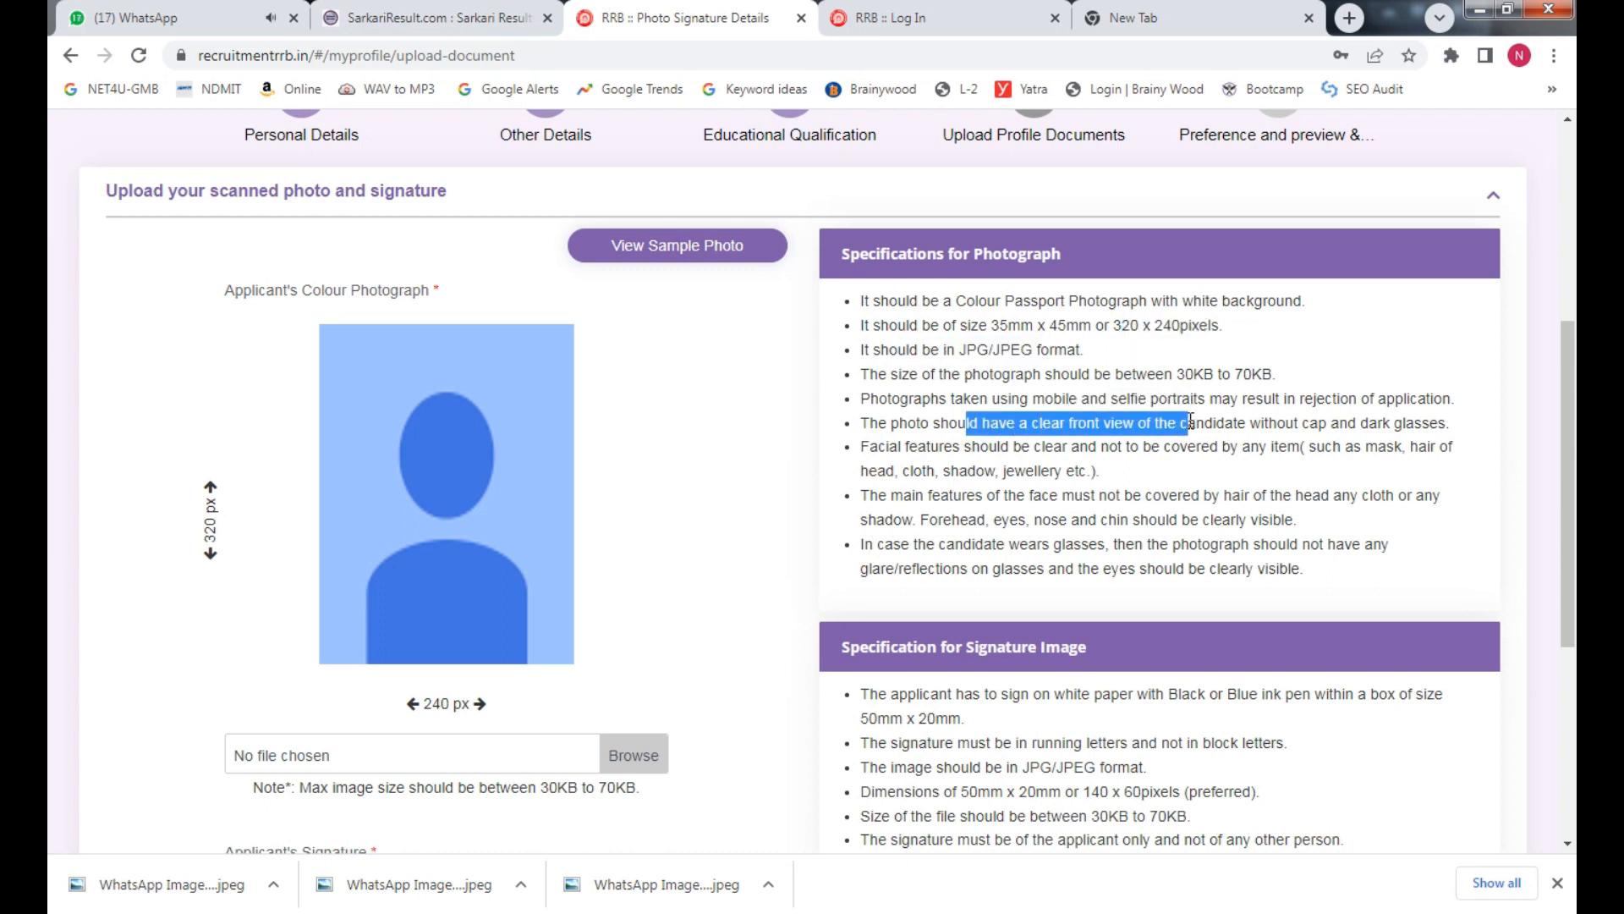
left_click(1049, 465)
left_click_drag(1013, 446, 1071, 446)
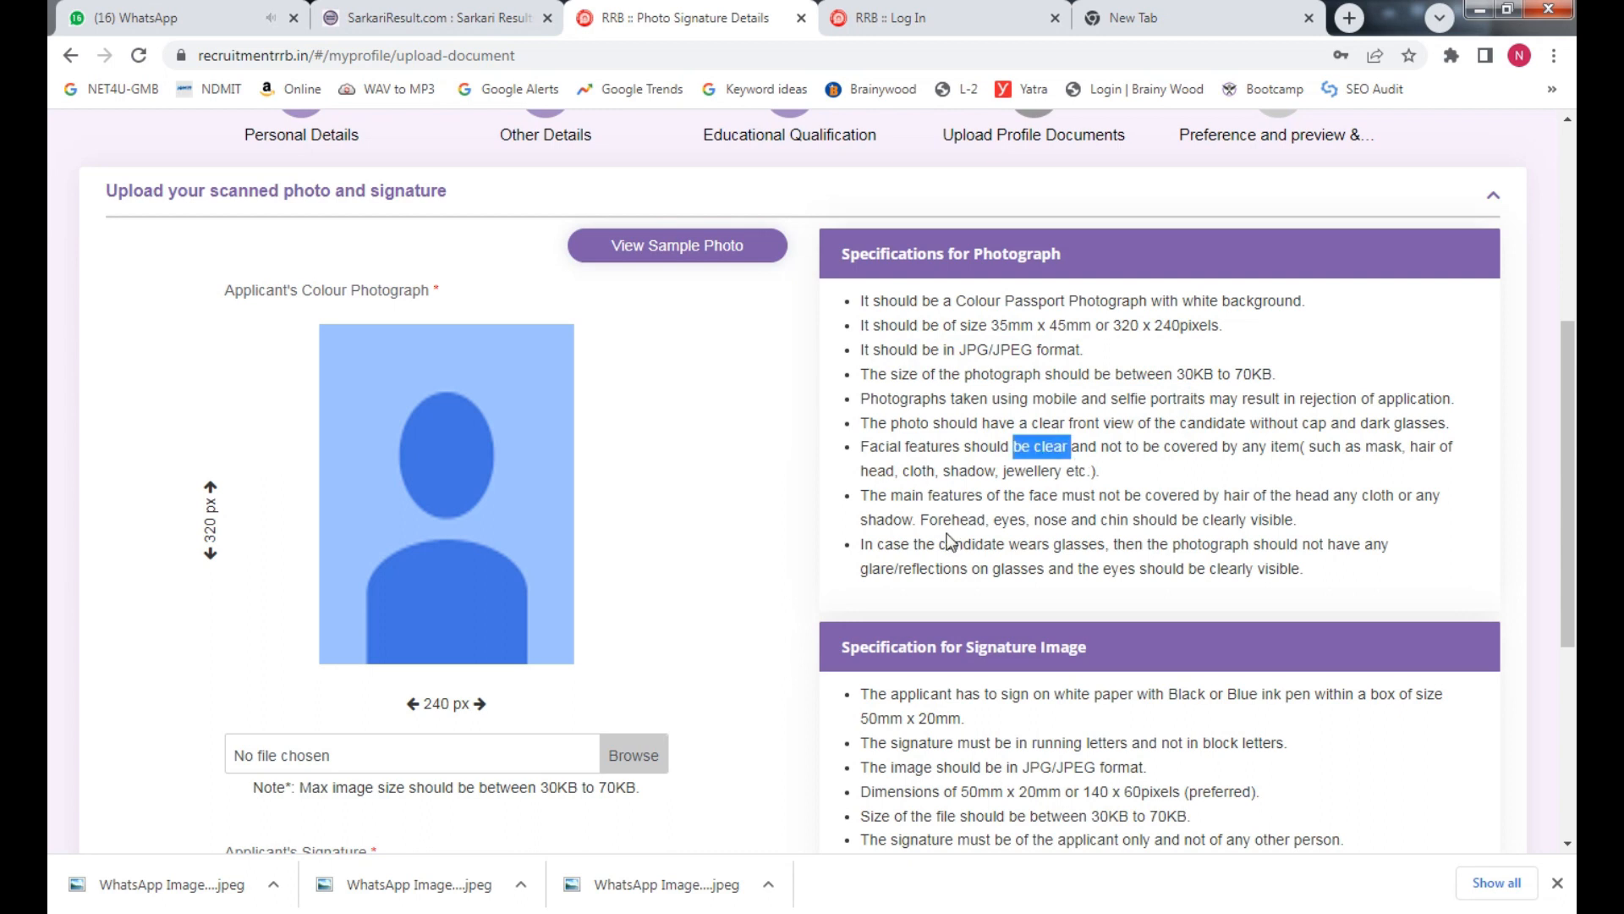
left_click_drag(869, 519, 1071, 519)
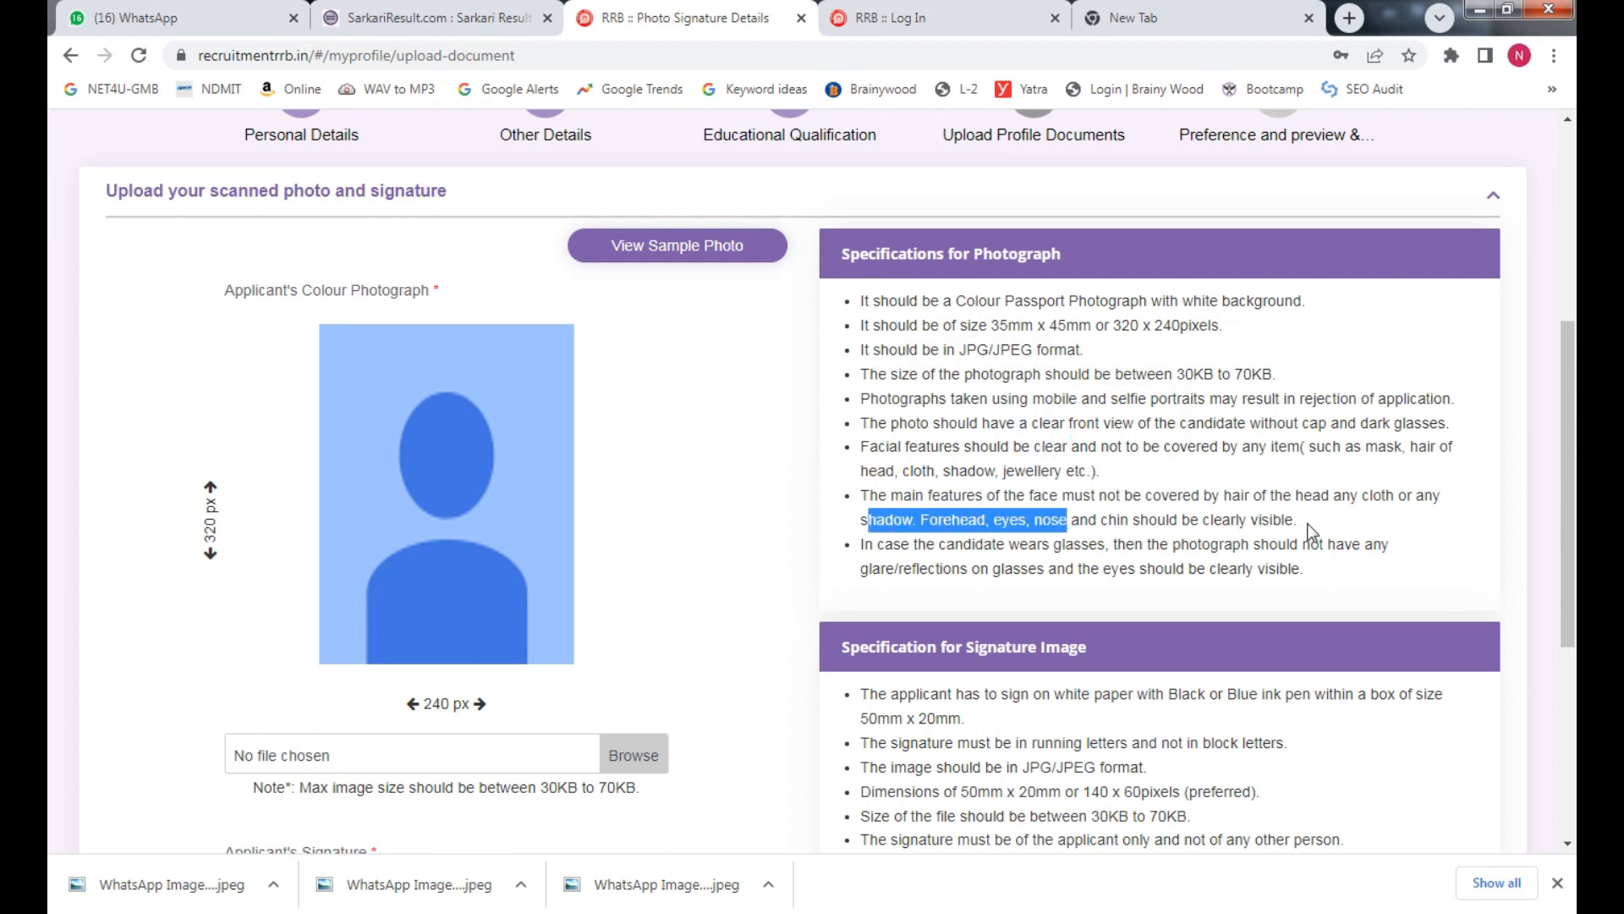
left_click_drag(989, 568, 1176, 569)
scroll(1015, 559, "down", 2)
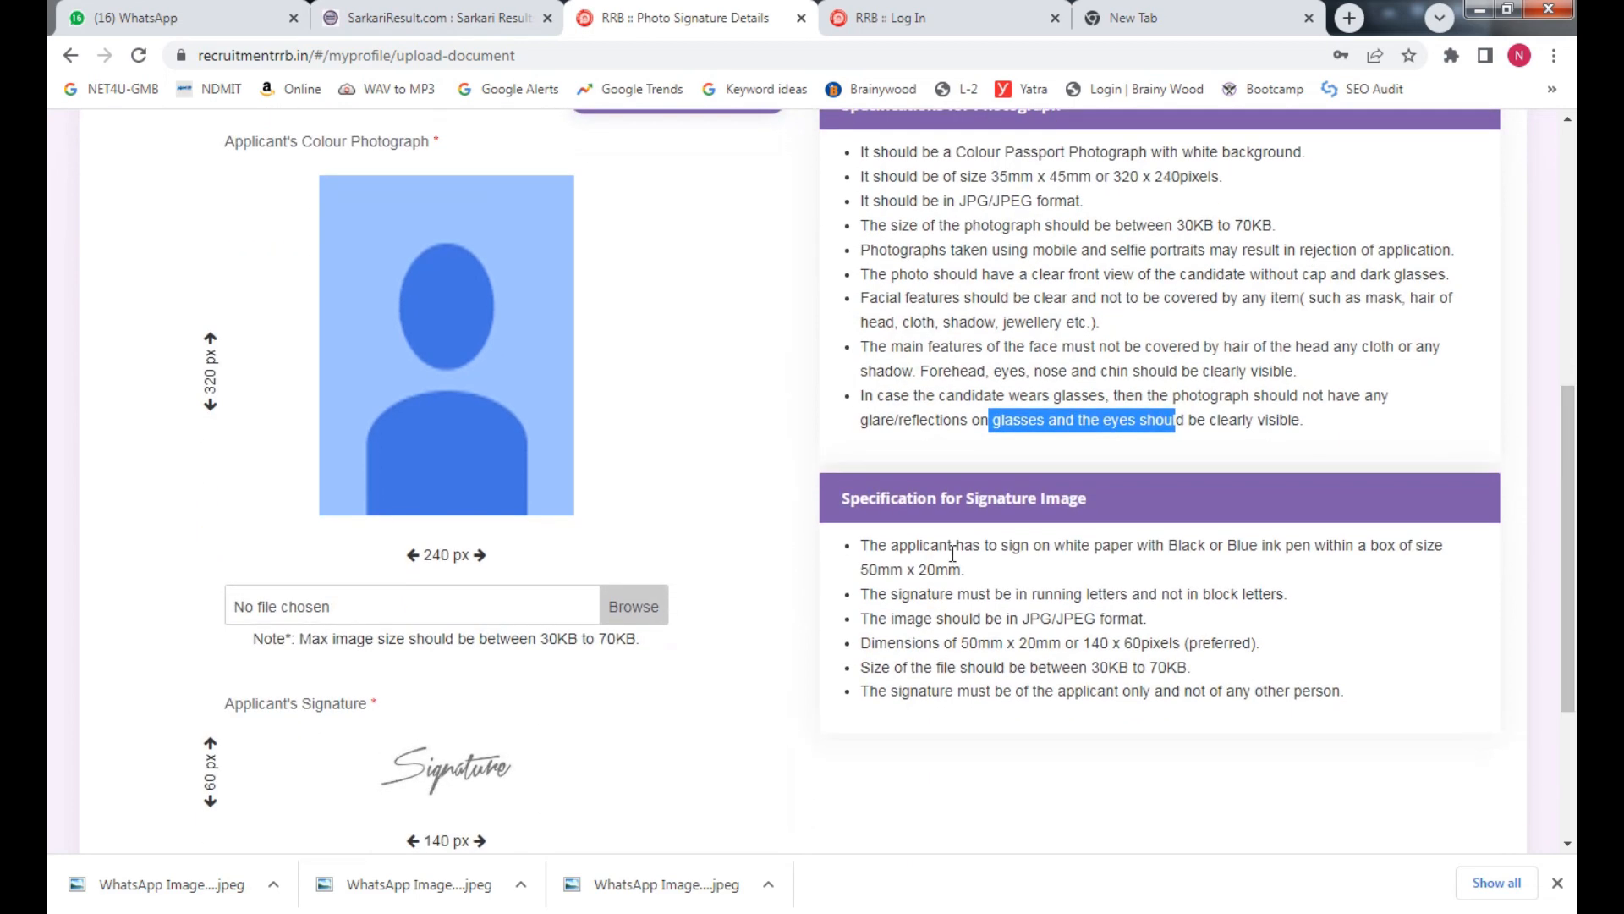
left_click_drag(942, 624, 1099, 671)
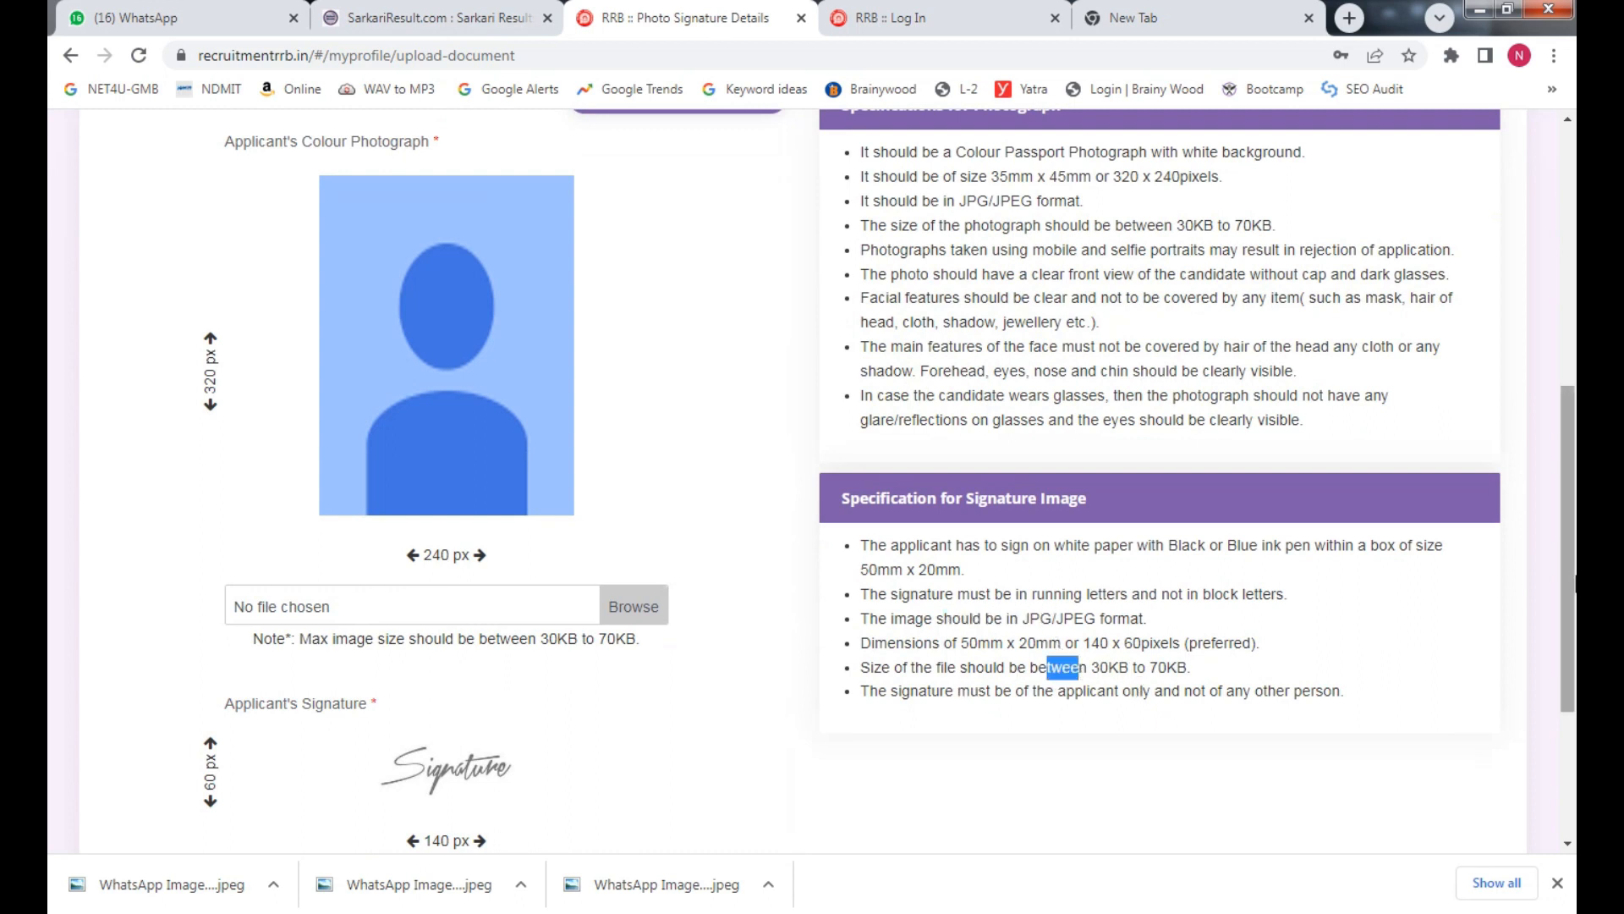
mouse_move(1575, 584)
left_mouse_down()
mouse_move(1575, 706)
mouse_move(1575, 571)
left_mouse_up()
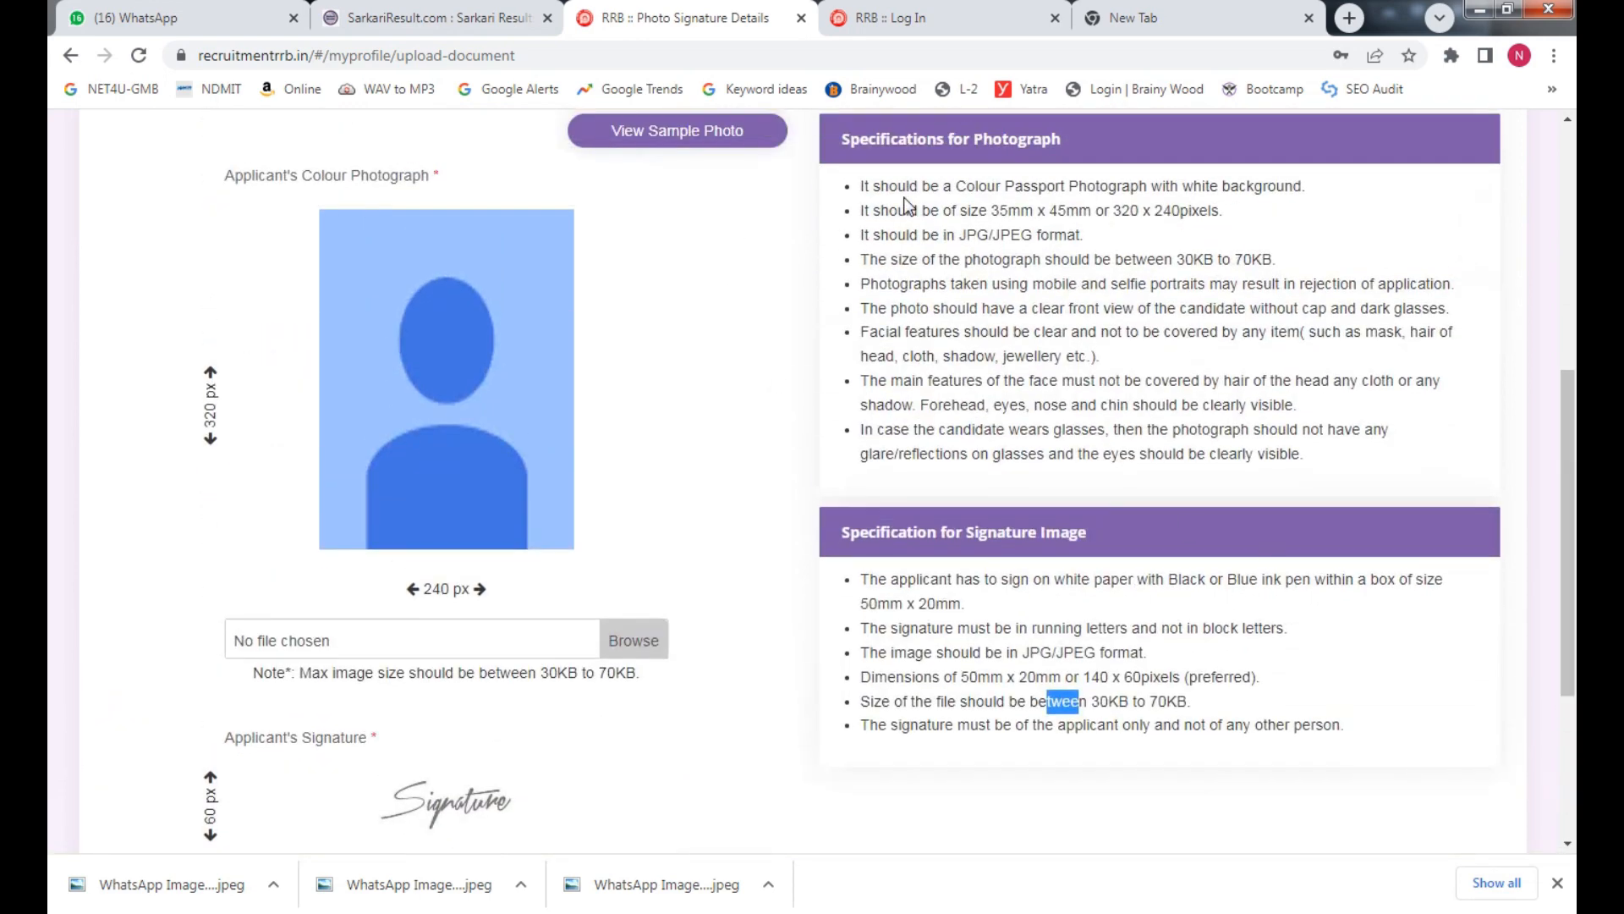
left_click(981, 210)
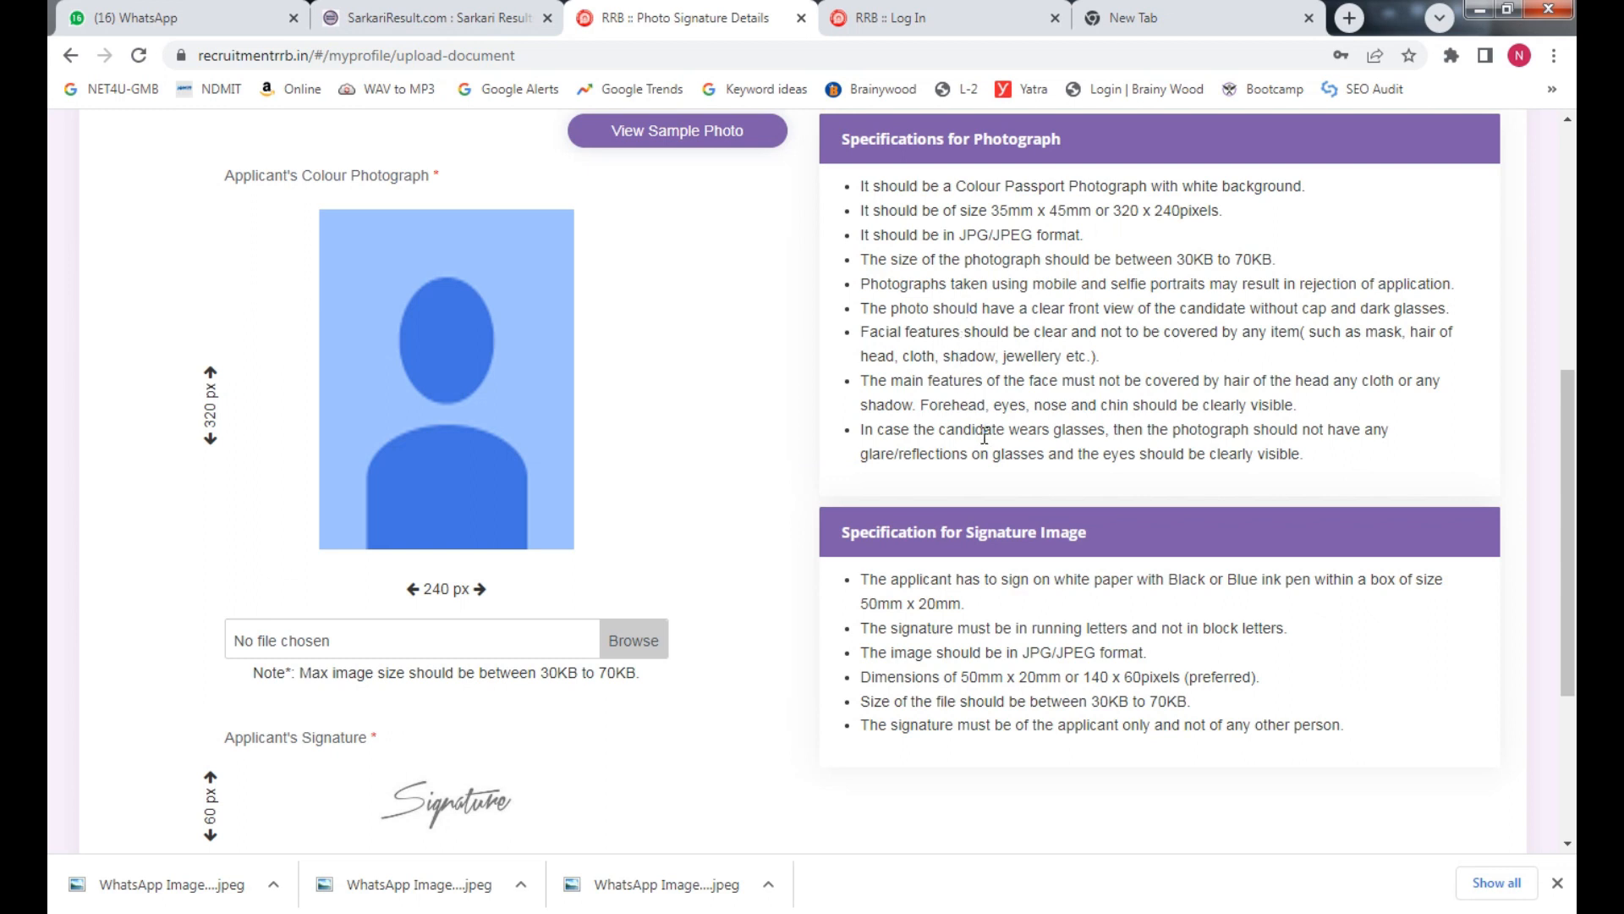
Scroll down until the signature Browse field and the Upload & Save button are visible
scroll(1098, 448, "down", 2)
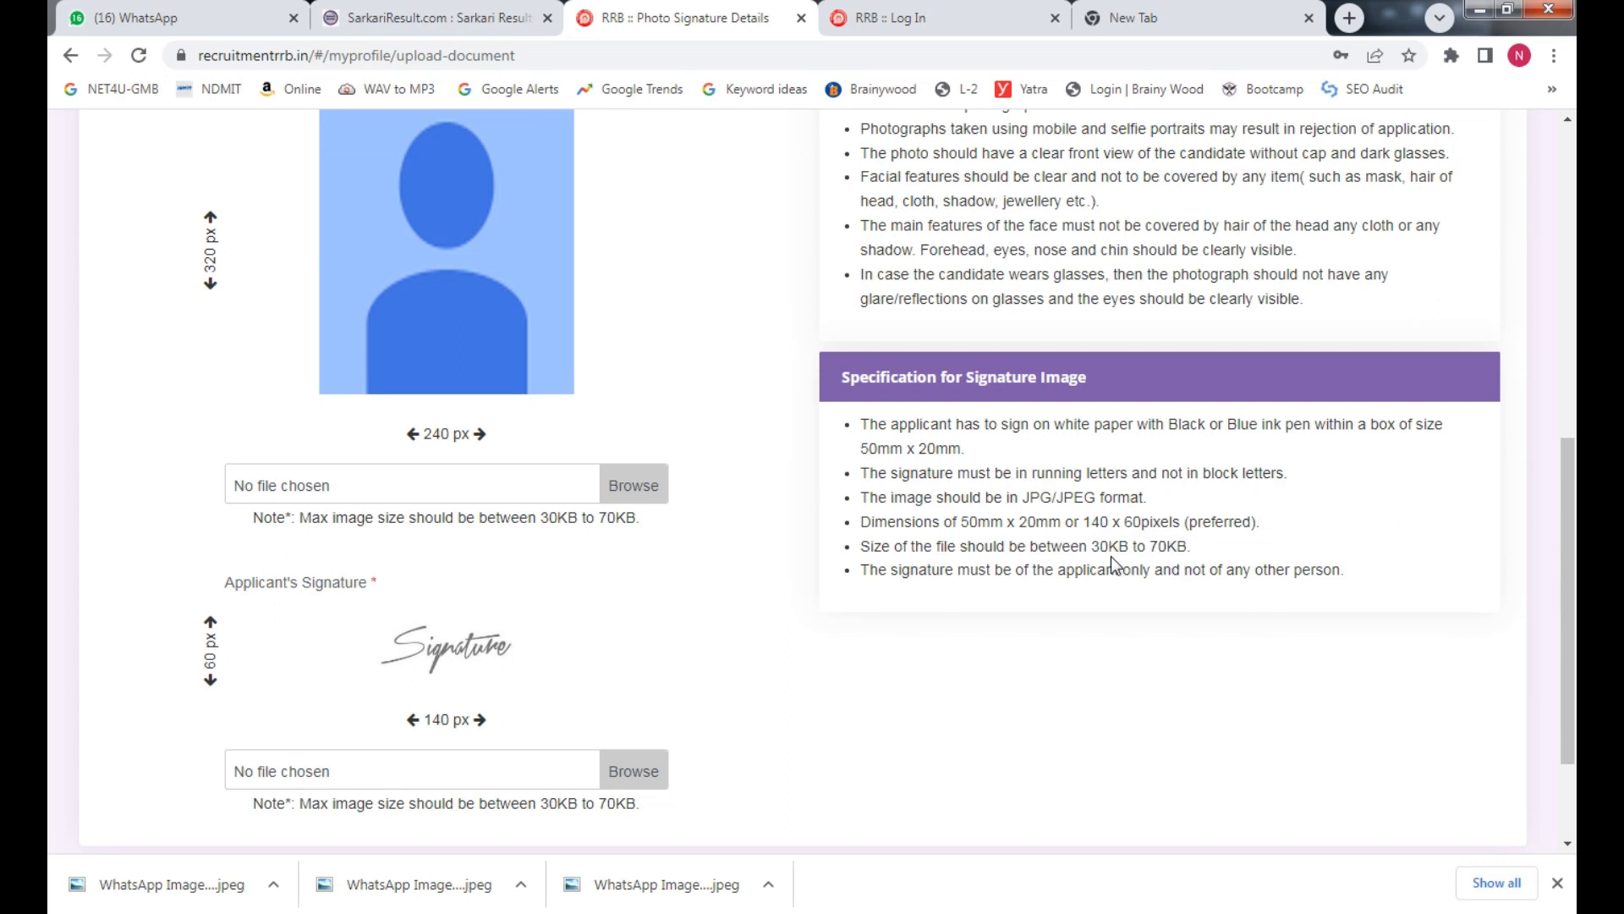
scroll(1574, 584, "down", 2)
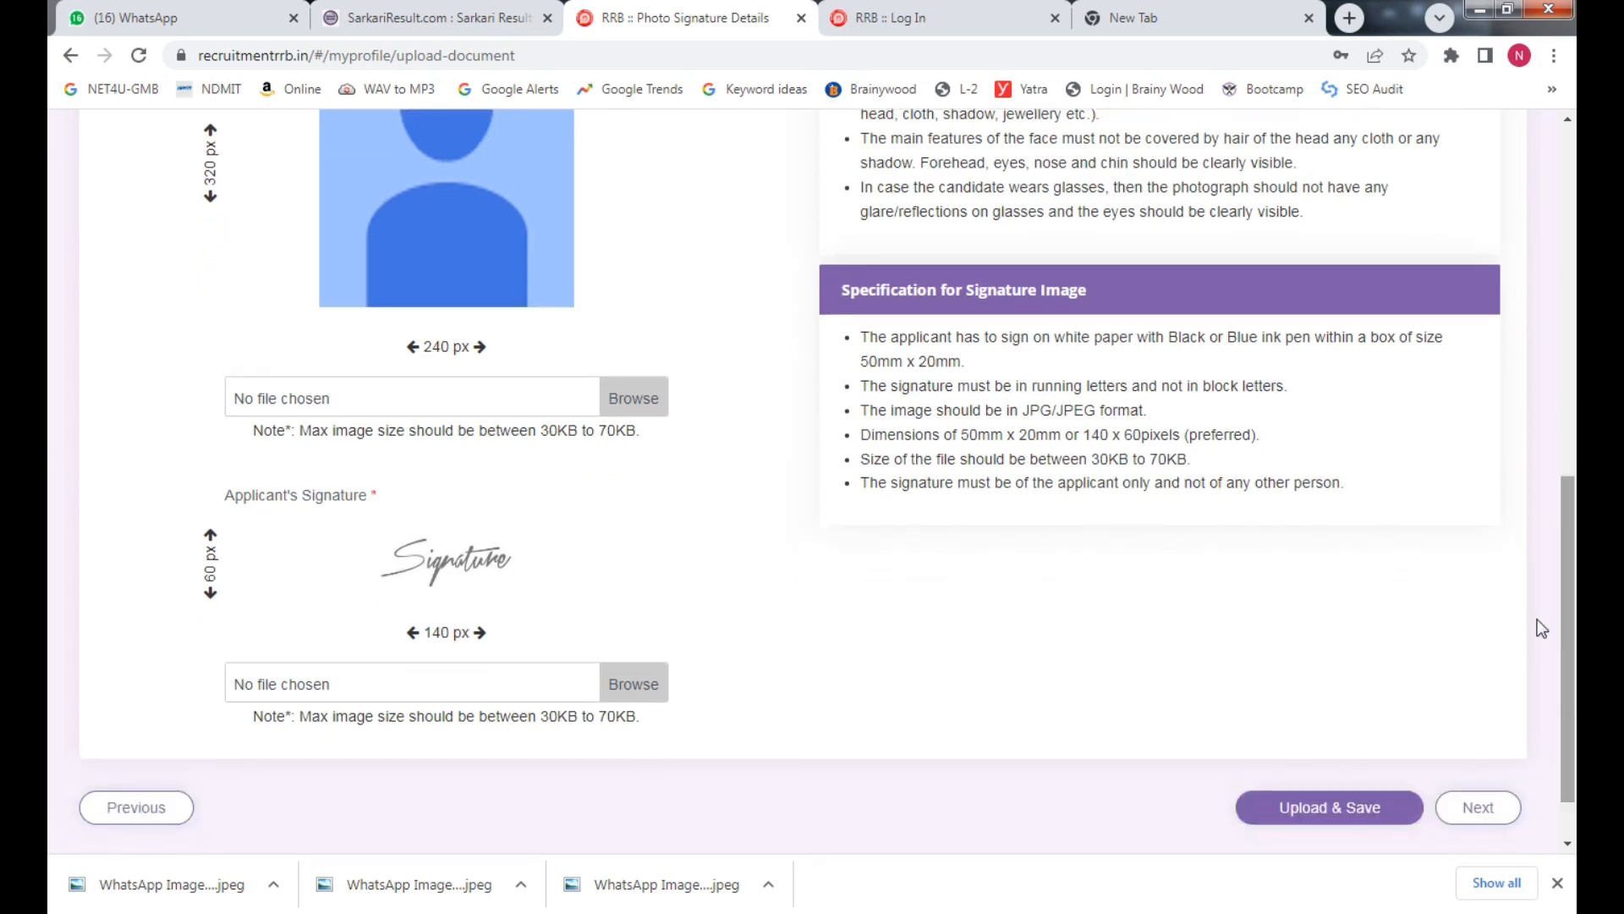
Try f as the photograph, rejected at 8.34 KB, then open f in Microsoft Office Picture Manager for editing
left_click(616, 403)
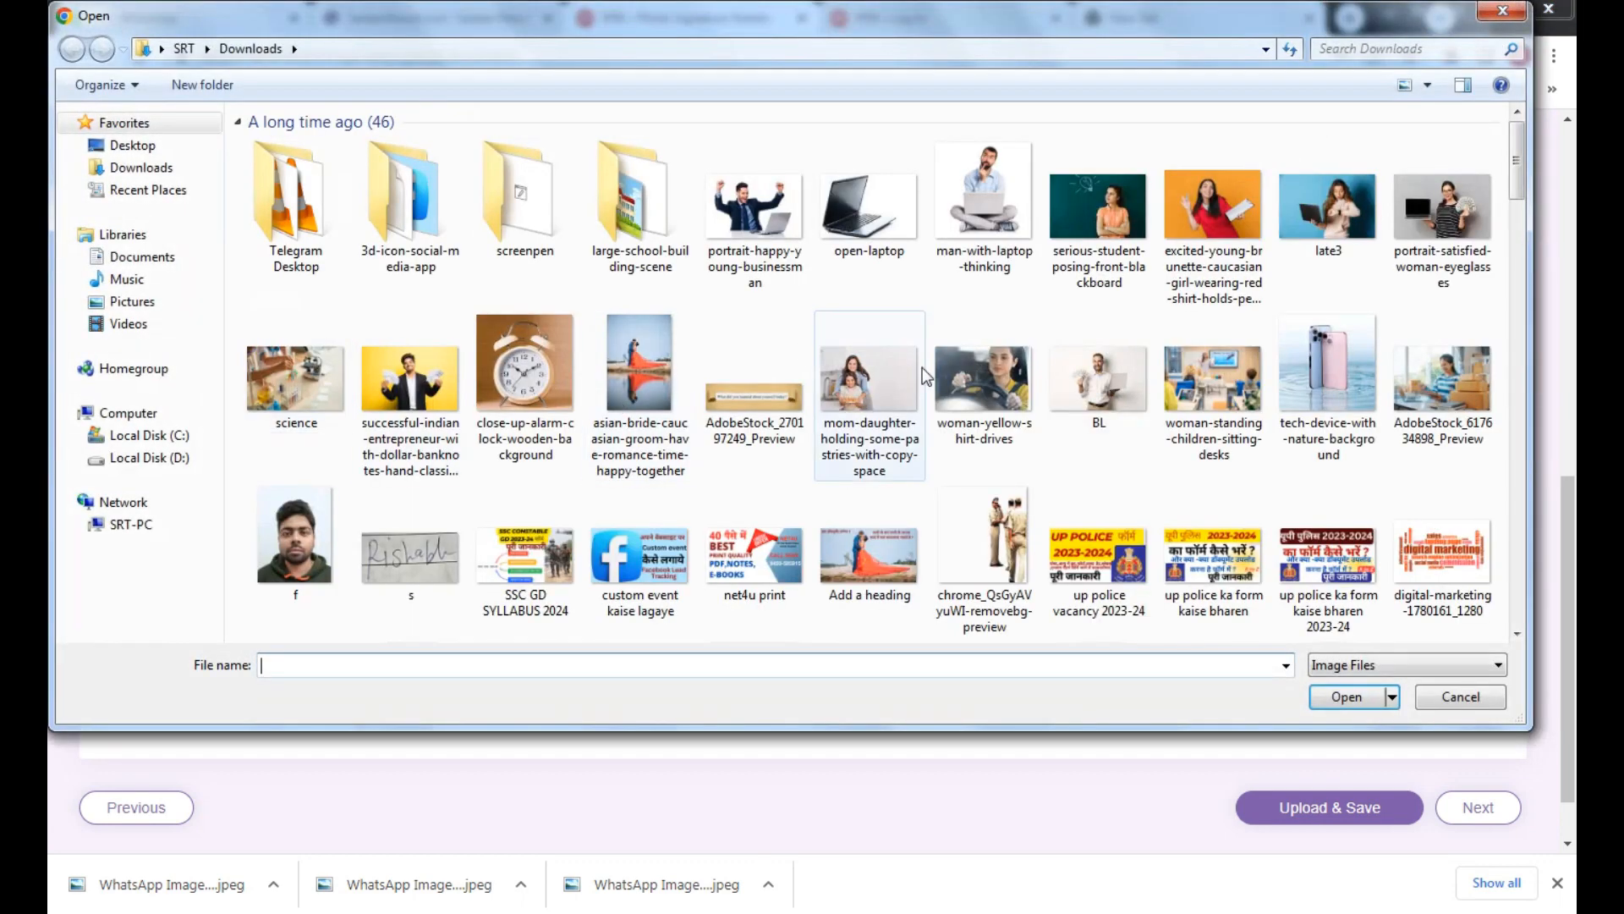
double_click(333, 540)
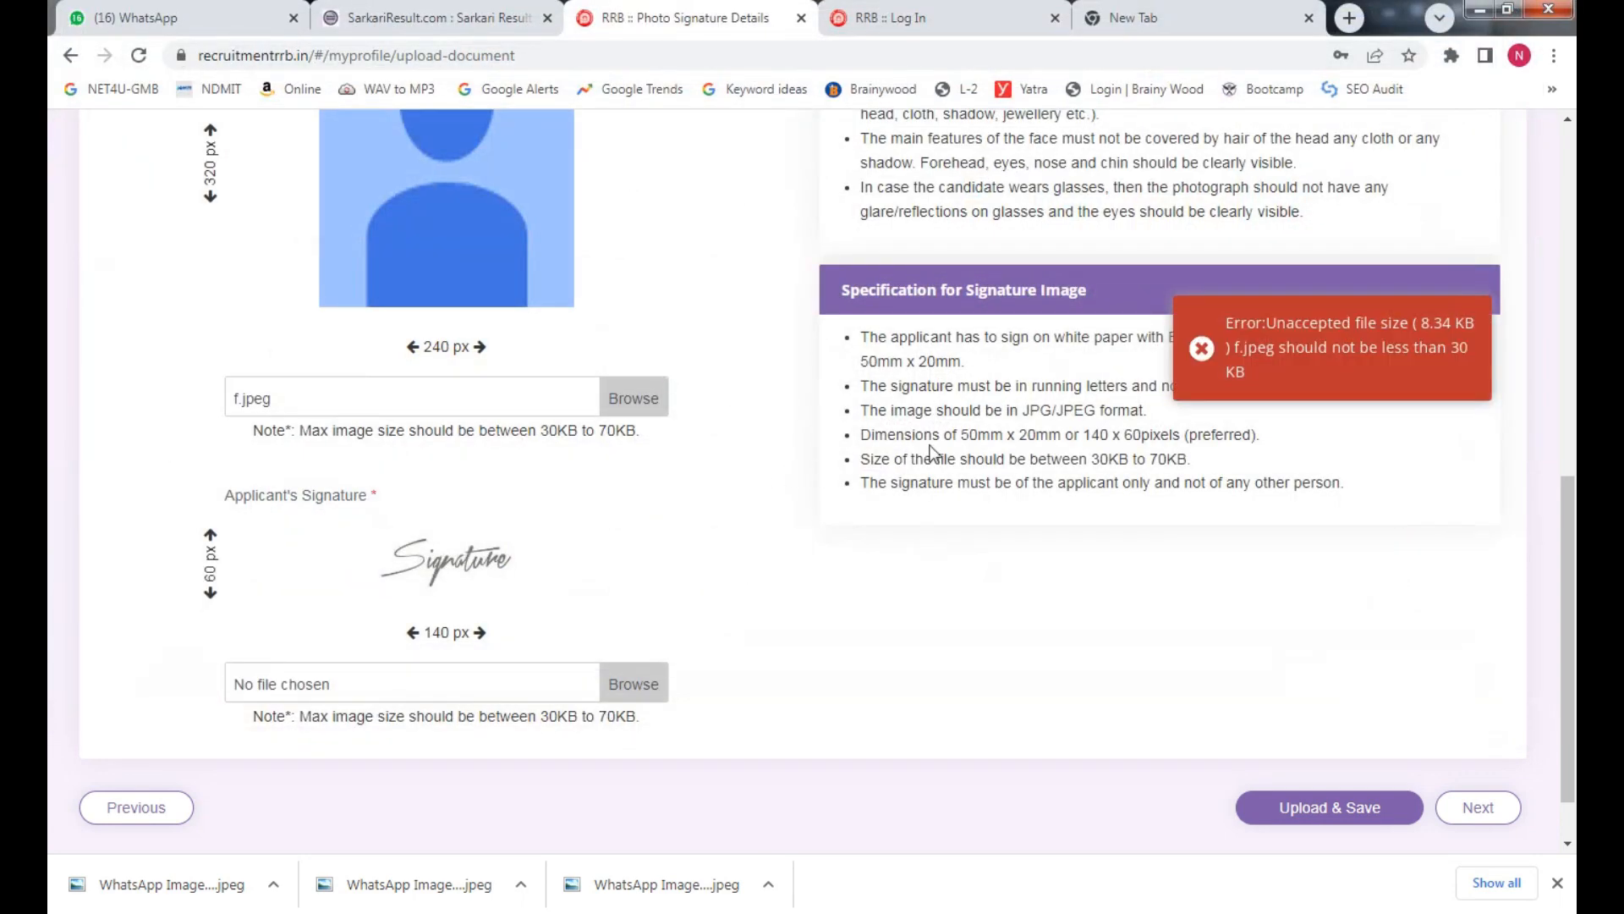
left_click(656, 413)
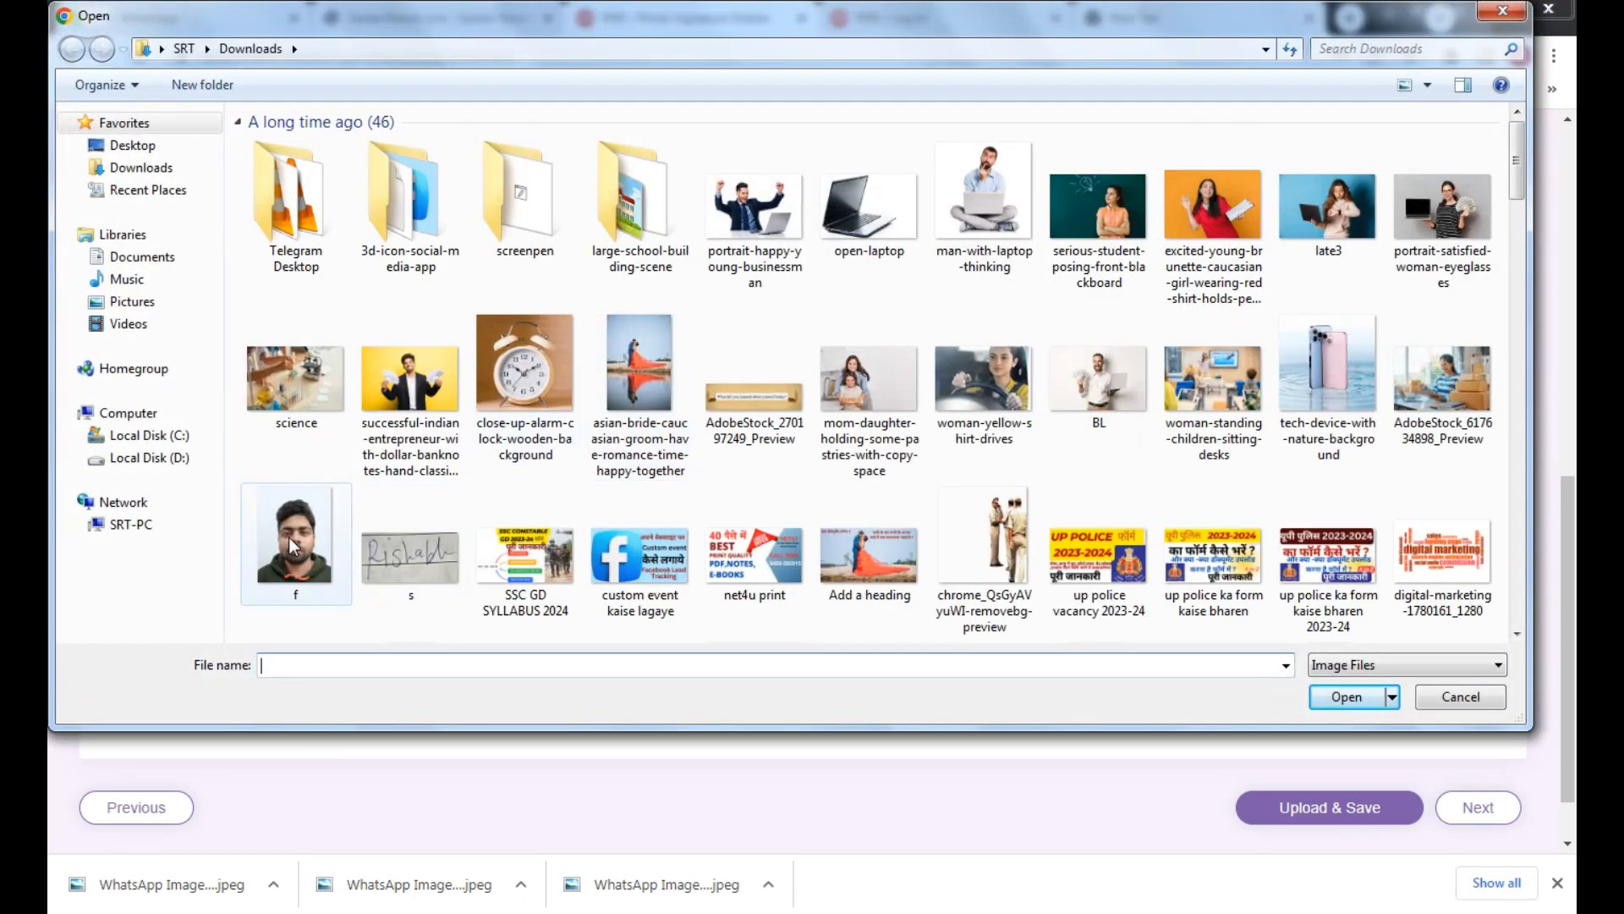
left_click(292, 546)
right_click(286, 601)
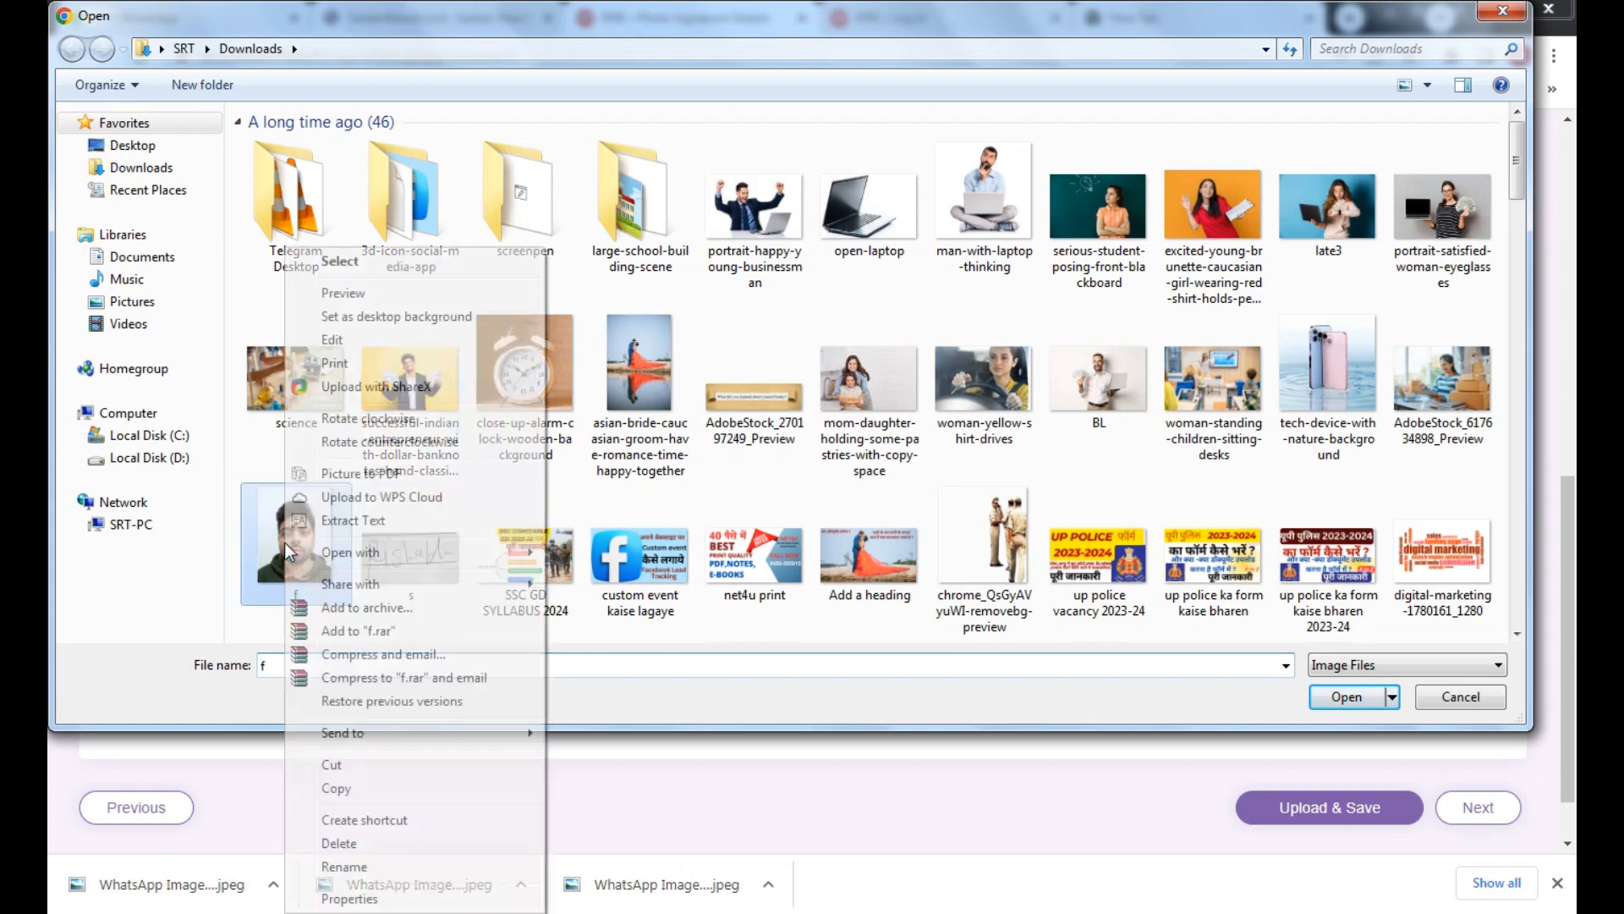
mouse_move(516, 552)
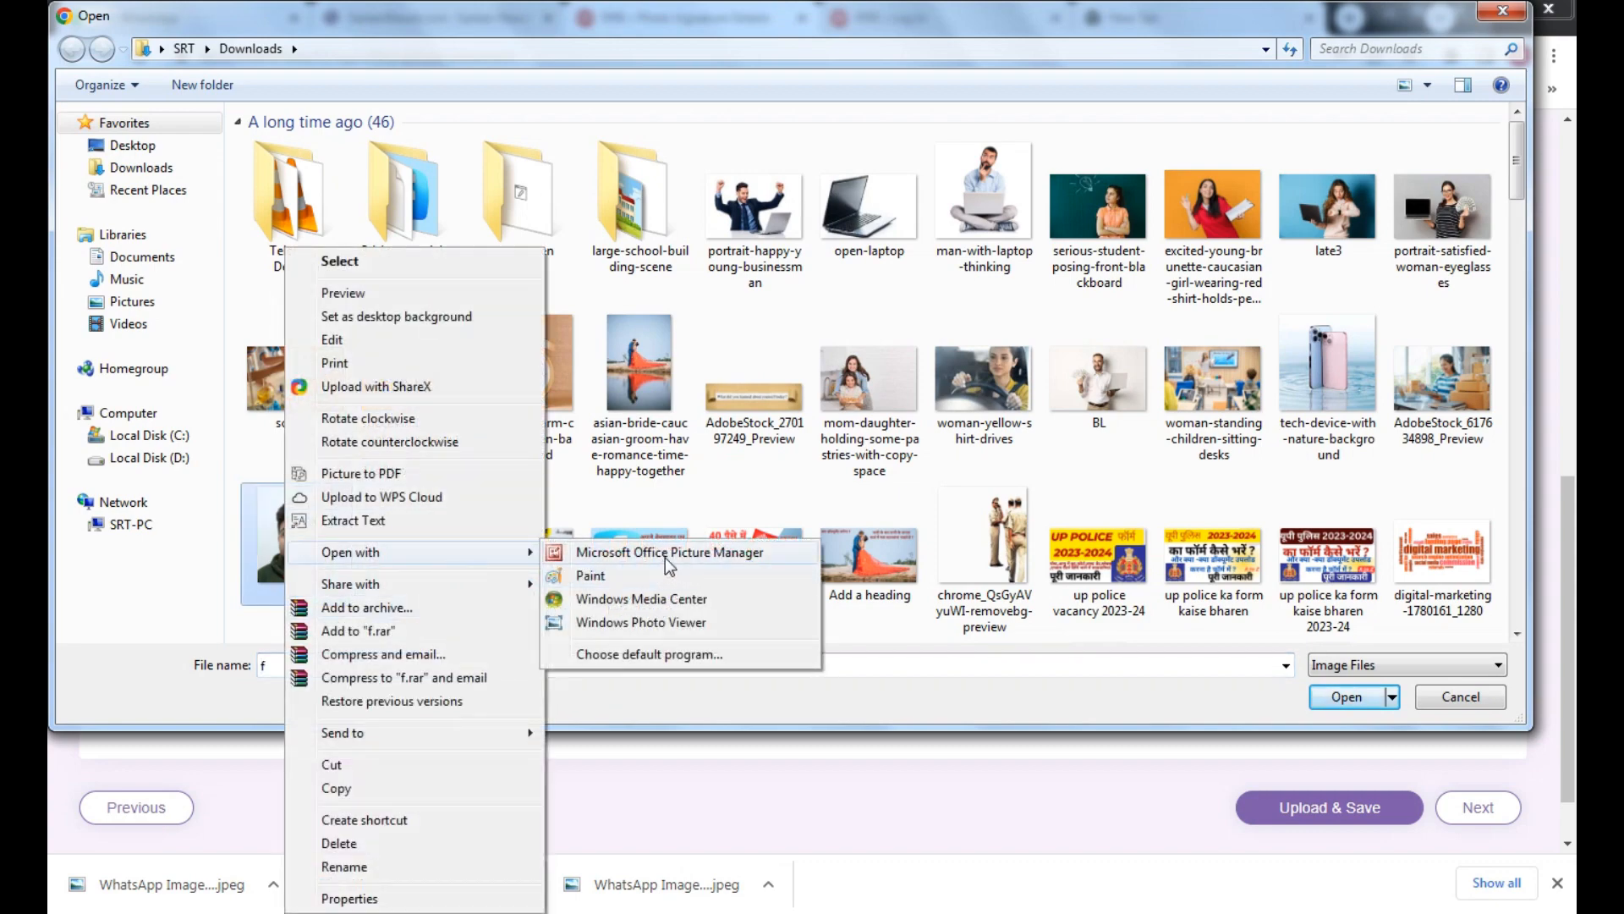
left_click(668, 554)
left_click(632, 64)
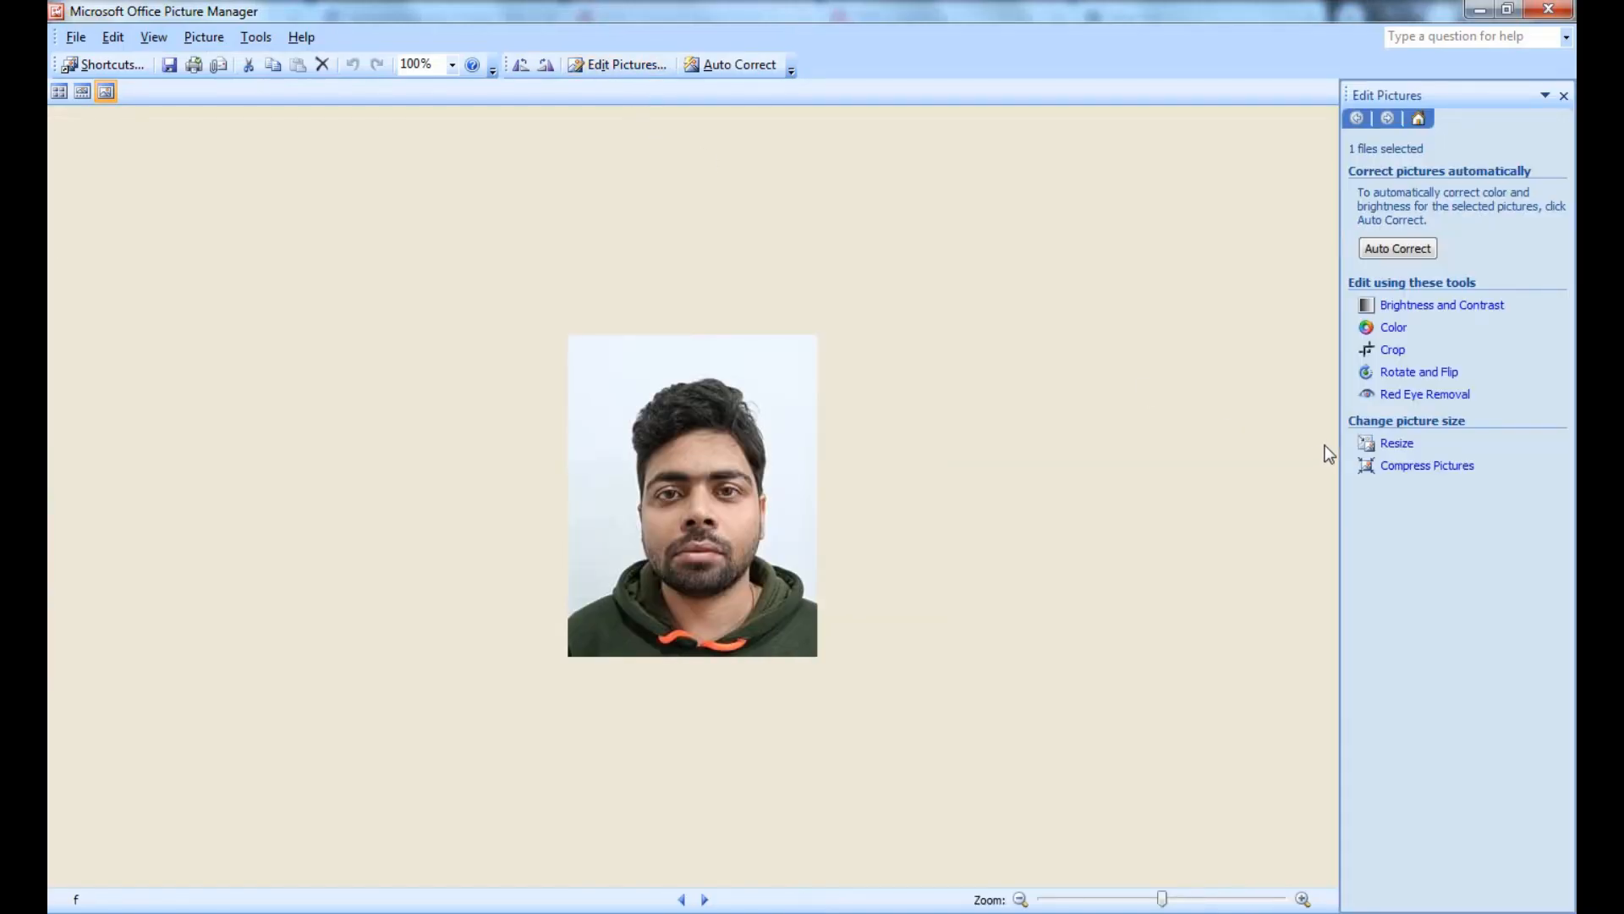
Resize the f photo with the Web - Large preset to 480 x 619 and save it
left_click(1387, 444)
left_click(1456, 252)
left_click(1453, 300)
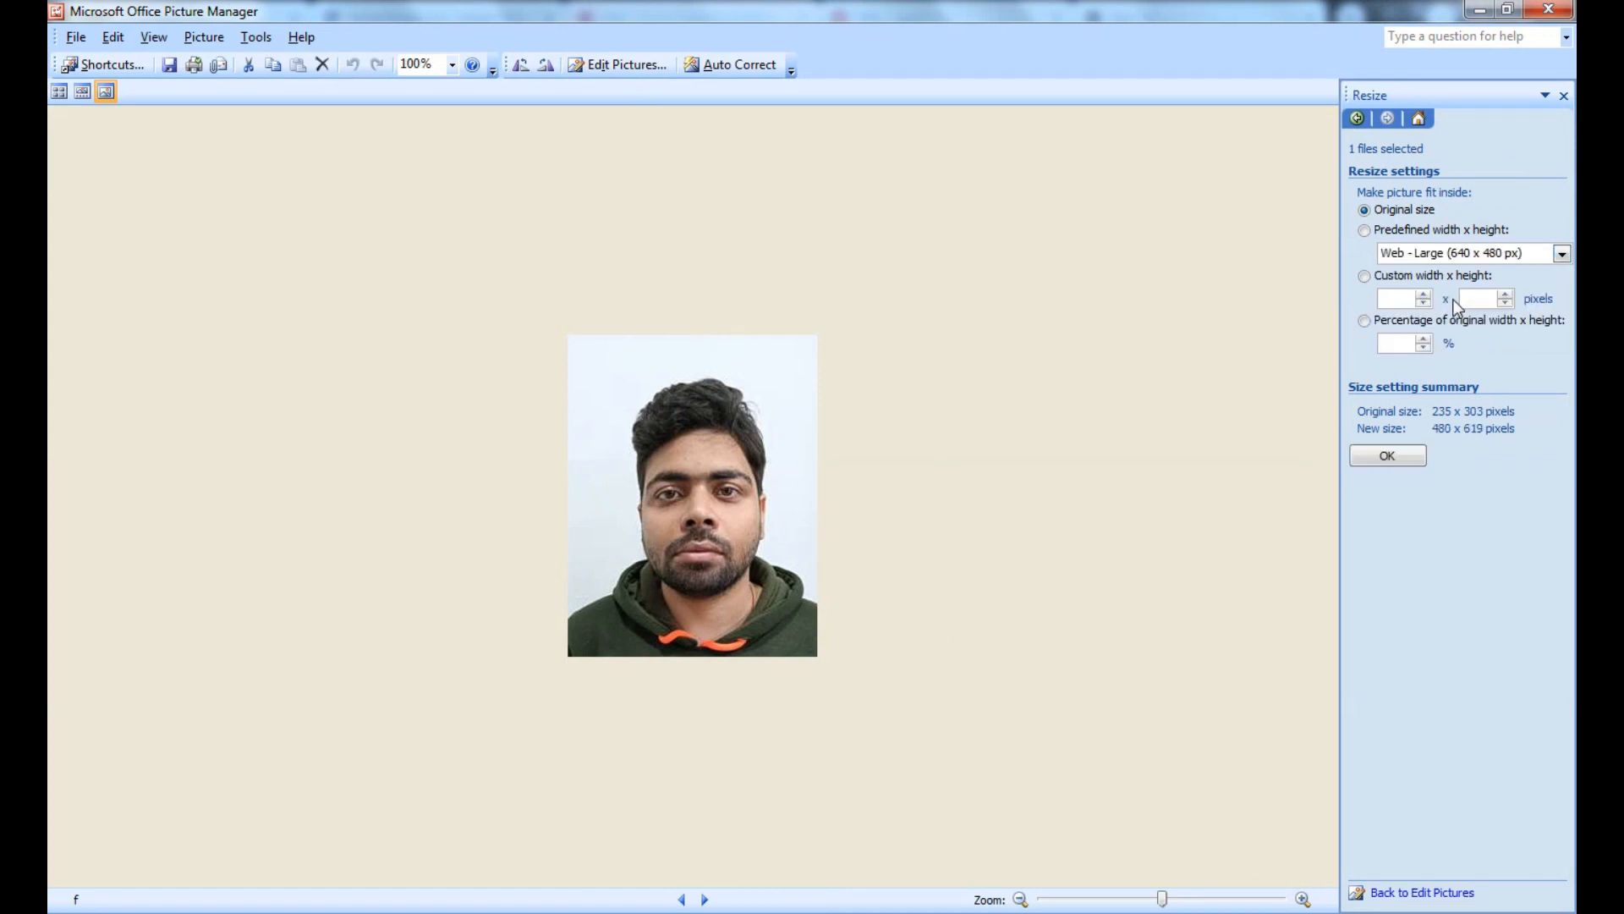
left_click(1377, 455)
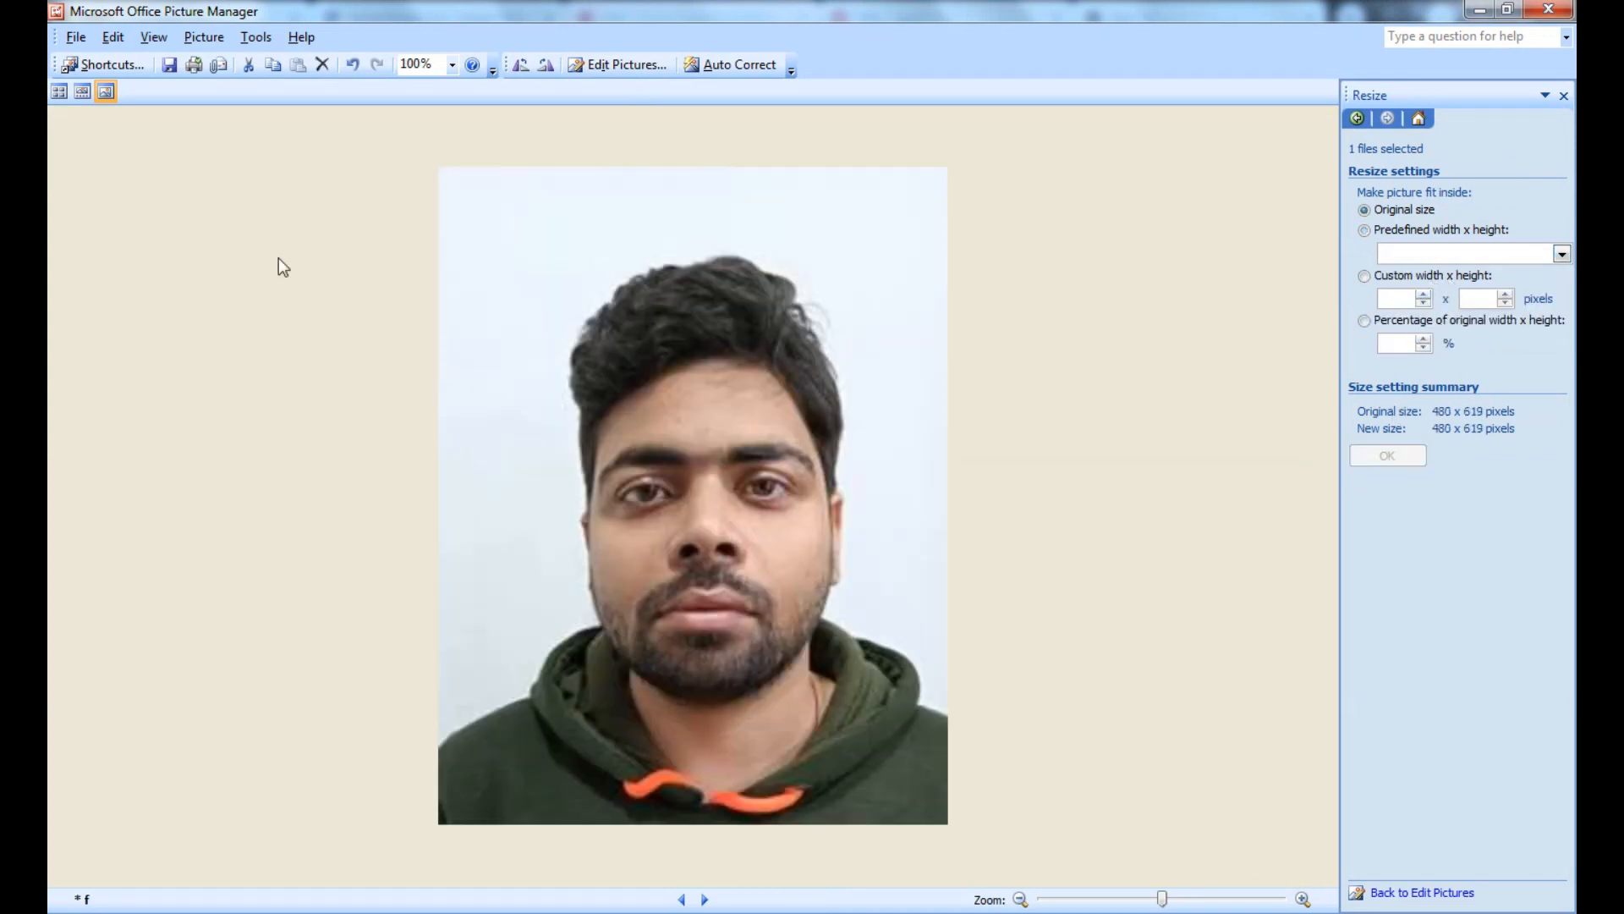
left_click(169, 65)
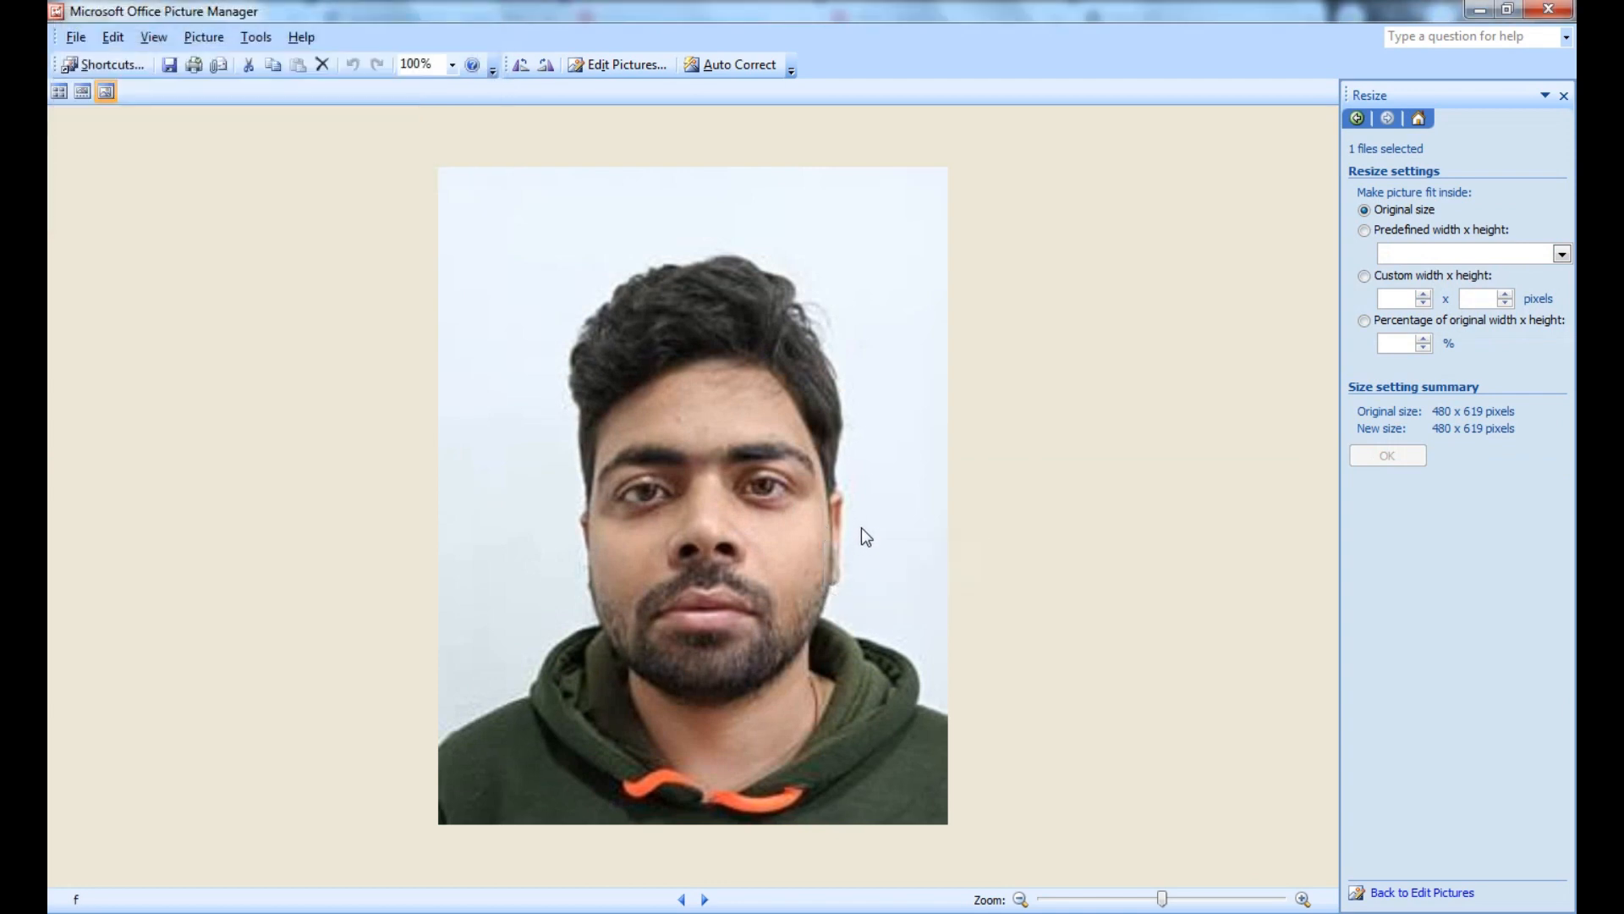
Enlarge the photo with the Document - Small preset to 600 x 774 and save
left_click(1519, 259)
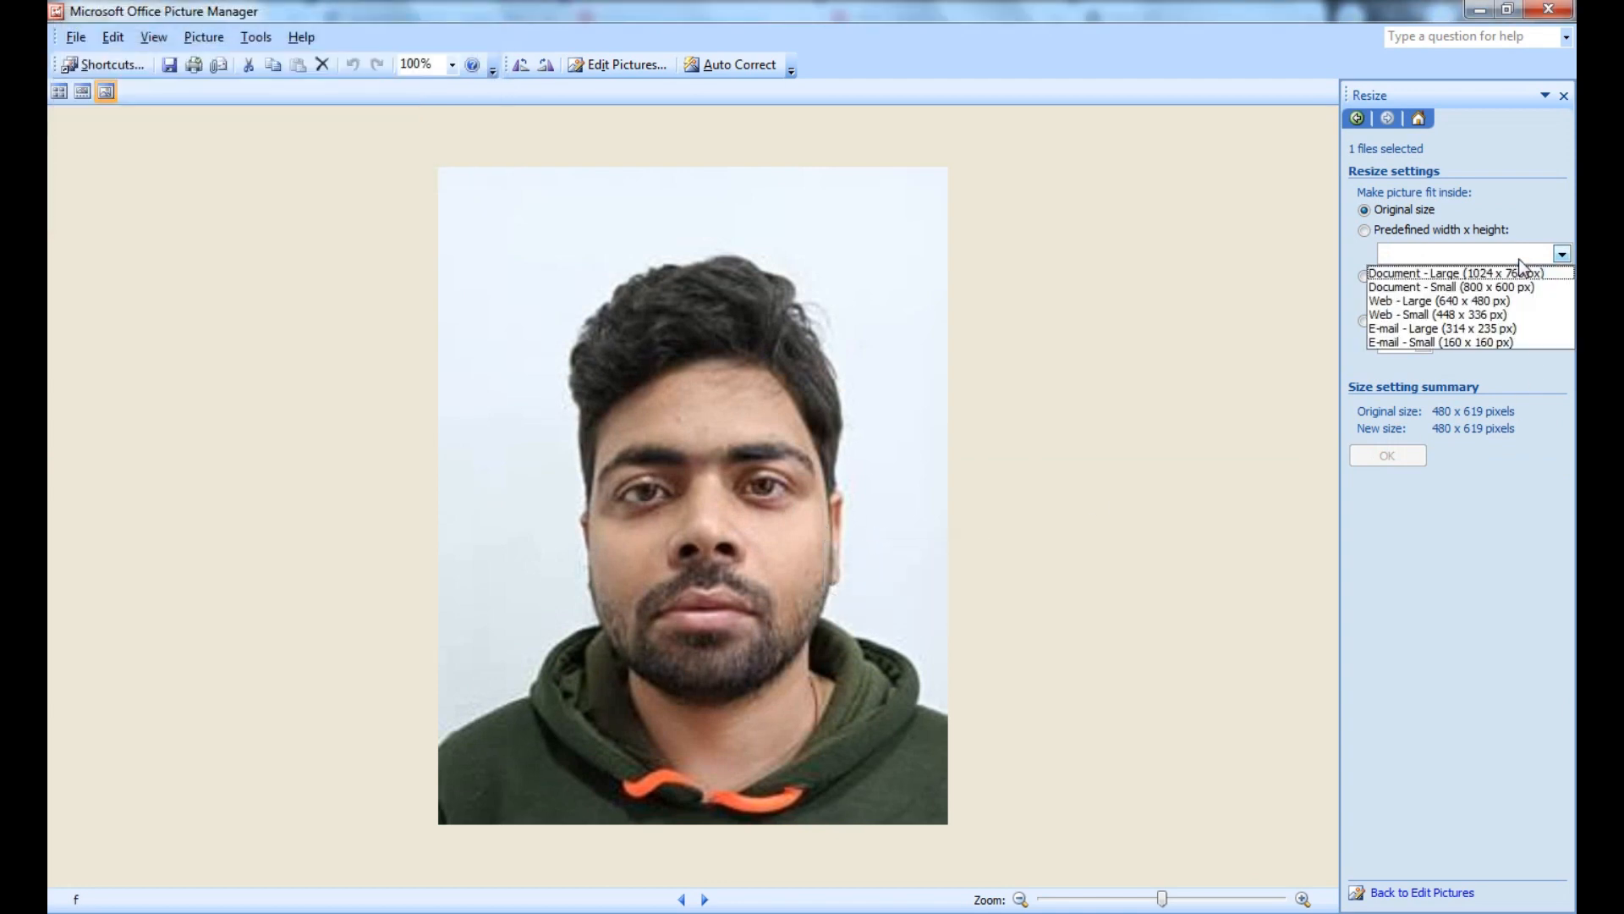
left_click(1509, 286)
left_click(1387, 457)
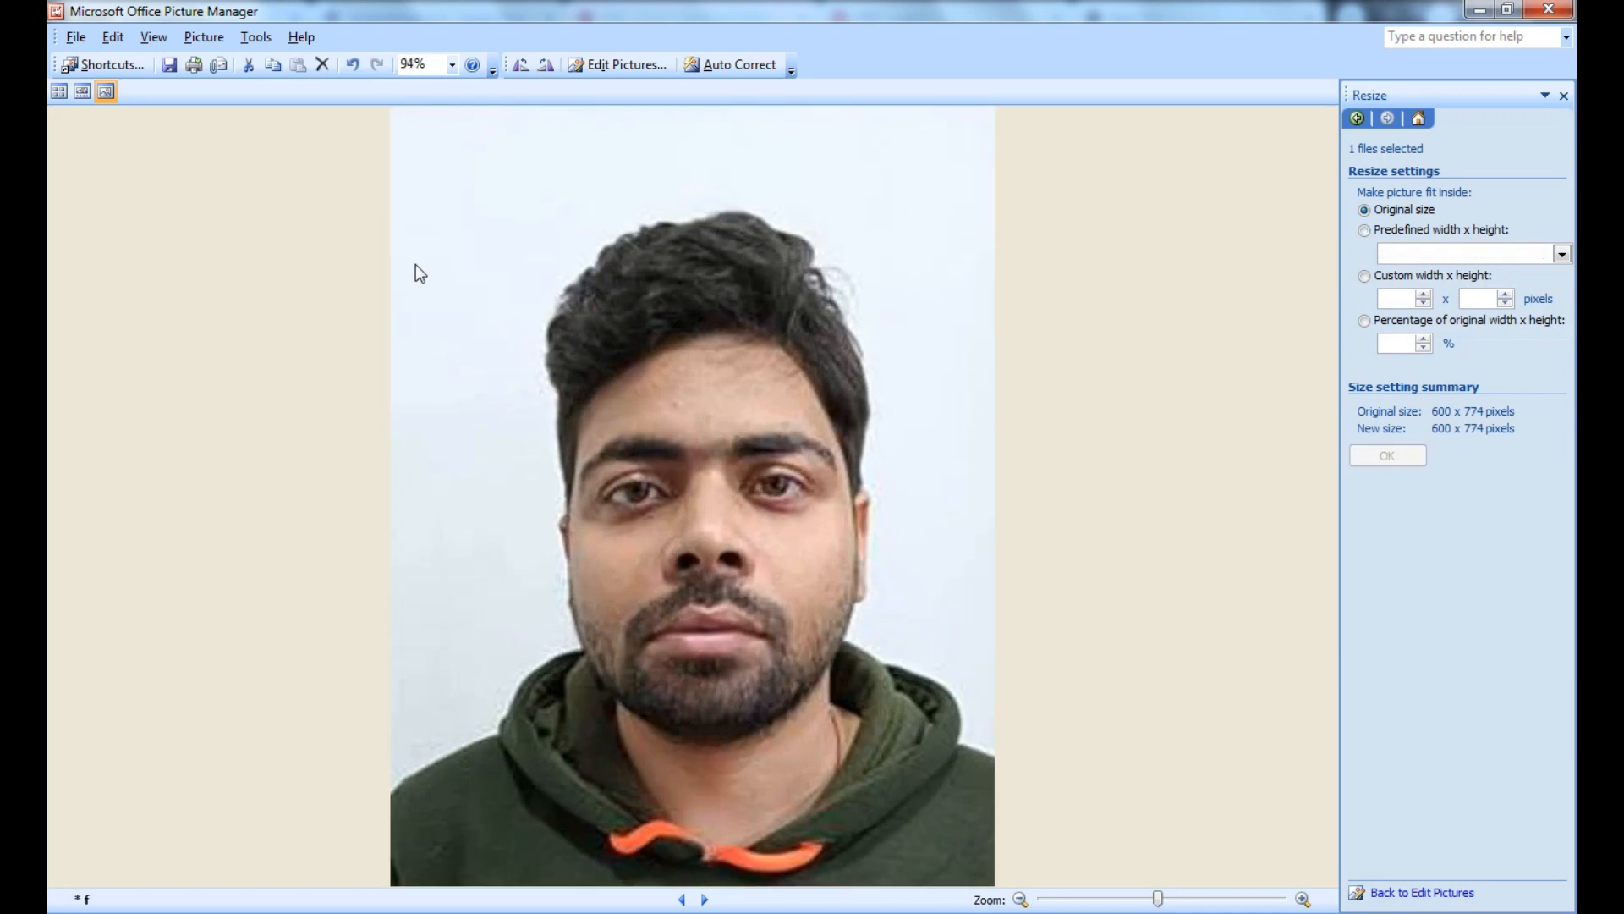
key("ctrl+s")
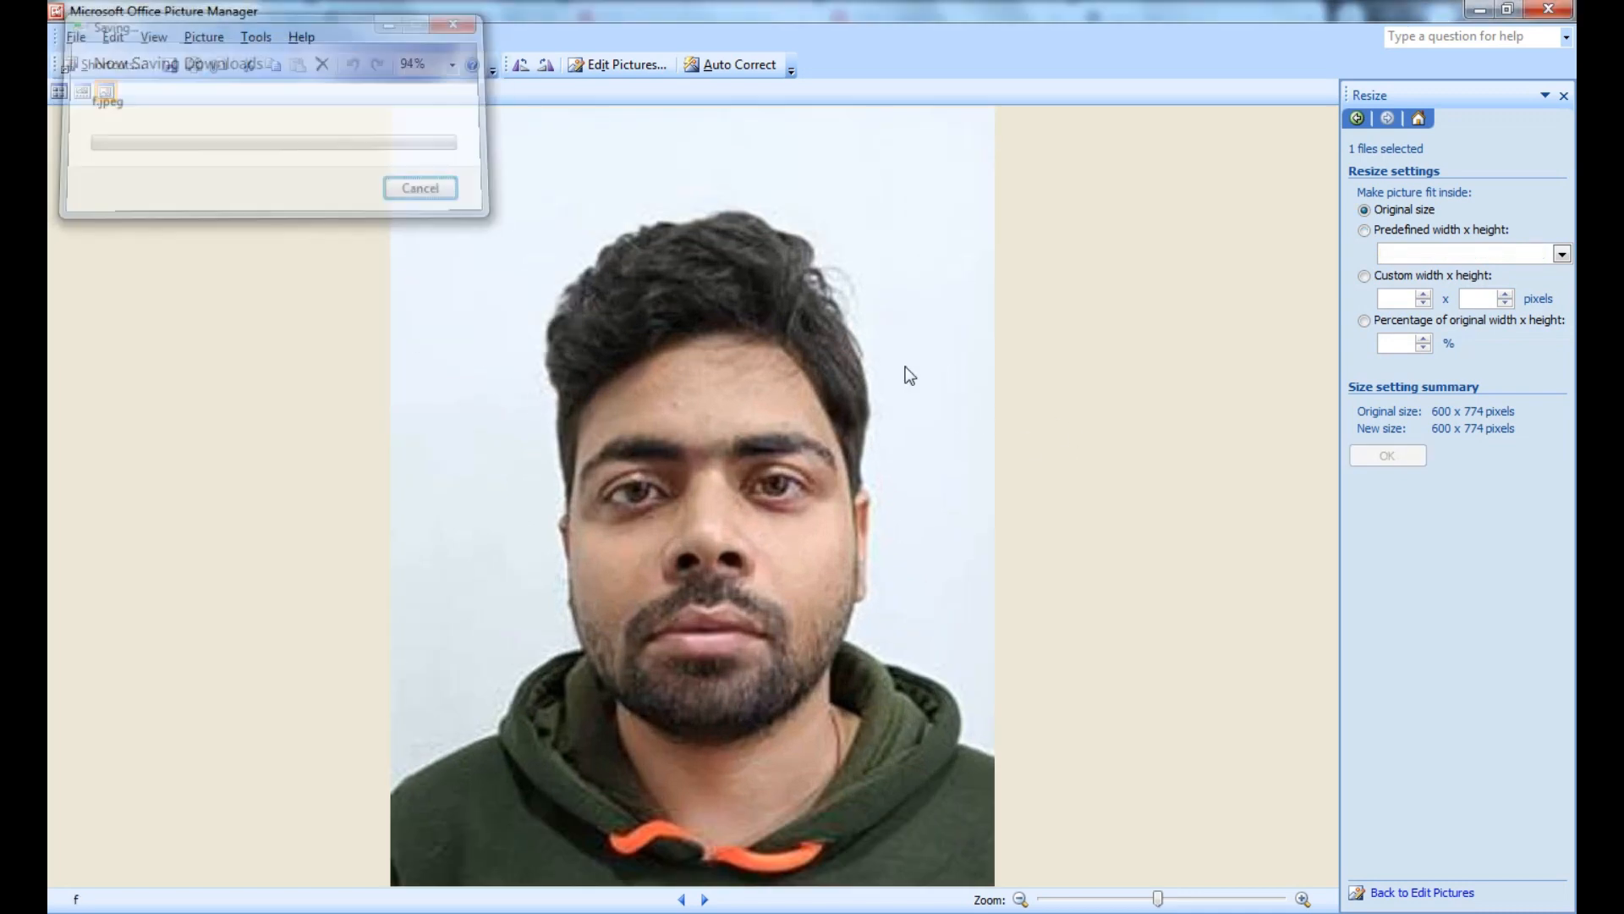
Enlarge it with the Document - Large preset to 768 x 991, save, and close Picture Manager
left_click(1444, 253)
left_click(1445, 288)
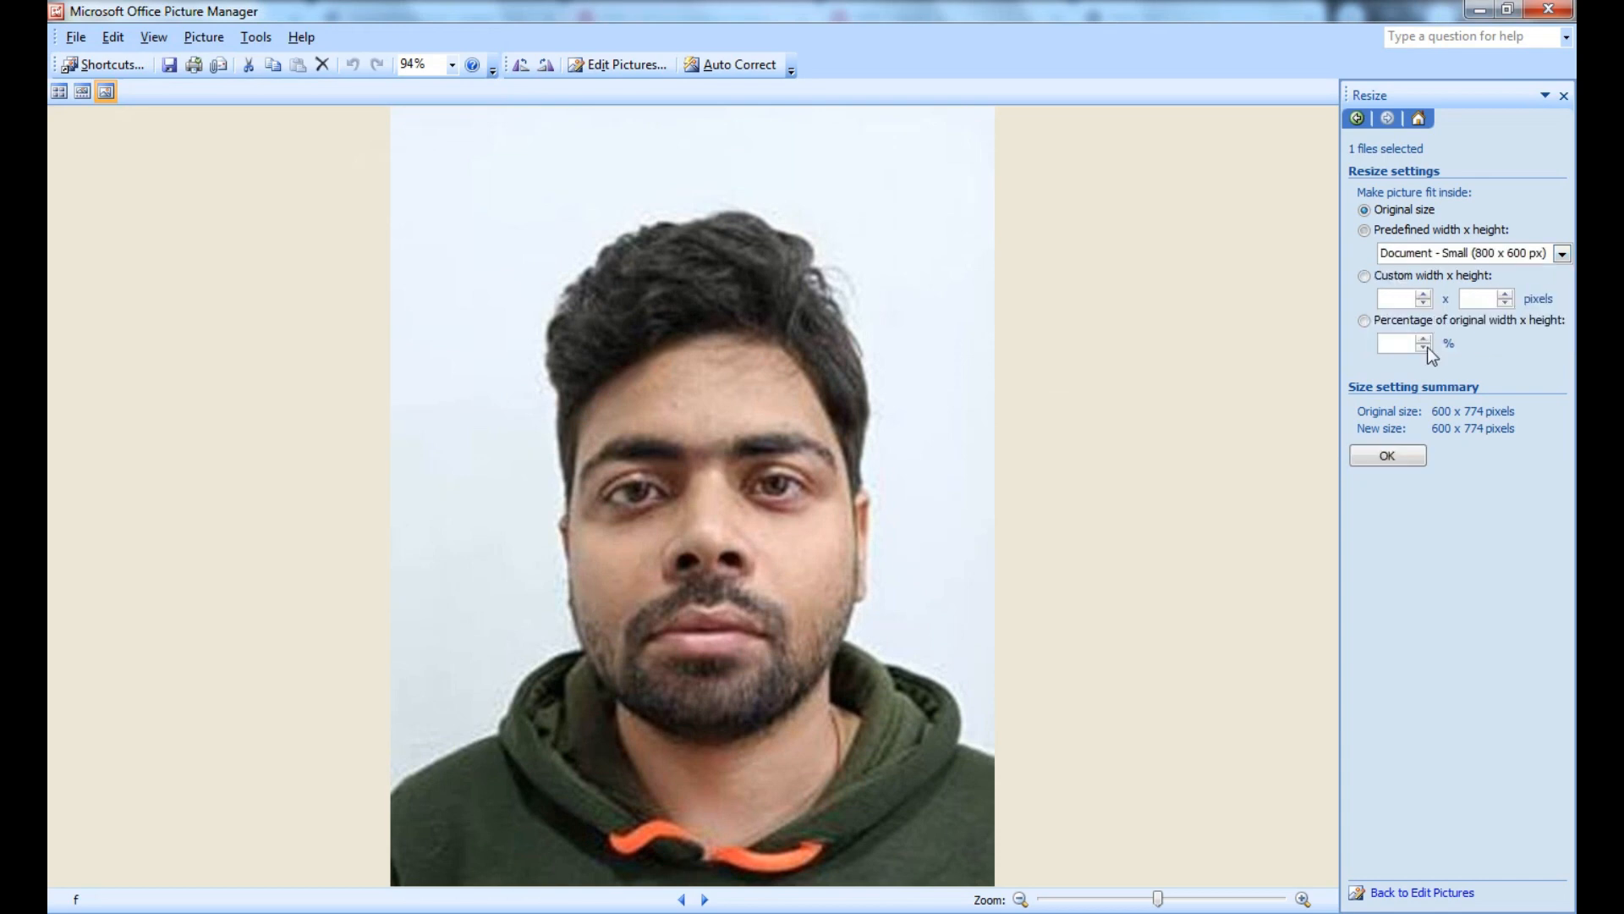
left_click(1402, 460)
left_click(1439, 253)
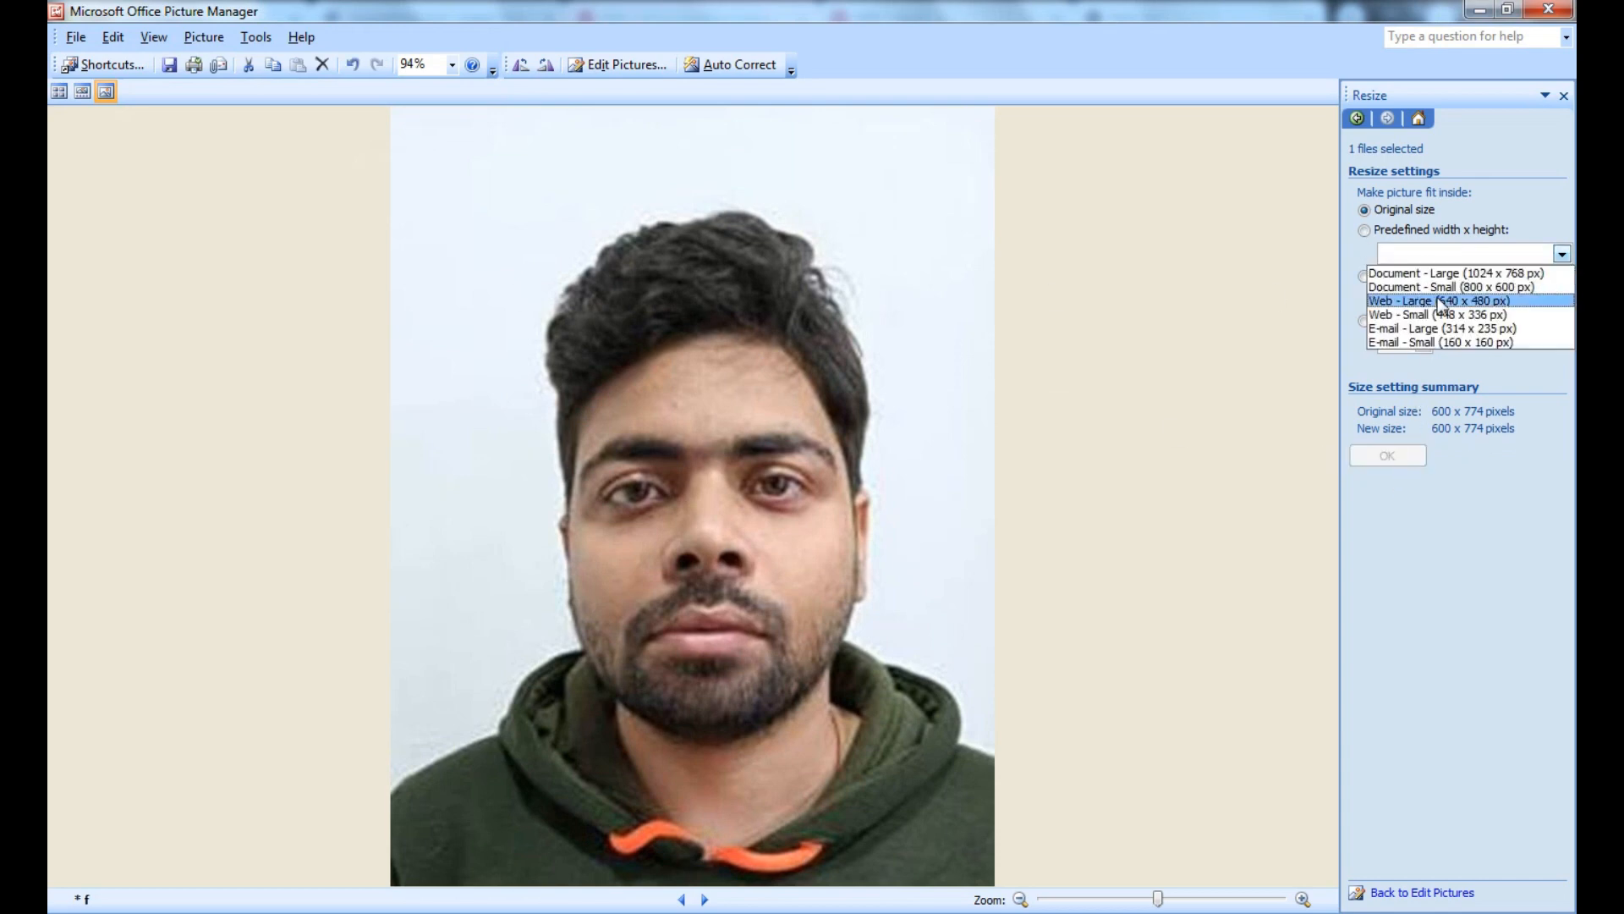
left_click(1439, 273)
left_click(1404, 455)
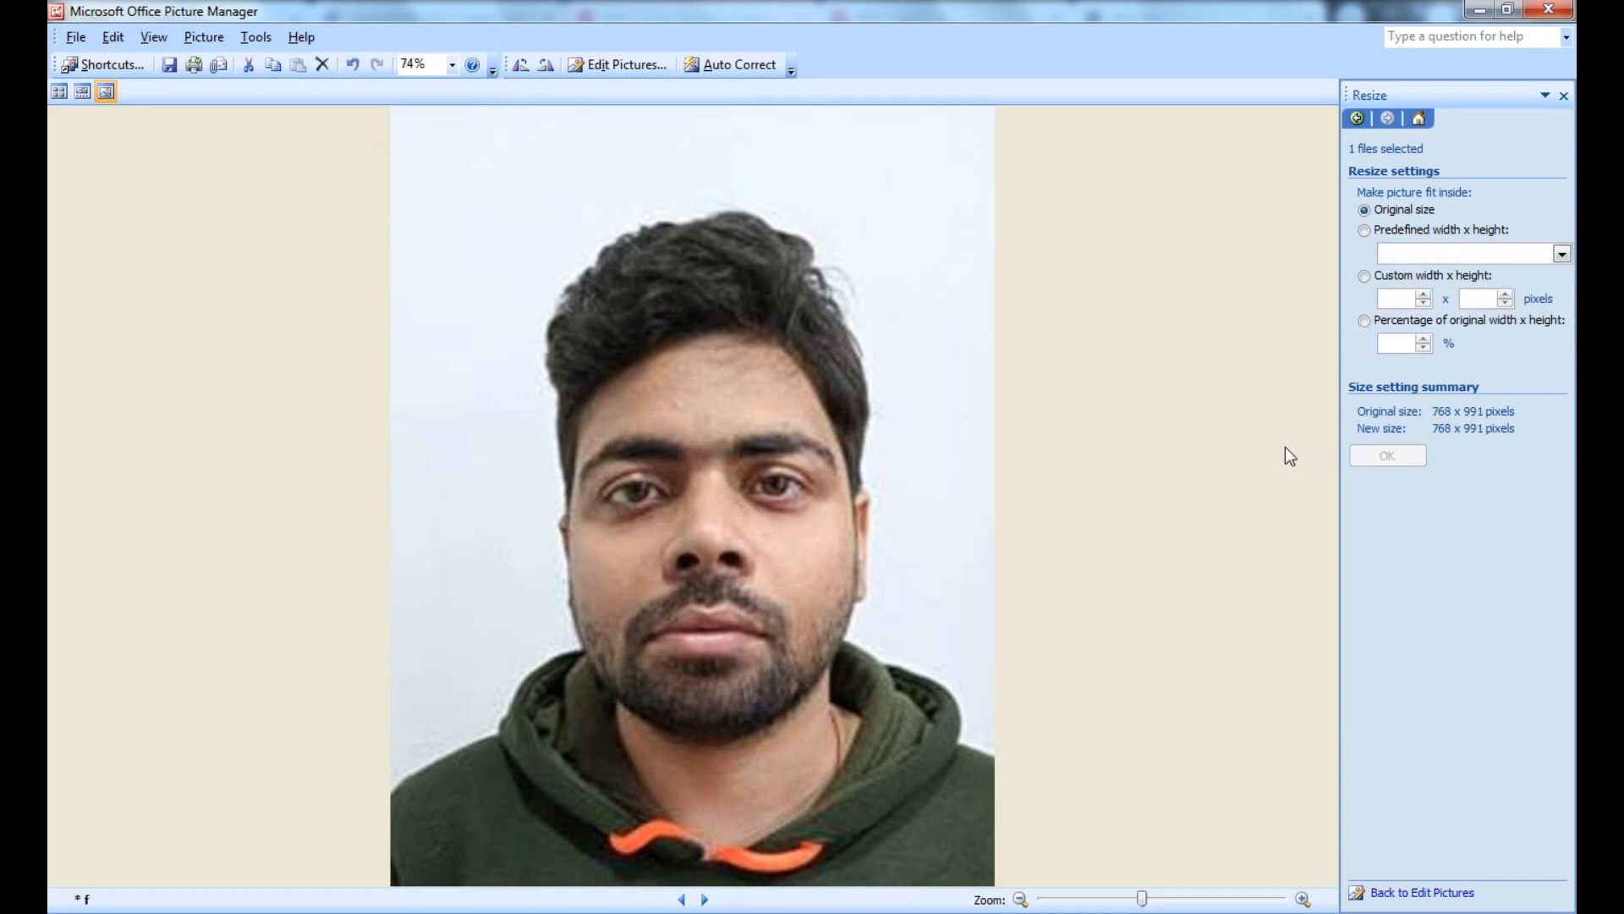
key("ctrl+s")
key("alt+F4")
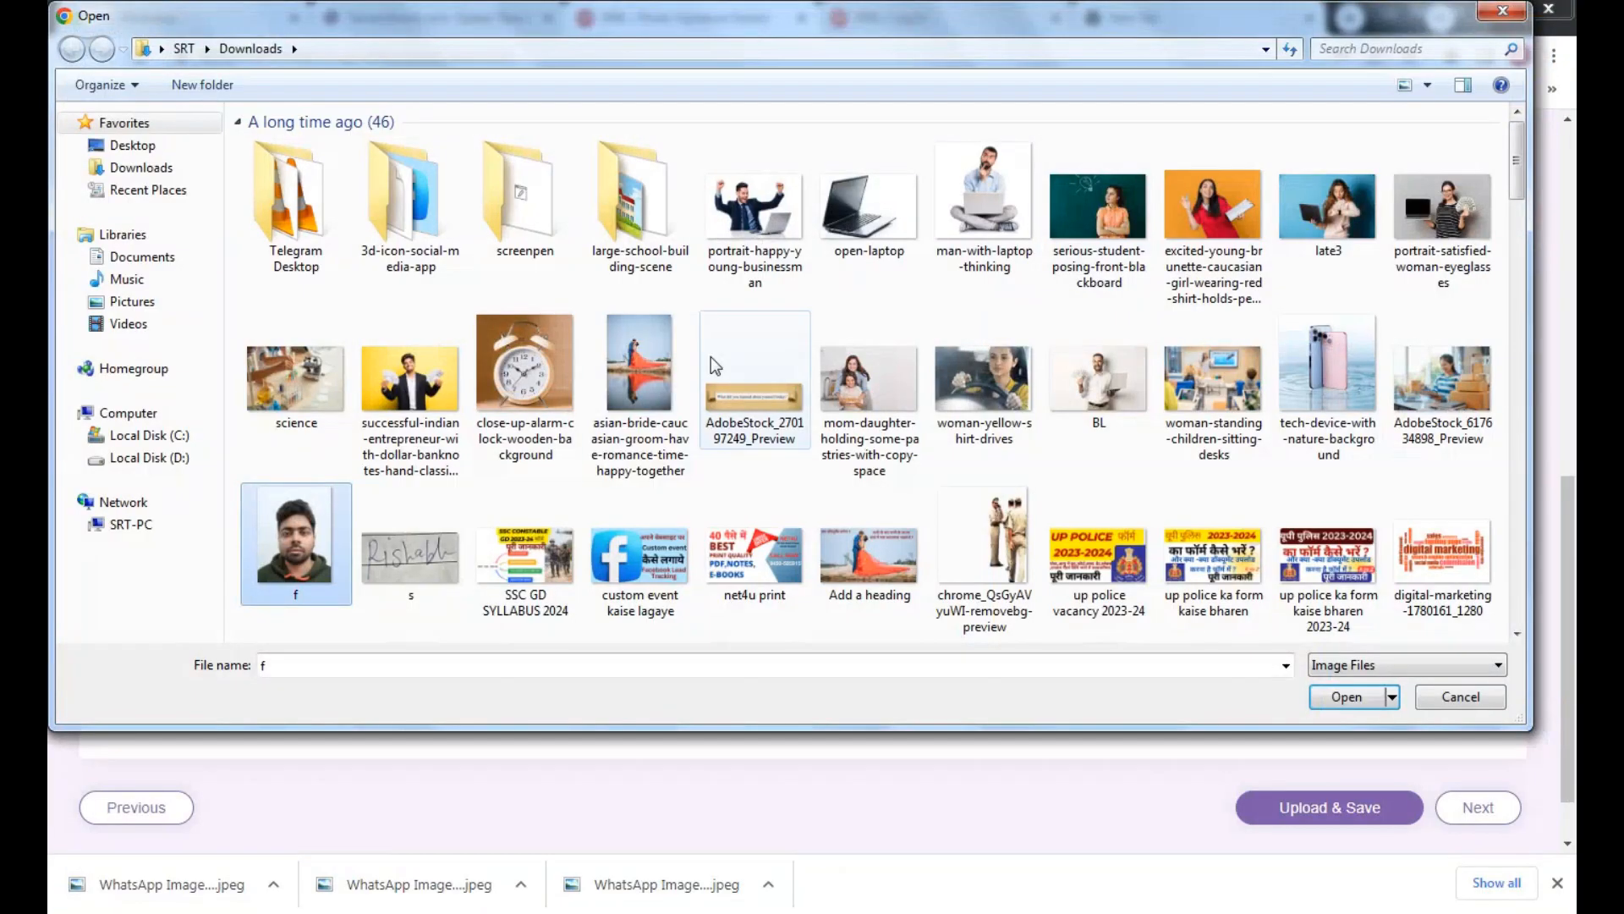
Upload the enlarged f.jpeg as the photograph, cropping it to the head and shoulders
double_click(301, 541)
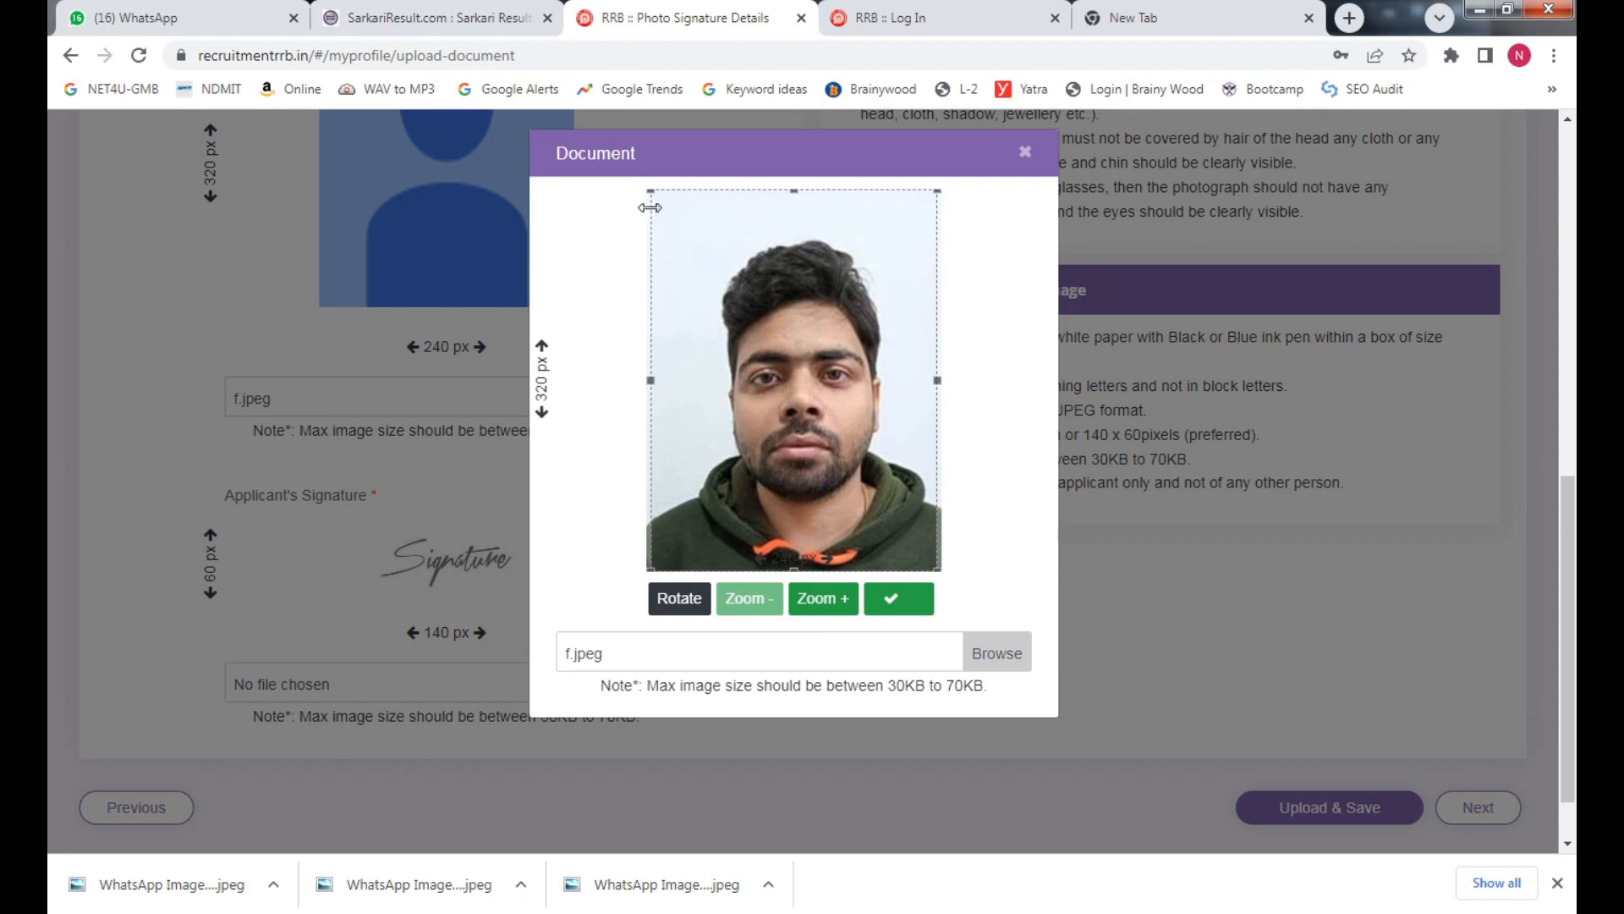
left_click_drag(651, 193, 679, 269)
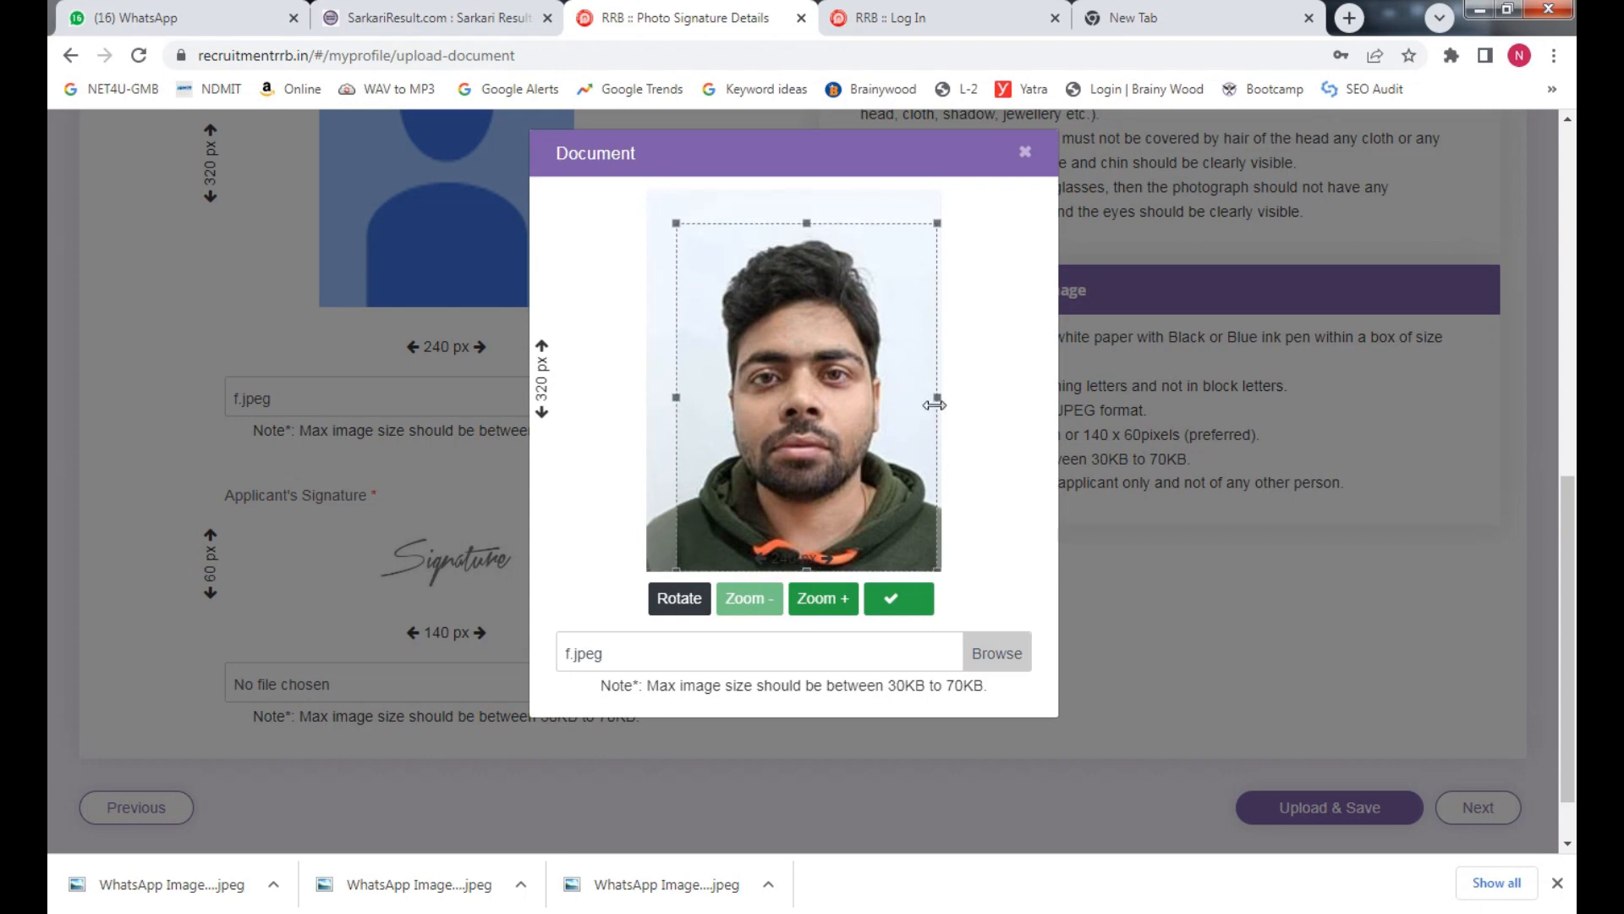
left_click_drag(935, 404, 875, 410)
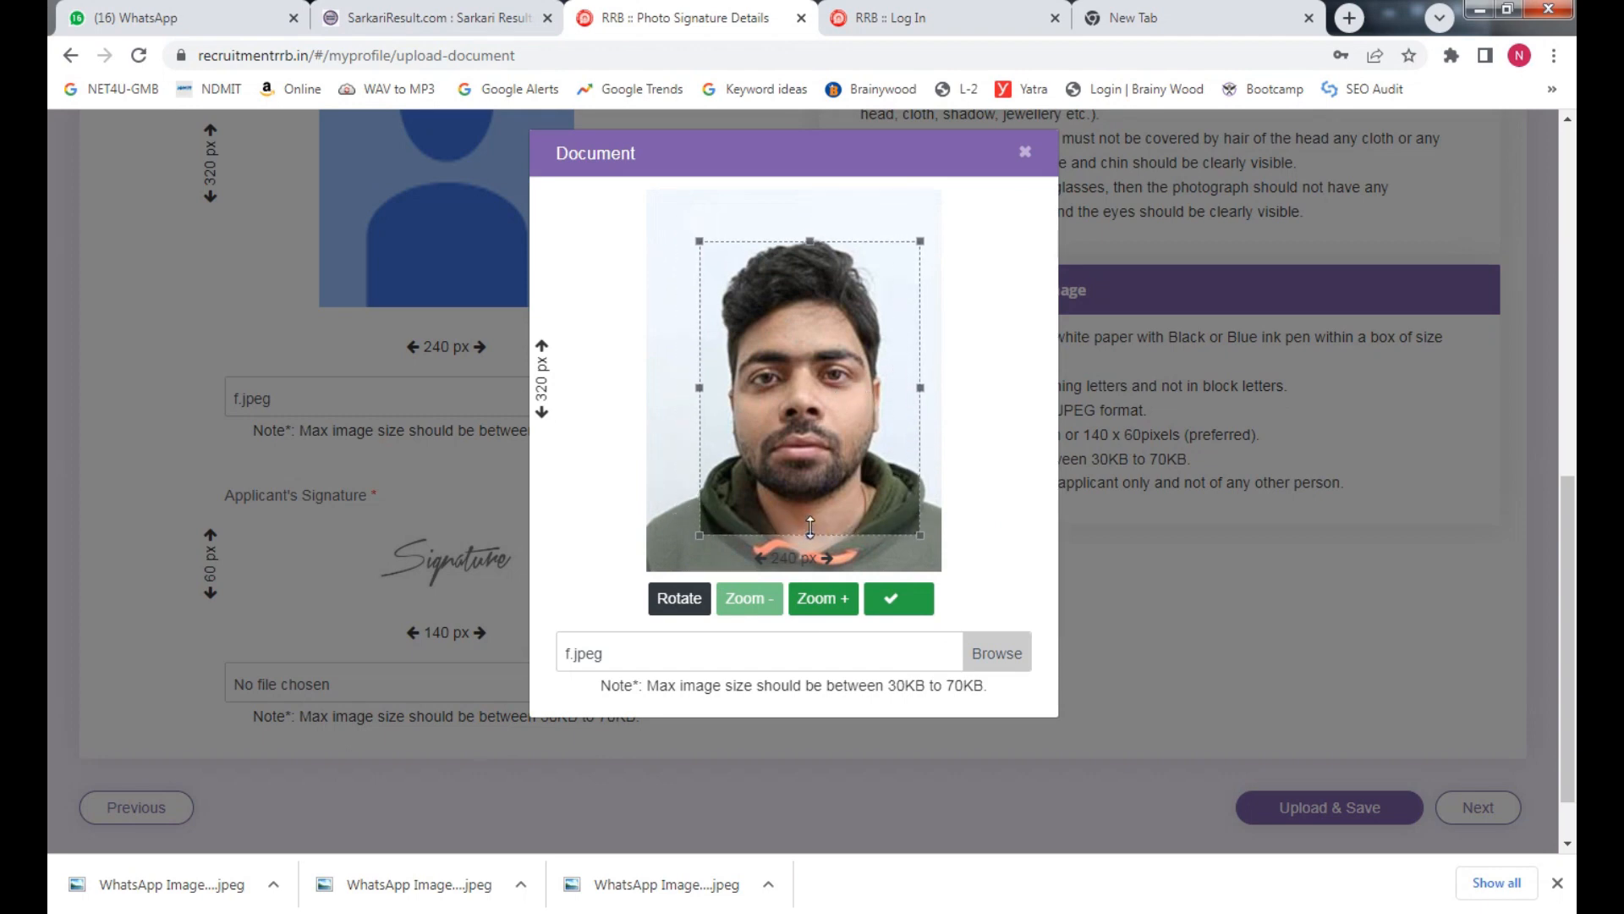
left_click_drag(811, 526, 784, 508)
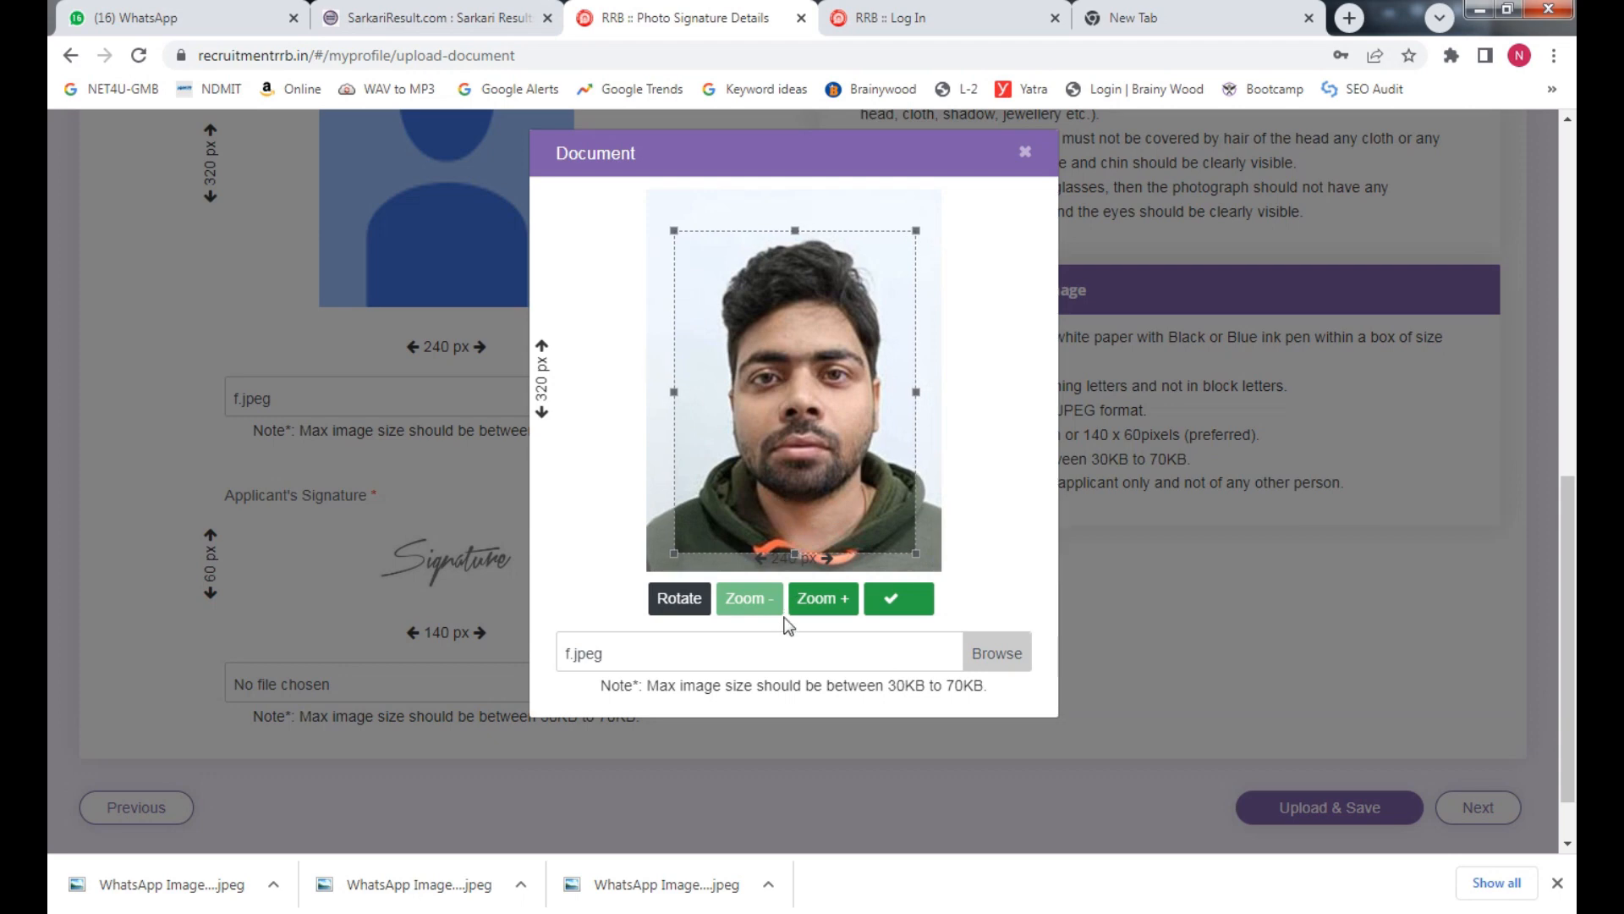
left_click(917, 596)
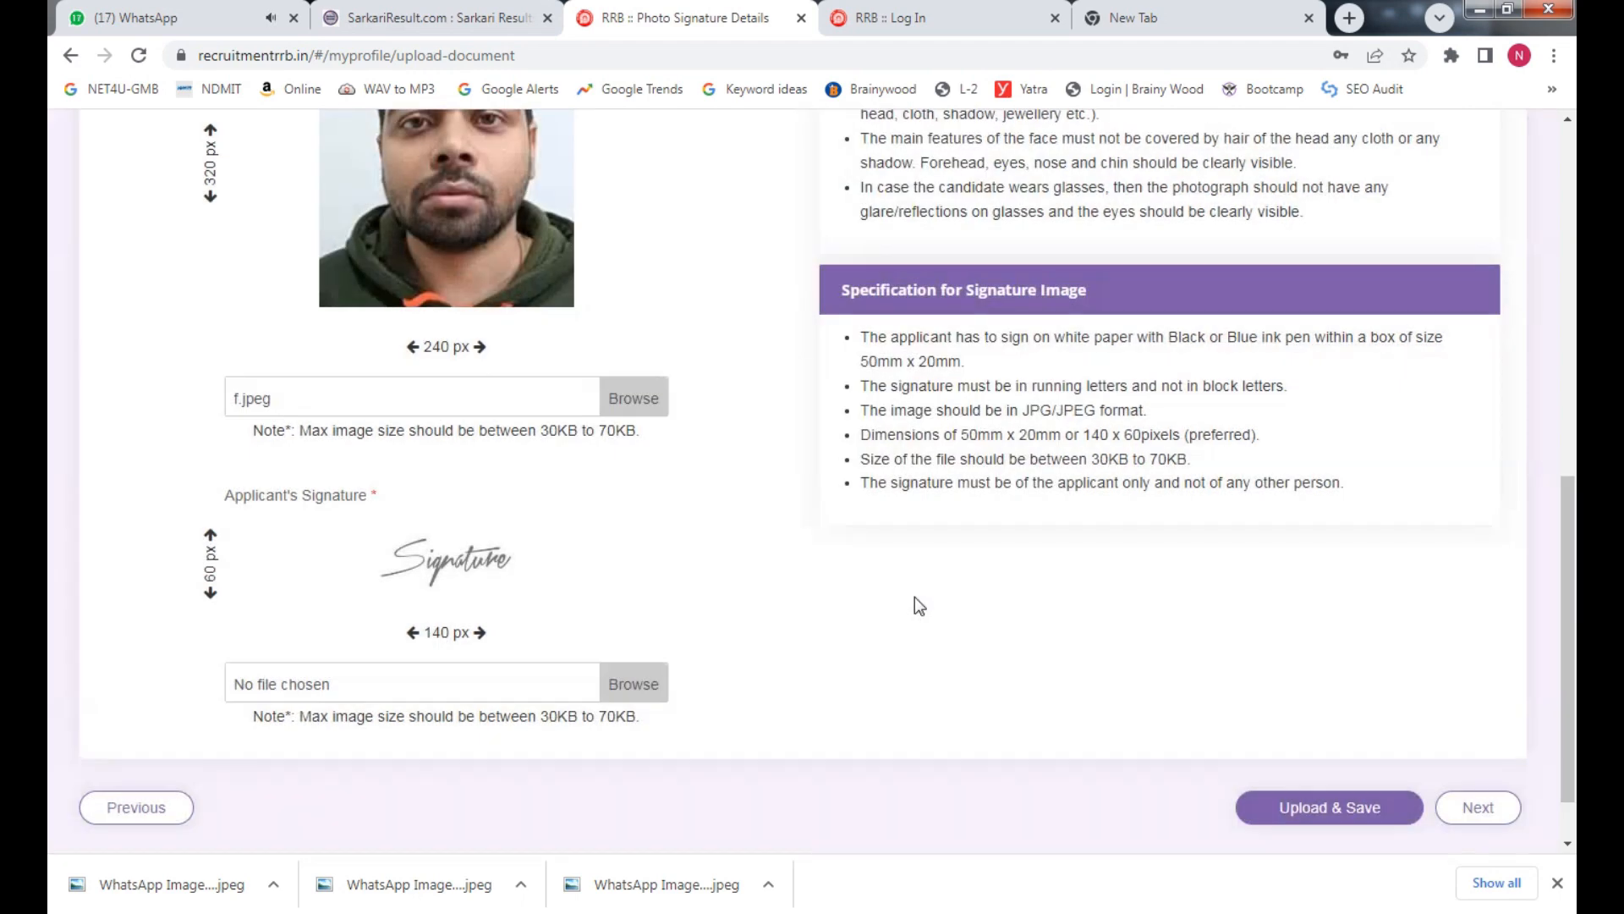
Browse for the signature file and open image s in Microsoft Office Picture Manager
left_click(627, 692)
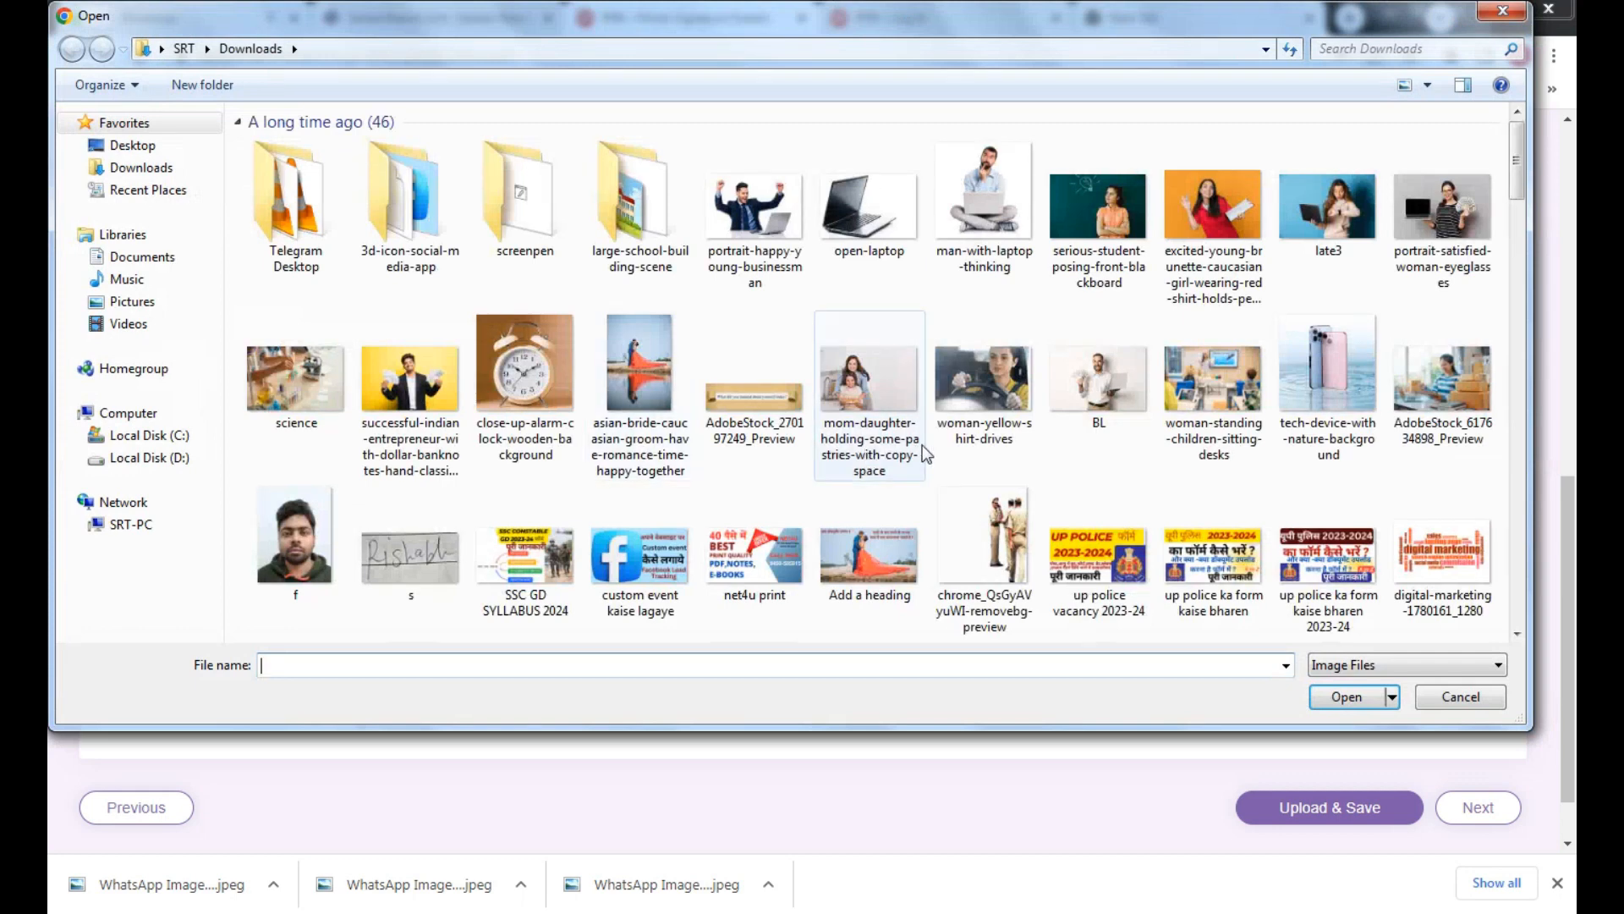
right_click(391, 569)
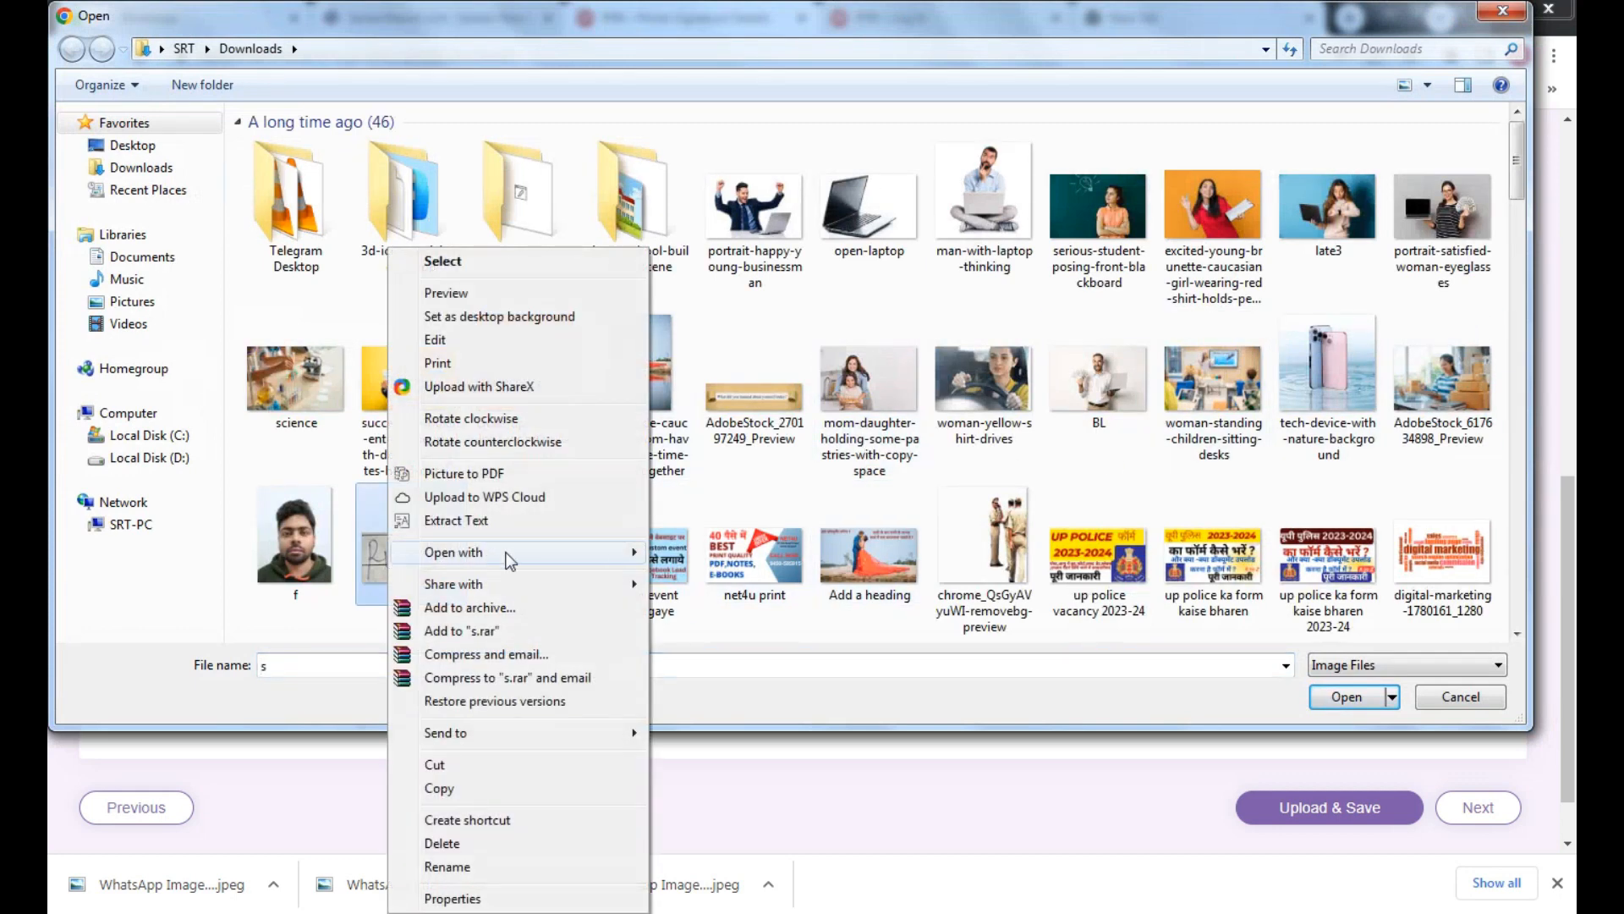
mouse_move(510, 554)
left_click(693, 553)
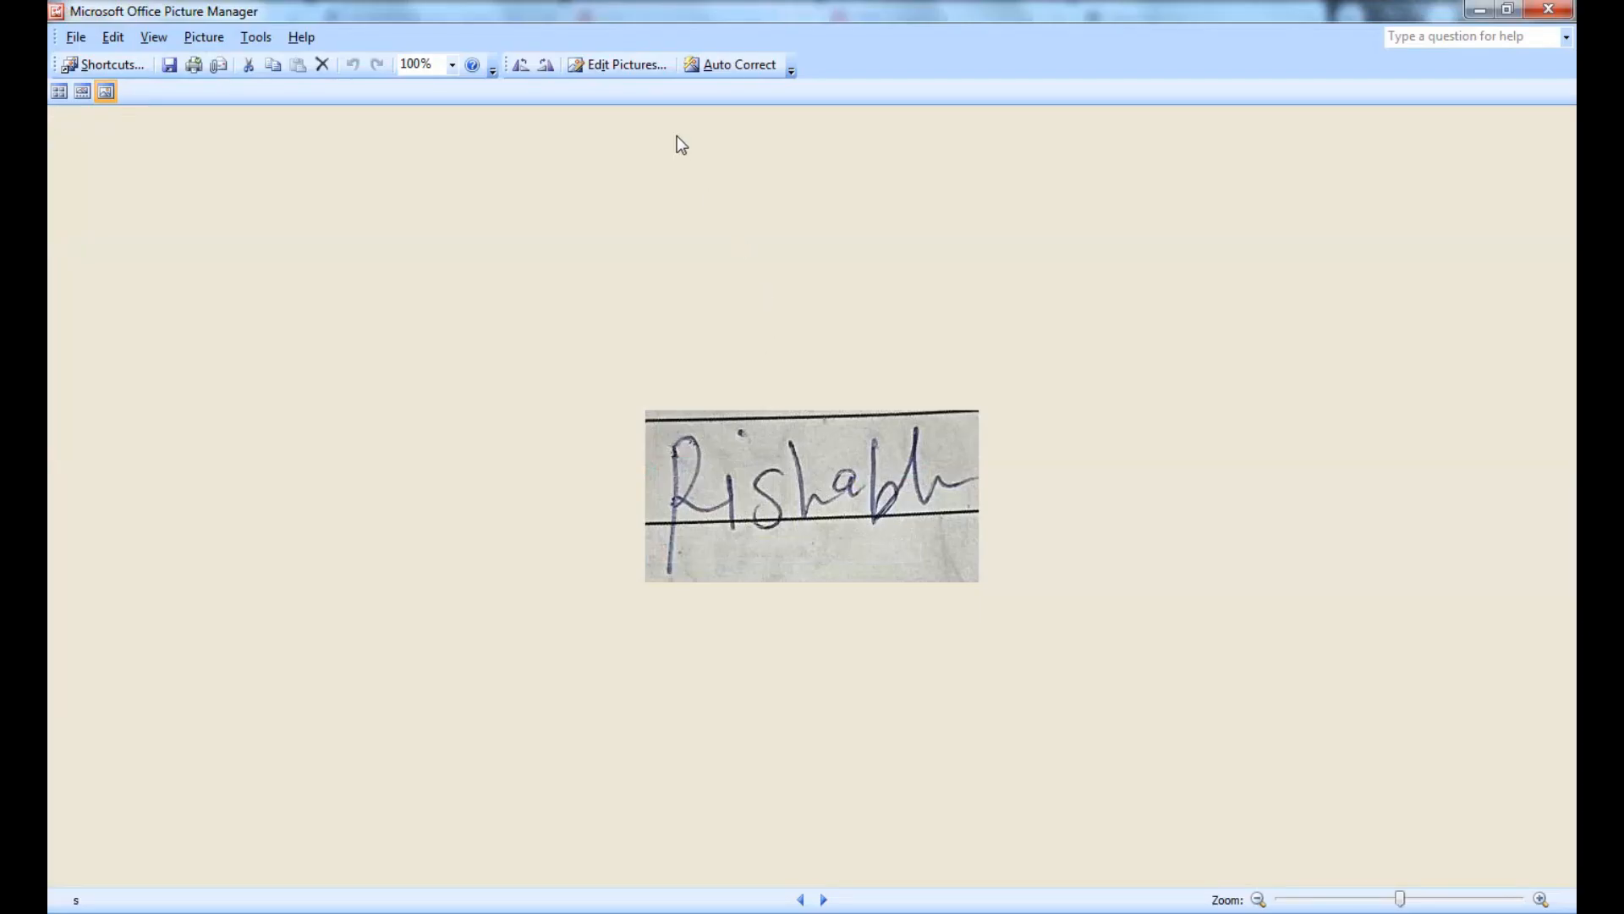
Resize the signature with the Document - Small (800 x 600 px) preset to 800 x 413 and save
left_click(637, 66)
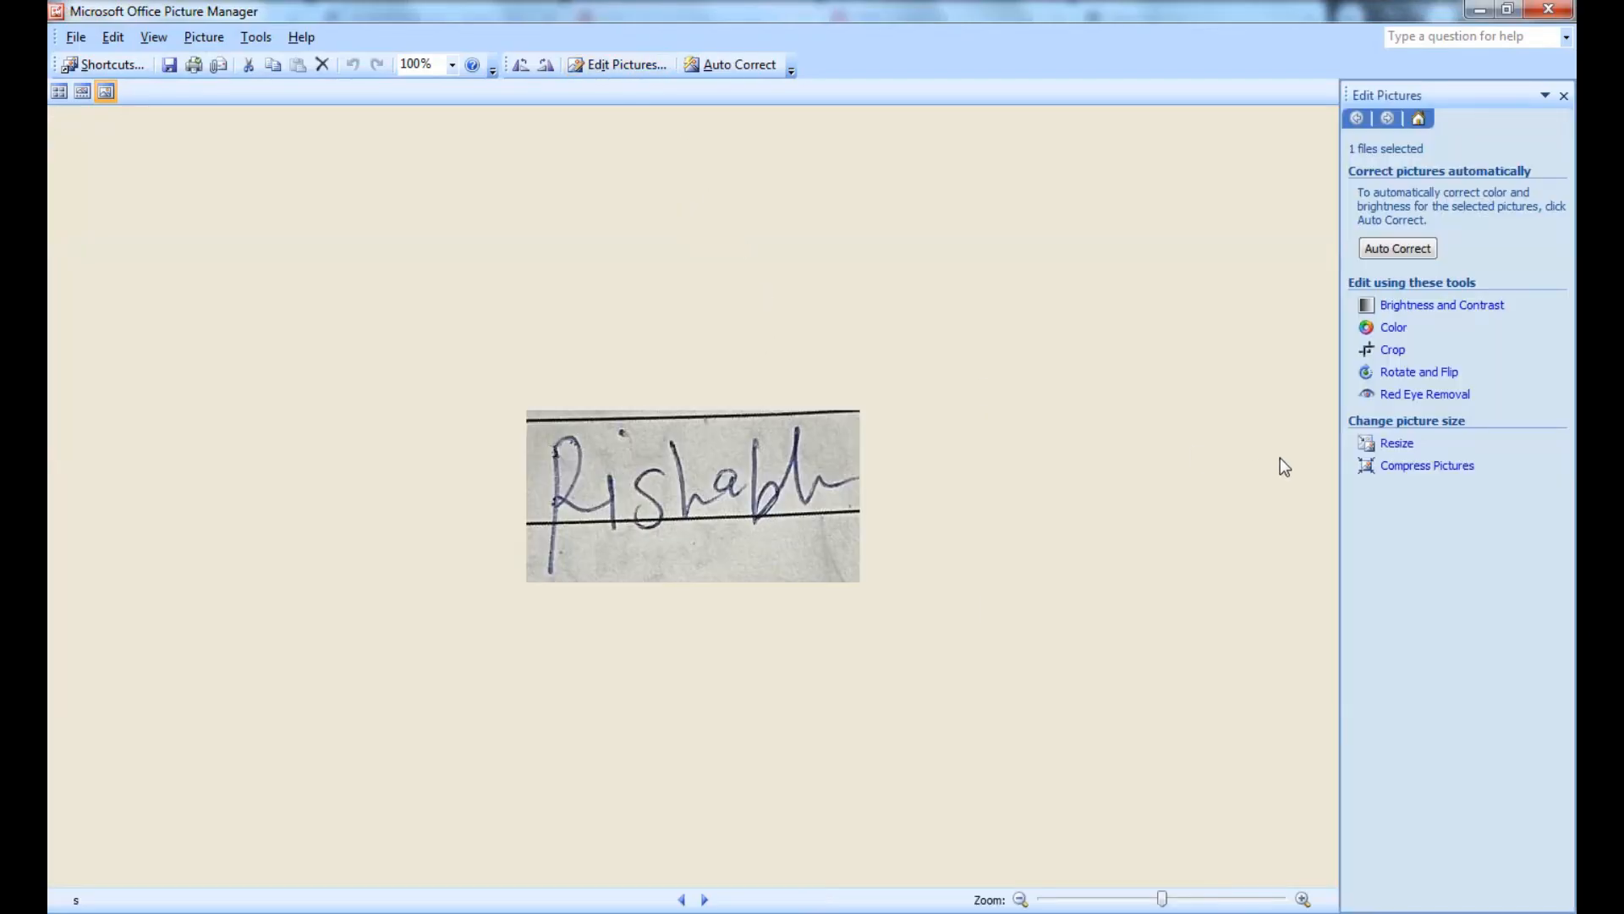
left_click(1400, 445)
left_click(1418, 251)
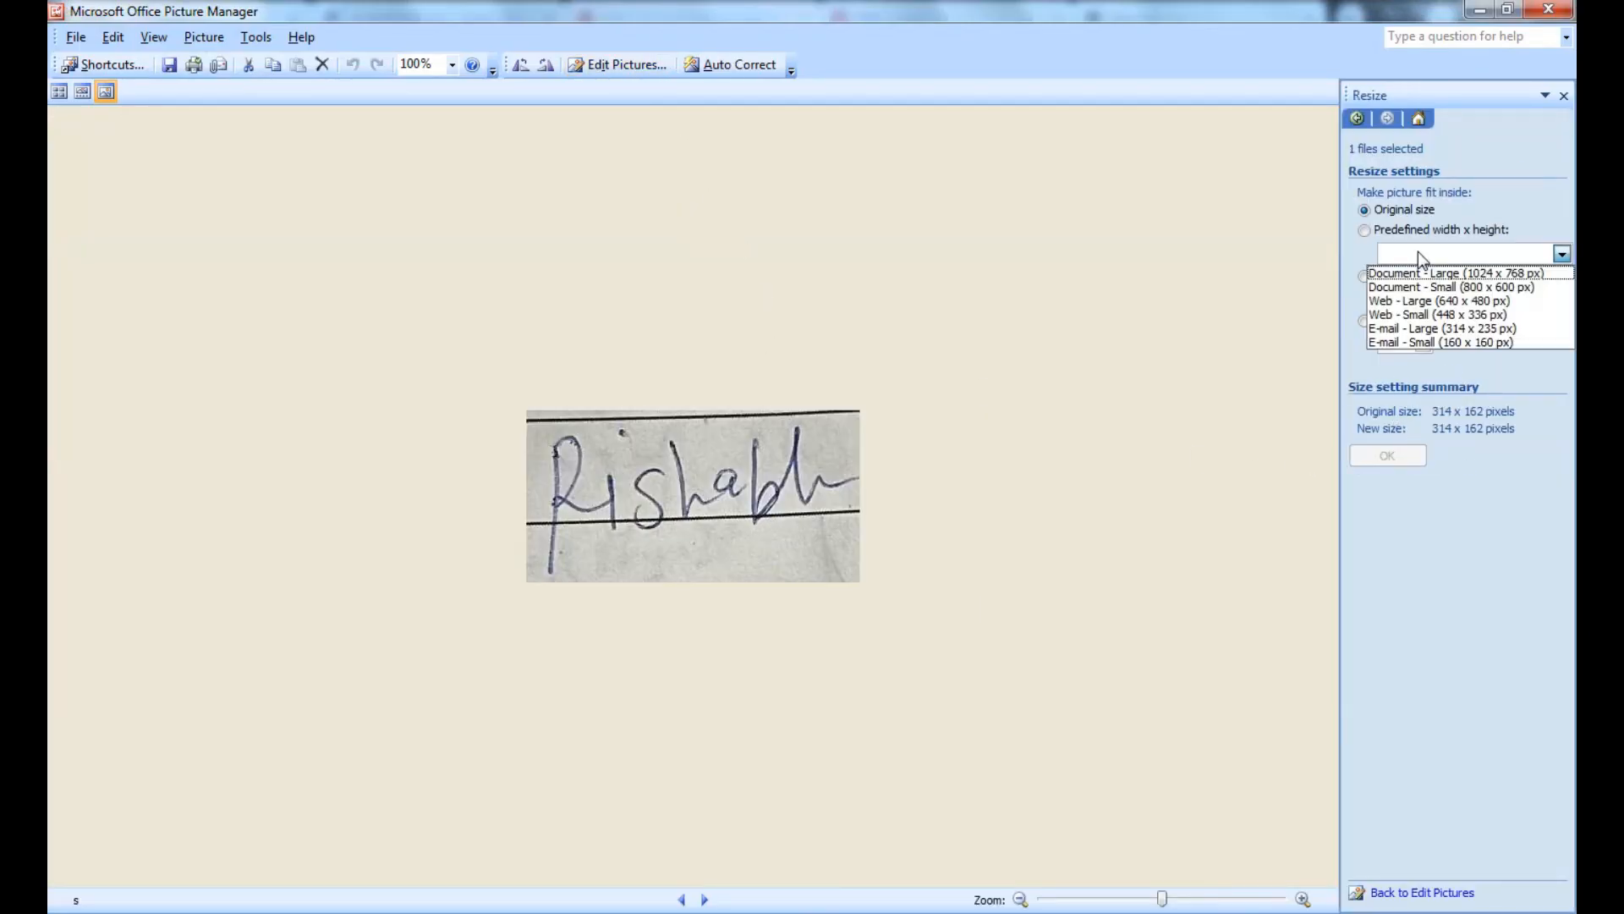
left_click(1450, 286)
left_click(1388, 455)
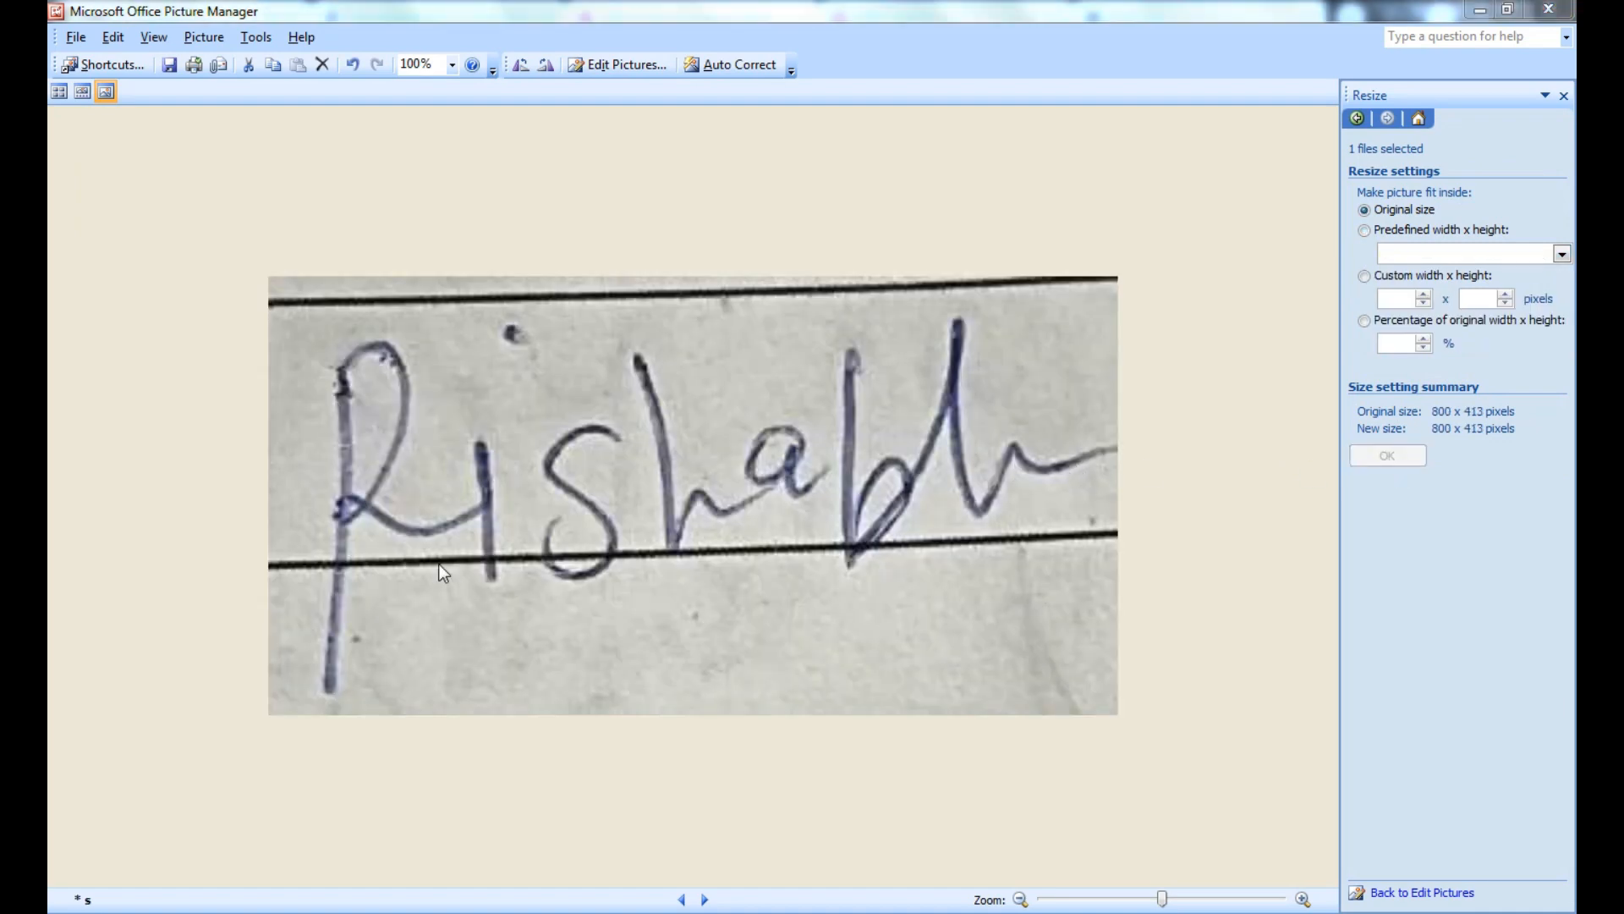
key("ctrl+s")
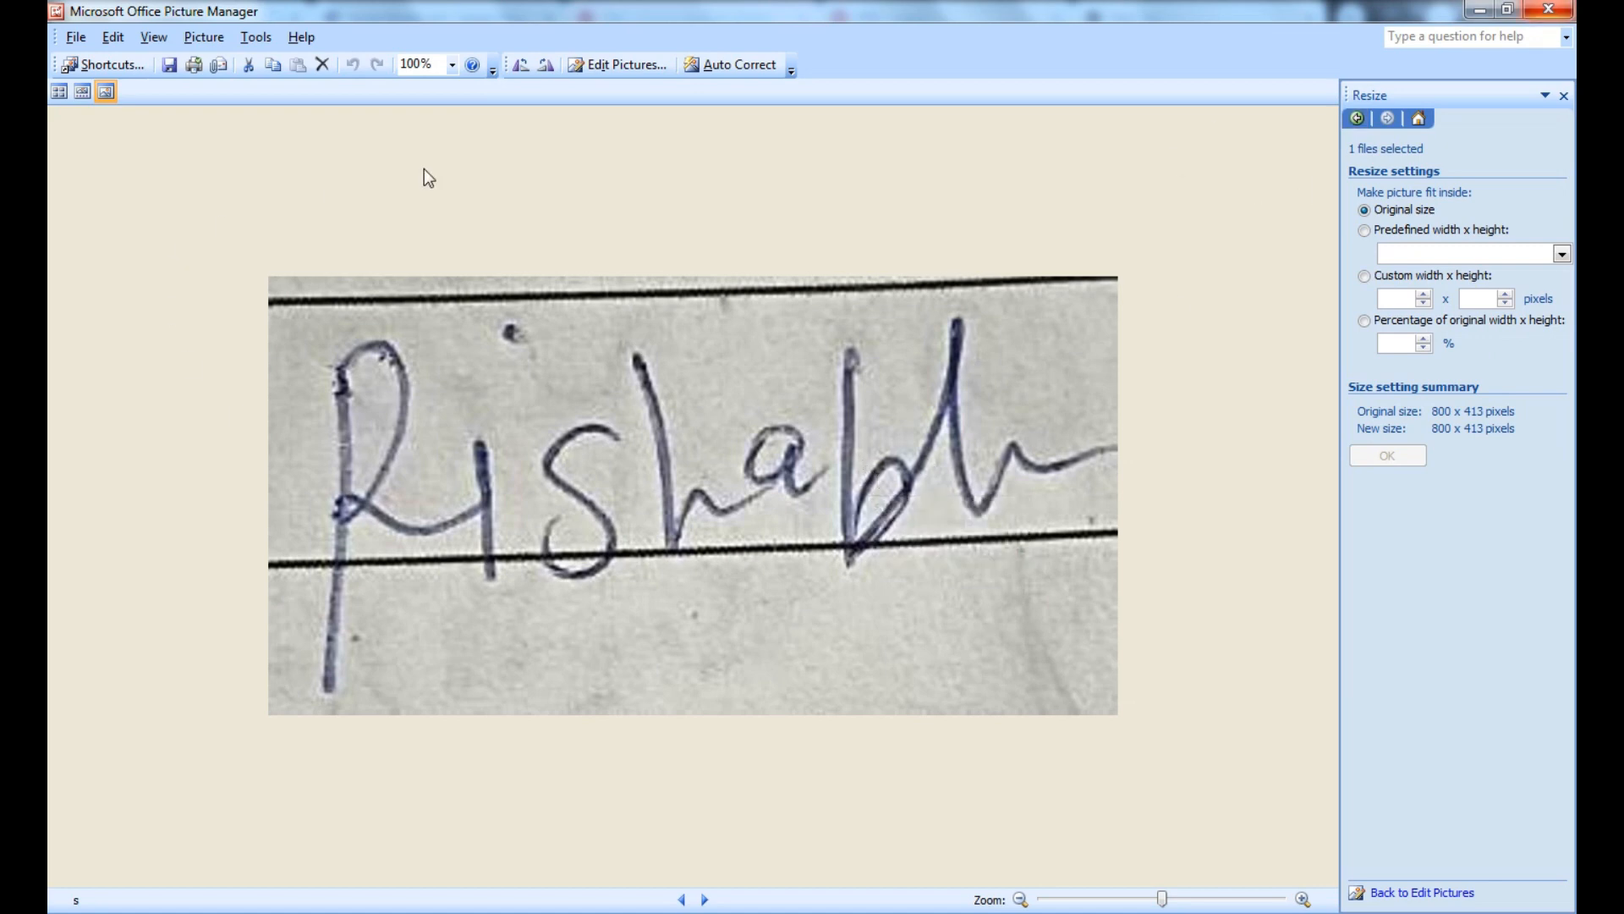
Leave the size settings unapplied and close Picture Manager
left_click(1388, 230)
left_click(1418, 250)
left_click(1006, 334)
left_click(1007, 333)
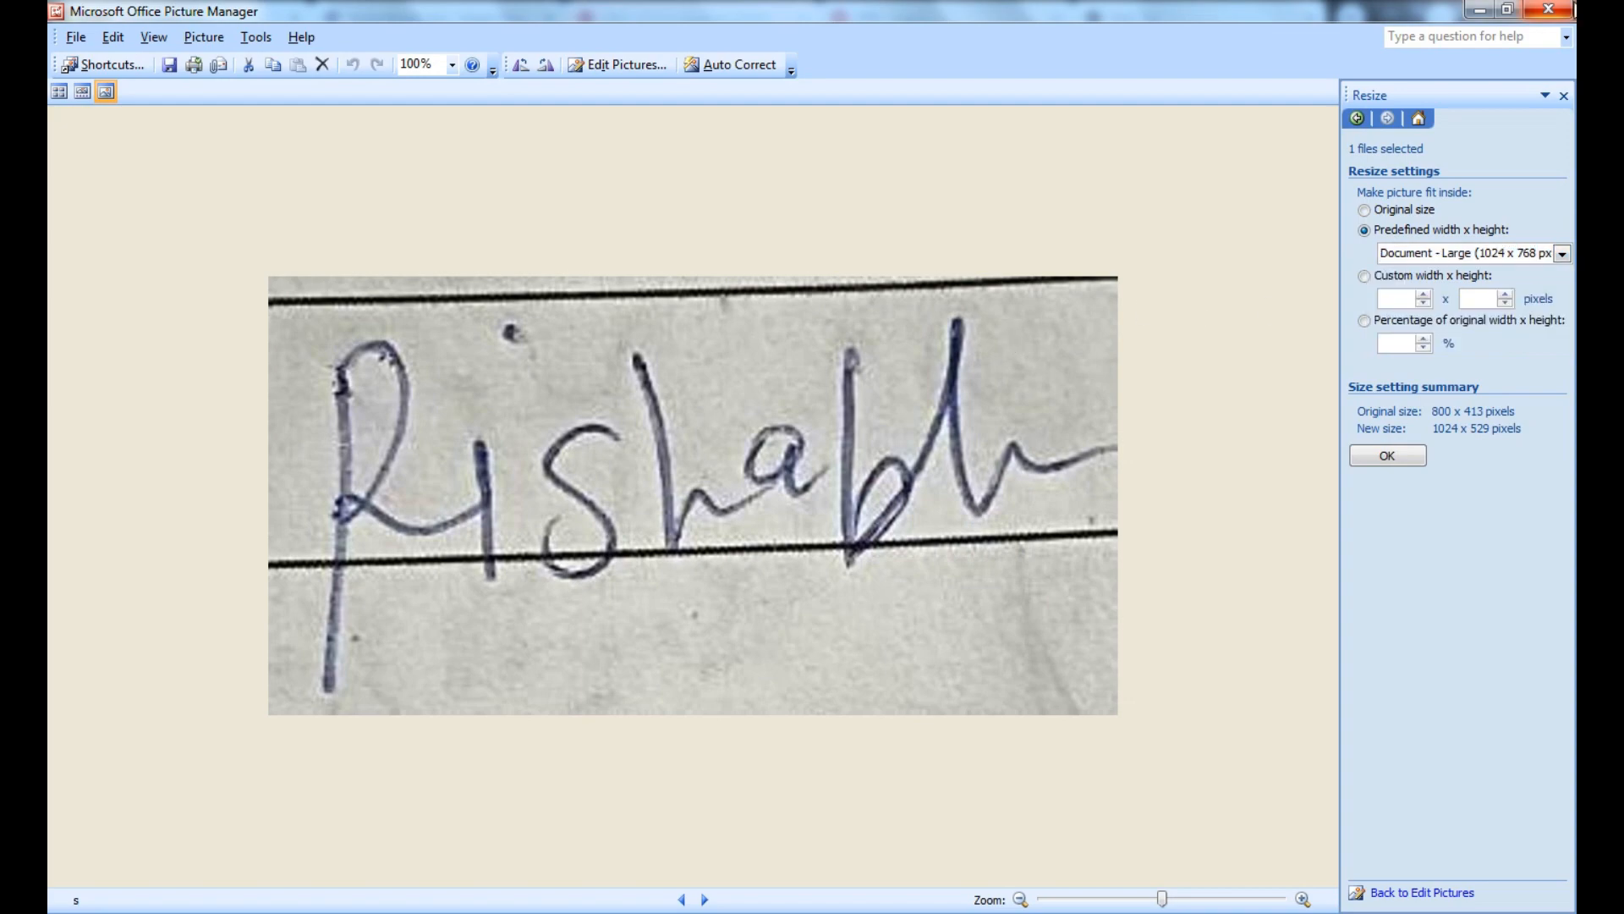
left_click(1550, 10)
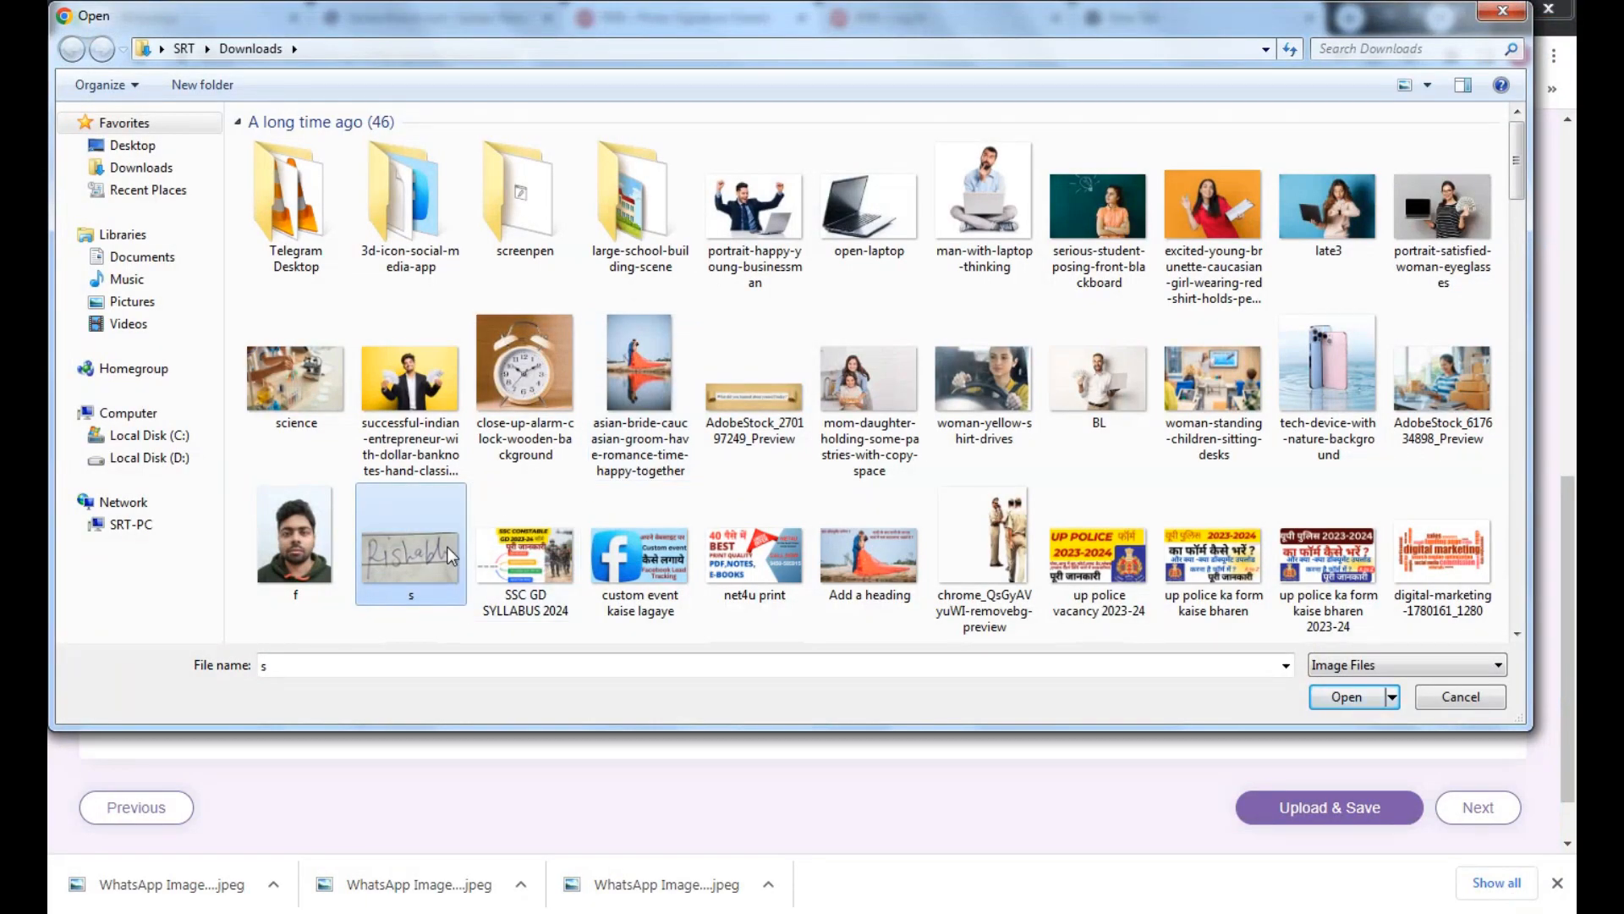
Upload the resized s.jpeg as the signature and confirm its crop
double_click(447, 546)
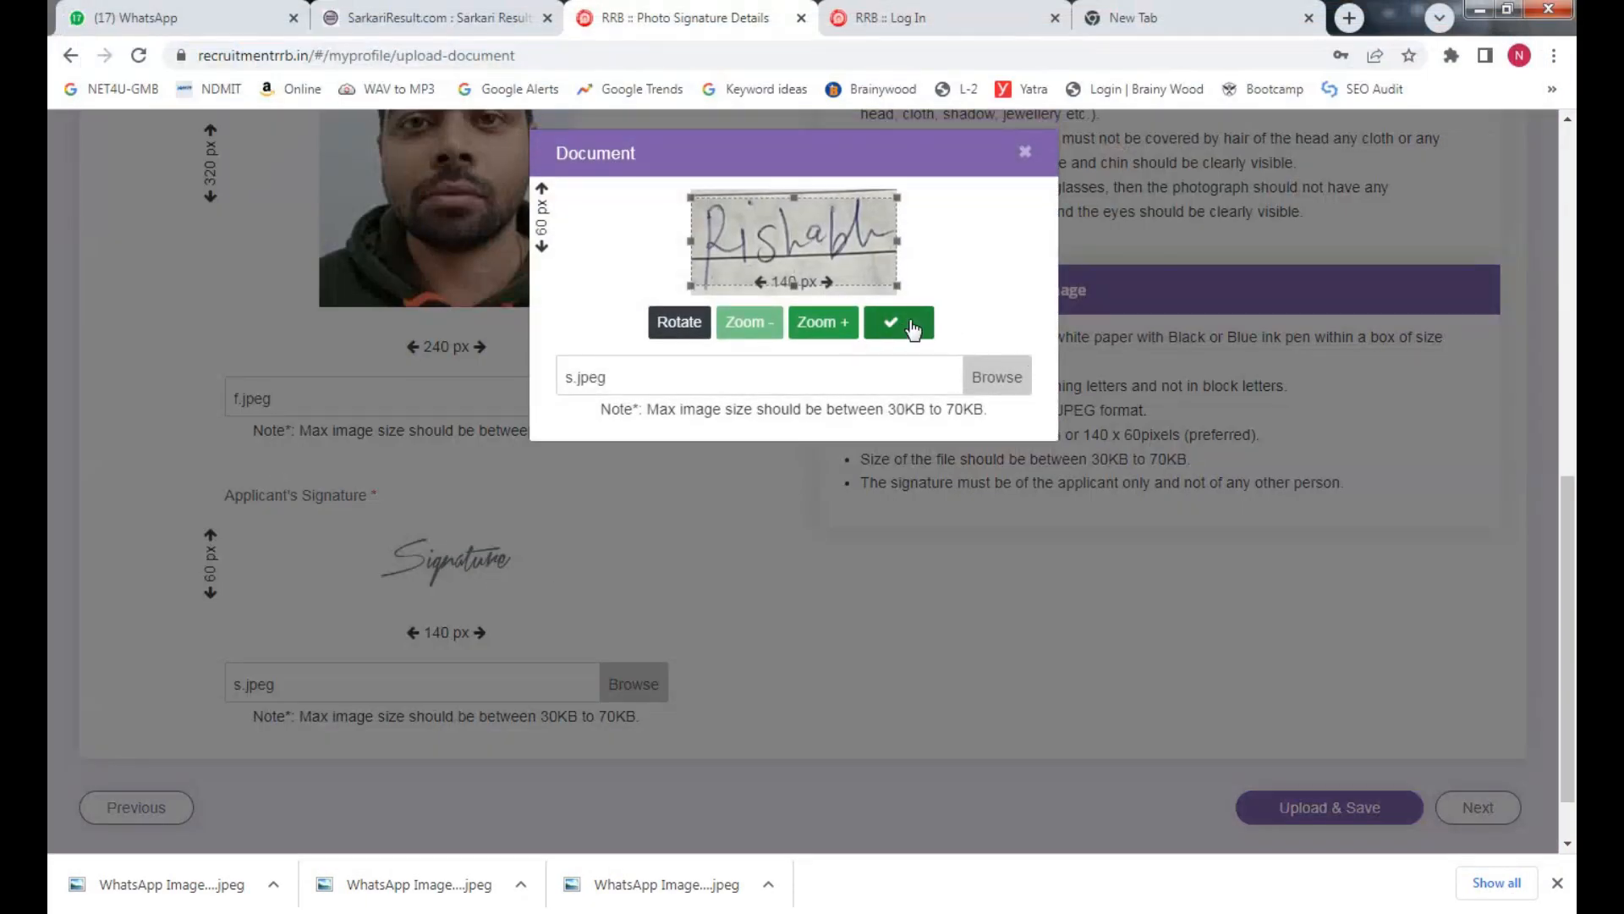
mouse_move(898, 286)
left_mouse_down()
mouse_move(831, 271)
mouse_move(908, 274)
left_mouse_up()
left_click(884, 328)
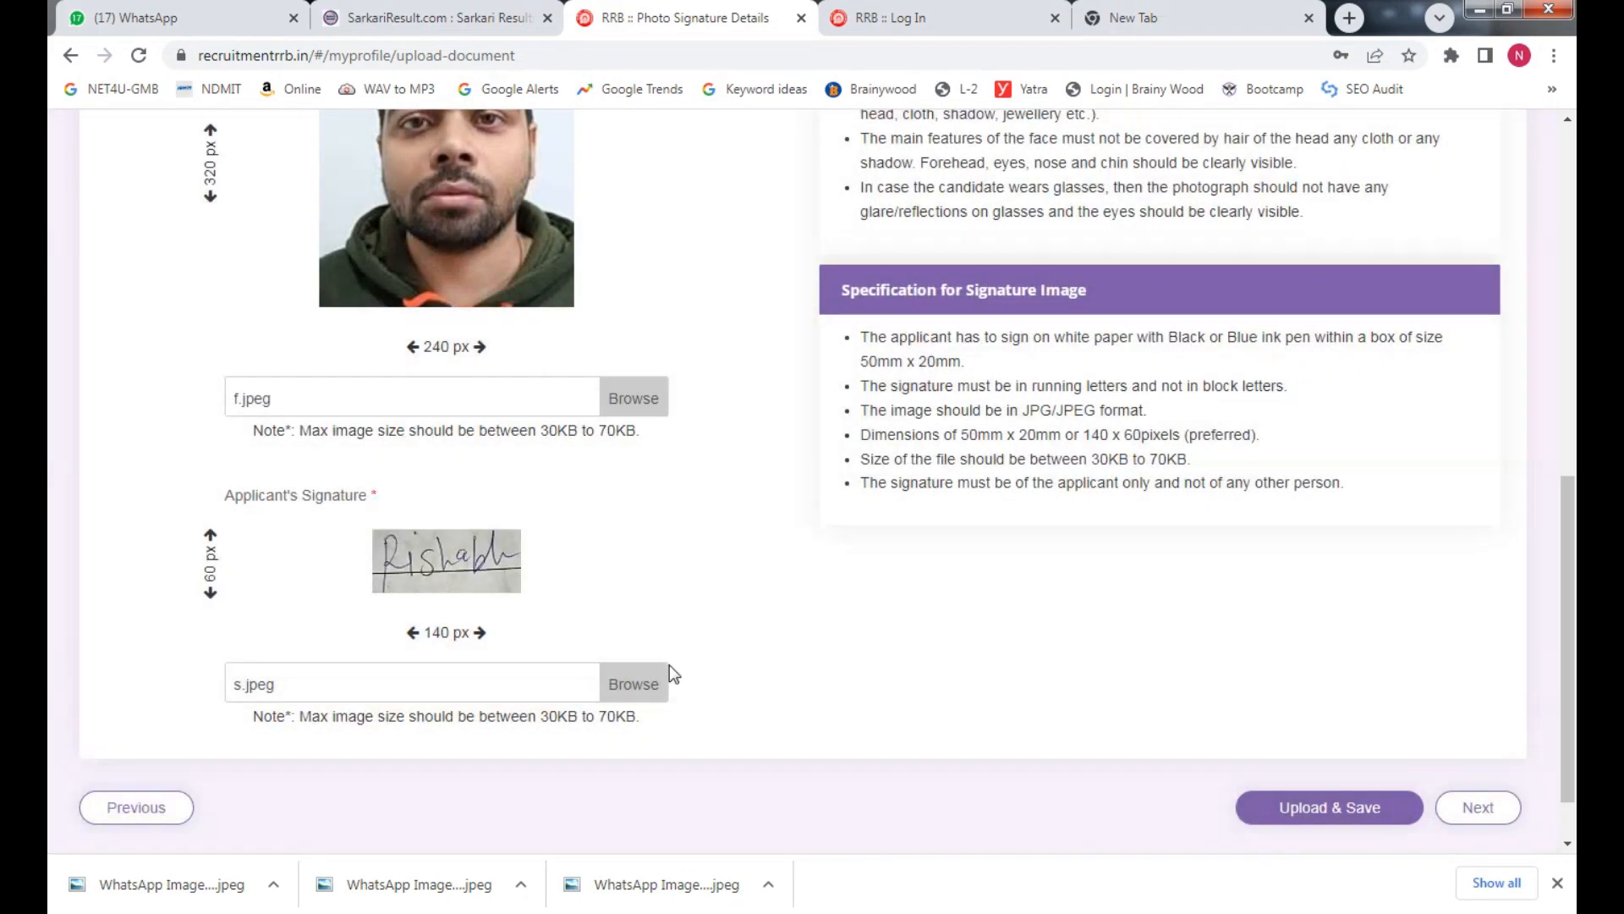
Continue to the Preference and preview step, which shows RRB PATNA selected
left_click(1499, 814)
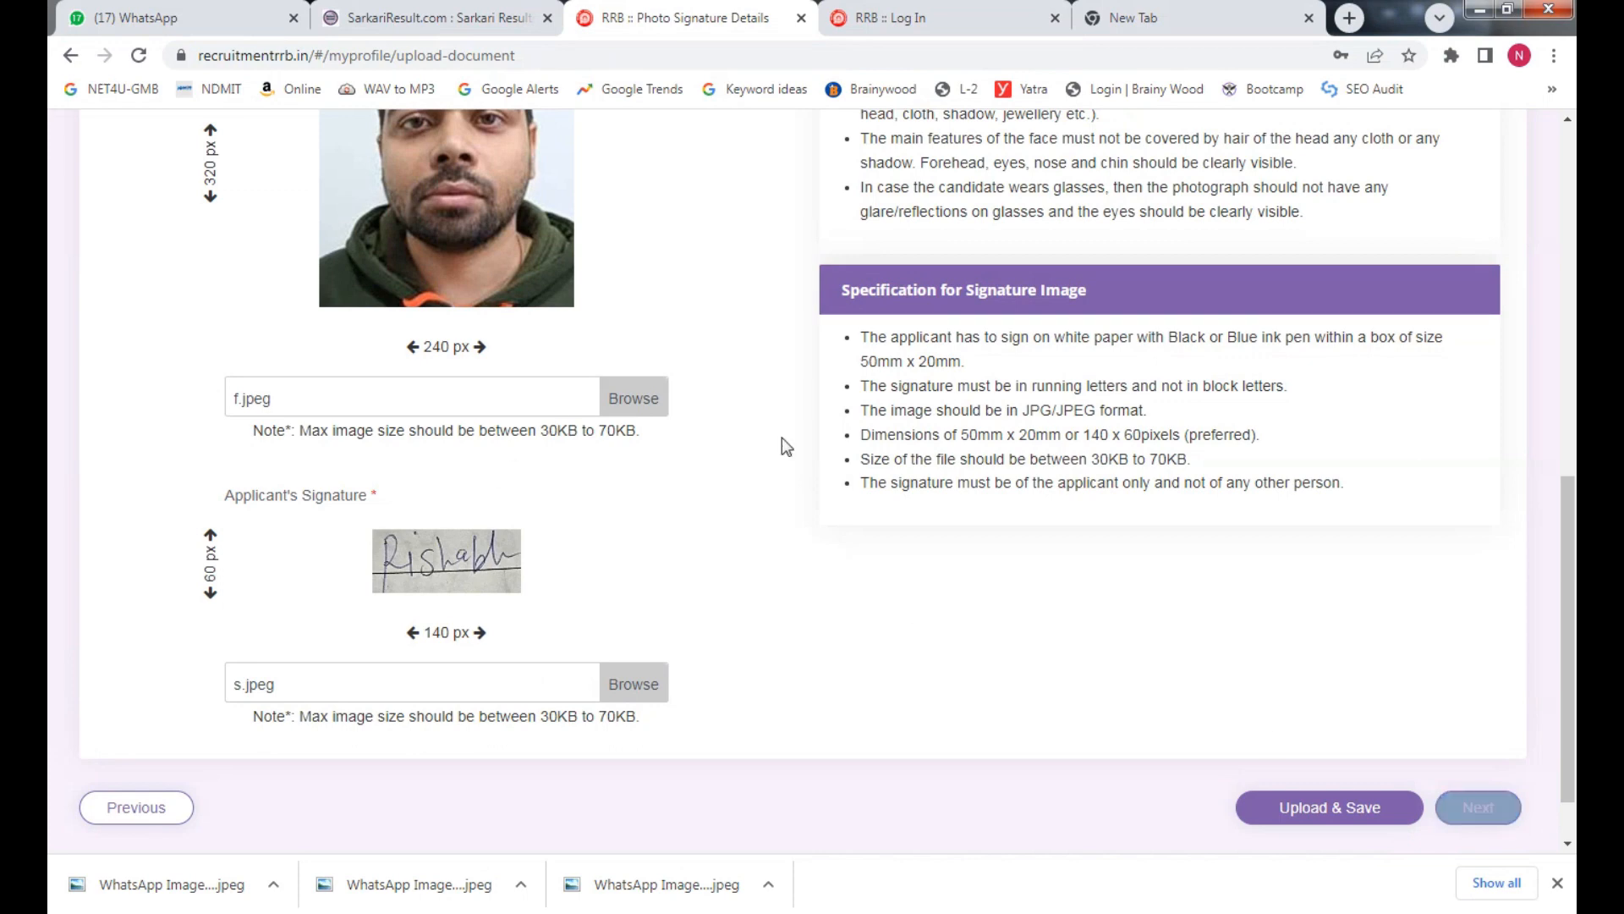
scroll(1291, 585, "down", 8)
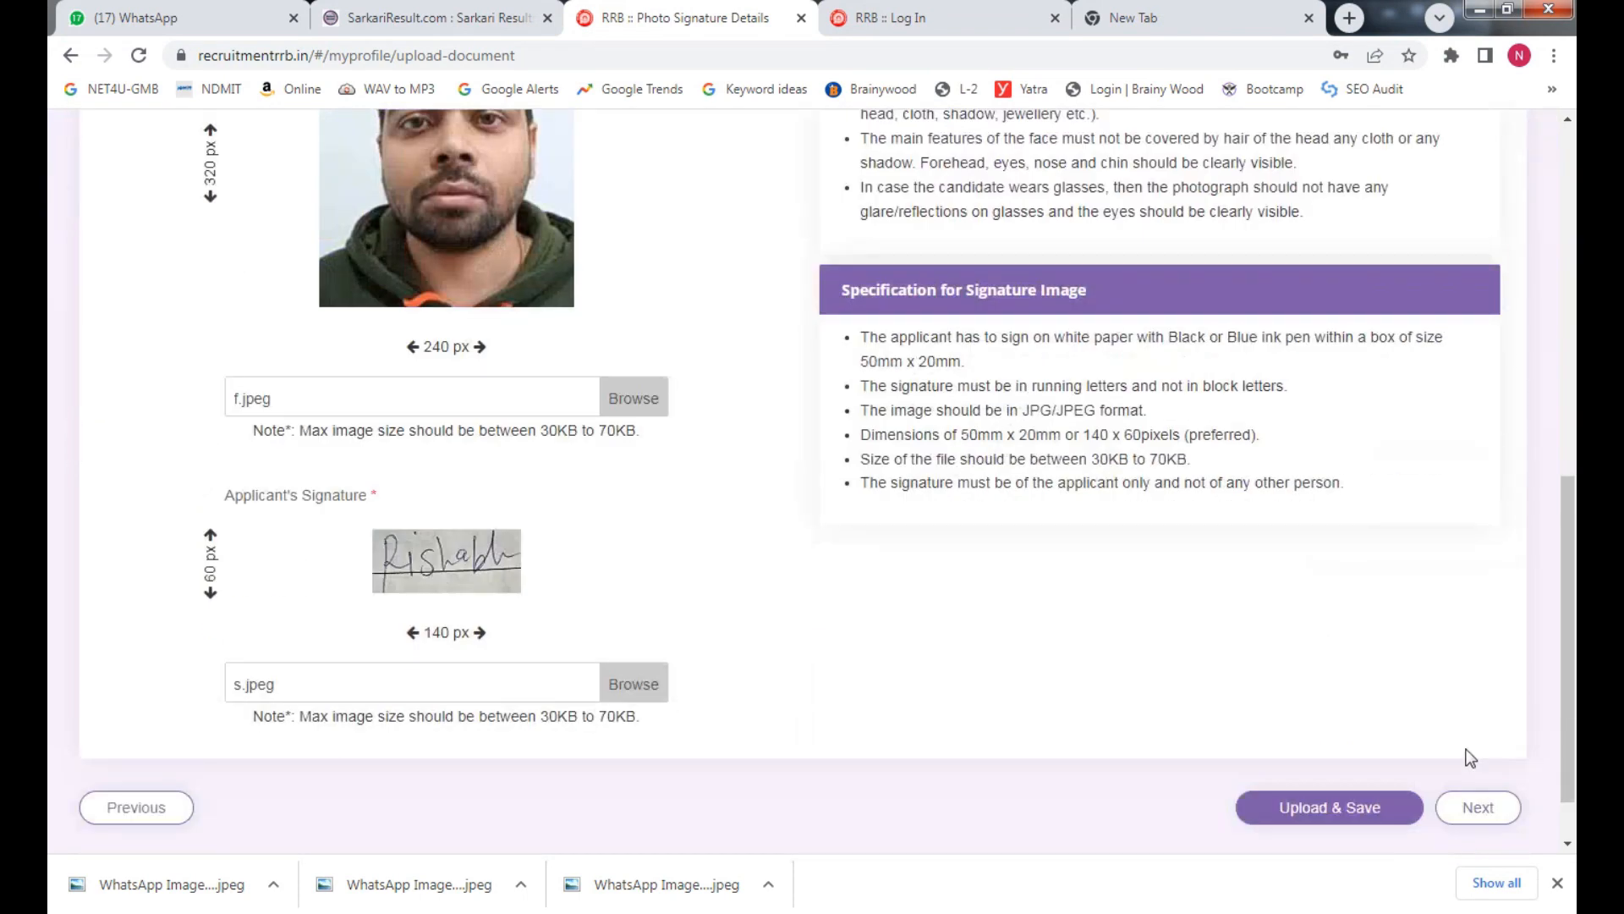
left_click(1475, 805)
scroll(1064, 608, "down", 3)
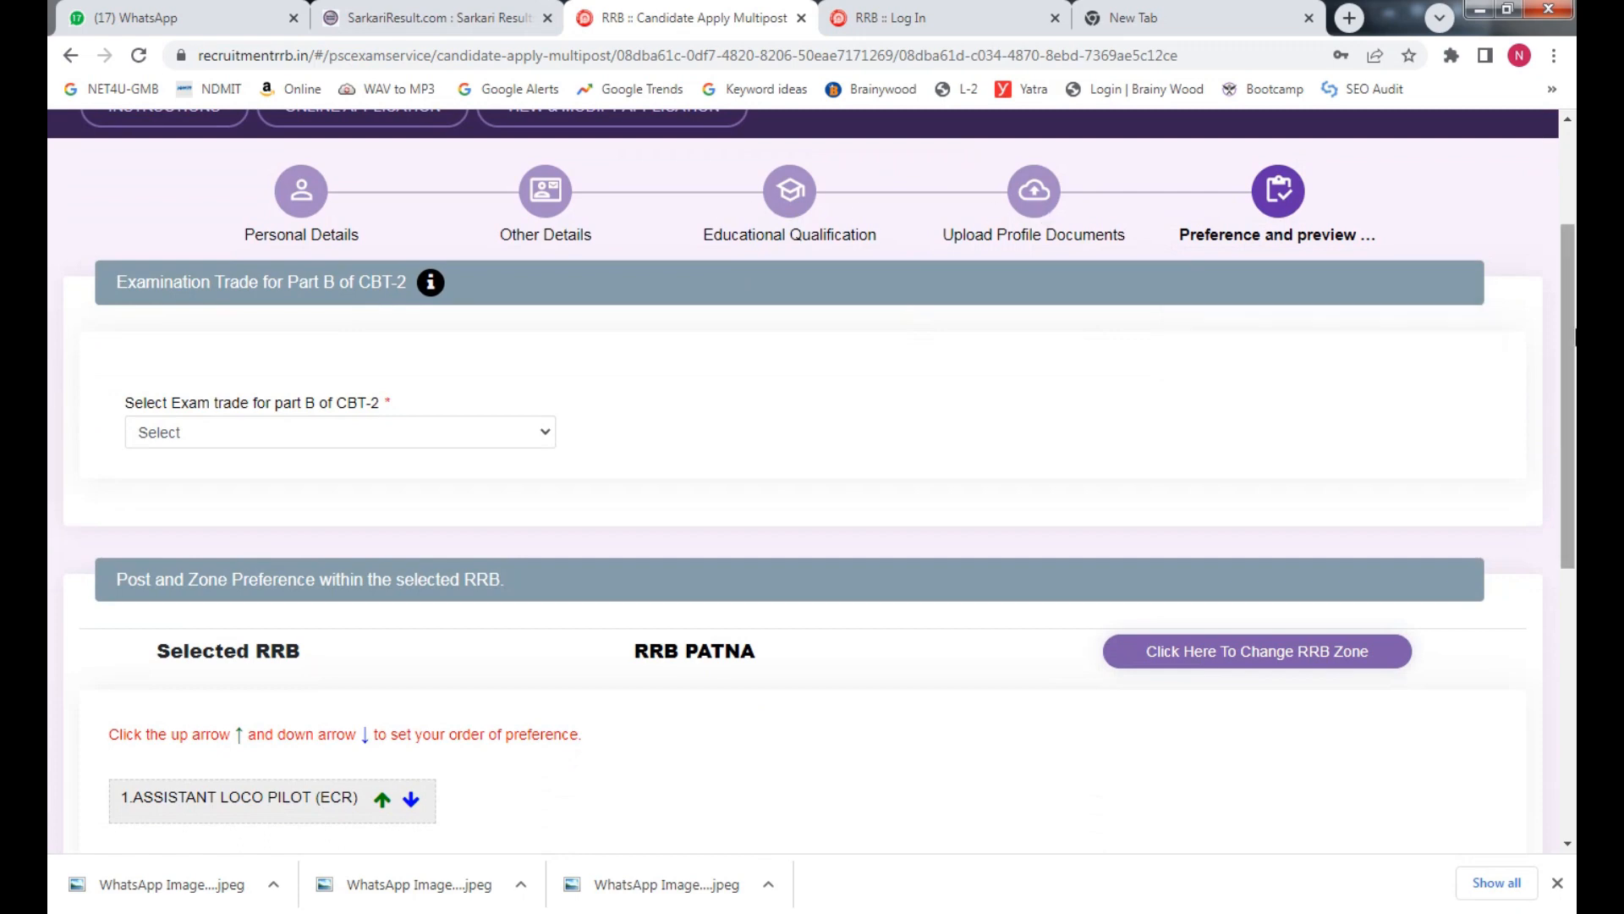
Select Fitter as the Part B exam trade
scroll(1576, 457, "down", 3)
scroll(1575, 457, "down", 4)
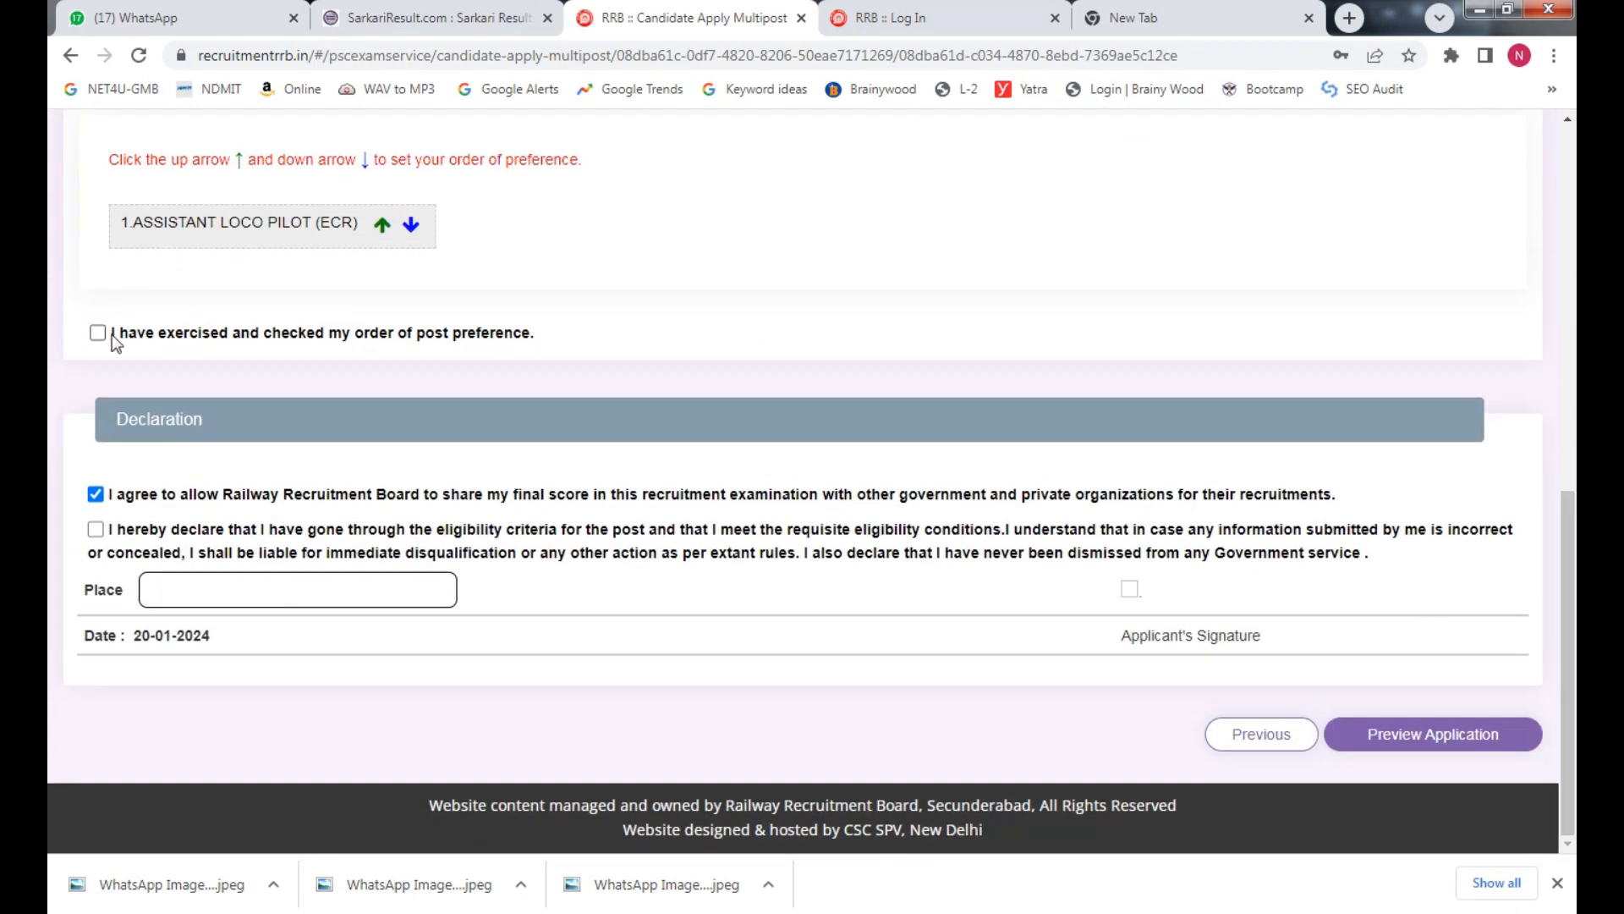
scroll(1552, 291, "up", 7)
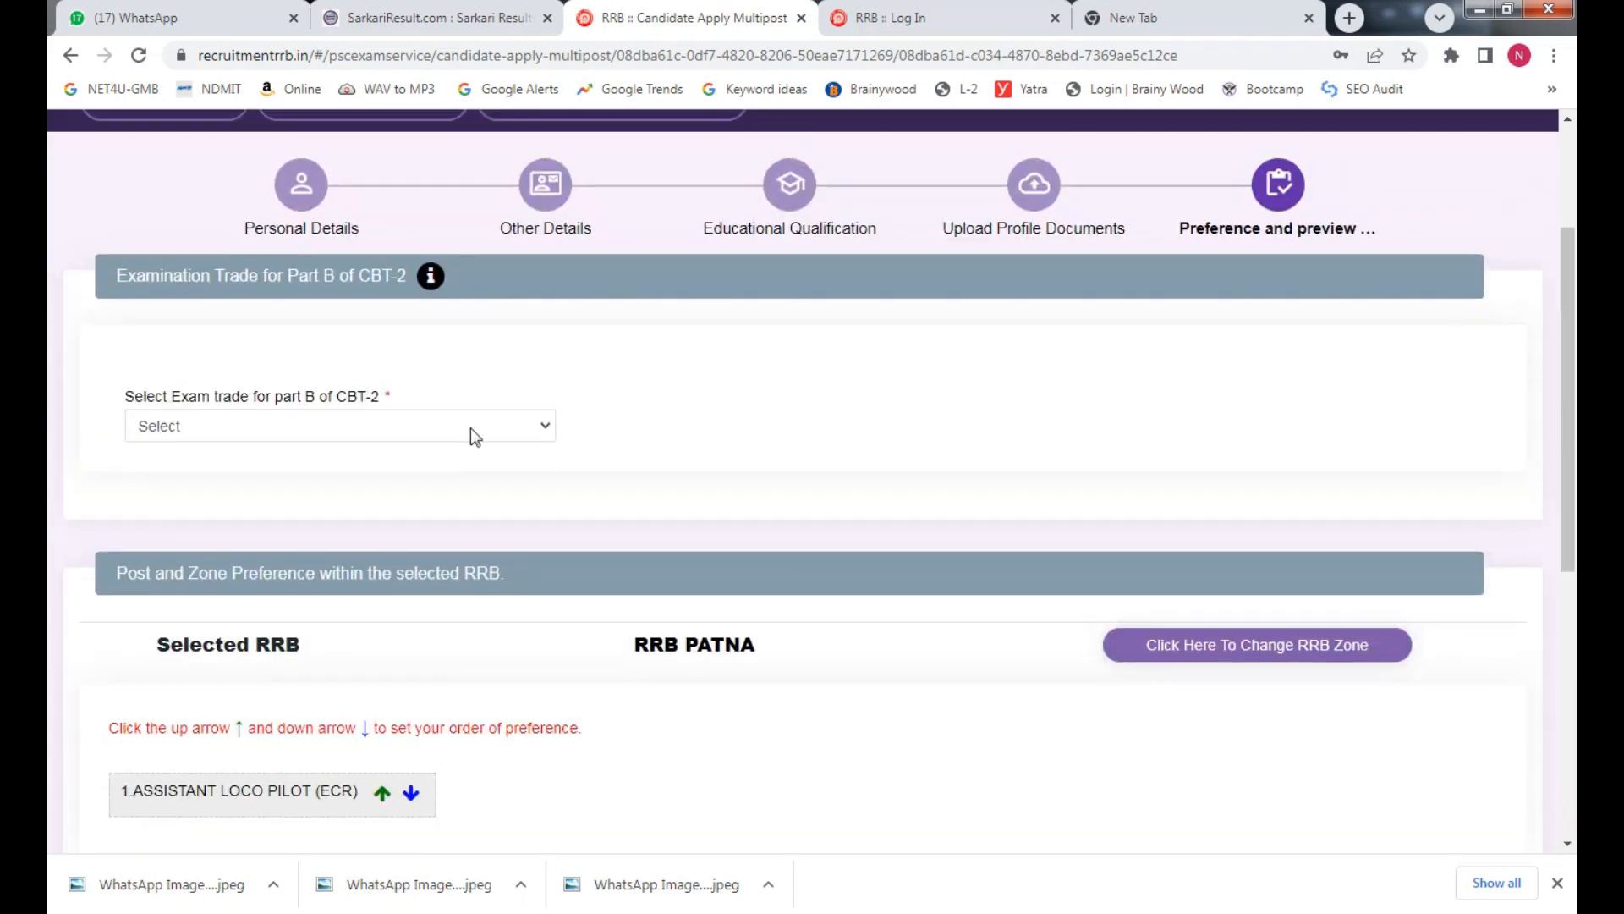
left_click(448, 429)
left_click(365, 467)
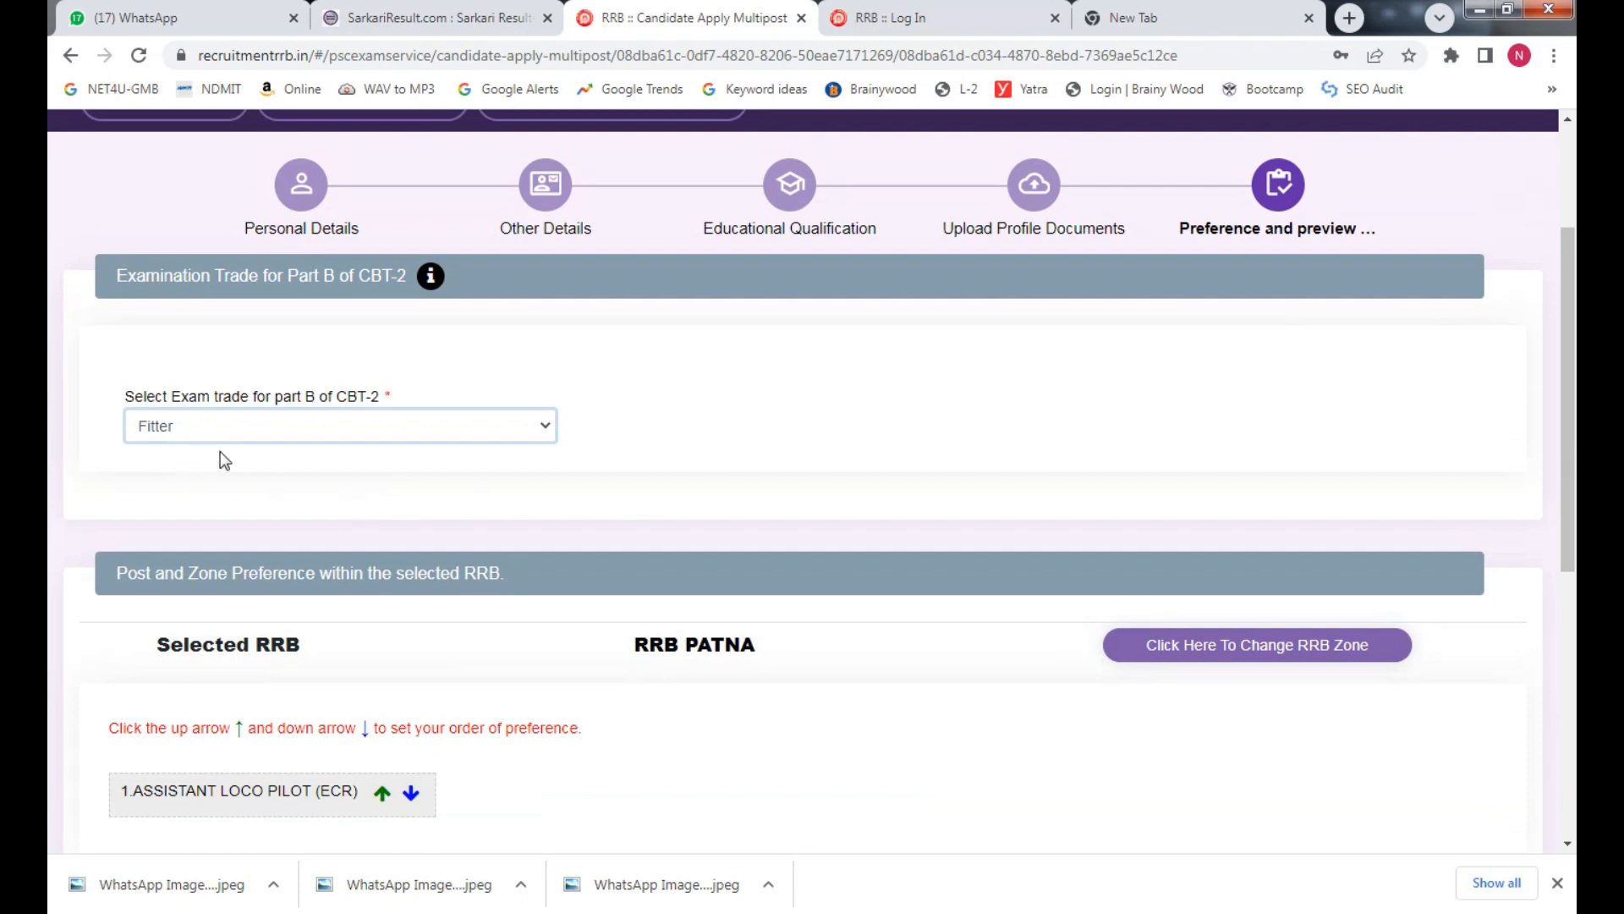
left_click(240, 432)
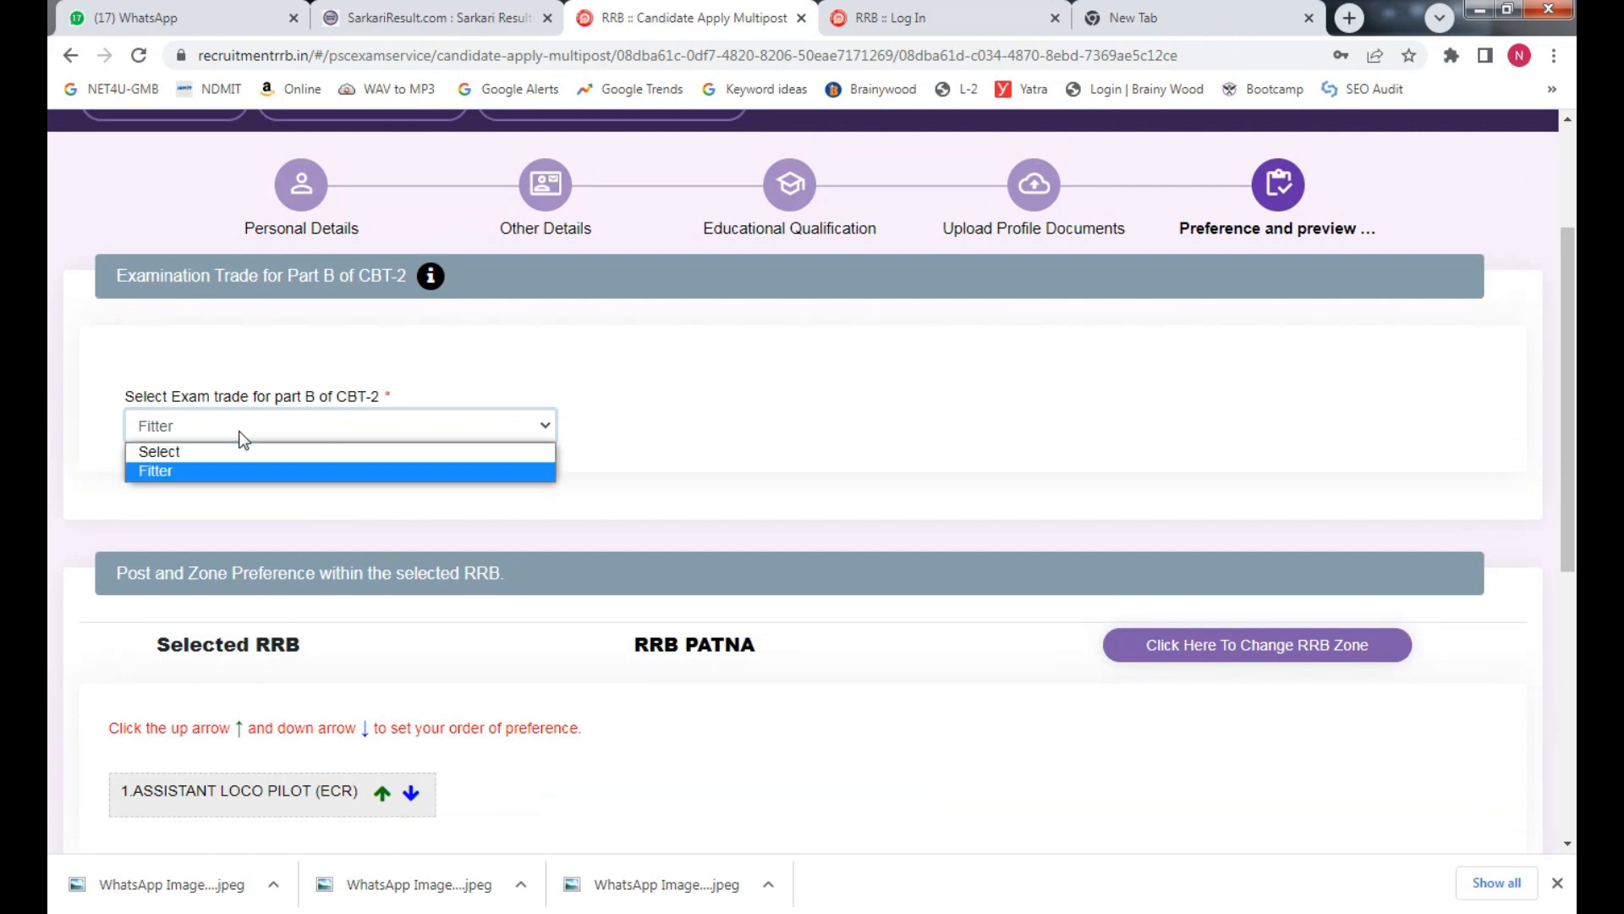
left_click(174, 471)
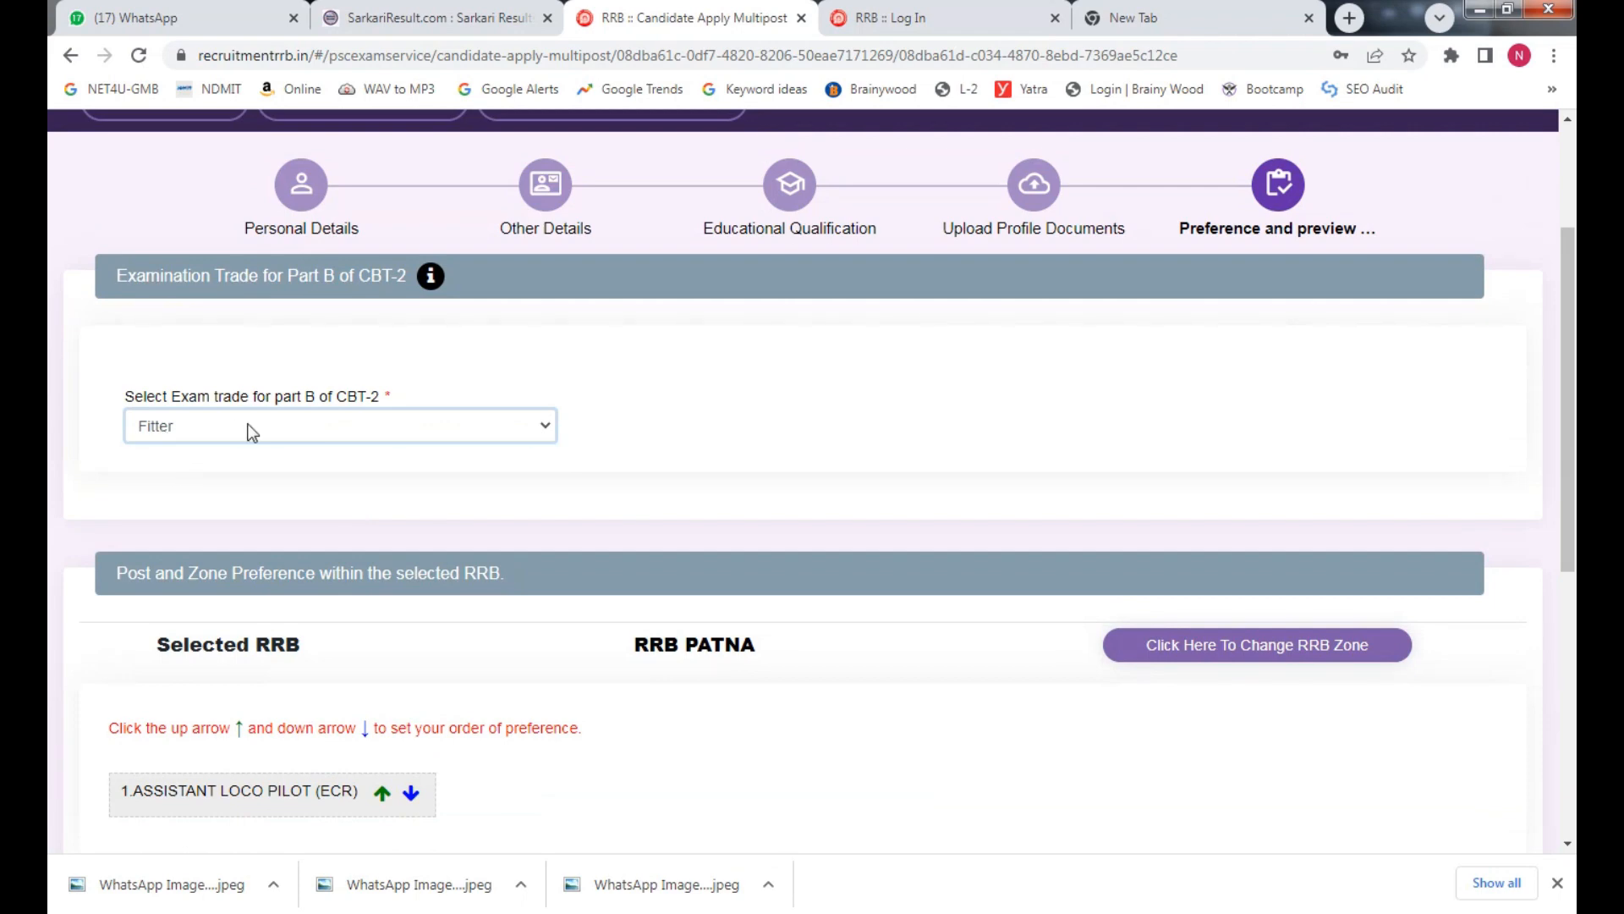
Accept the eligibility declaration, enter PATNA as Place, and preview the full application
scroll(1569, 423, "down", 3)
scroll(1575, 550, "down", 2)
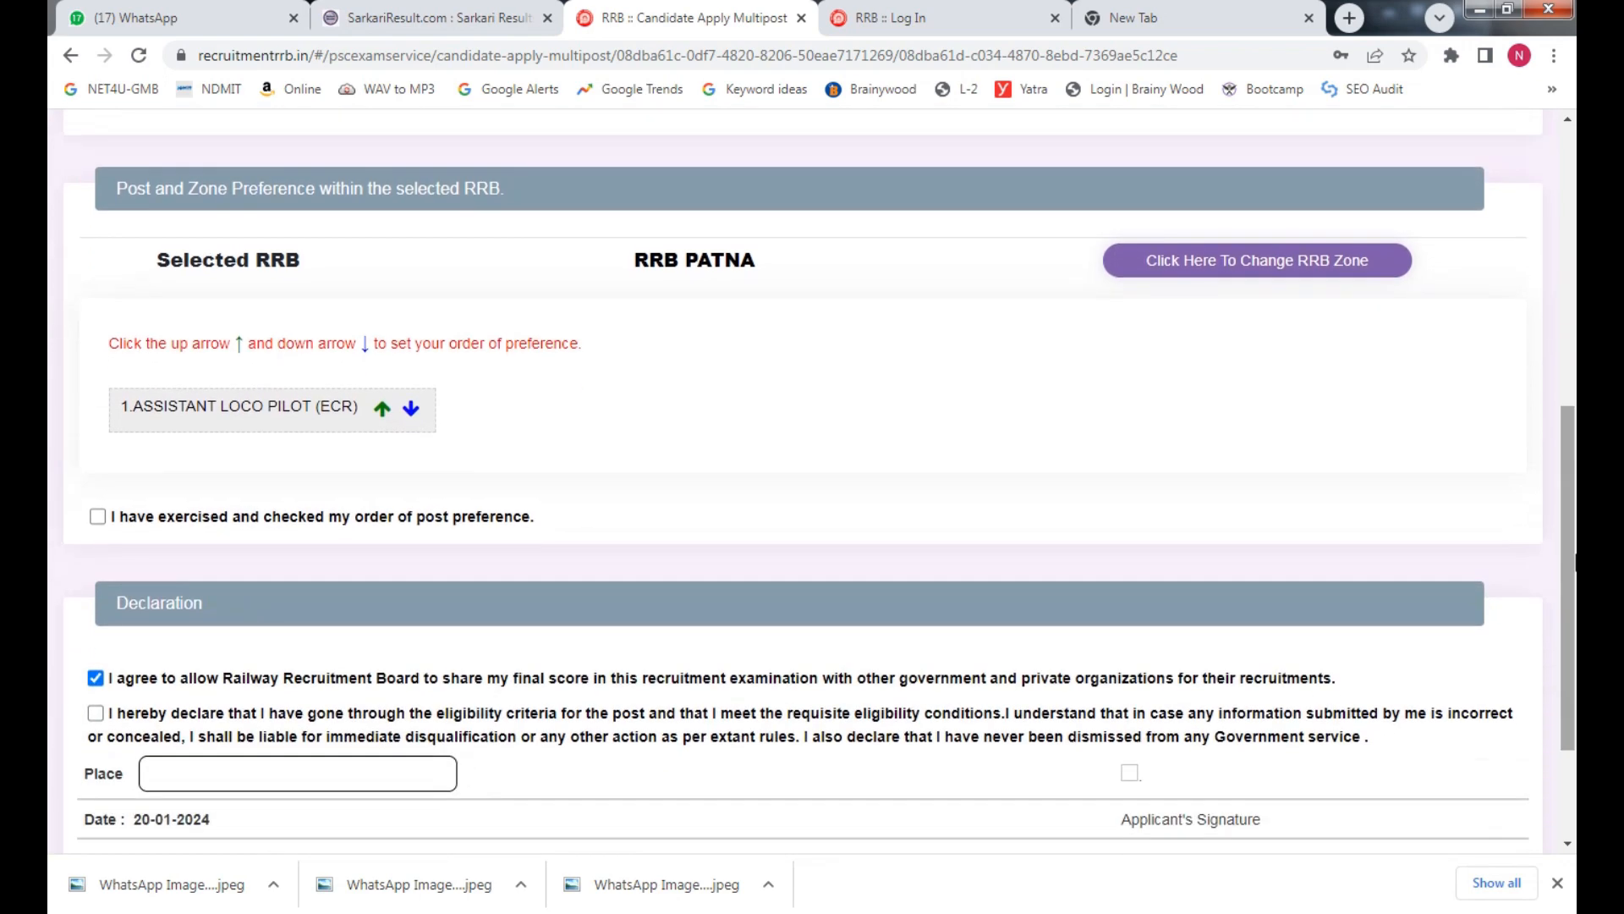
scroll(1575, 583, "down", 1)
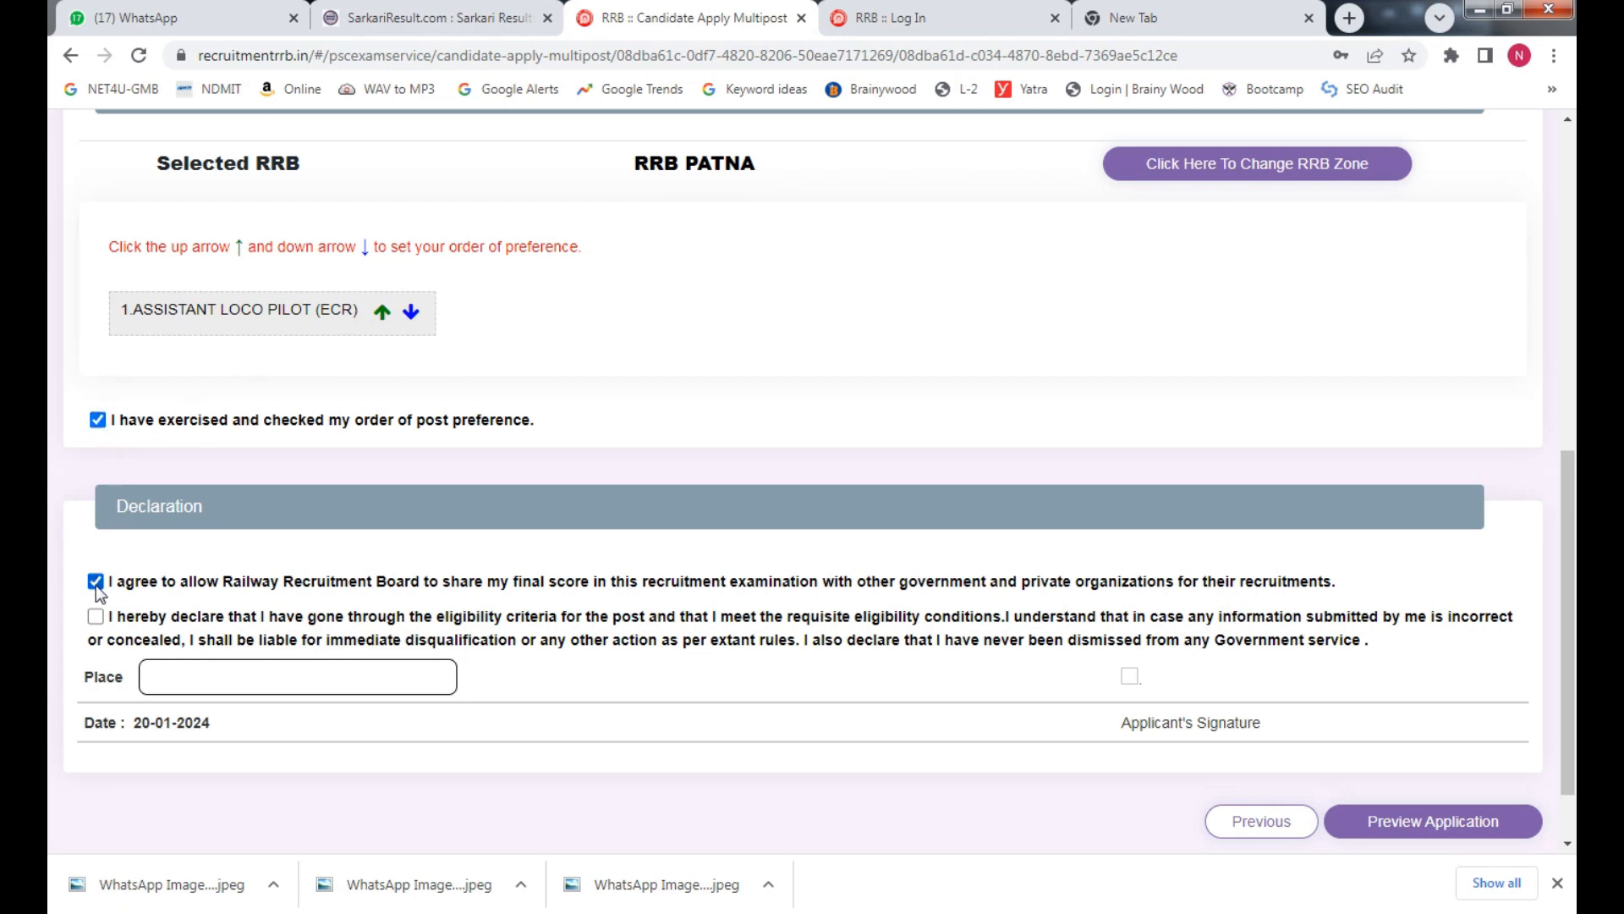
left_click(95, 616)
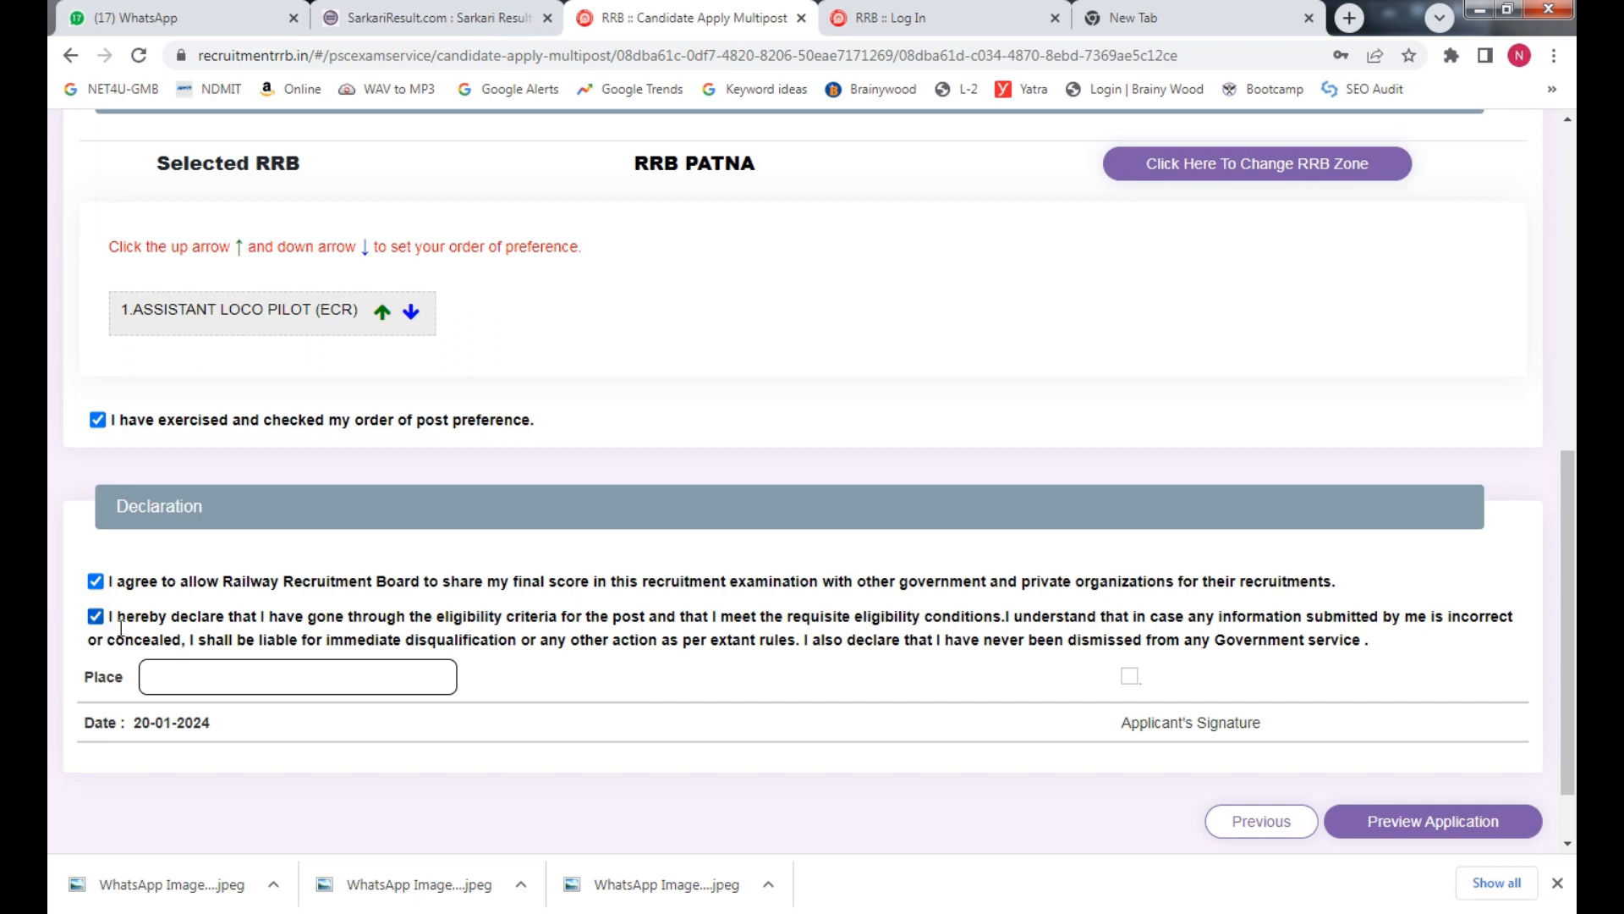
left_click(248, 683)
type("PATNA")
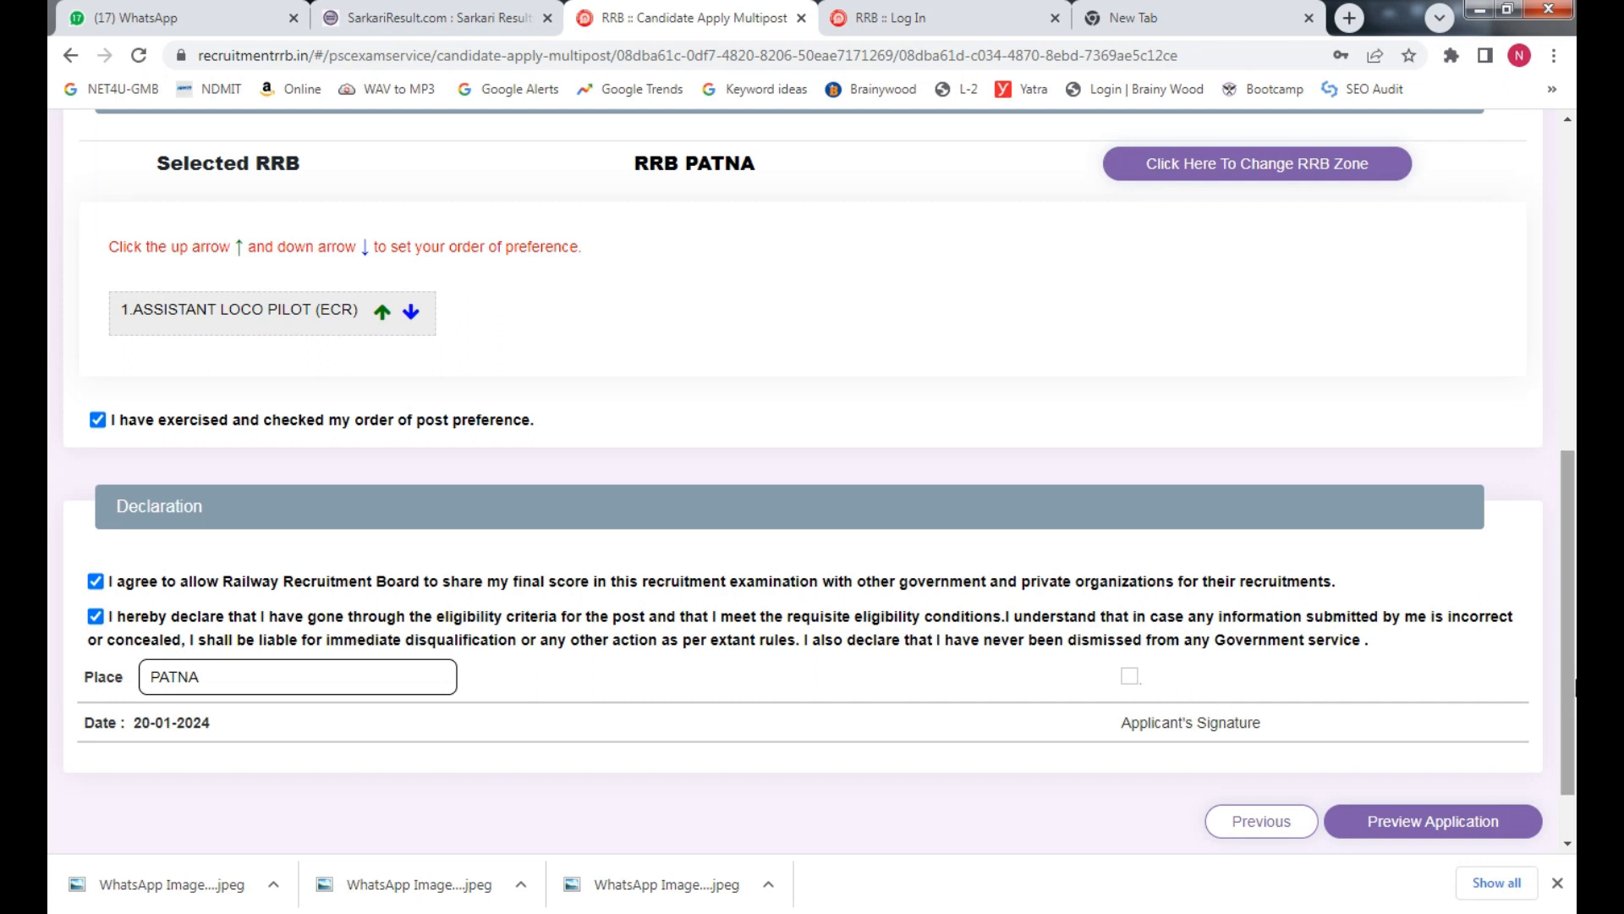
scroll(1438, 753, "down", 1)
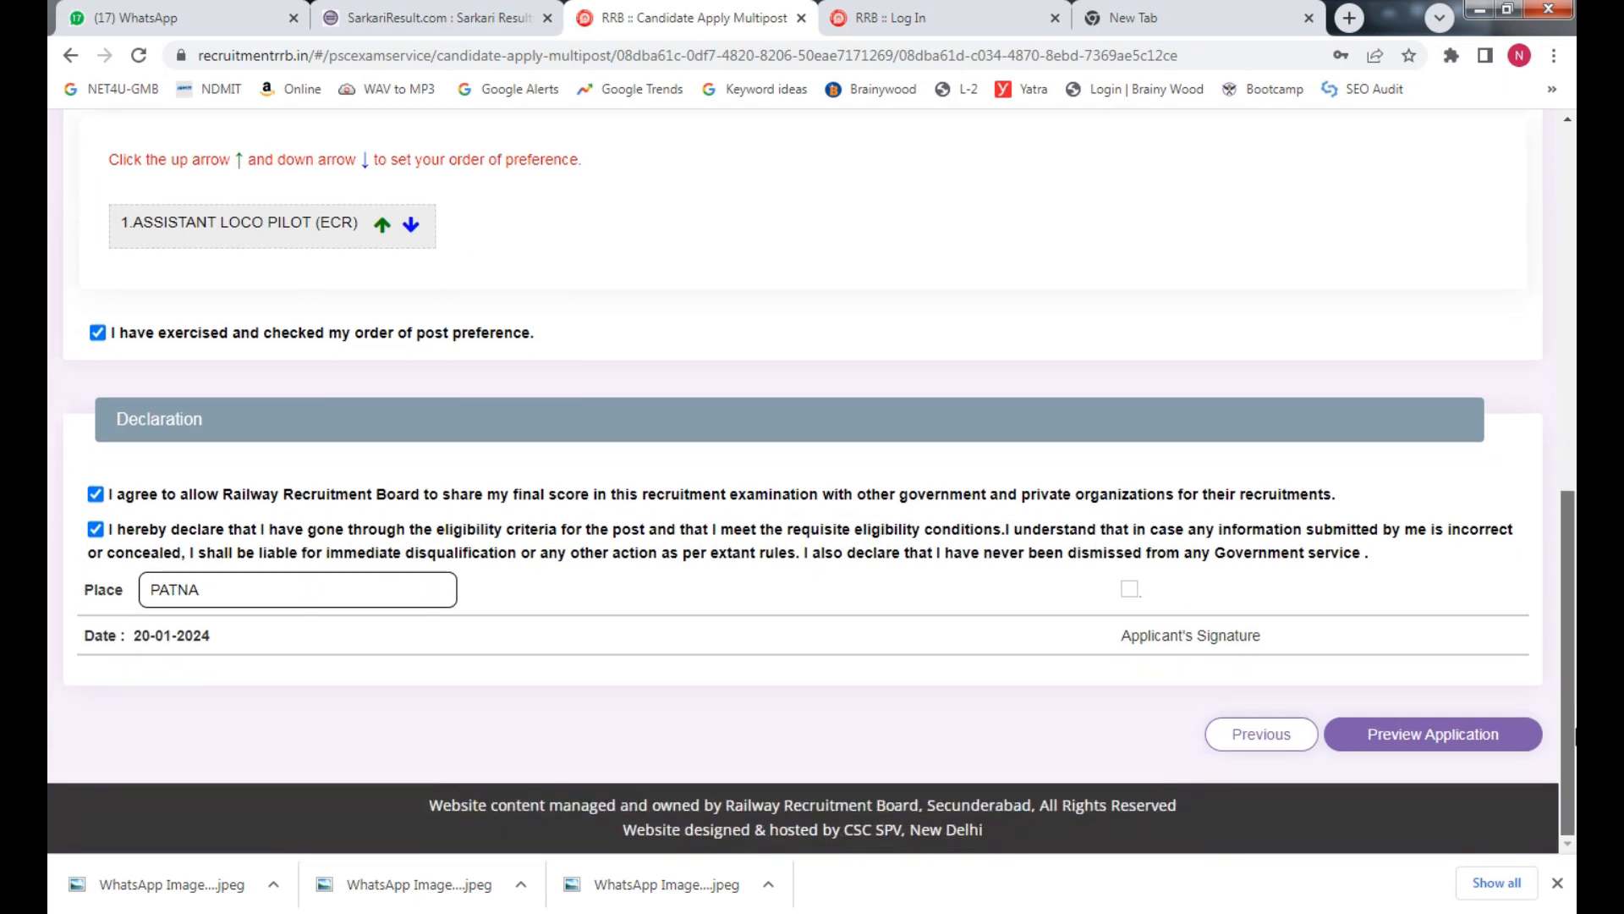
left_click(1439, 741)
Review the preview, tick 'I have re-checked the above details', and check the Fitter trade
scroll(828, 499, "down", 7)
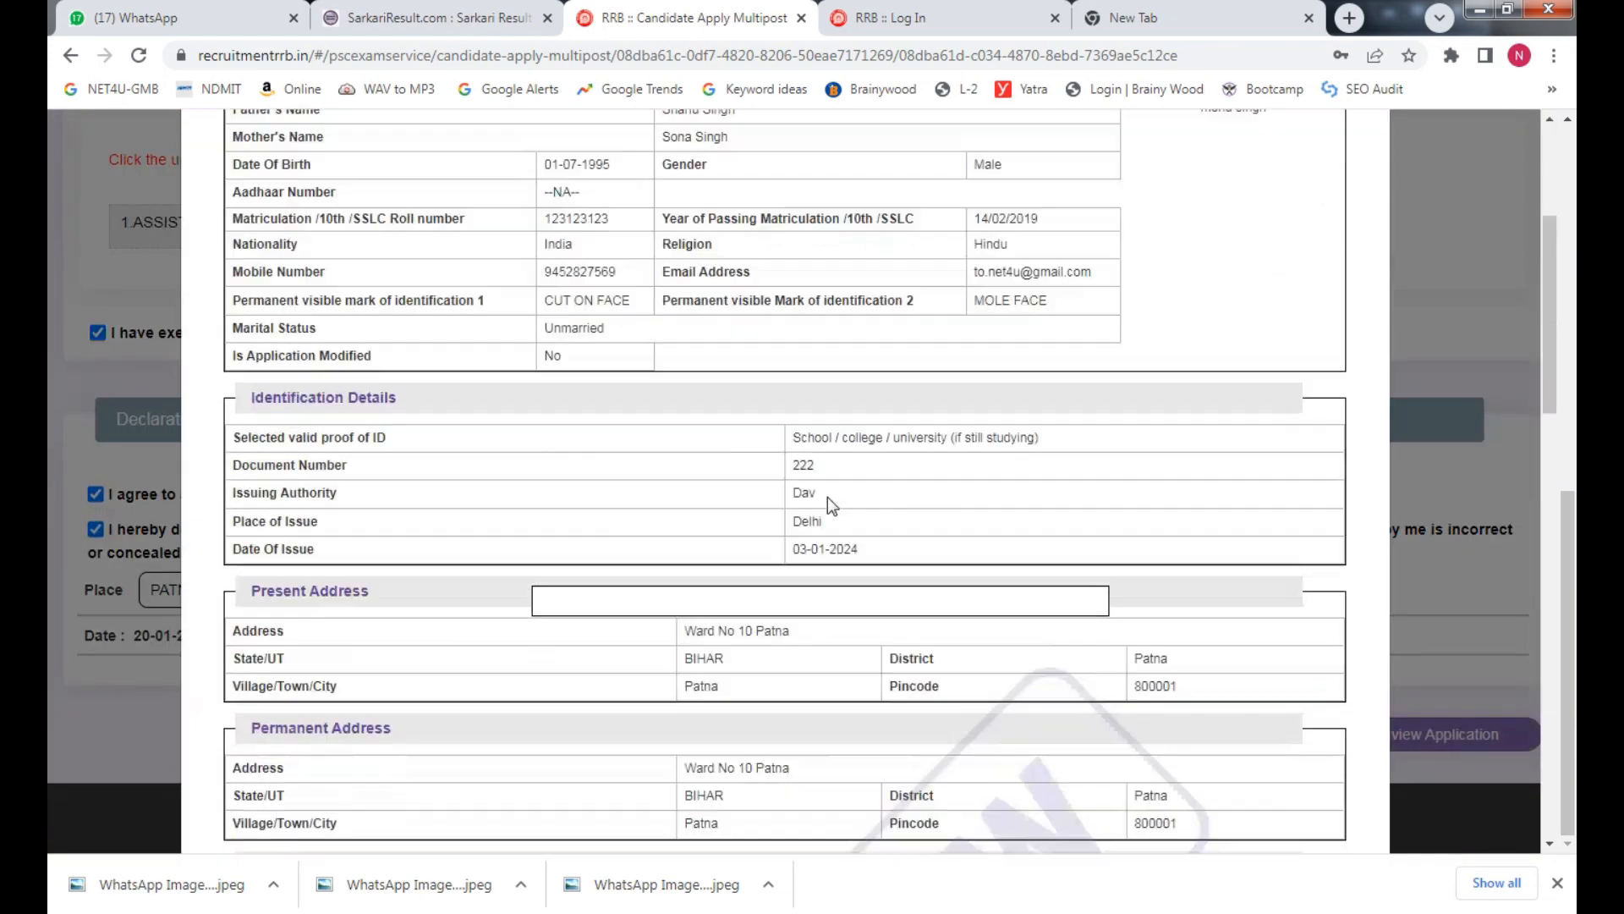
scroll(829, 501, "down", 10)
scroll(829, 501, "up", 20)
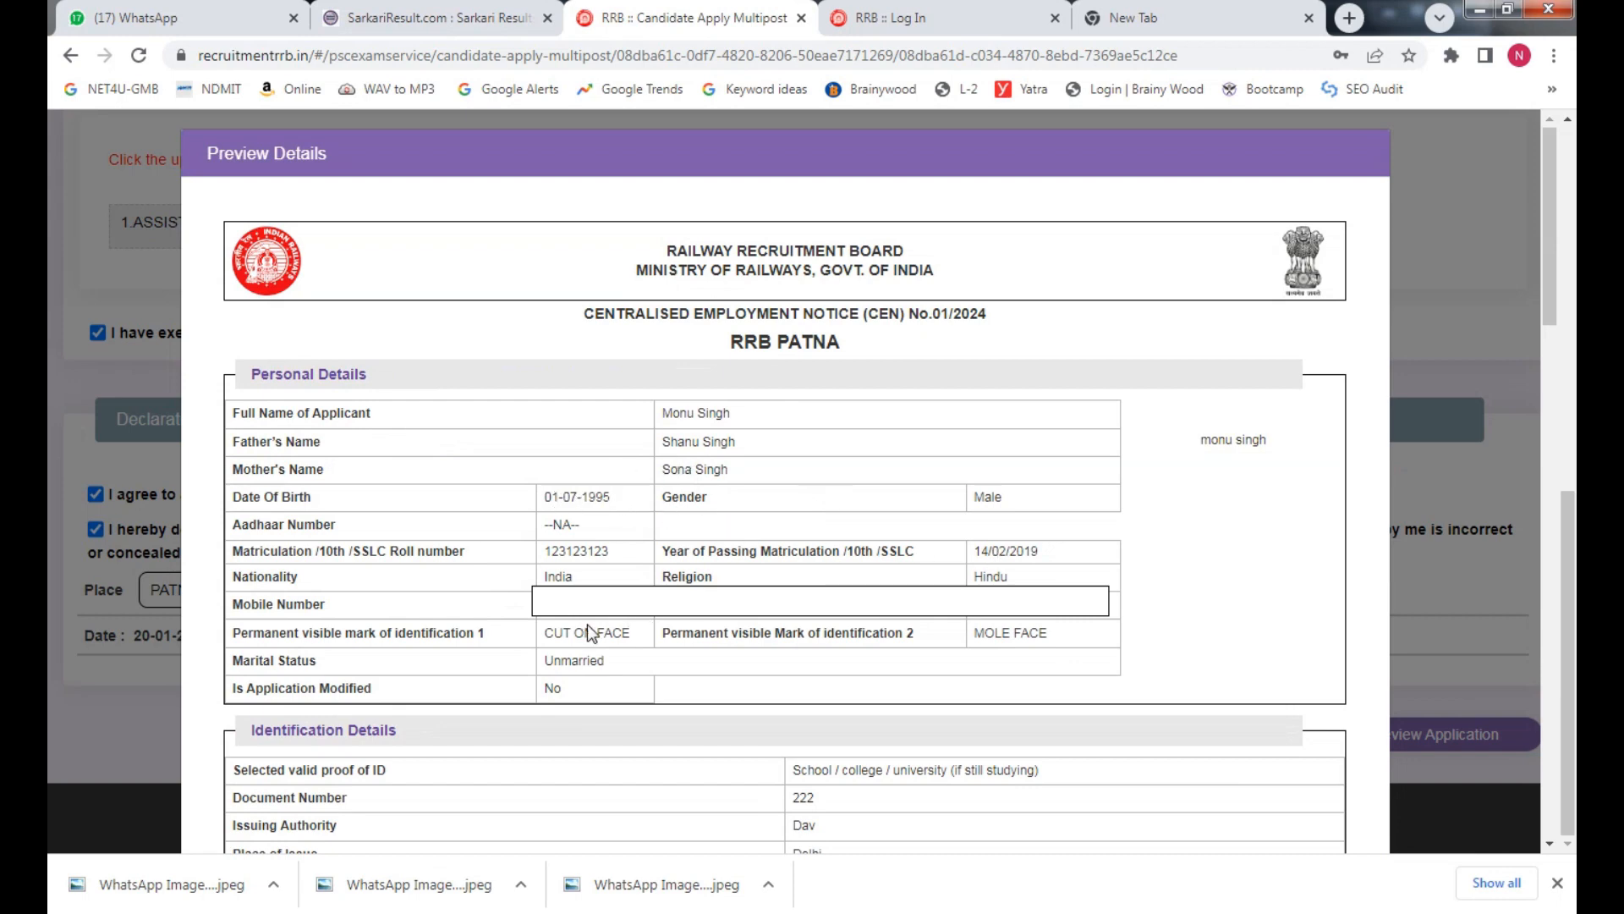
scroll(882, 627, "down", 10)
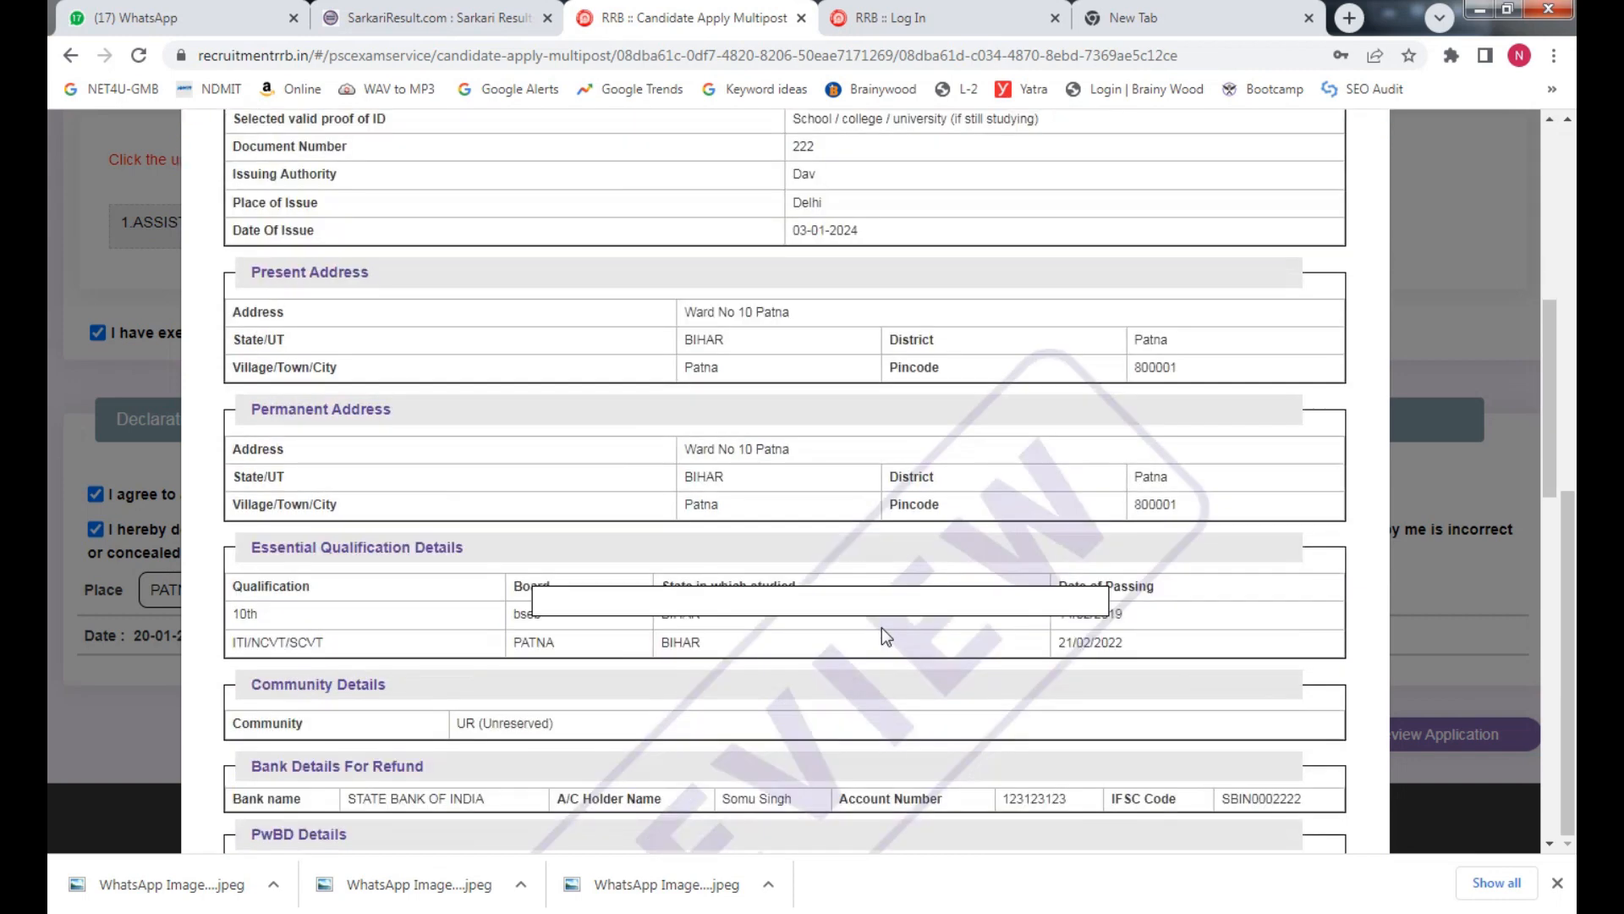
scroll(506, 549, "down", 5)
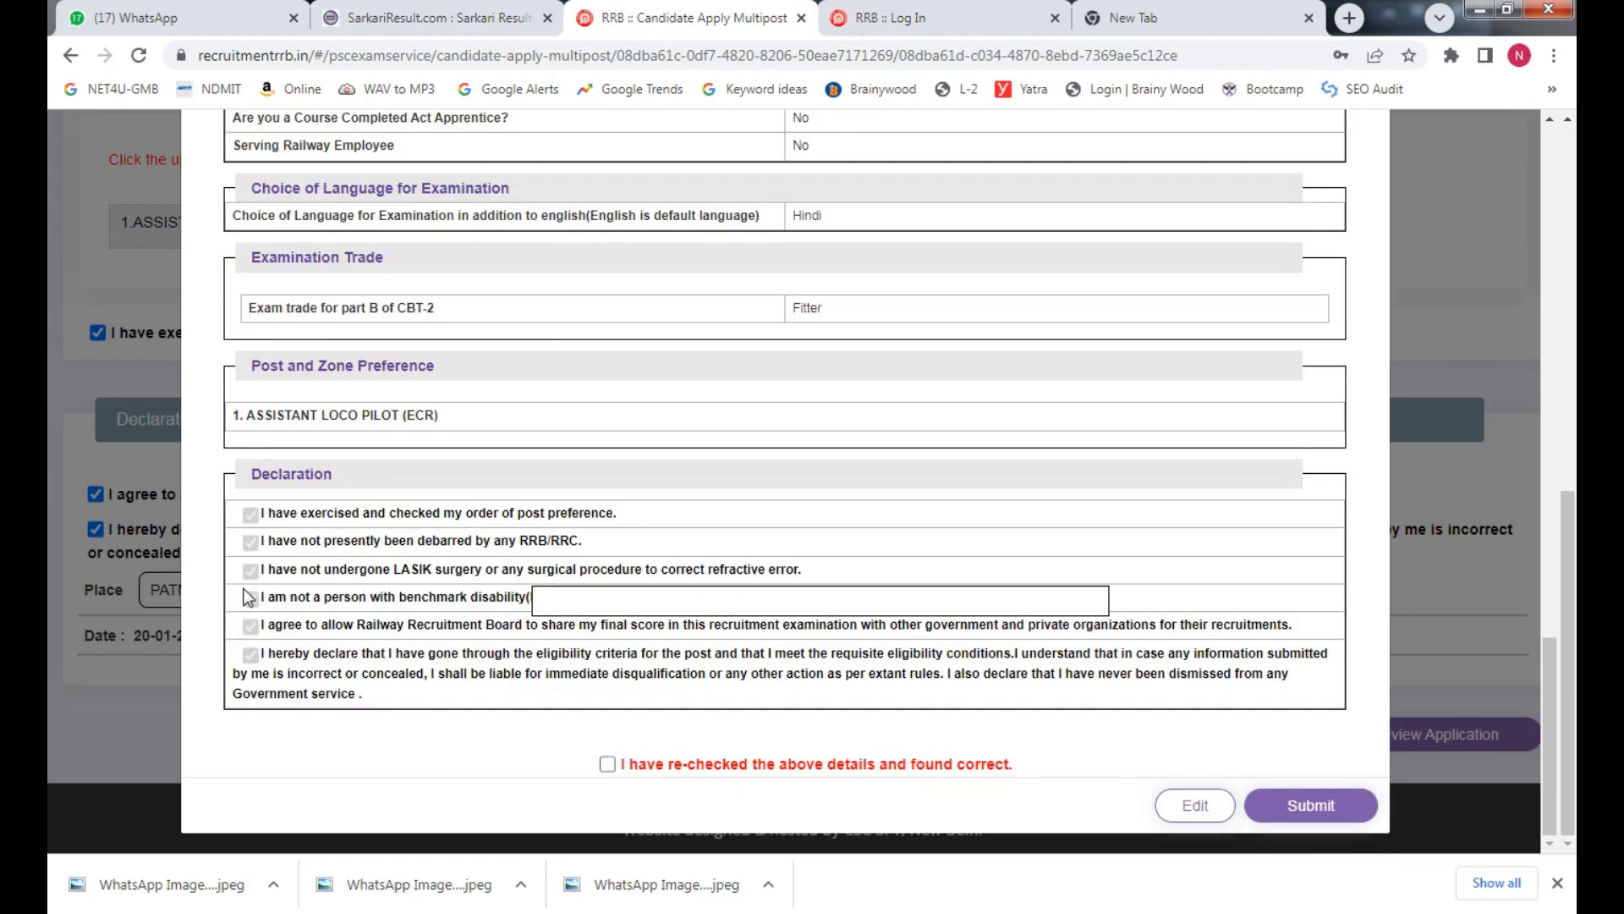
left_click(605, 764)
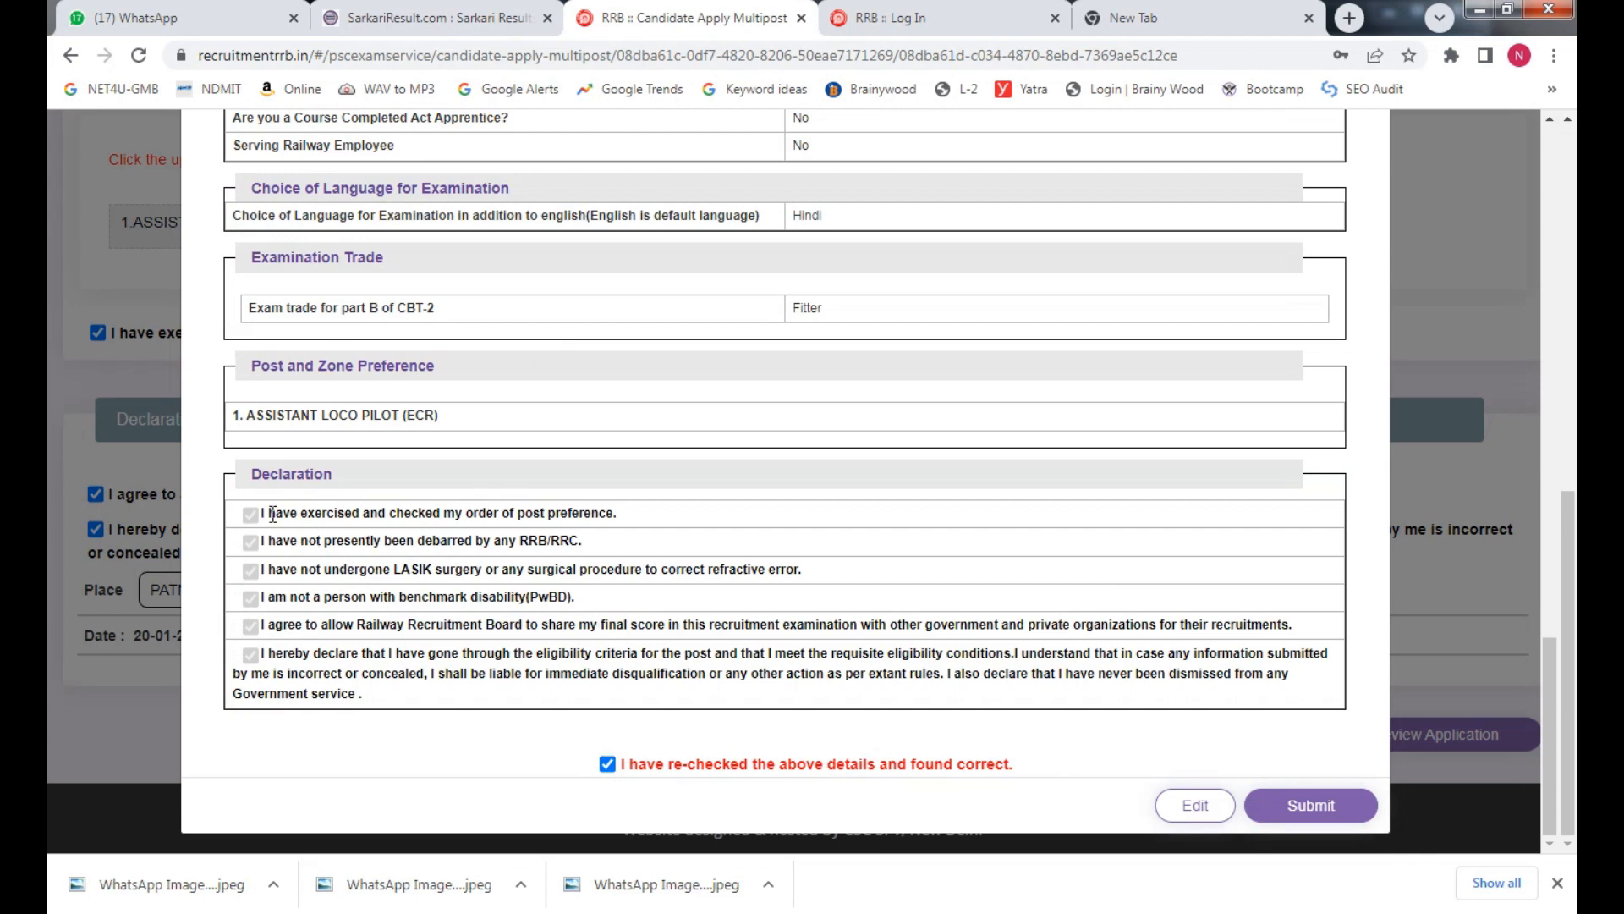
left_click_drag(322, 512, 514, 512)
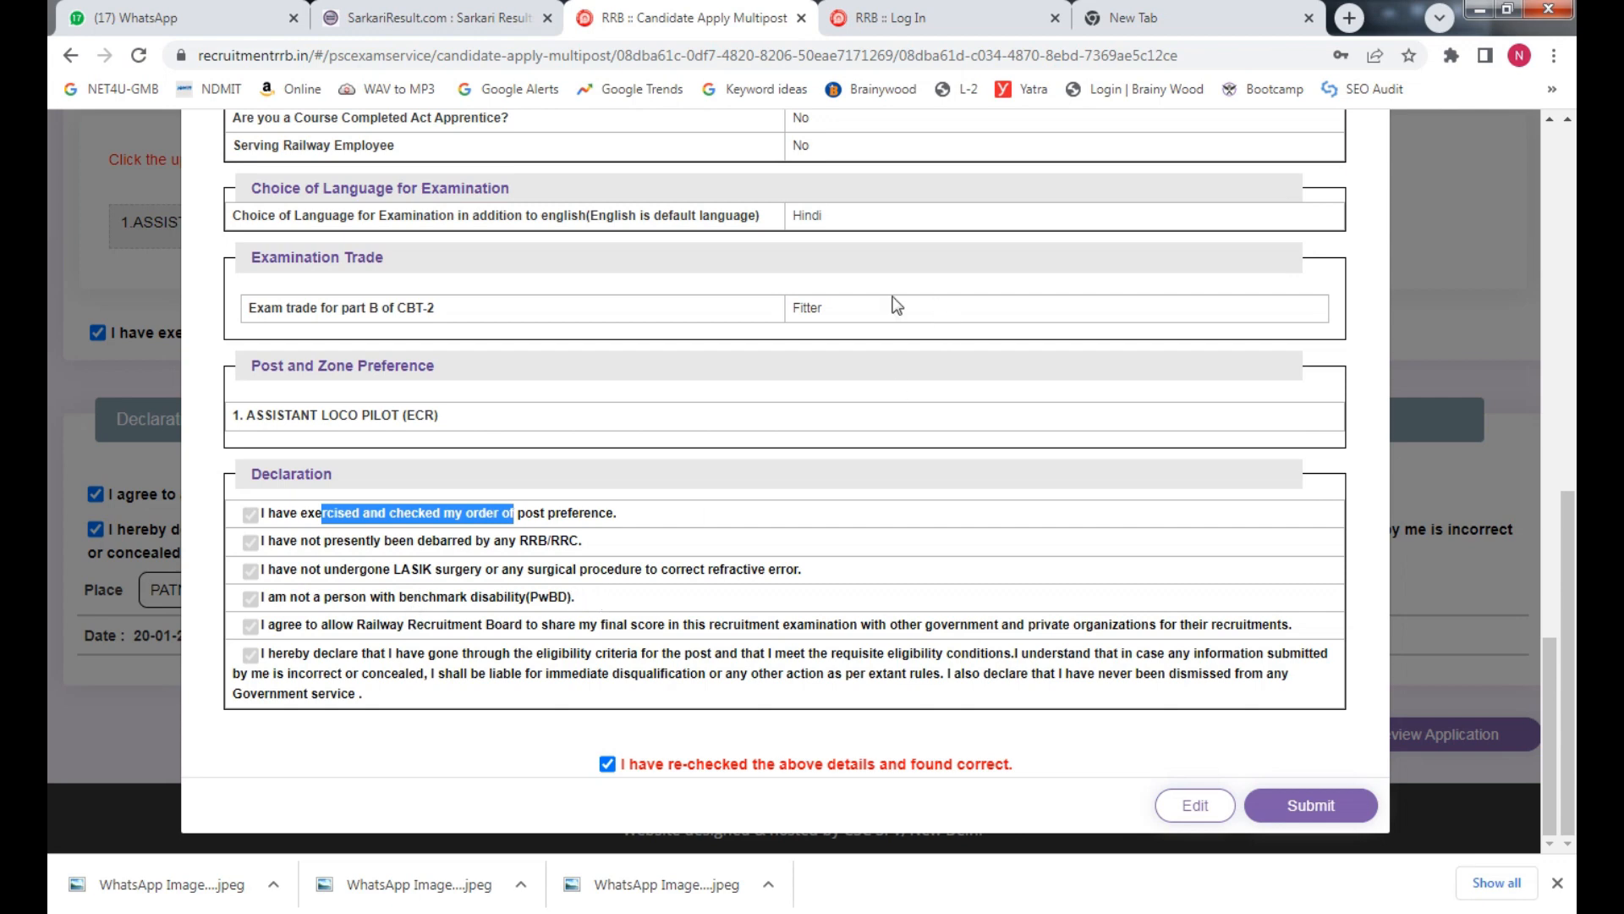
double_click(812, 307)
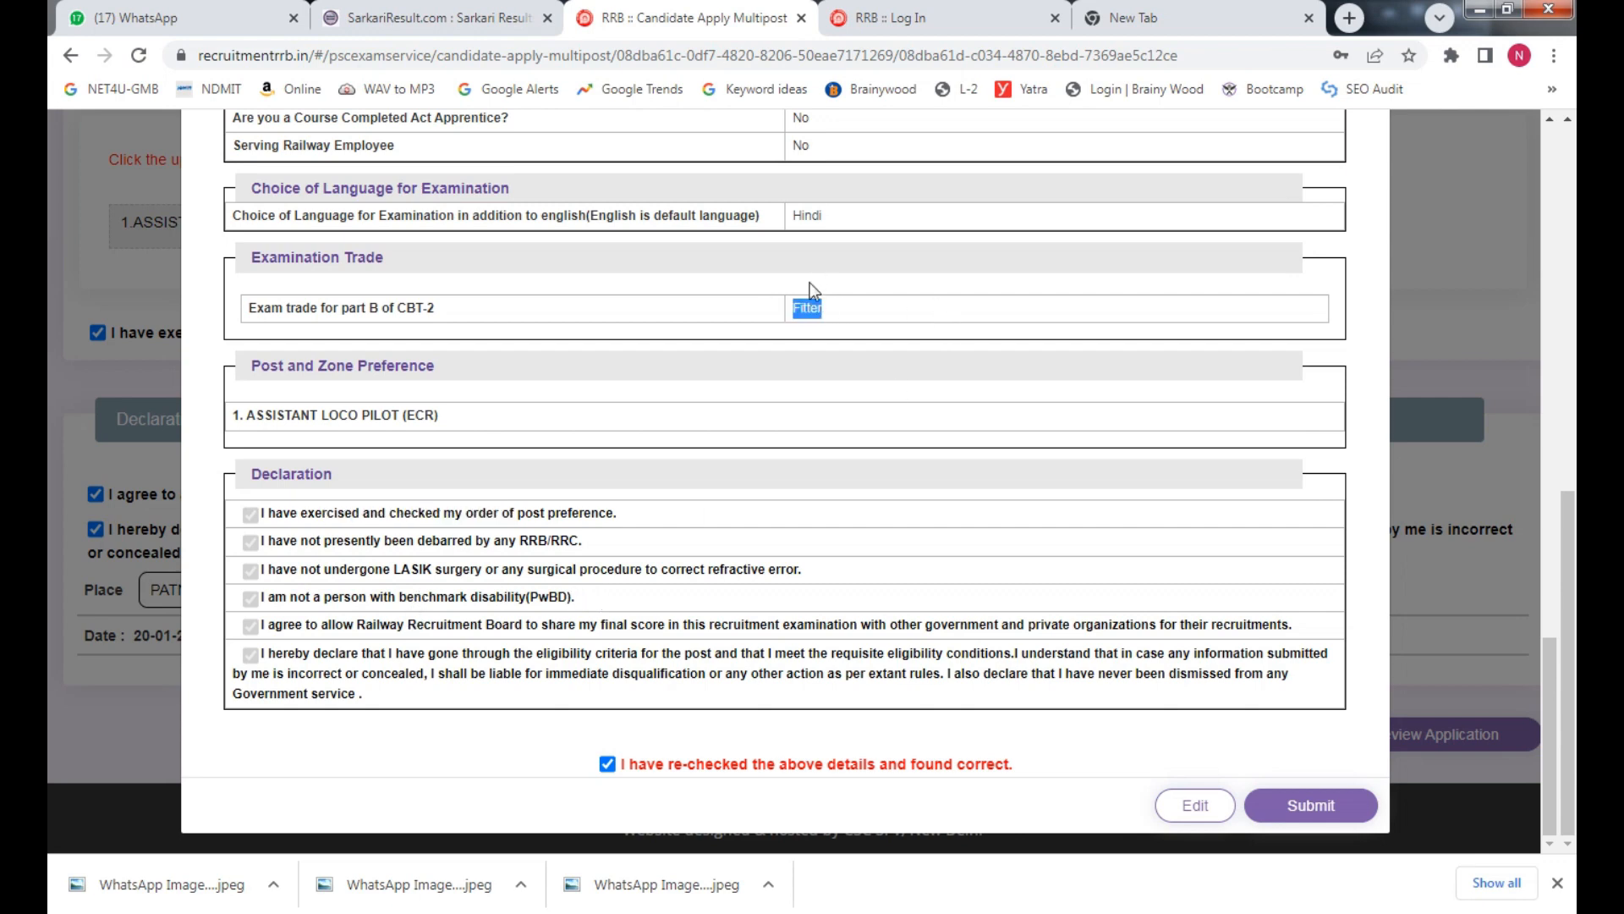
Look over the preview again, then submit the application and confirm final submission
scroll(795, 687, "up", 8)
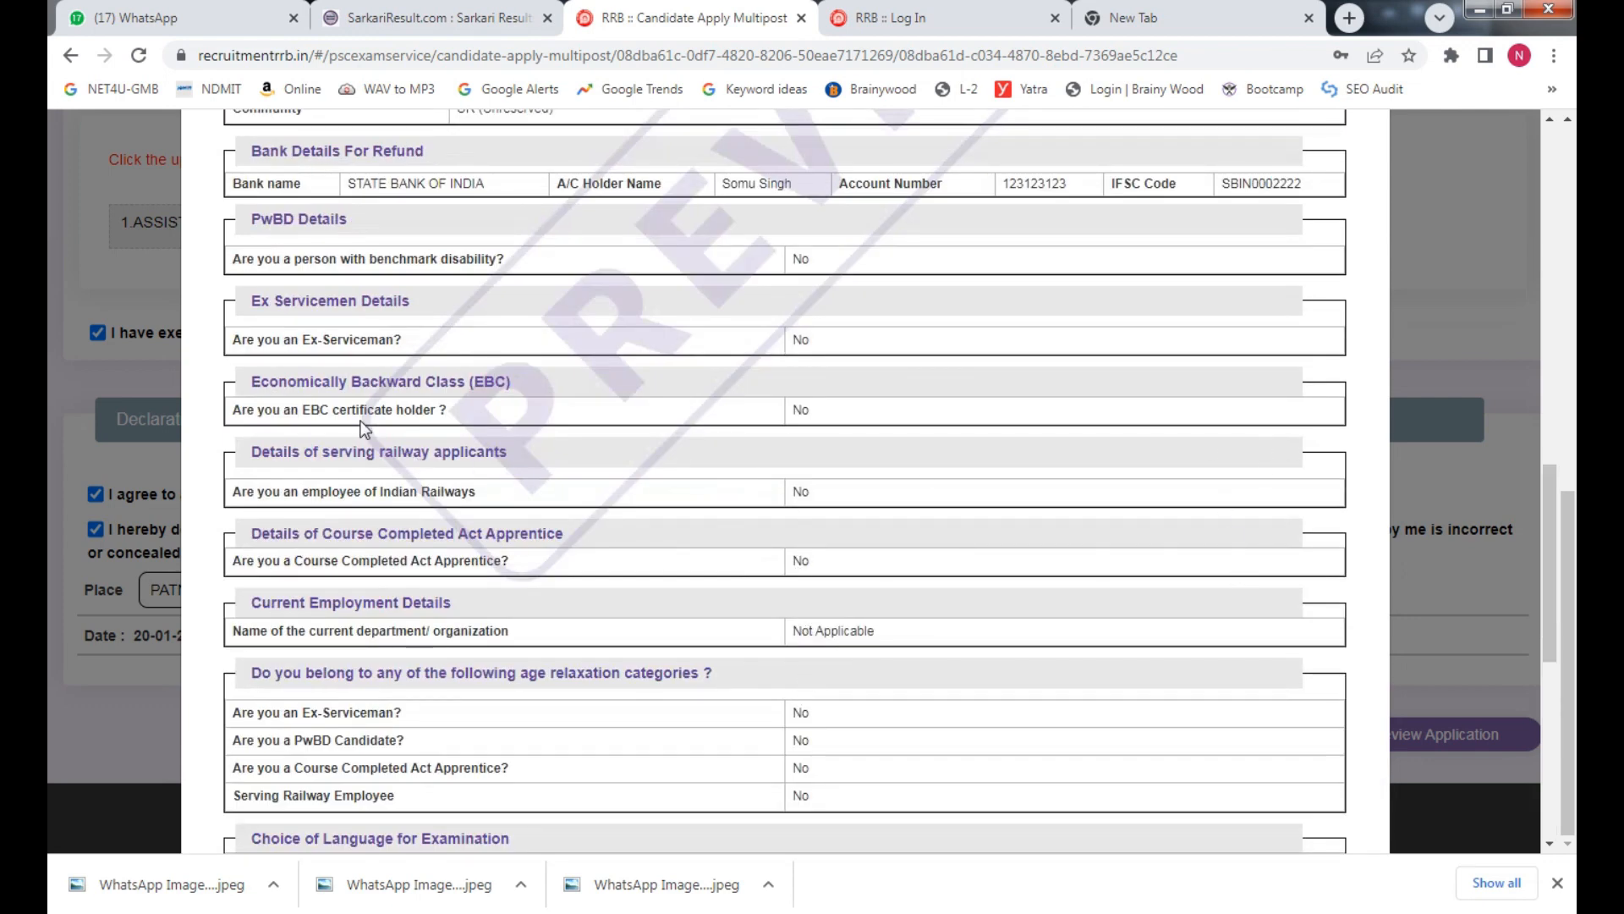
left_click_drag(360, 418, 750, 392)
scroll(757, 390, "up", 8)
scroll(820, 484, "down", 15)
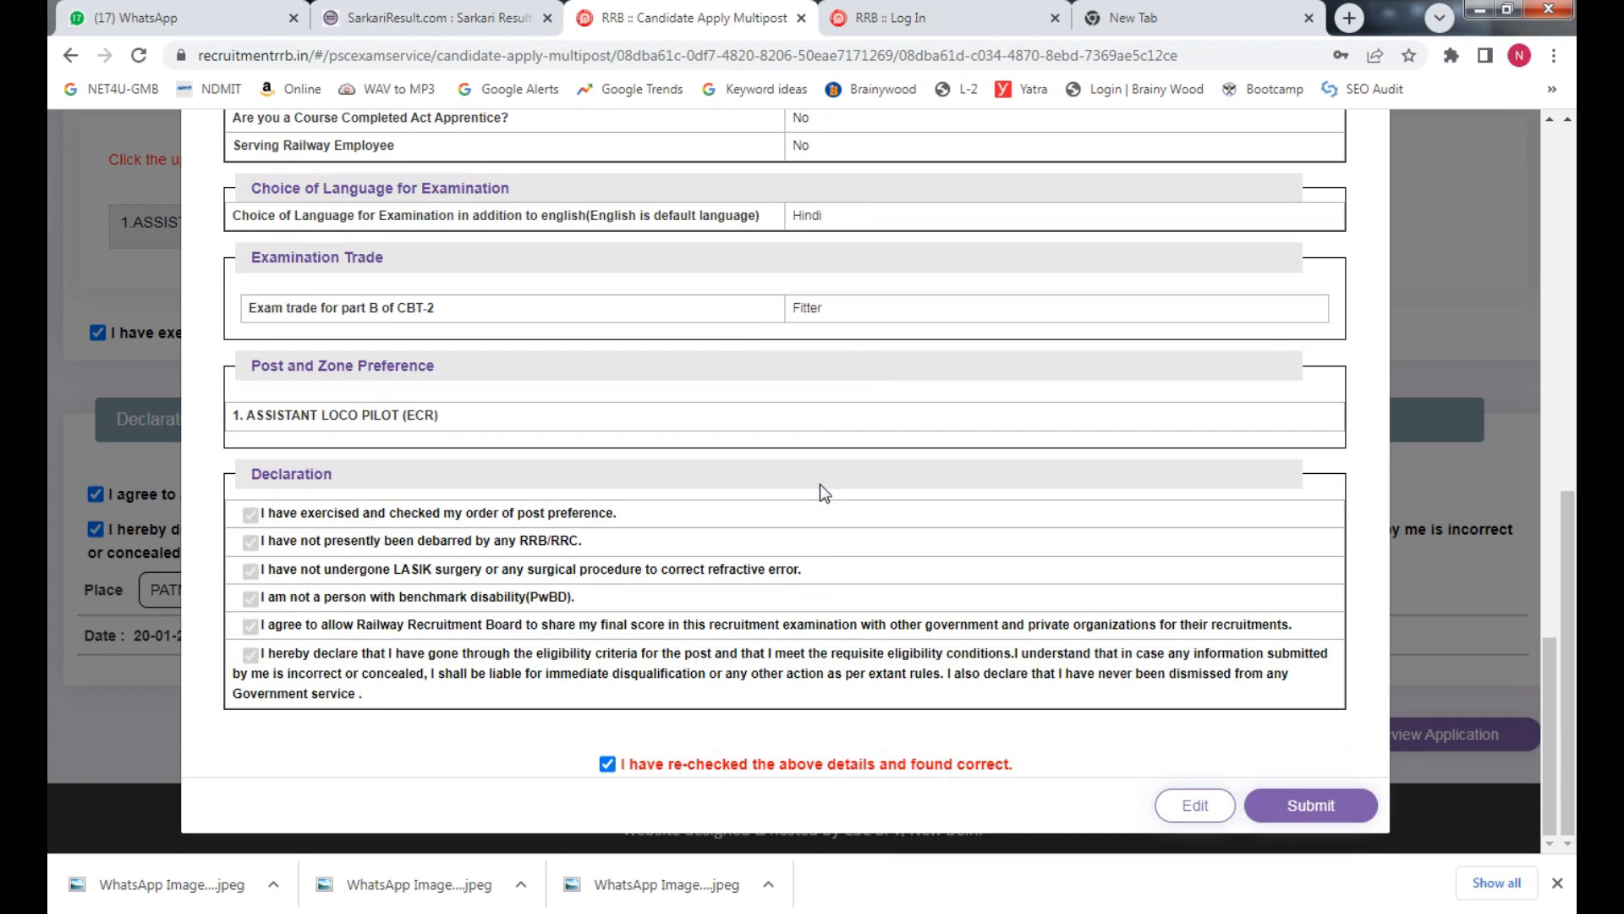
scroll(820, 485, "up", 15)
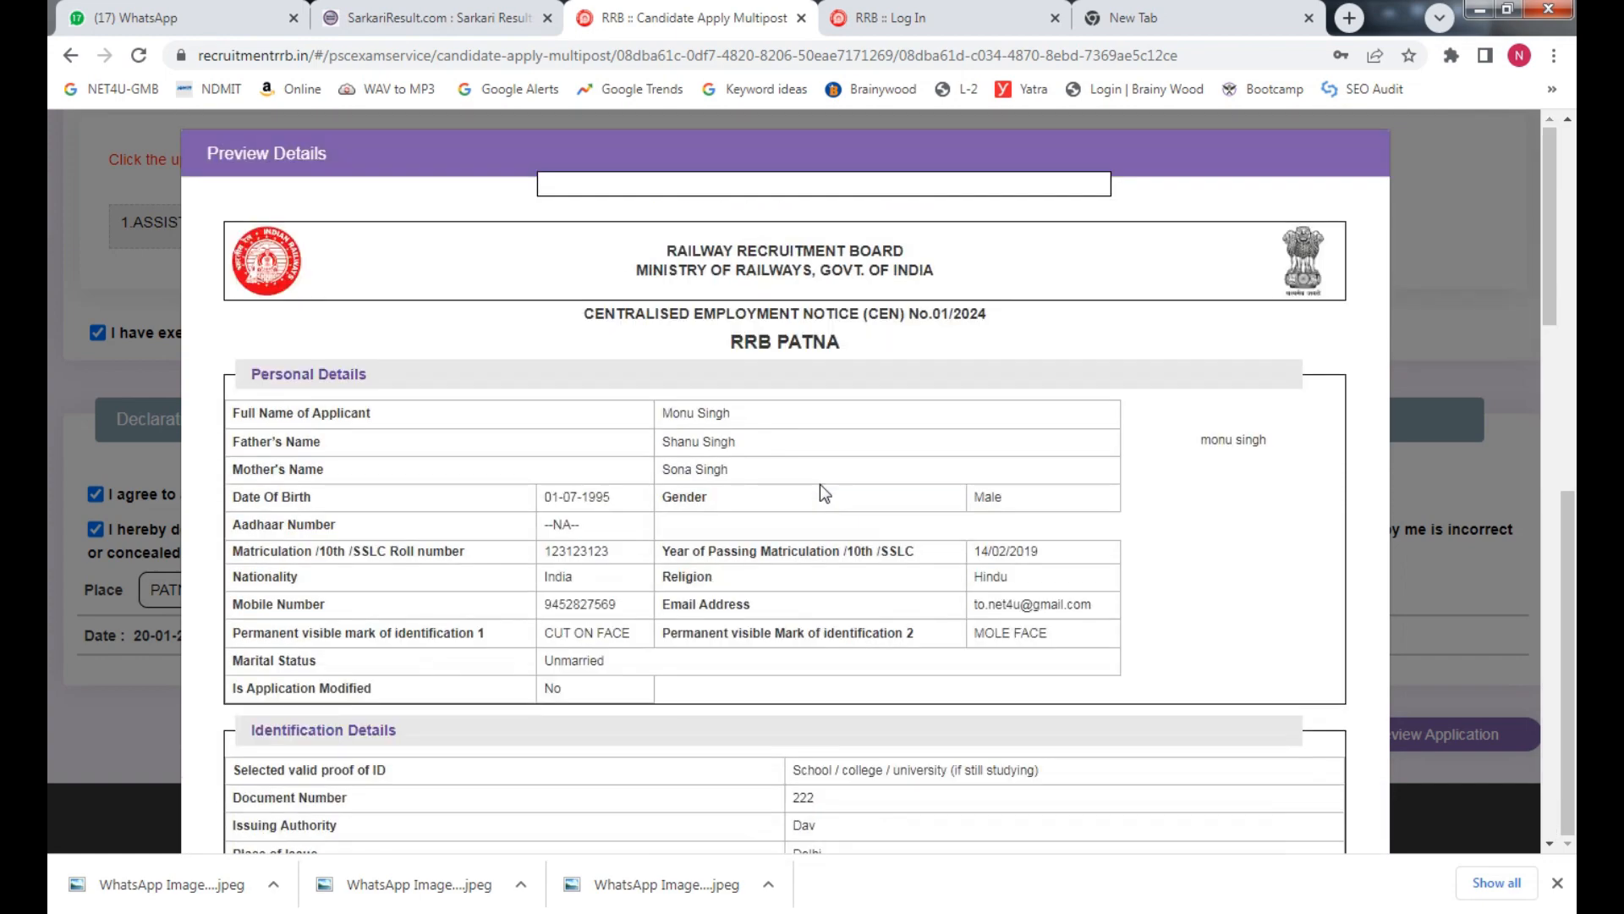
scroll(820, 484, "down", 15)
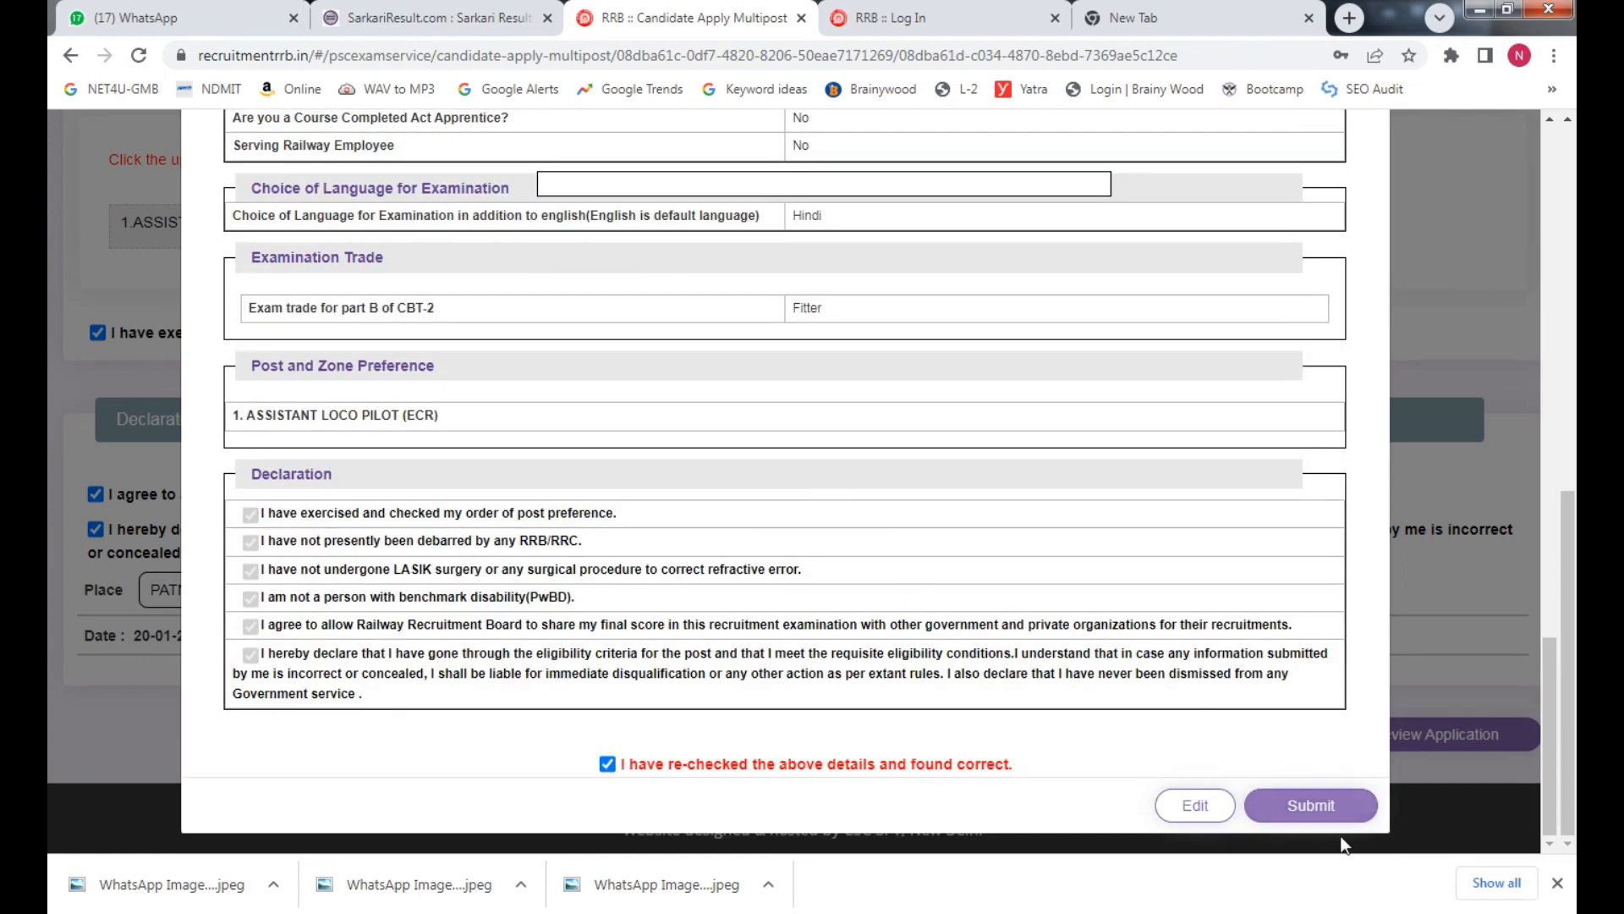
left_click(1307, 807)
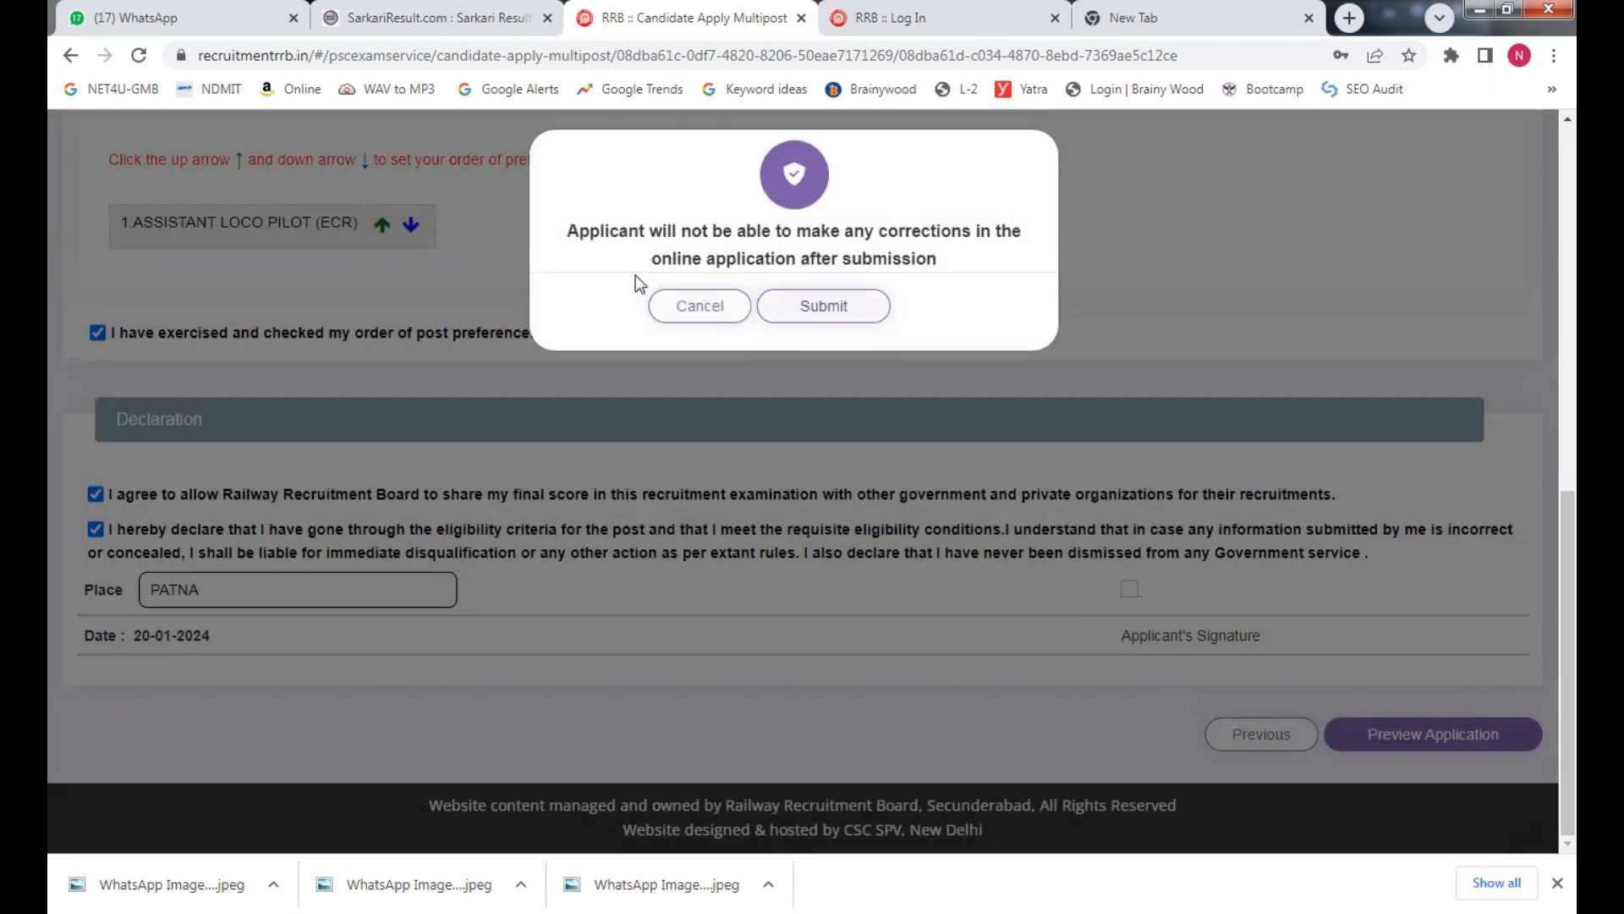
left_click(823, 310)
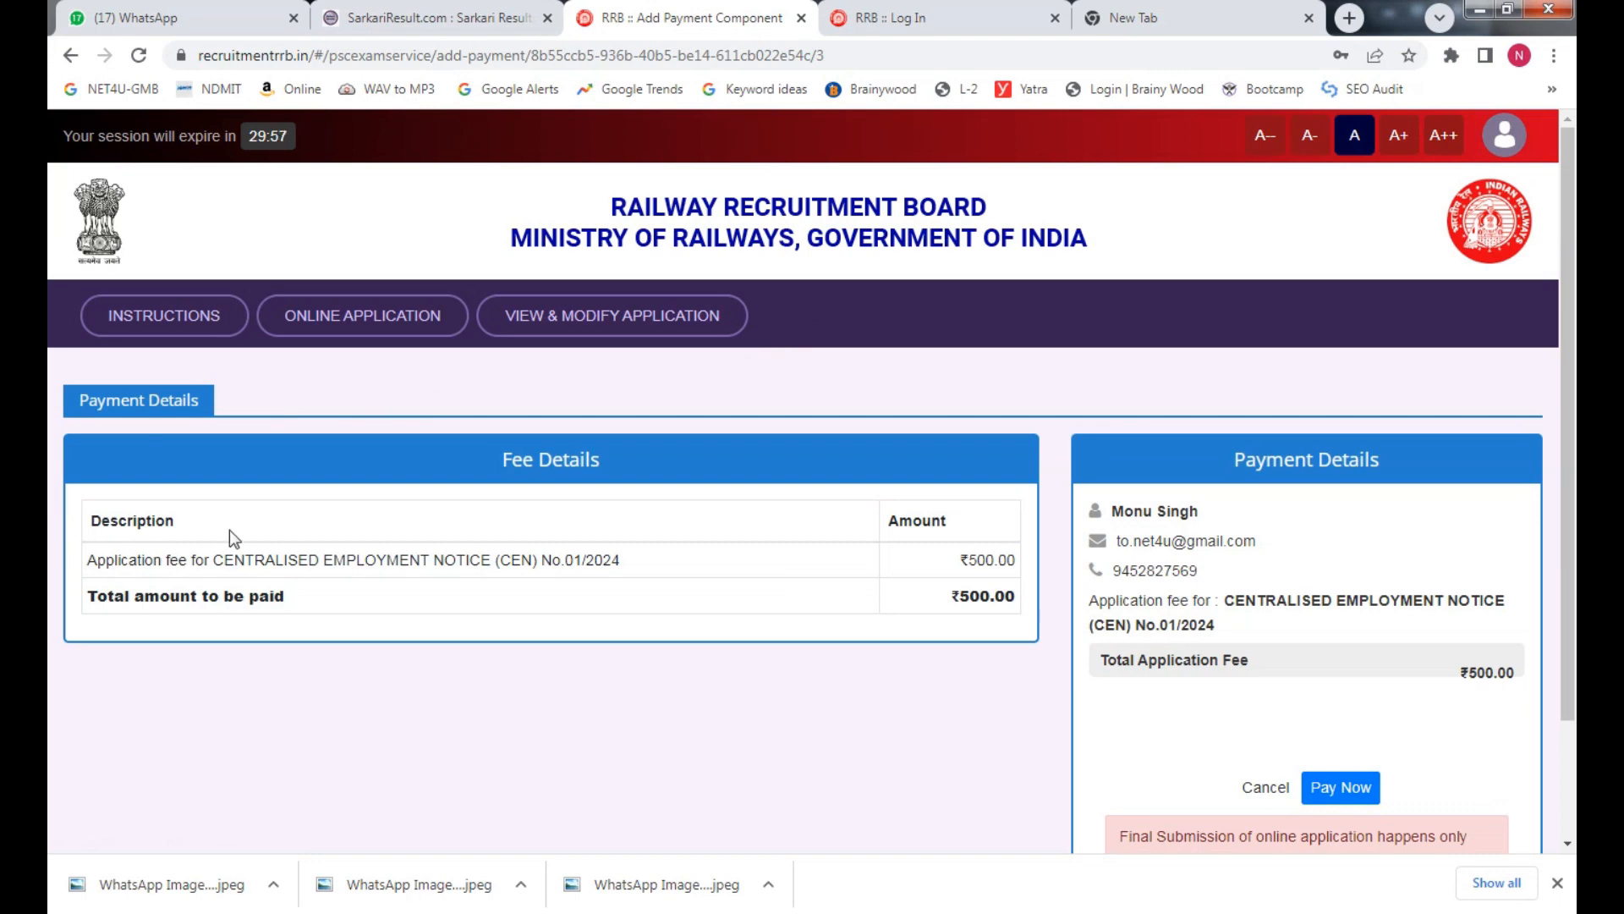
Check the applicant details and the ₹500.00 total fee for CEN No.01/2024, then choose Pay Now
left_click_drag(1572, 371, 1575, 596)
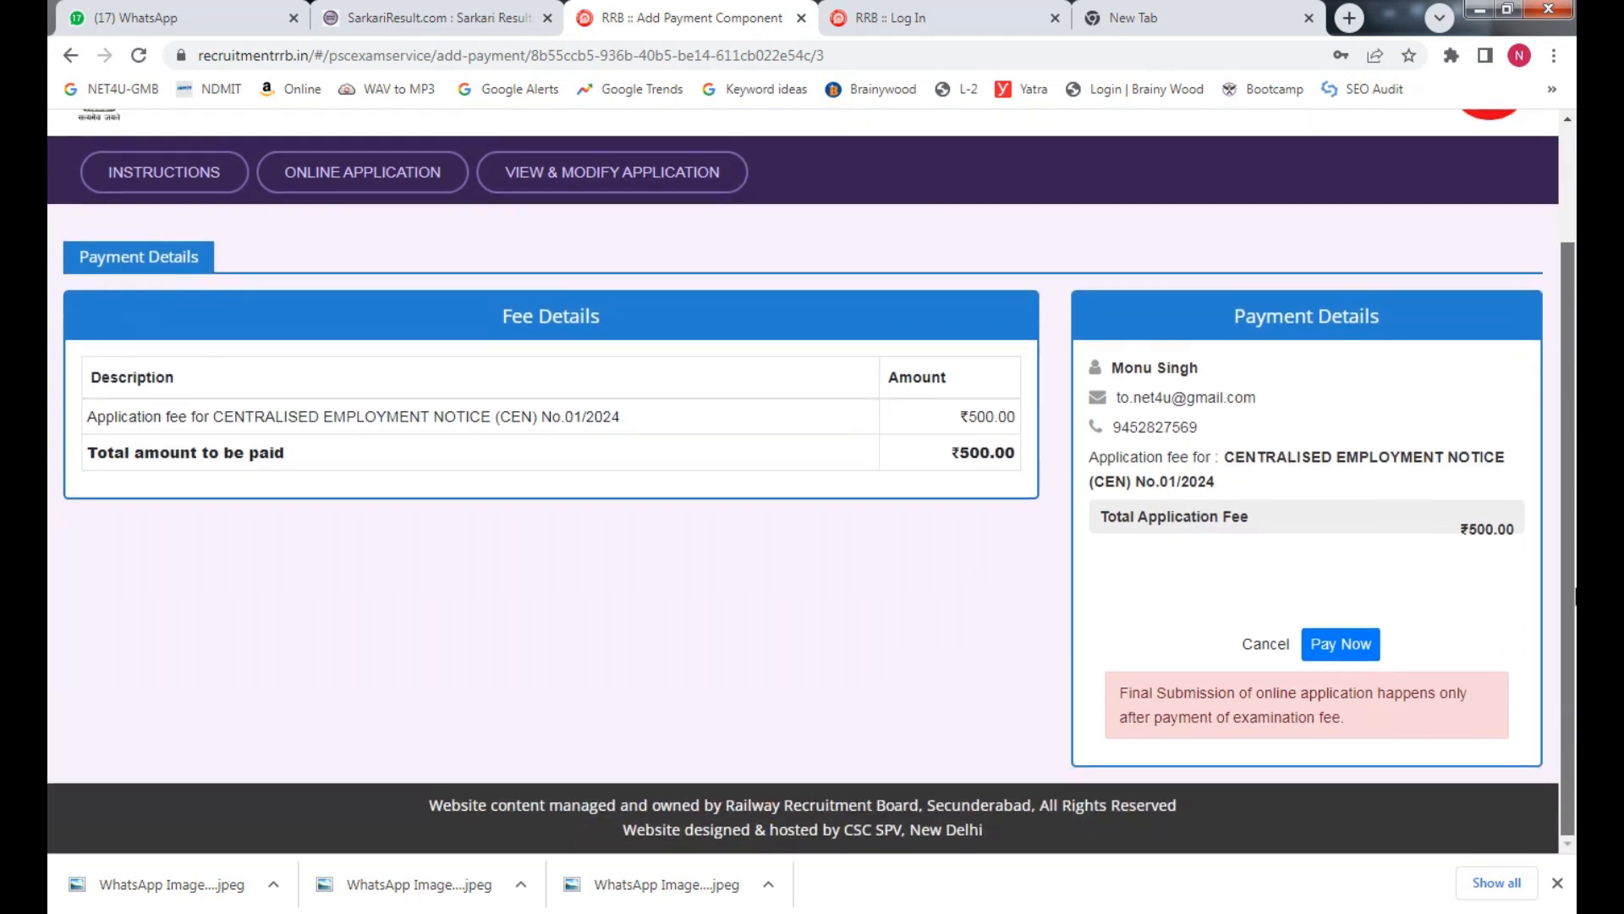
scroll(701, 513, "up", 1)
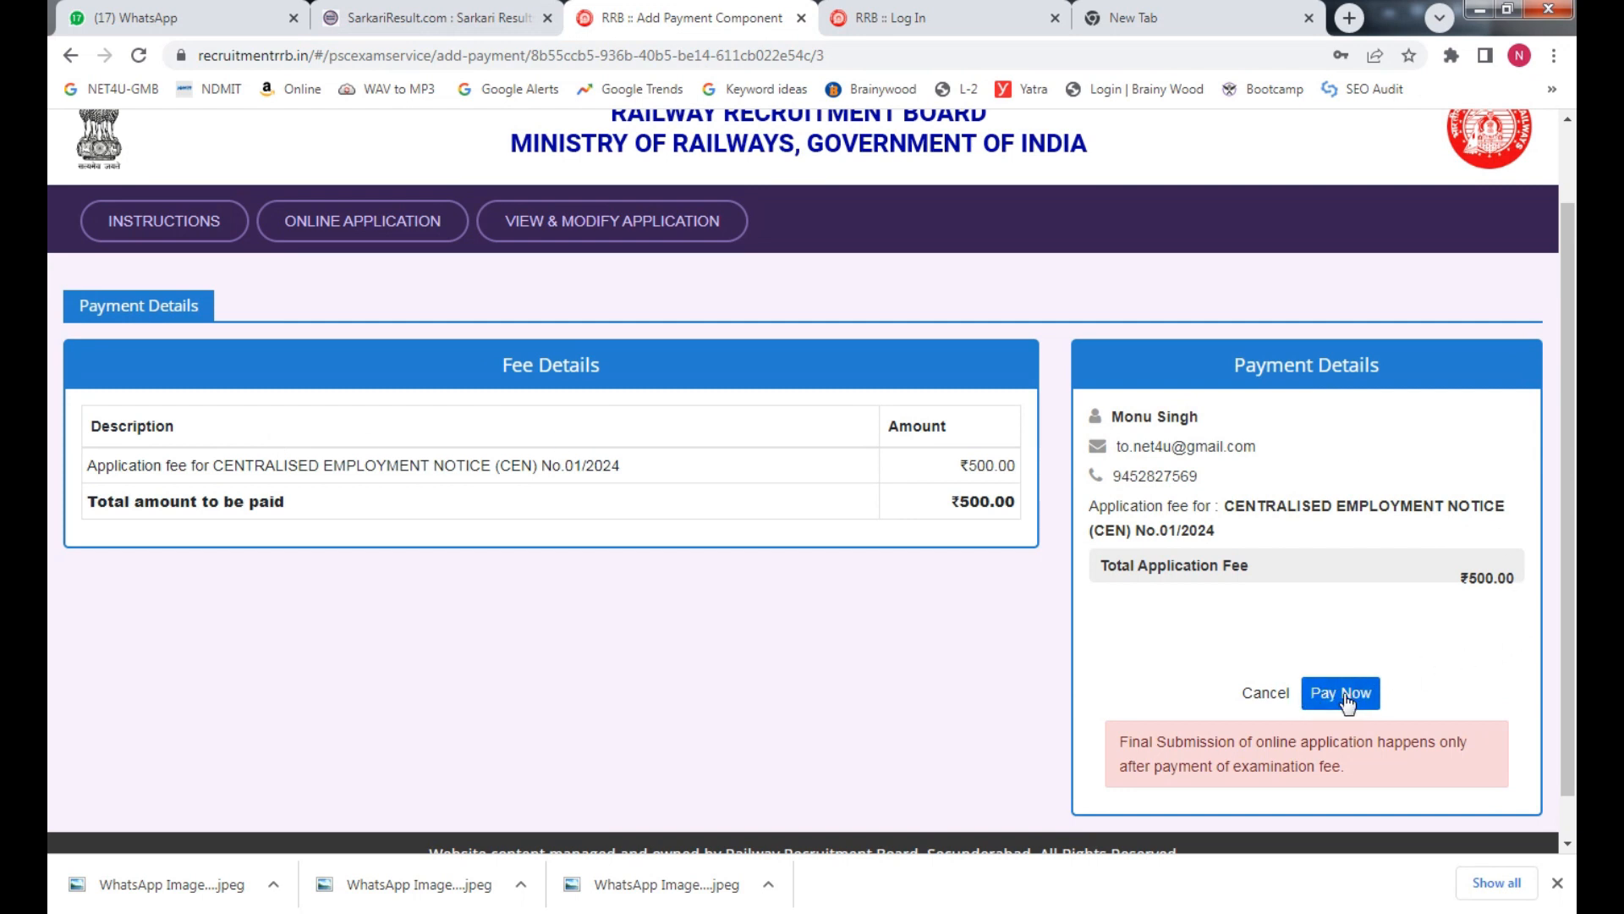
mouse_move(1218, 444)
left_mouse_down()
mouse_move(1139, 431)
mouse_move(1214, 421)
left_mouse_up()
left_click_drag(1174, 475, 1217, 466)
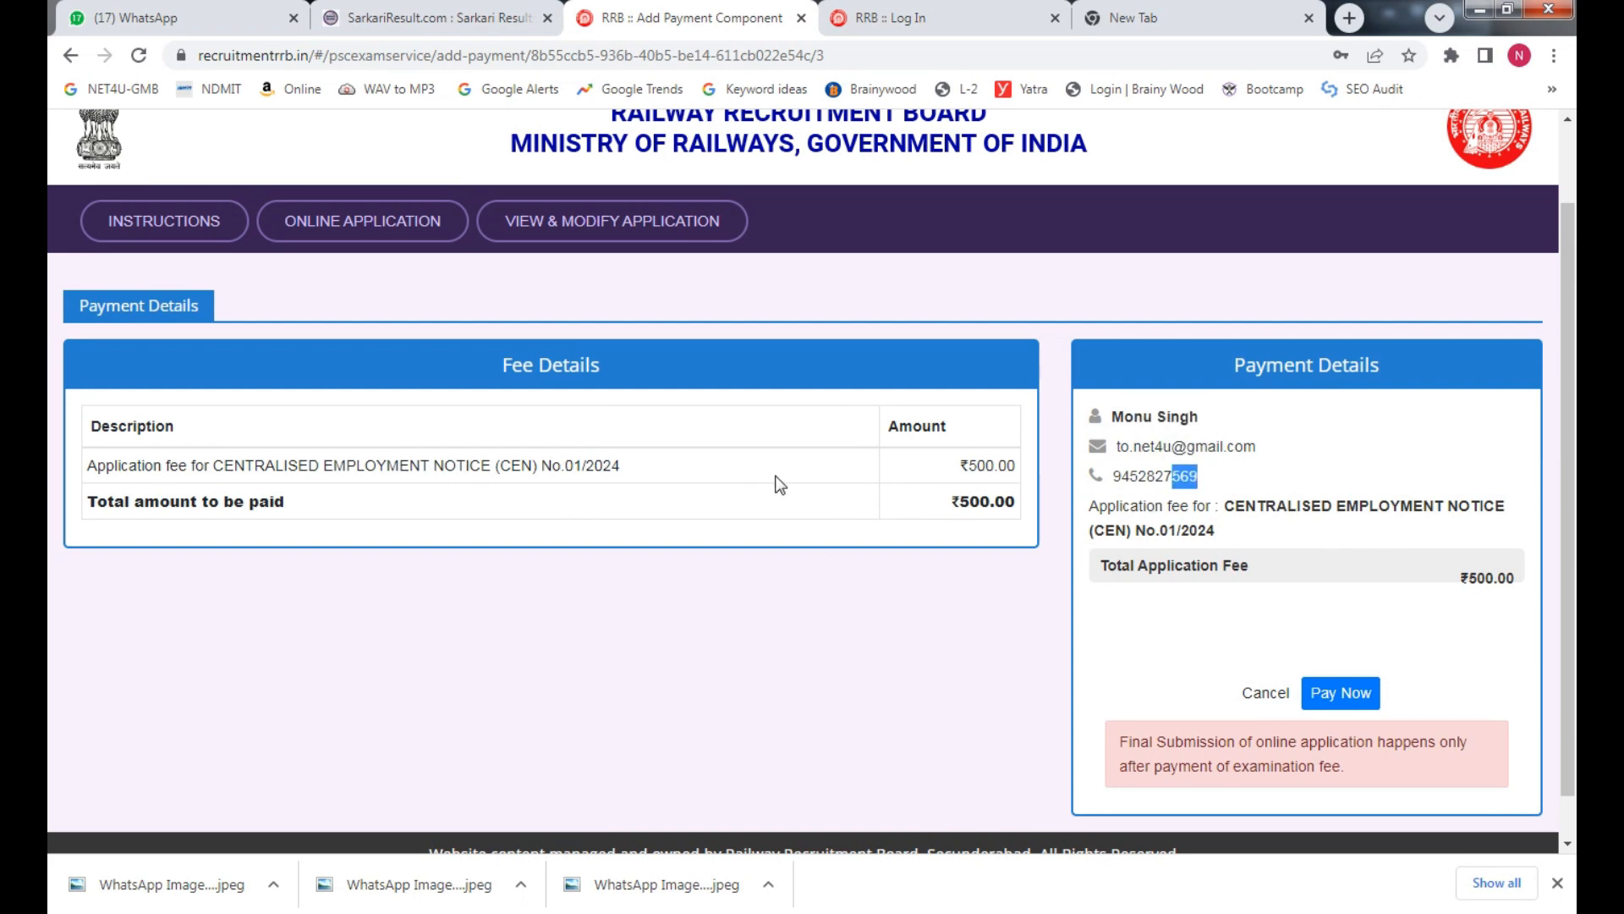
double_click(1007, 502)
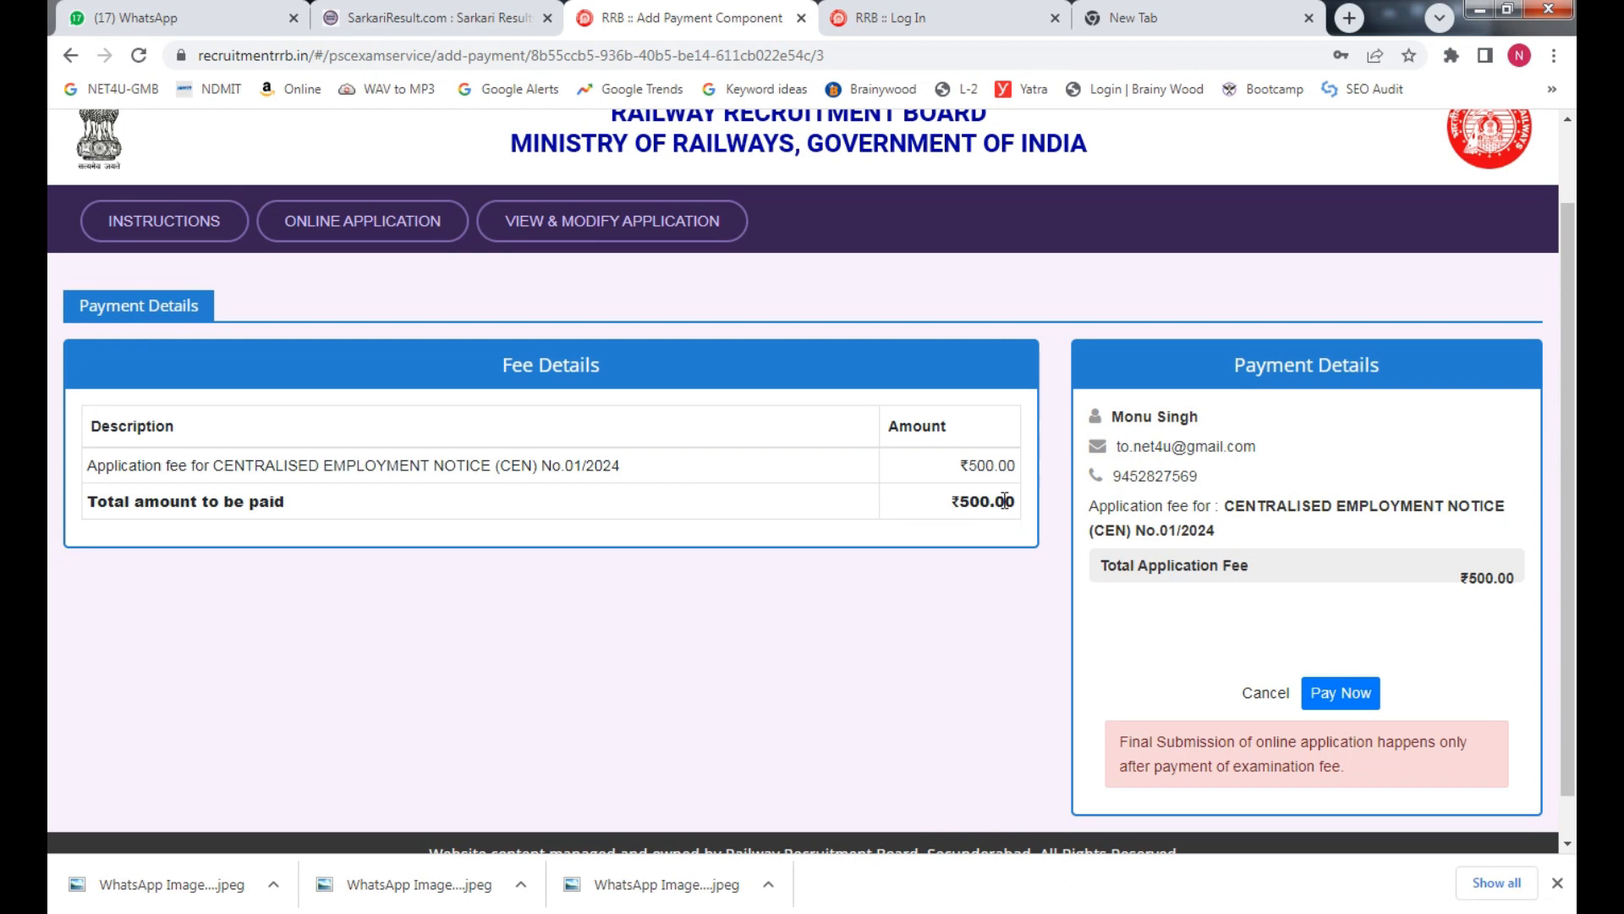
left_click(1002, 562)
left_click(1341, 693)
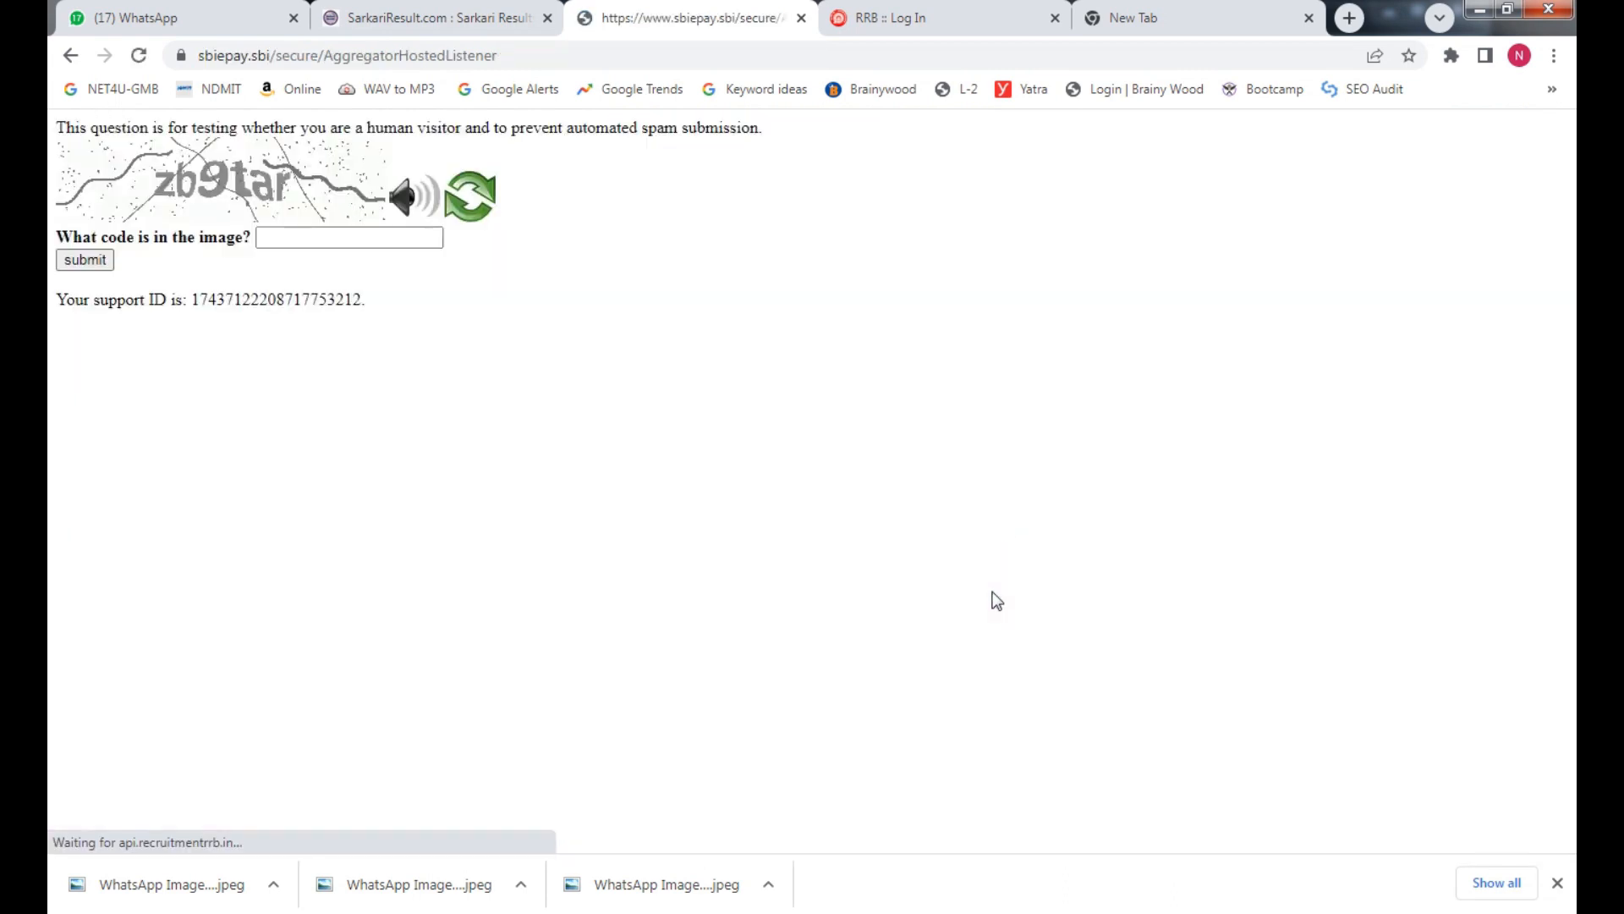
Enter the captcha code from the image in lowercase and submit the verification
left_click(313, 237)
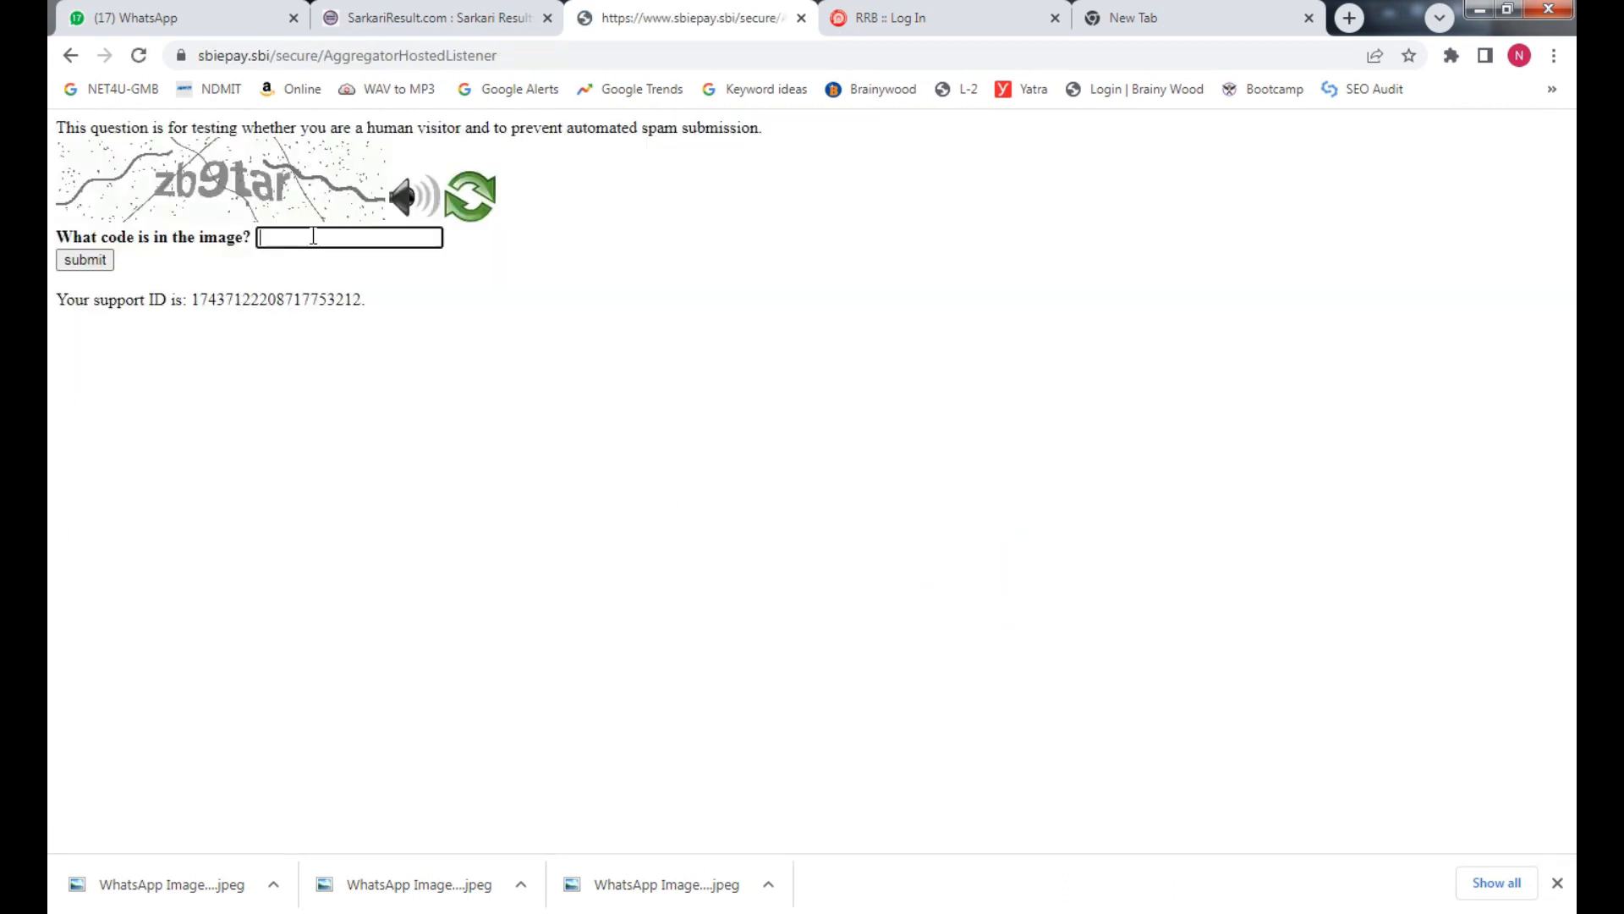
type("ZB")
key("BackSpace")
key("BackSpace")
key("Caps_Lock")
type("zb9tar")
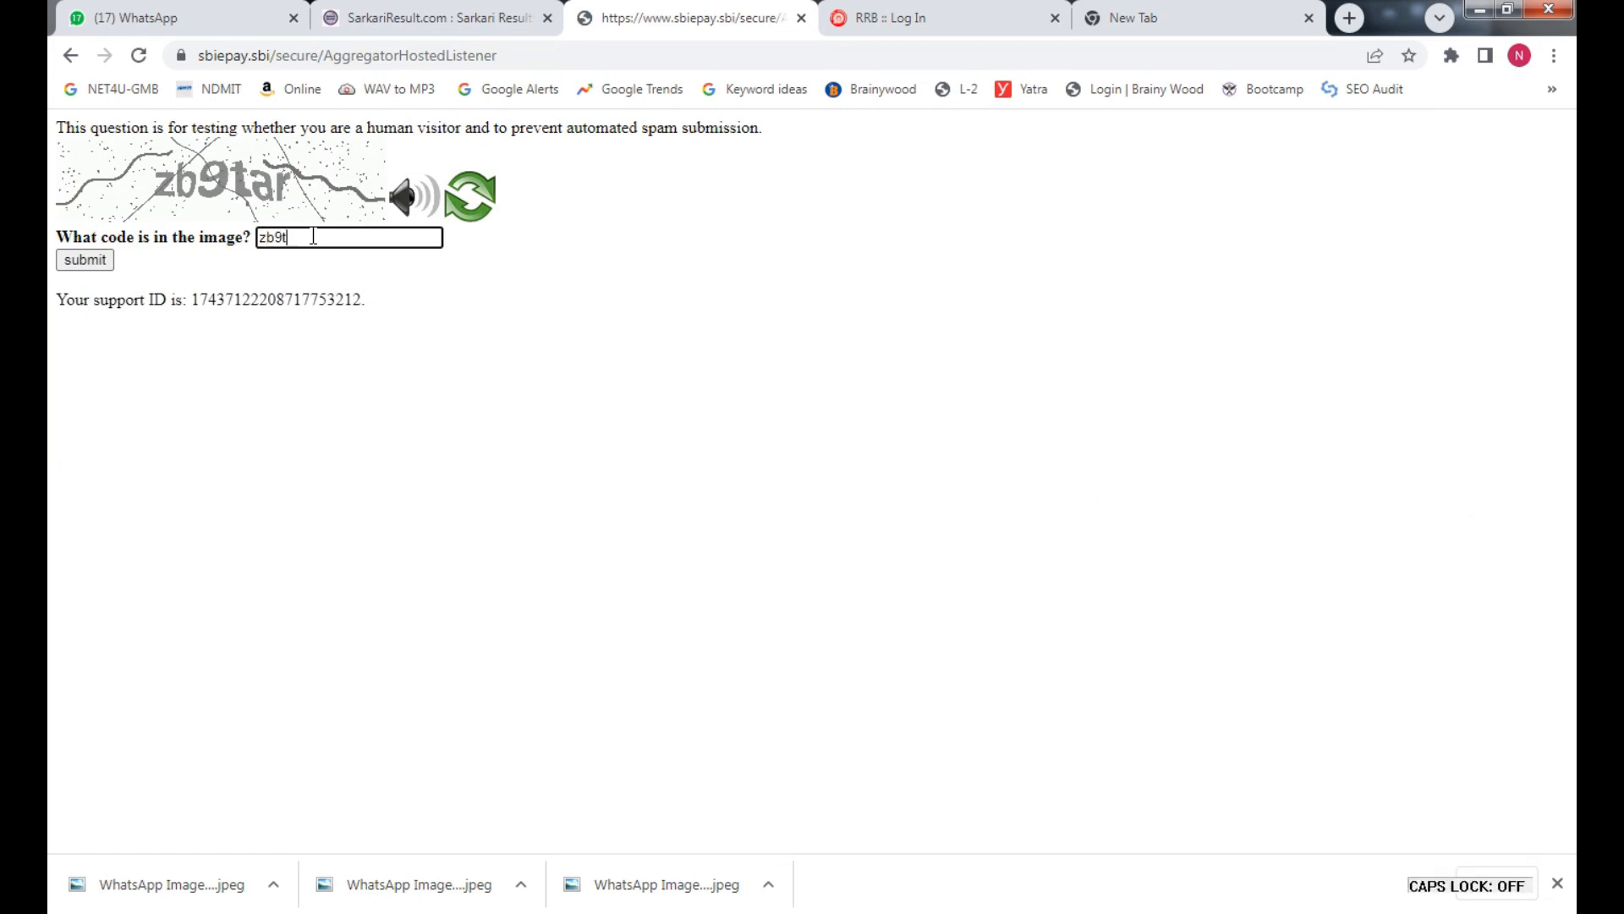
left_click(86, 259)
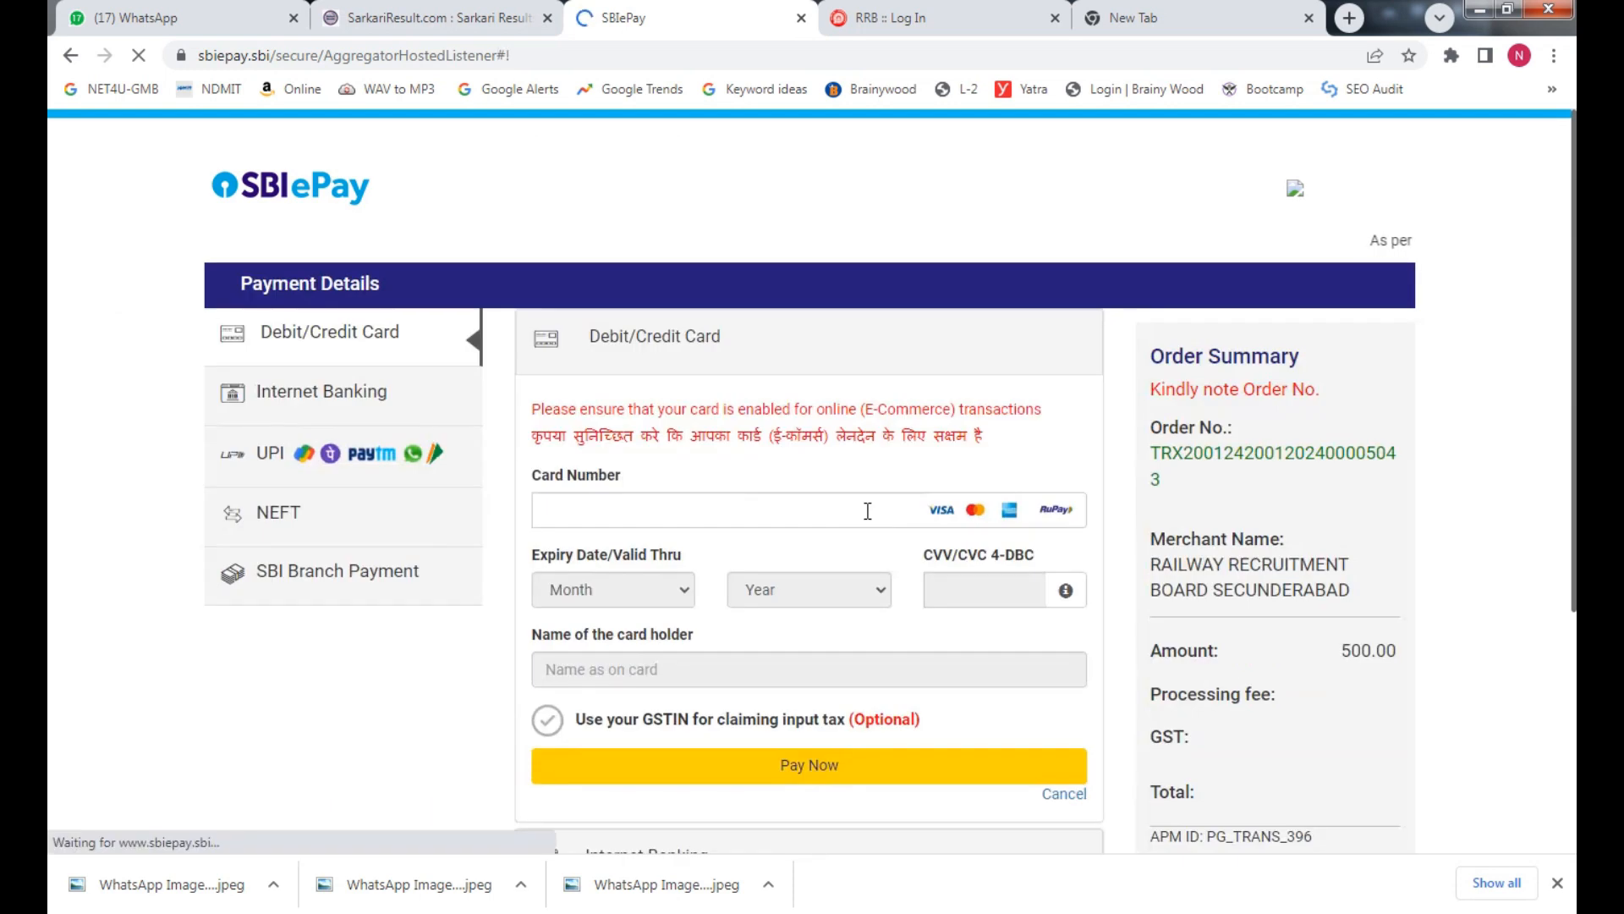
Look through the NEFT, card and internet banking options, then pick UPI
left_click(355, 522)
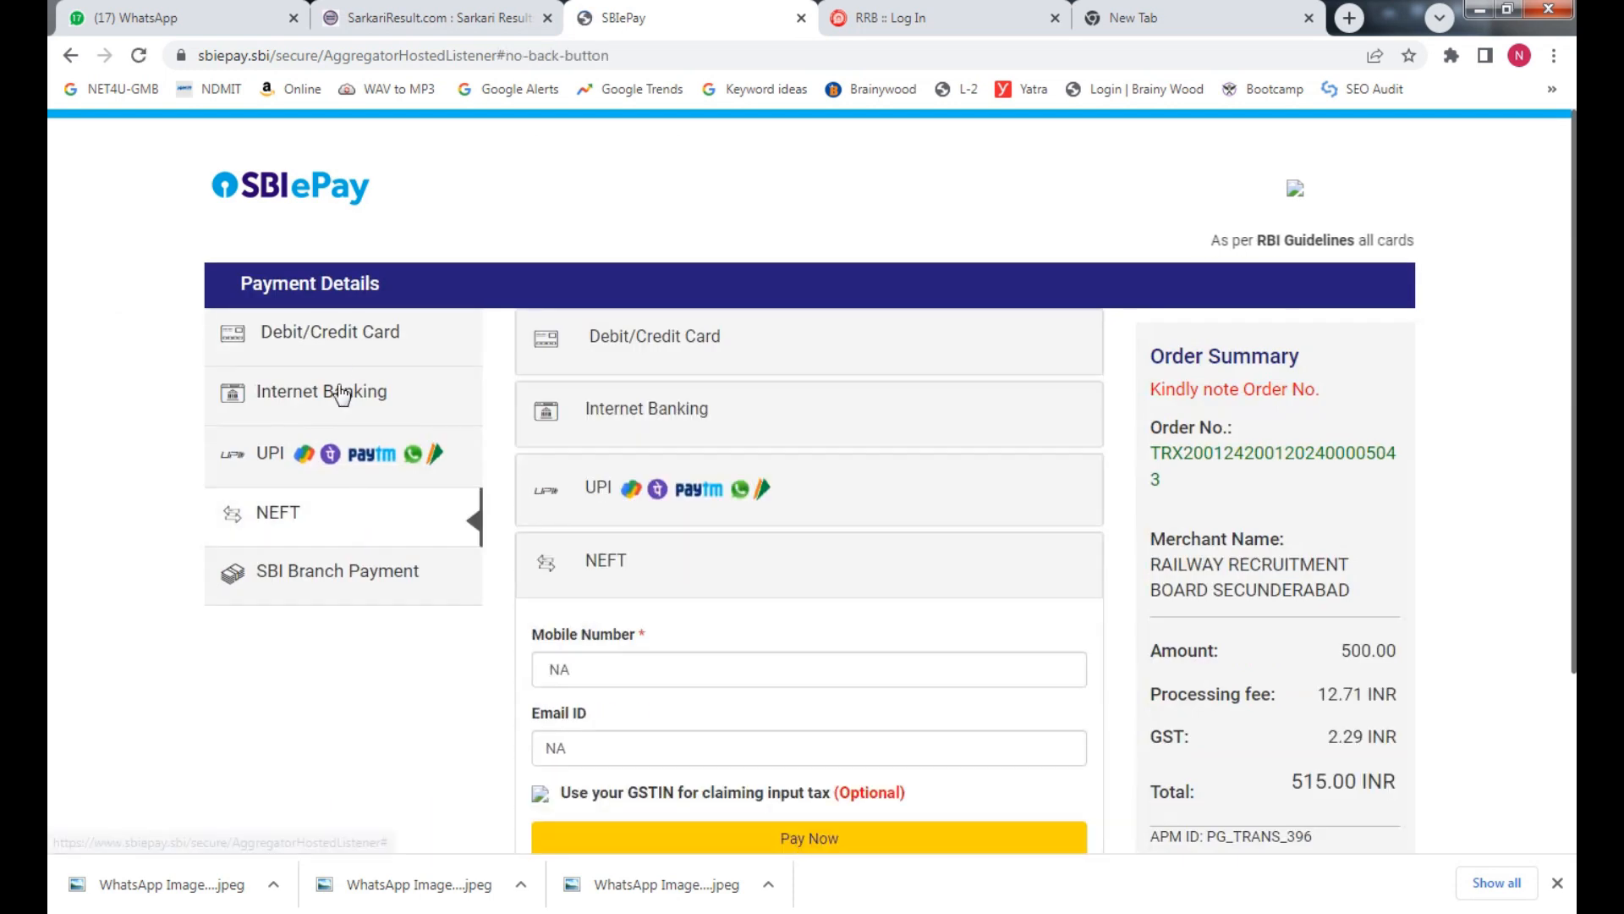
left_click(344, 333)
left_click(332, 399)
left_click(292, 454)
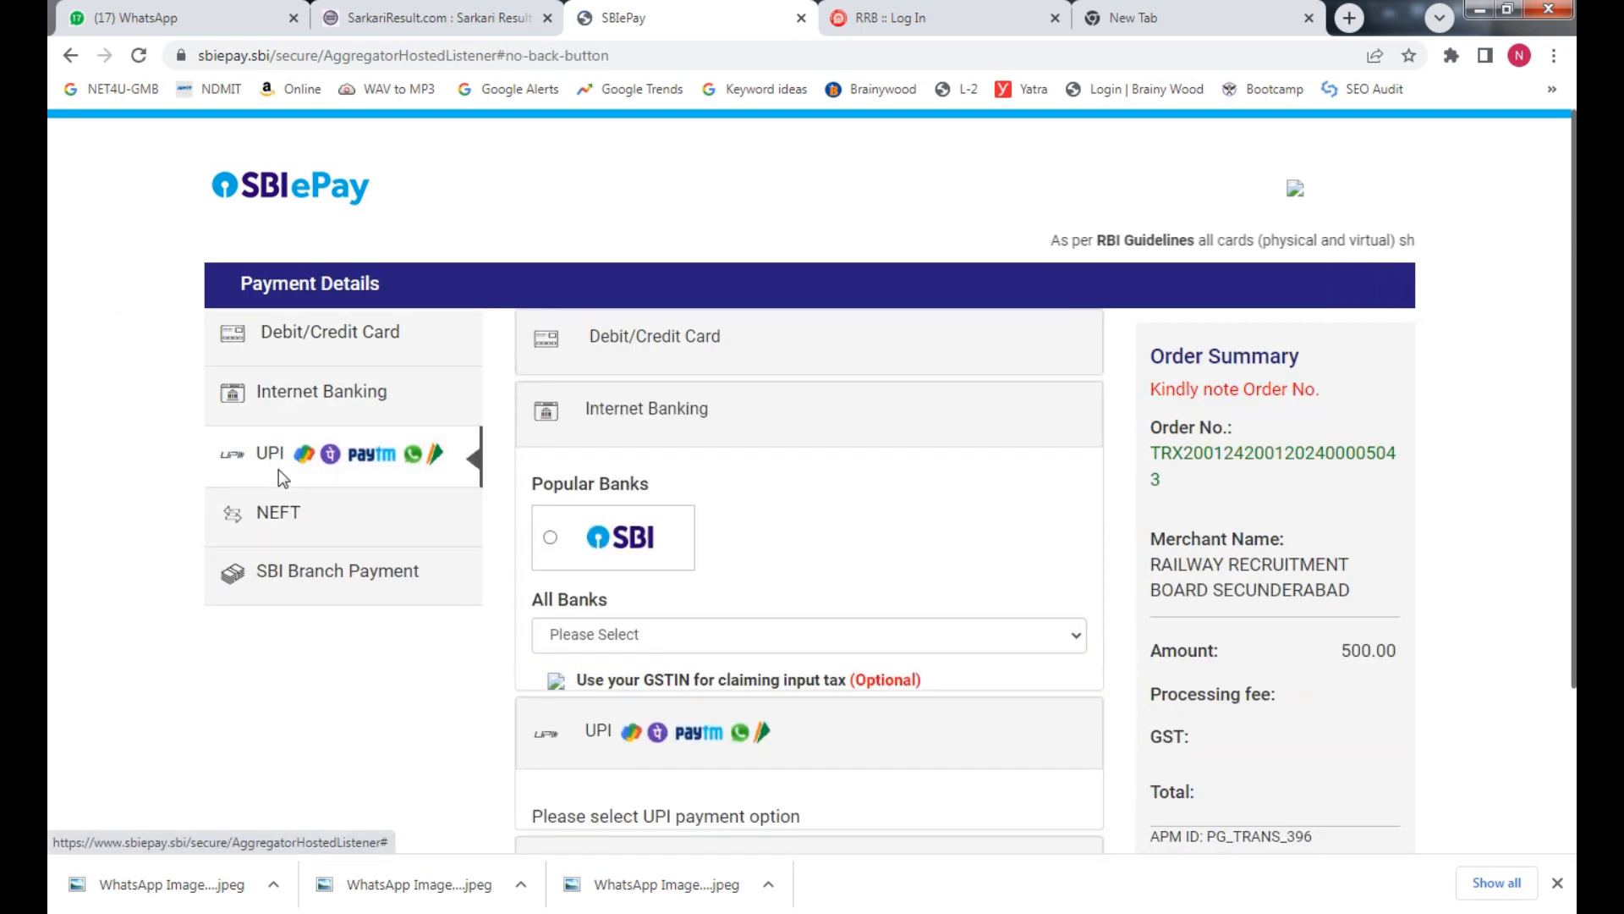
Pay the 500.00 fee by UPI QR and decline Chrome's offer to save the password
left_click(696, 605)
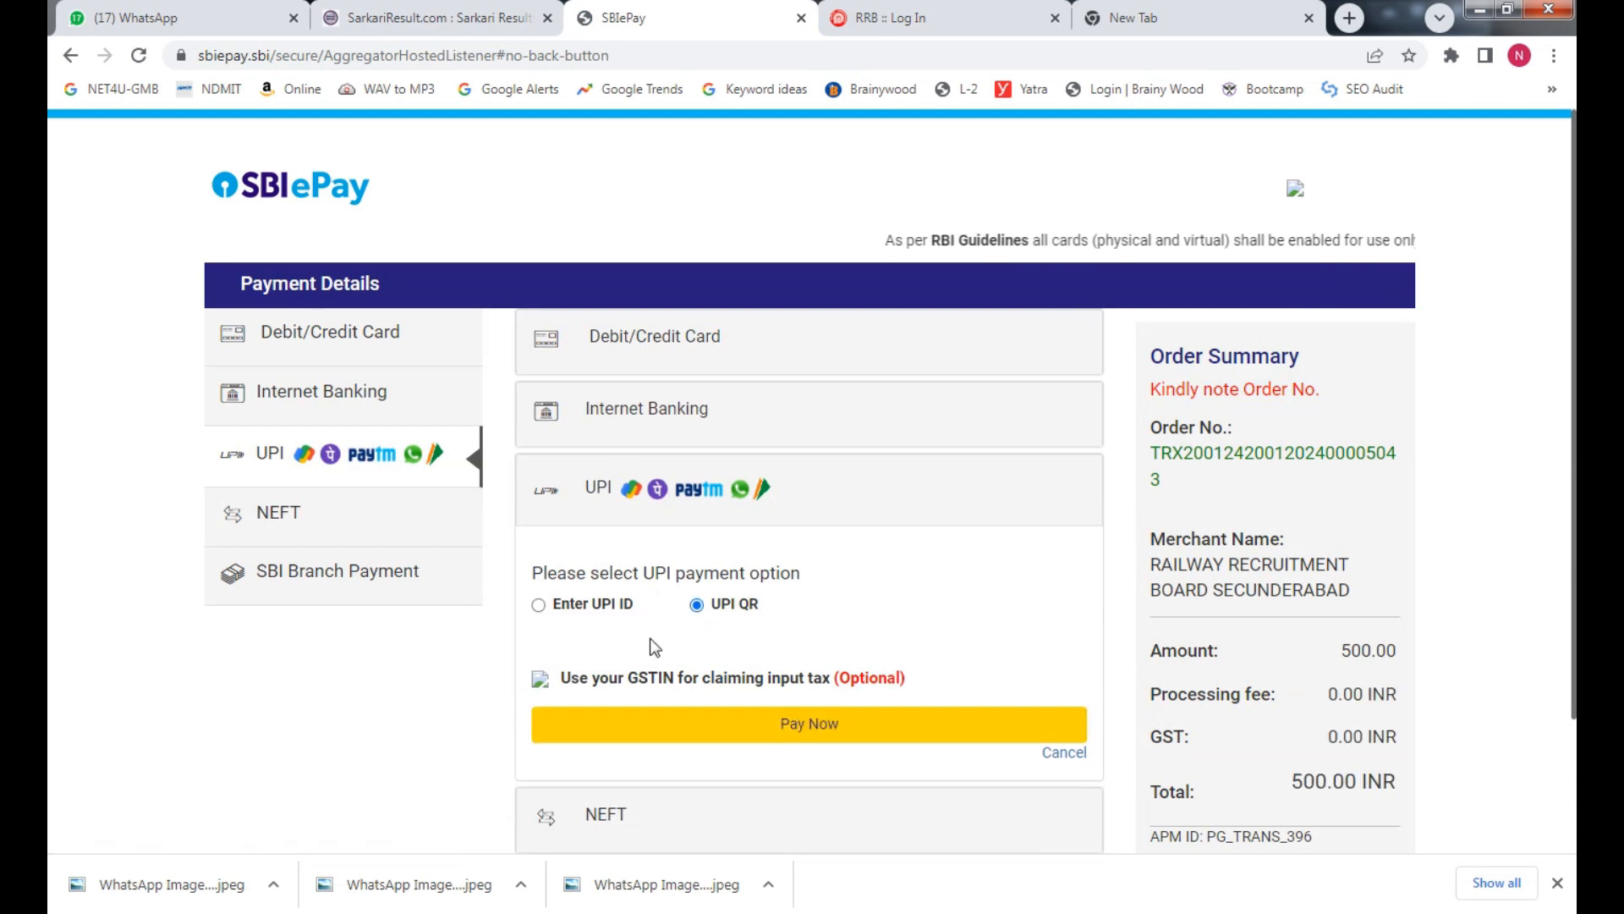
scroll(868, 611, "down", 2)
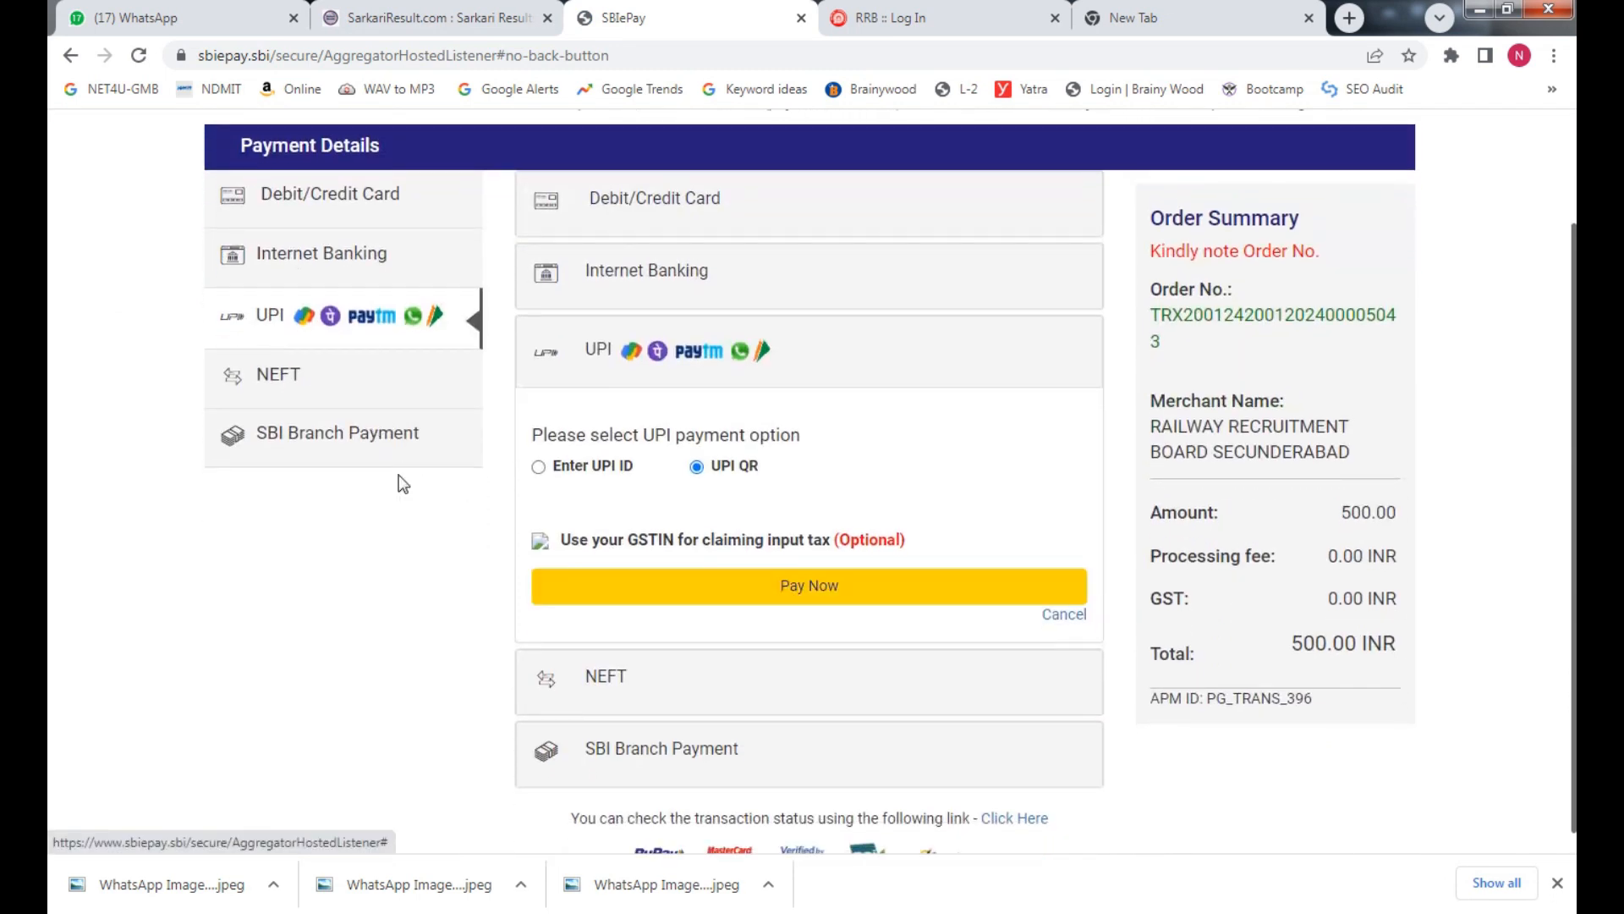
left_click(852, 593)
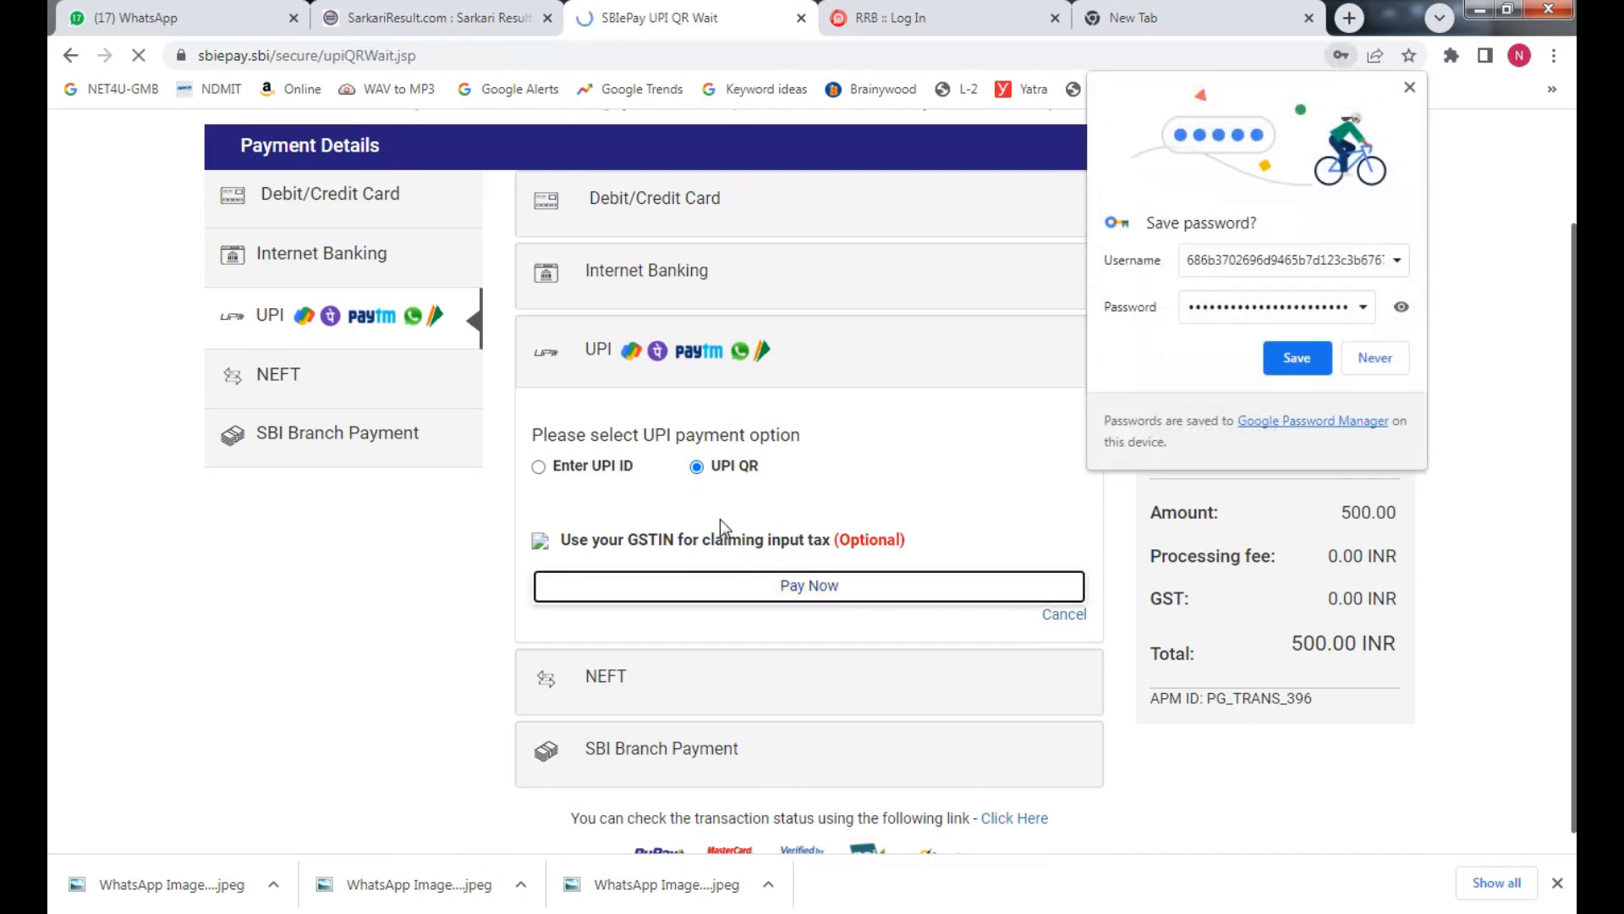
left_click(1376, 366)
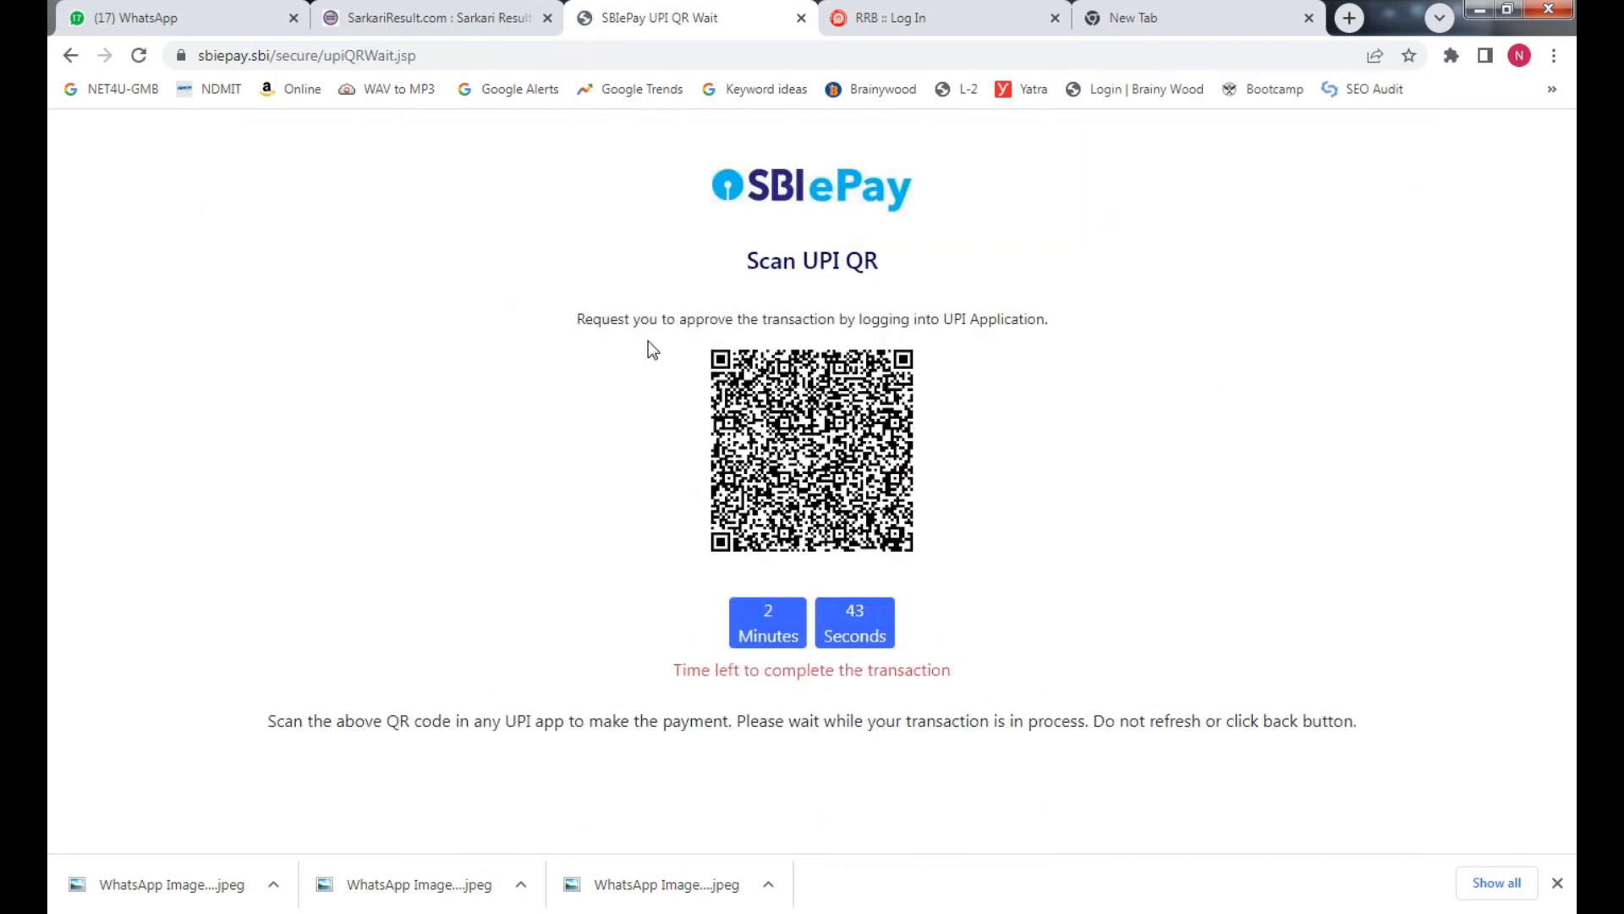